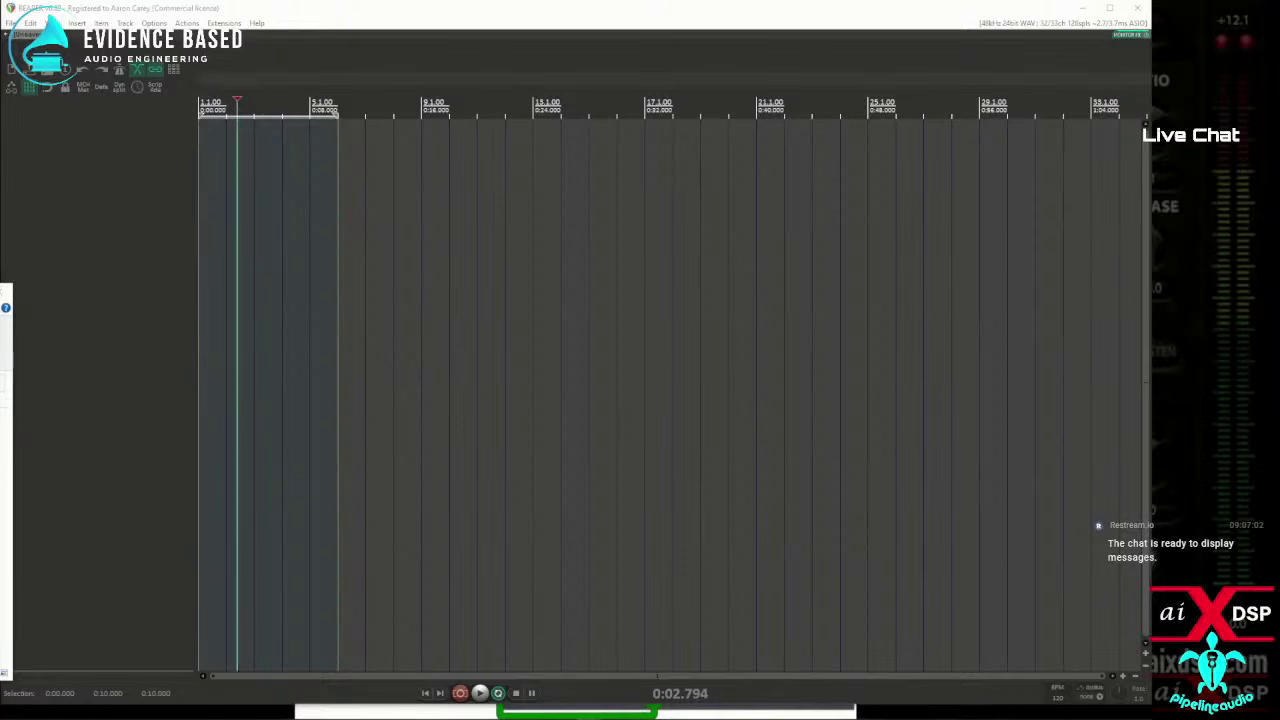
pyautogui.hotkey('alt', 'Tab')
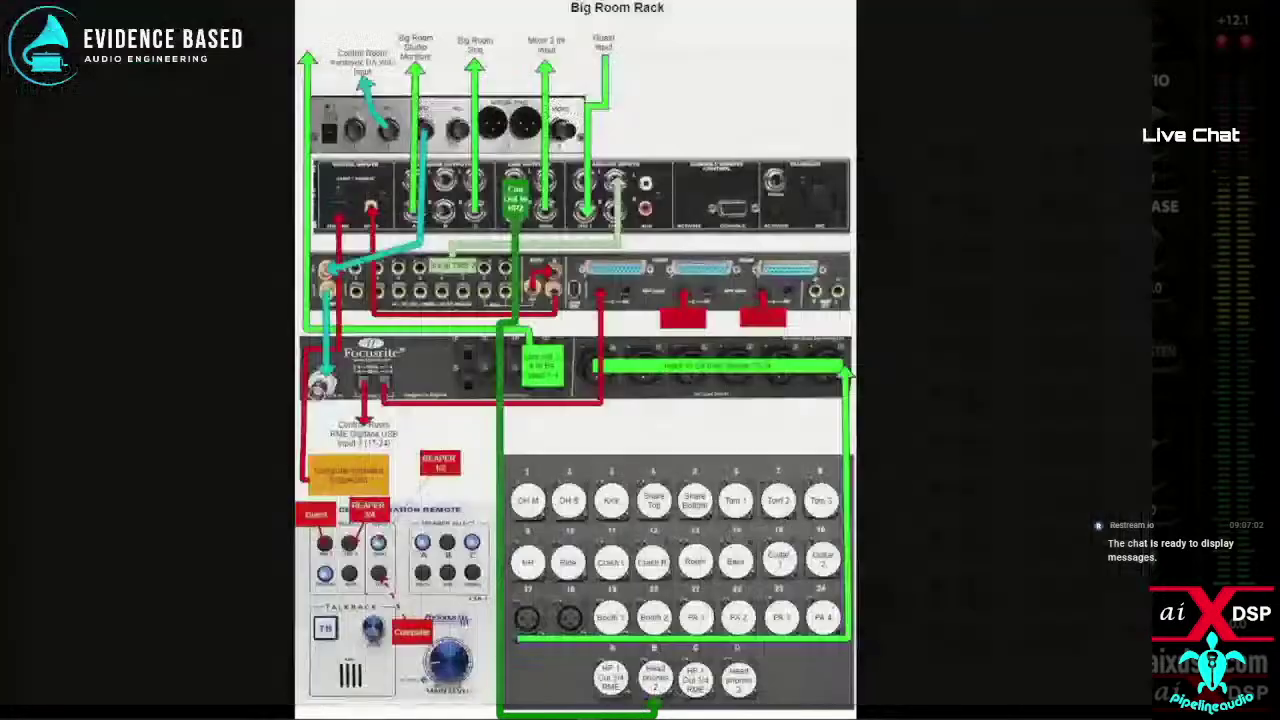
pyautogui.hotkey('alt', 'Tab')
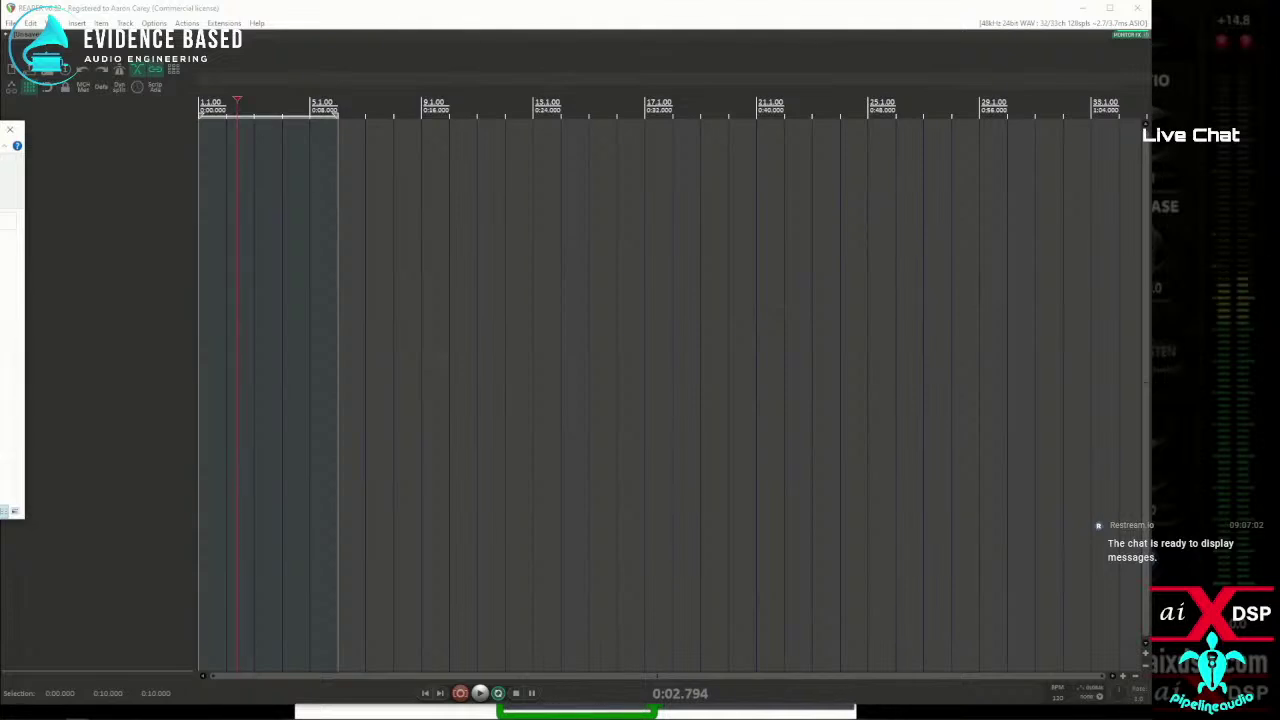
# Create a folder named Swedish in the open Drum Editing subfolder and copy the WAV tracks and tempo map MIDI file into it.
pyautogui.moveTo(0, 141); pyautogui.dragTo(0, 197)
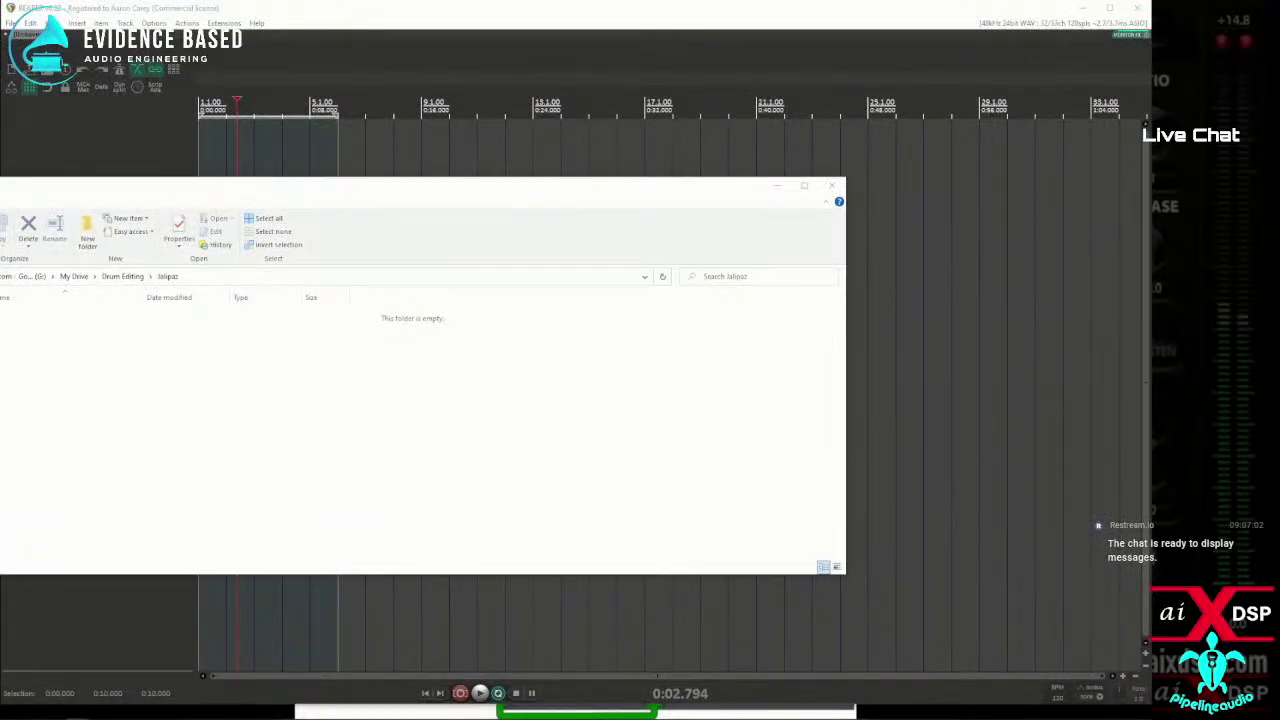
pyautogui.rightClick(96, 422)
pyautogui.moveTo(62, 570)
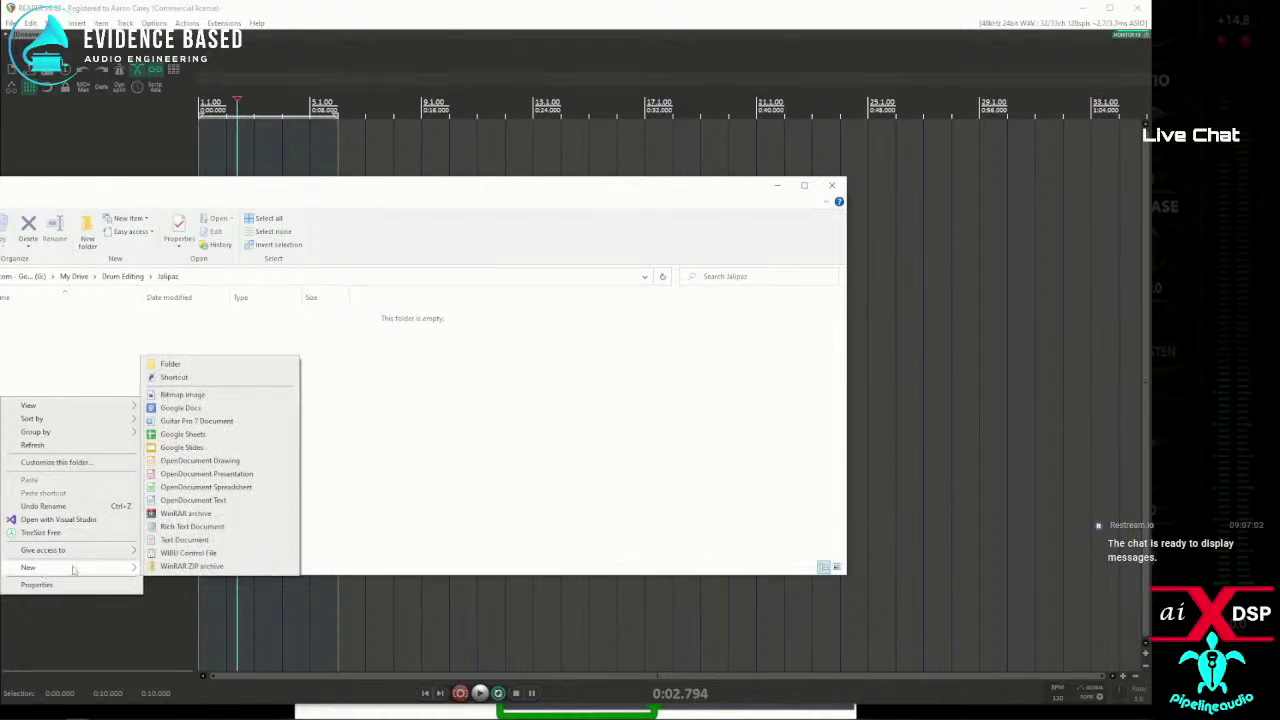
pyautogui.click(171, 366)
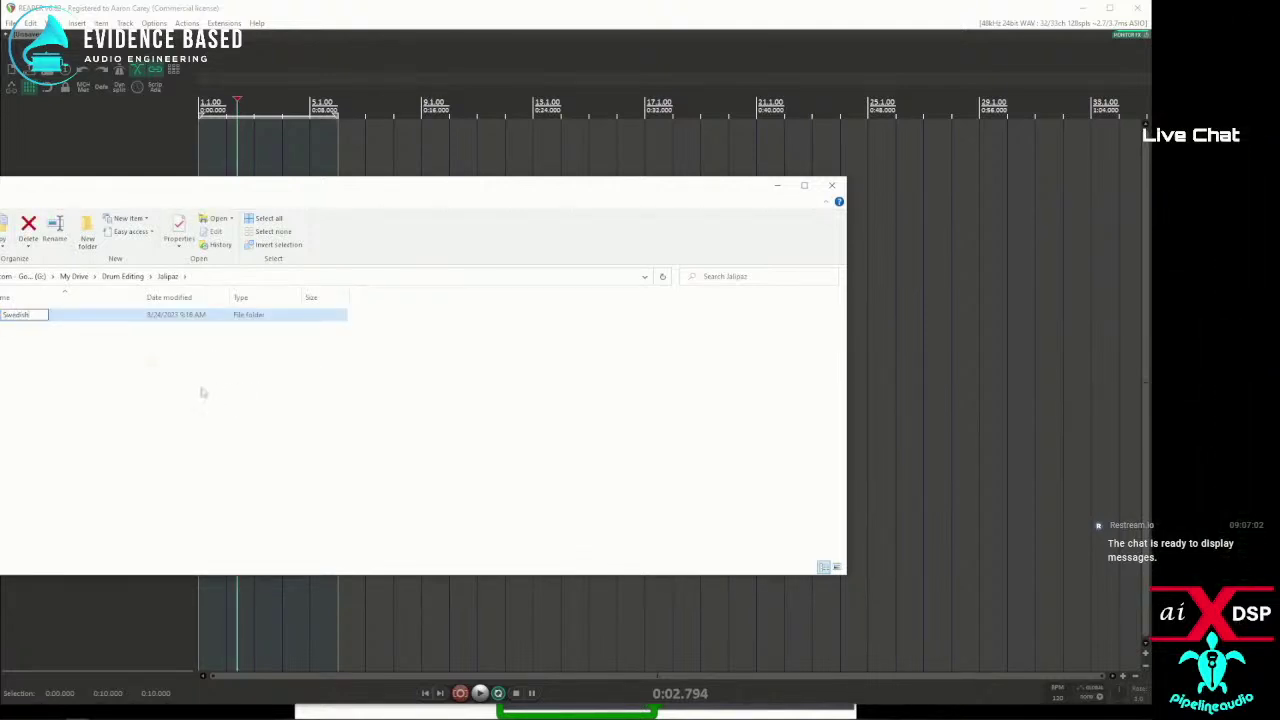
pyautogui.press('Return')
pyautogui.doubleClick(33, 316)
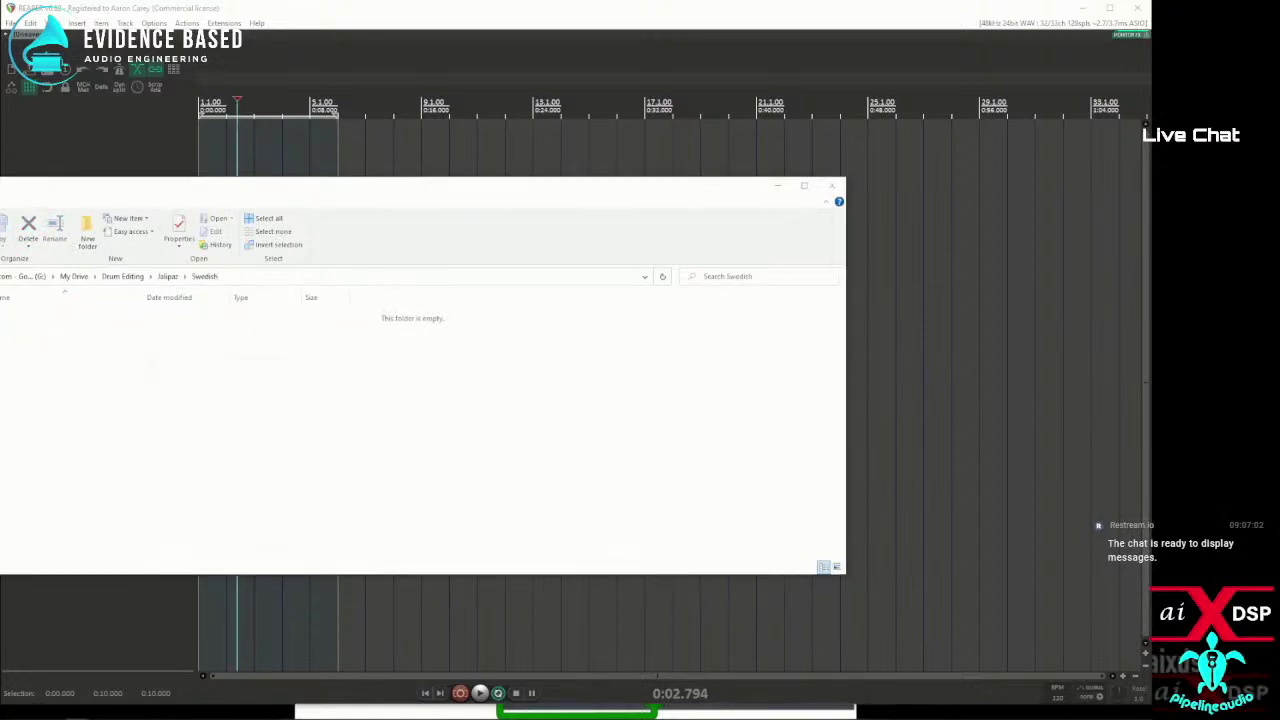
pyautogui.moveTo(245, 430)
pyautogui.mouseDown()
pyautogui.moveTo(257, 409)
pyautogui.moveTo(259, 444)
pyautogui.mouseUp()
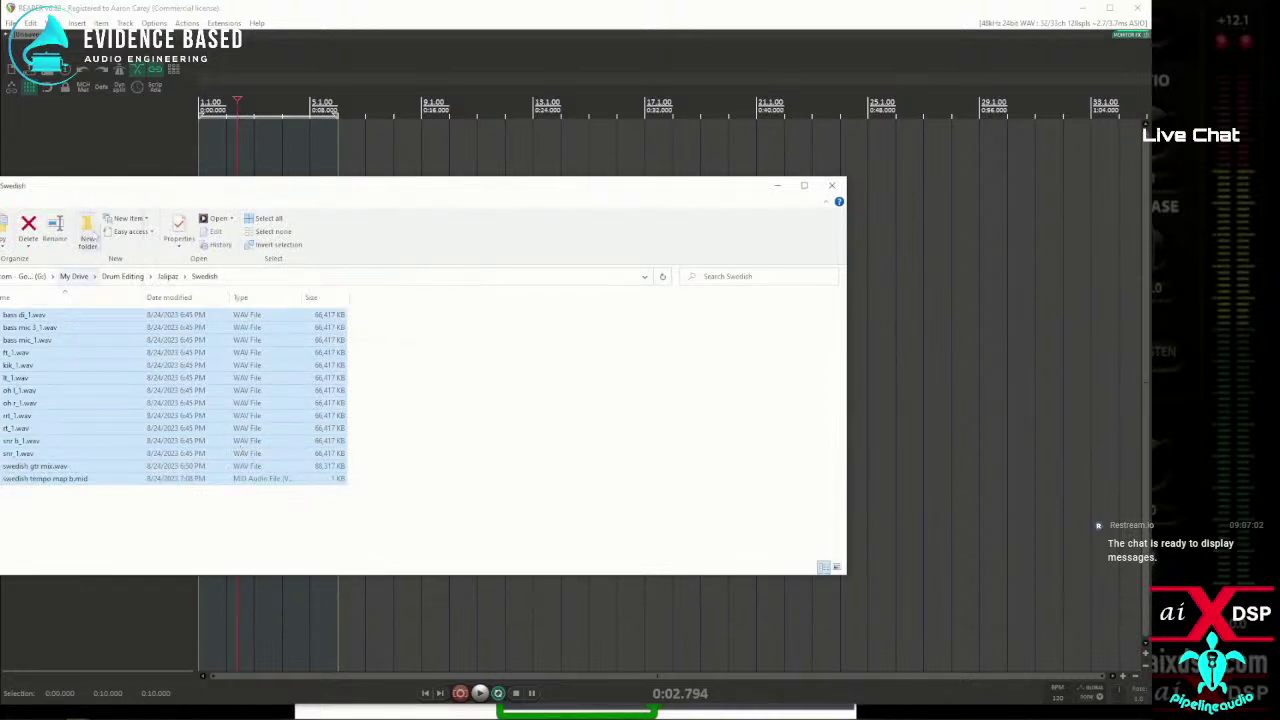
pyautogui.moveTo(107, 194); pyautogui.dragTo(0, 194)
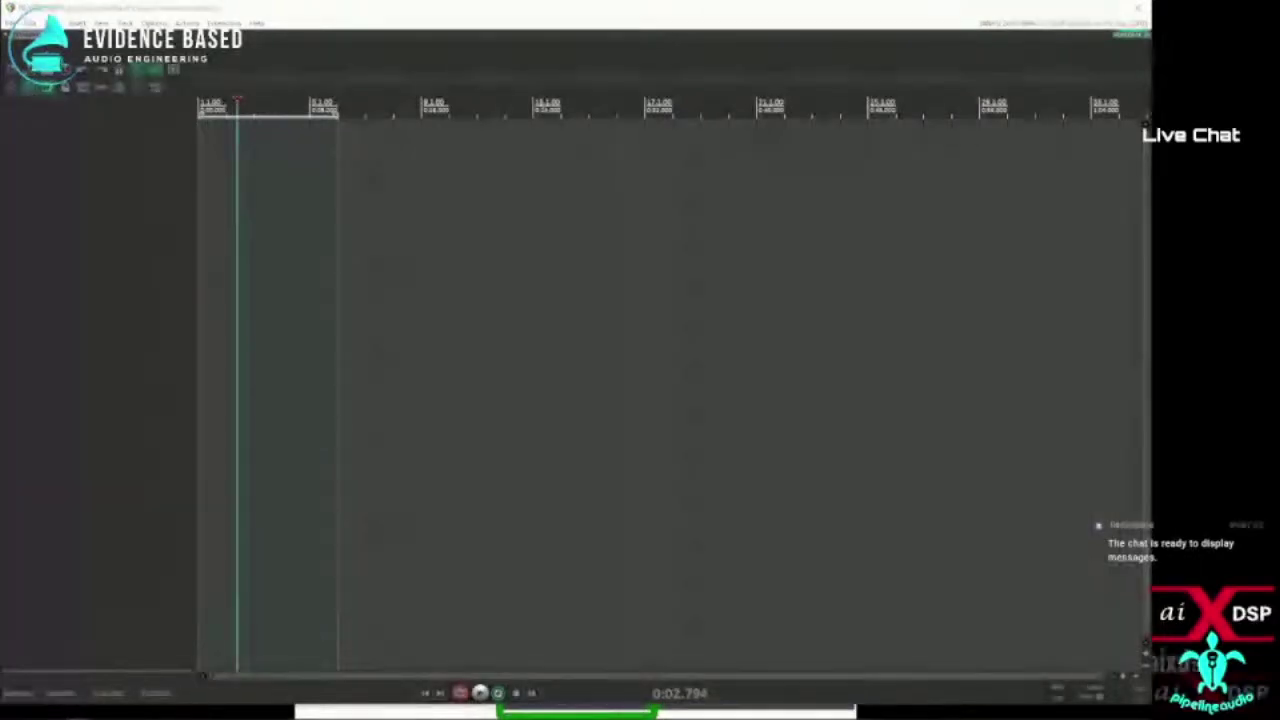
# Import the swedish tempo map MIDI file at the project start, including its tempo map and markers.
pyautogui.doubleClick(320, 349)
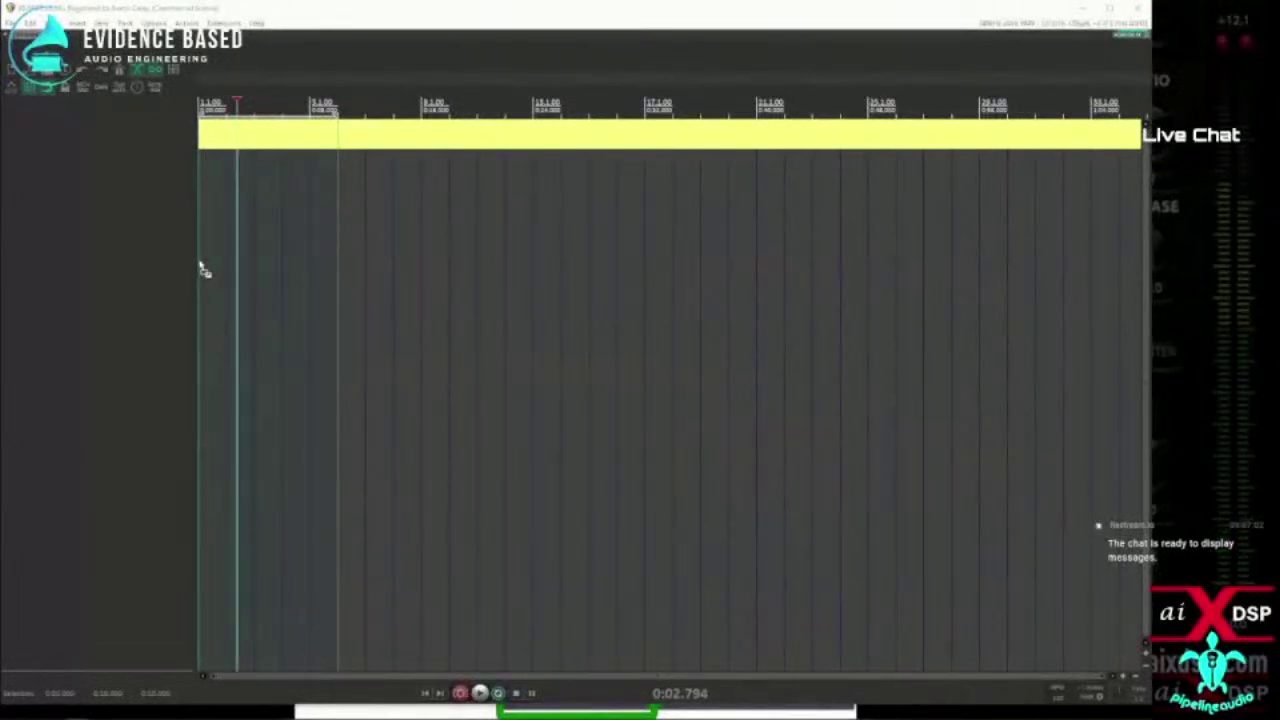
pyautogui.moveTo(203, 269); pyautogui.dragTo(203, 269)
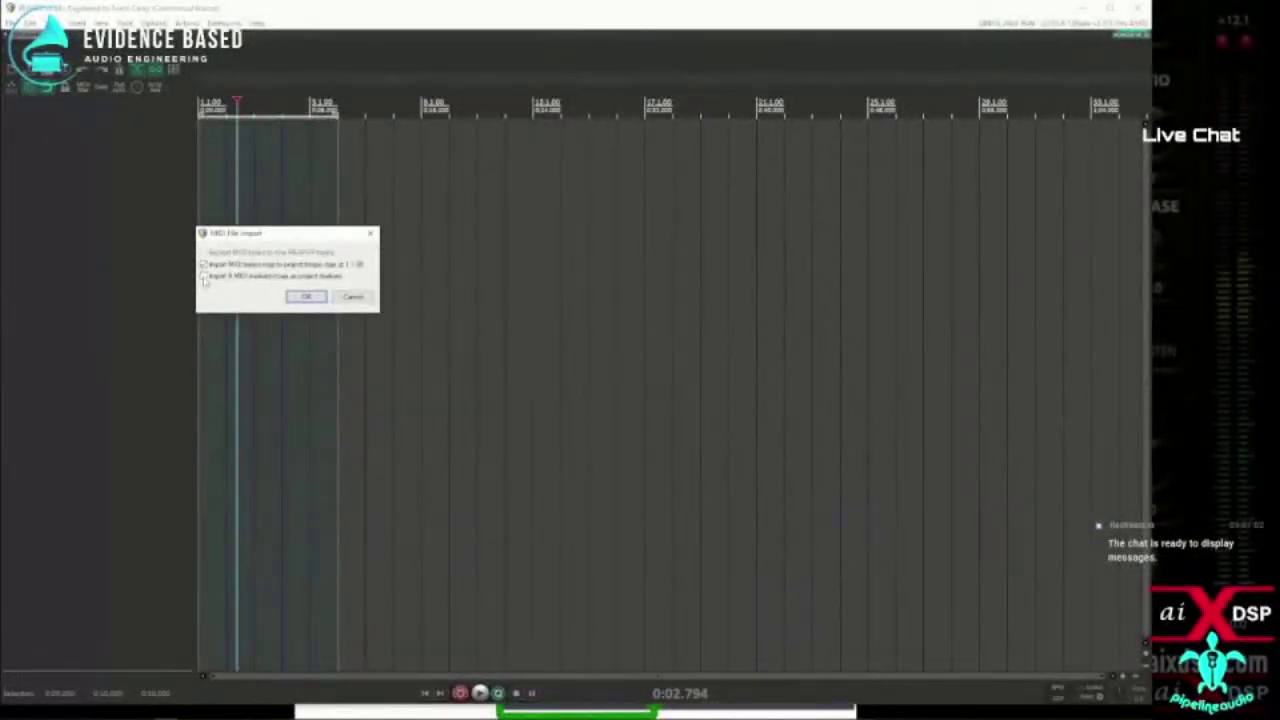
pyautogui.click(306, 297)
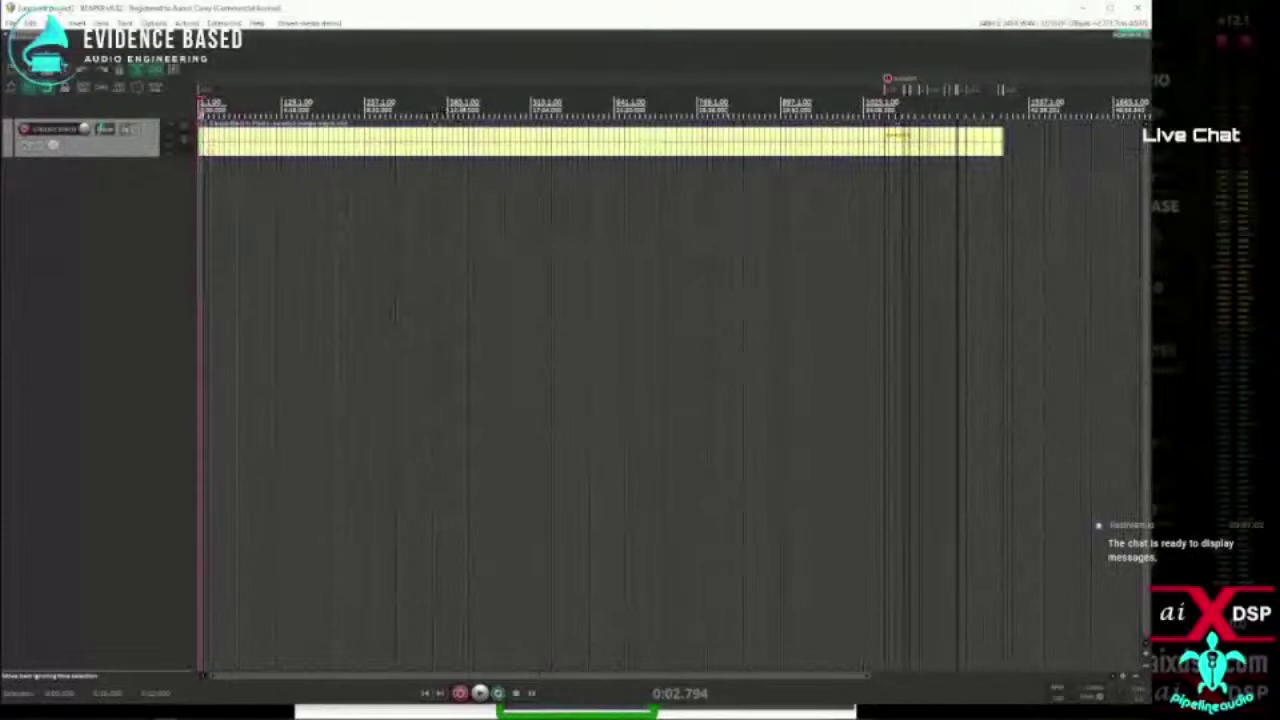
# Save the project as "Swedish drums and bass" in the new Swedish folder under My Drive's Drum Editing.
pyautogui.click(10, 22)
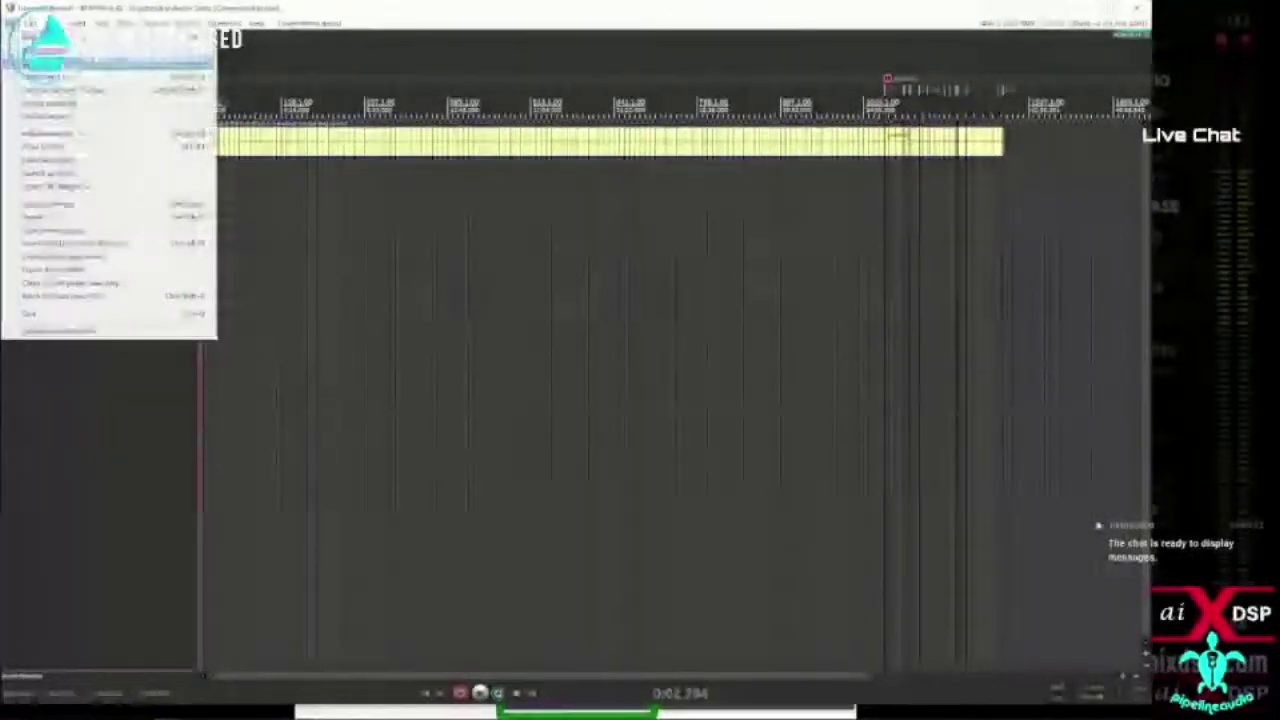
pyautogui.click(60, 90)
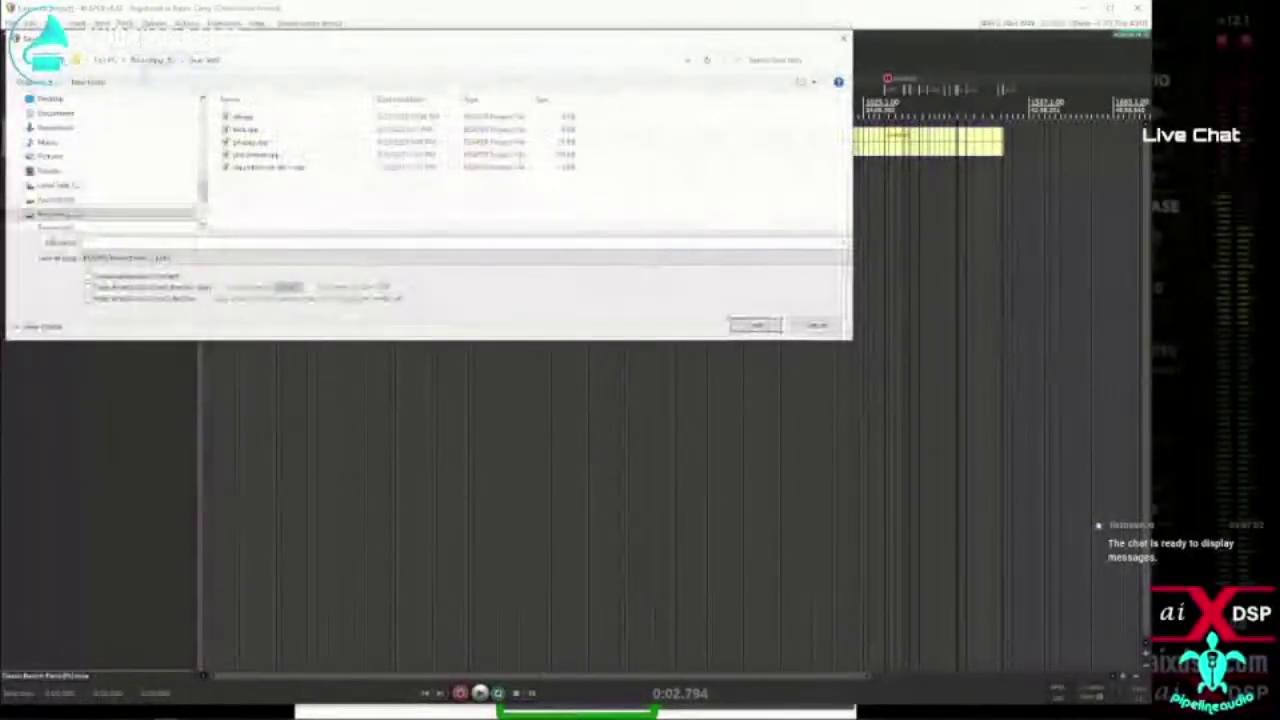
pyautogui.click(66, 215)
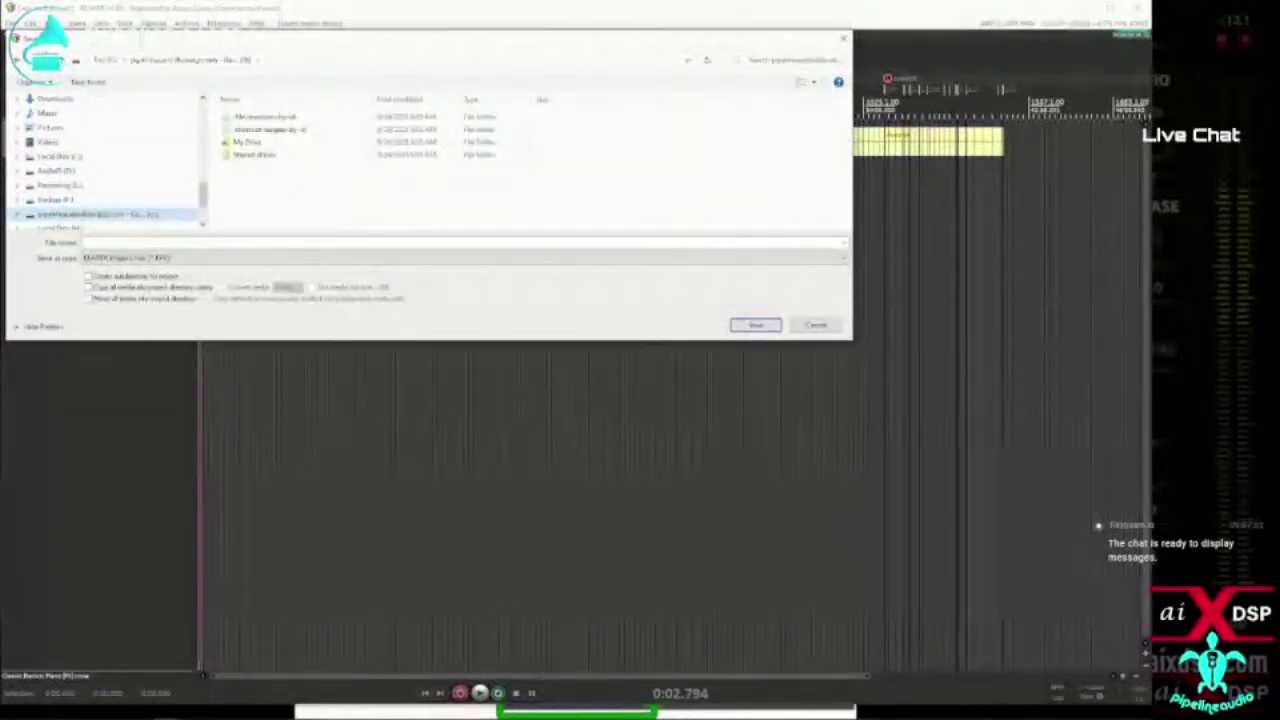
pyautogui.scroll(1, 64, 225)
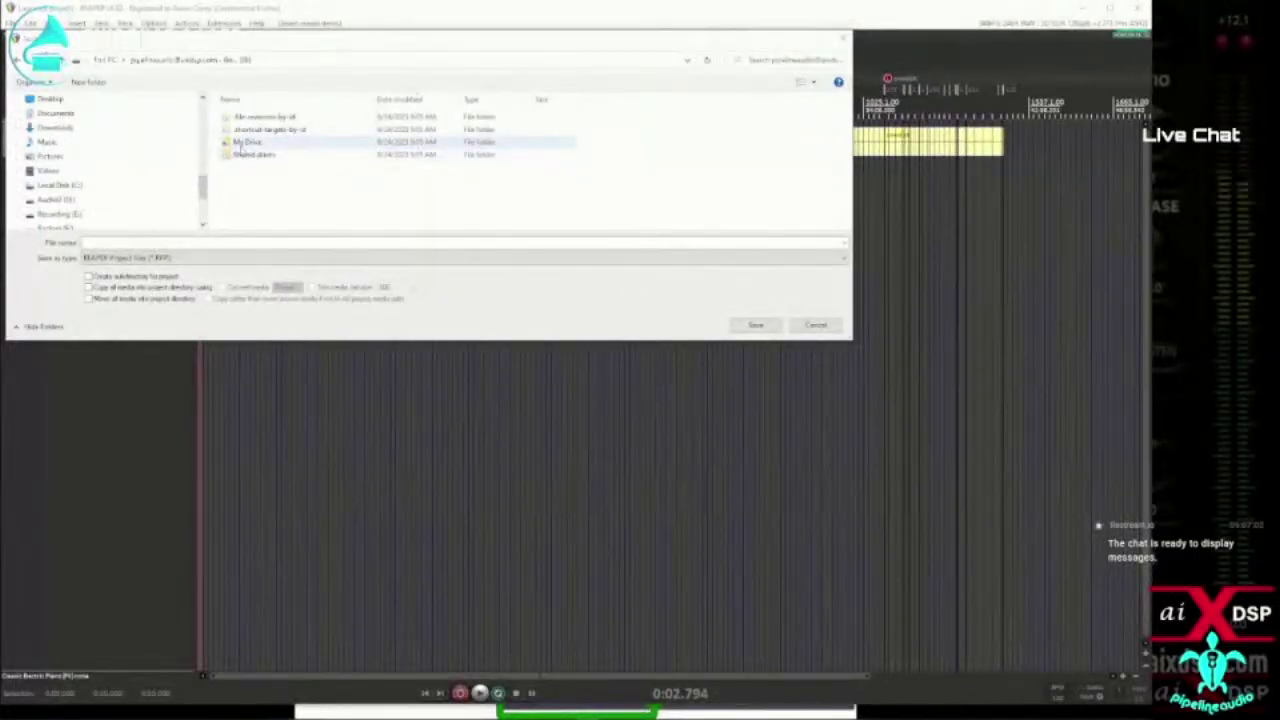
pyautogui.doubleClick(243, 145)
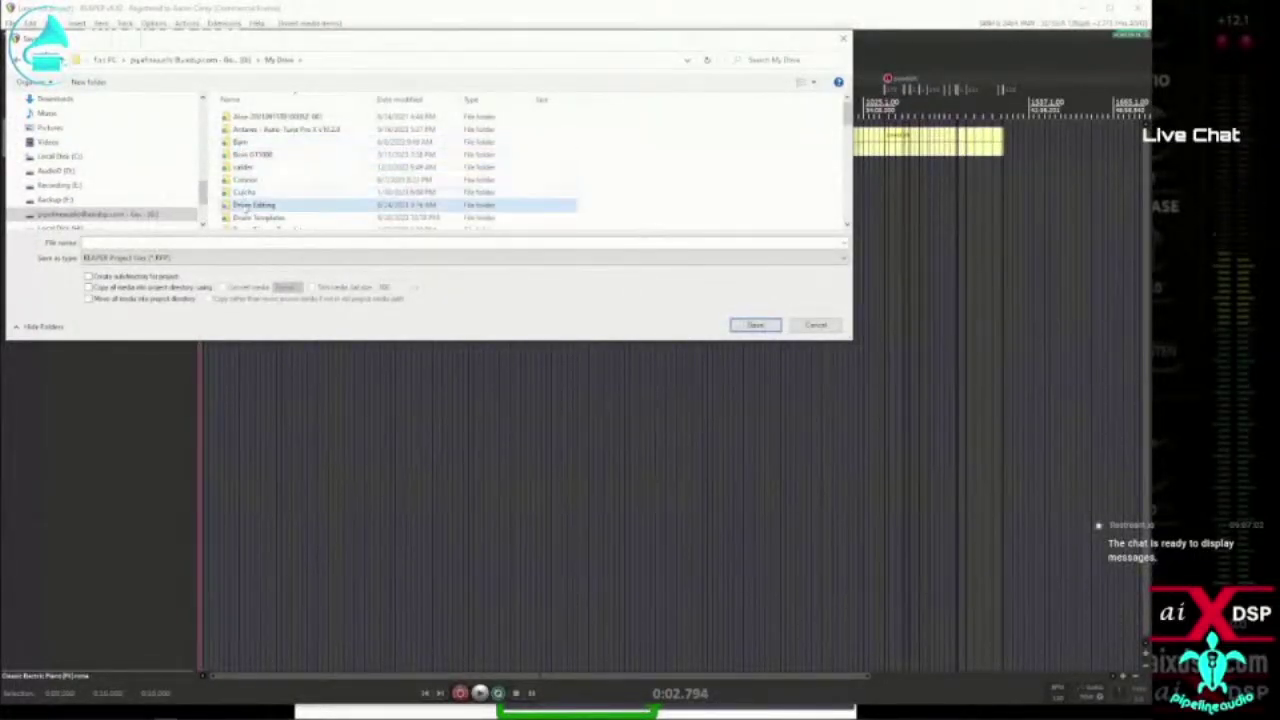
pyautogui.doubleClick(245, 205)
pyautogui.doubleClick(243, 142)
pyautogui.doubleClick(240, 116)
pyautogui.click(130, 241)
pyautogui.write('swe')
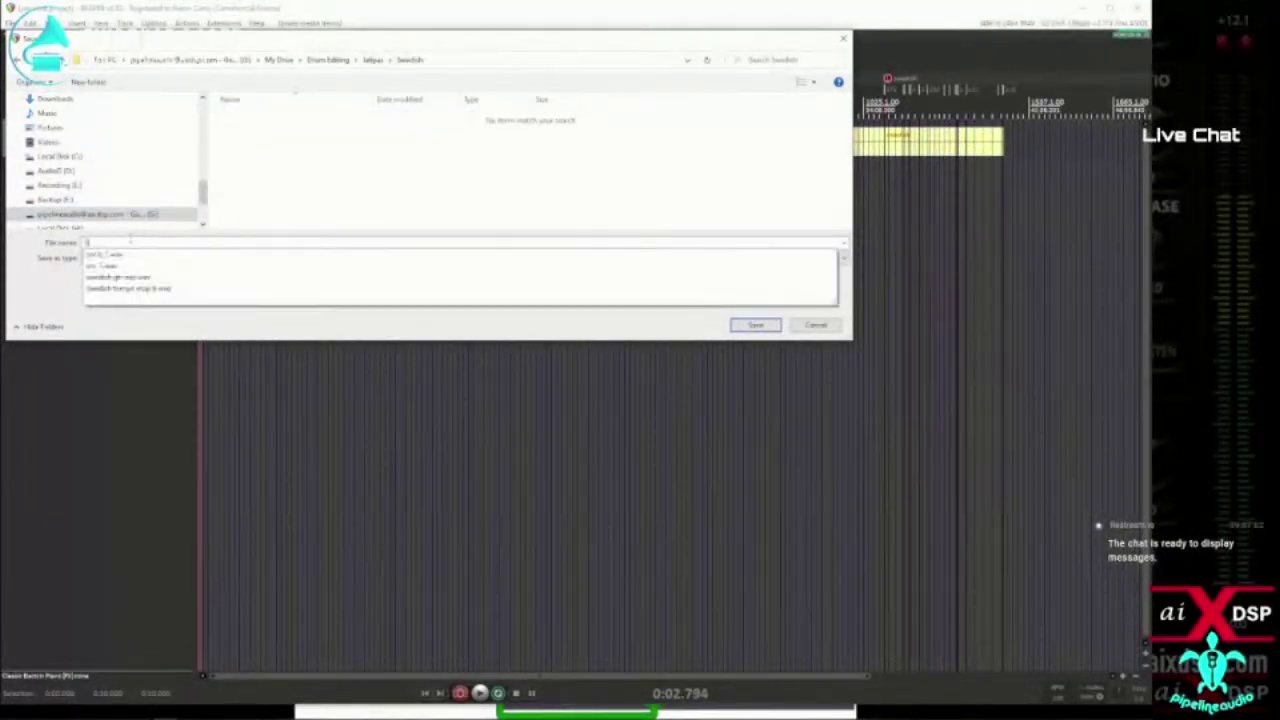
pyautogui.write('dish')
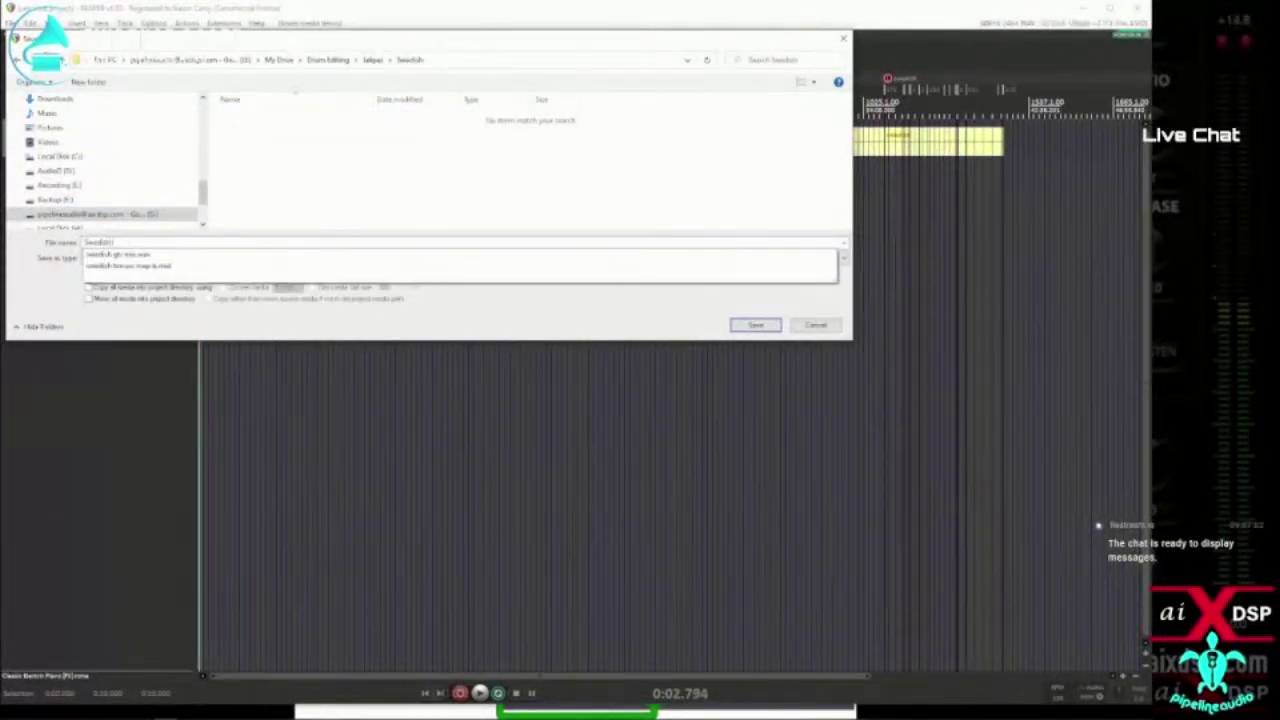
pyautogui.write(' drums and bass')
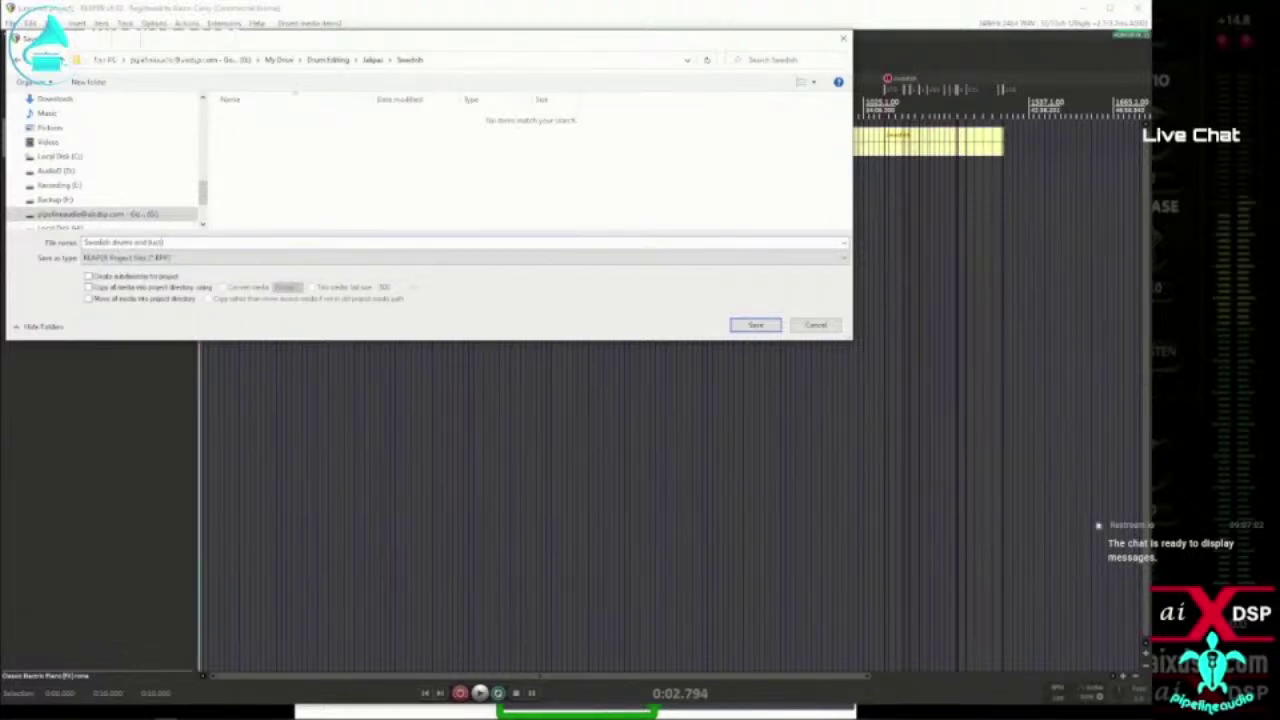
pyautogui.click(762, 328)
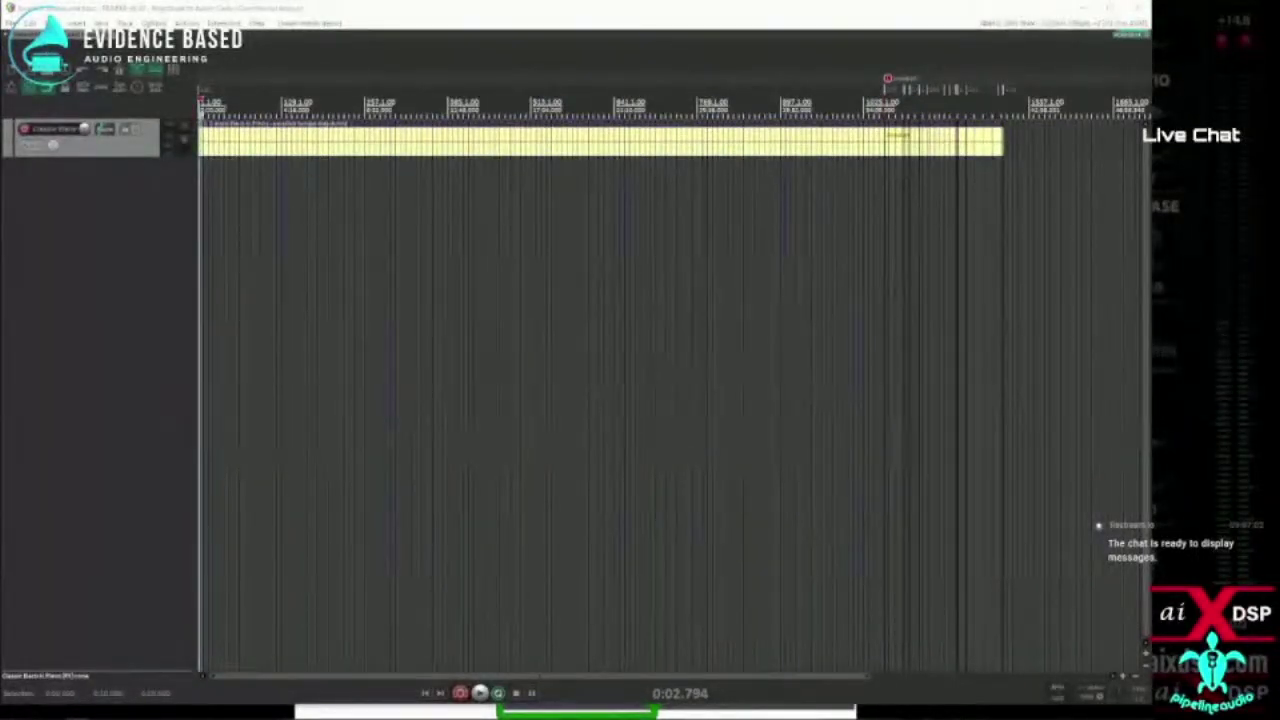
# Inspect the timeline around the swedish marker and place the edit cursor at bar 1057.
pyautogui.moveTo(69, 300); pyautogui.dragTo(890, 226)
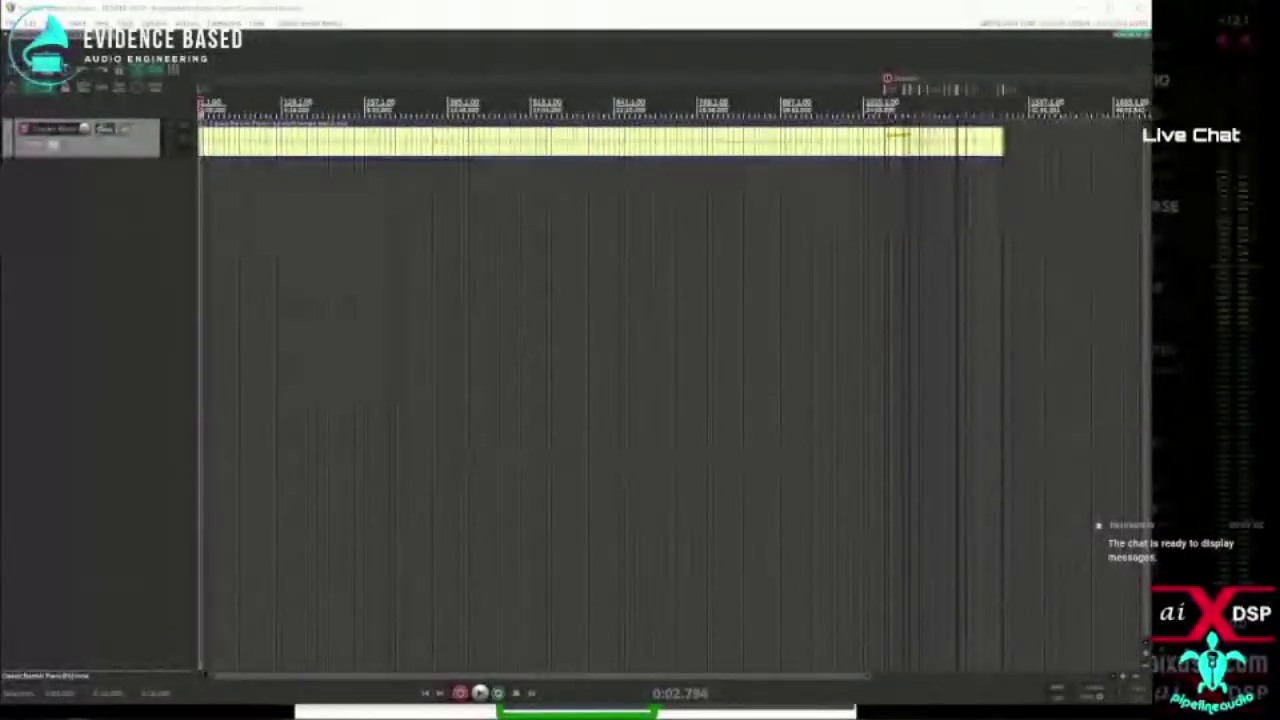
pyautogui.click(877, 79)
pyautogui.scroll(3, 815, 197)
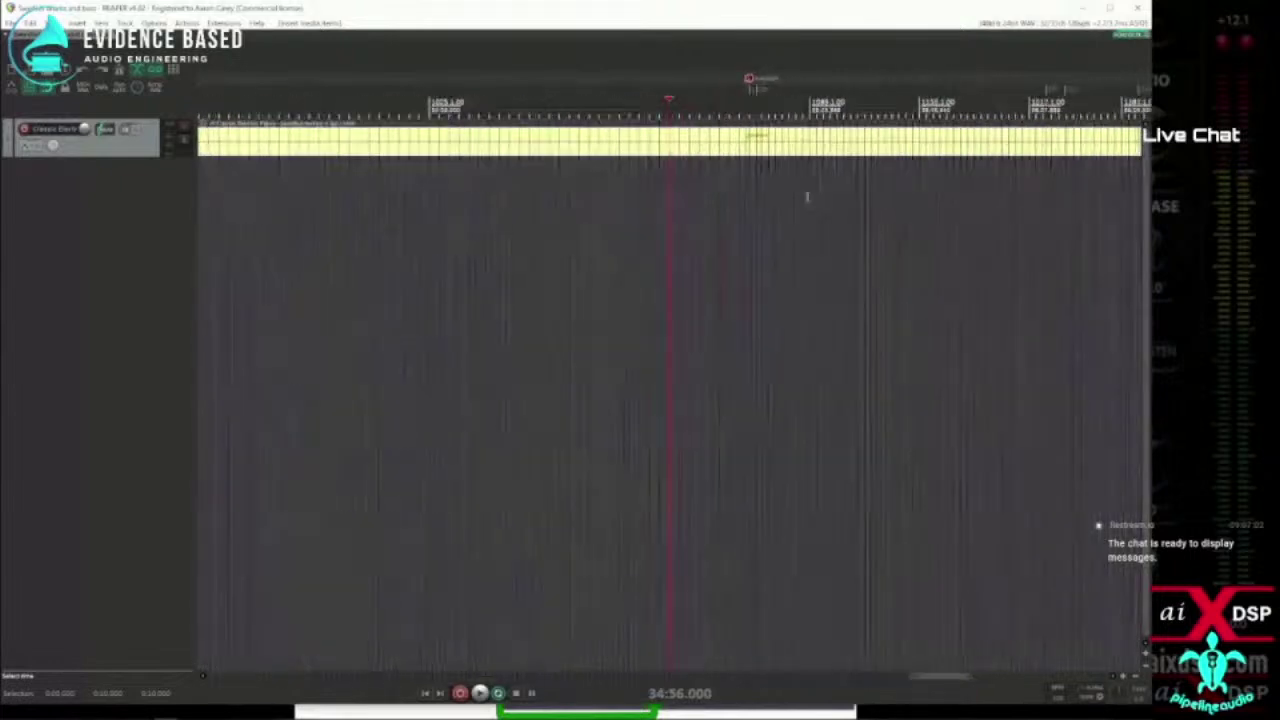
pyautogui.scroll(3, 807, 197)
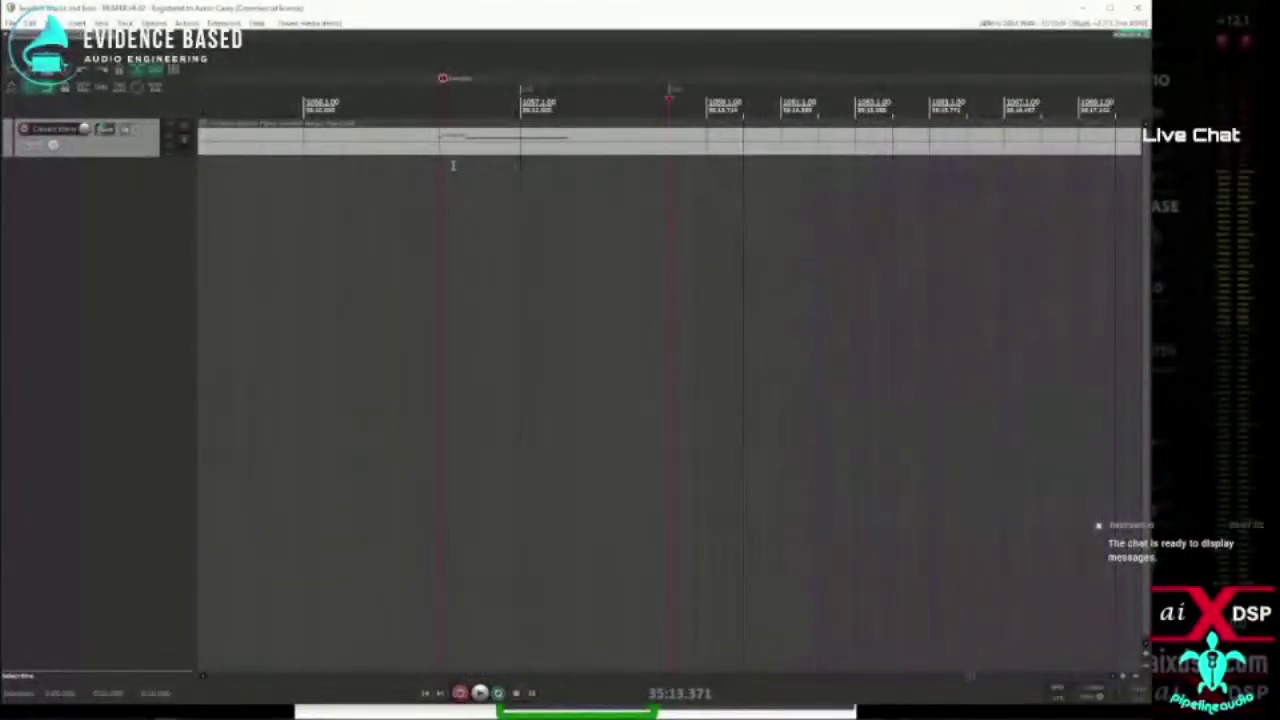
pyautogui.scroll(-2, 449, 163)
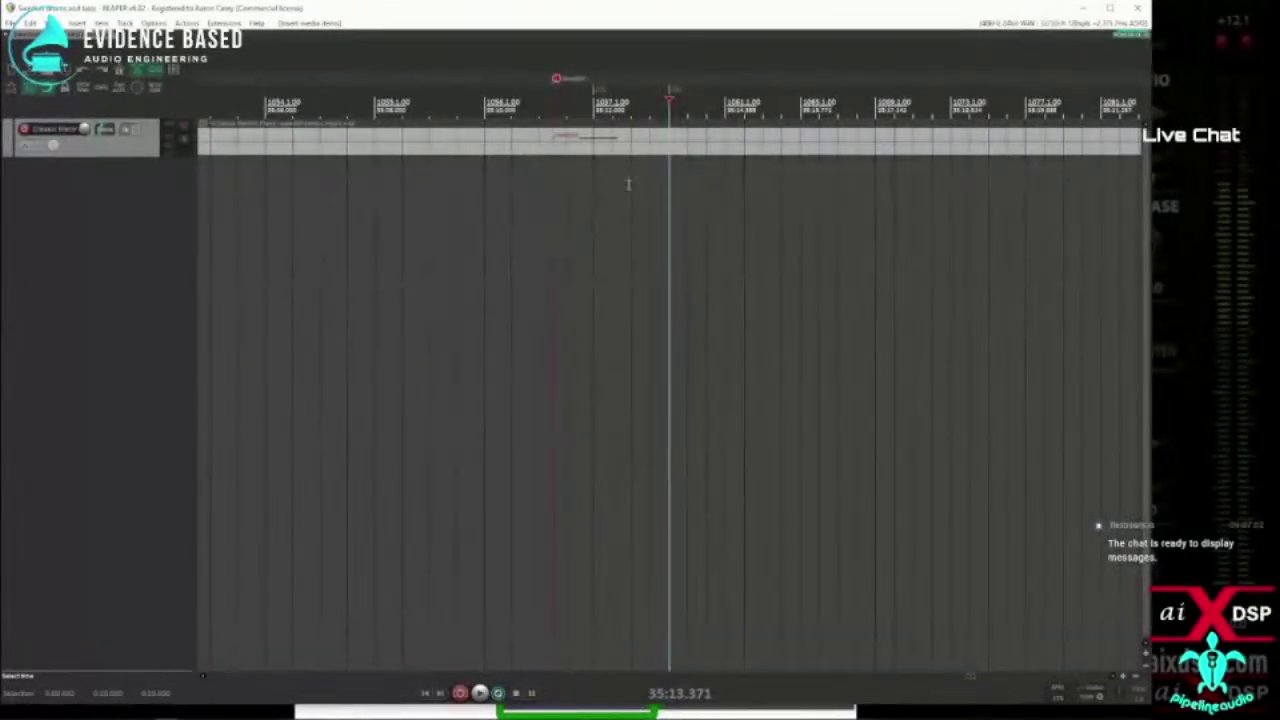
pyautogui.click(594, 179)
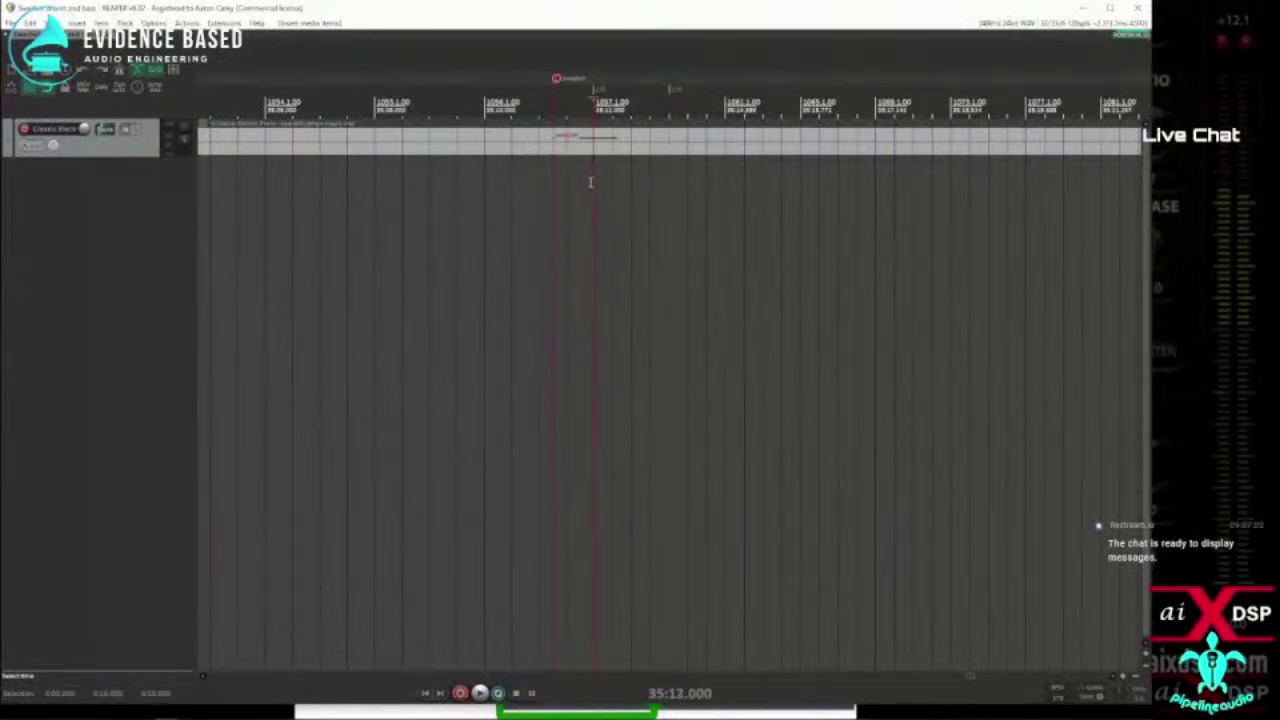
# Examine the tempo changes on both sides of bar 1057 and place the edit cursor at bar 1056.
pyautogui.scroll(-5, 394, 177)
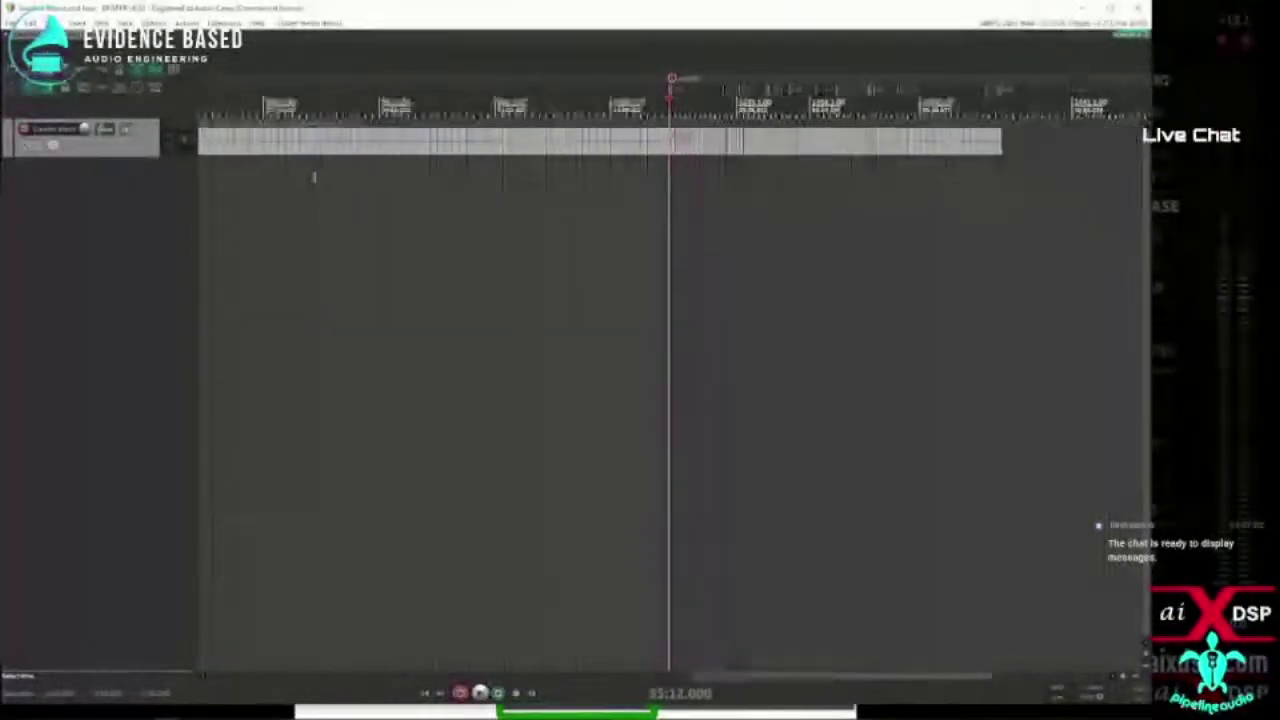
pyautogui.scroll(-2, 306, 179)
pyautogui.scroll(6, 600, 165)
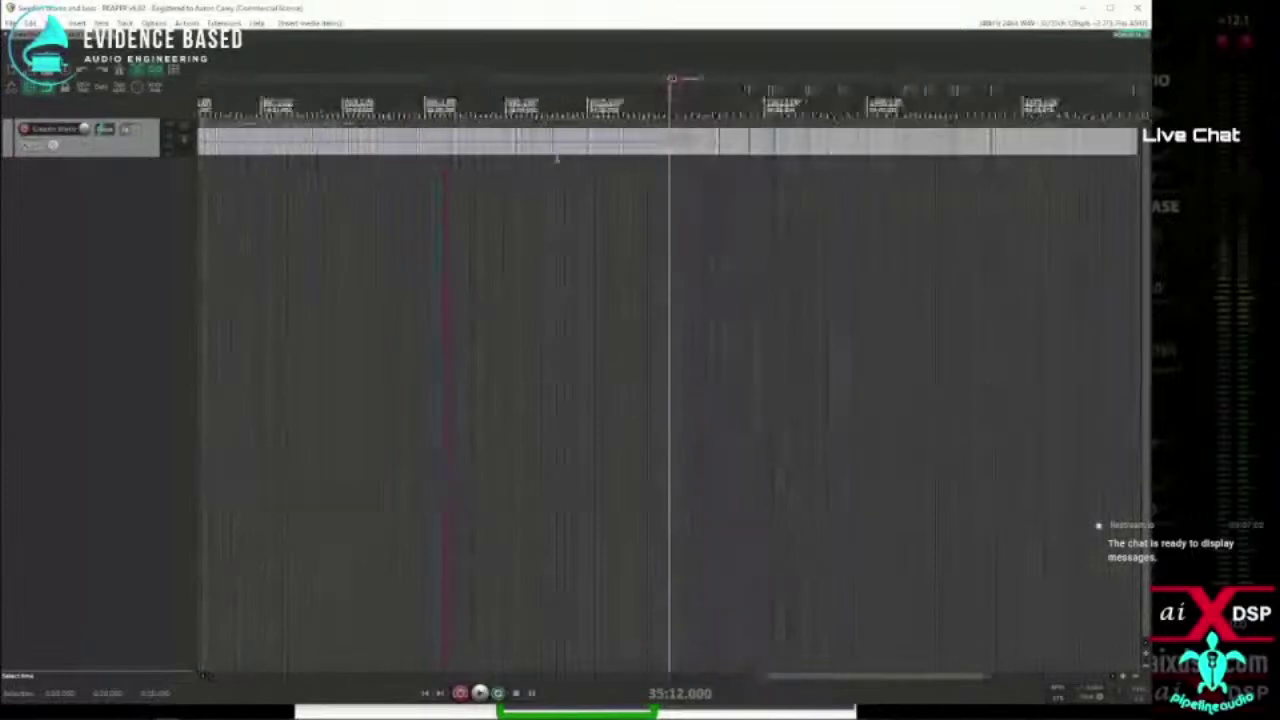
pyautogui.scroll(3, 660, 168)
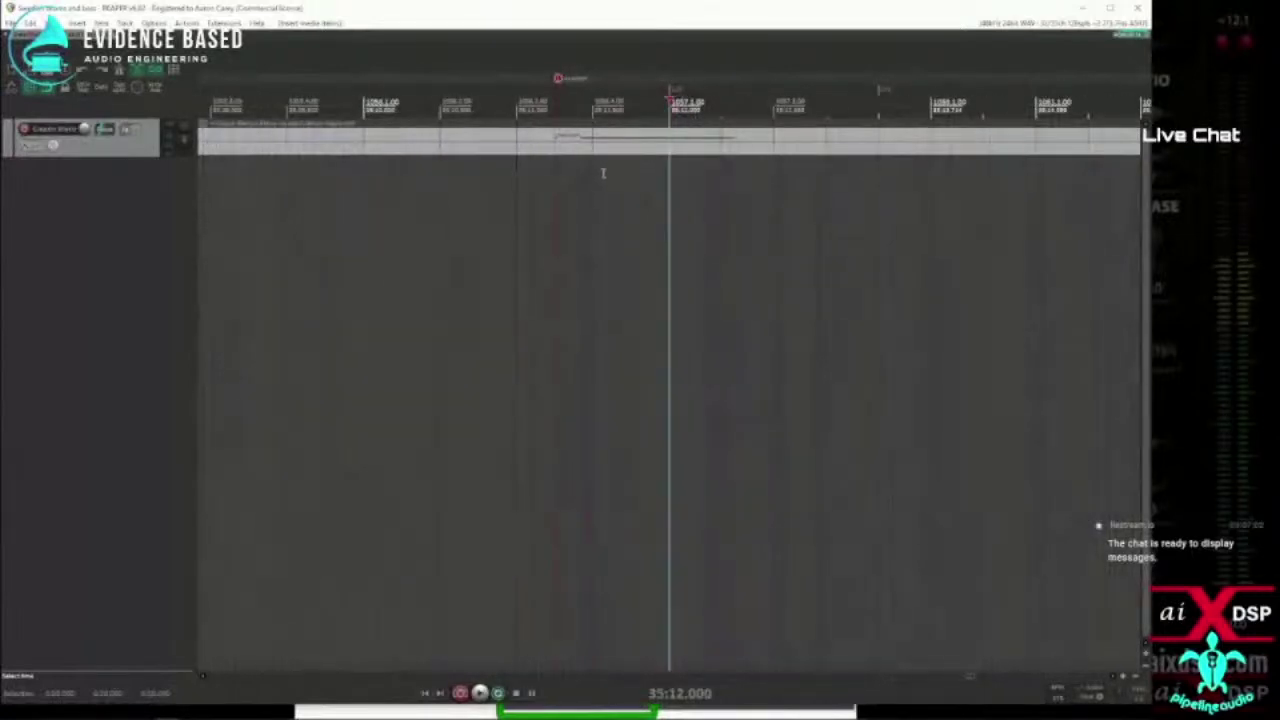
pyautogui.scroll(2, 575, 171)
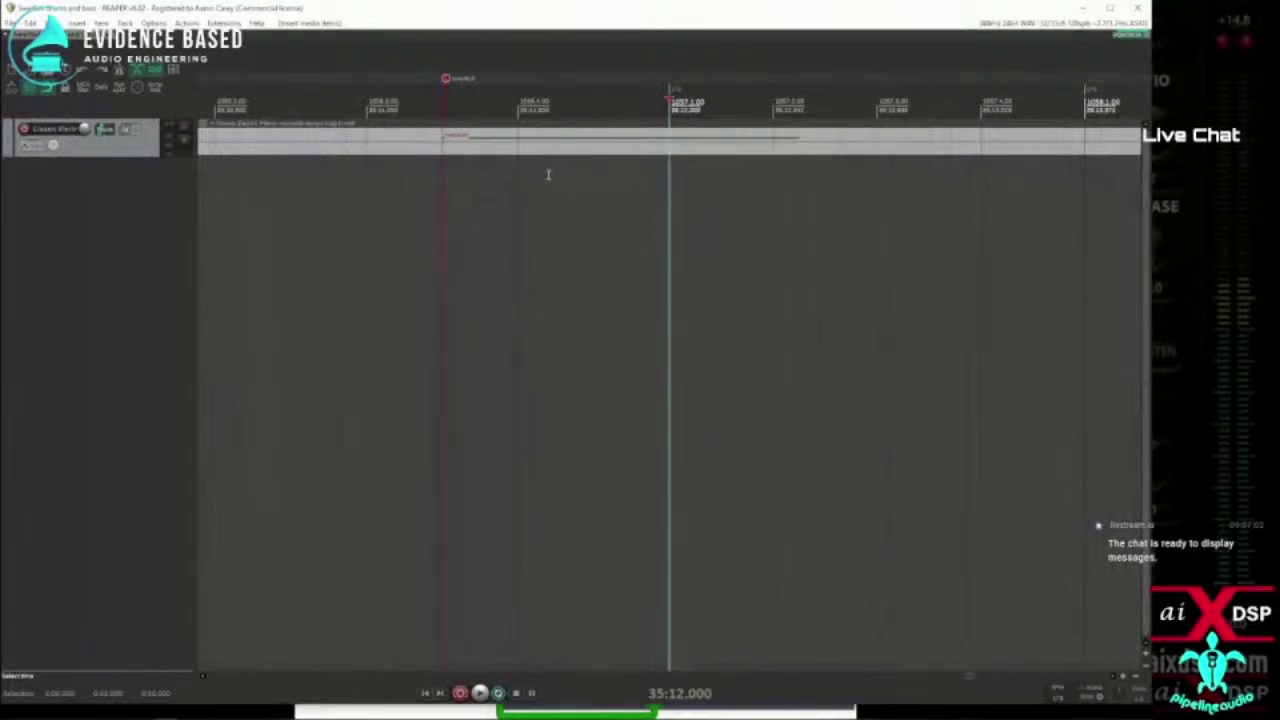
pyautogui.scroll(-1, 548, 174)
pyautogui.scroll(-1, 548, 174)
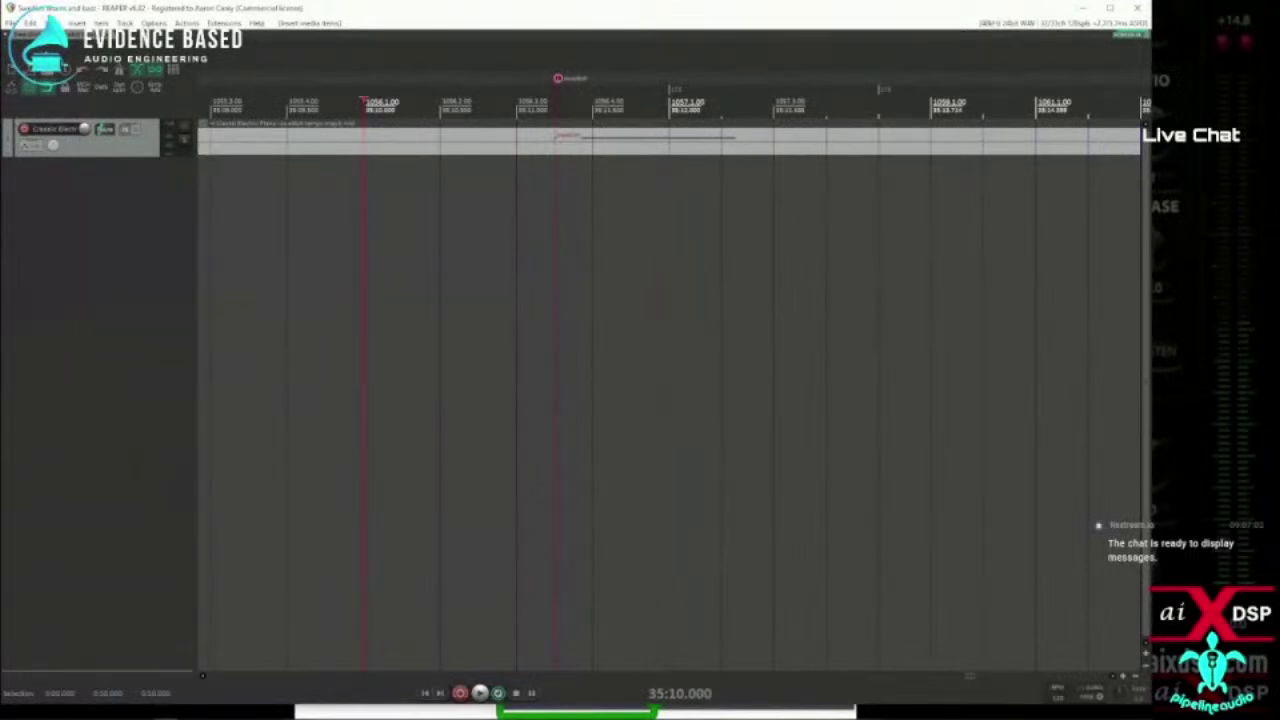
pyautogui.scroll(-1, 791, 411)
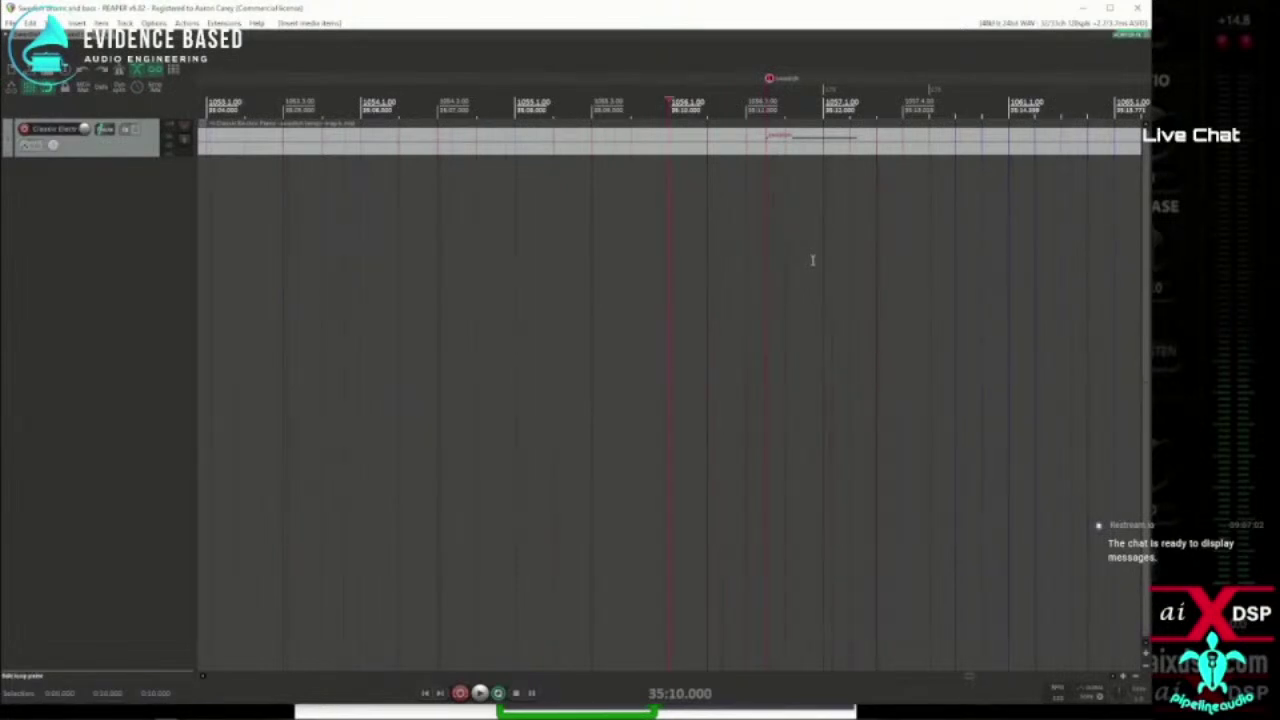
# Capture a screenshot of the timeline around the swedish marker and bar 1057, save it as a PNG image, and close the image editor.
pyautogui.press('ctrl+Print')
pyautogui.moveTo(635, 48); pyautogui.dragTo(1100, 272)
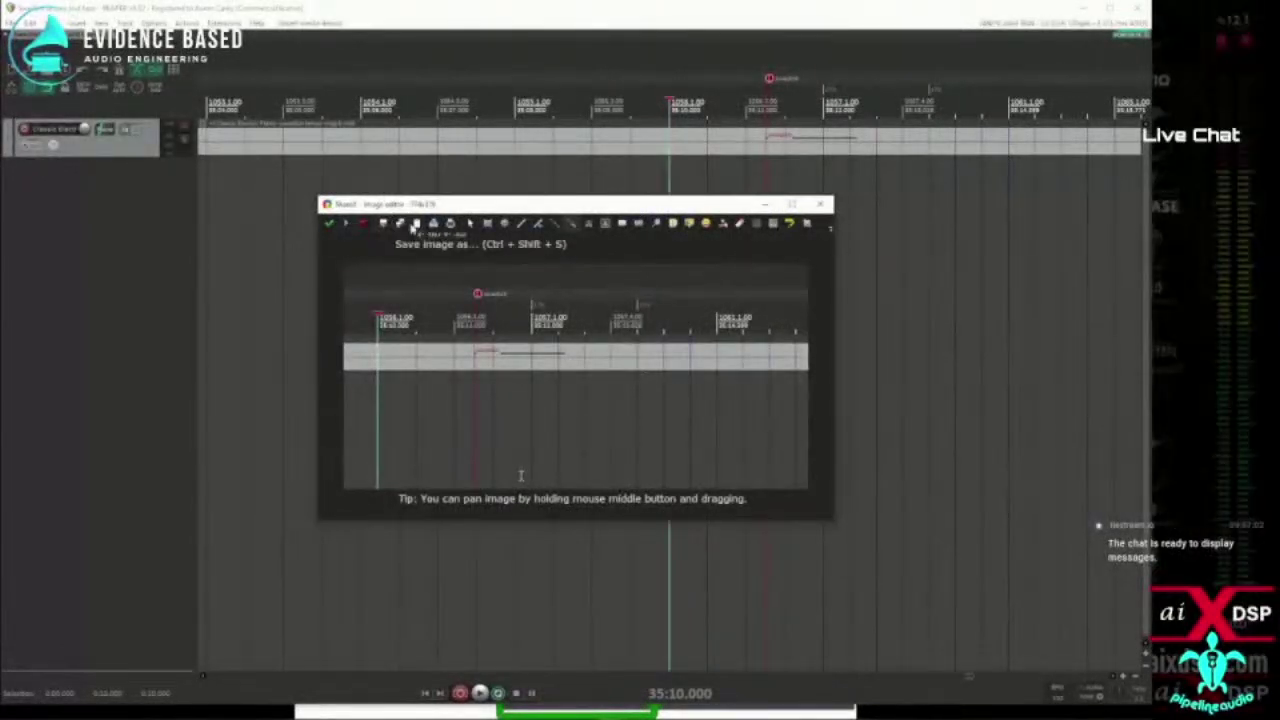
pyautogui.click(415, 227)
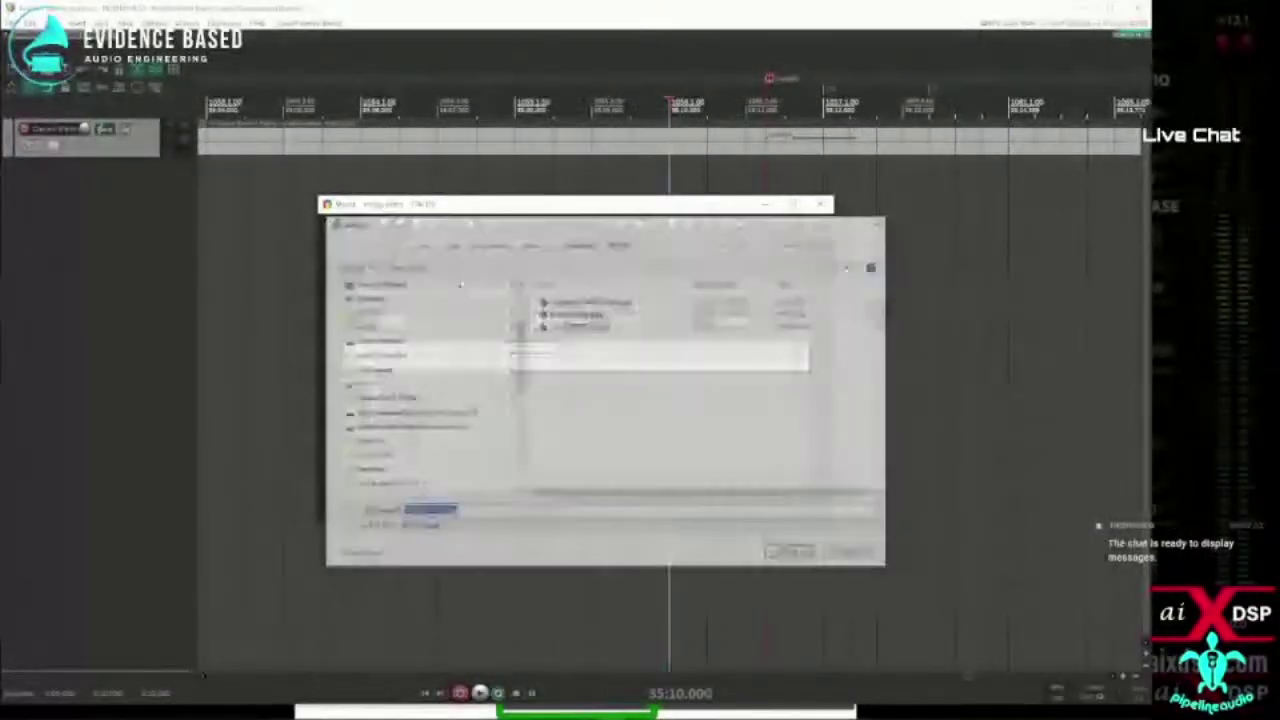
pyautogui.click(800, 555)
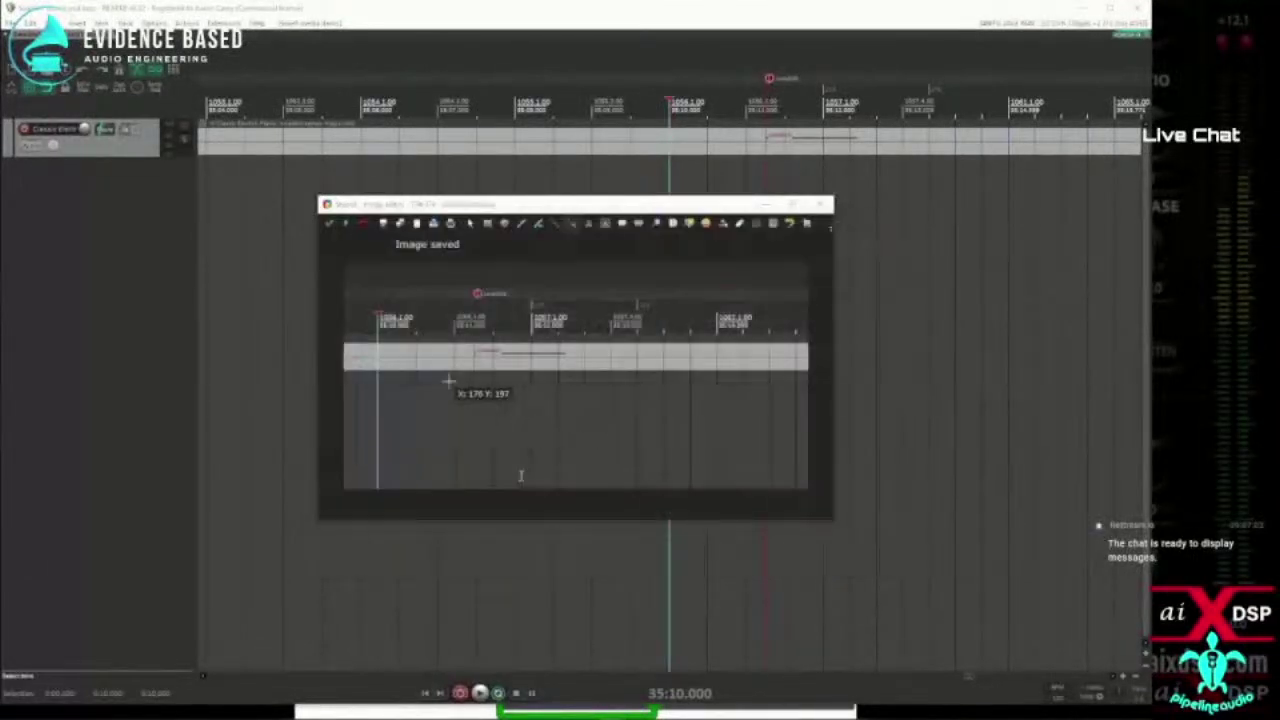
pyautogui.hotkey('ctrl', 'shift', 's')
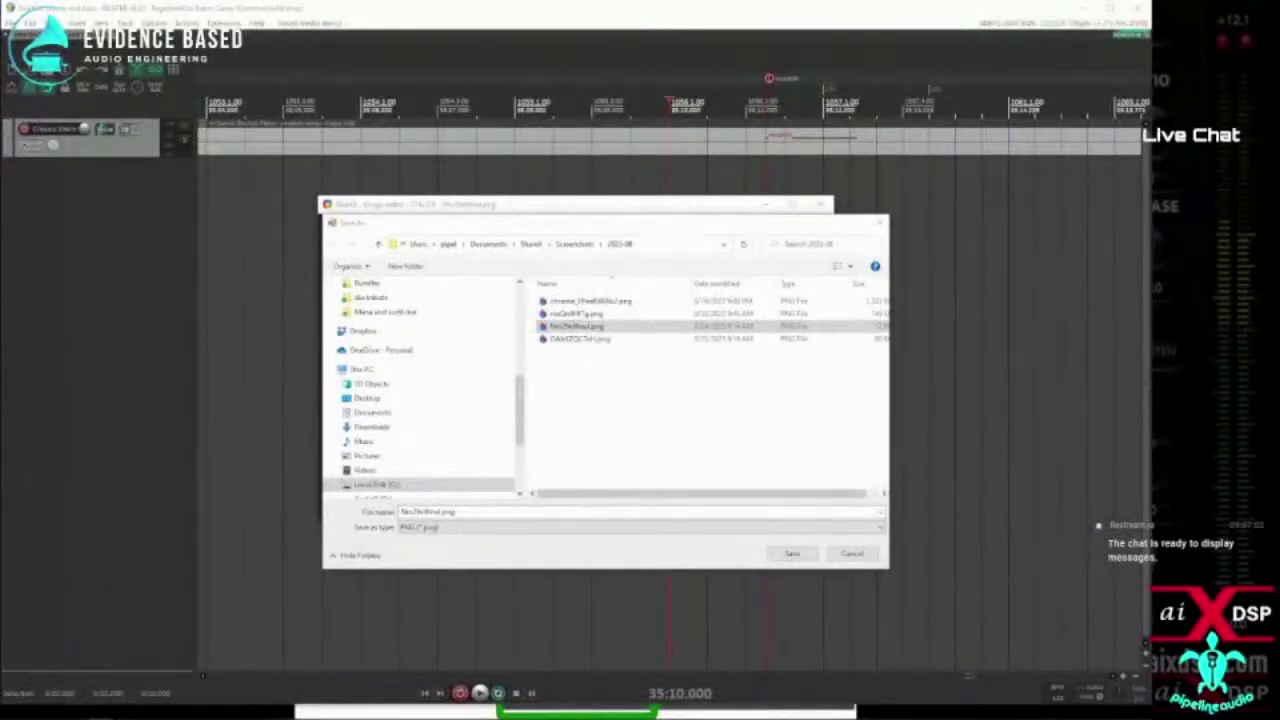
pyautogui.press('Return')
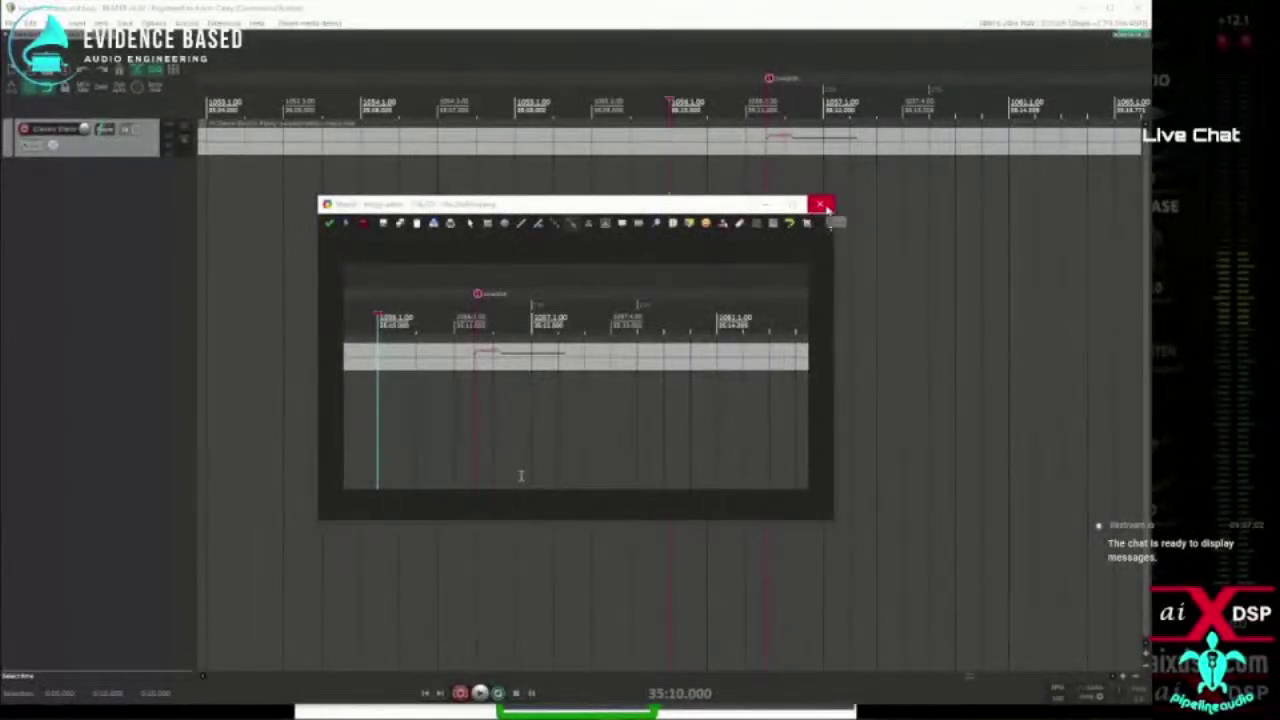
pyautogui.click(822, 205)
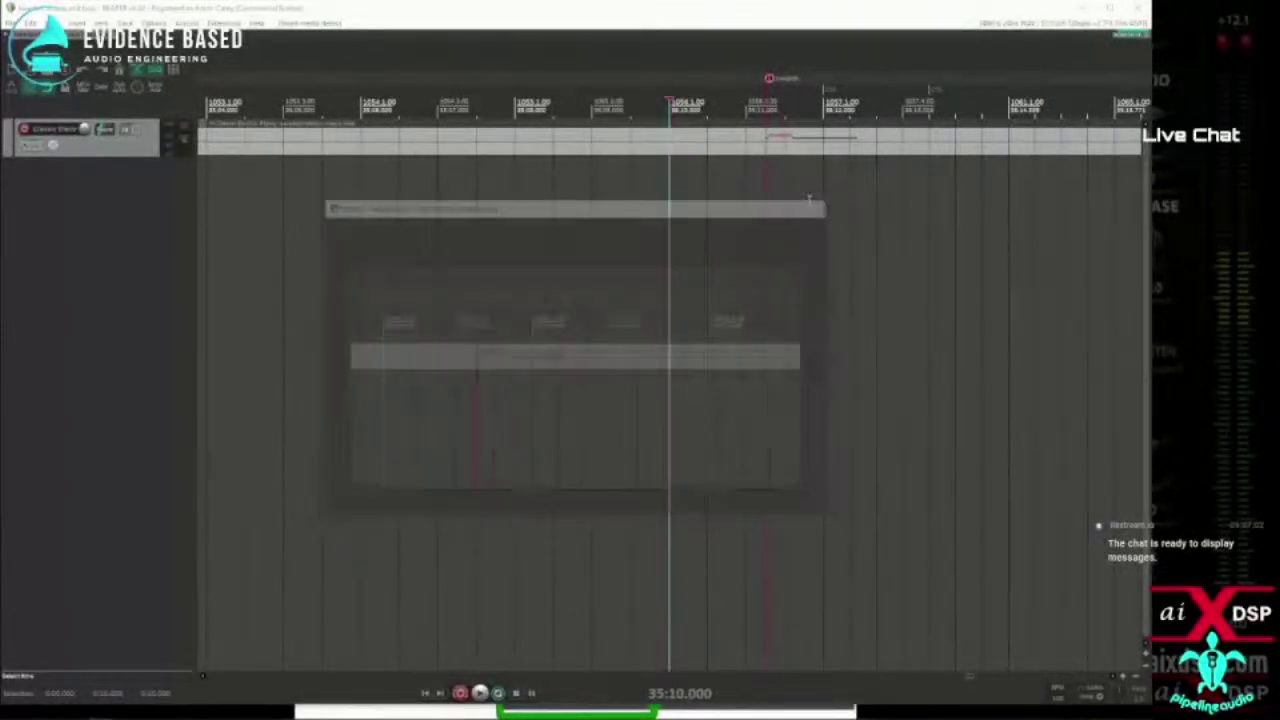
# Delete the Classic Electric Piano track that holds the imported tempo map.
pyautogui.click(125, 148)
pyautogui.press('Delete')
pyautogui.click(556, 398)
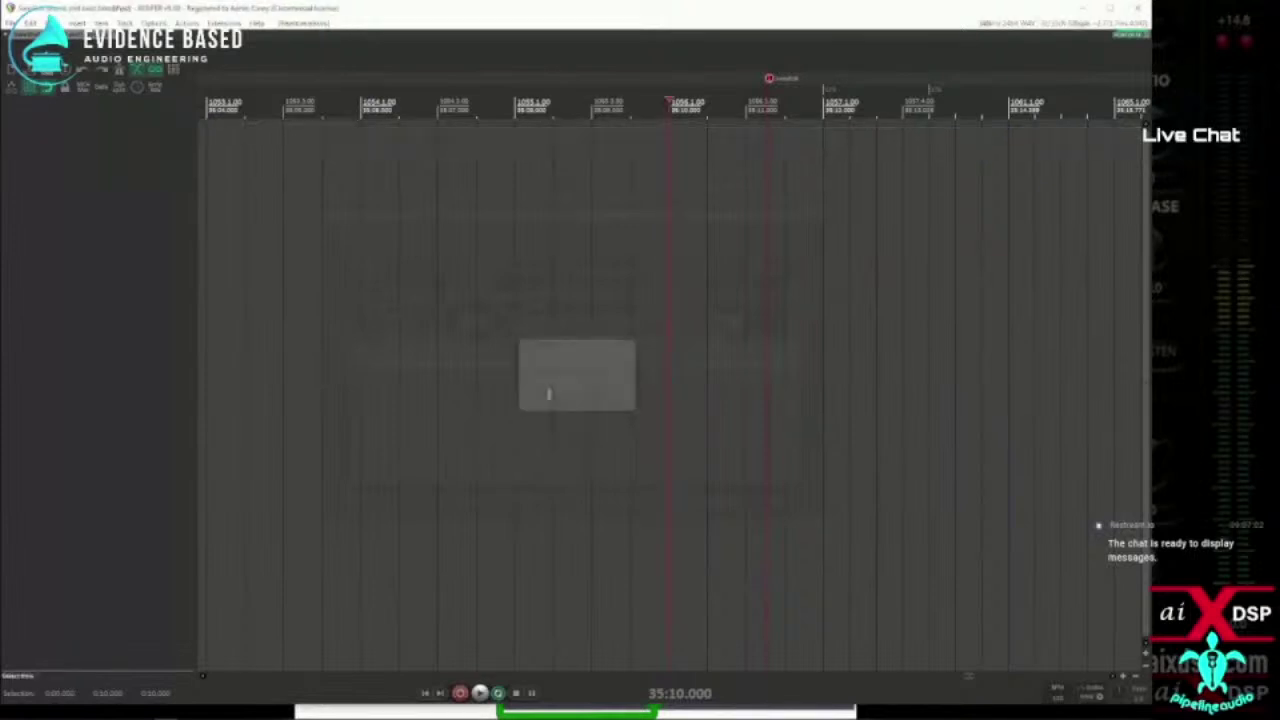
# Change the project BPM in the project settings.
pyautogui.scroll(-3, 554, 289)
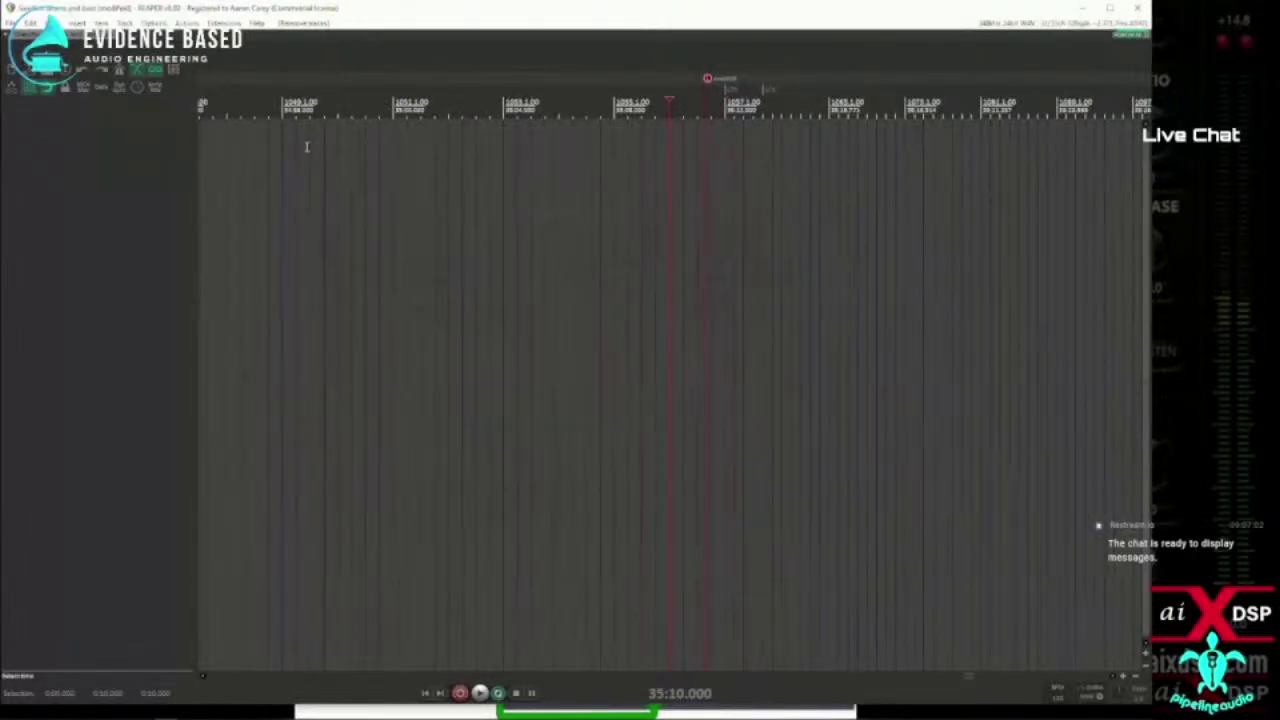
pyautogui.scroll(-5, 429, 214)
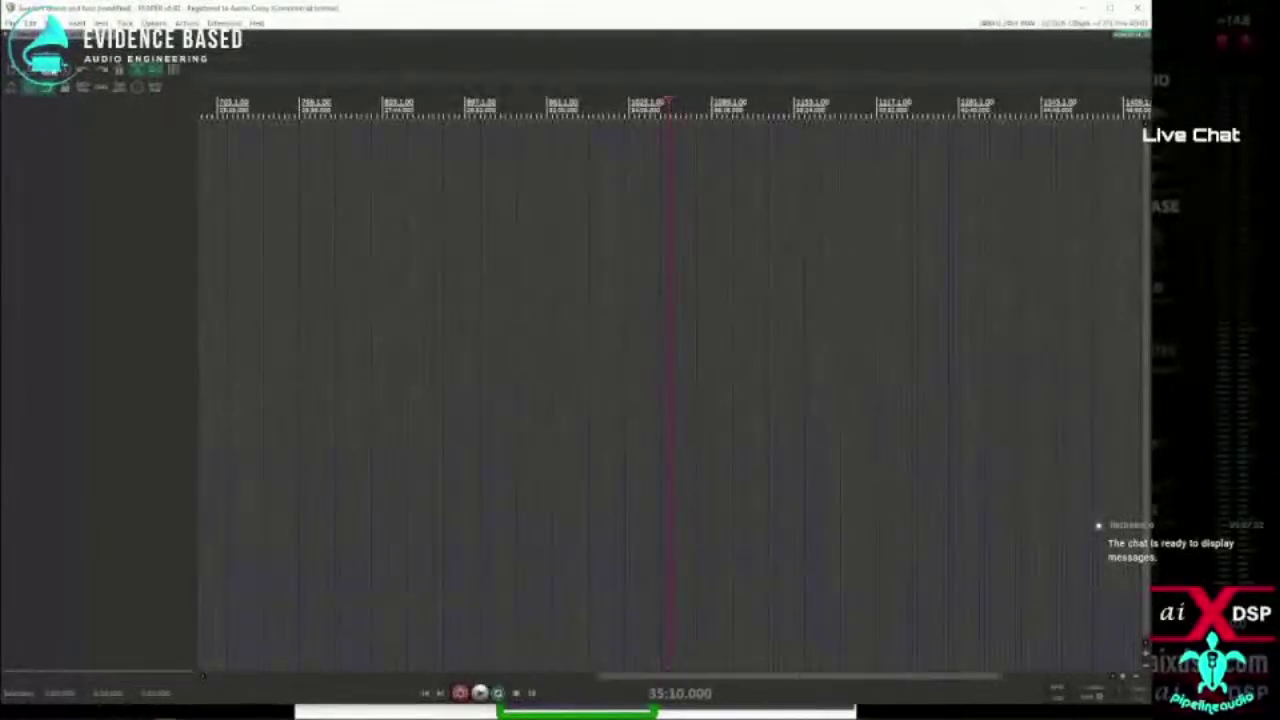
pyautogui.hotkey('alt', 'Return')
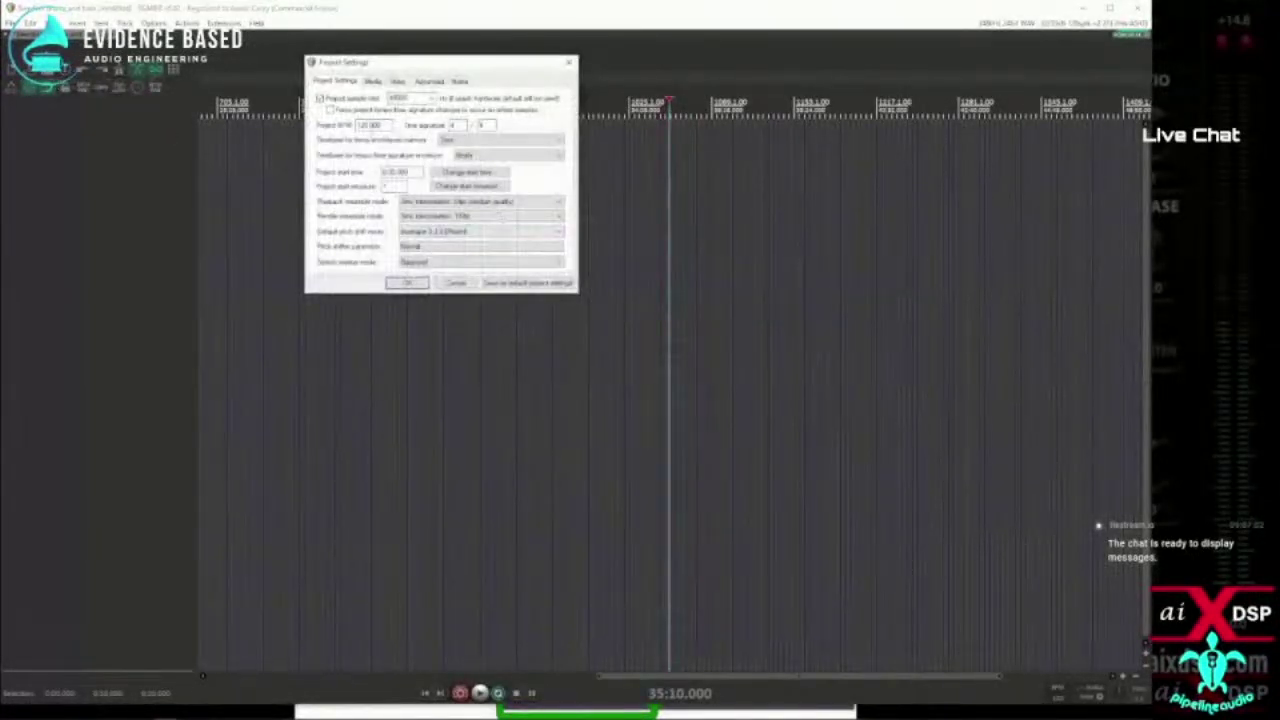
pyautogui.write('130')
pyautogui.click(406, 284)
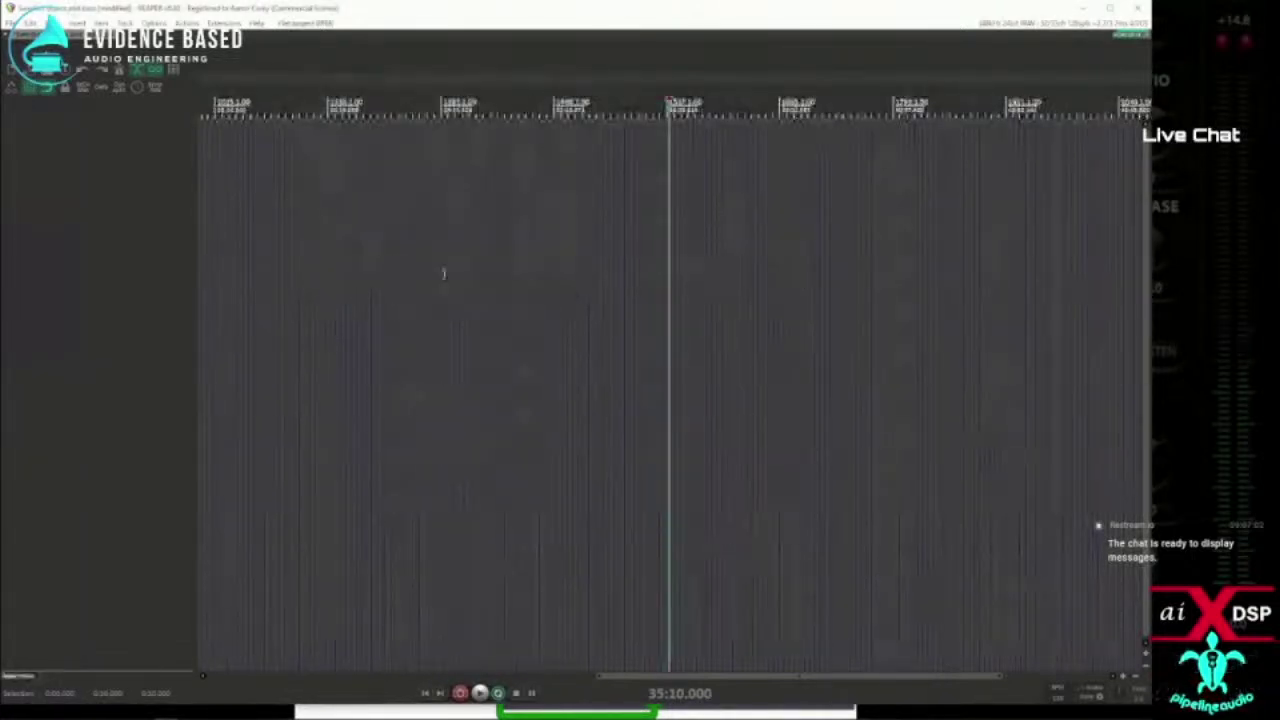
# Import the swedish tempo map MIDI file again at the project start, including its tempo map and markers.
pyautogui.press('Home')
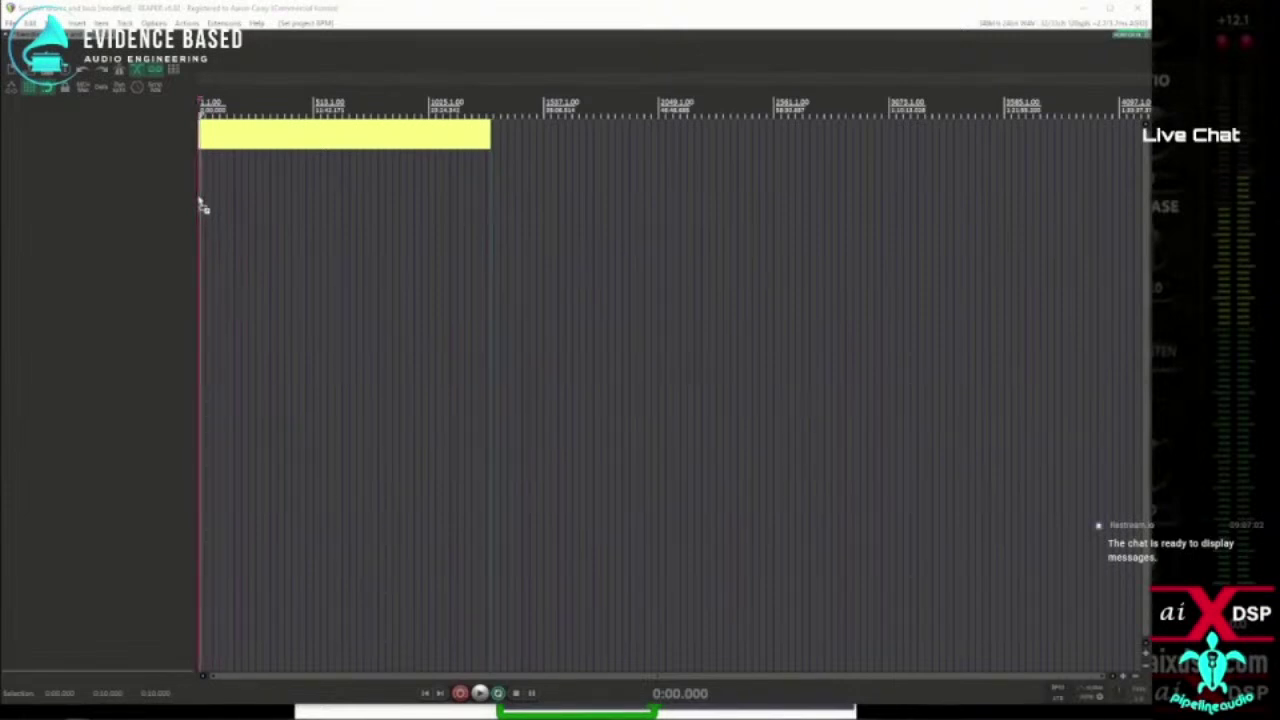
pyautogui.moveTo(203, 207); pyautogui.dragTo(204, 208)
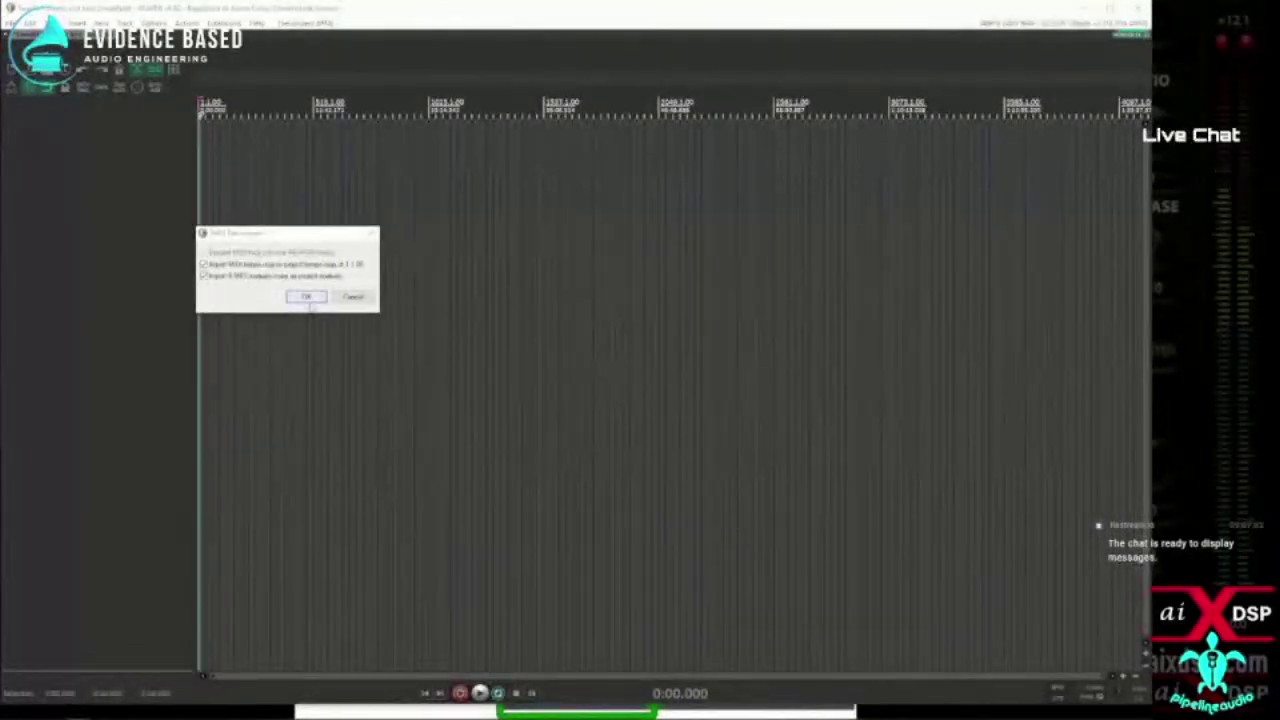
pyautogui.click(306, 297)
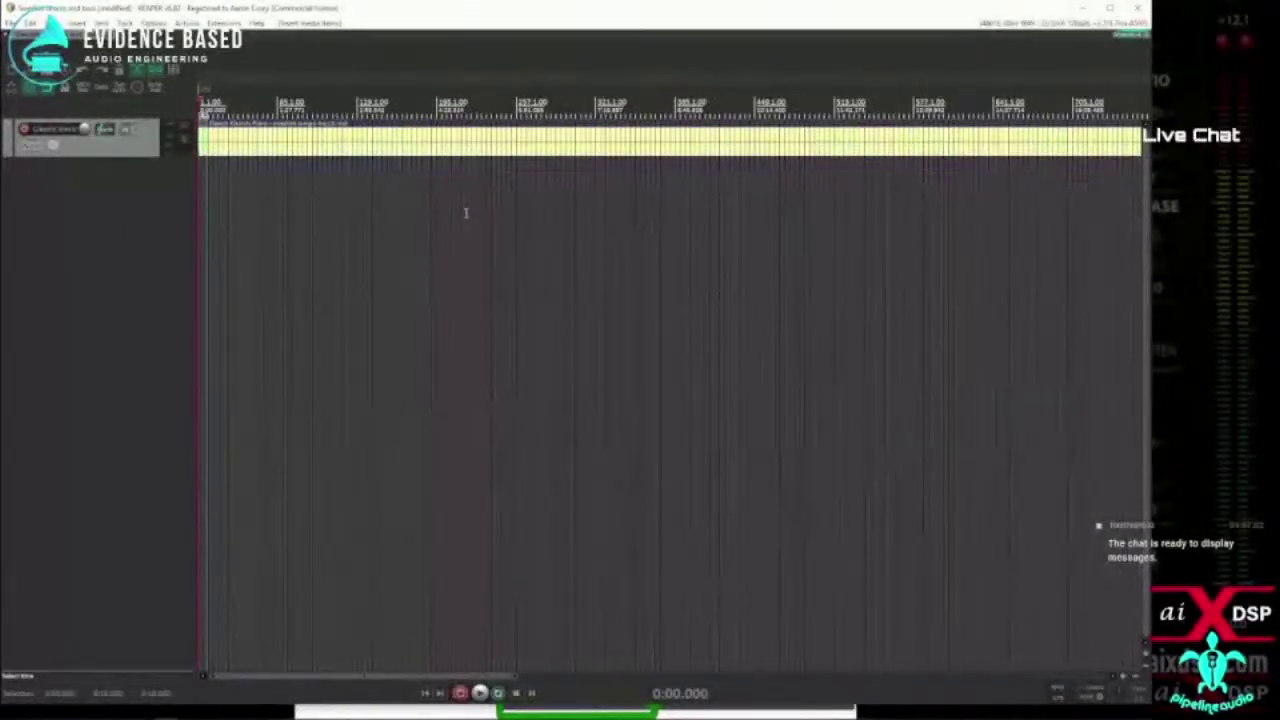
# Examine the position of the swedish marker and the tempo changes beyond the end of the imported MIDI item.
pyautogui.scroll(-3, 465, 212)
pyautogui.scroll(-3, 324, 166)
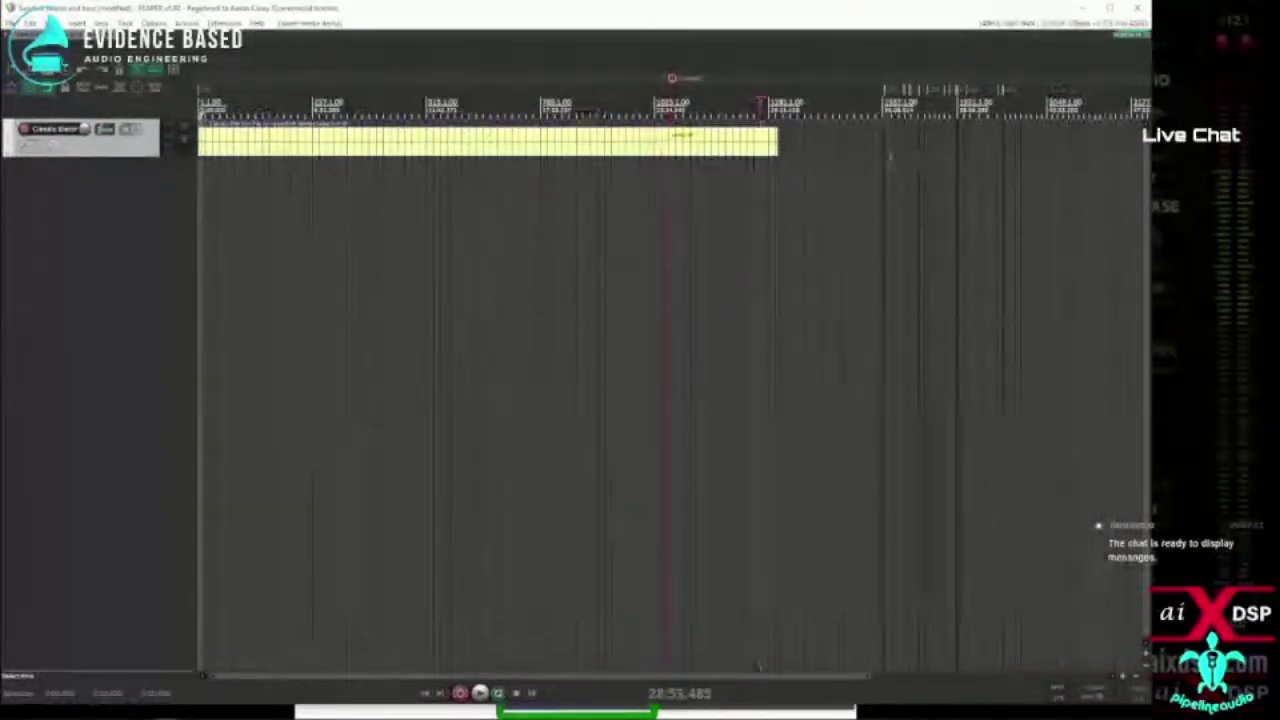
pyautogui.scroll(2, 800, 160)
pyautogui.scroll(3, 700, 163)
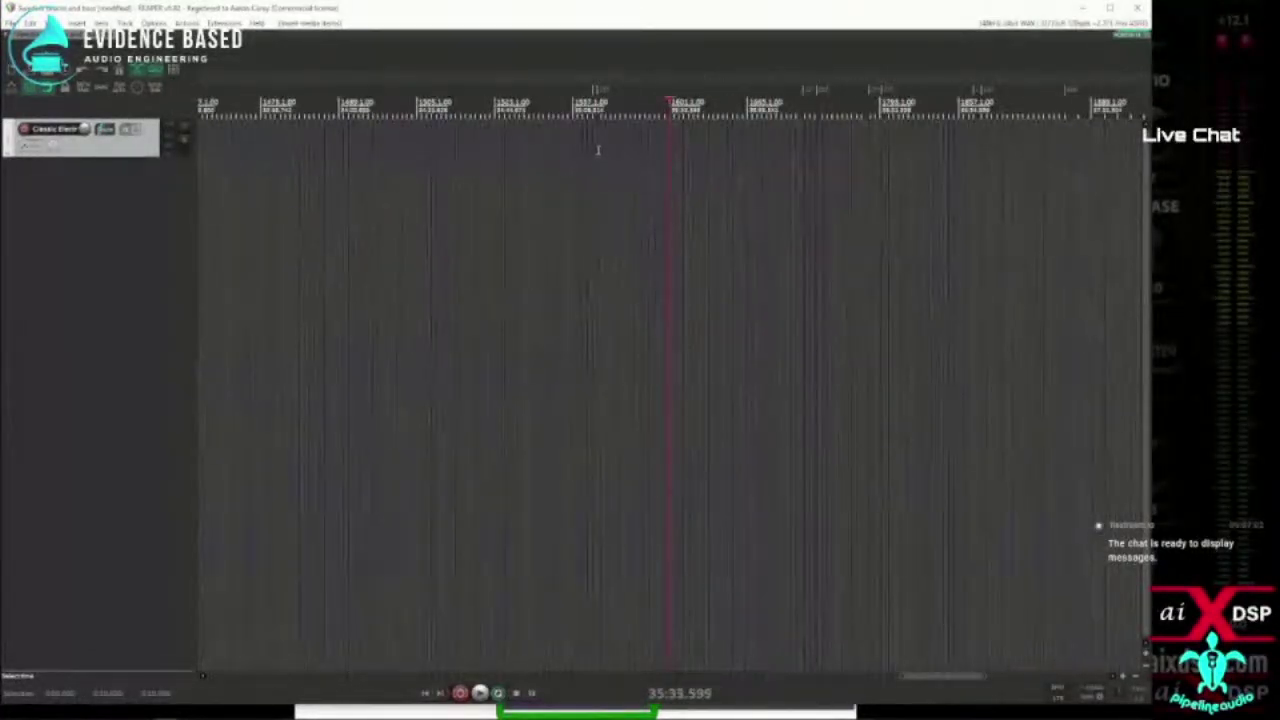
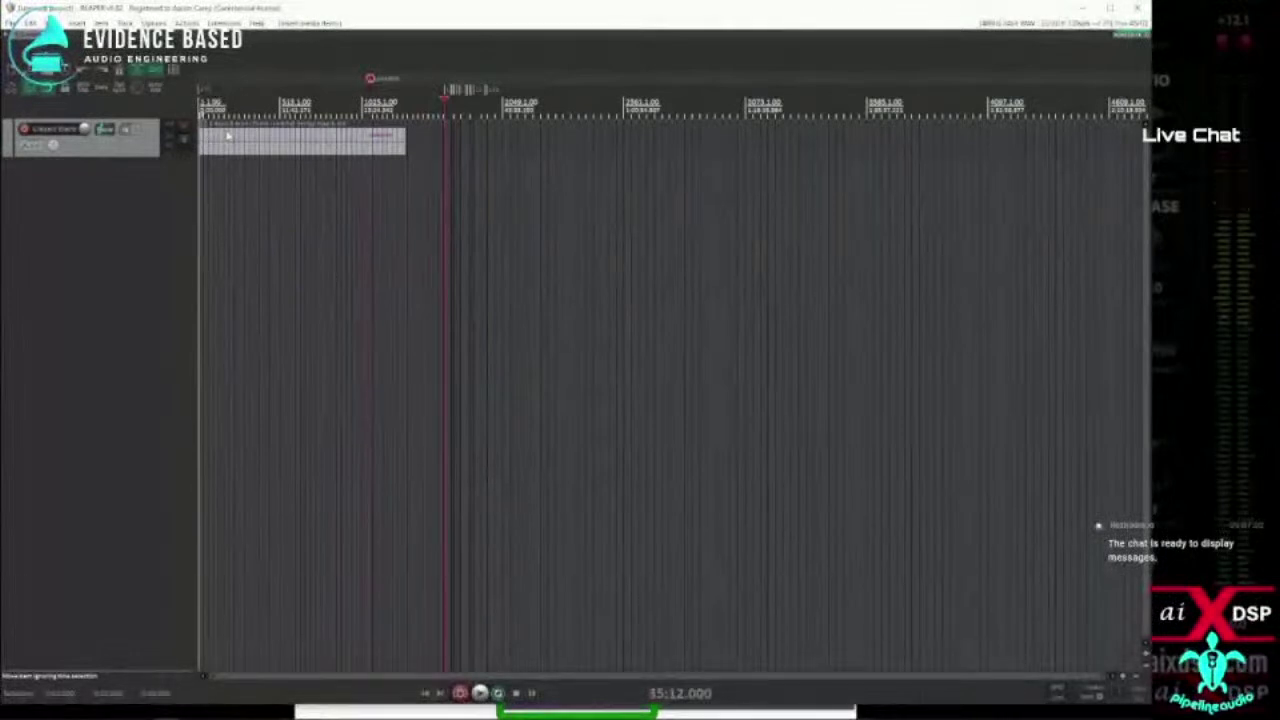
# Move the tempo map MIDI item so that it starts at the first tempo change of the song, at bar 1541.
pyautogui.click(233, 142)
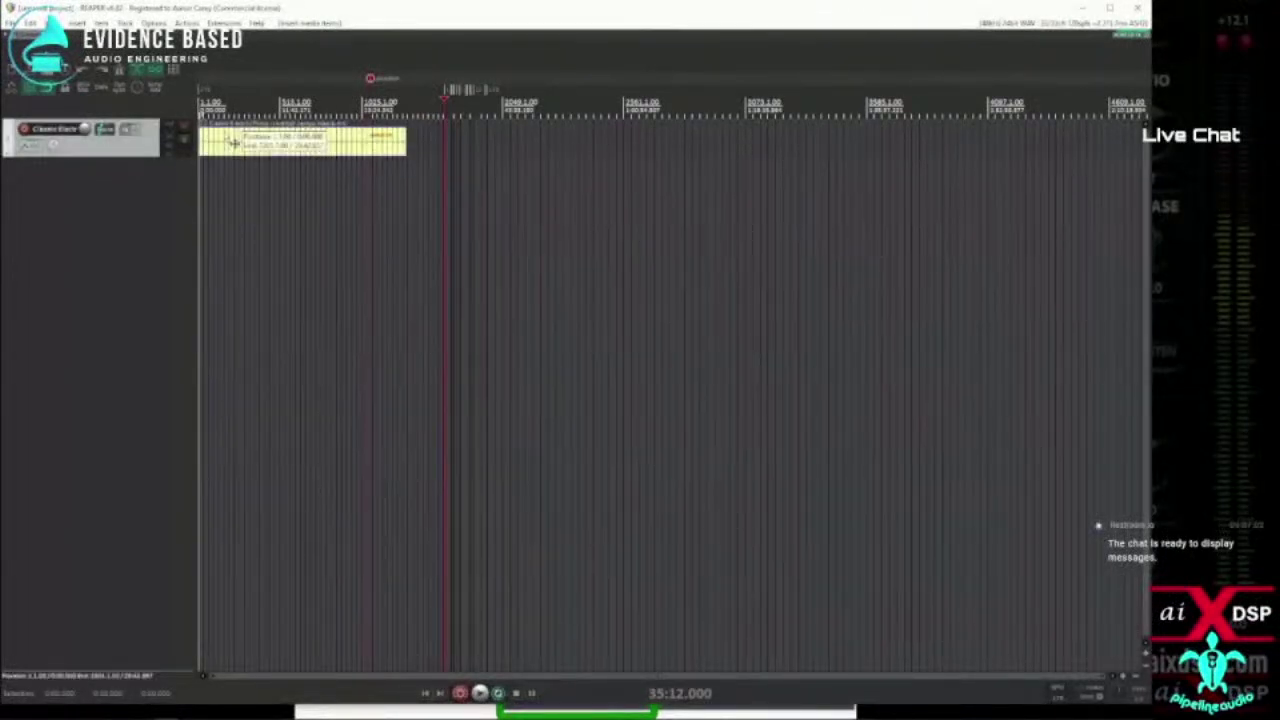
pyautogui.moveTo(233, 142); pyautogui.dragTo(485, 140)
pyautogui.scroll(3, 460, 133)
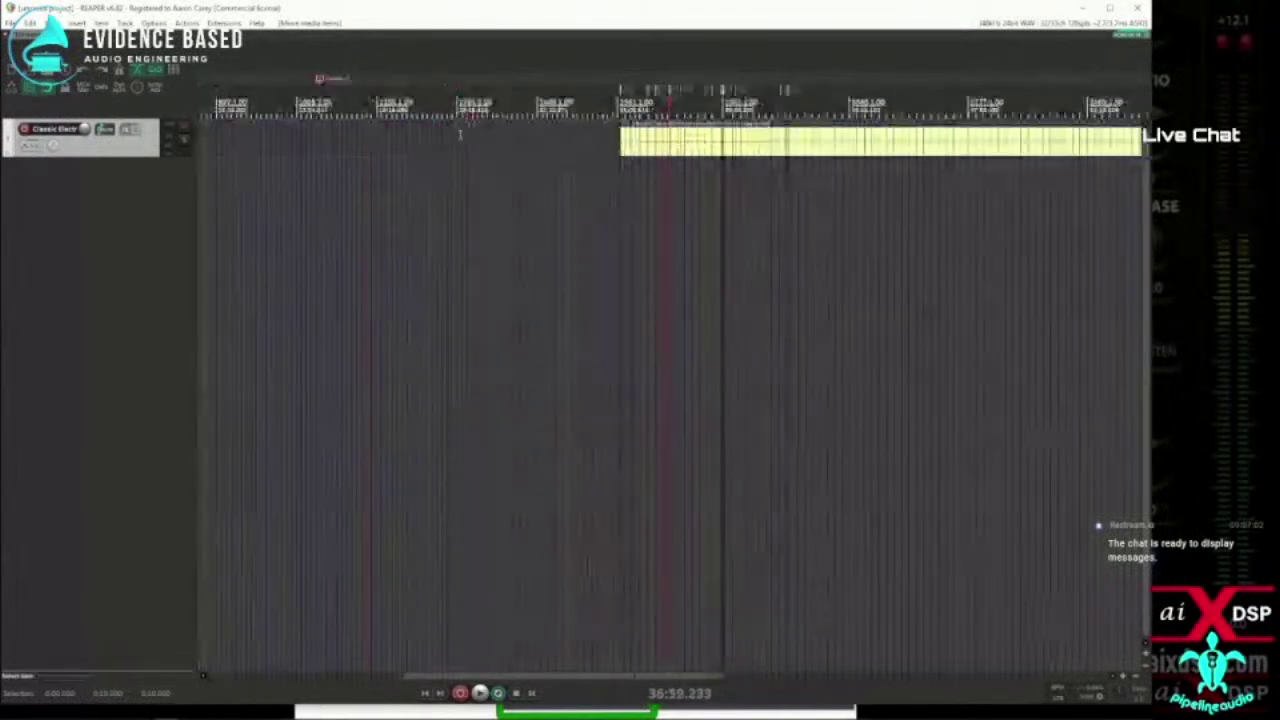
pyautogui.scroll(3, 460, 133)
pyautogui.scroll(-2, 420, 137)
pyautogui.click(515, 133)
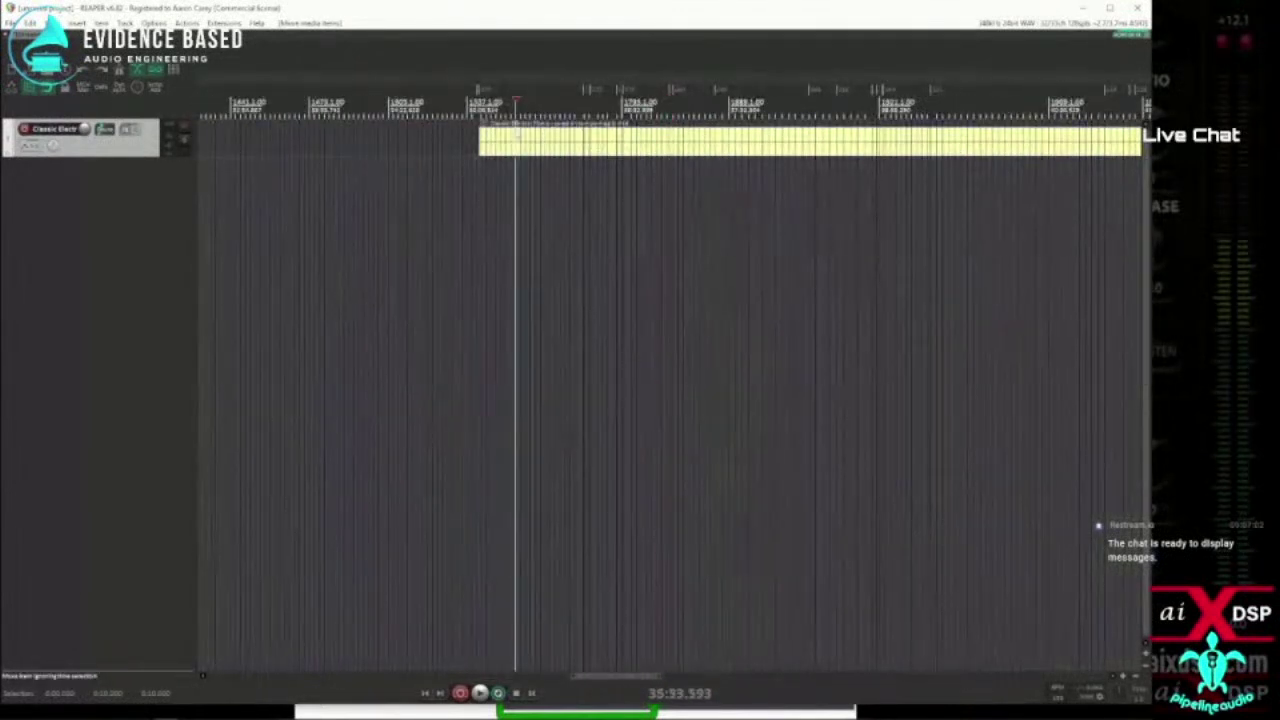
pyautogui.scroll(2, 514, 135)
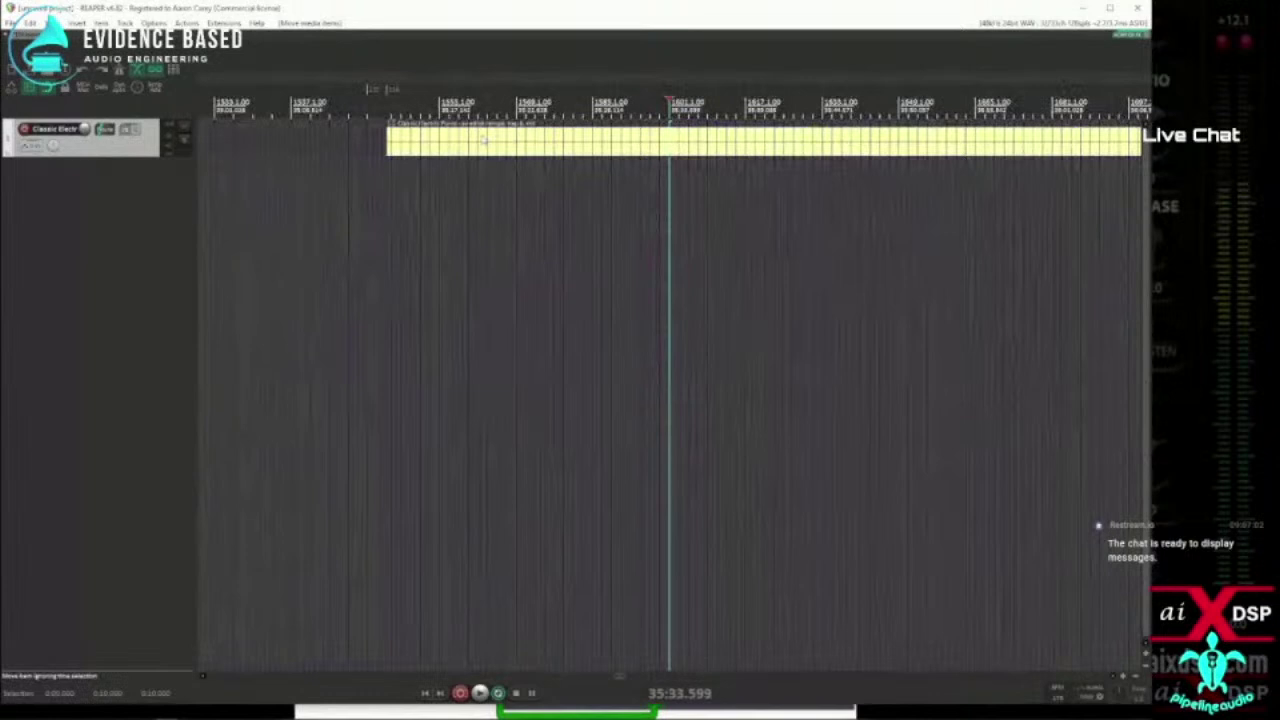
pyautogui.moveTo(483, 140); pyautogui.dragTo(404, 138)
pyautogui.click(405, 138)
pyautogui.scroll(3, 405, 138)
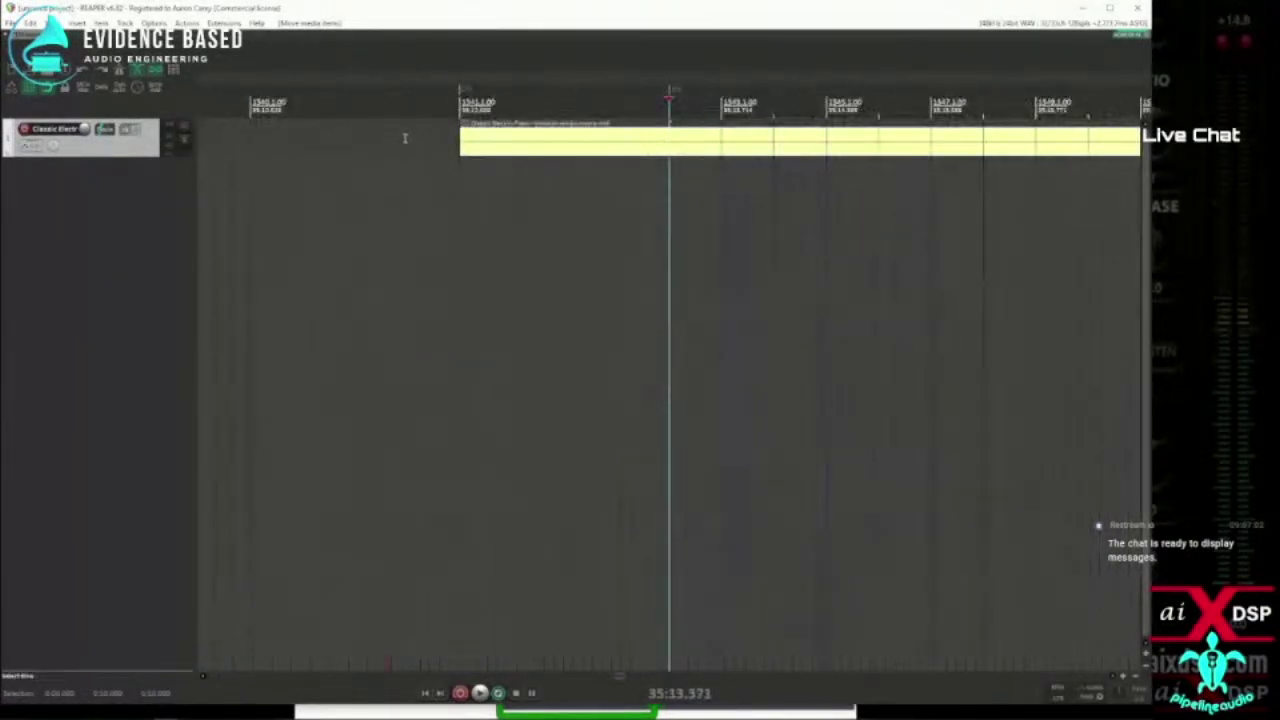
# Inspect the moved MIDI item's full span against the tempo markers and place the edit cursor among the tempo changes.
pyautogui.scroll(-4, 449, 143)
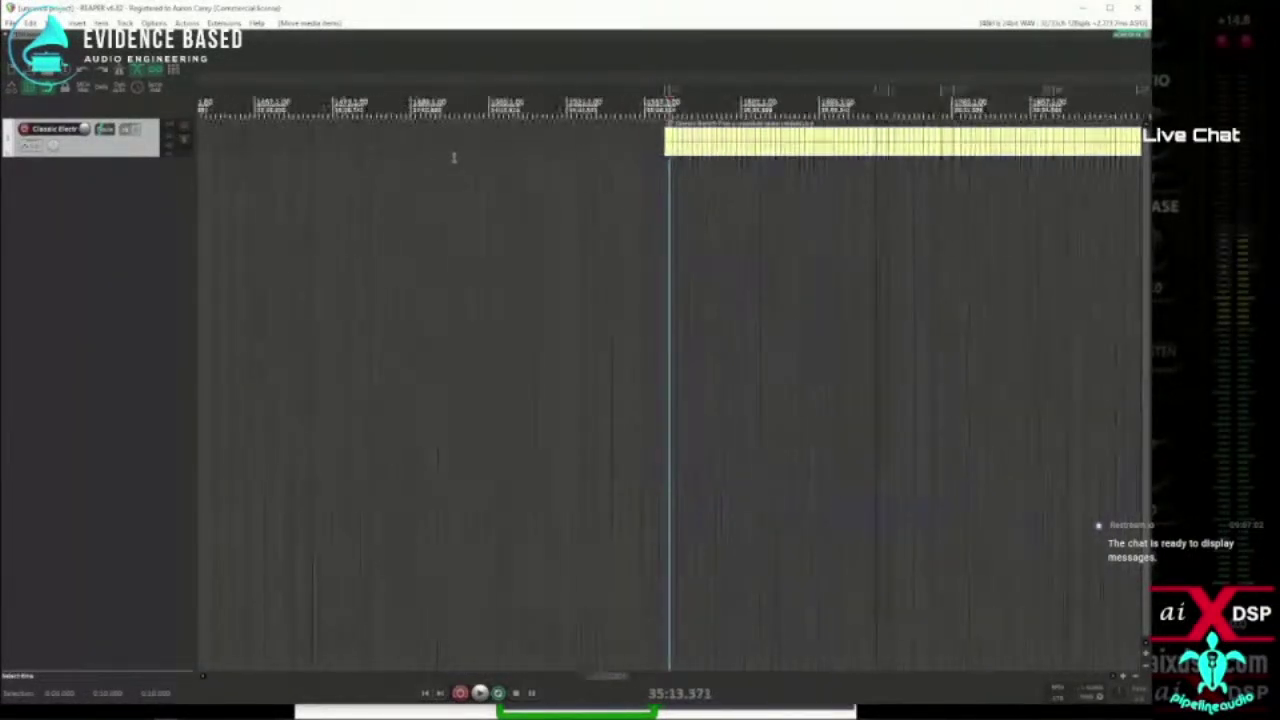
pyautogui.scroll(-4, 455, 165)
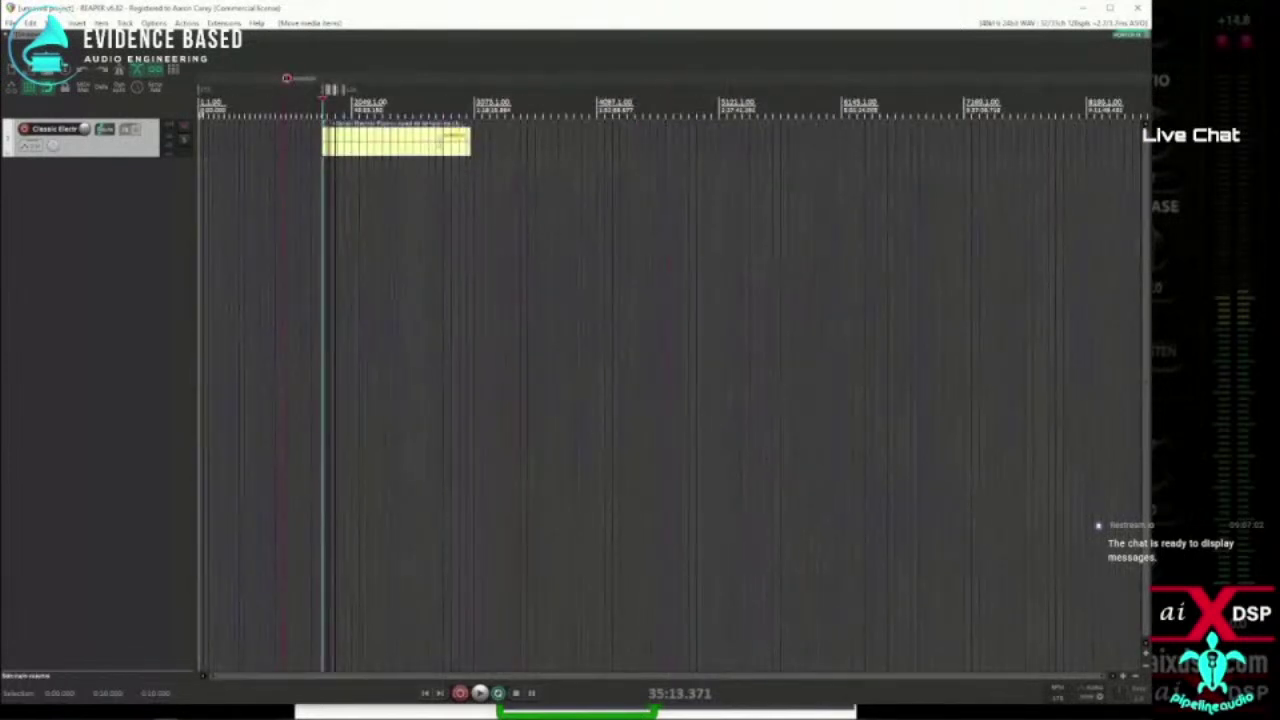
pyautogui.scroll(5, 440, 160)
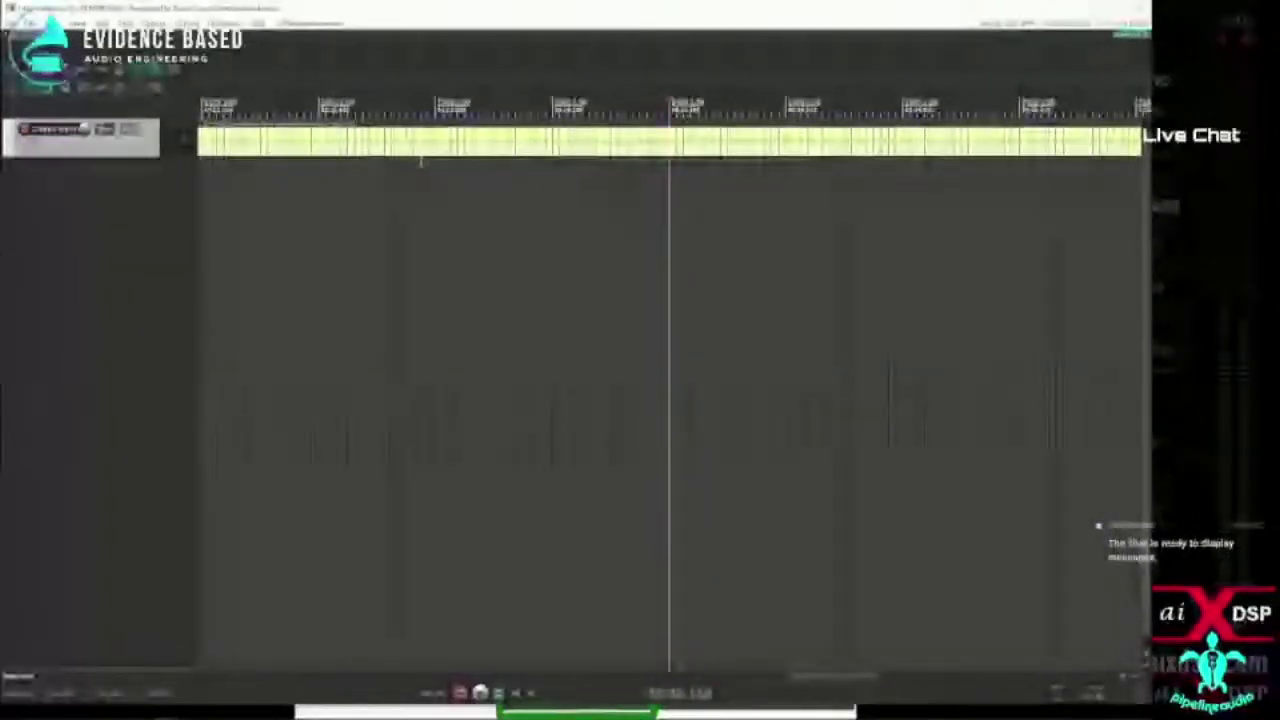
pyautogui.scroll(-2, 420, 166)
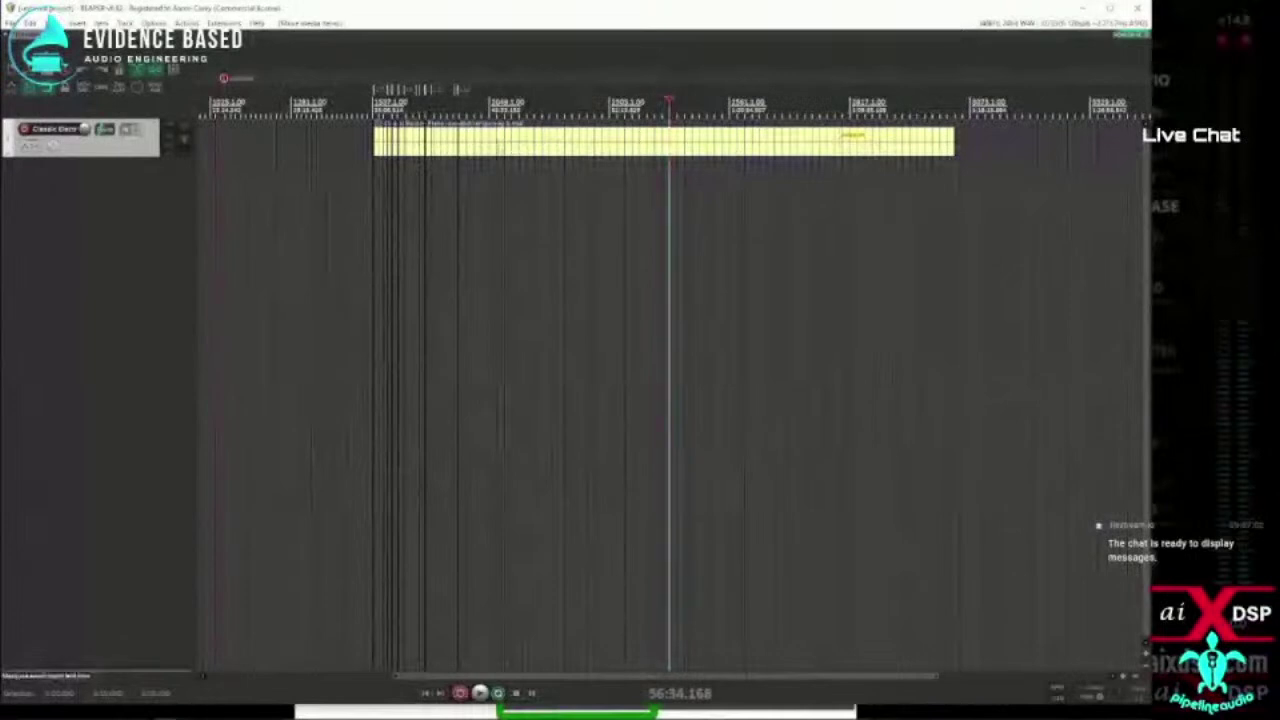
pyautogui.click(407, 140)
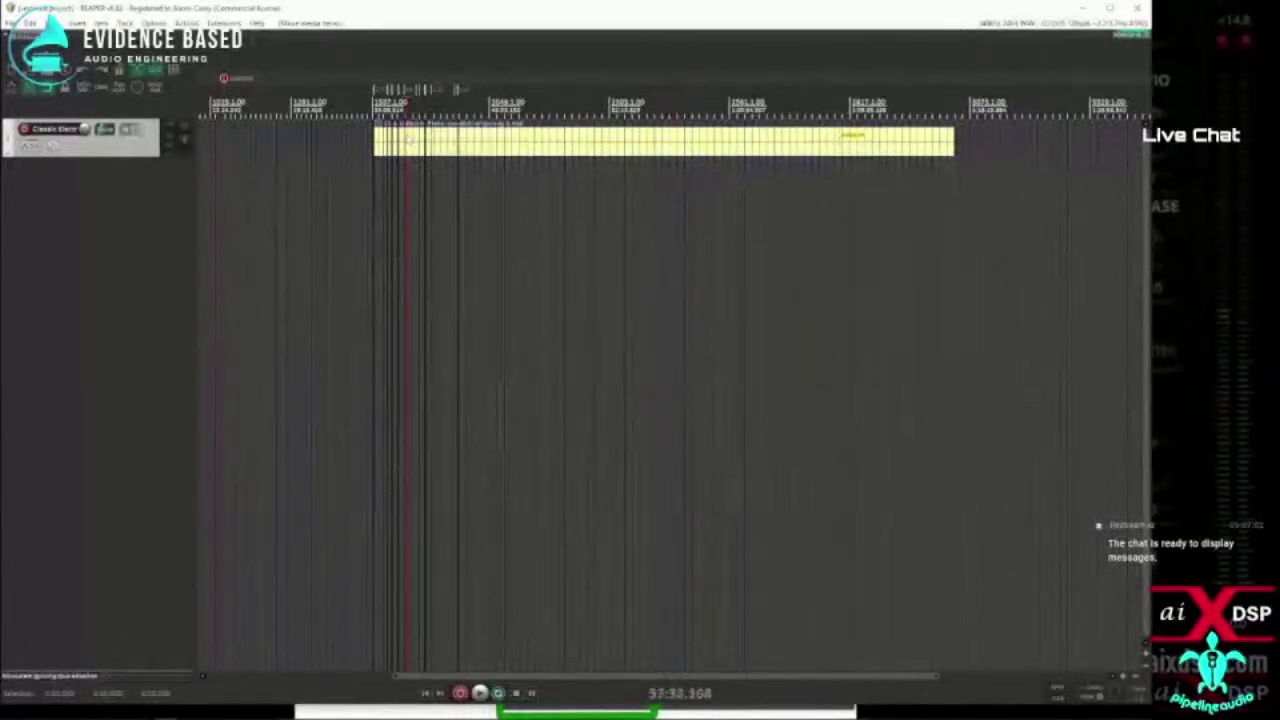
pyautogui.click(405, 140)
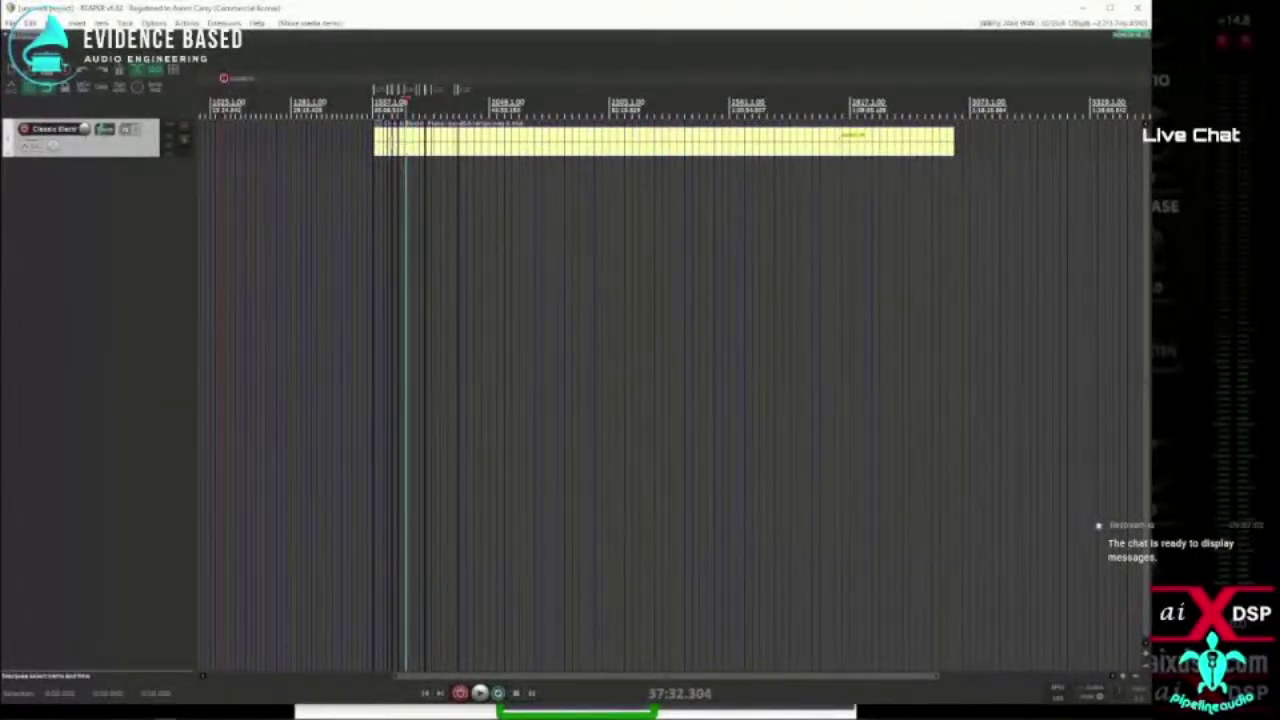
pyautogui.click(391, 140)
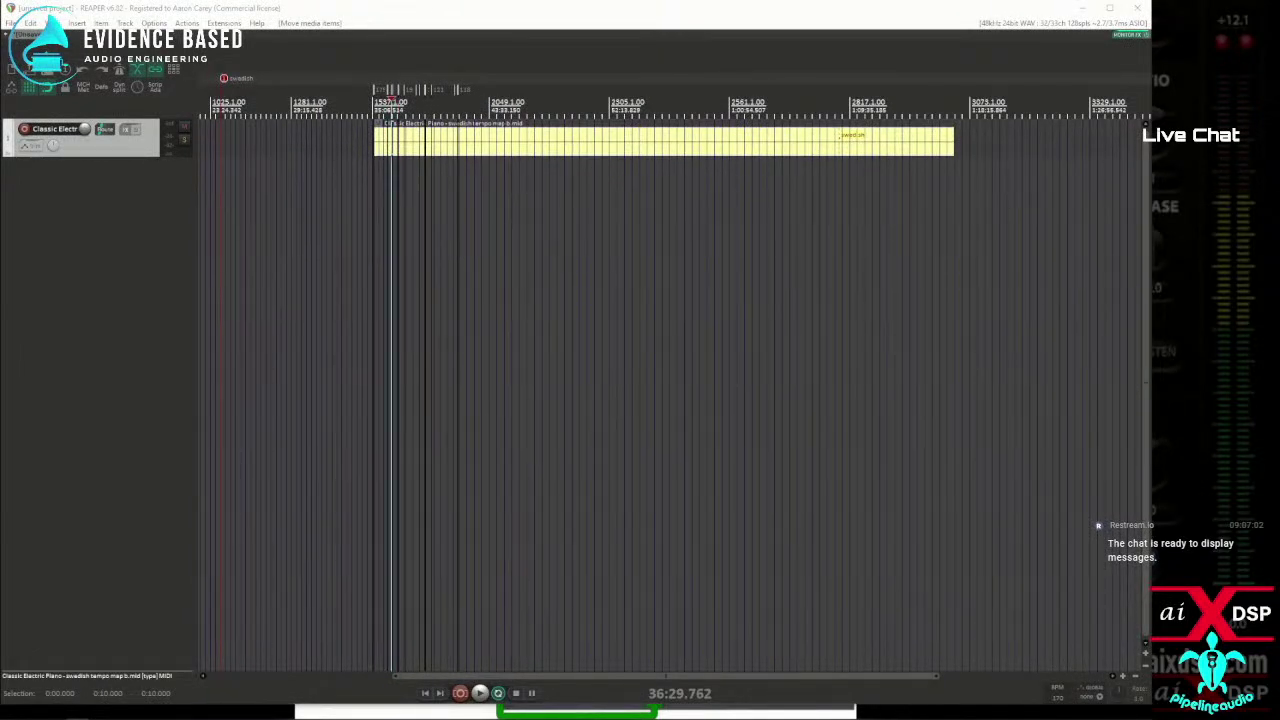
# Import the bass, drum and guitar mix WAV files on separate tracks at bar 1537 and group all their items.
pyautogui.moveTo(514, 346); pyautogui.dragTo(370, 327)
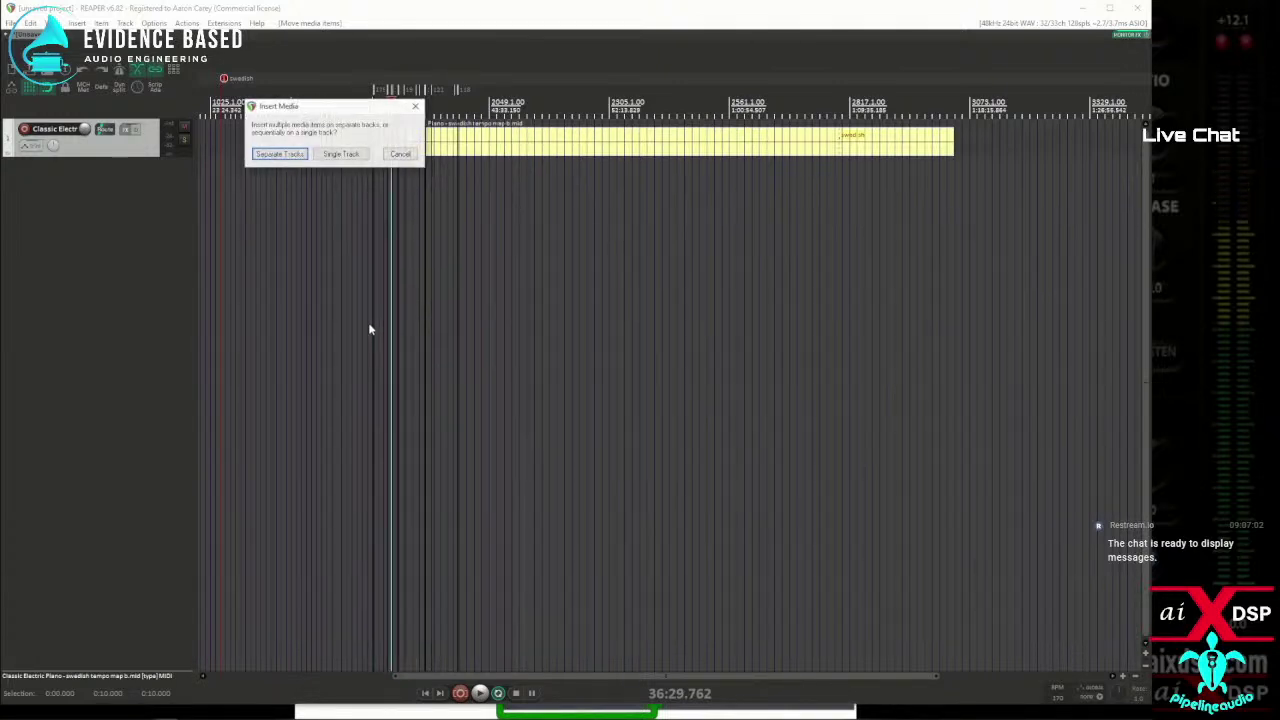
pyautogui.click(282, 158)
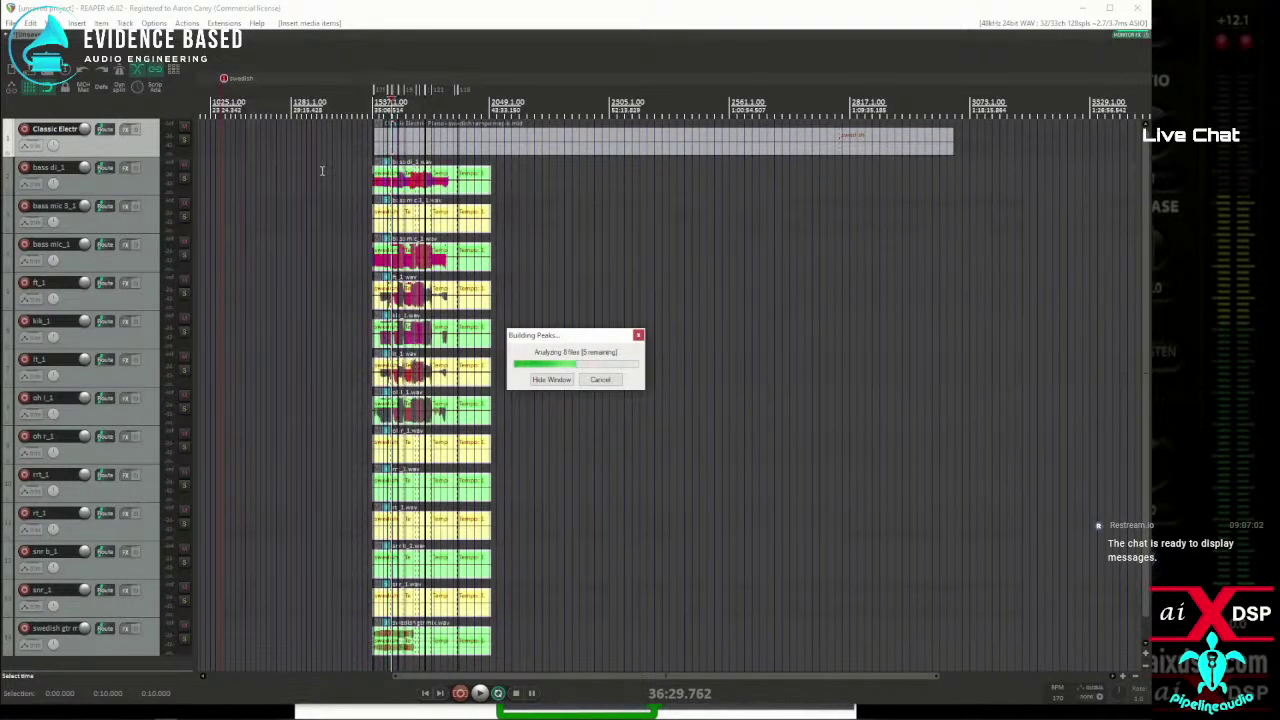
pyautogui.moveTo(321, 171); pyautogui.dragTo(532, 612)
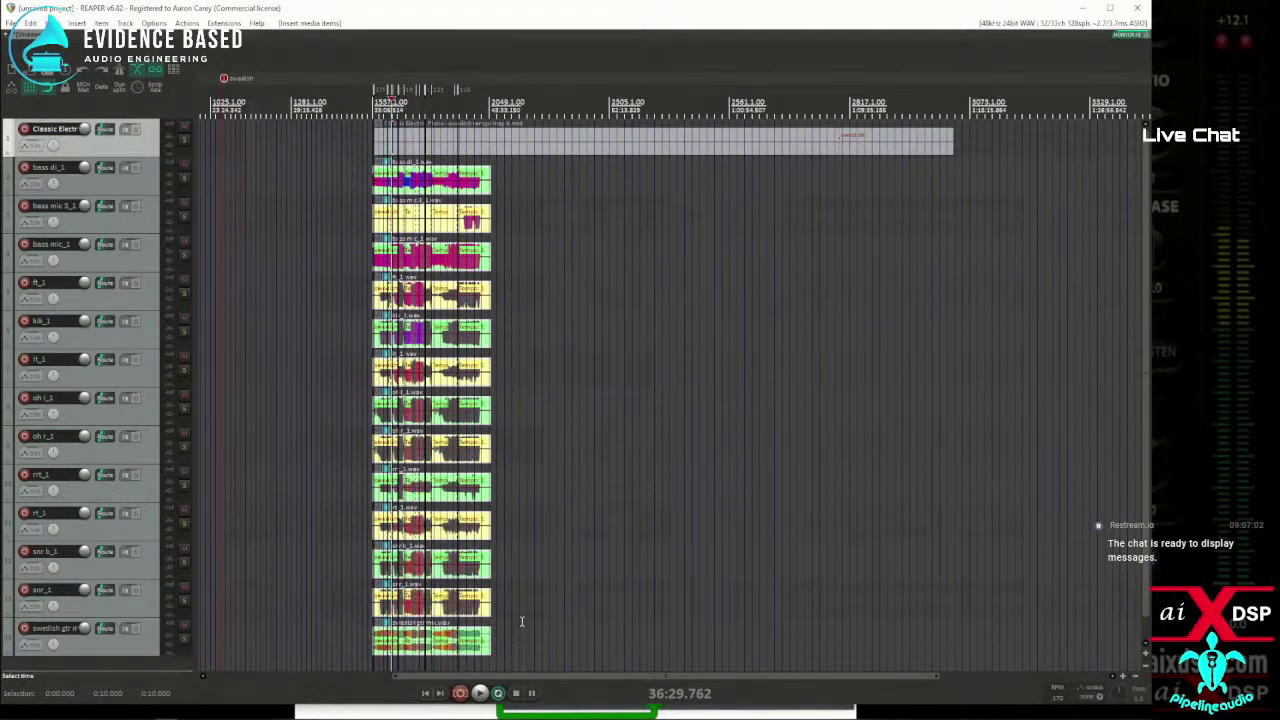
pyautogui.hotkey('ctrl', 'g')
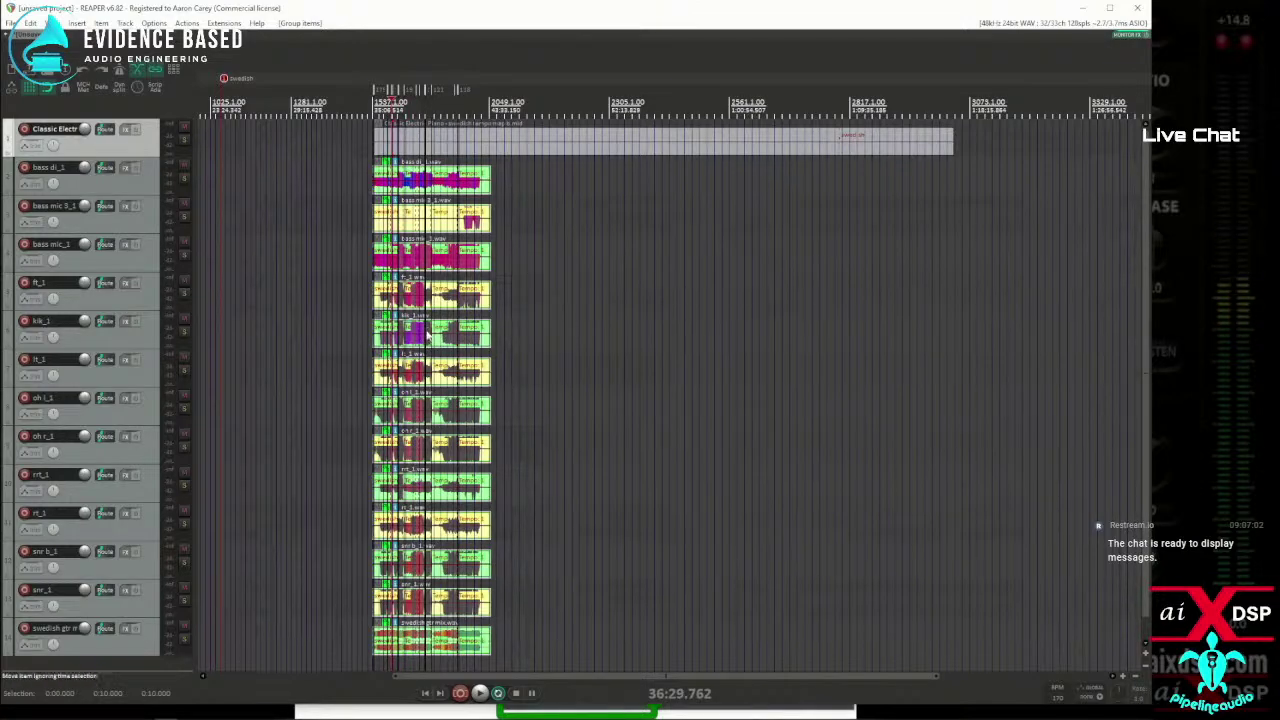
# Move the grouped WAV items so that they start together with the tempo map MIDI item at bar 1541.
pyautogui.click(428, 338)
pyautogui.scroll(5, 428, 338)
pyautogui.scroll(-3, 438, 346)
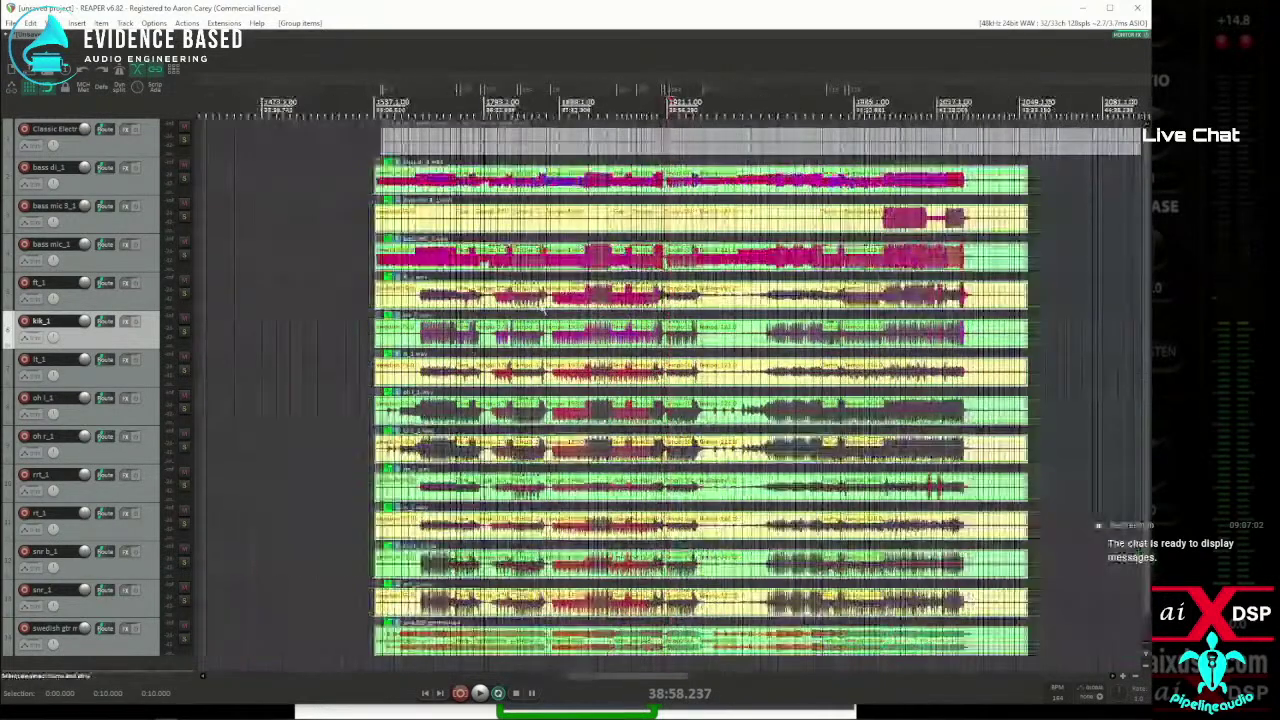
pyautogui.click(419, 220)
pyautogui.scroll(3, 419, 220)
pyautogui.scroll(2, 419, 220)
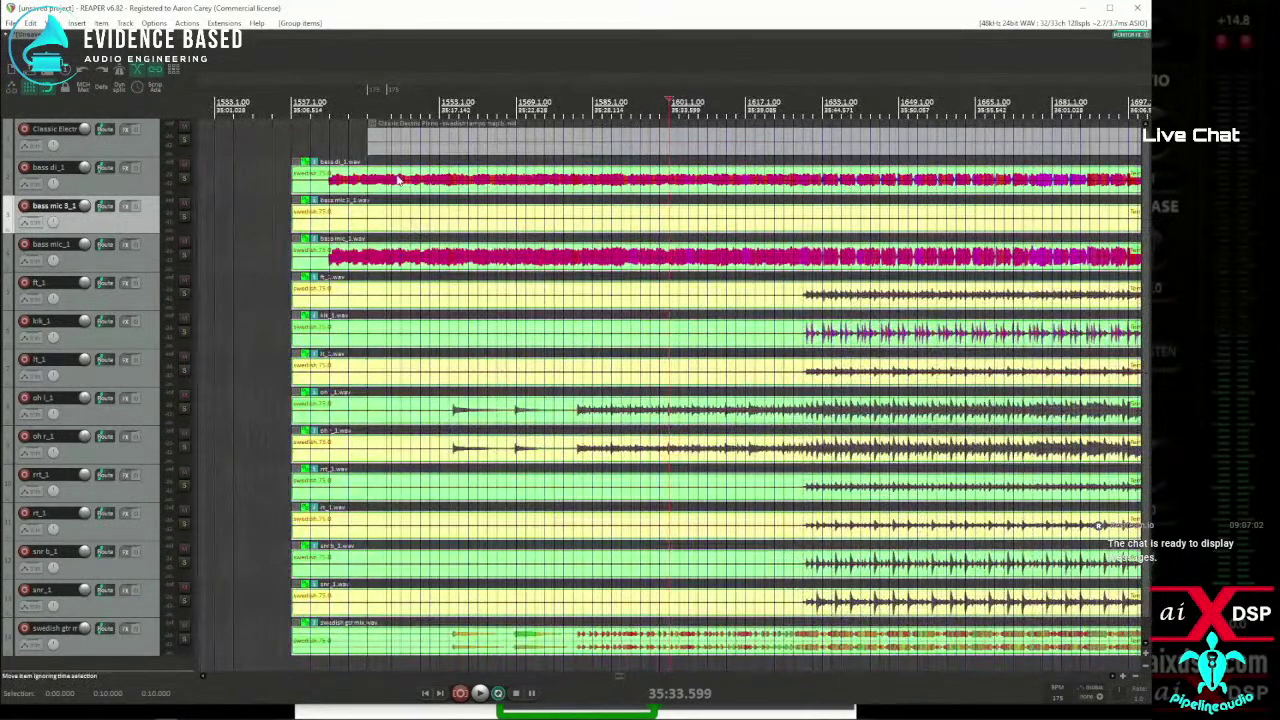
pyautogui.moveTo(419, 177); pyautogui.dragTo(512, 183)
pyautogui.scroll(-2, 727, 200)
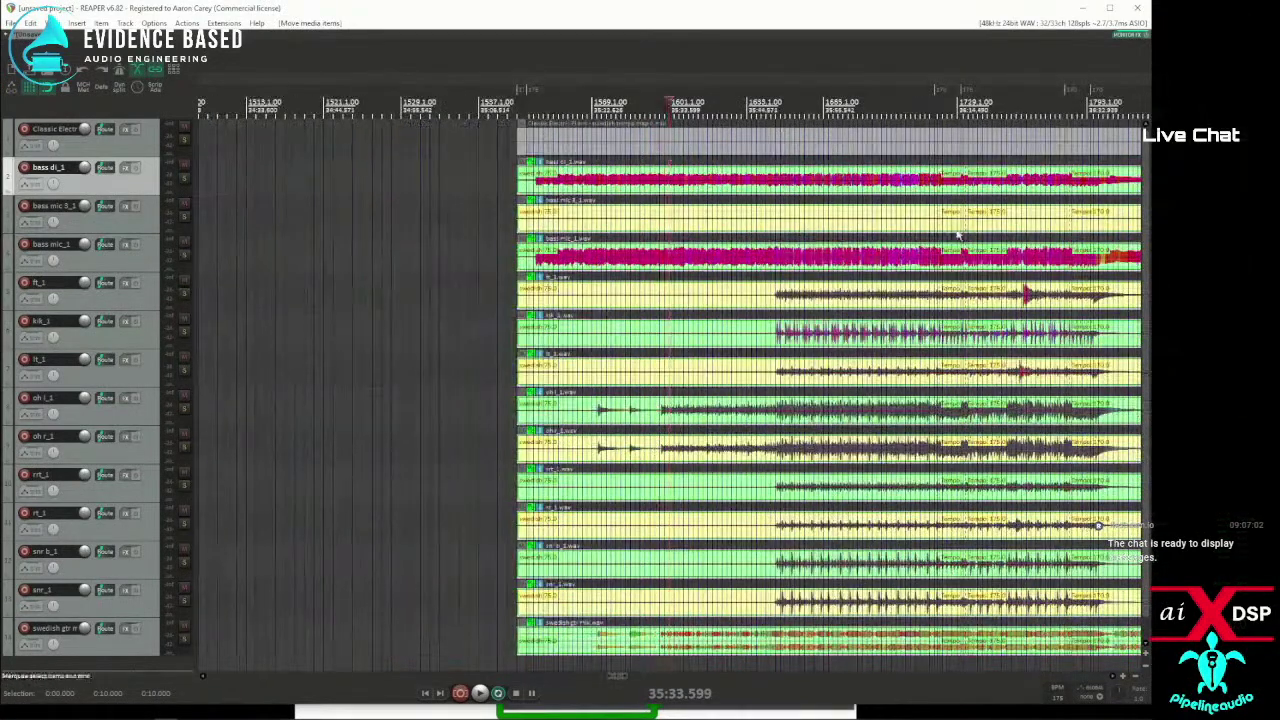
# Try to line up the tempo markers embedded in the WAV items with the project's tempo change before bar 1713.
pyautogui.click(669, 210)
pyautogui.scroll(2, 669, 210)
pyautogui.scroll(3, 669, 205)
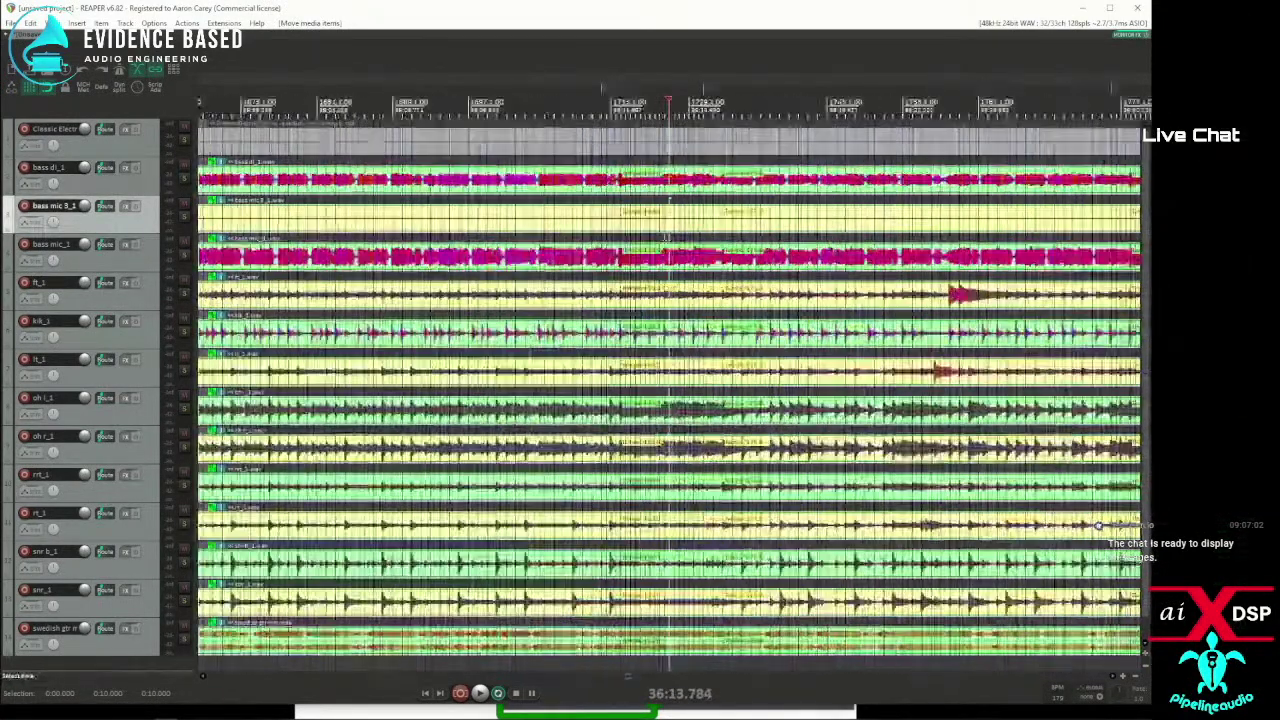
pyautogui.scroll(2, 668, 200)
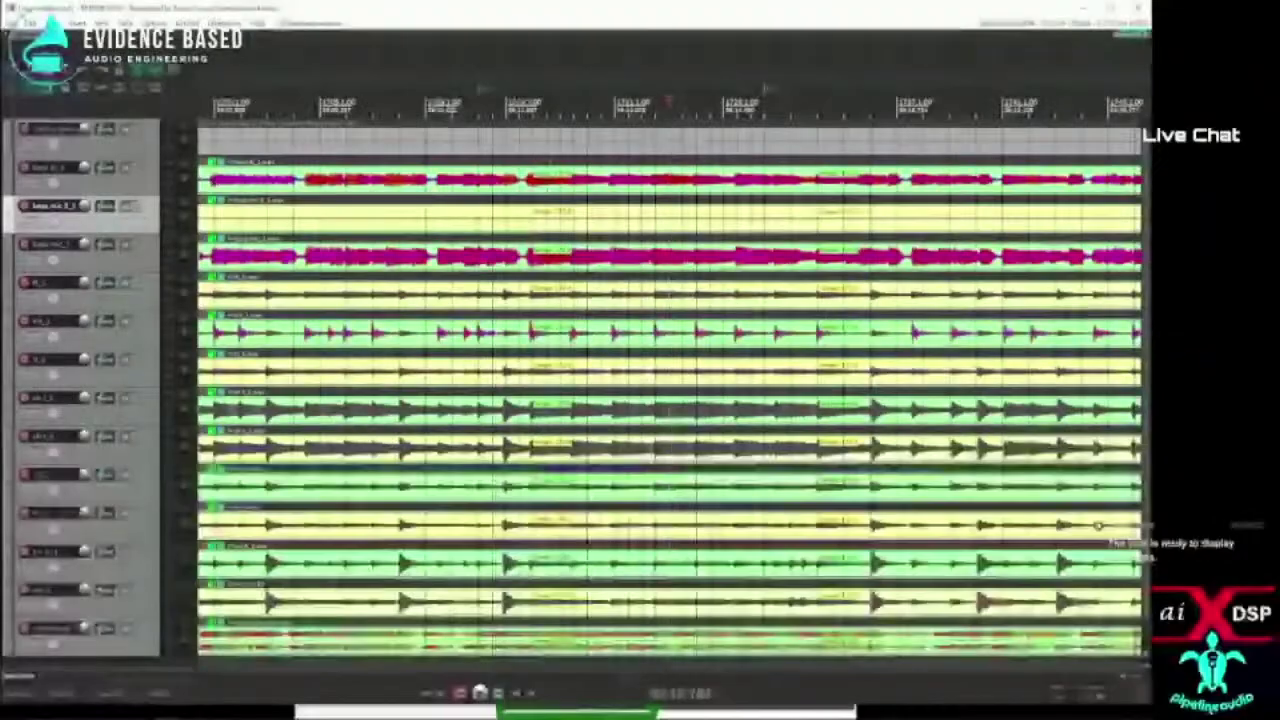
pyautogui.moveTo(549, 178); pyautogui.dragTo(478, 185)
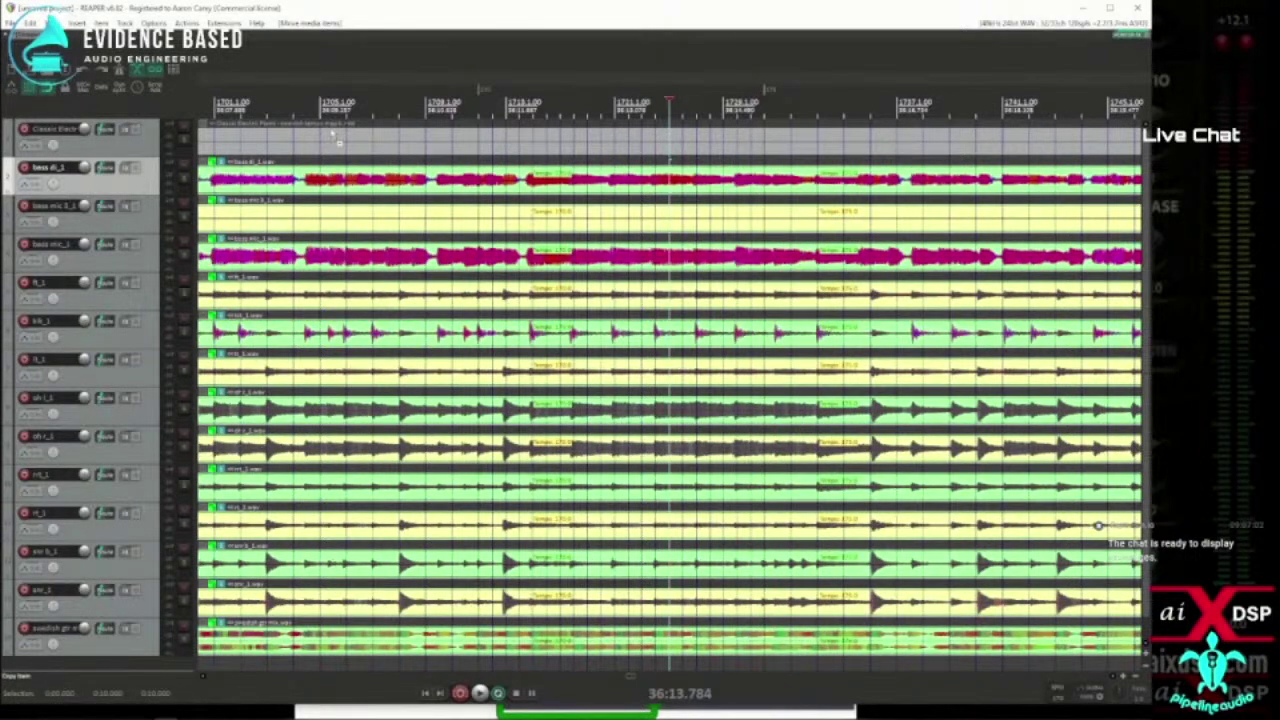
# Undo the WAV import, delete the tempo map MIDI track, and undo back to an empty project without the imported tempo map.
pyautogui.hotkey('ctrl', 'z')
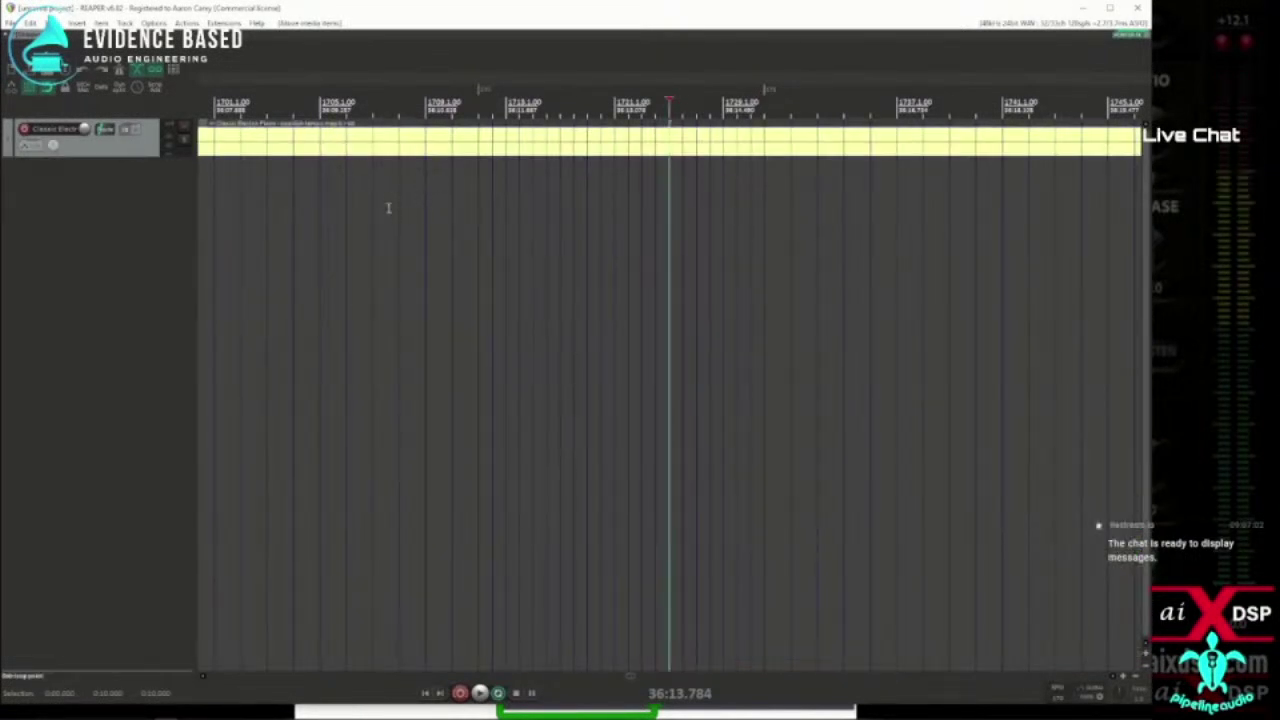
pyautogui.click(99, 157)
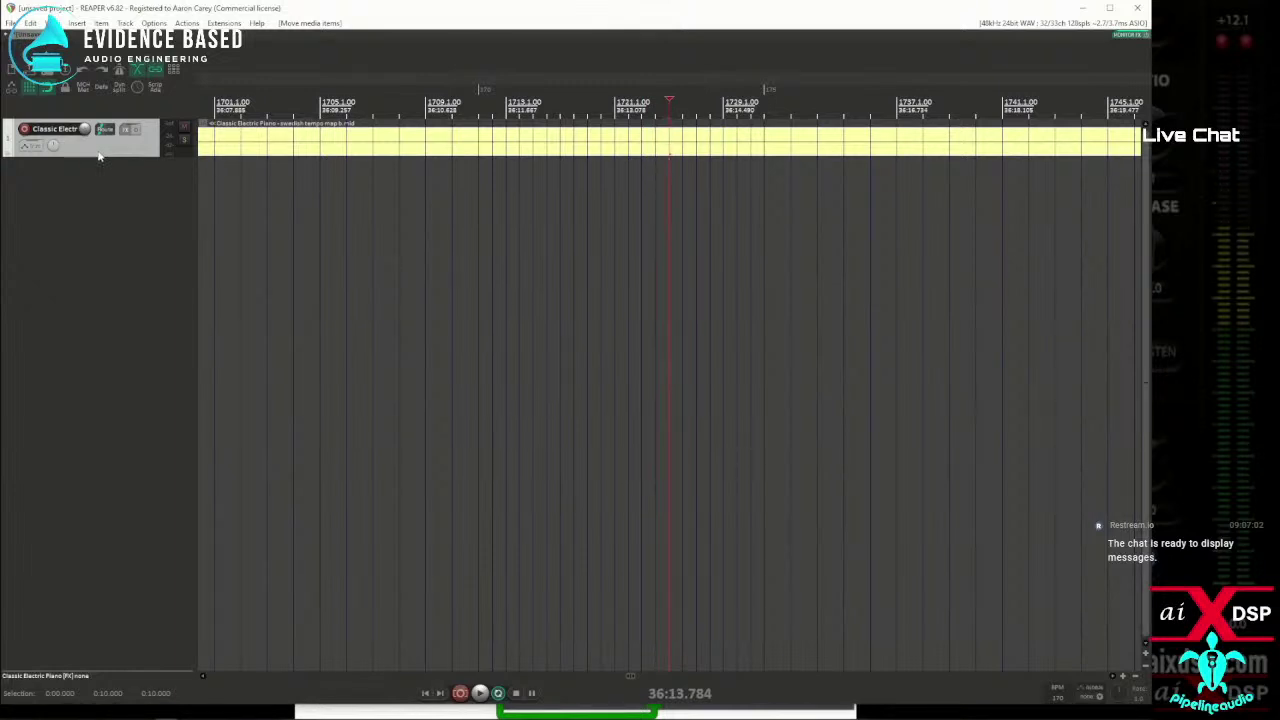
pyautogui.press('Delete')
pyautogui.click(556, 400)
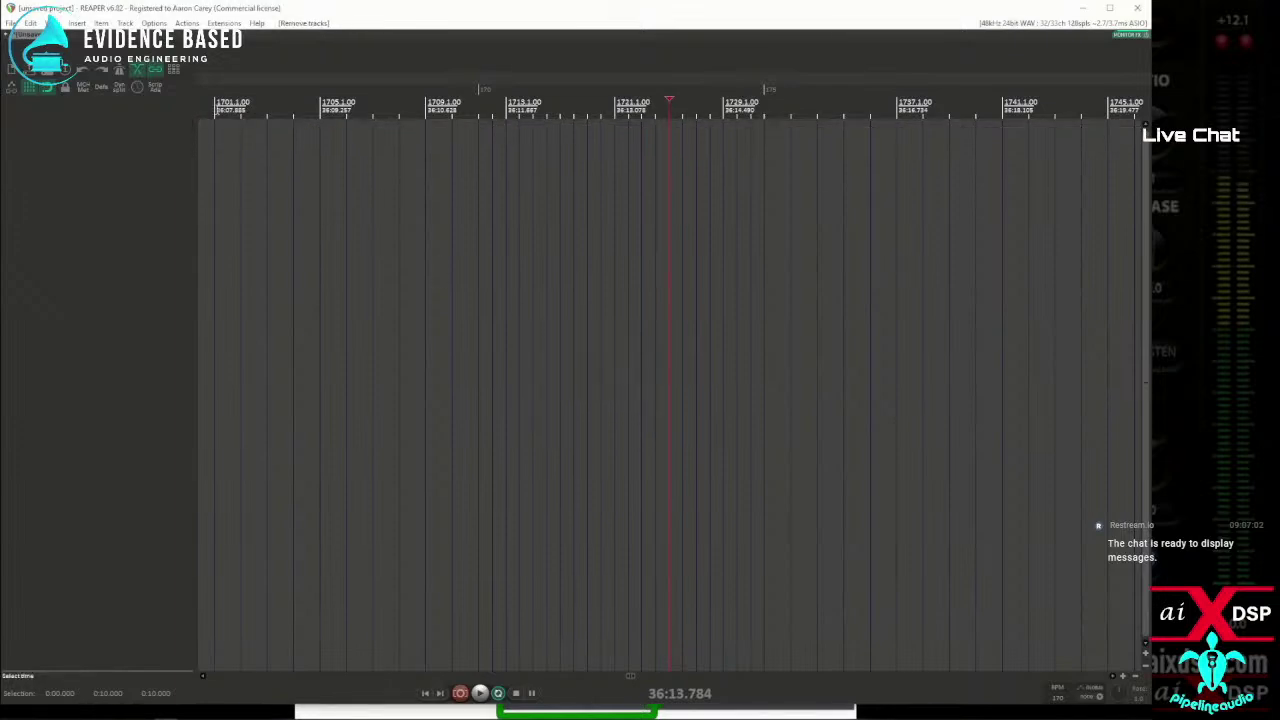
pyautogui.click(84, 71)
pyautogui.click(85, 73)
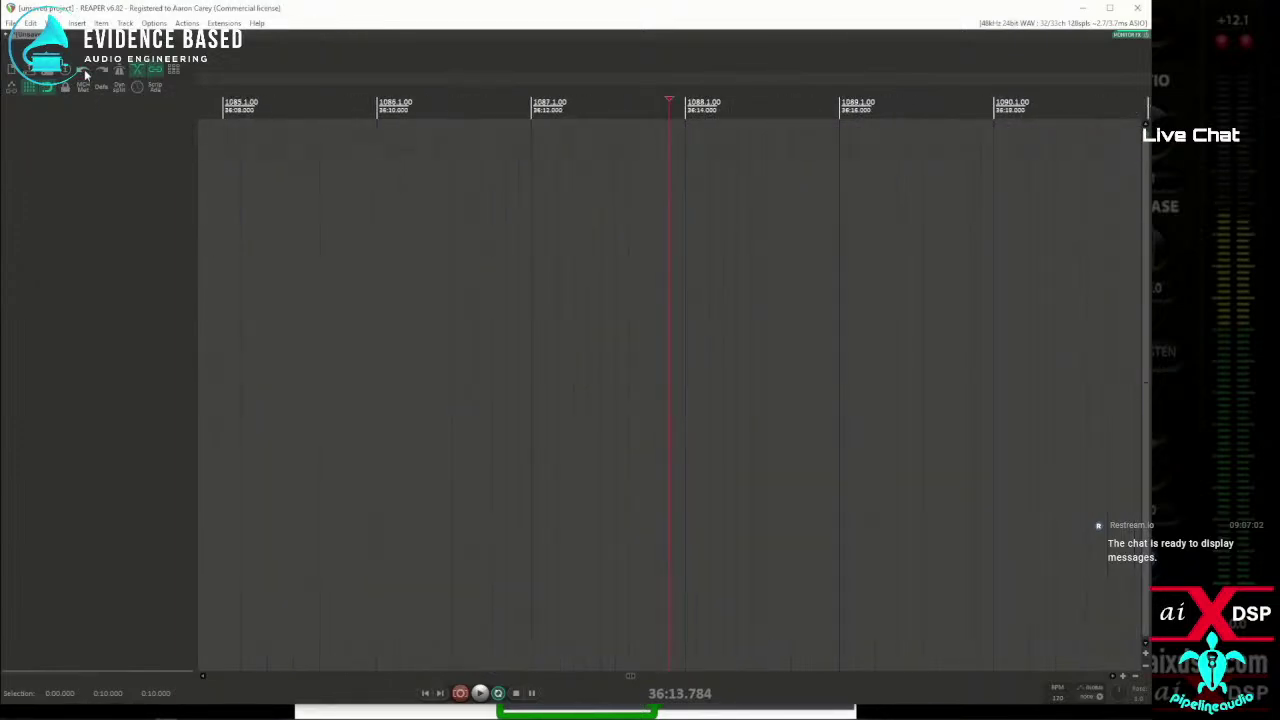
# Set the project timebase for items, envelopes and markers to Beats (position, length, rate).
pyautogui.scroll(-10, 641, 197)
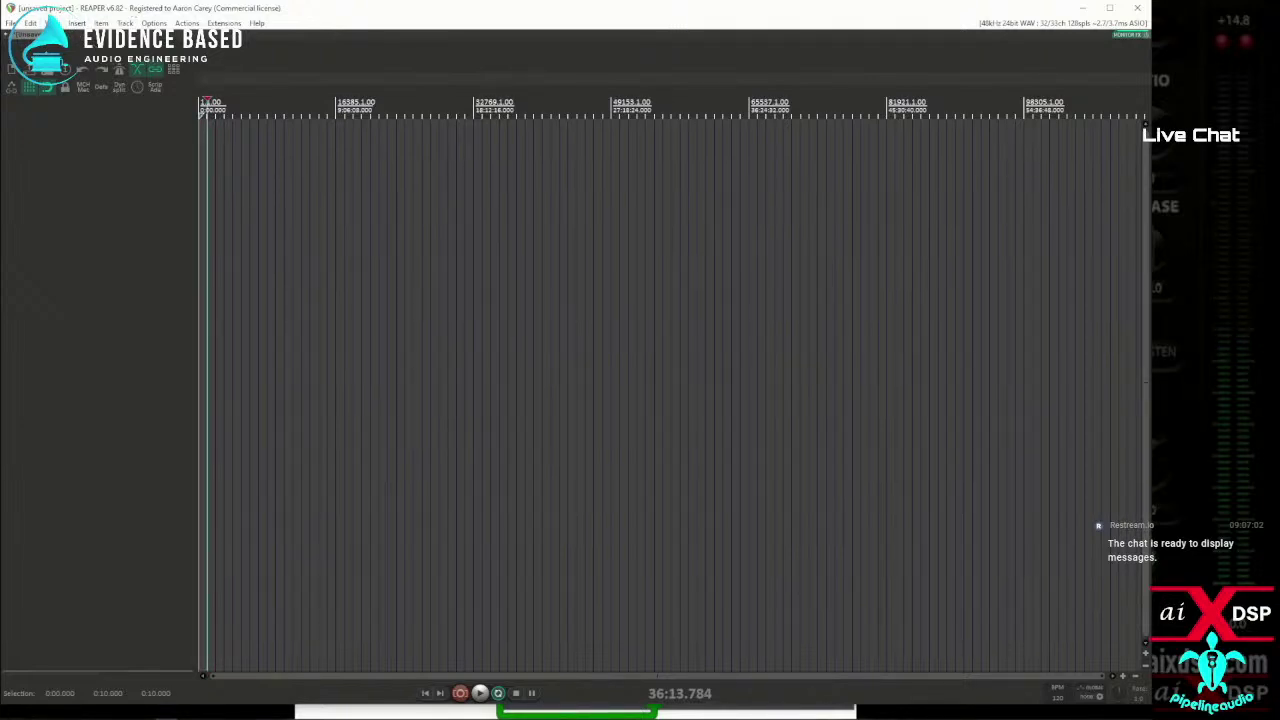
pyautogui.click(63, 72)
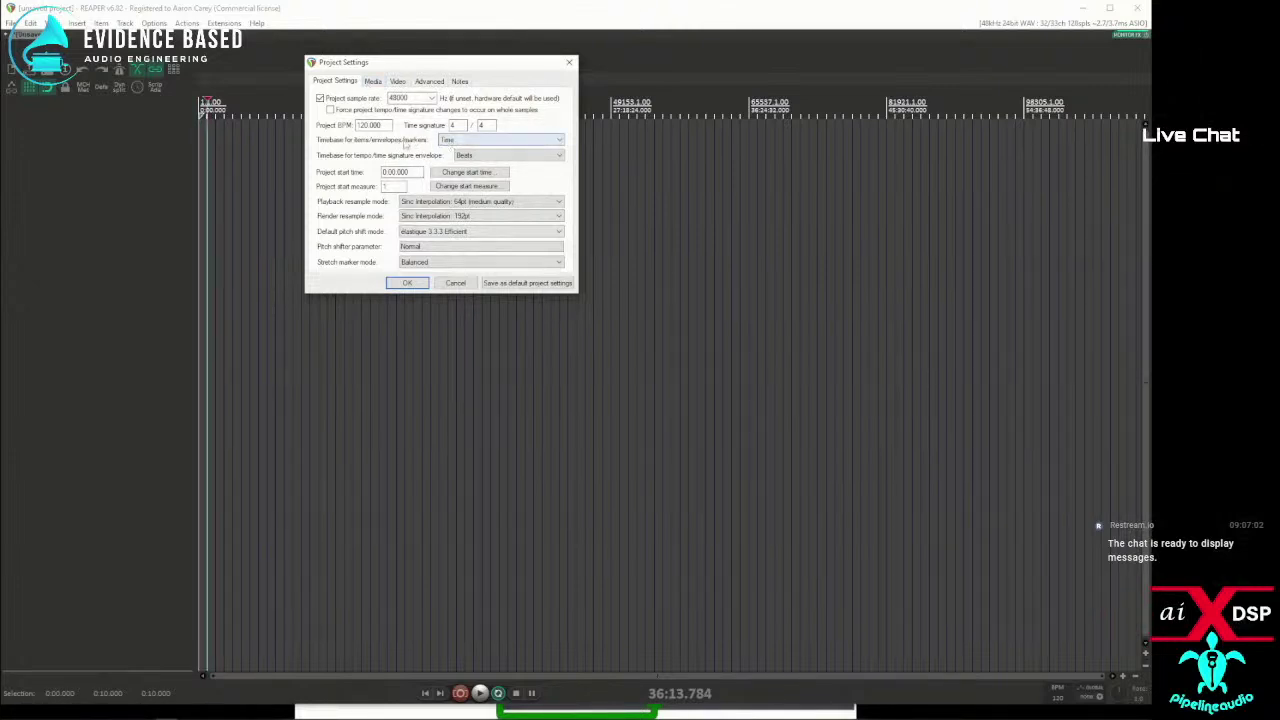
pyautogui.click(516, 140)
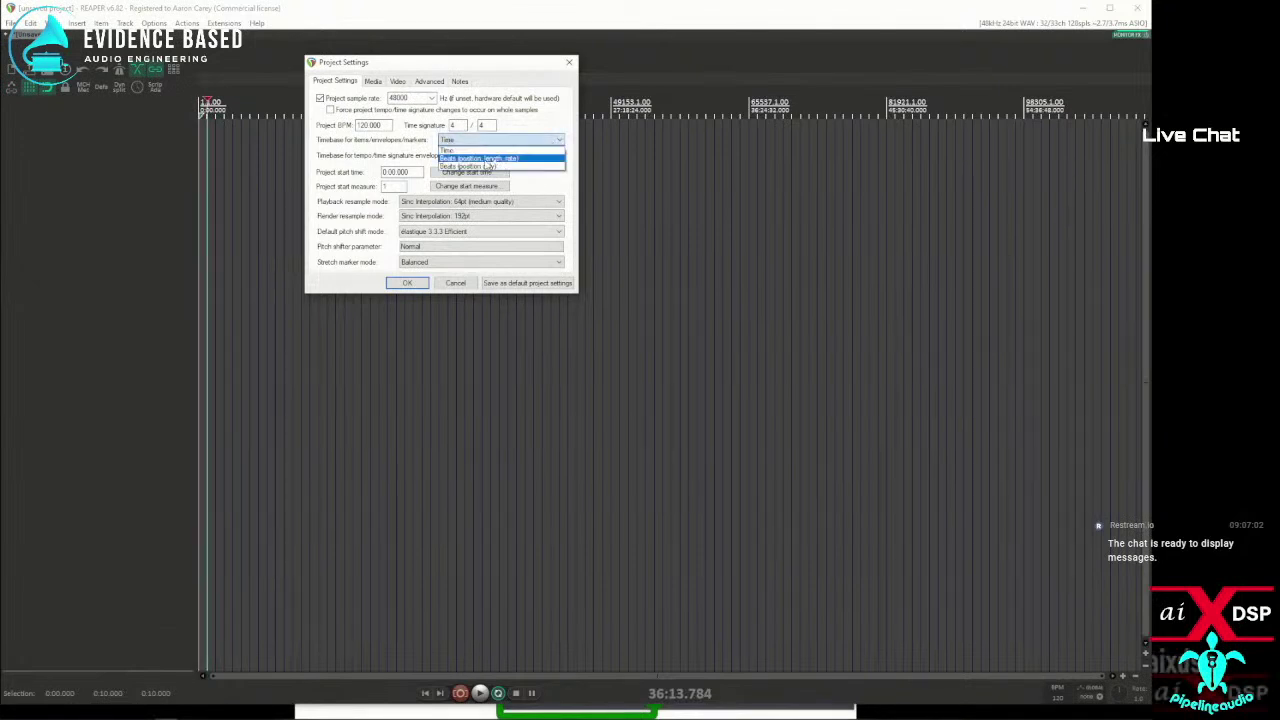
pyautogui.click(490, 159)
pyautogui.click(407, 283)
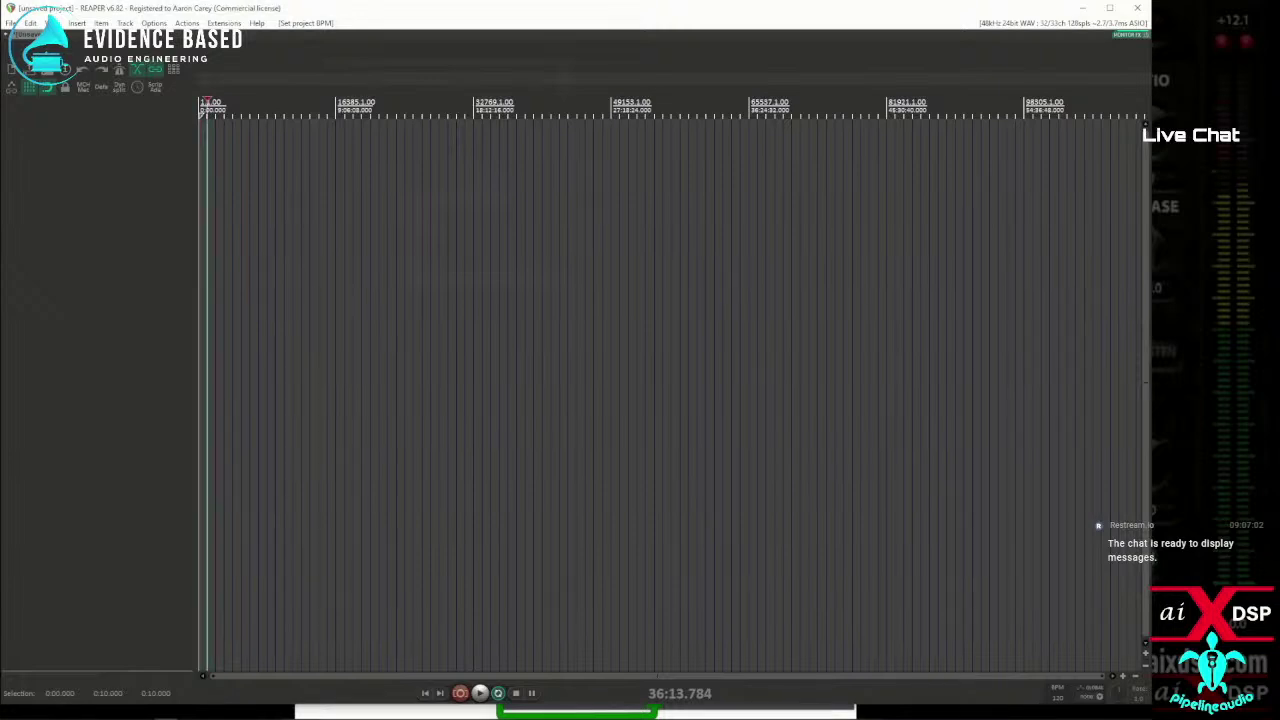
# Import the bass, drum and guitar mix WAV files on separate tracks at 0:10.000, near the start of the timeline.
pyautogui.click(311, 197)
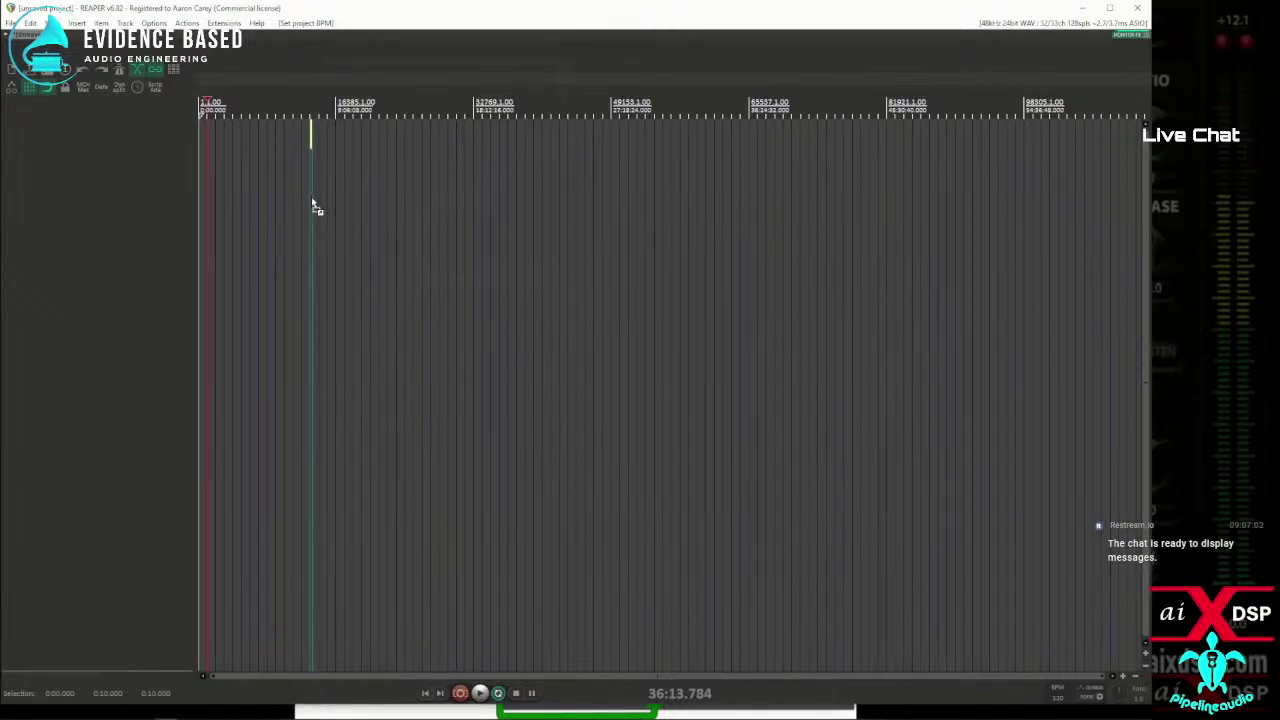
pyautogui.click(320, 203)
pyautogui.click(338, 198)
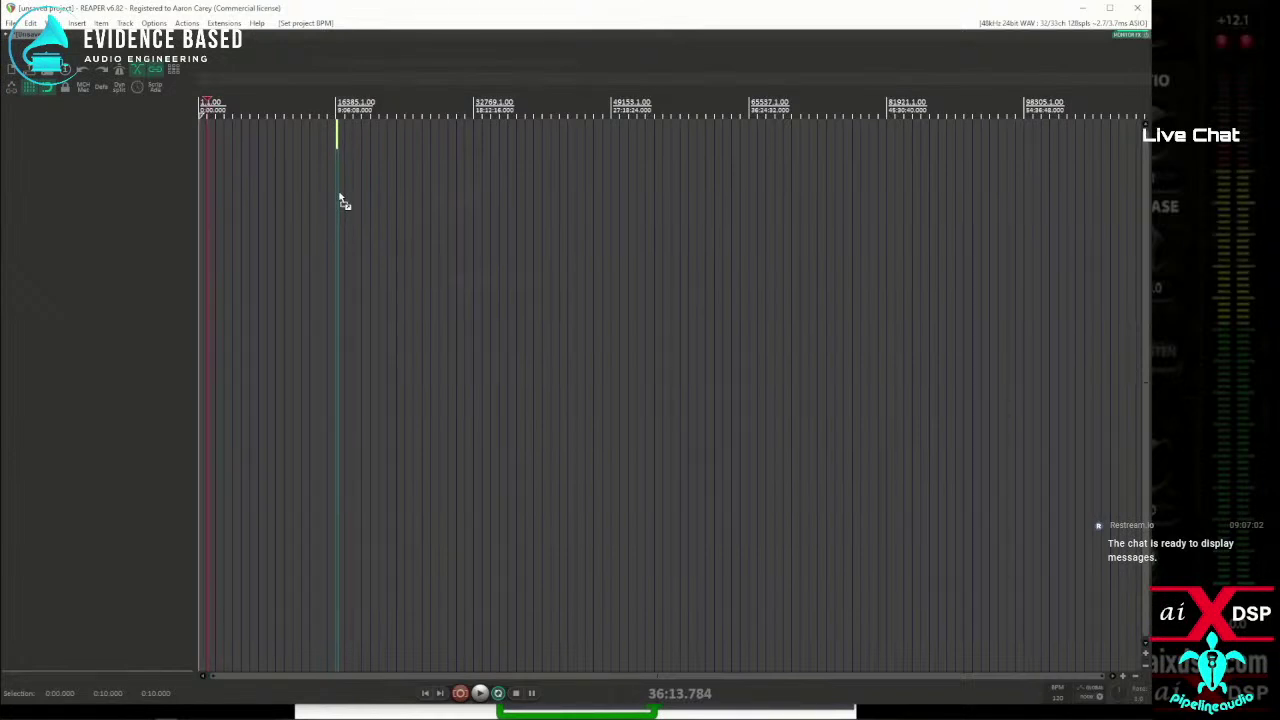
pyautogui.click(226, 194)
pyautogui.click(218, 194)
pyautogui.click(202, 194)
pyautogui.click(286, 191)
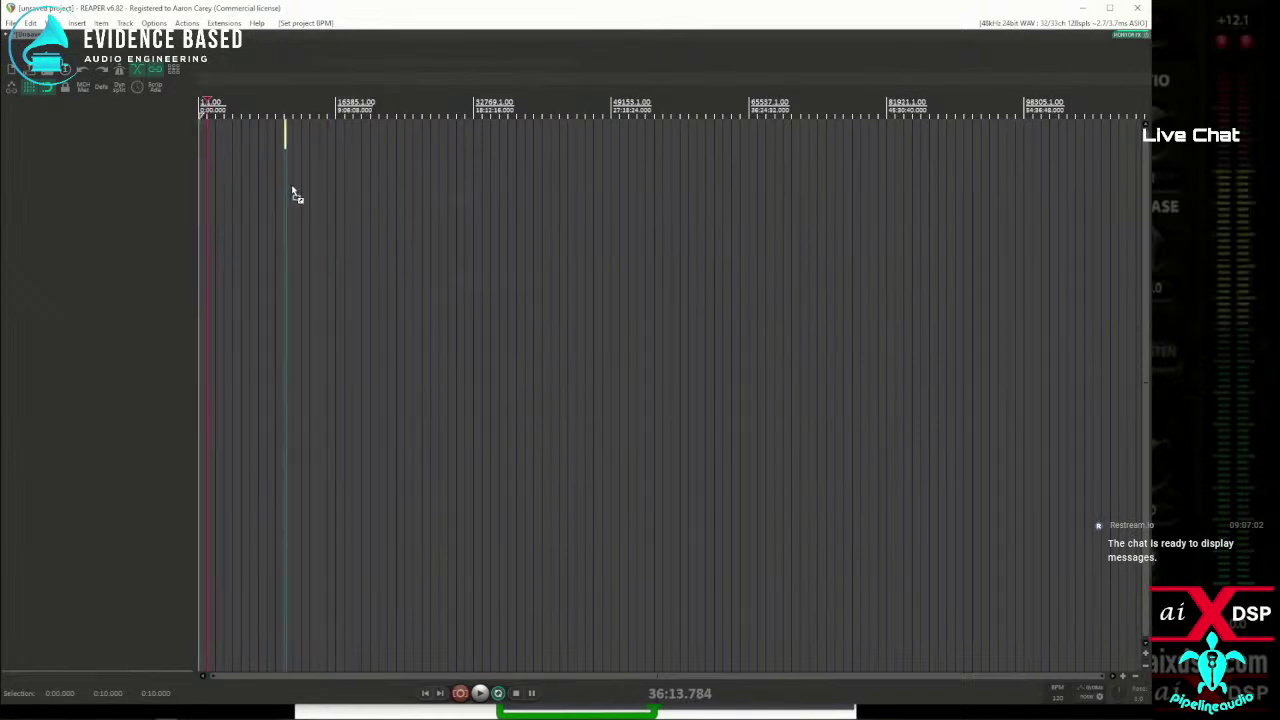
pyautogui.click(337, 191)
pyautogui.click(209, 191)
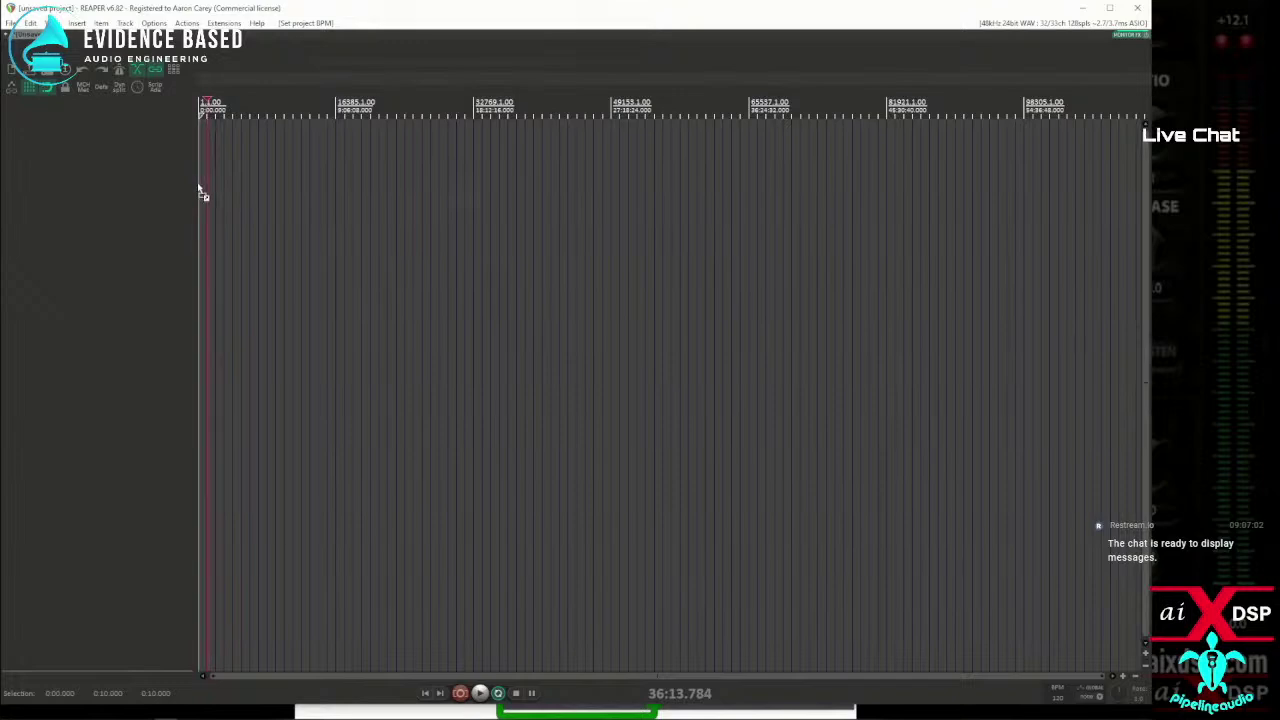
pyautogui.moveTo(203, 193); pyautogui.dragTo(201, 190)
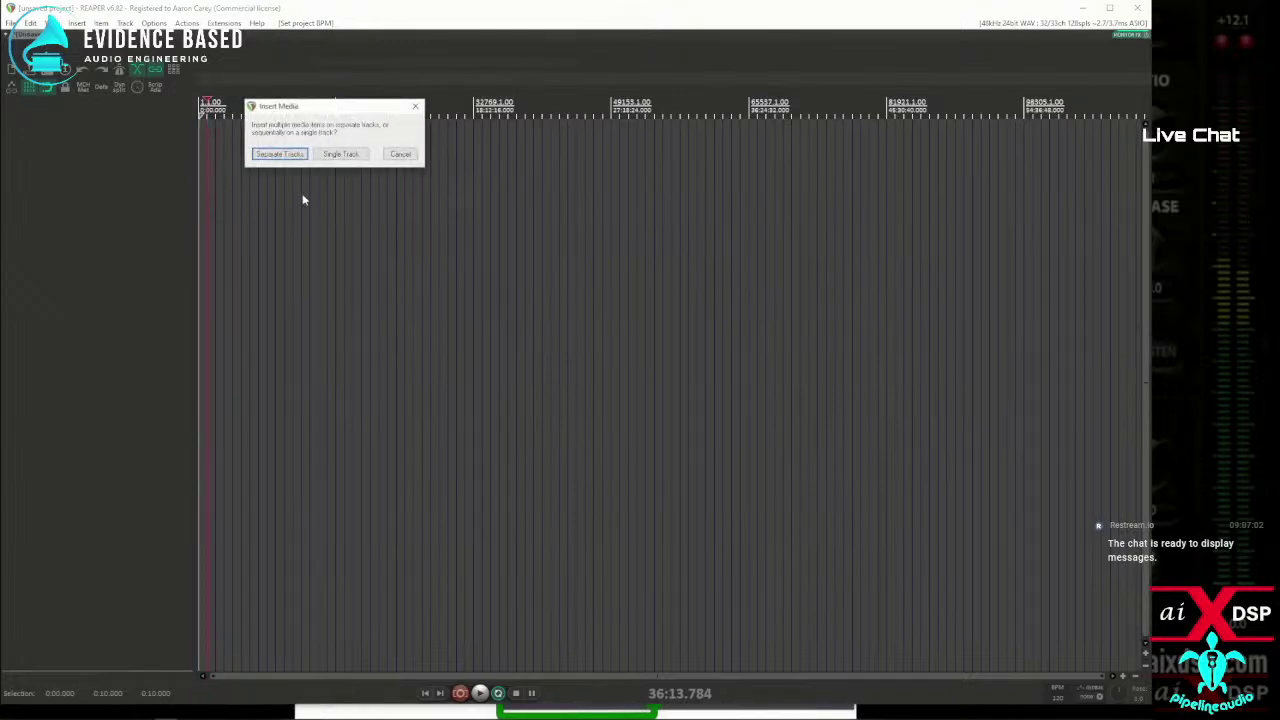
pyautogui.click(279, 154)
pyautogui.scroll(10, 238, 200)
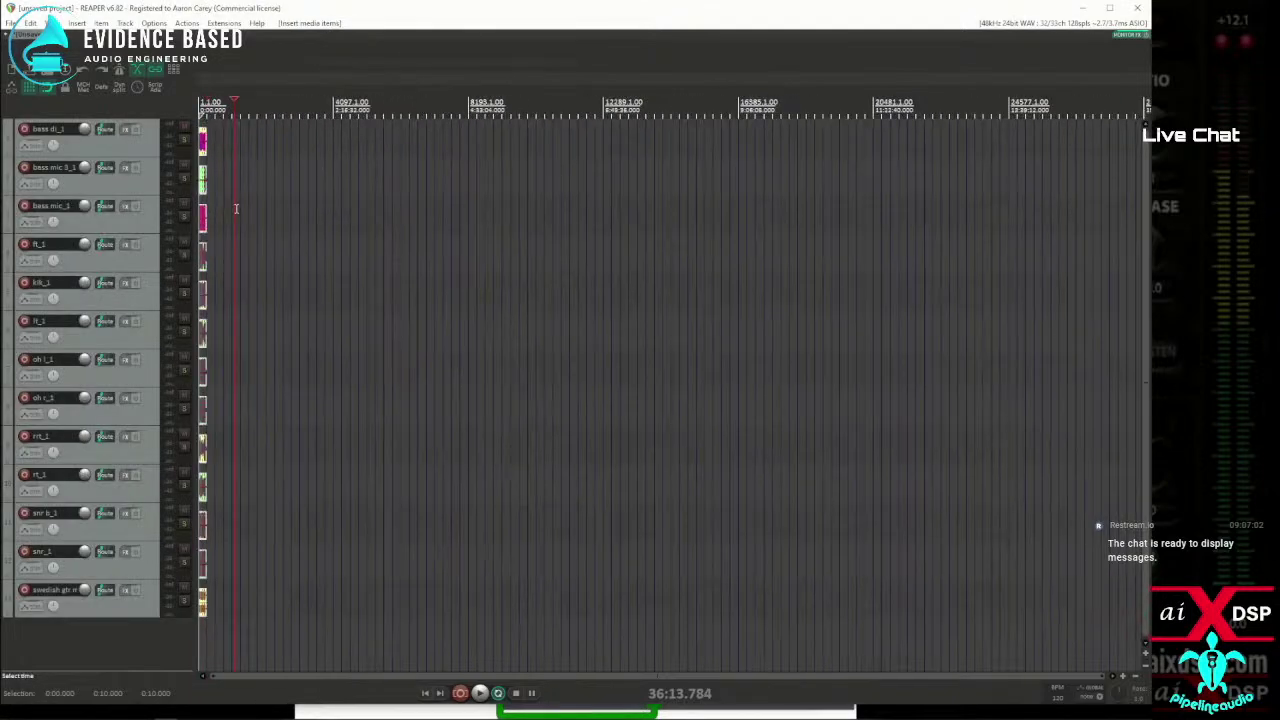
# Place the edit cursor at the start of the imported WAV items and group all of them together.
pyautogui.scroll(-10, 238, 200)
pyautogui.scroll(5, 250, 199)
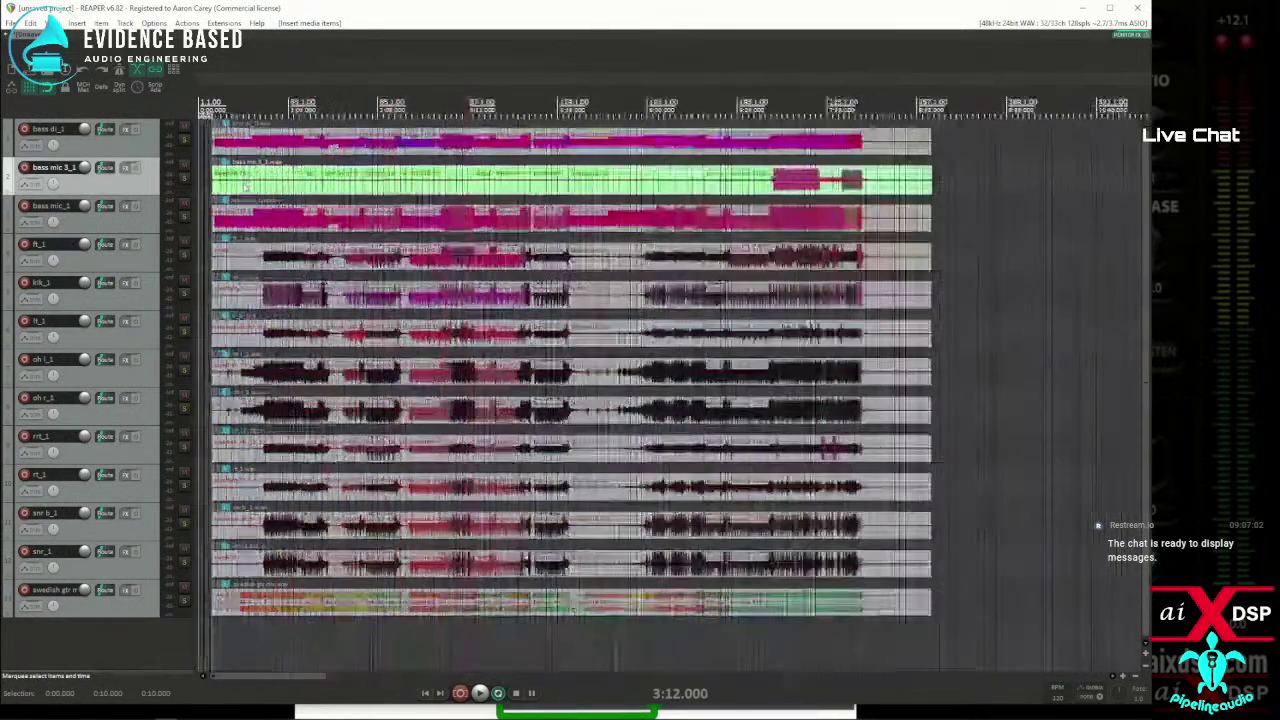
pyautogui.scroll(3, 290, 197)
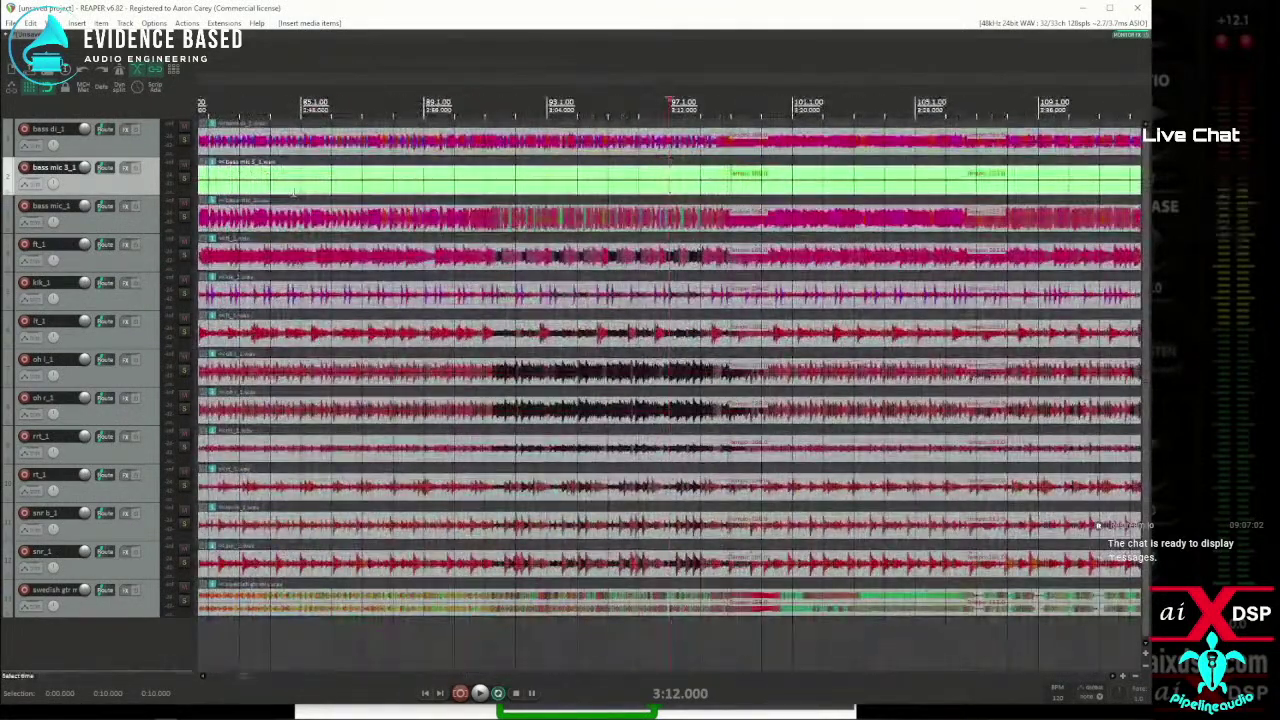
pyautogui.scroll(4, 292, 197)
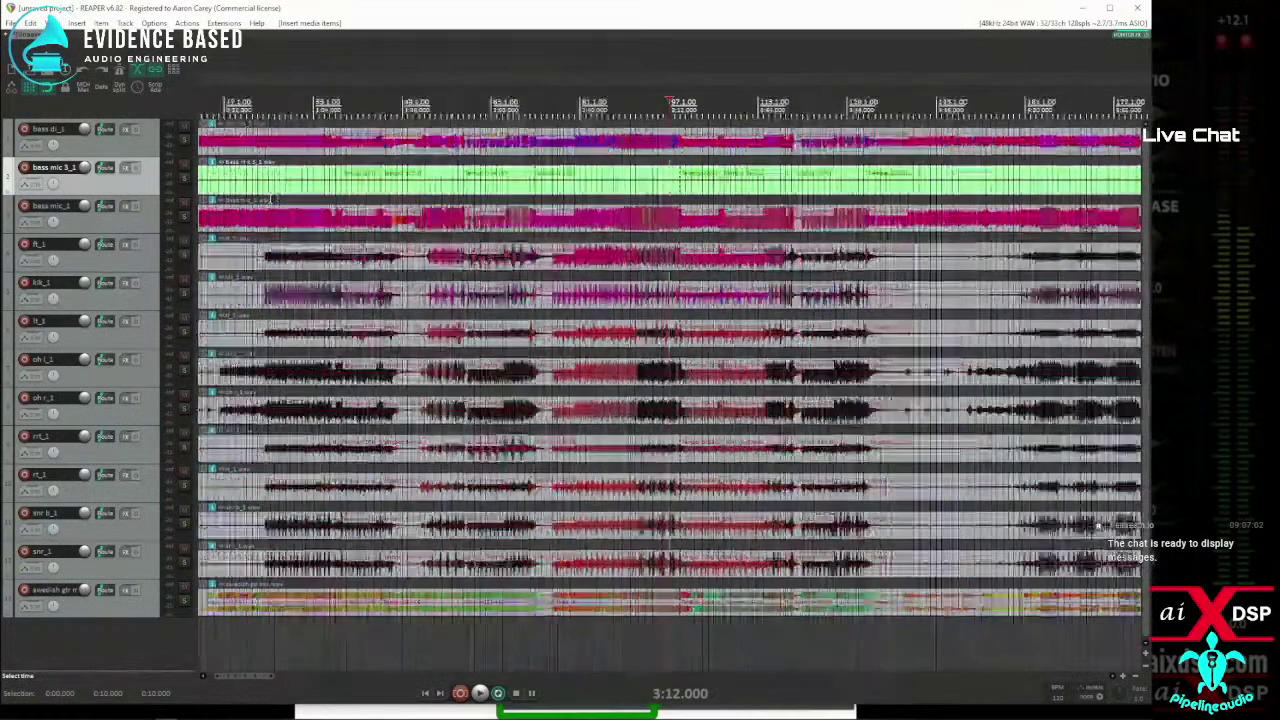
pyautogui.scroll(-4, 268, 200)
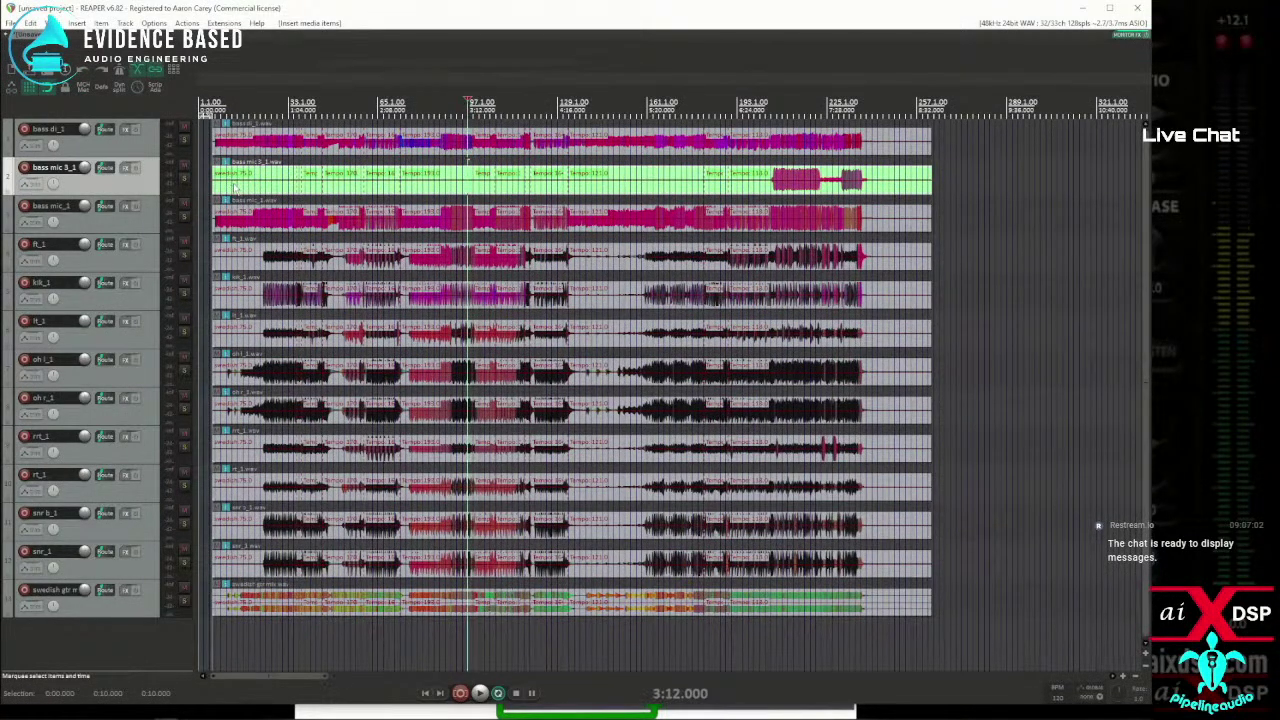
pyautogui.click(213, 104)
pyautogui.scroll(8, 216, 125)
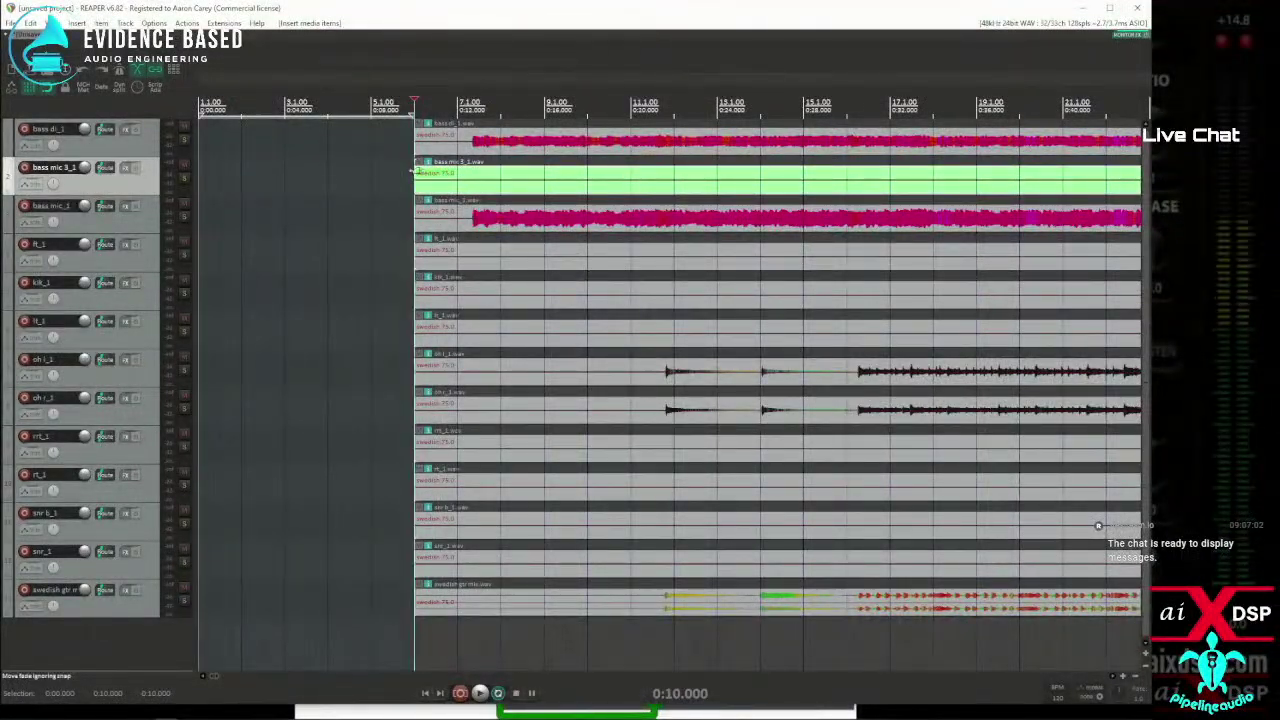
pyautogui.scroll(-3, 405, 168)
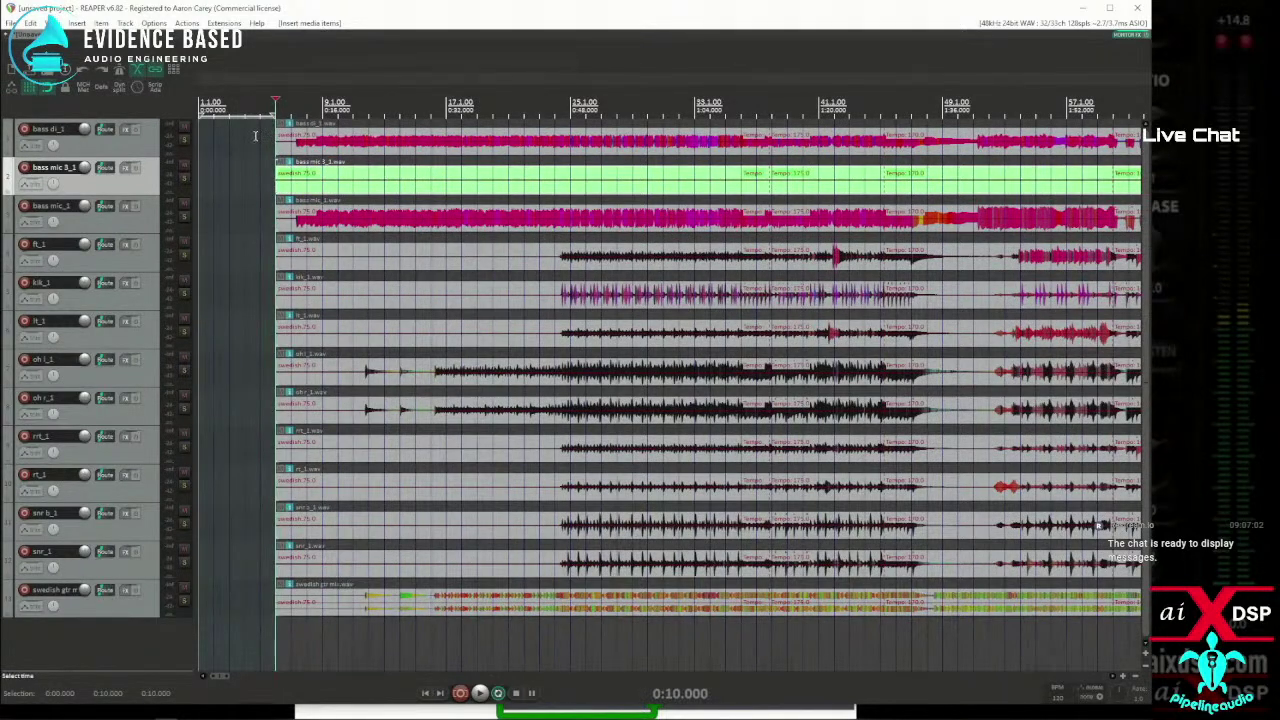
pyautogui.moveTo(252, 142); pyautogui.dragTo(858, 627)
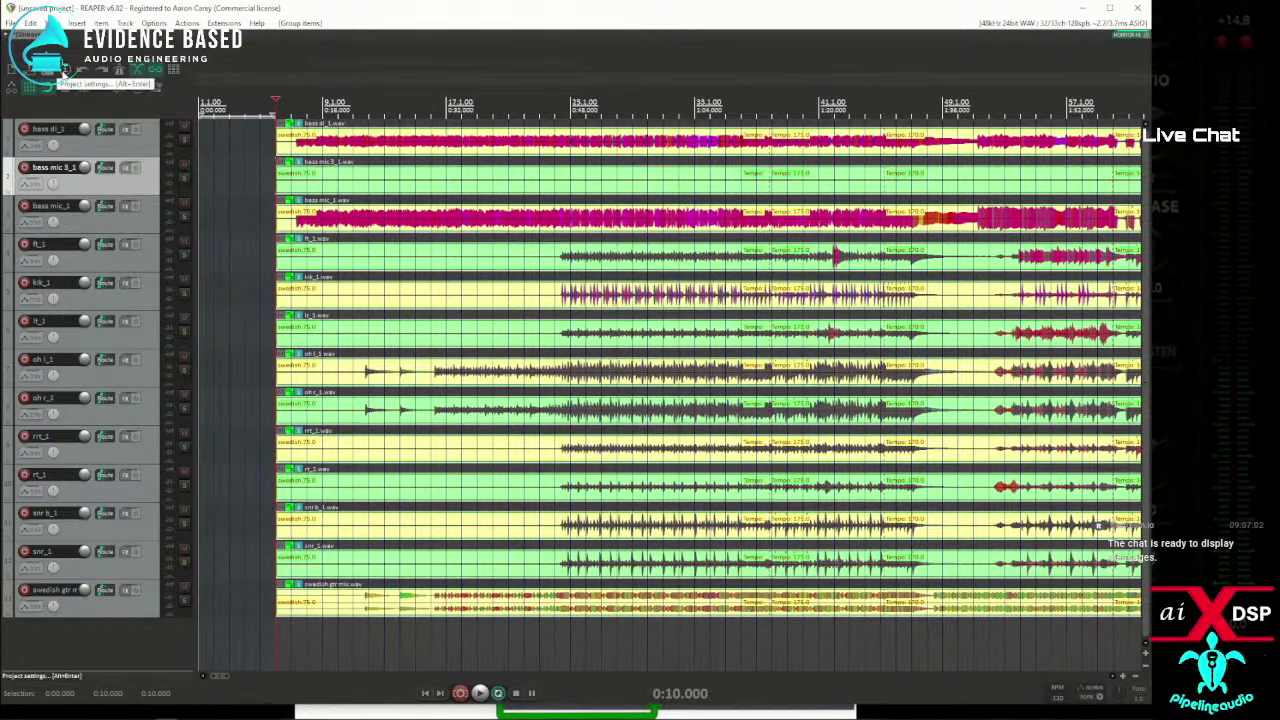
# Inspect the start of the grouped items against the grid and play them briefly from the edit cursor.
pyautogui.scroll(8, 462, 218)
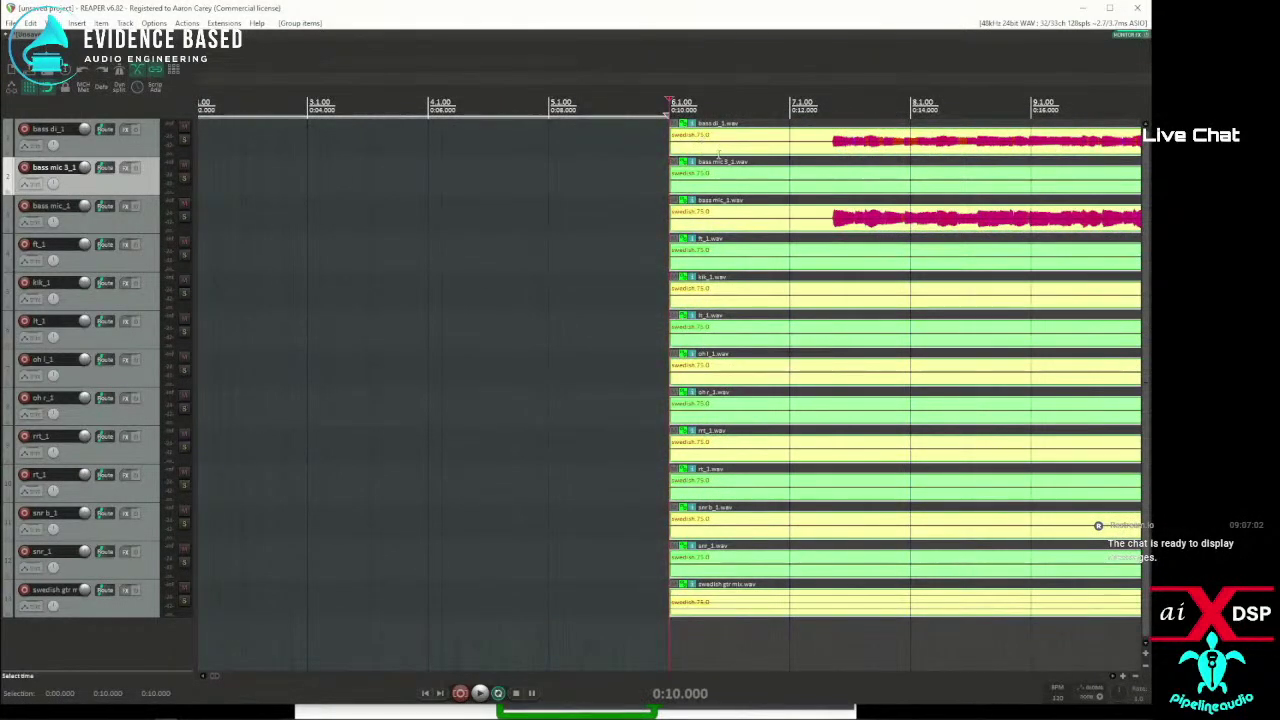
pyautogui.scroll(-10, 717, 157)
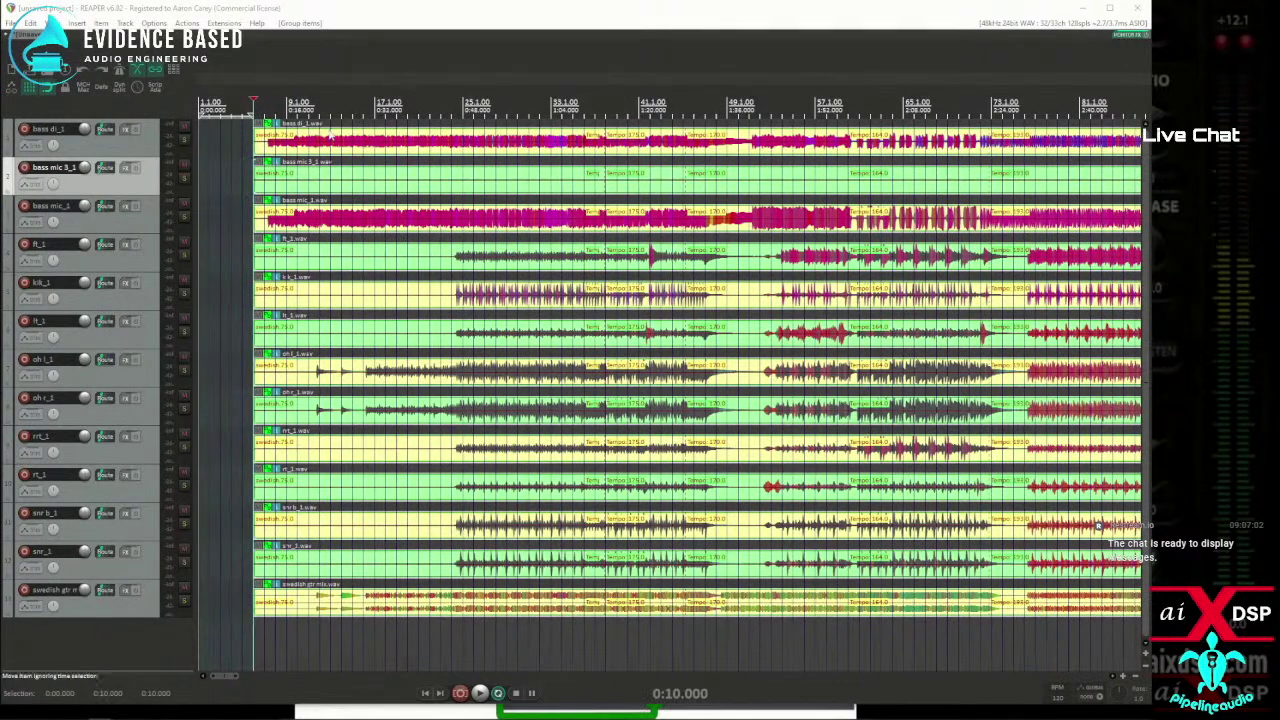
pyautogui.press('space')
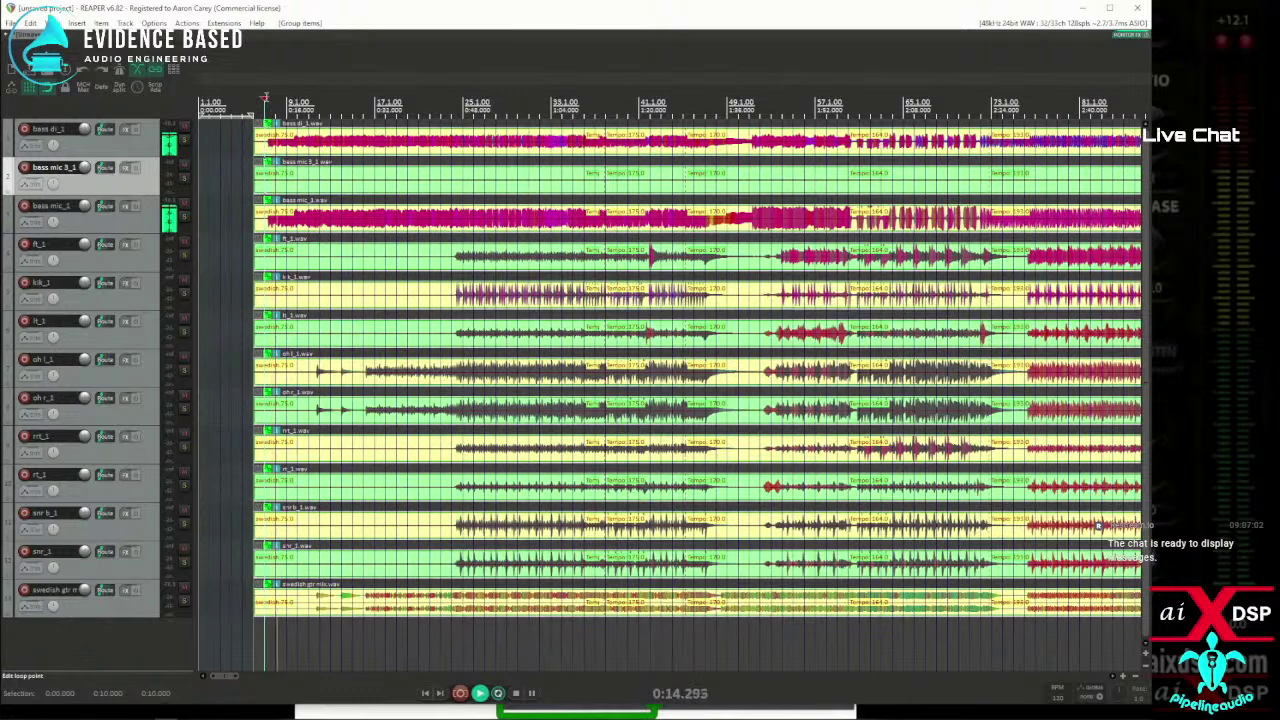
pyautogui.press('space')
# Set the project tempo to 75 BPM and the timebase for items, envelopes and markers to Time.
pyautogui.hotkey('alt', 'Return')
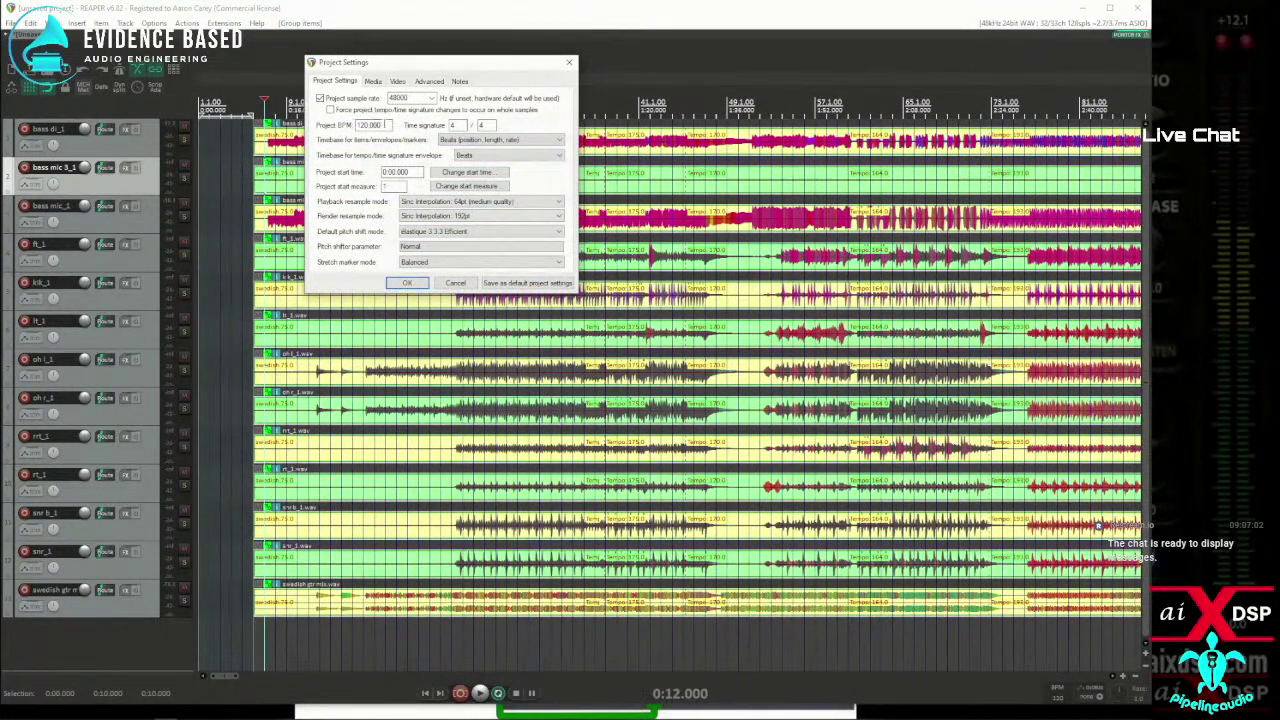
pyautogui.press('Tab')
pyautogui.write('75')
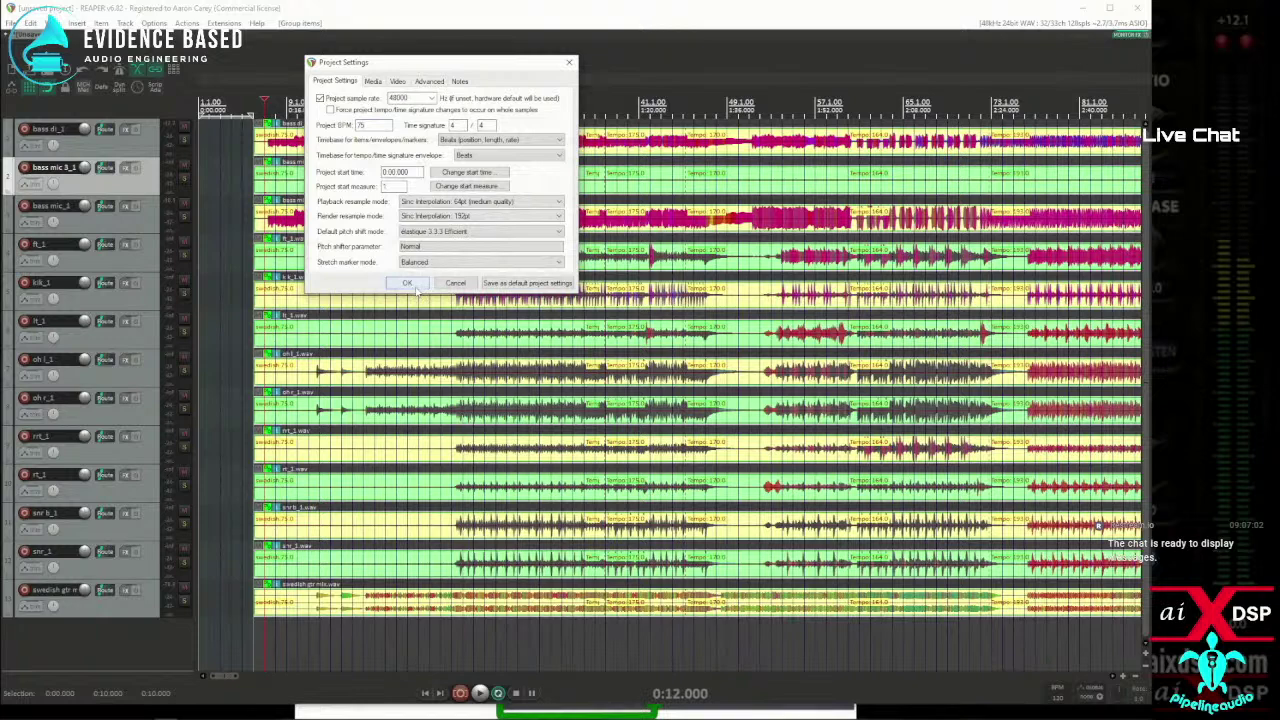
pyautogui.click(484, 140)
pyautogui.click(484, 149)
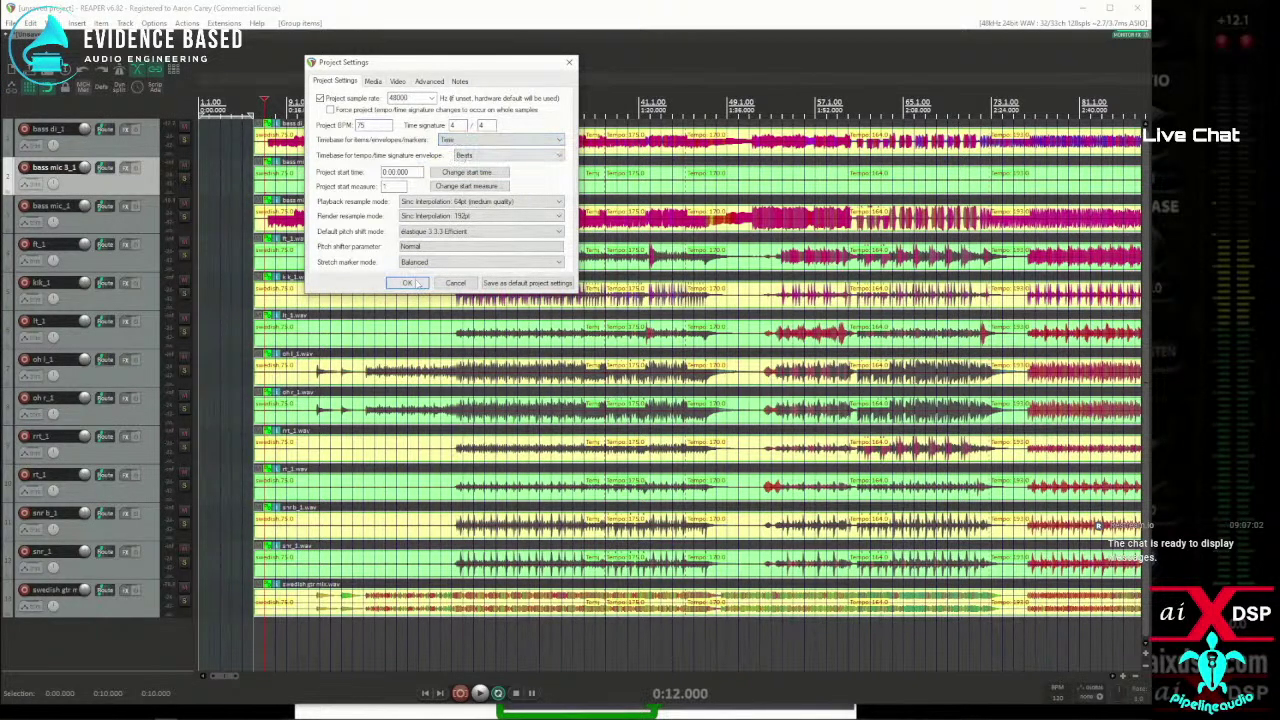
pyautogui.click(407, 283)
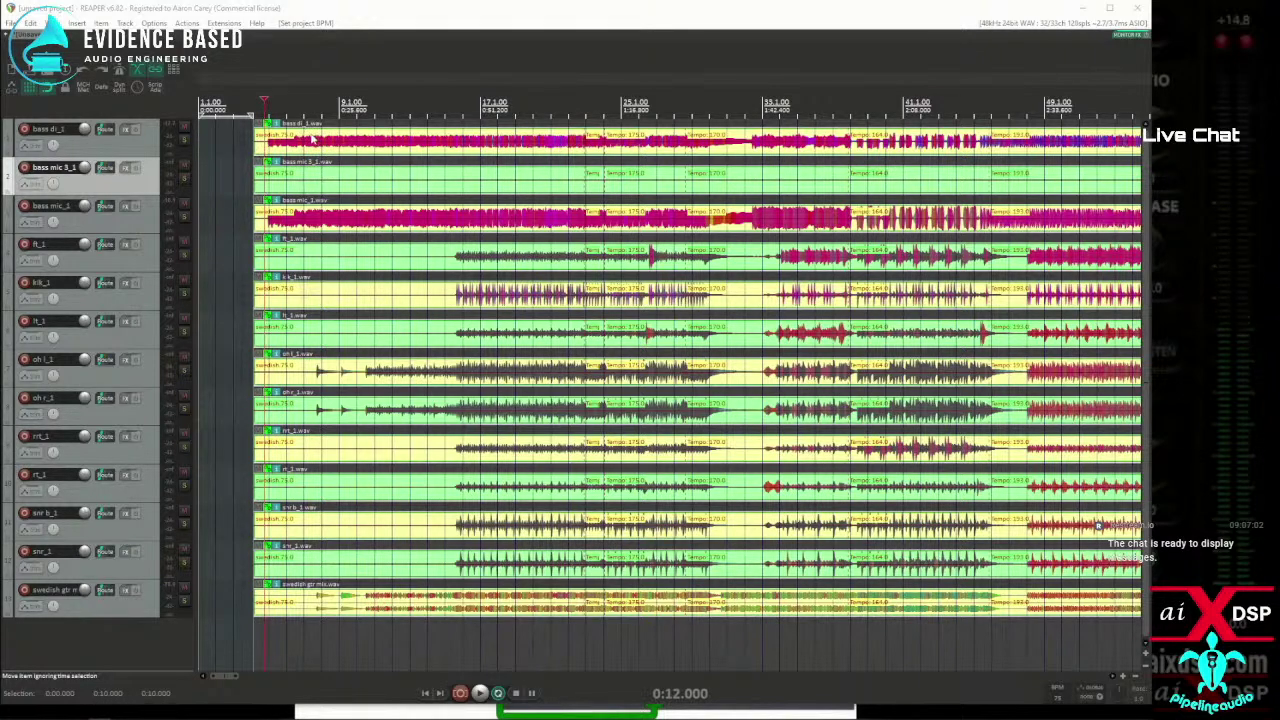
# Move the grouped WAV items to the very start of the project at bar 1.
pyautogui.moveTo(313, 140); pyautogui.dragTo(240, 140)
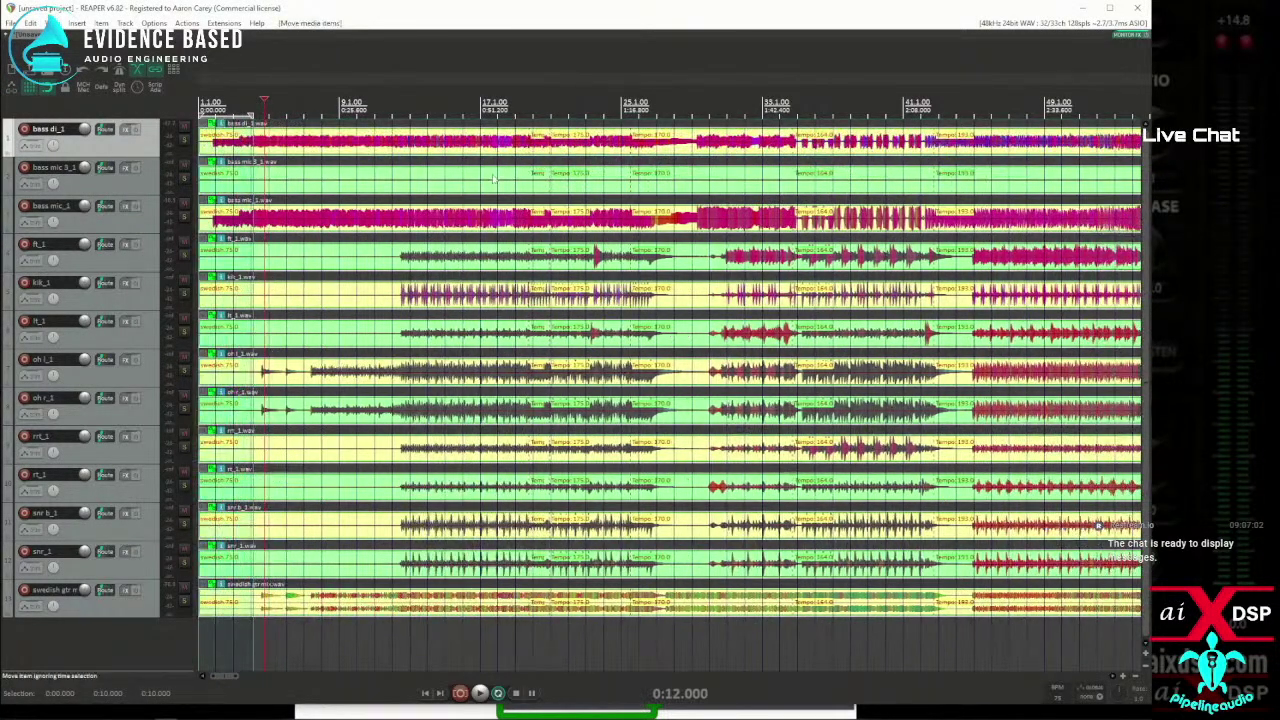
# Play the grouped WAV items from near the project start and examine where their embedded tempo markers fall against the grid.
pyautogui.click(533, 157)
pyautogui.scroll(8, 533, 157)
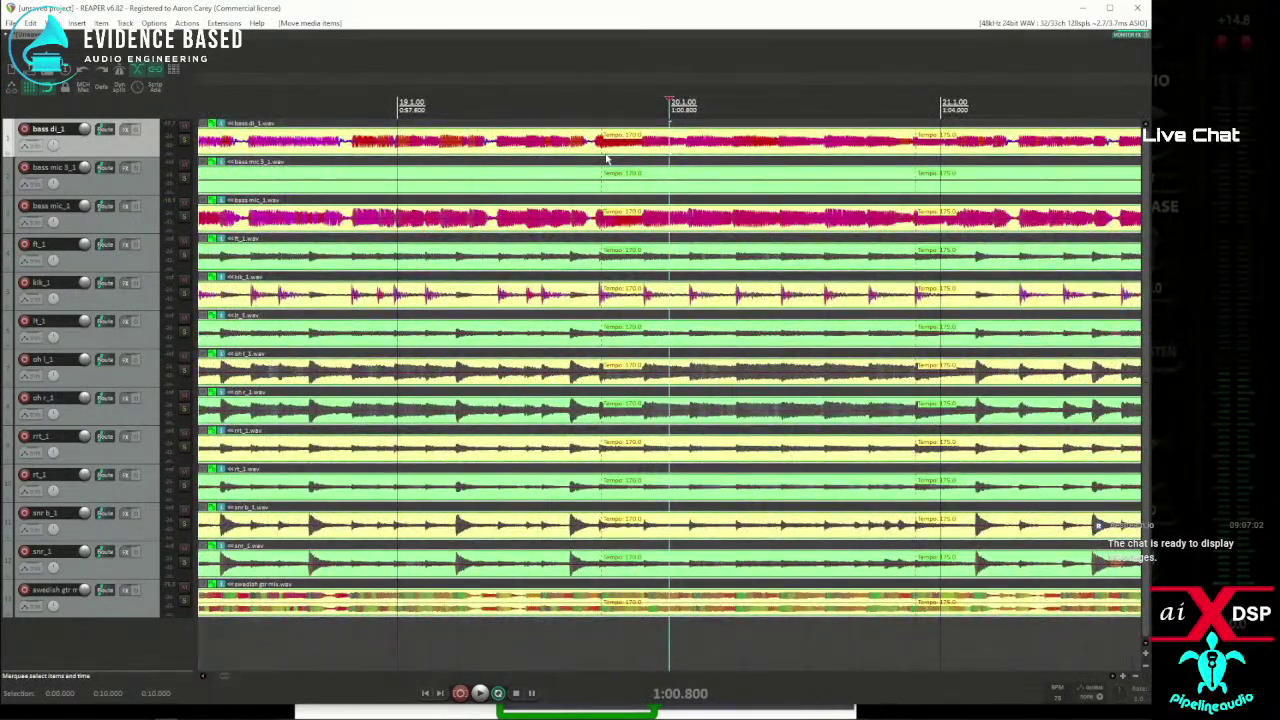
pyautogui.scroll(-10, 598, 145)
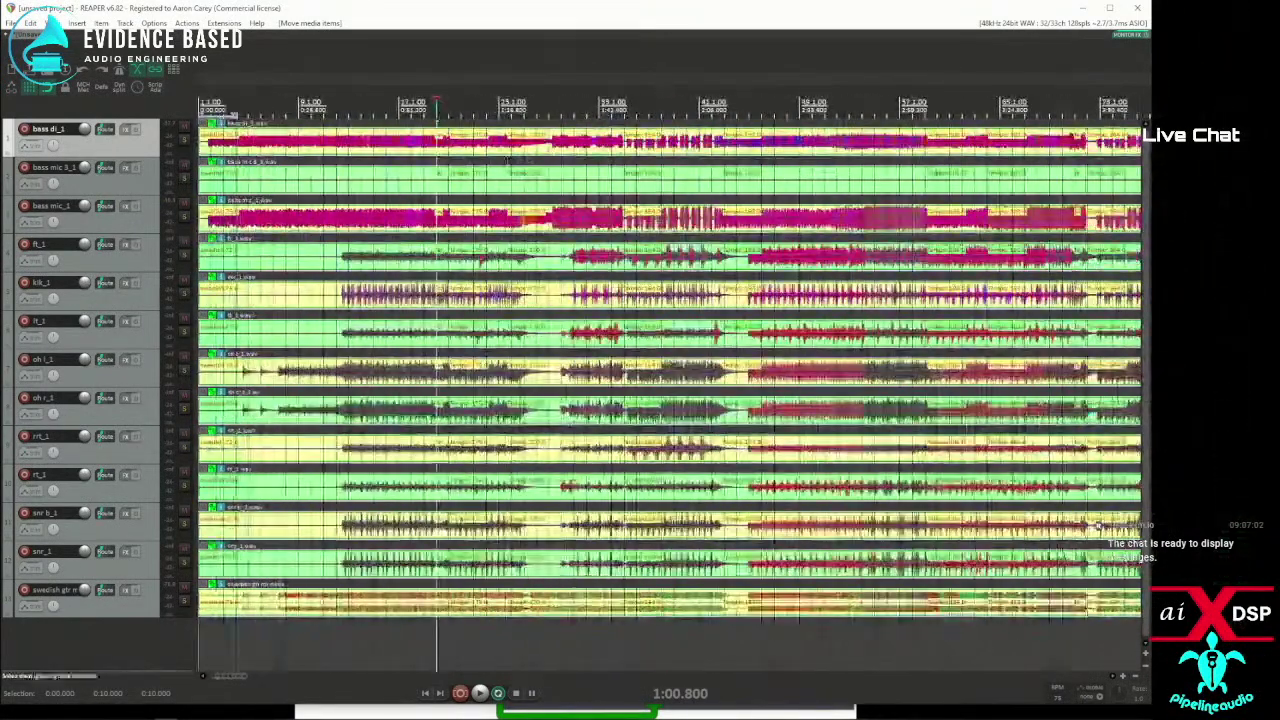
pyautogui.click(212, 143)
pyautogui.scroll(4, 212, 143)
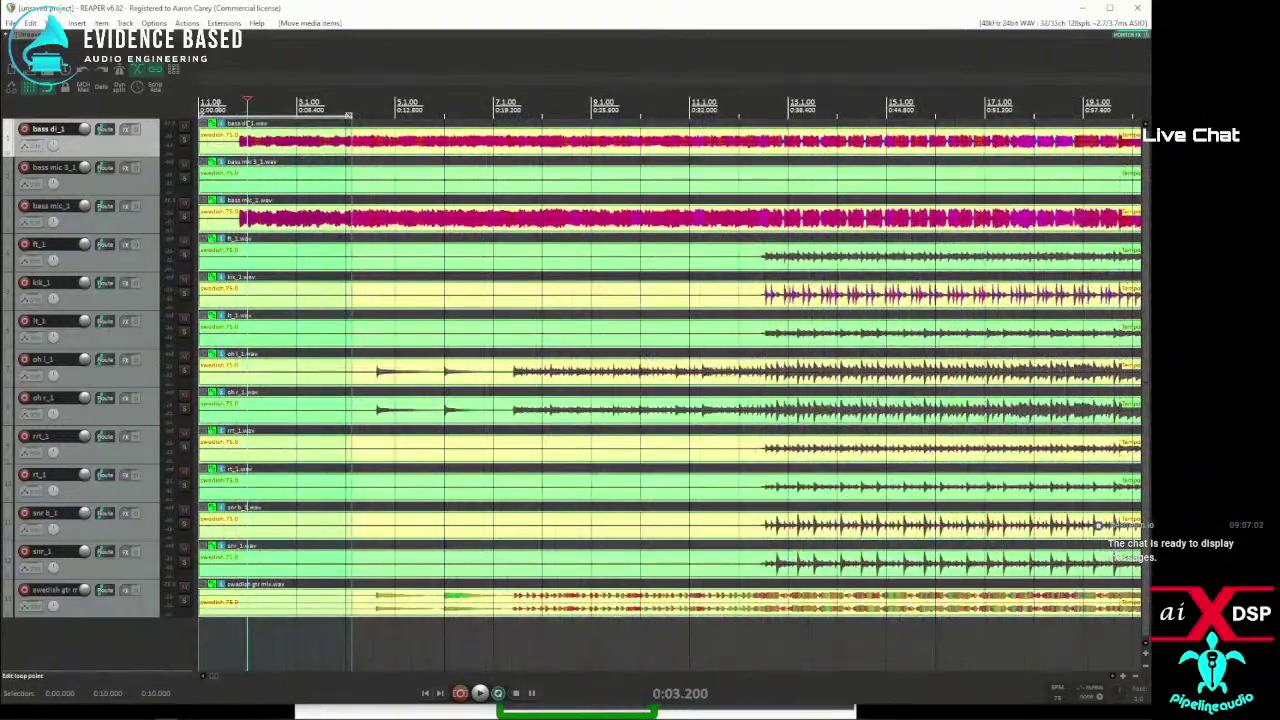
pyautogui.press('space')
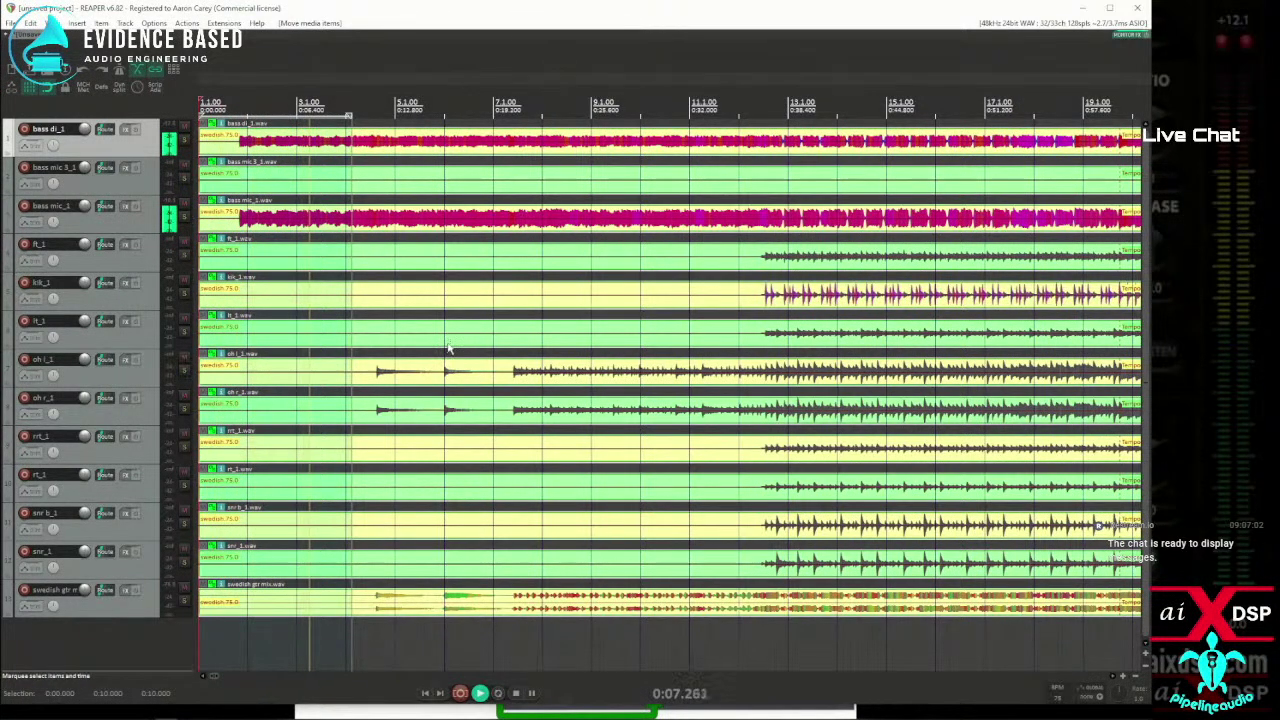
pyautogui.scroll(-2, 805, 315)
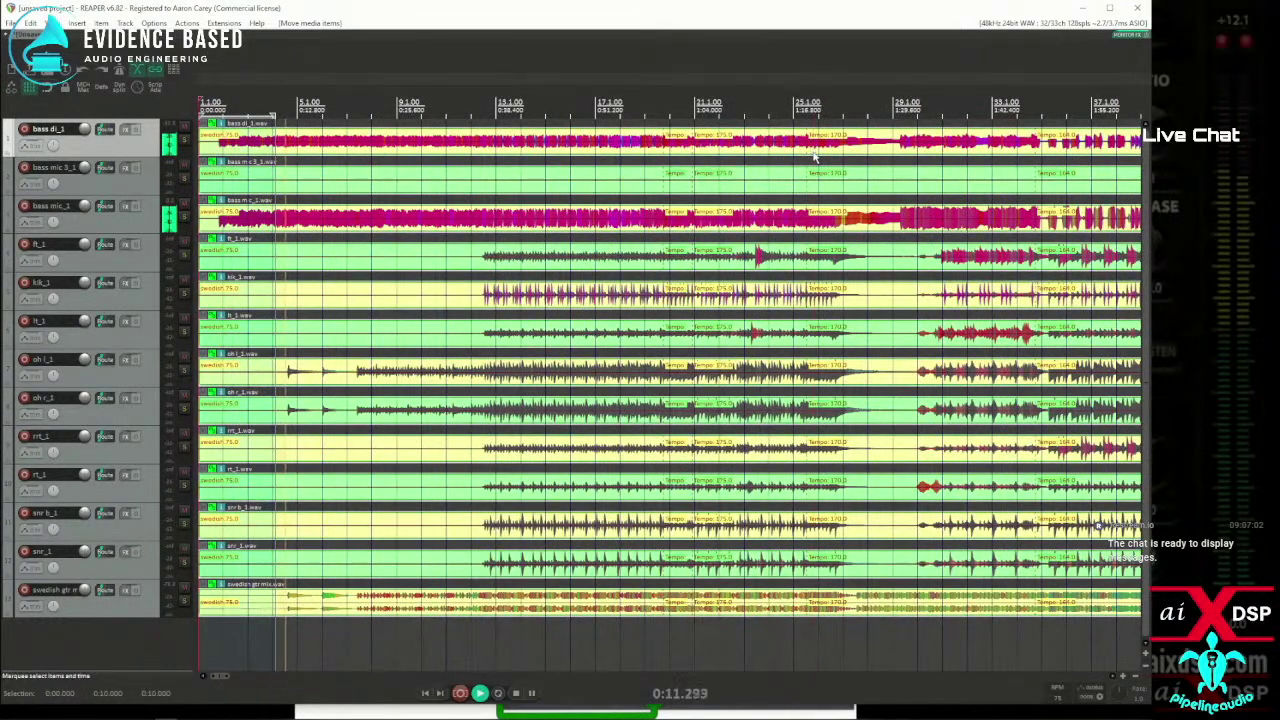
pyautogui.scroll(2, 812, 158)
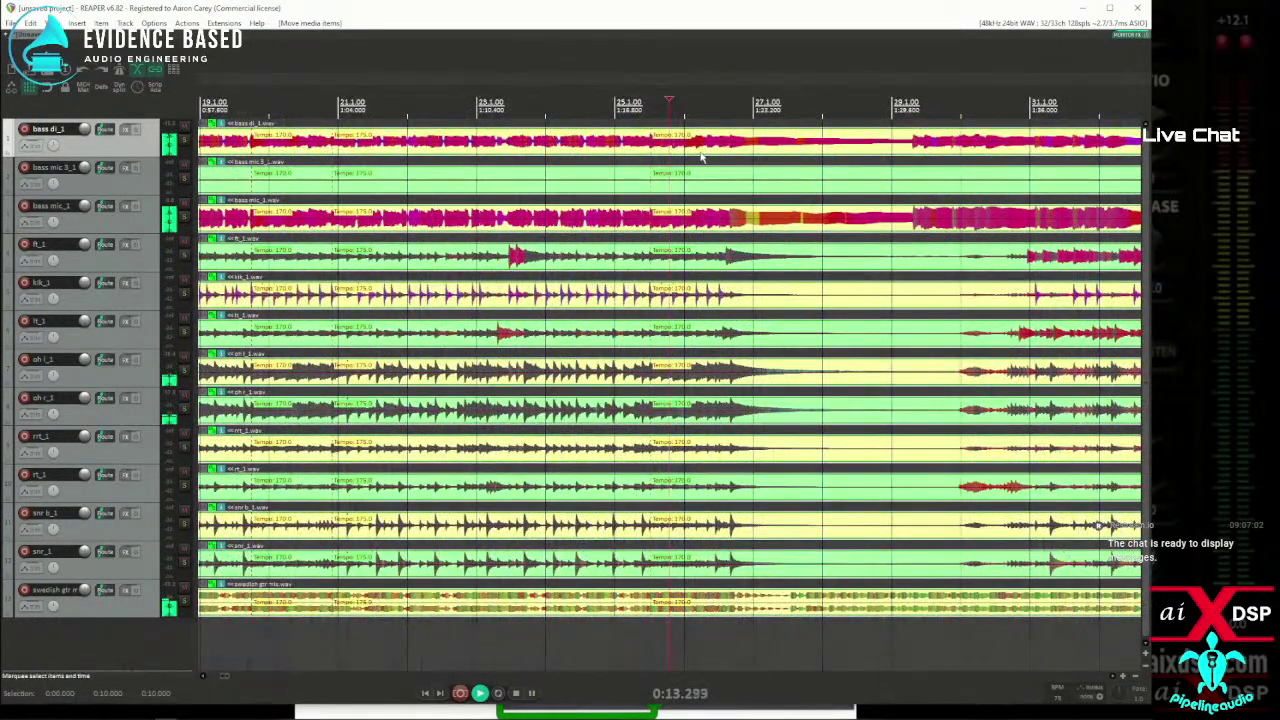
pyautogui.scroll(-2, 356, 151)
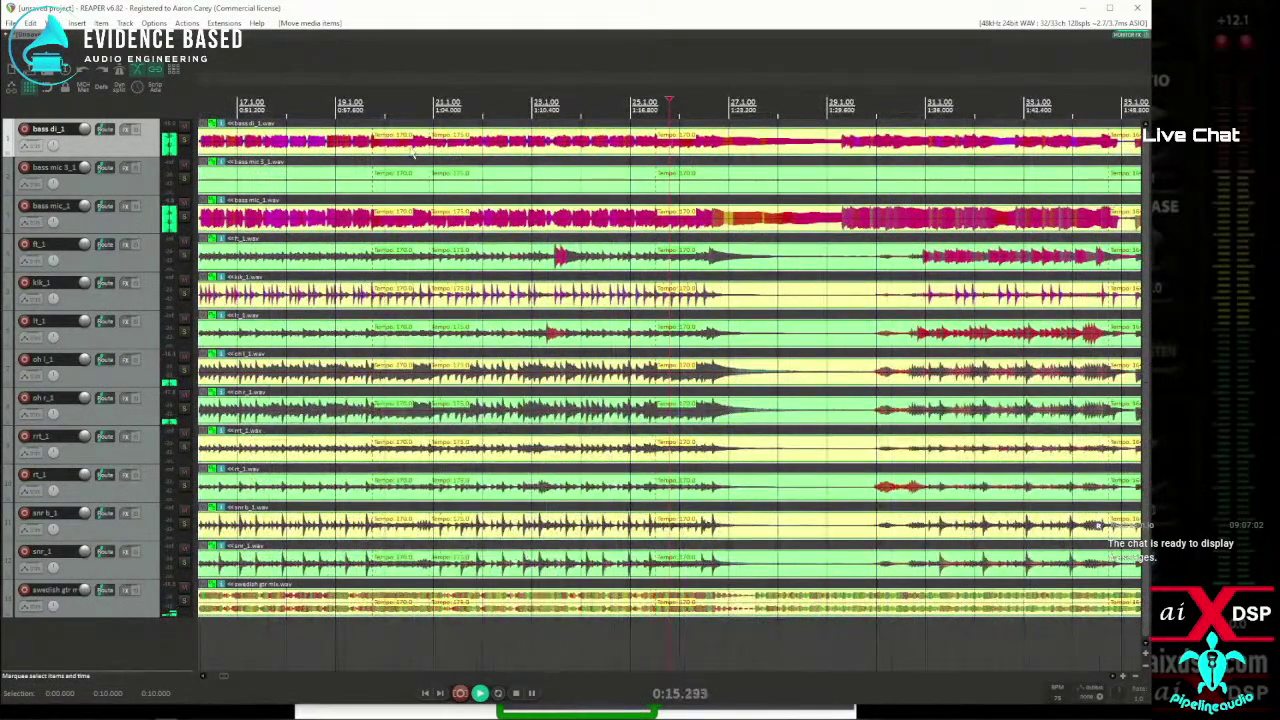
pyautogui.scroll(-3, 405, 152)
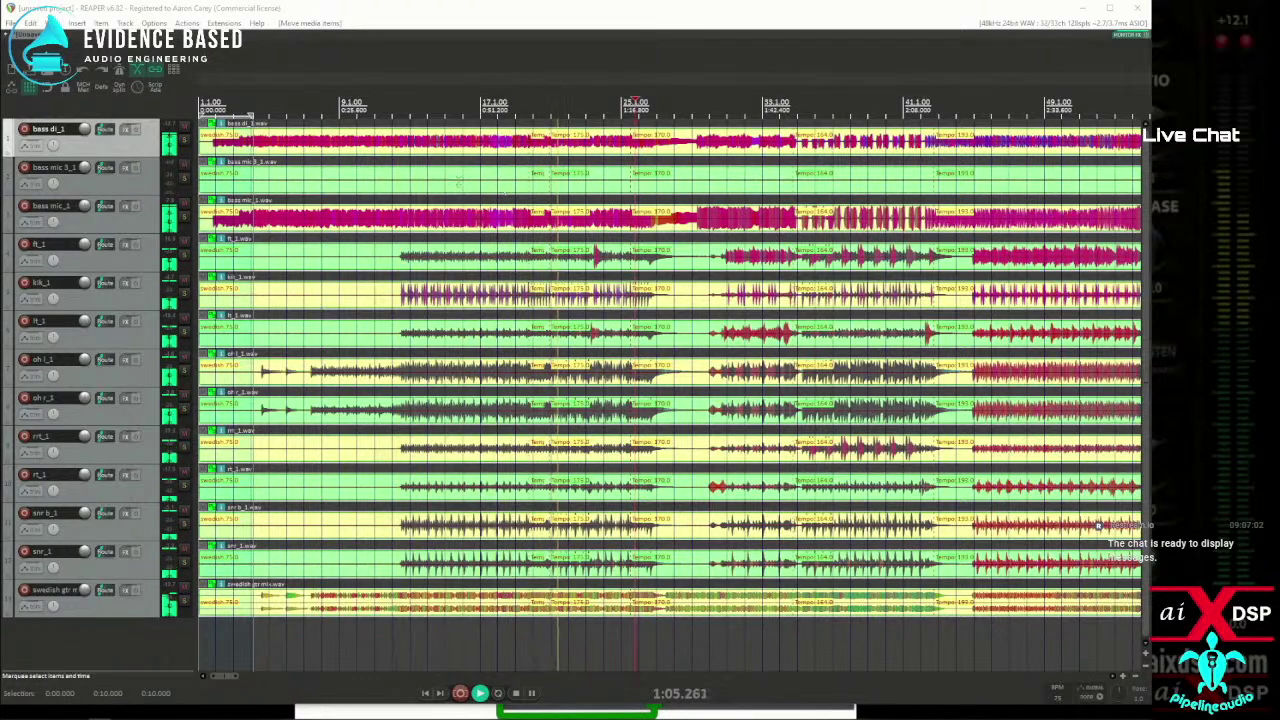
pyautogui.press('space')
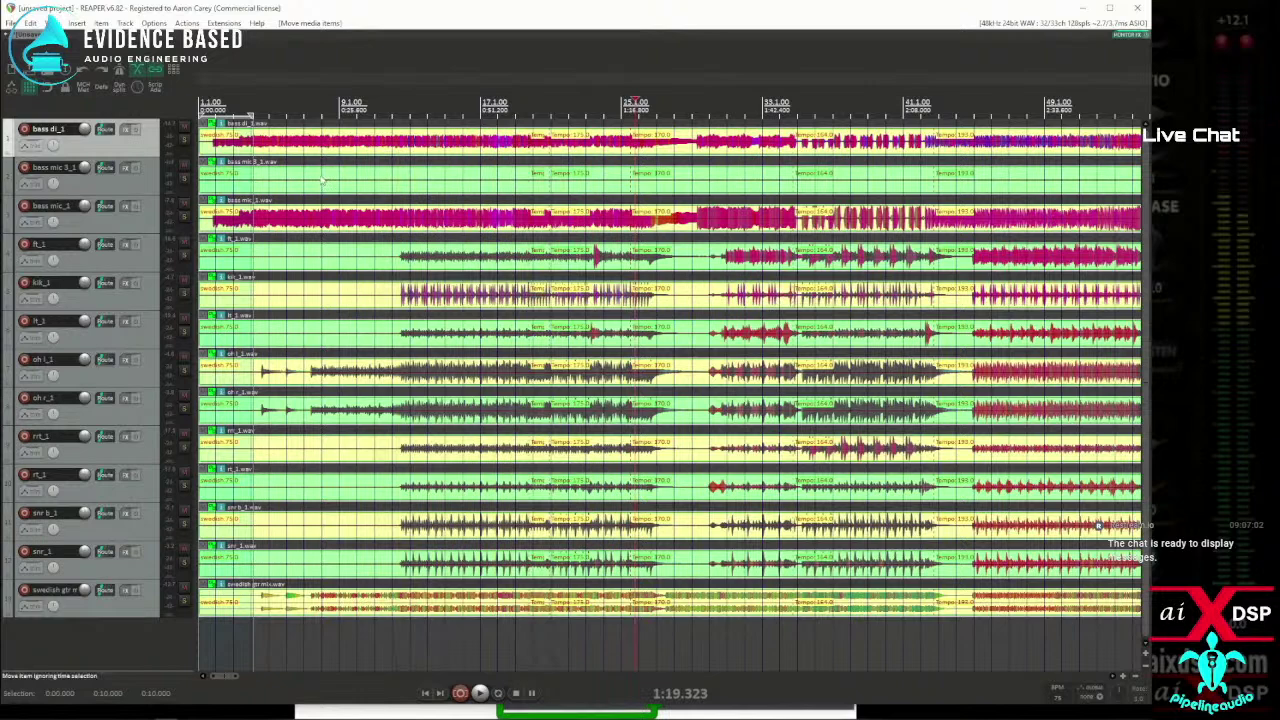
# Import the swedish tempo map MIDI file onto a new first track, including its tempo map and 6 markers as project markers.
pyautogui.press('-')
pyautogui.press('-')
pyautogui.press('-')
pyautogui.press('-')
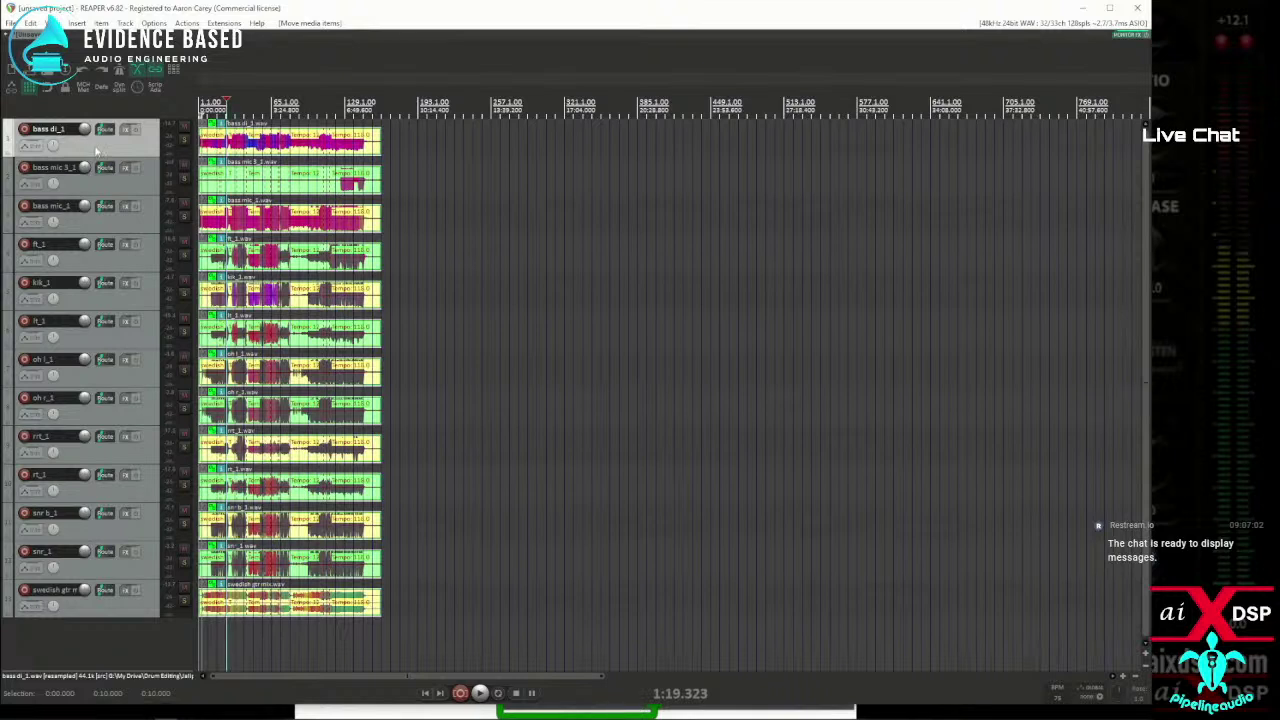
pyautogui.moveTo(96, 150); pyautogui.dragTo(40, 117)
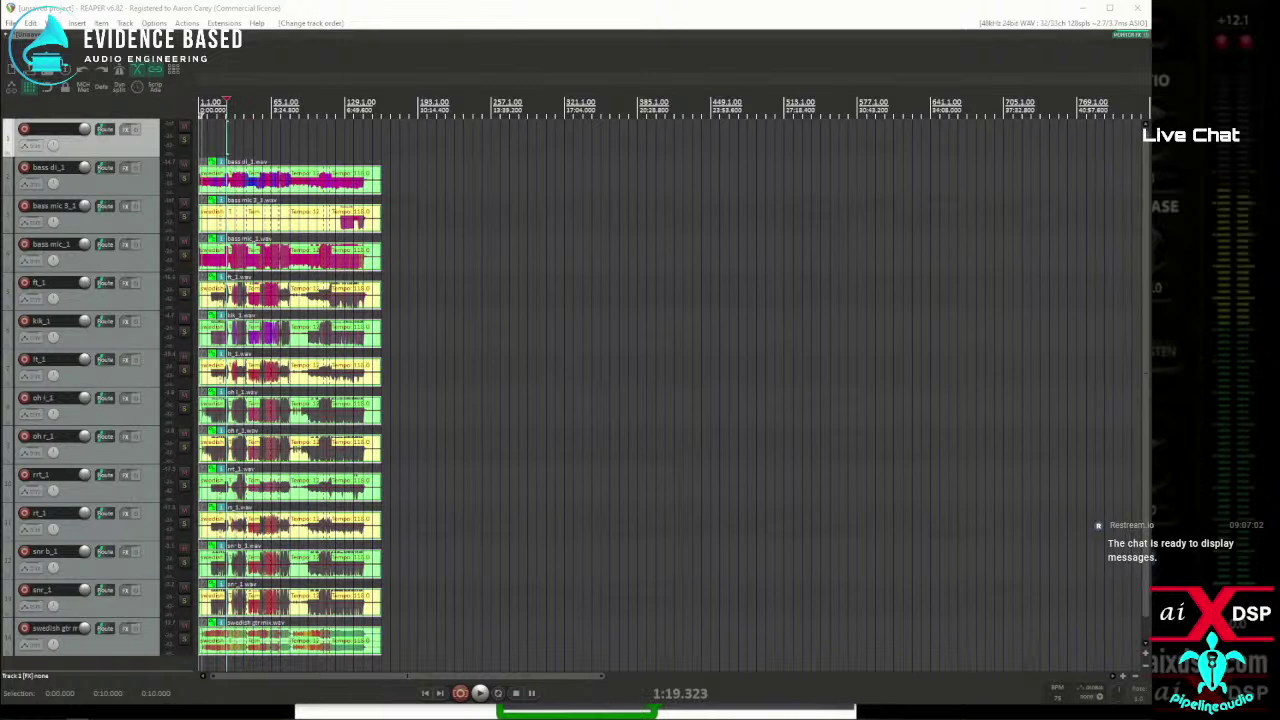
pyautogui.hotkey('ctrl', 'v')
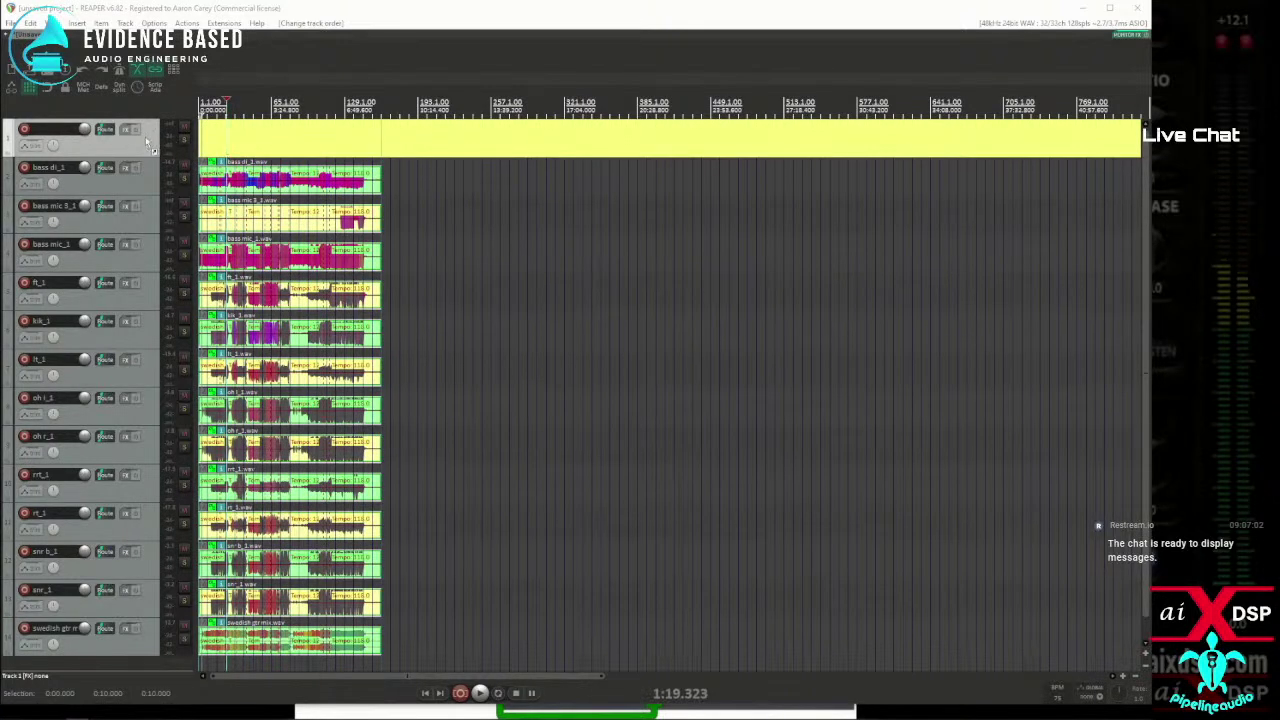
pyautogui.moveTo(147, 143); pyautogui.dragTo(112, 141)
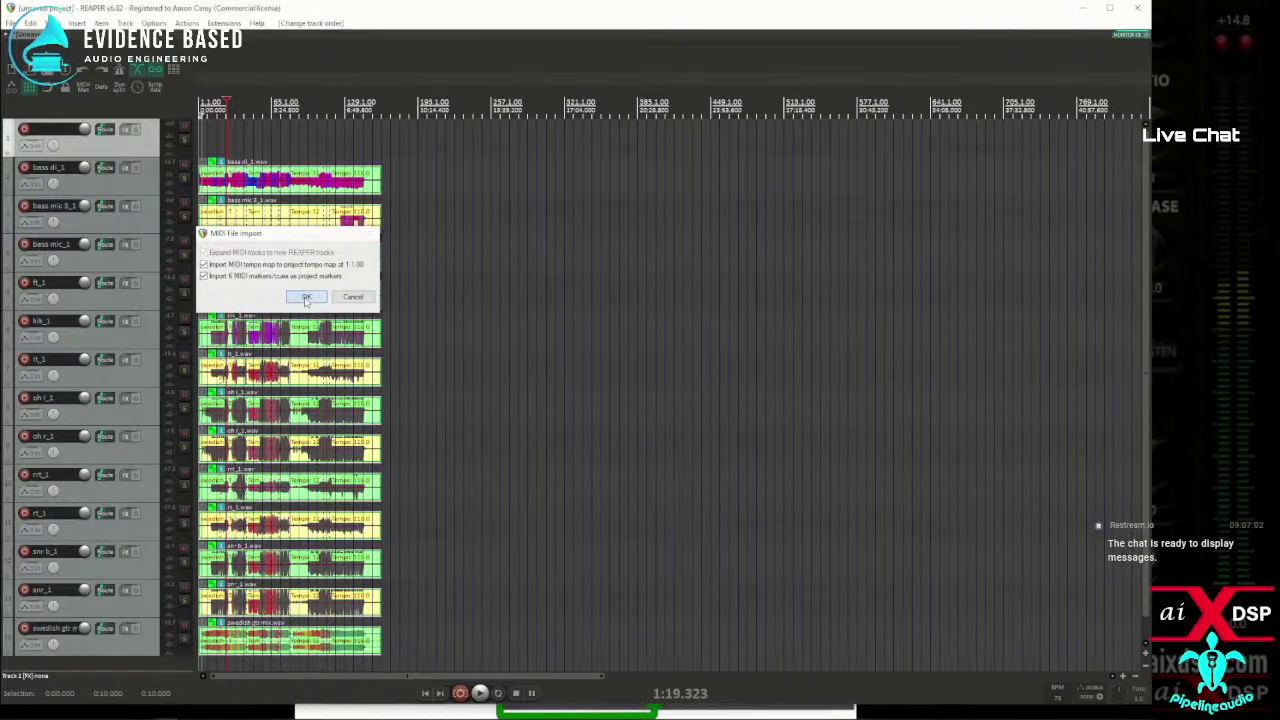
pyautogui.click(306, 299)
pyautogui.scroll(-3, 811, 157)
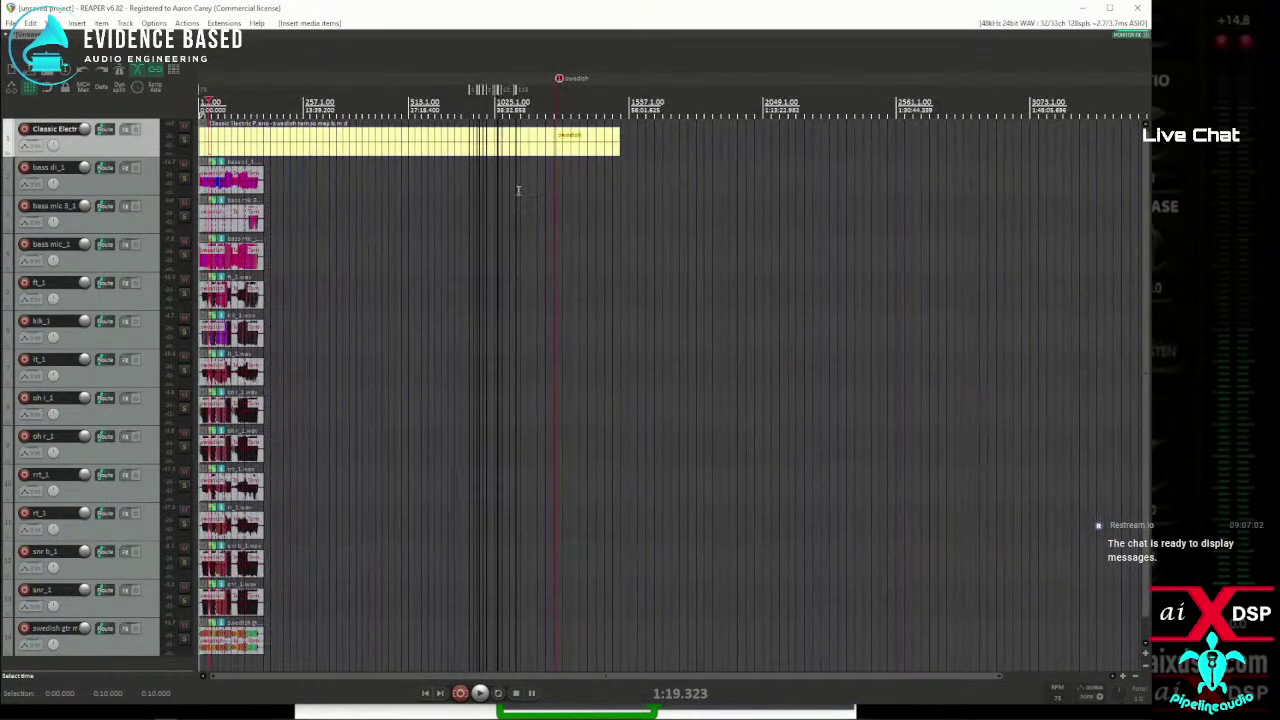
# Examine the cluster of imported tempo changes and check the tempo and time signature settings of the marker at bar 661.
pyautogui.click(484, 200)
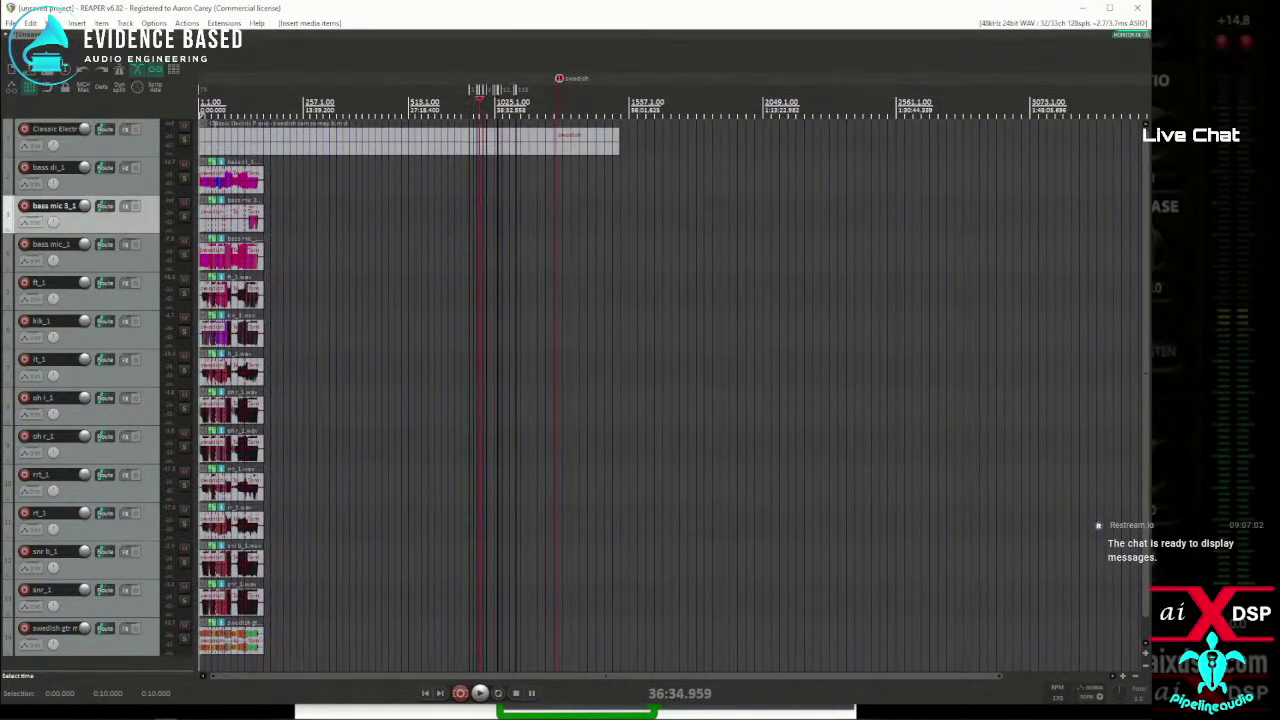
pyautogui.click(470, 180)
pyautogui.scroll(5, 480, 190)
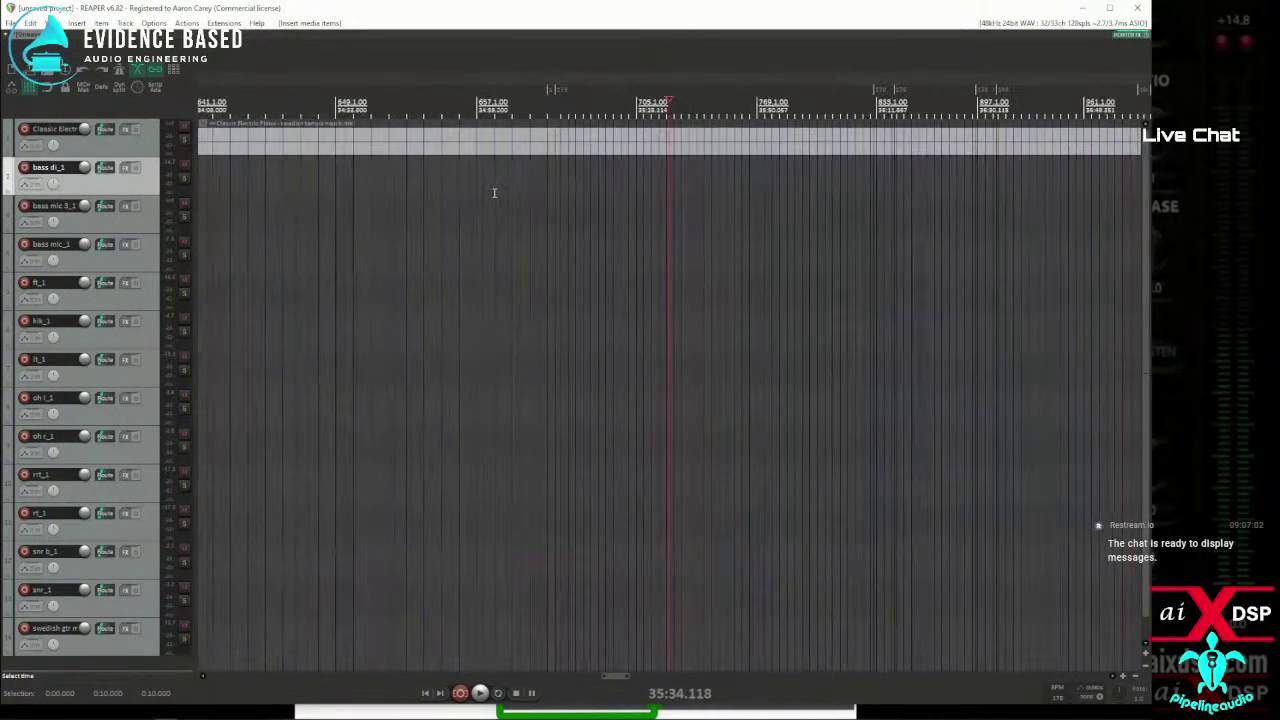
pyautogui.scroll(2, 471, 194)
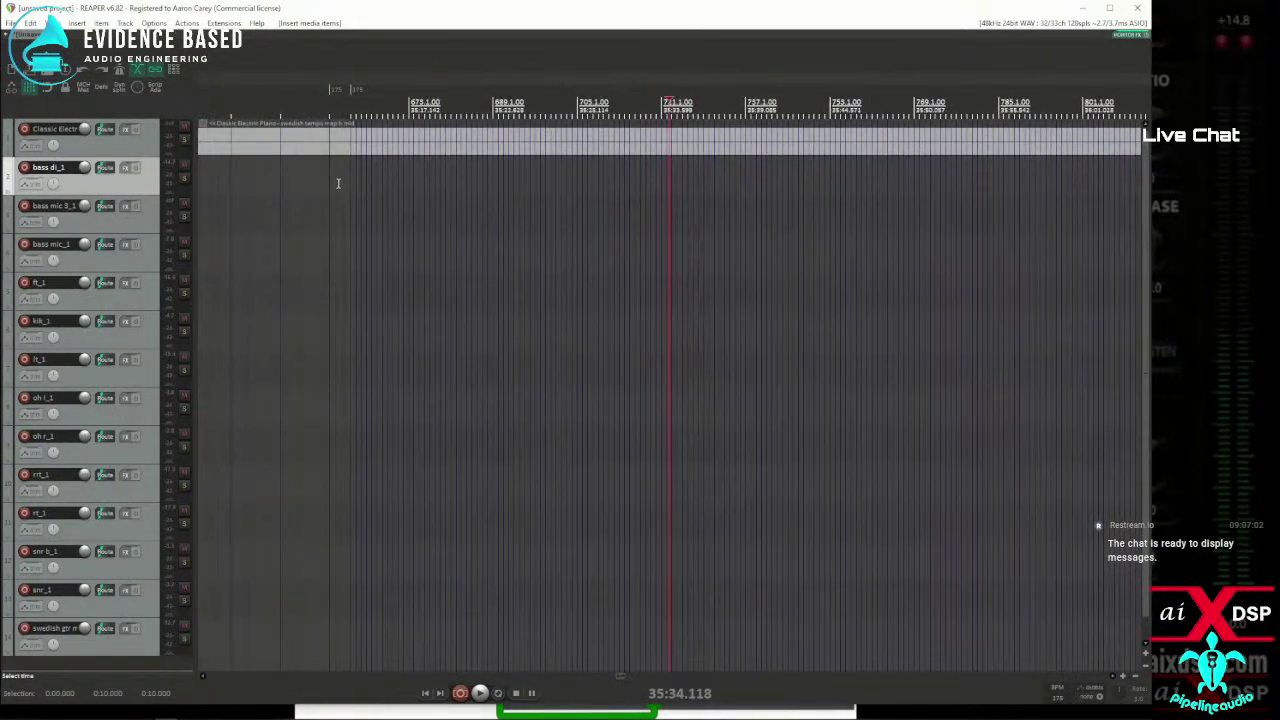
pyautogui.click(345, 185)
pyautogui.scroll(3, 349, 183)
pyautogui.scroll(2, 460, 145)
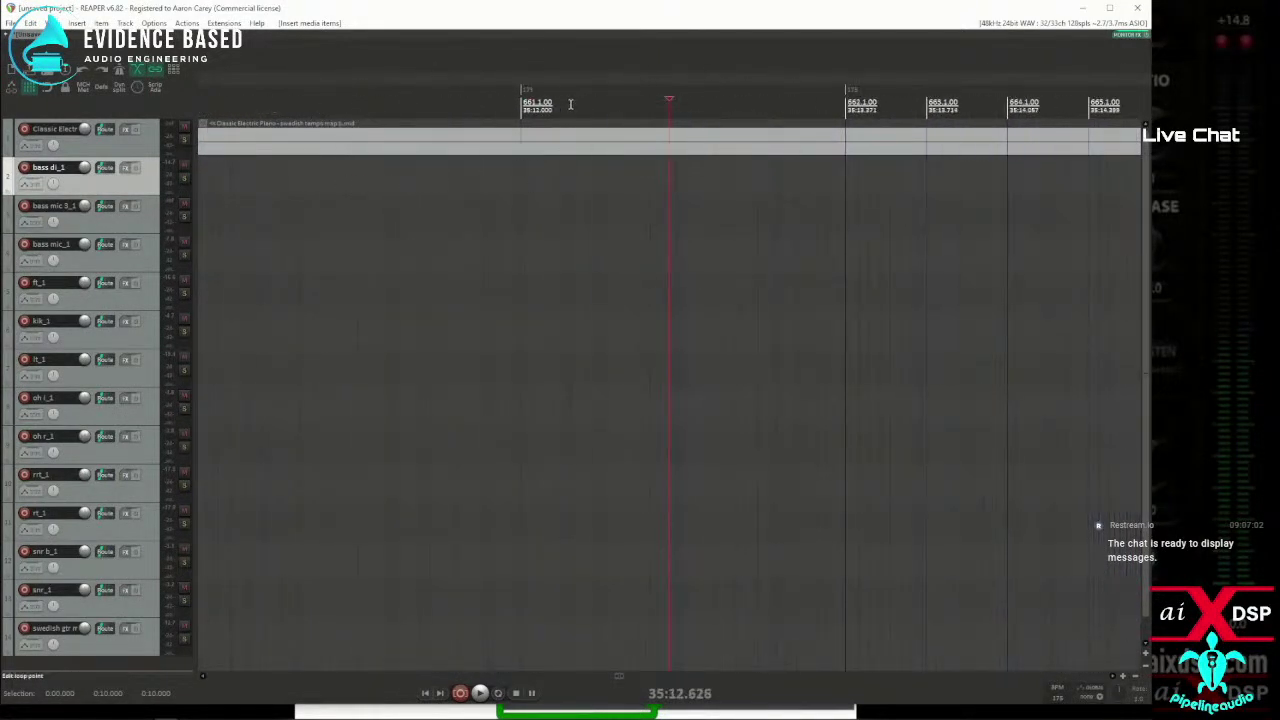
pyautogui.rightClick(529, 93)
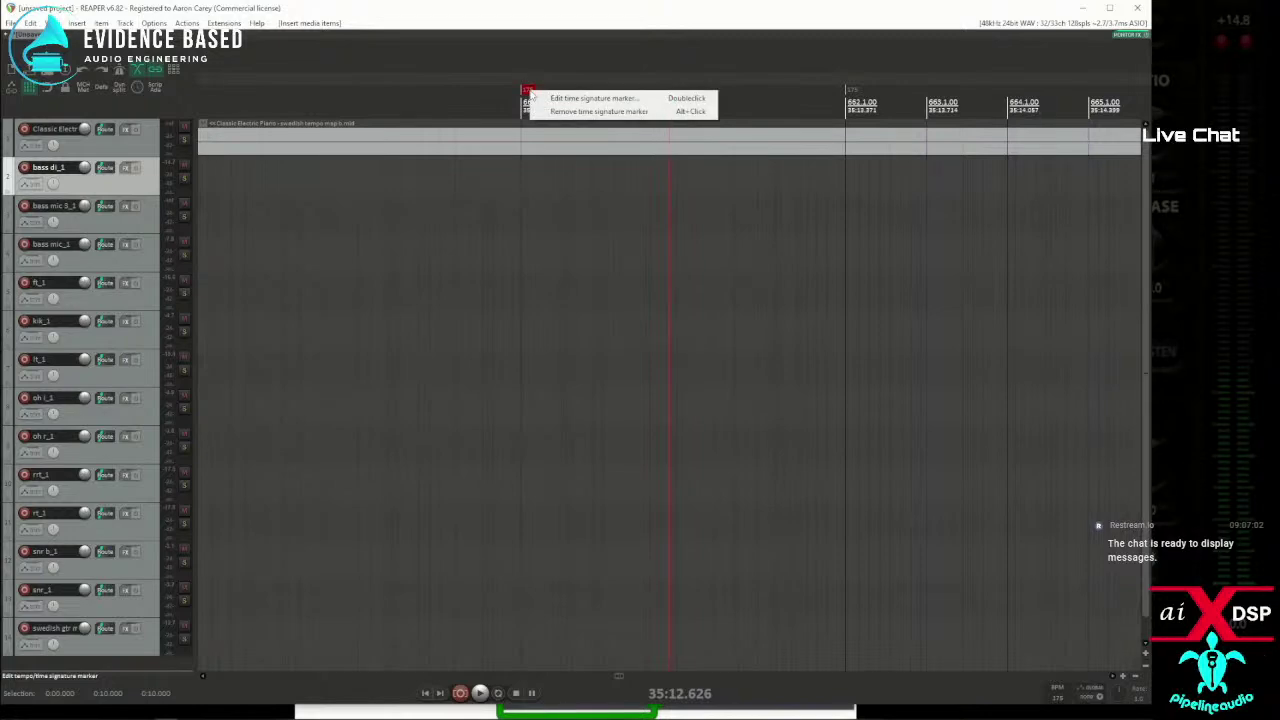
pyautogui.doubleClick(529, 93)
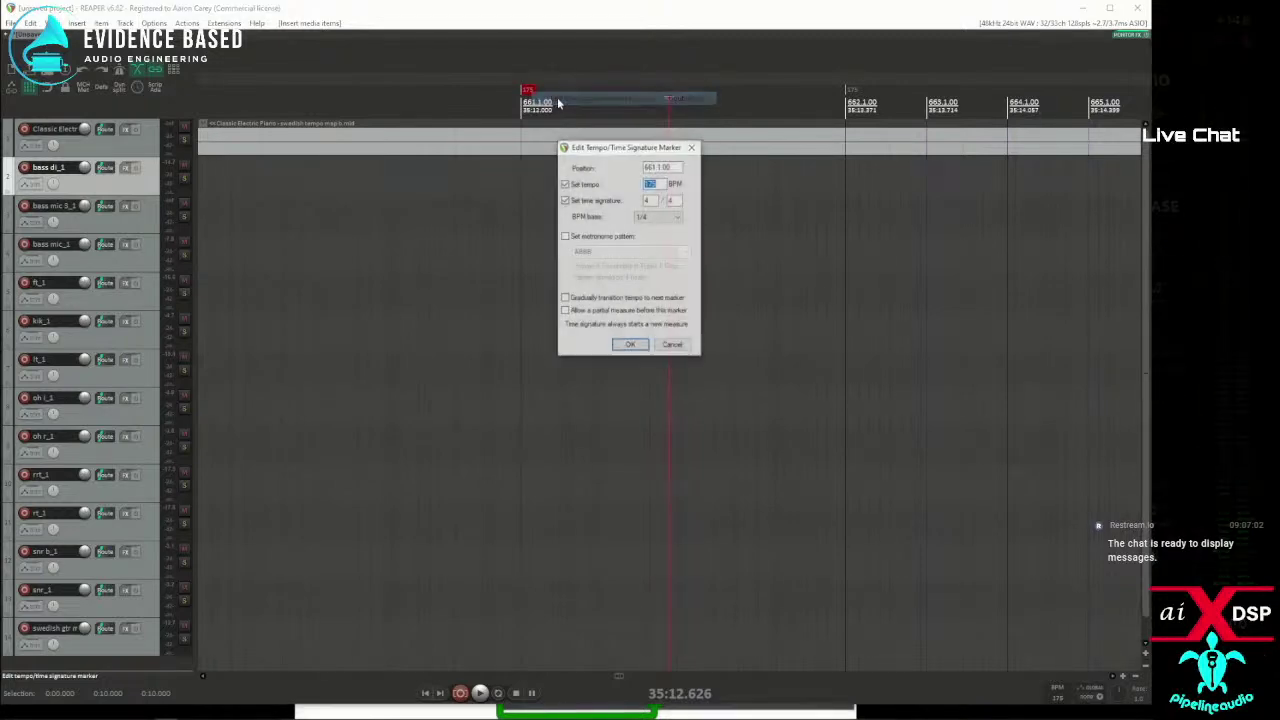
pyautogui.click(672, 345)
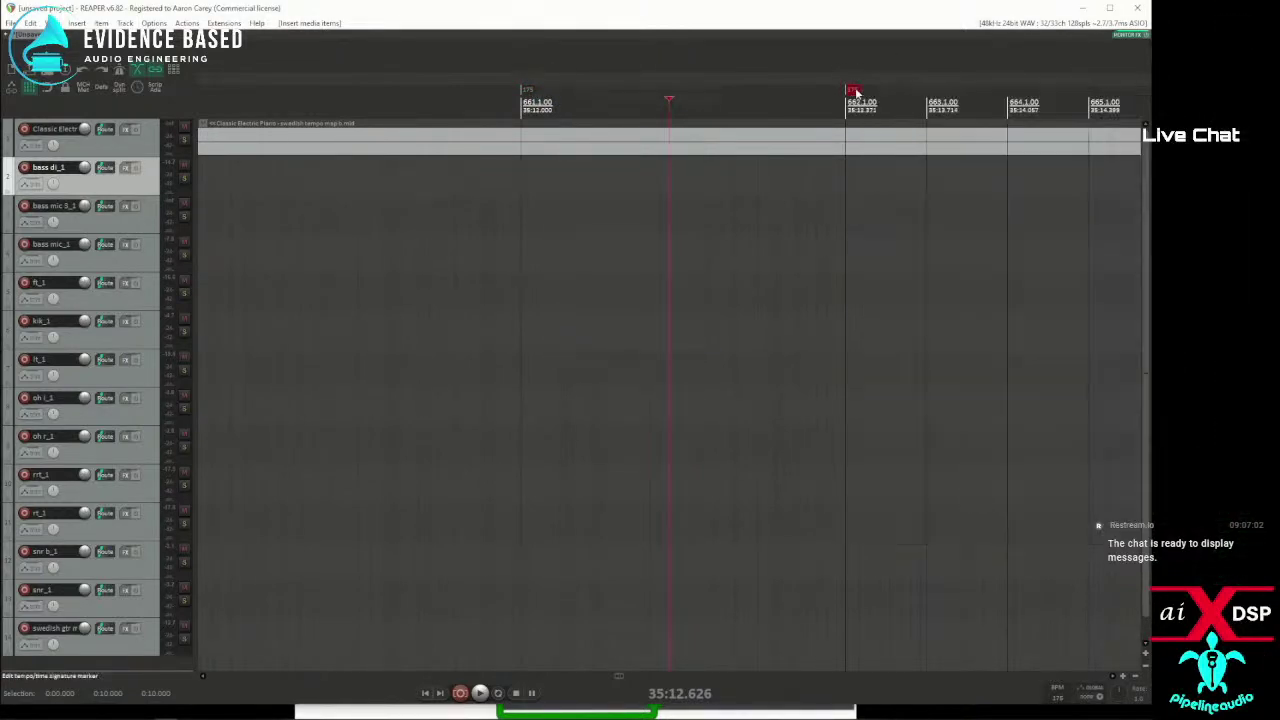
# Check the tempo and time signature settings of the imported marker at bar 662.
pyautogui.rightClick(855, 92)
pyautogui.click(885, 95)
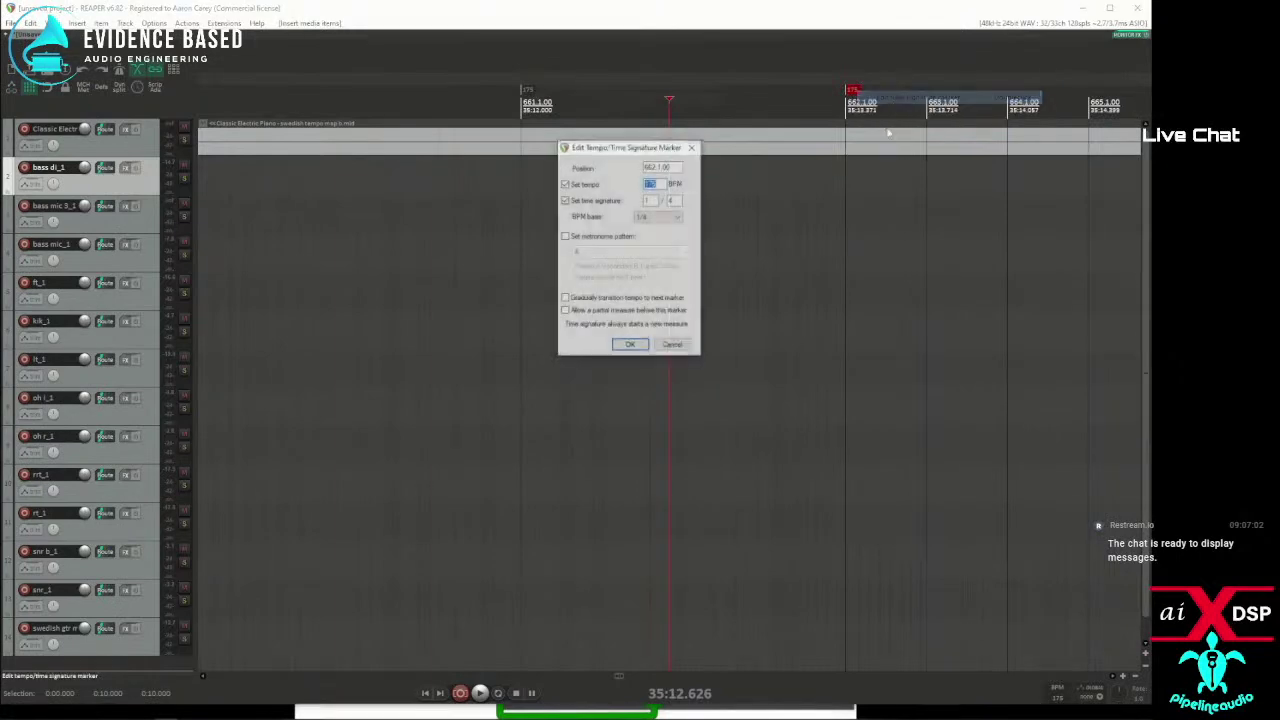
pyautogui.click(679, 345)
# Move the grouped WAV items along the timeline so that they start at the imported tempo marker at bar 661.
pyautogui.scroll(-5, 766, 286)
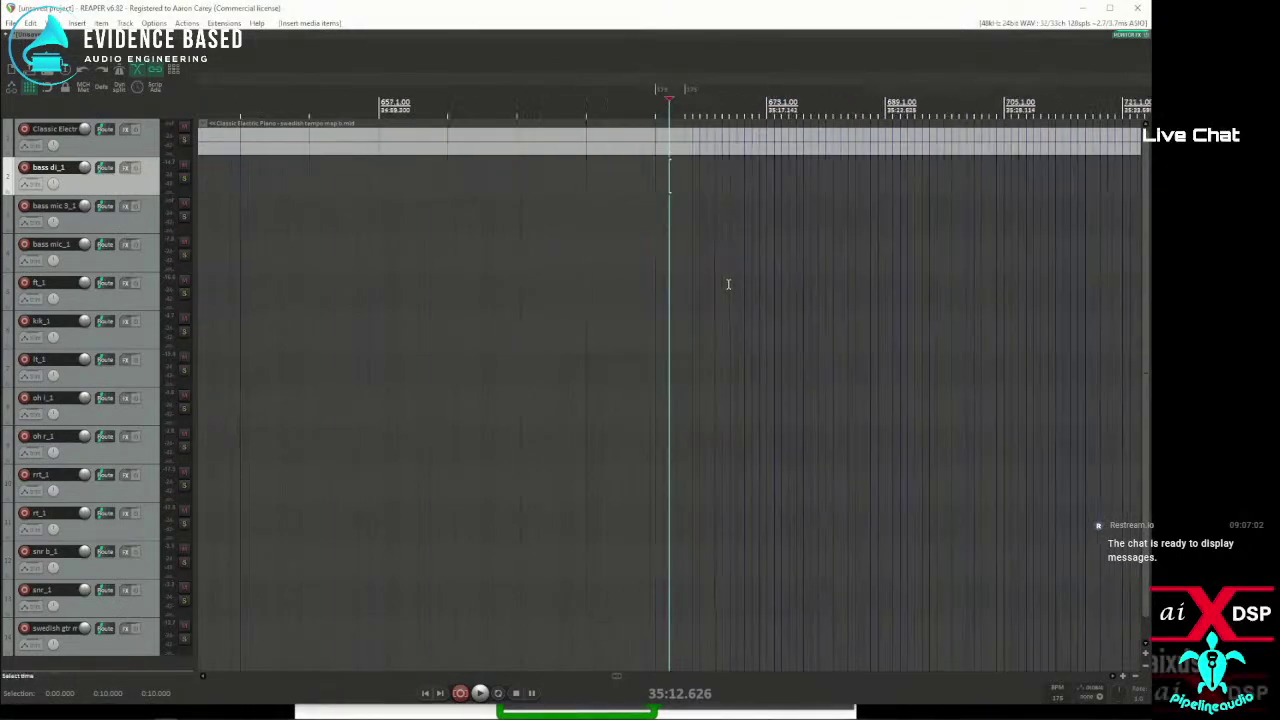
pyautogui.scroll(-6, 679, 296)
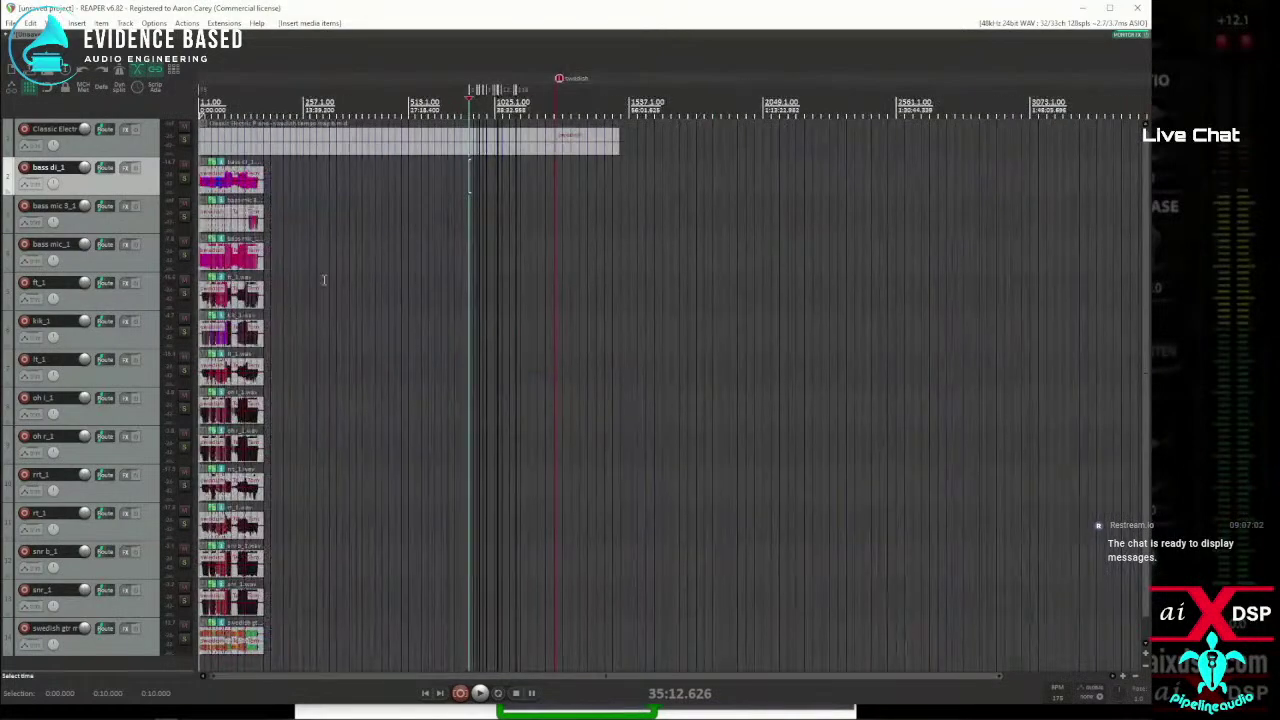
pyautogui.moveTo(228, 178); pyautogui.dragTo(513, 180)
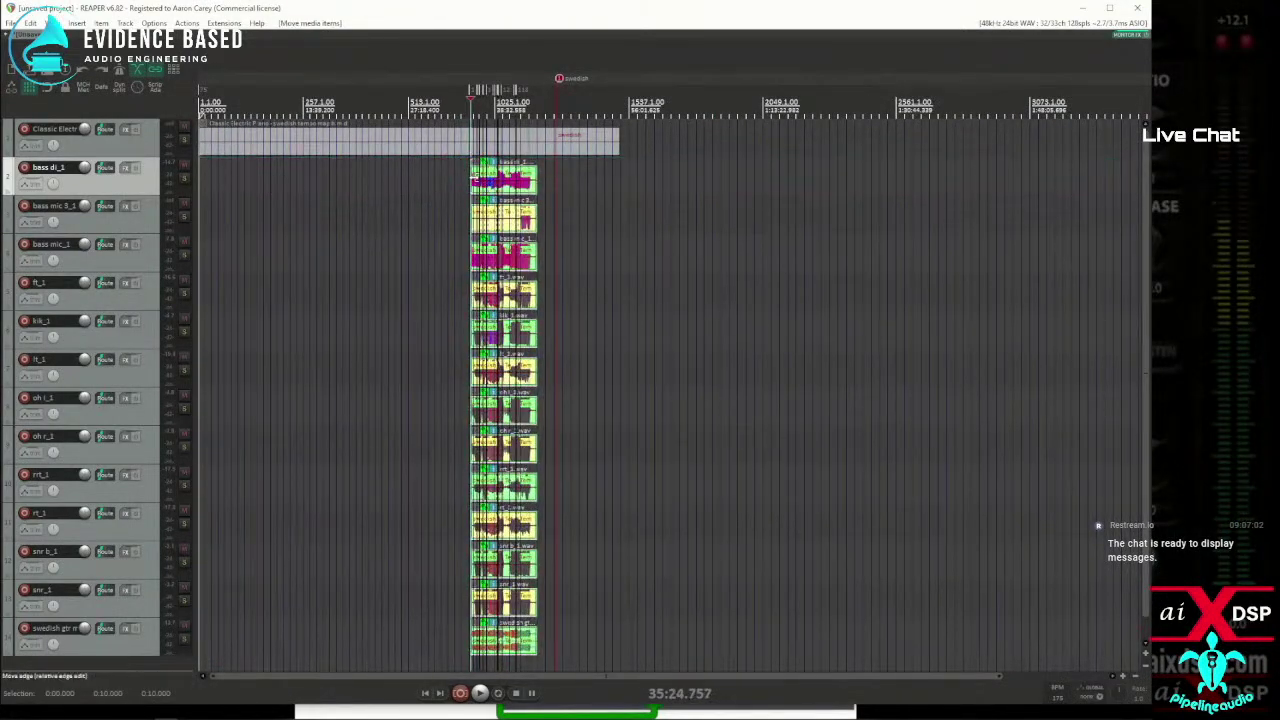
pyautogui.scroll(5, 480, 196)
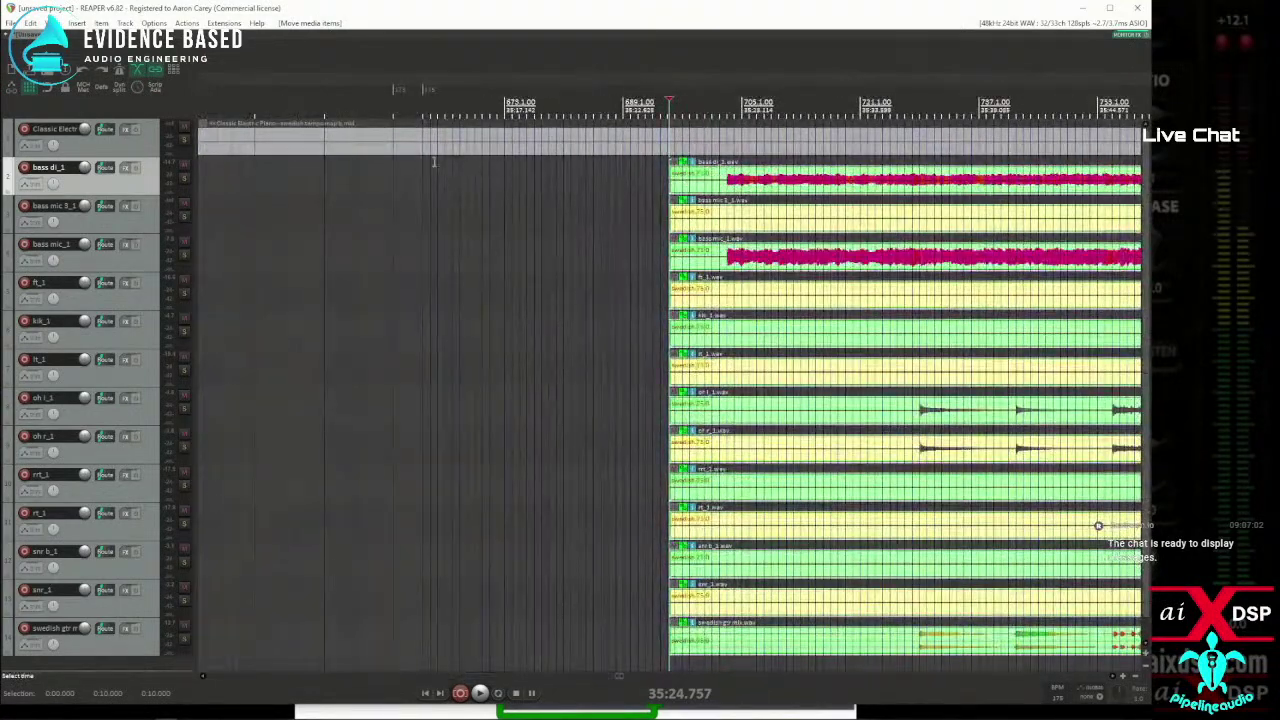
pyautogui.moveTo(752, 178); pyautogui.dragTo(486, 180)
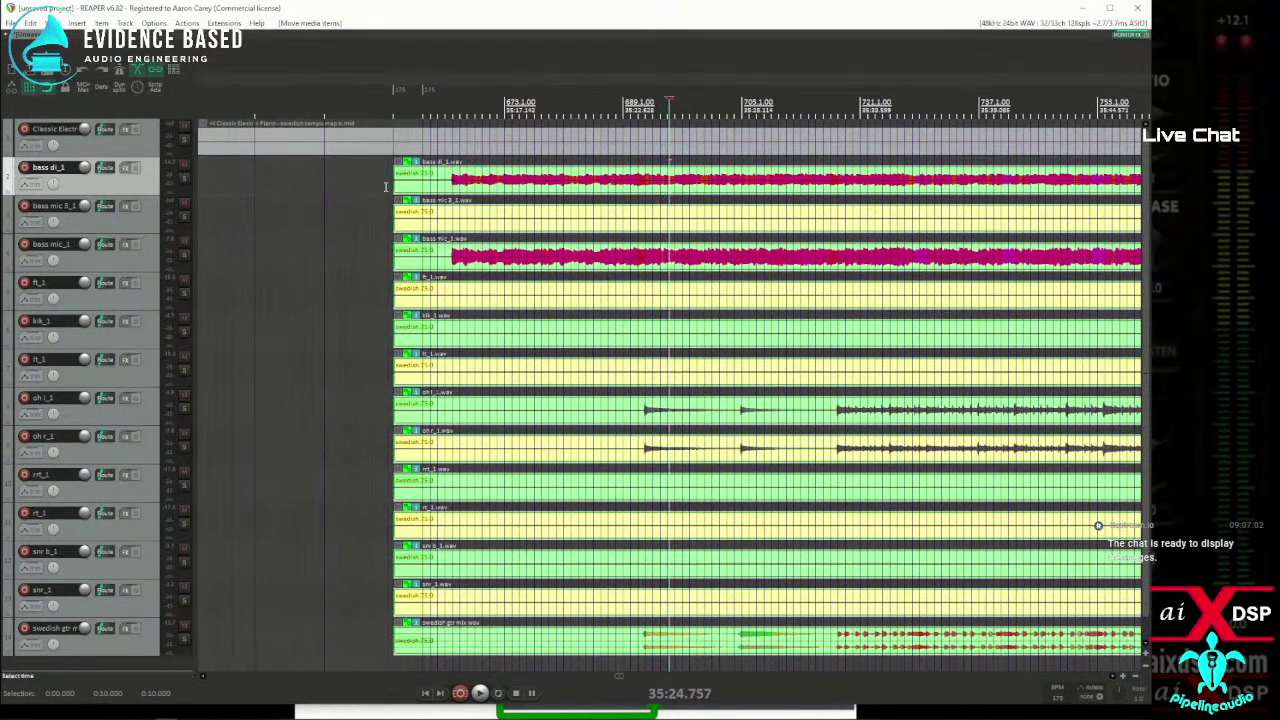
pyautogui.hotkey('ctrl', 'z')
# Shift the grouped items until their embedded 170 and 175 tempo markers line up with the imported tempo markers near bar 833.
pyautogui.click(1013, 186)
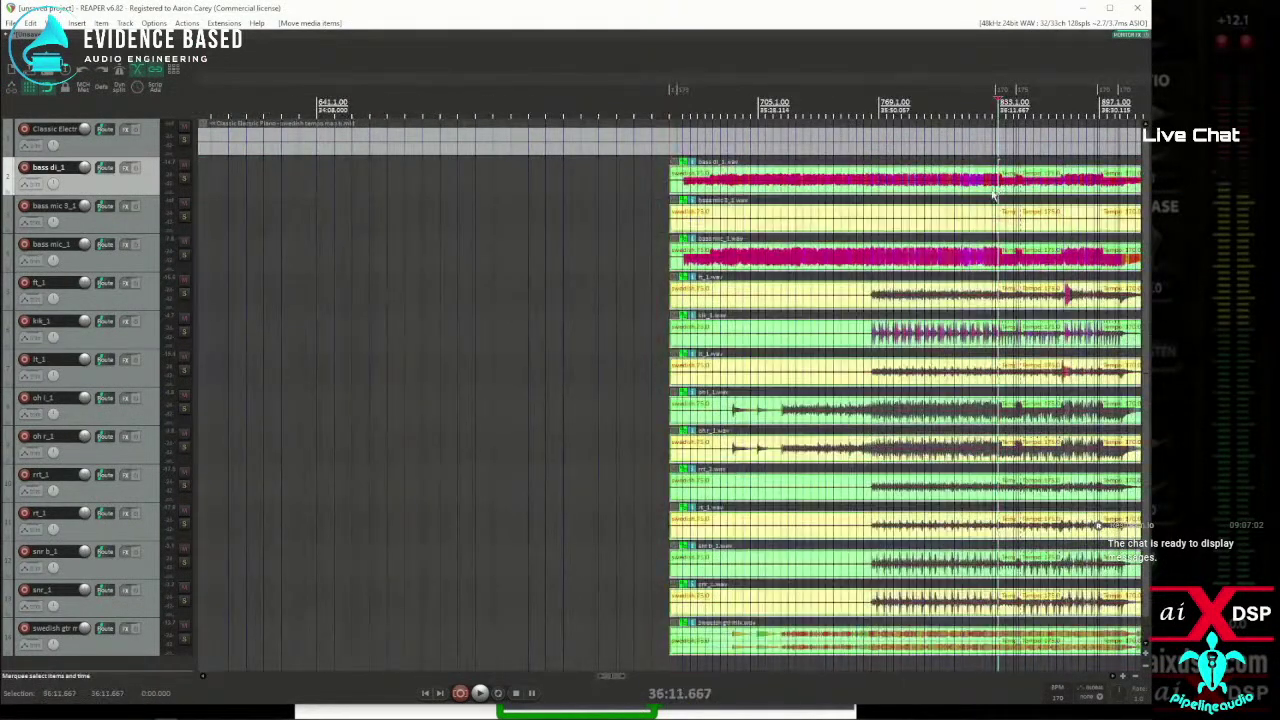
pyautogui.scroll(5, 1013, 186)
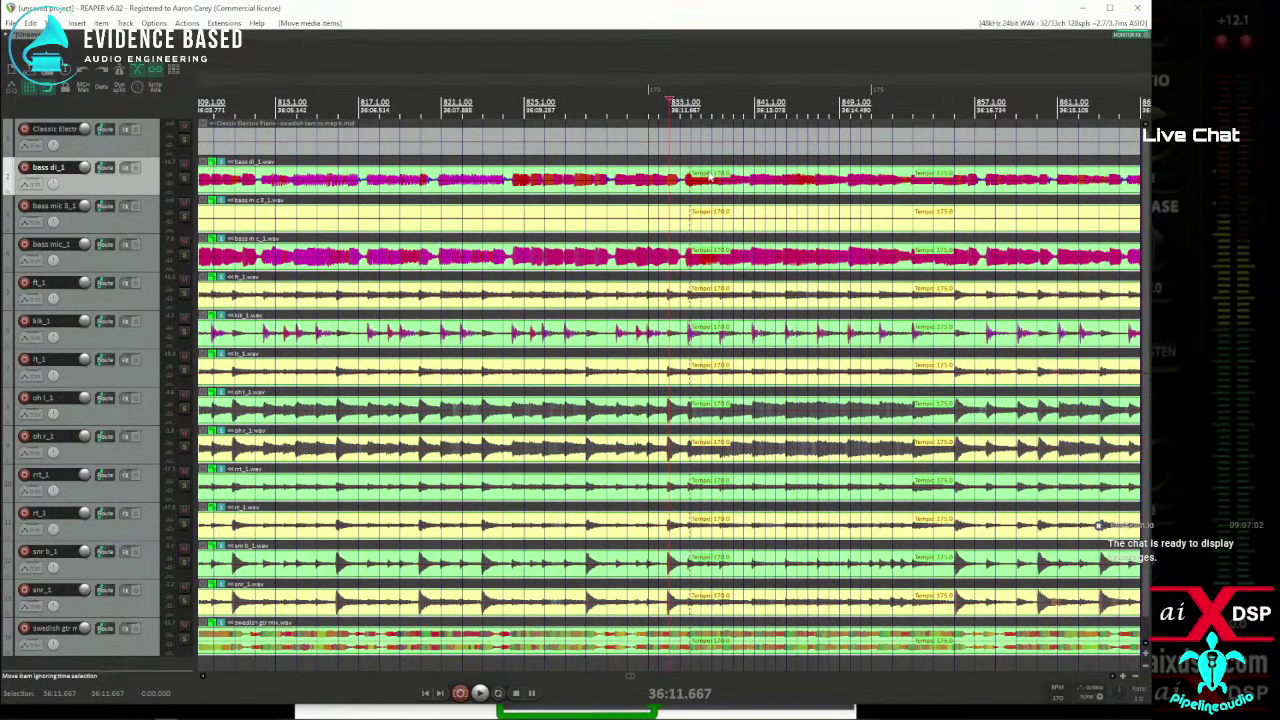
pyautogui.moveTo(710, 181); pyautogui.dragTo(665, 186)
pyautogui.scroll(-4, 665, 186)
pyautogui.scroll(-4, 484, 193)
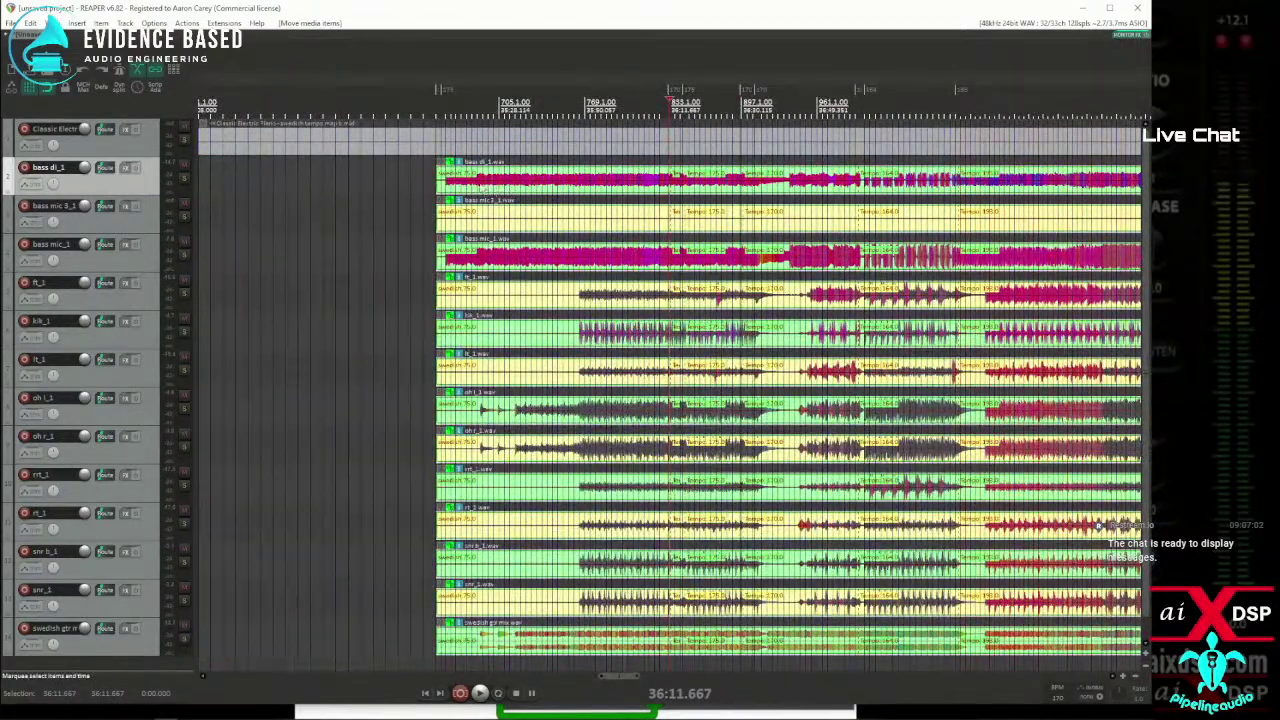
pyautogui.moveTo(465, 175)
pyautogui.mouseDown()
pyautogui.moveTo(438, 176)
pyautogui.moveTo(453, 176)
pyautogui.mouseUp()
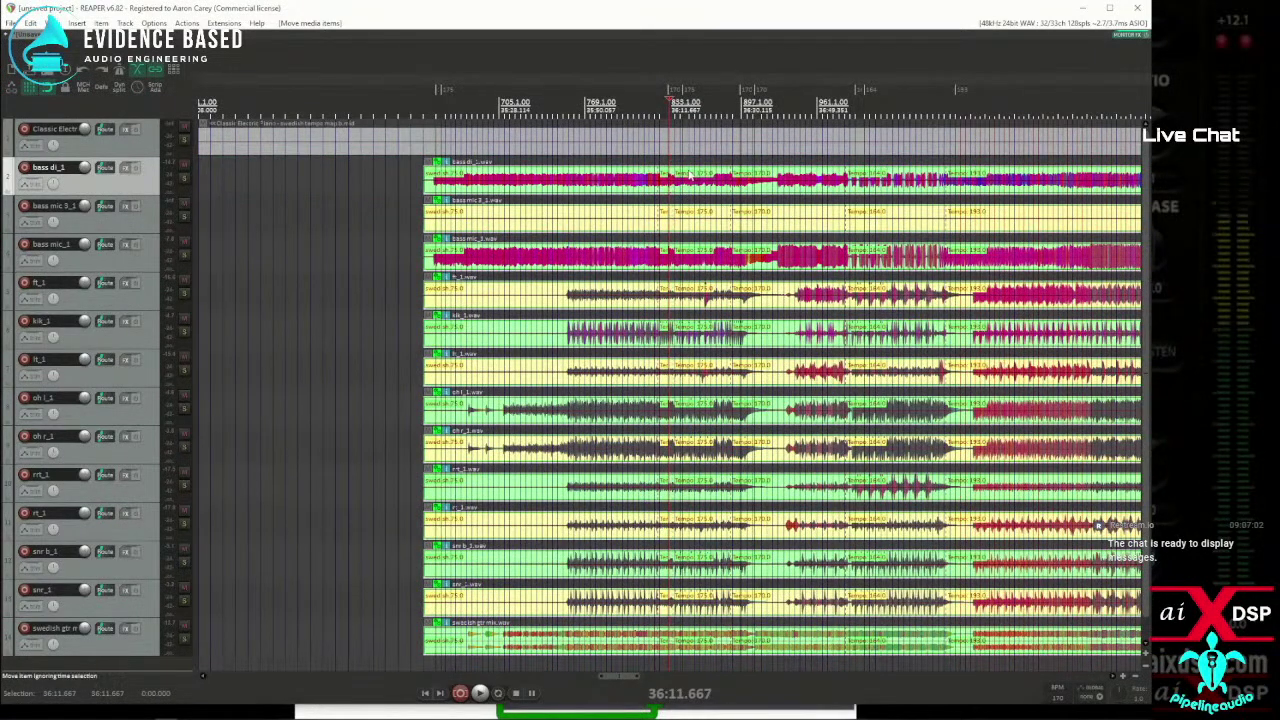
pyautogui.scroll(6, 689, 175)
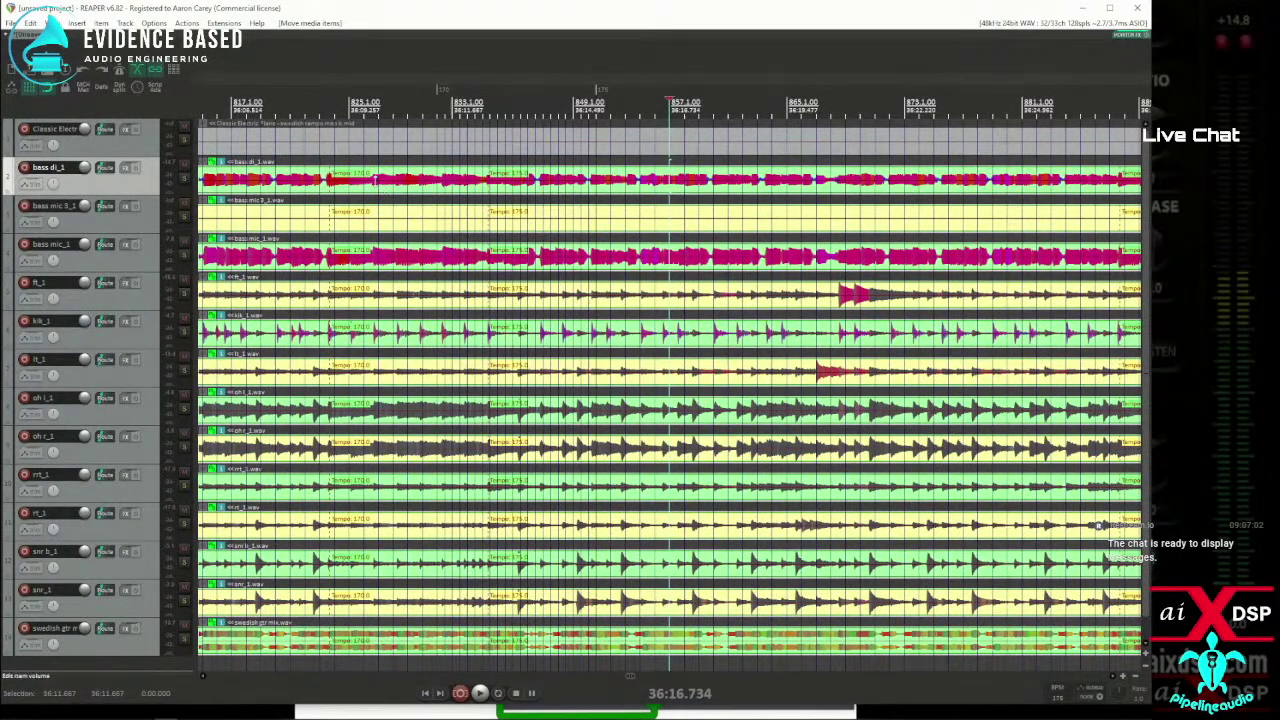
pyautogui.moveTo(368, 176); pyautogui.dragTo(483, 173)
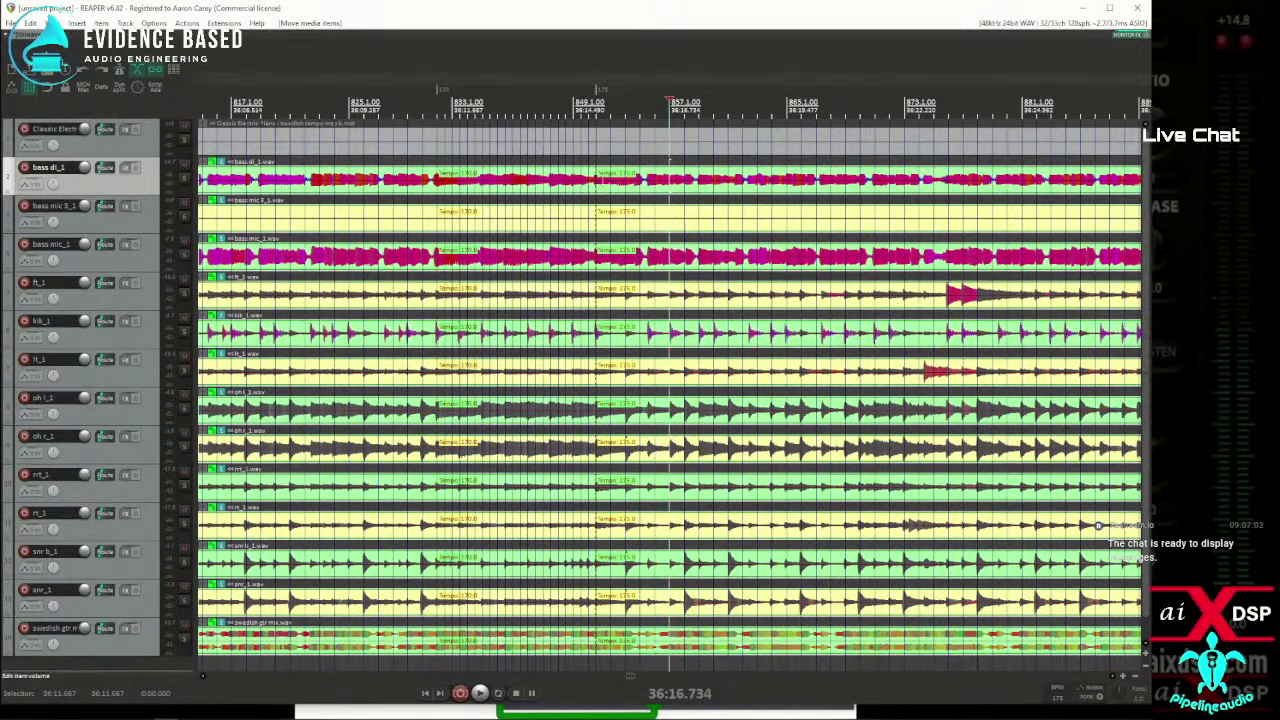
# Examine how the grouped items' embedded tempo markers line up with the imported tempo markers around bar 895.
pyautogui.scroll(2, 810, 196)
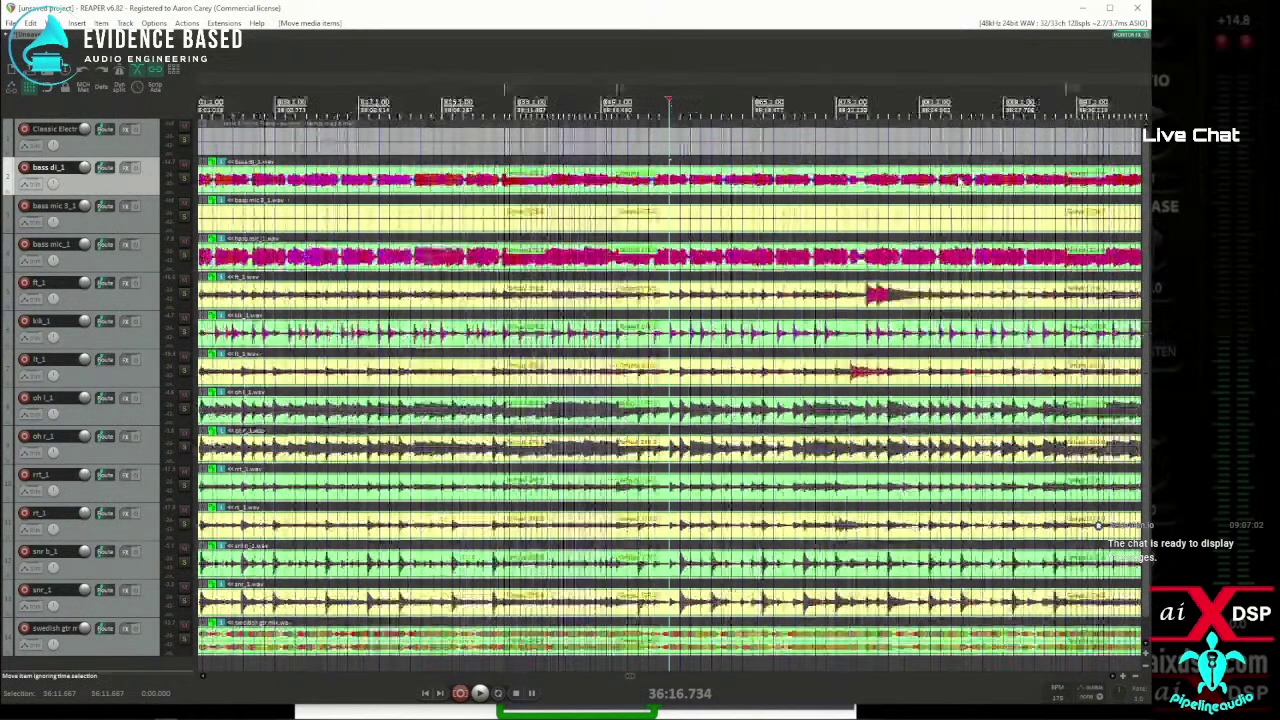
pyautogui.scroll(2, 1036, 196)
pyautogui.scroll(3, 1036, 196)
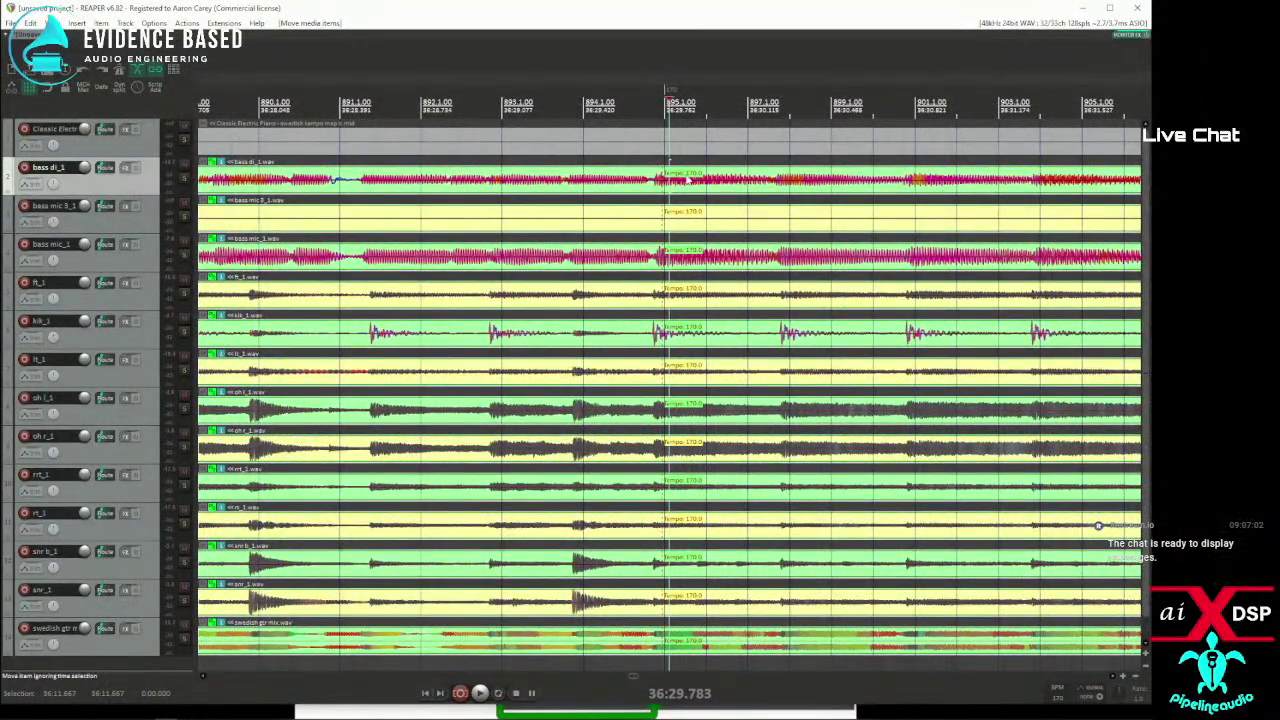
pyautogui.scroll(-6, 688, 178)
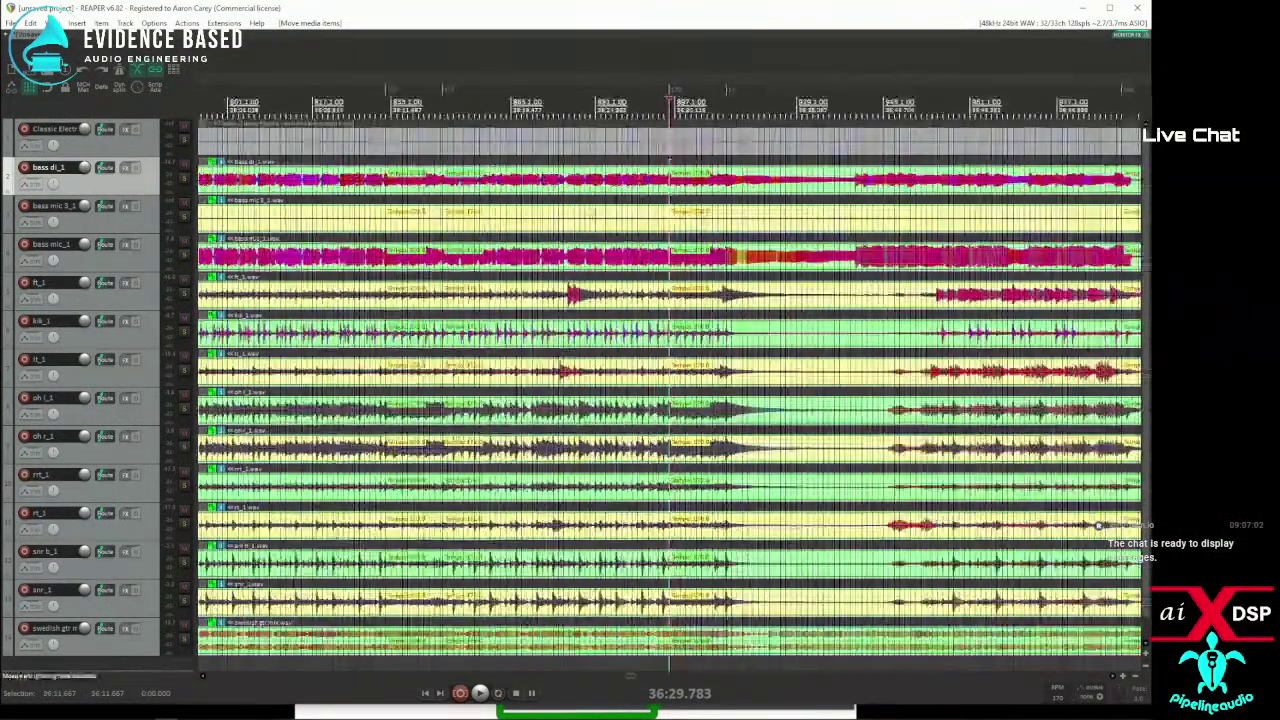
pyautogui.scroll(-4, 688, 390)
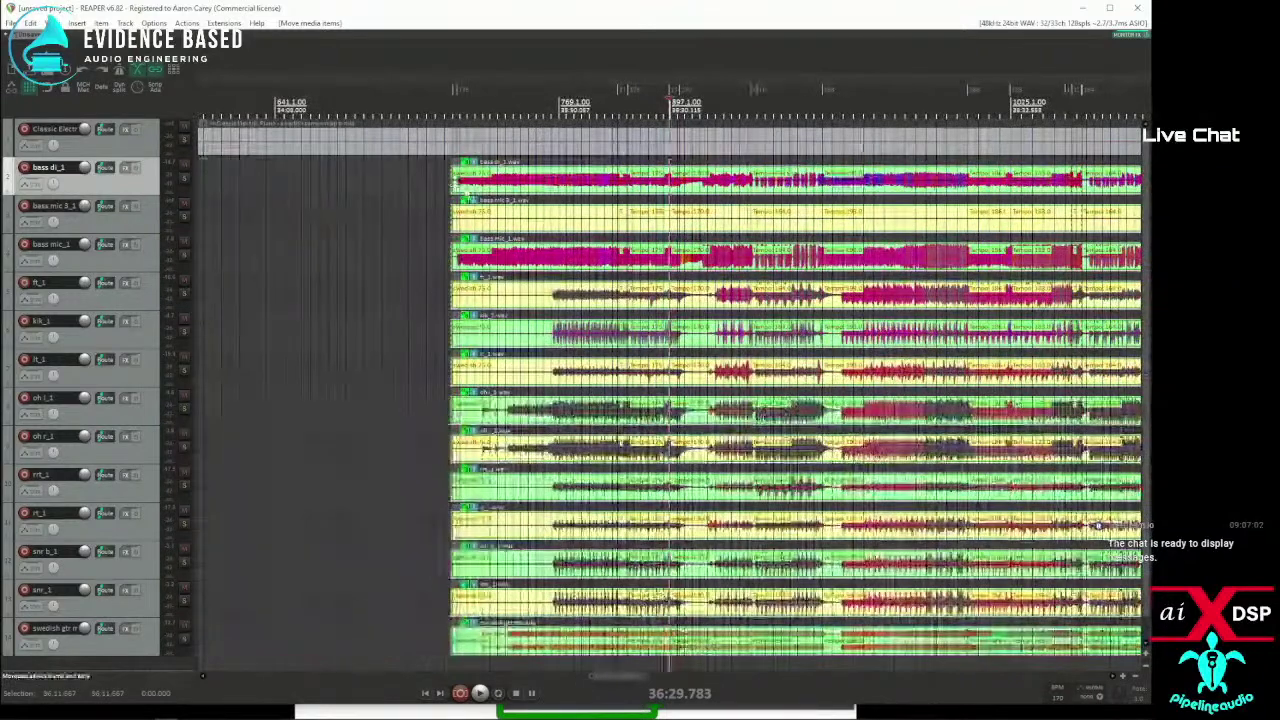
# Try shifting the grouped WAV items slightly earlier, working at their start near bar 661.
pyautogui.scroll(6, 466, 194)
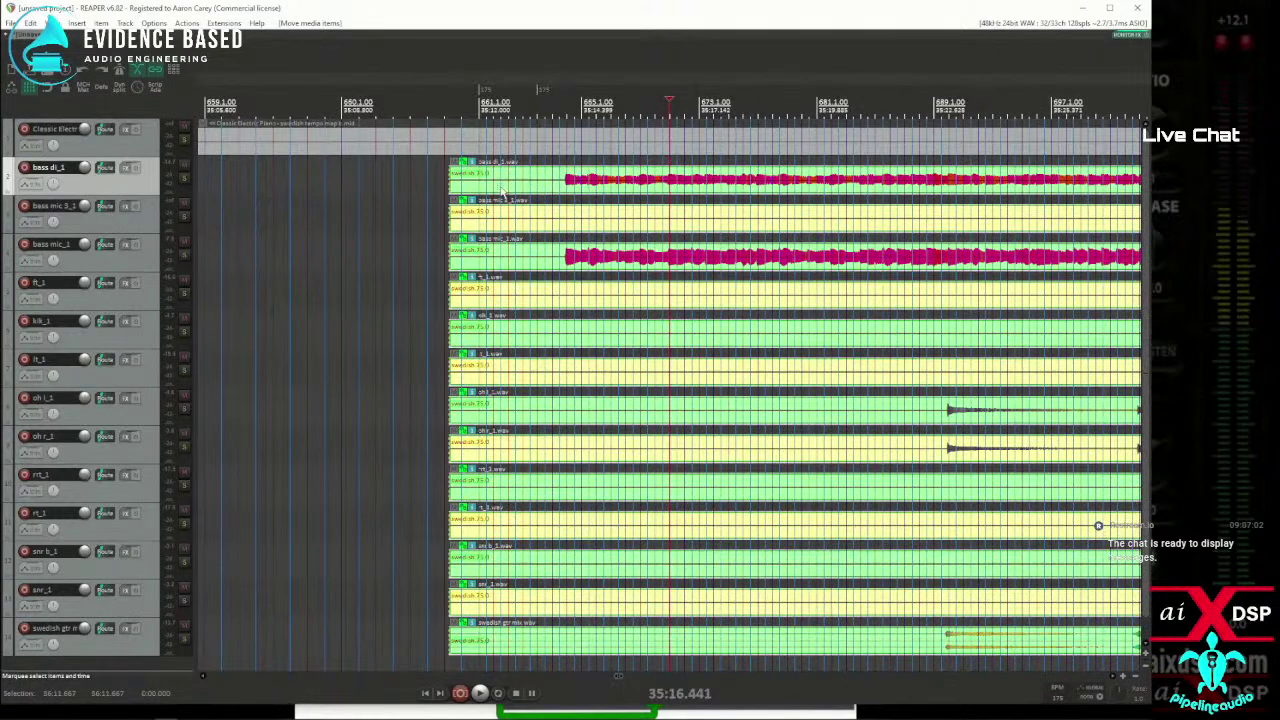
pyautogui.scroll(2, 530, 186)
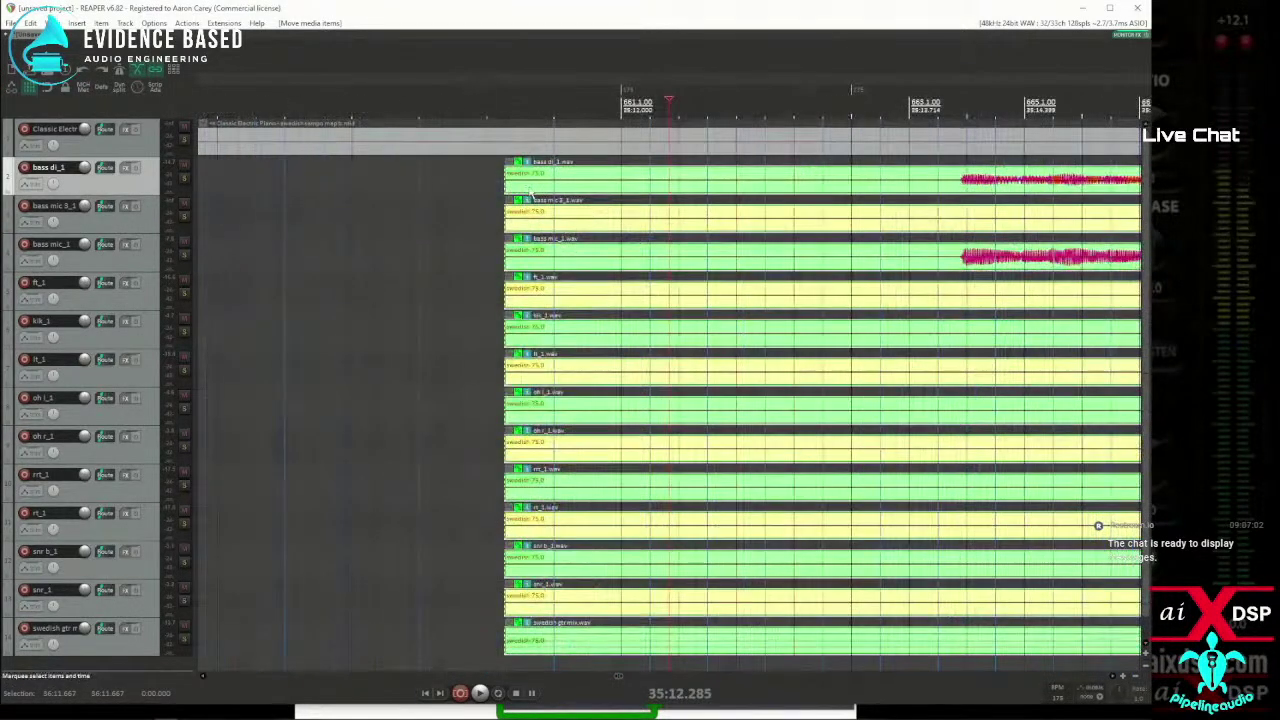
pyautogui.scroll(2, 570, 186)
pyautogui.moveTo(593, 183); pyautogui.dragTo(568, 177)
pyautogui.scroll(-5, 884, 215)
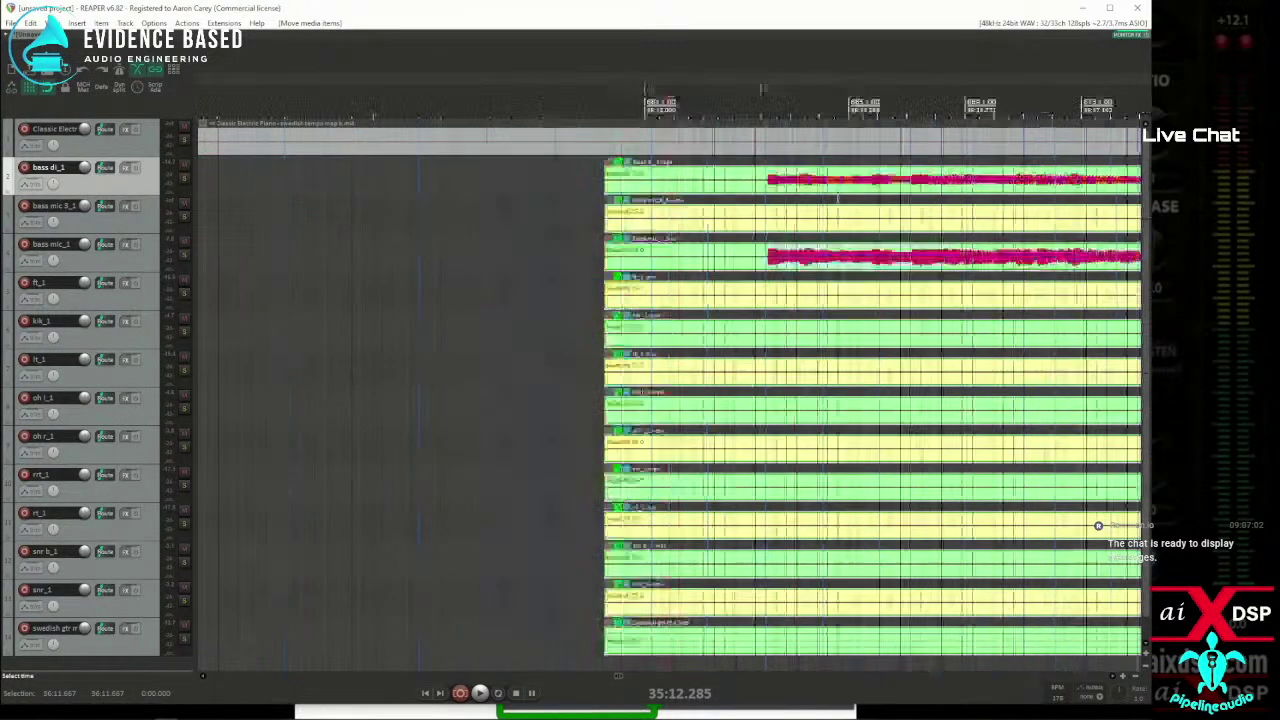
# Try moving the grouped items later to bring their embedded 170 tempo marker to the imported marker at bar 831.
pyautogui.click(985, 197)
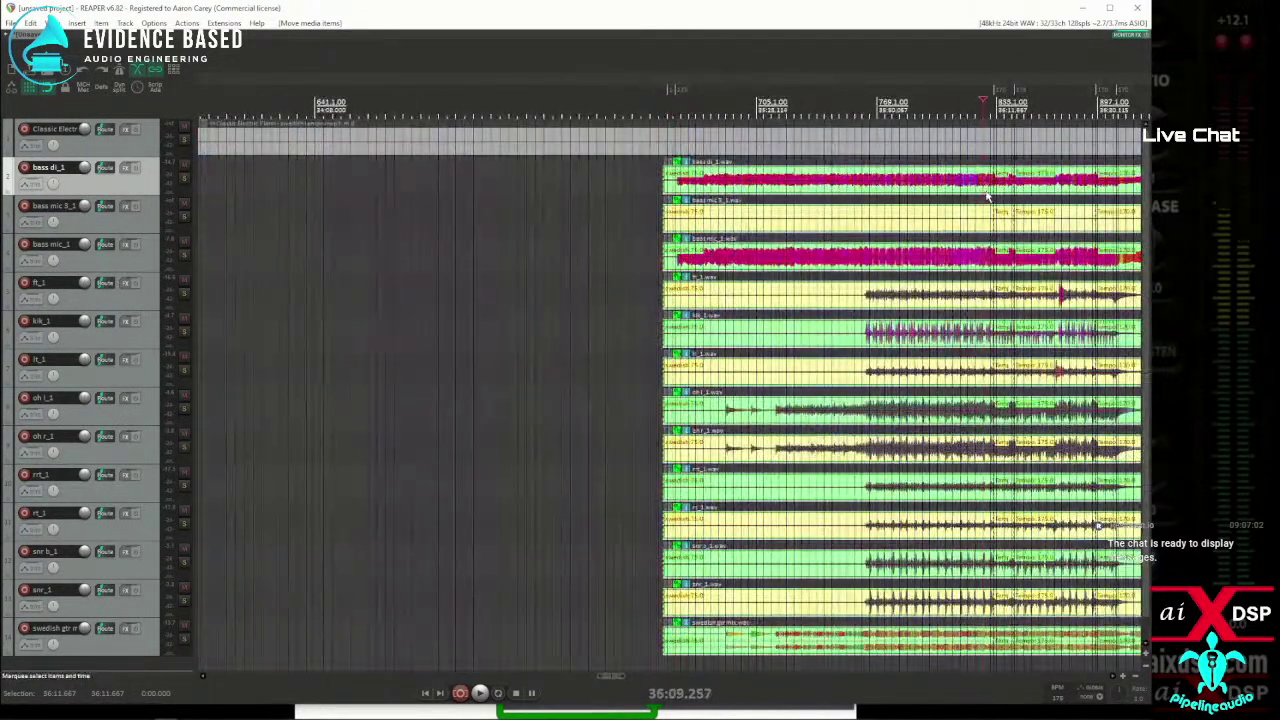
pyautogui.scroll(3, 985, 197)
pyautogui.scroll(4, 985, 197)
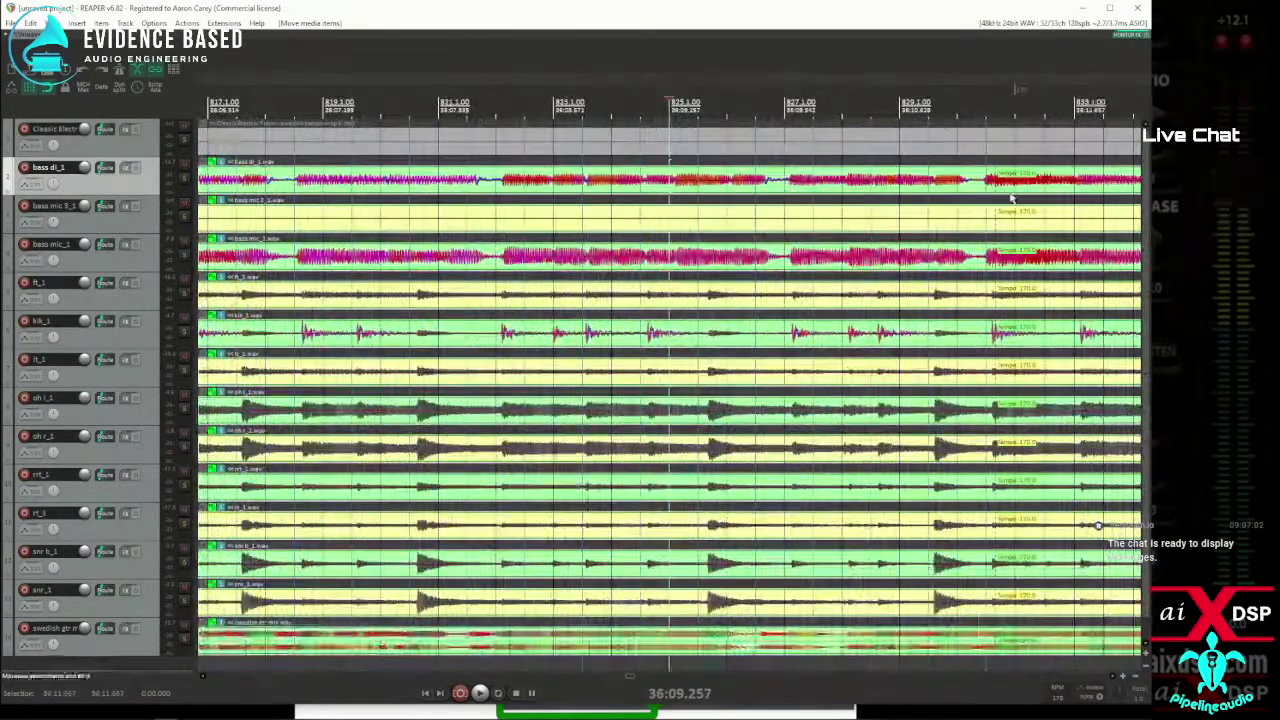
pyautogui.click(1000, 197)
pyautogui.scroll(4, 1000, 197)
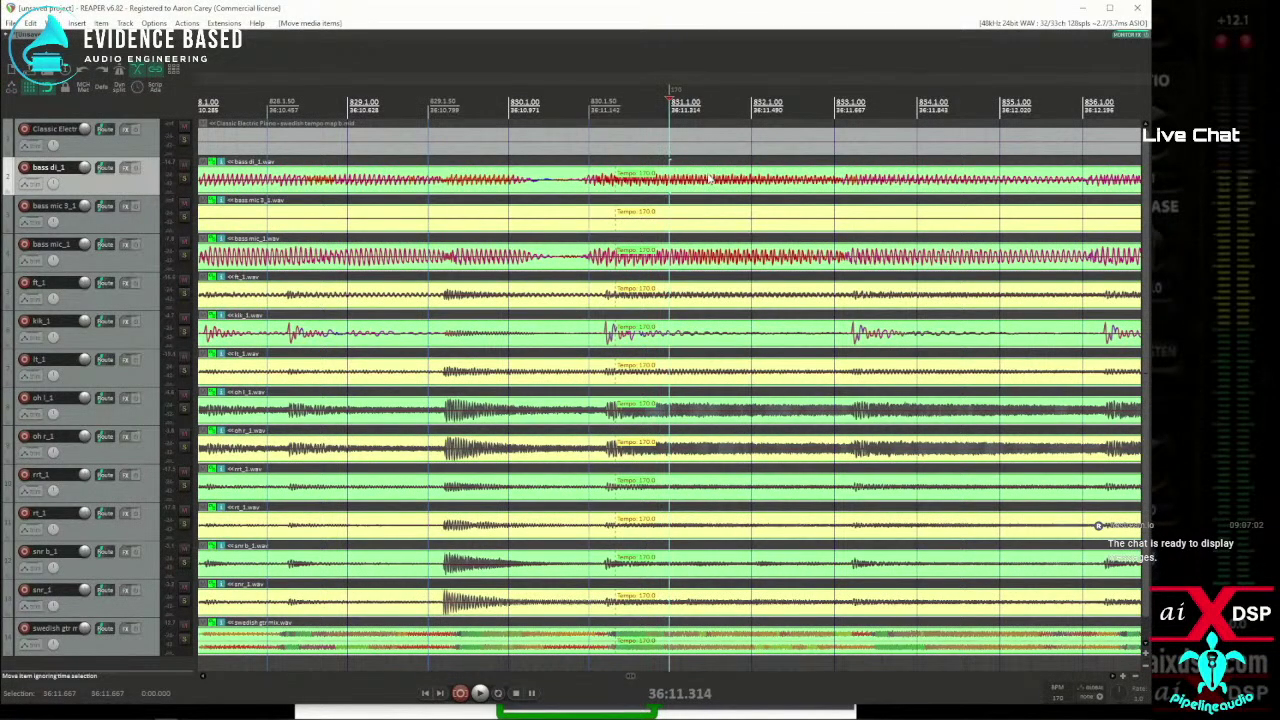
pyautogui.moveTo(707, 176); pyautogui.dragTo(786, 182)
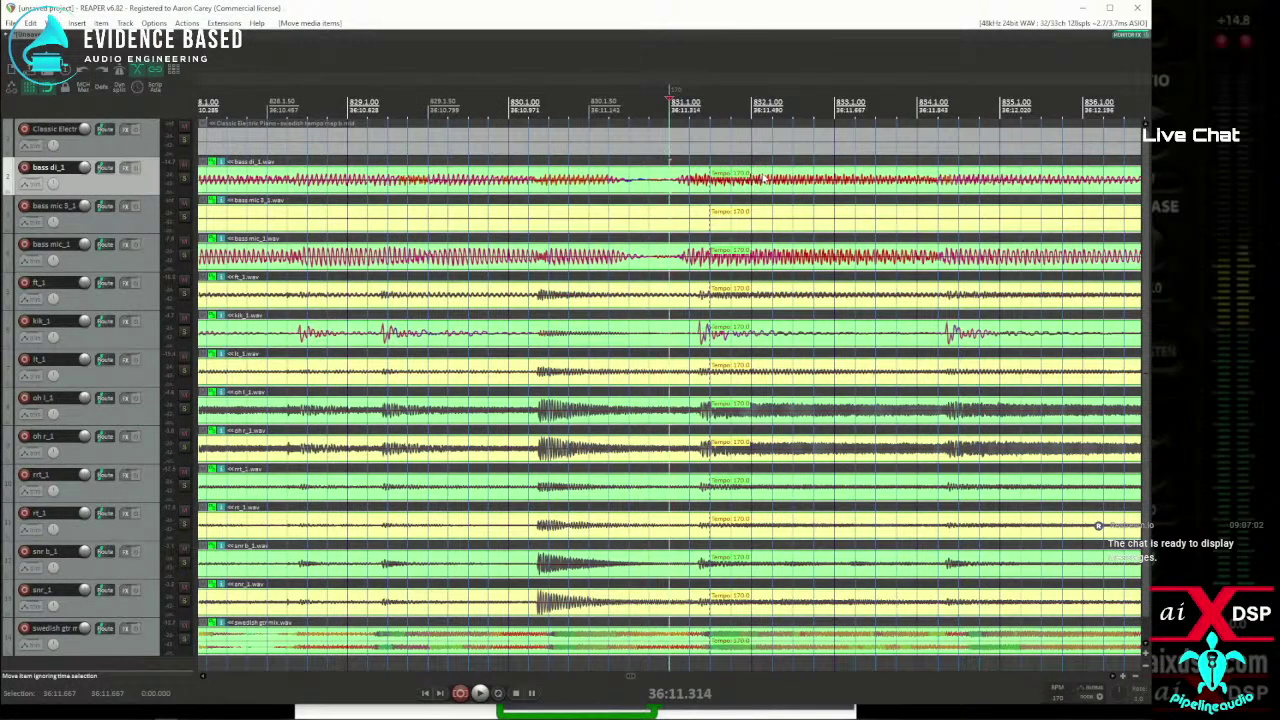
pyautogui.moveTo(762, 178)
pyautogui.mouseDown()
pyautogui.moveTo(732, 185)
pyautogui.moveTo(760, 183)
pyautogui.mouseUp()
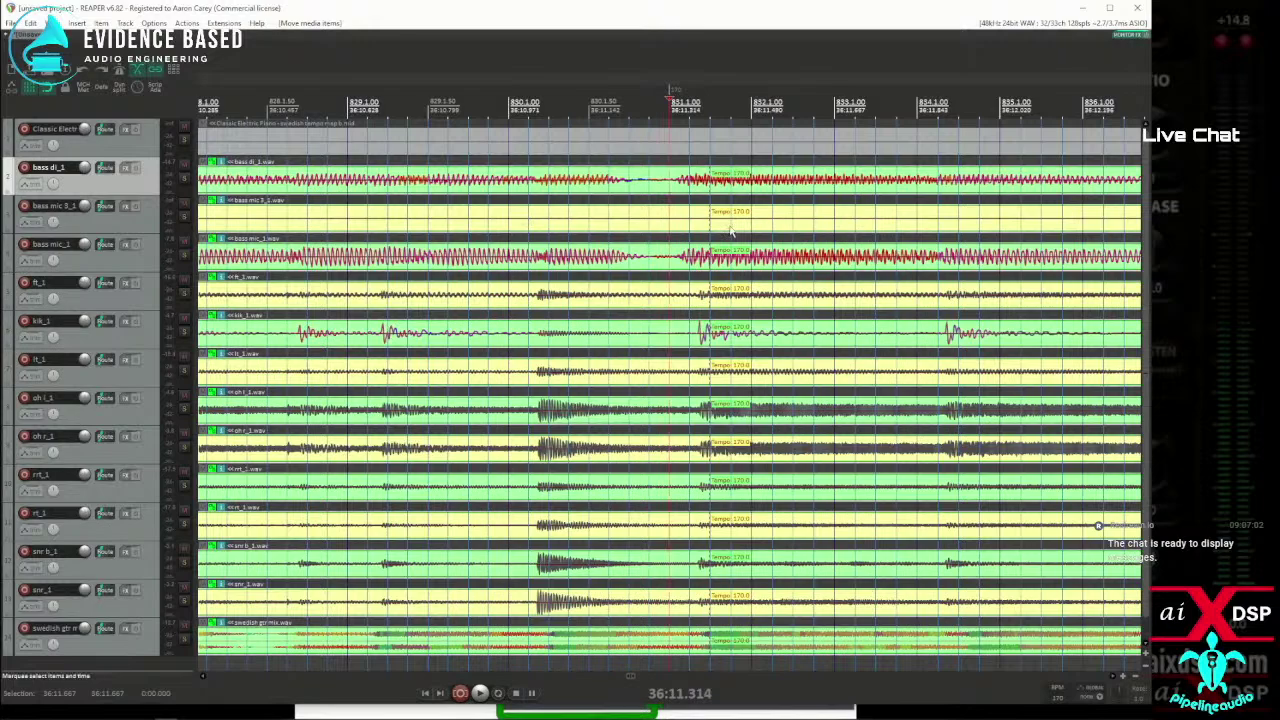
# Move the grouped items earlier so their embedded 170 tempo marker lines up exactly with the imported tempo marker at bar 831.
pyautogui.scroll(-10, 651, 229)
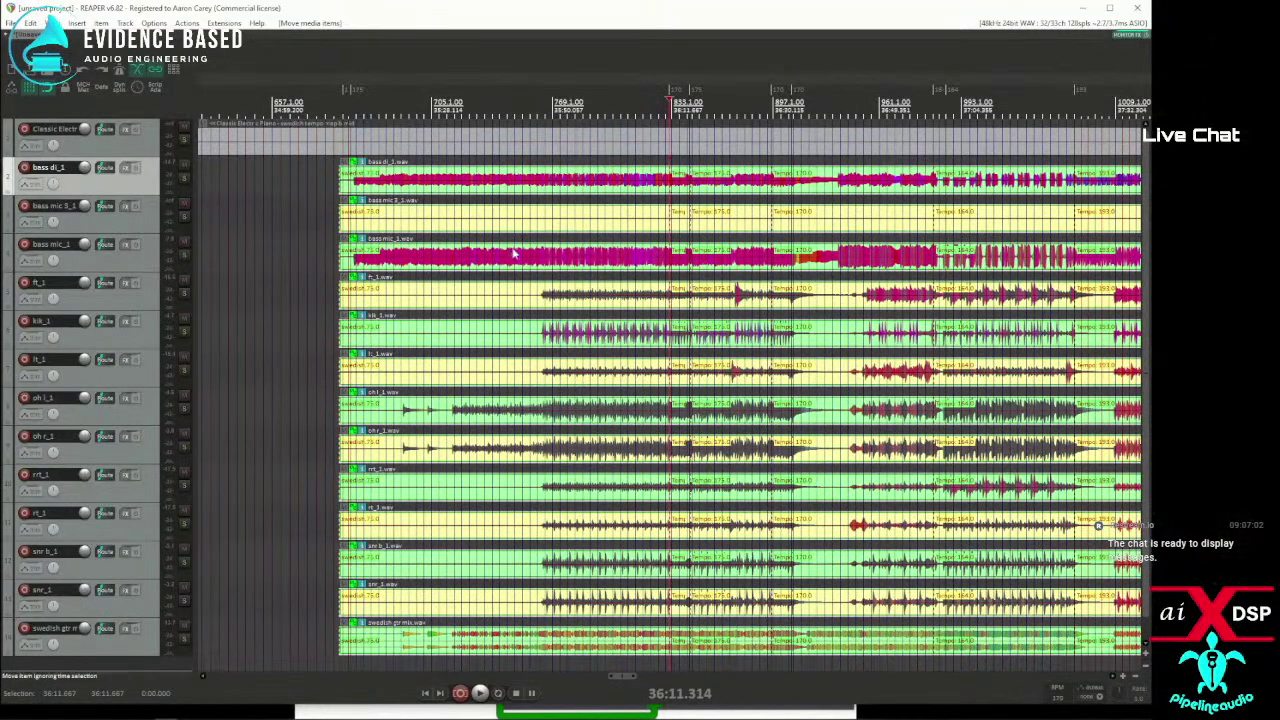
pyautogui.click(360, 191)
pyautogui.scroll(5, 363, 191)
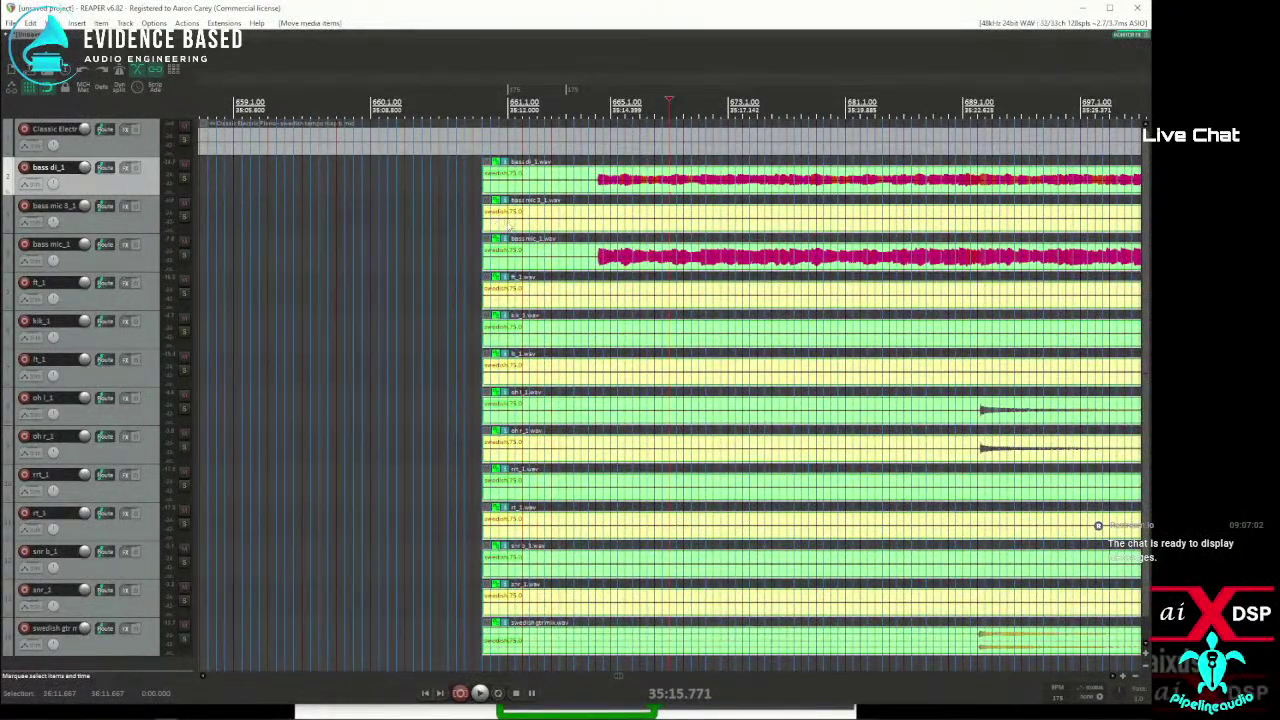
pyautogui.scroll(-6, 590, 213)
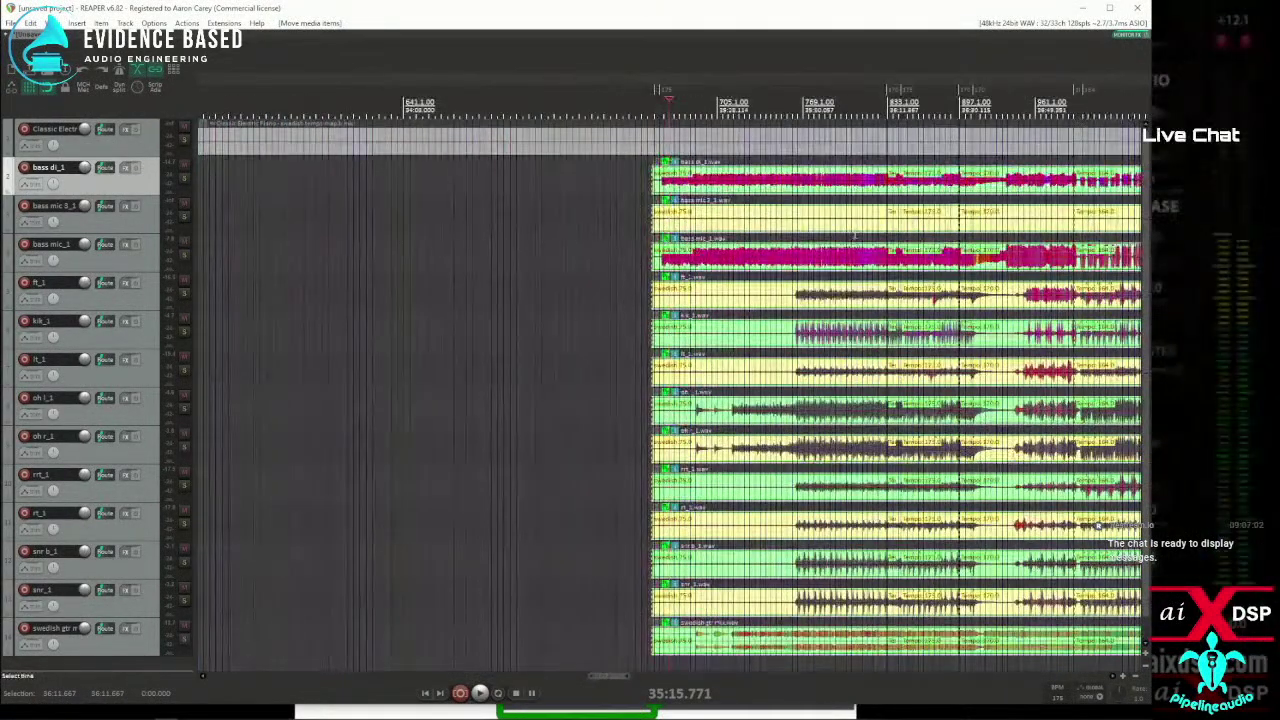
pyautogui.click(938, 197)
pyautogui.scroll(3, 938, 197)
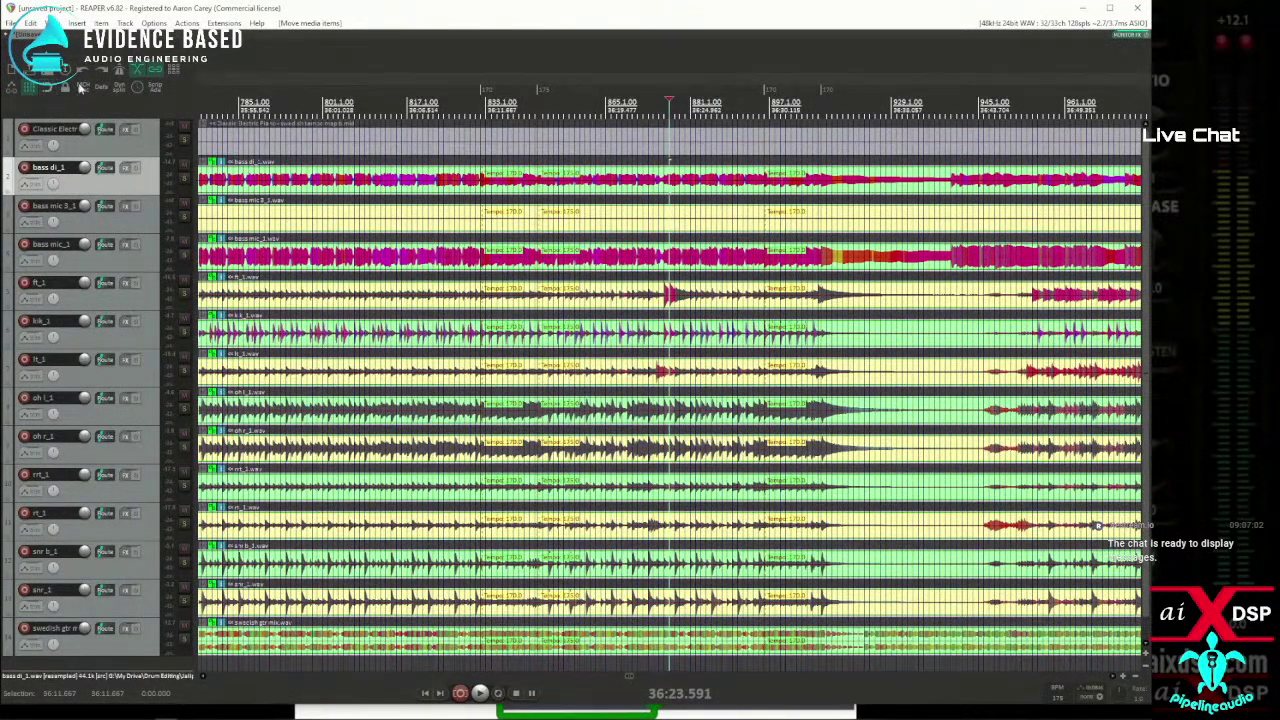
pyautogui.click(503, 199)
pyautogui.scroll(3, 531, 199)
pyautogui.scroll(3, 531, 199)
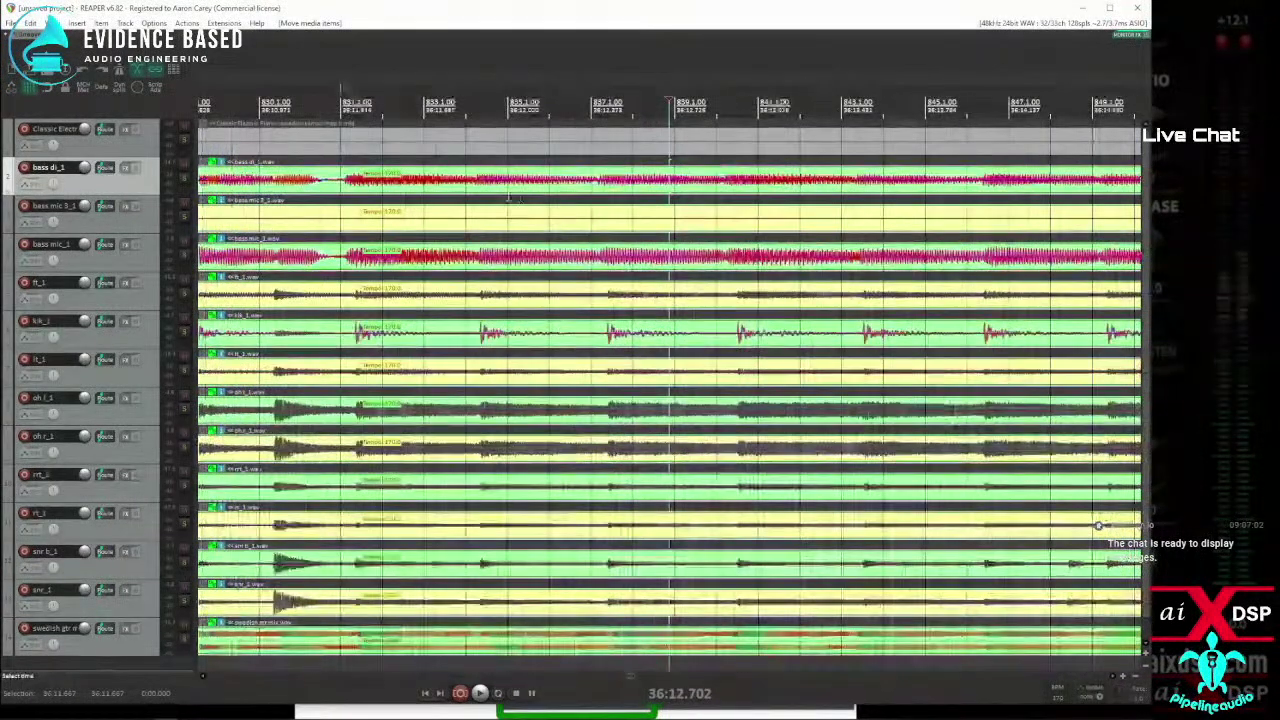
pyautogui.moveTo(420, 178); pyautogui.dragTo(399, 179)
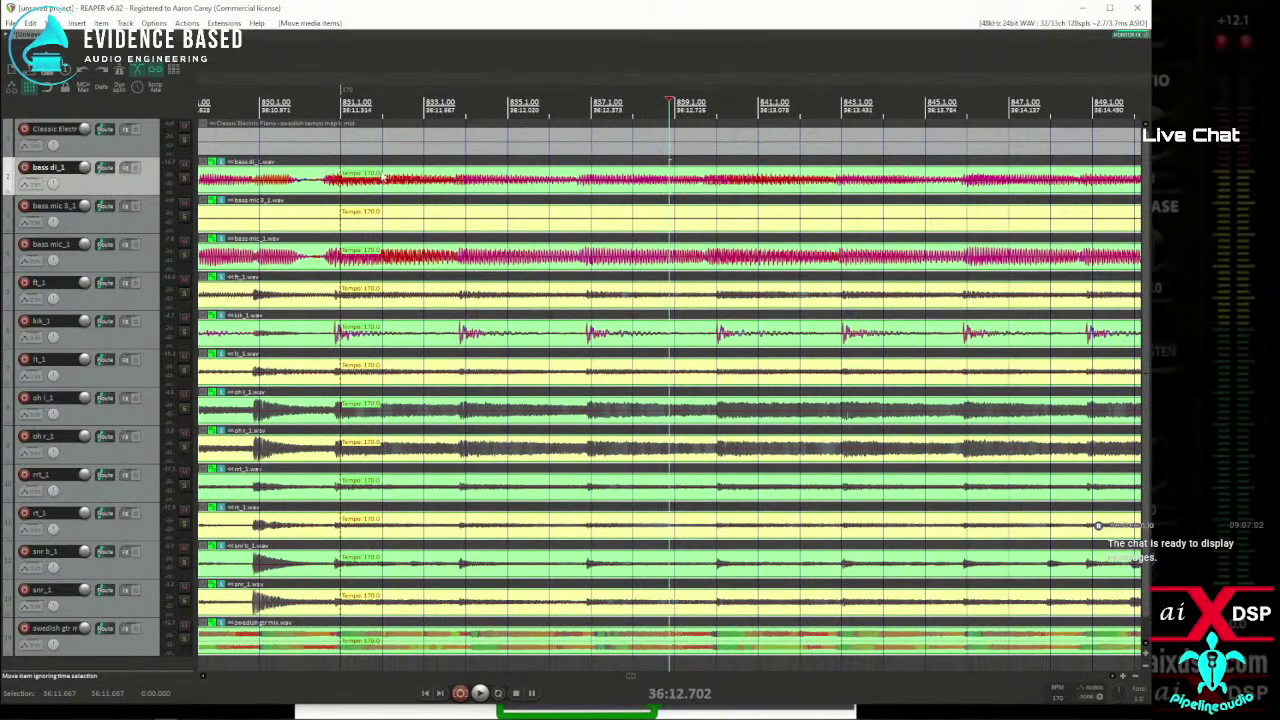
pyautogui.moveTo(383, 180); pyautogui.dragTo(396, 181)
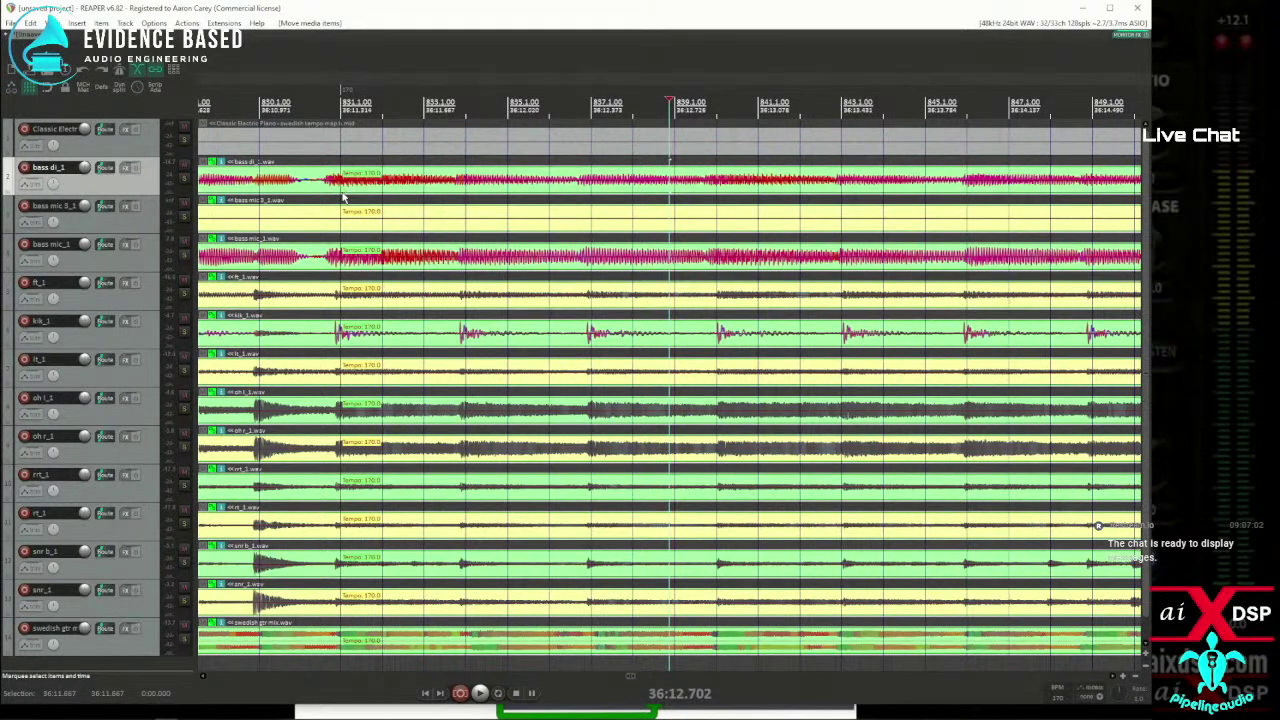
# Check the alignment of the embedded and imported tempo markers from bar 831 through bar 895 to bar 989.
pyautogui.scroll(-4, 989, 215)
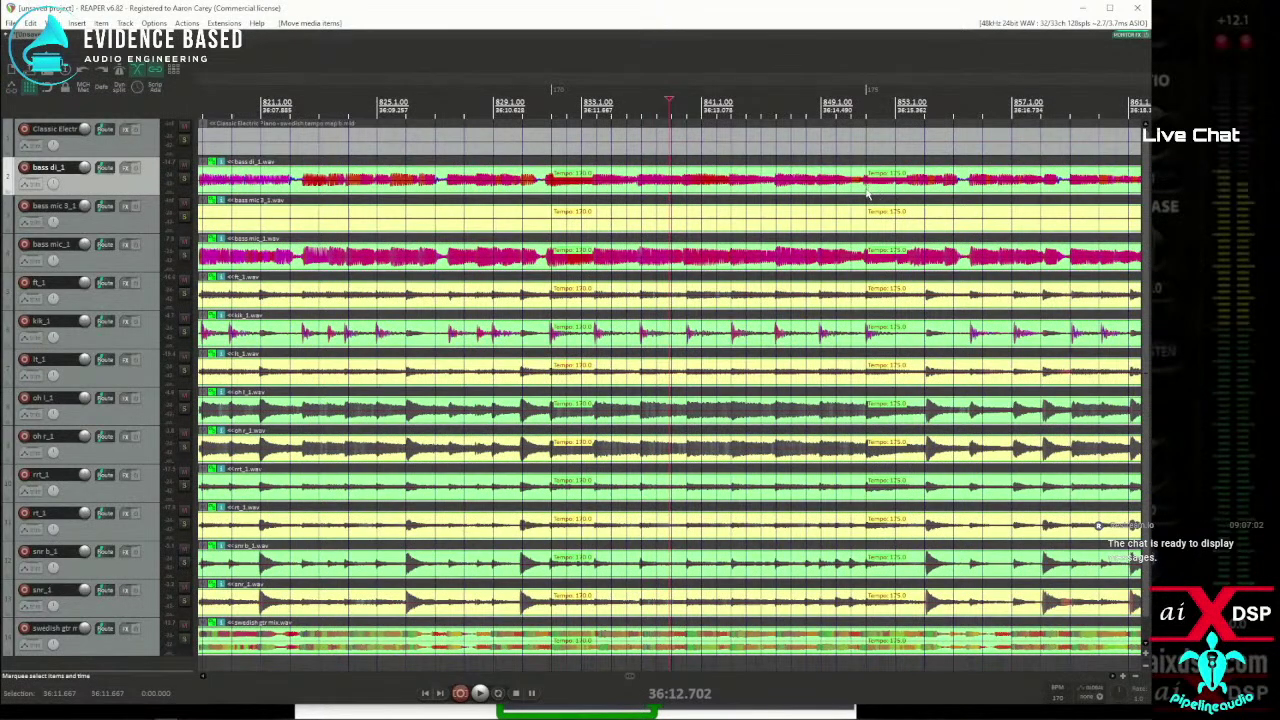
pyautogui.scroll(-4, 868, 195)
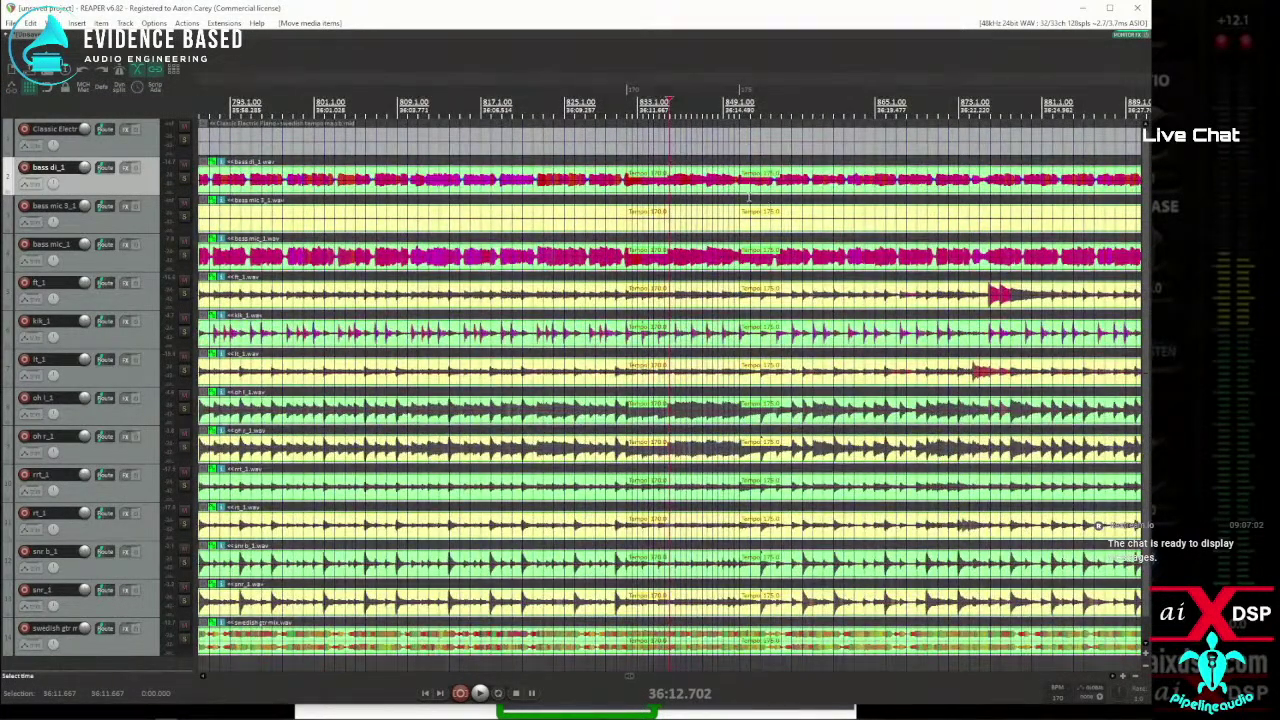
pyautogui.scroll(-4, 882, 196)
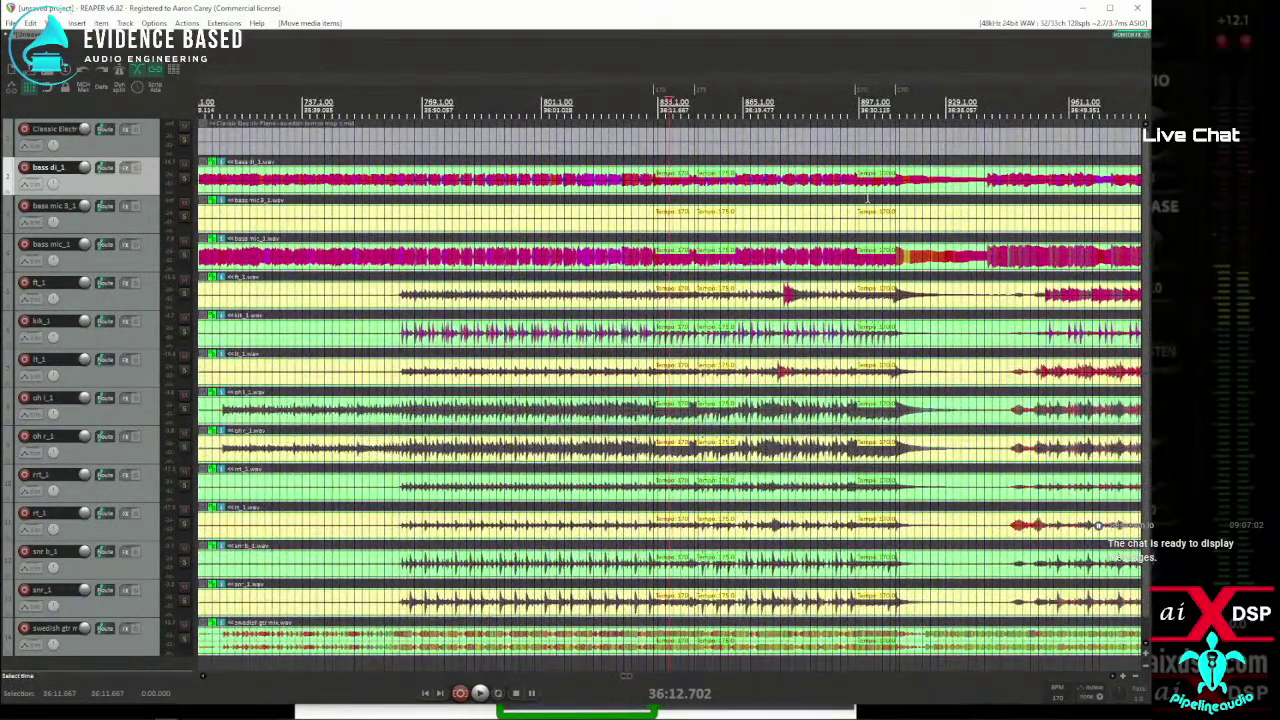
pyautogui.click(868, 200)
pyautogui.scroll(10, 868, 200)
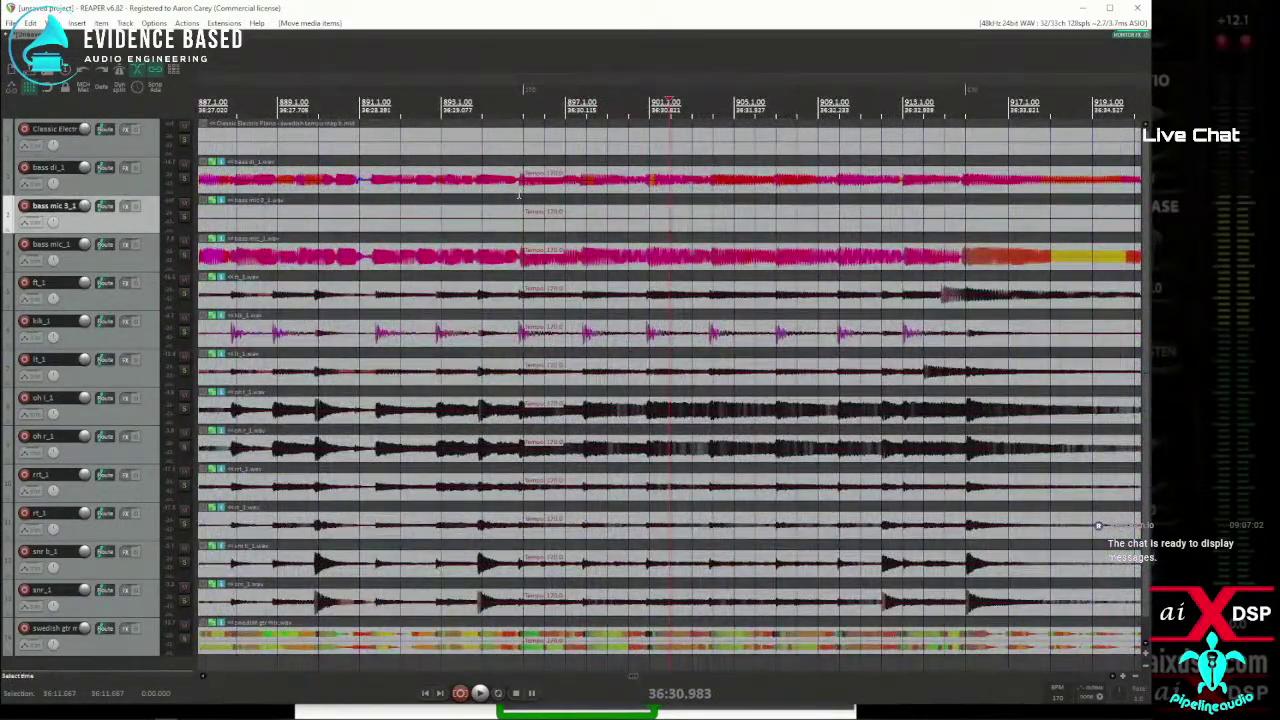
pyautogui.scroll(-8, 848, 200)
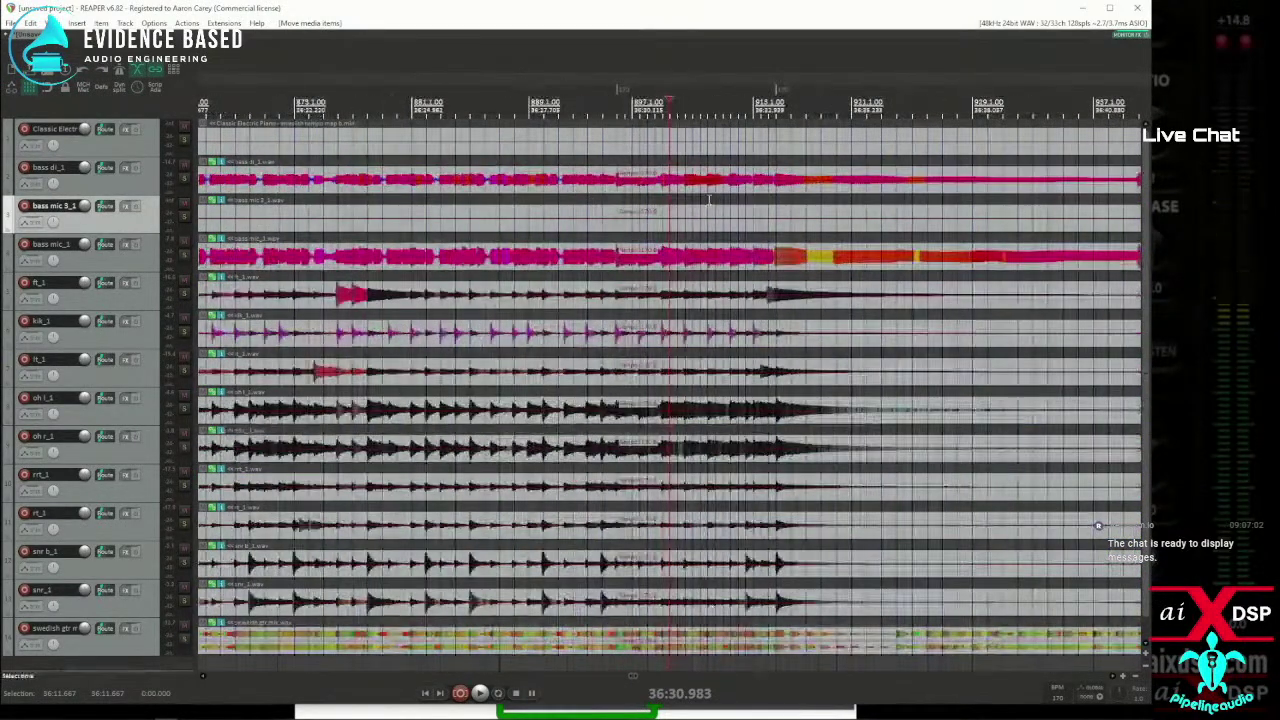
pyautogui.scroll(-2, 845, 198)
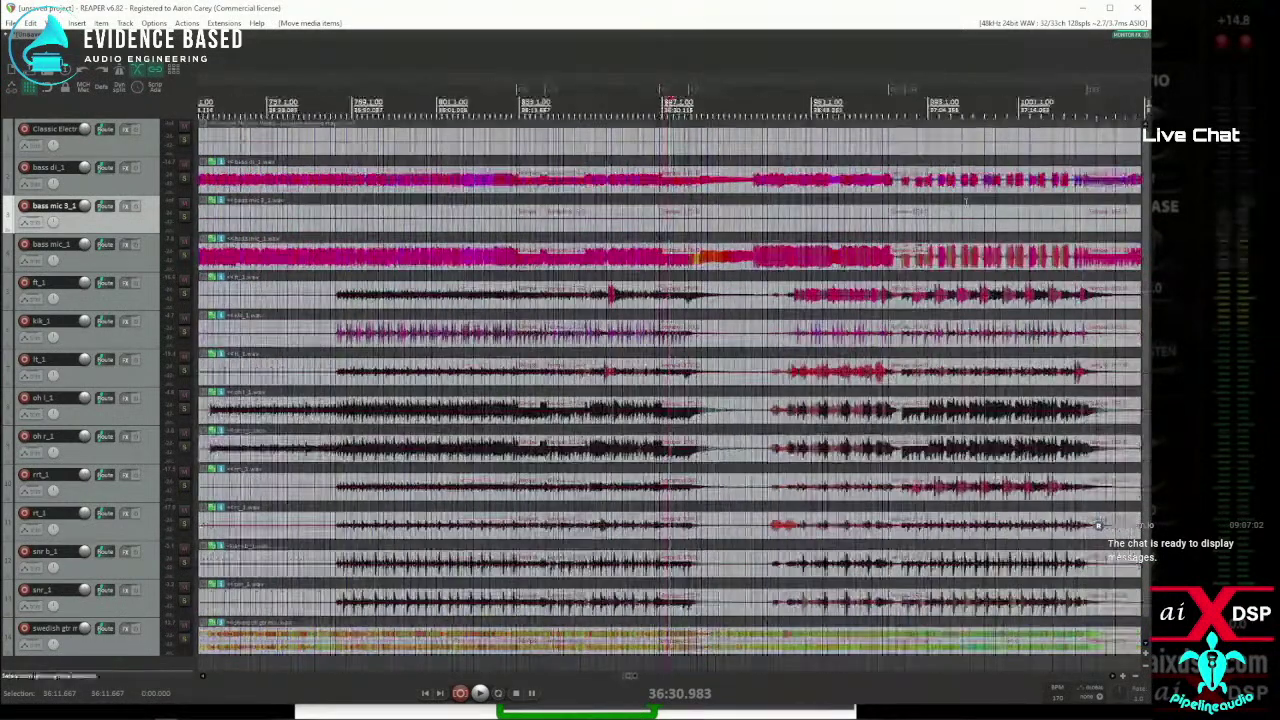
pyautogui.click(896, 192)
pyautogui.scroll(-2, 895, 195)
pyautogui.scroll(10, 896, 196)
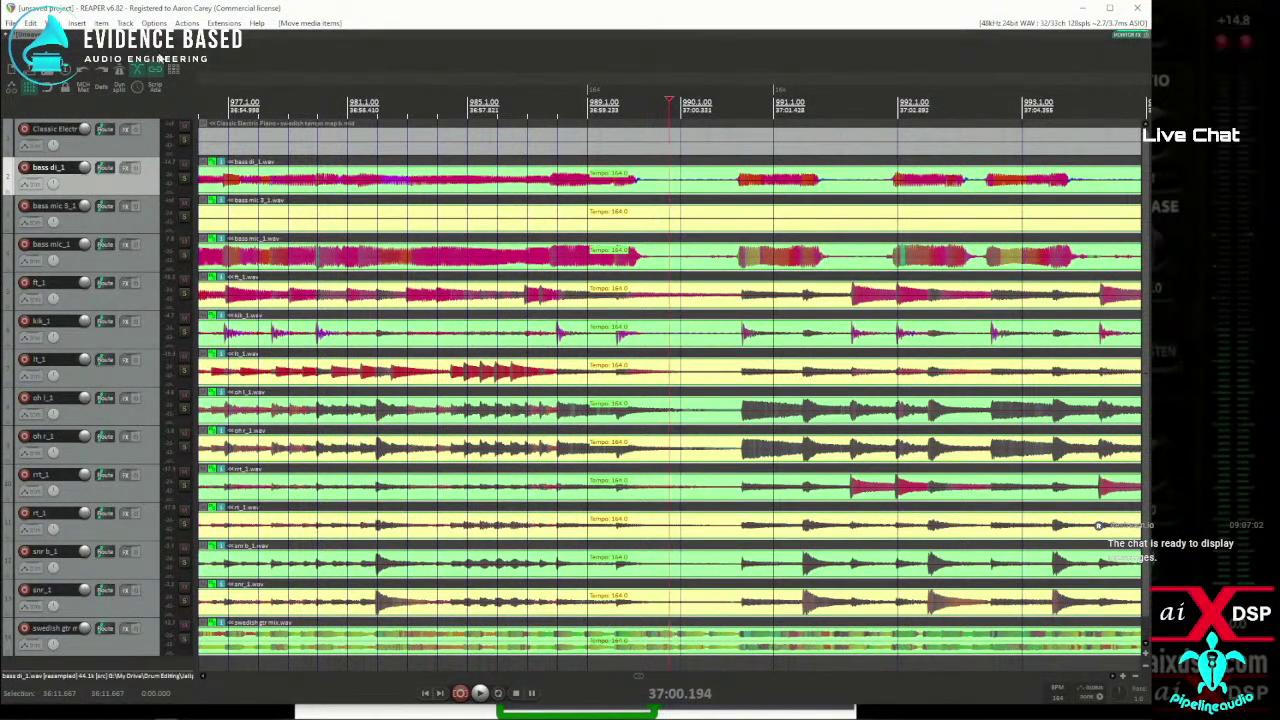
# Save the project over the existing "Swedish drums and bass.rpp" file in the Swedish folder.
pyautogui.click(10, 22)
pyautogui.click(45, 105)
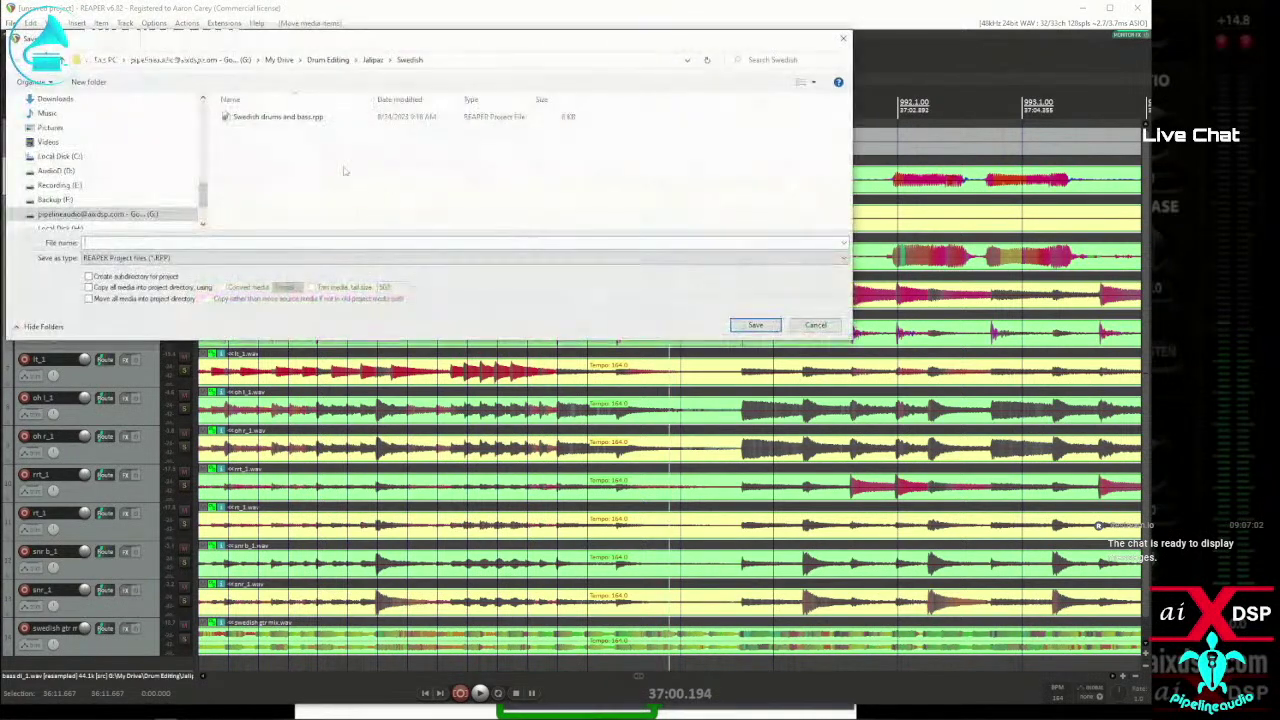
pyautogui.doubleClick(266, 117)
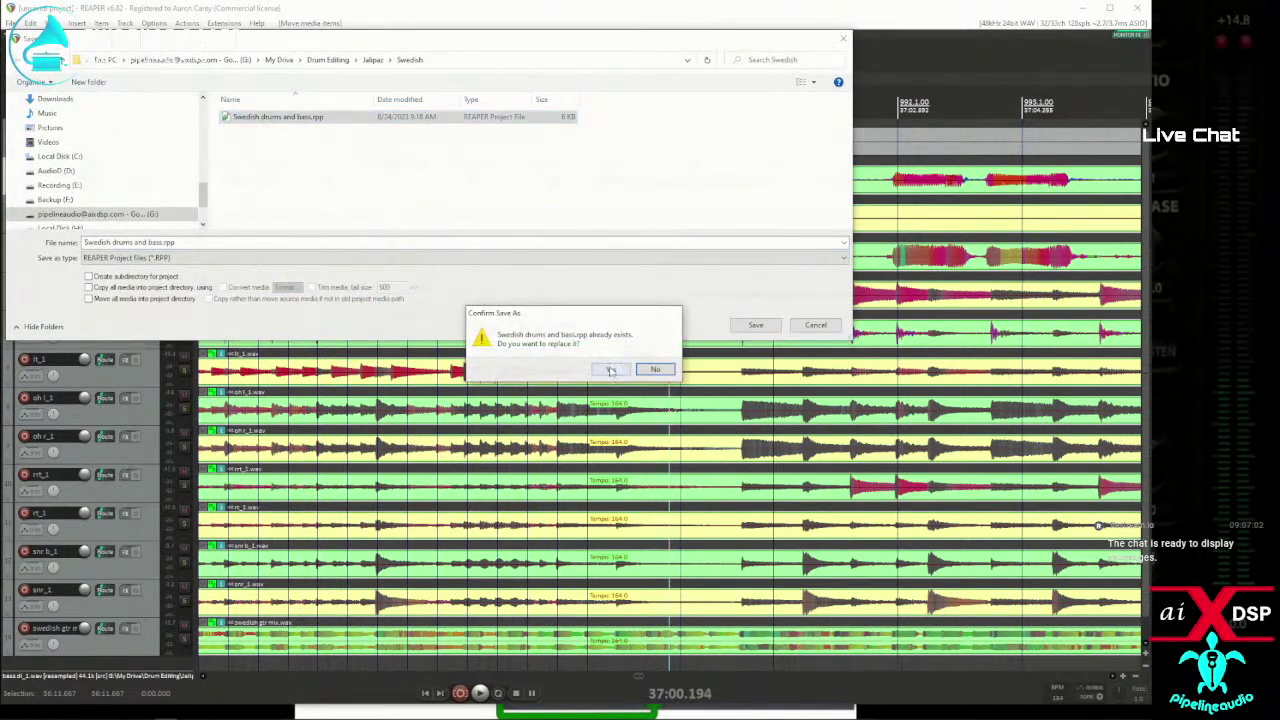
pyautogui.click(611, 370)
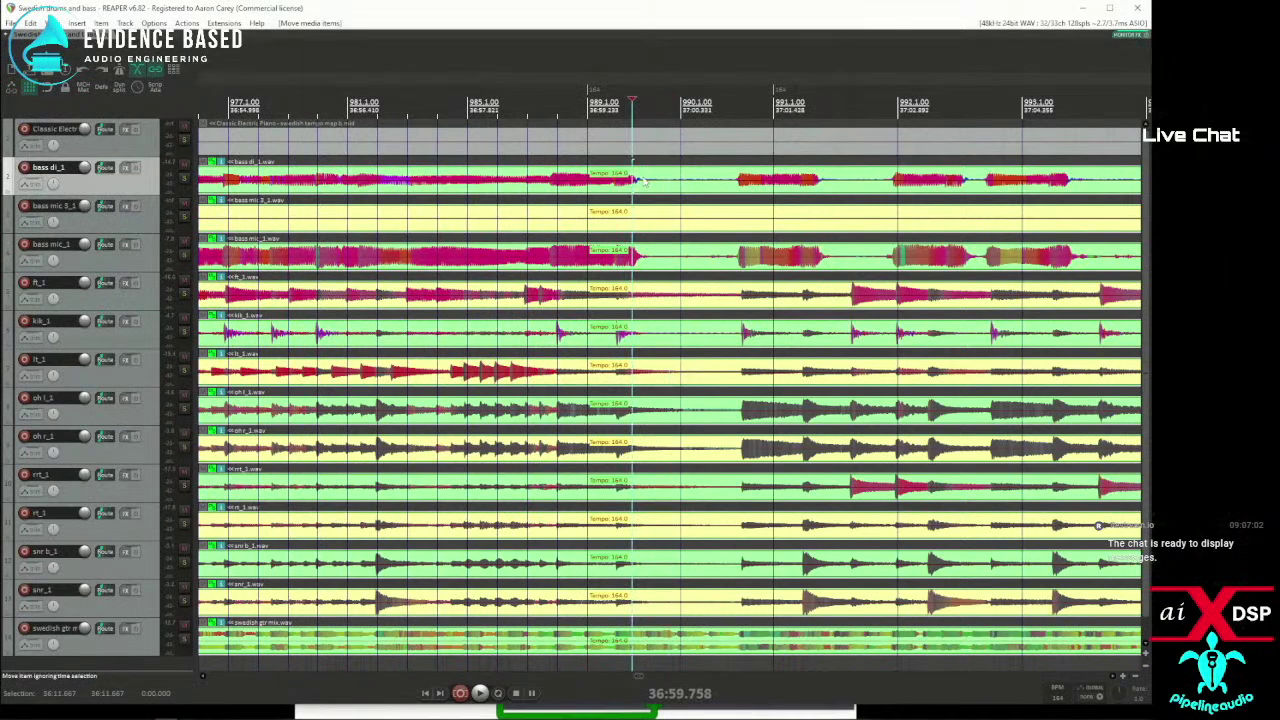
# Examine the remaining tempo changes after bar 989, comparing embedded and imported markers around bars 1098 to 1103.
pyautogui.moveTo(645, 179); pyautogui.dragTo(662, 183)
pyautogui.scroll(-2, 748, 200)
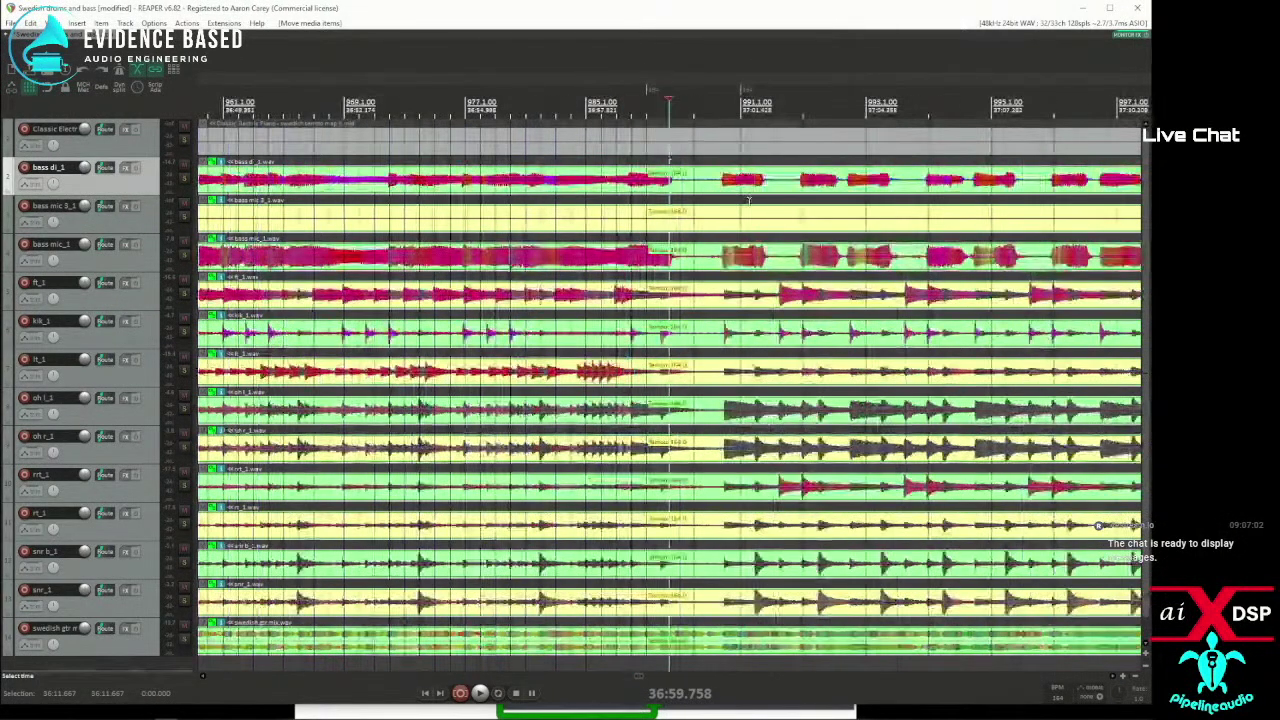
pyautogui.scroll(-5, 748, 200)
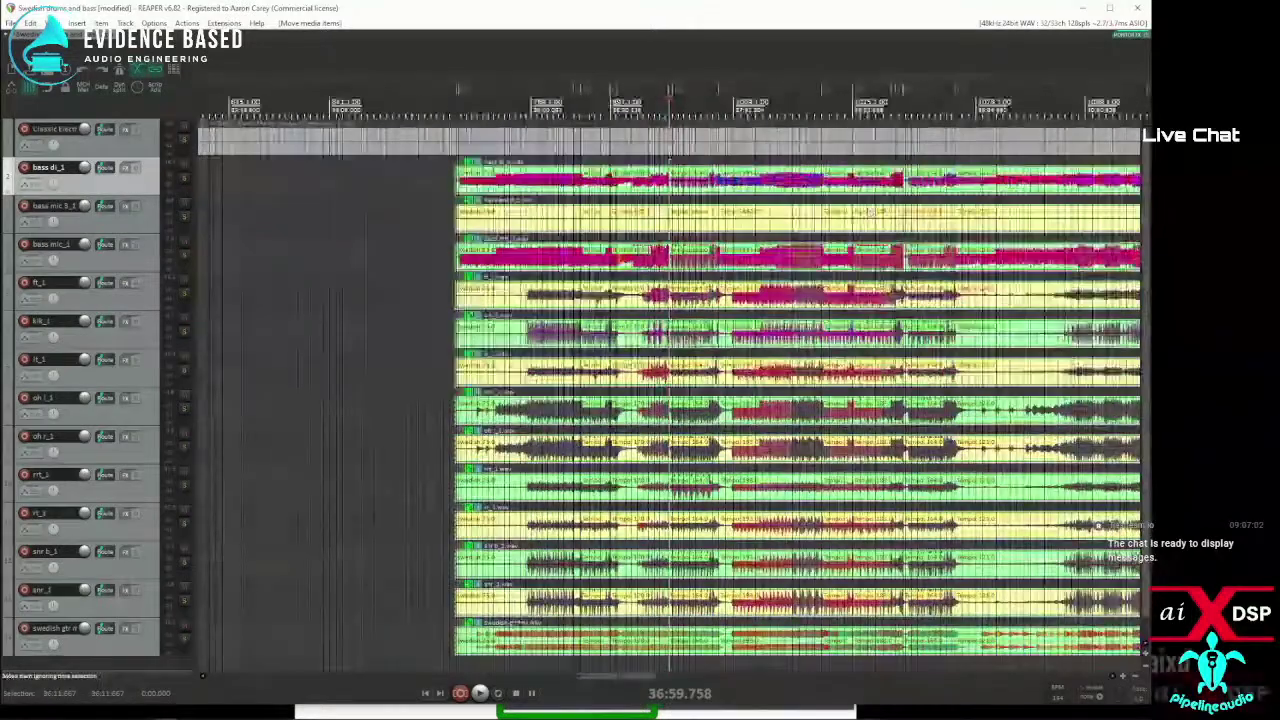
pyautogui.scroll(-3, 870, 213)
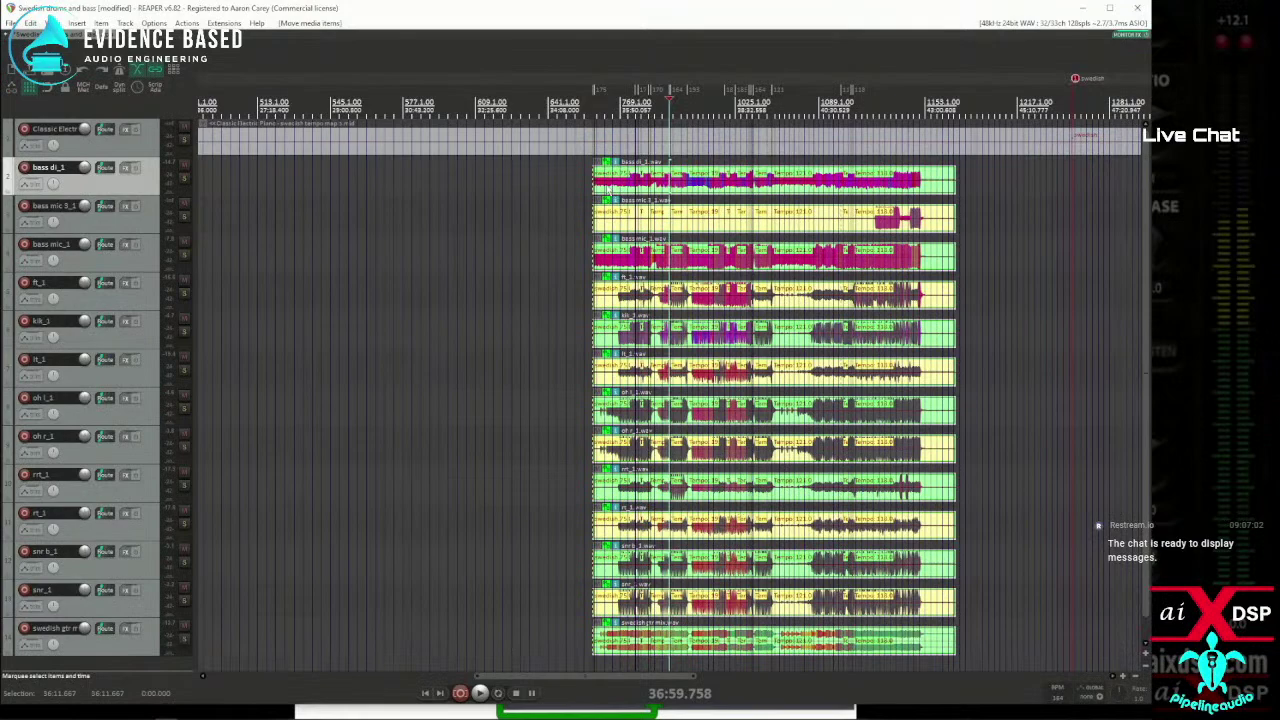
pyautogui.click(606, 110)
pyautogui.click(853, 197)
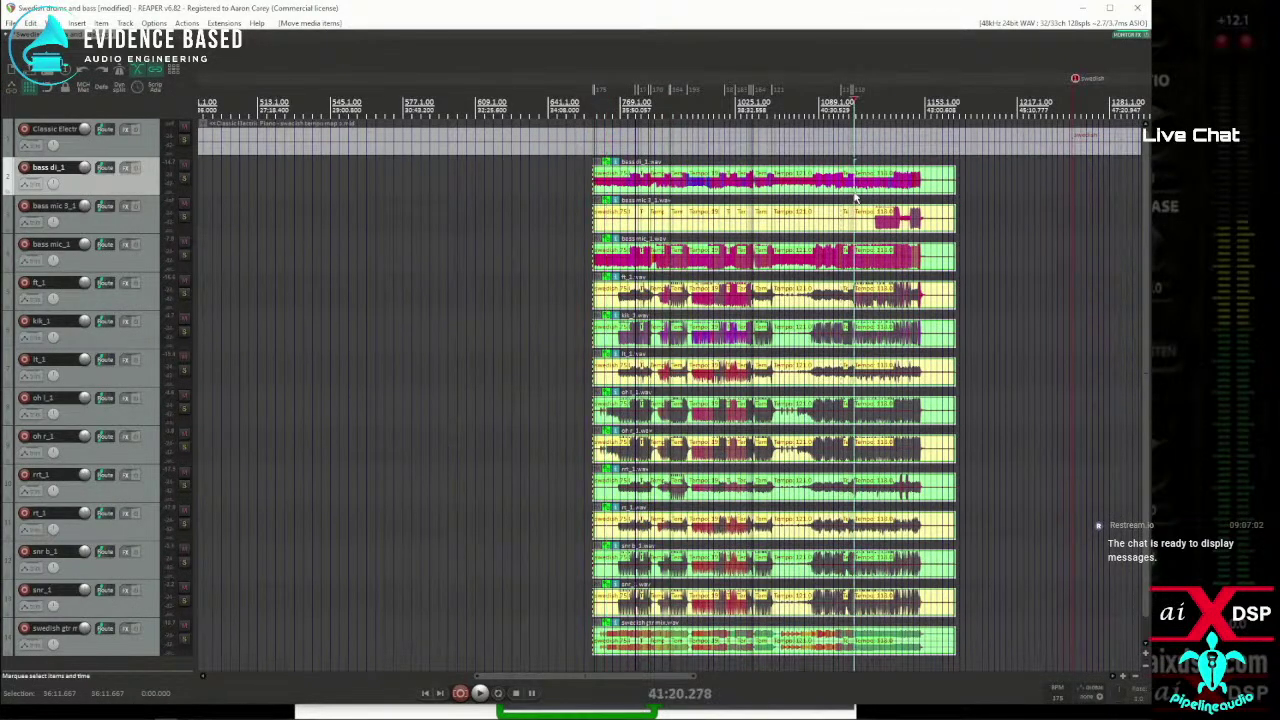
pyautogui.scroll(10, 853, 197)
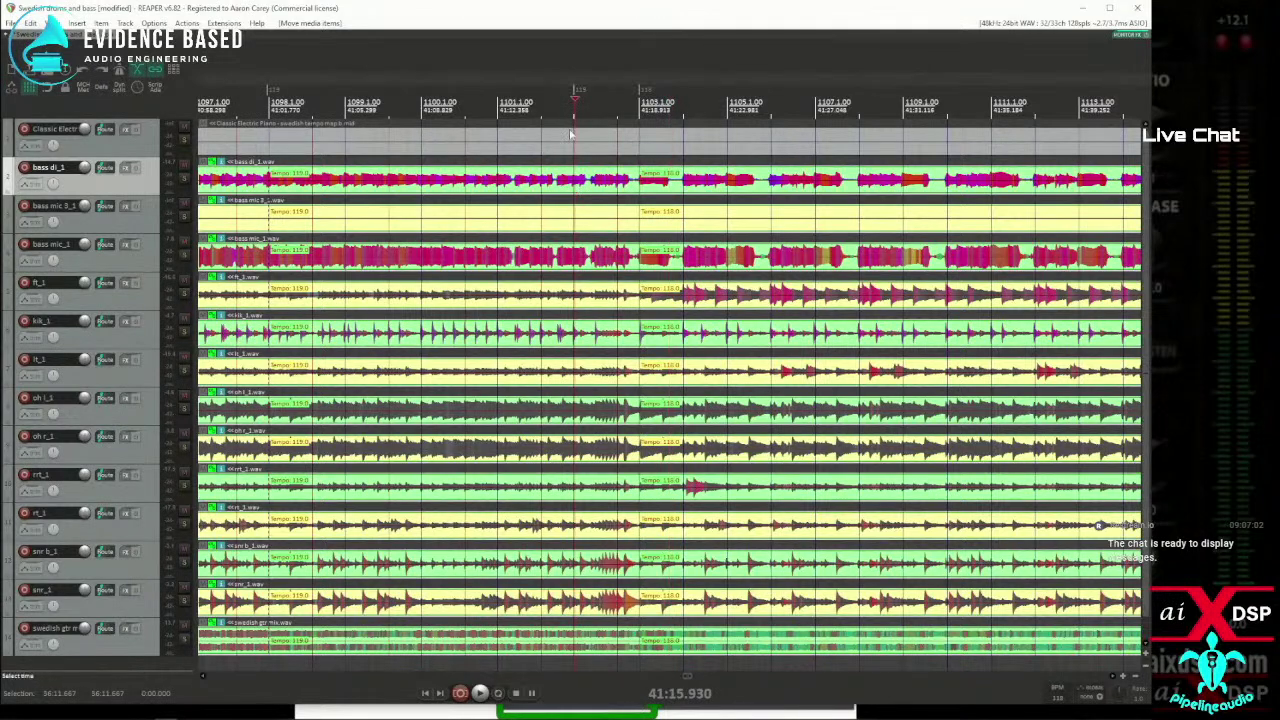
pyautogui.click(576, 175)
pyautogui.scroll(-8, 634, 193)
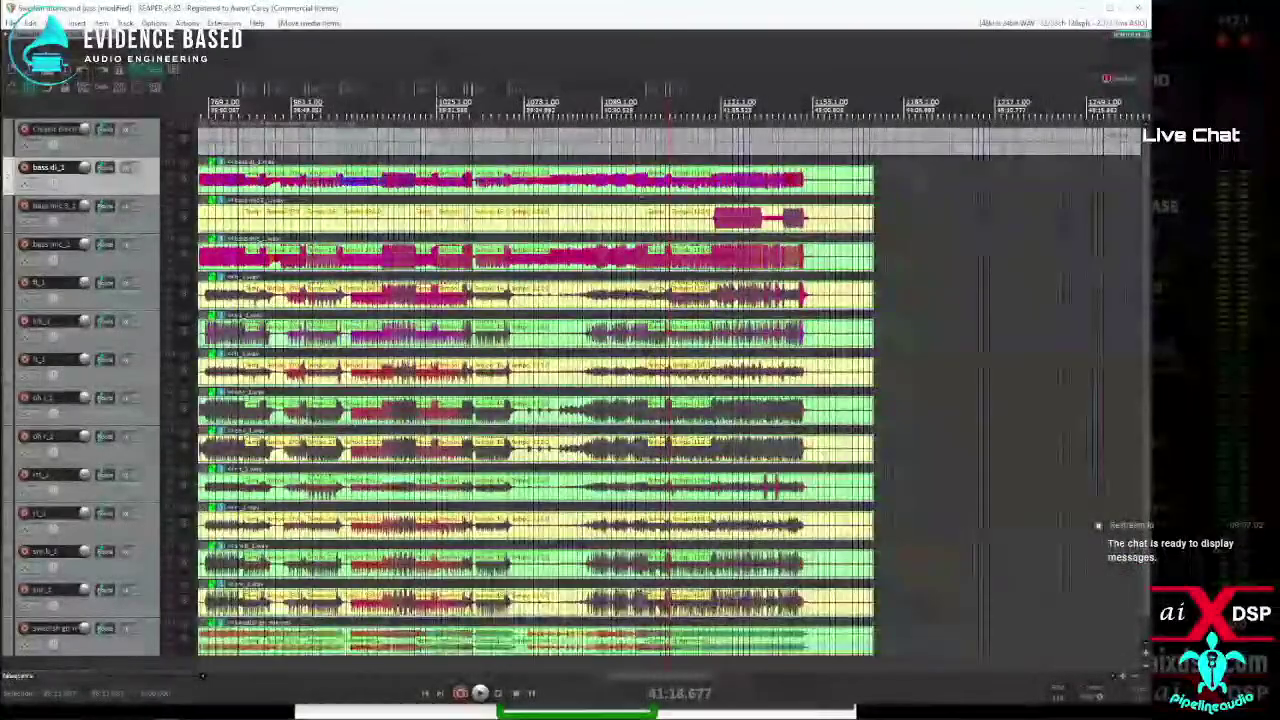
# Play the grouped bass and drum items from their start around bar 661.
pyautogui.scroll(-4, 433, 200)
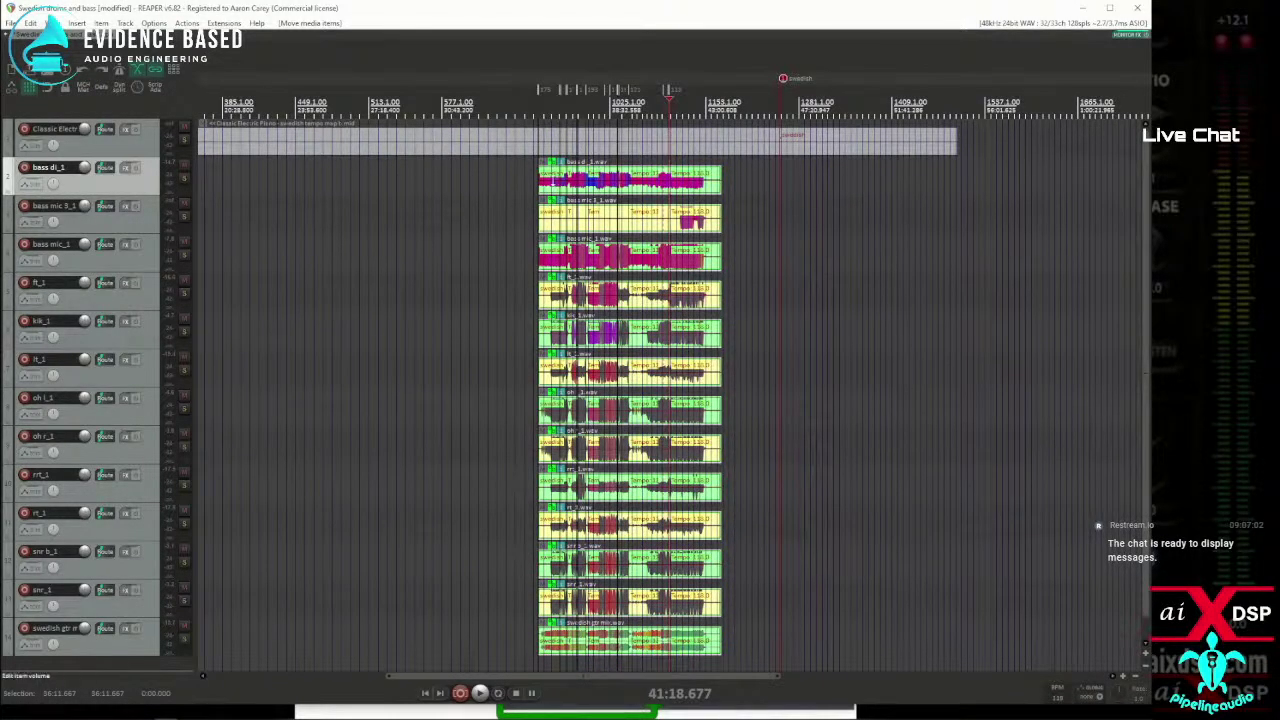
pyautogui.scroll(8, 583, 400)
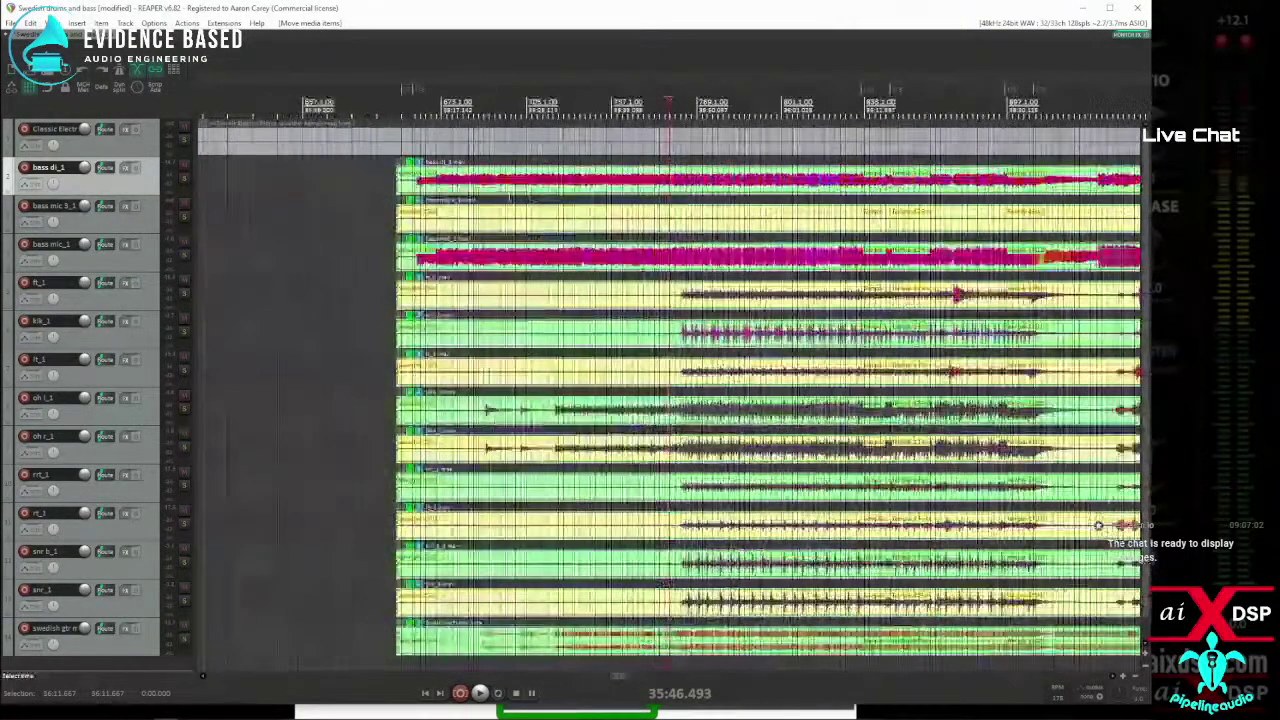
pyautogui.scroll(5, 353, 400)
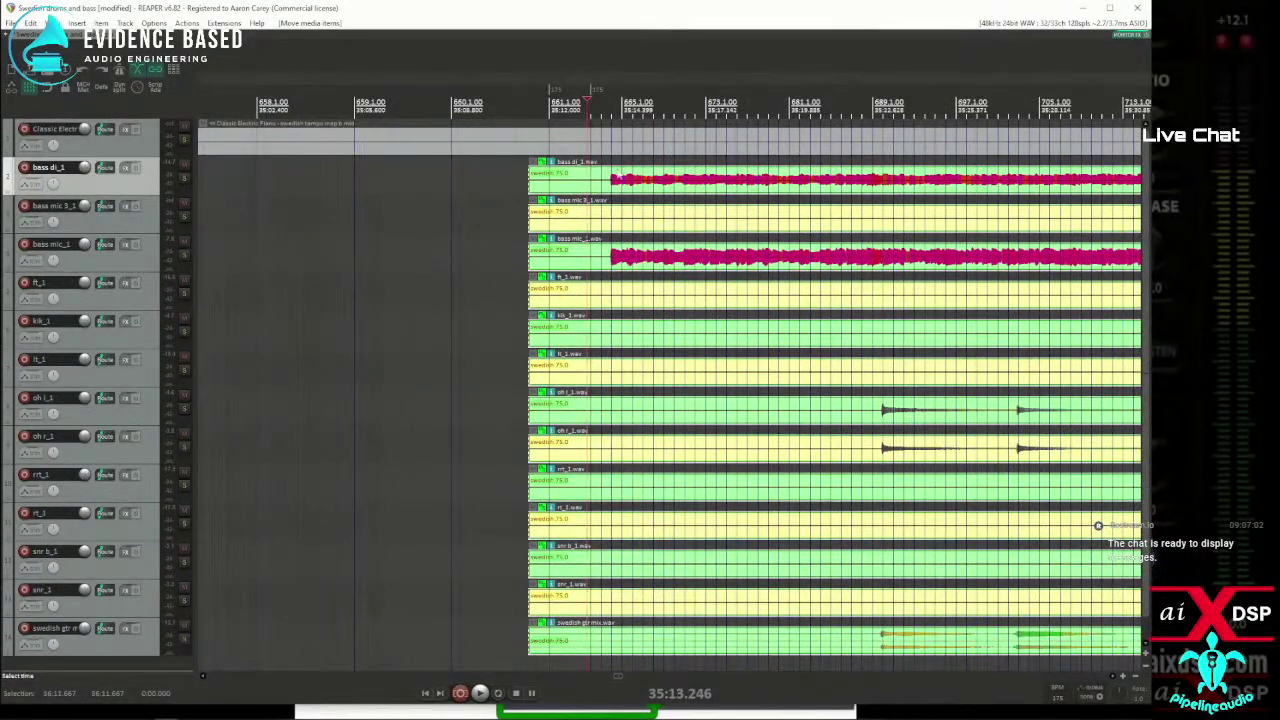
pyautogui.press('space')
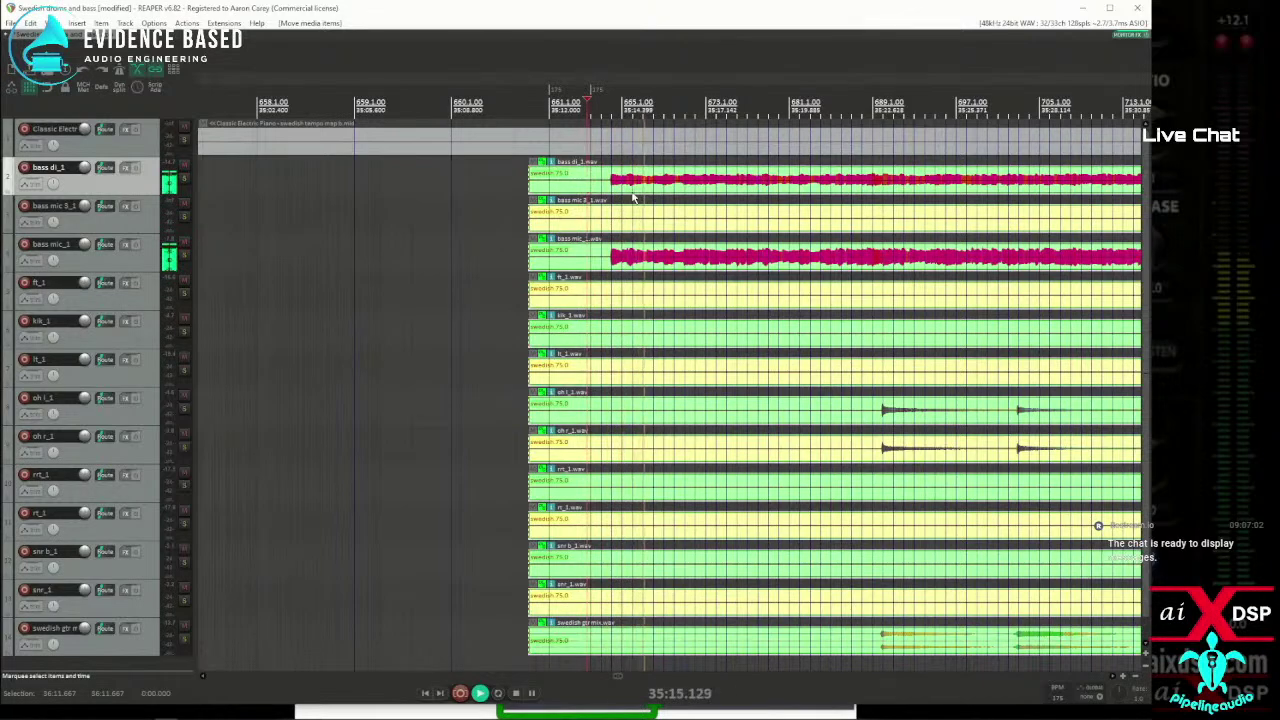
pyautogui.scroll(-10, 683, 217)
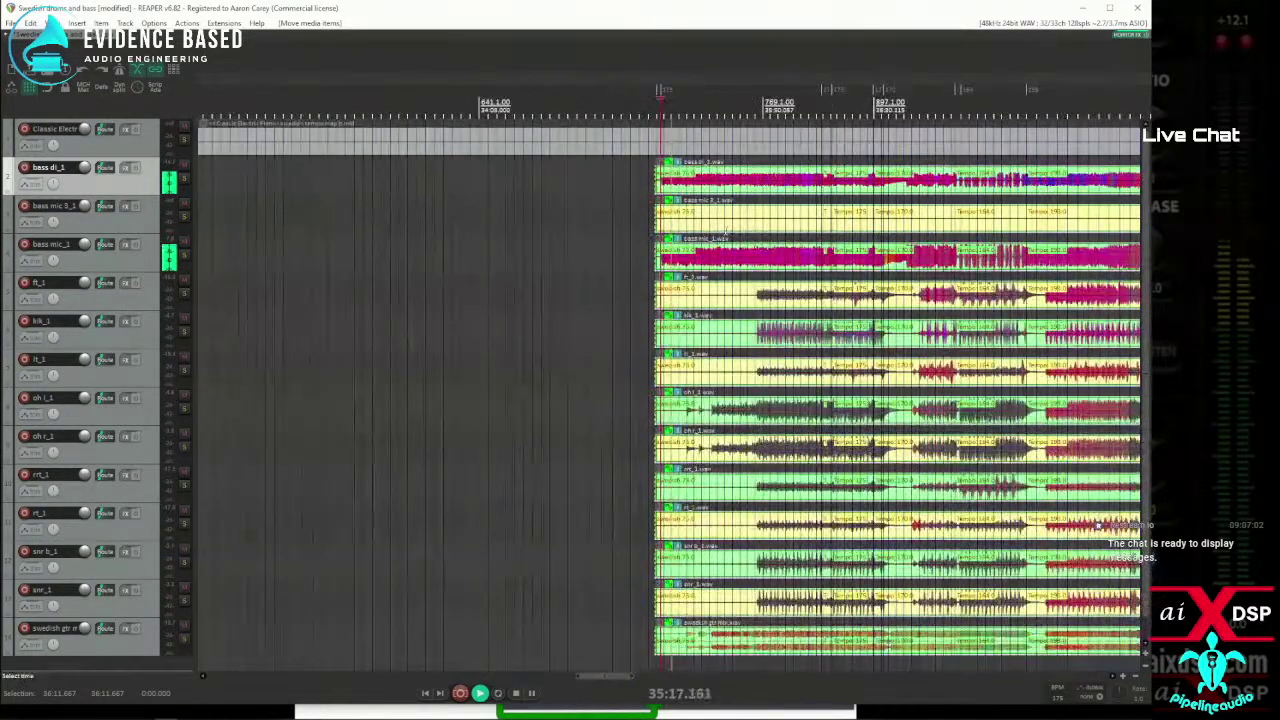
pyautogui.scroll(-3, 683, 217)
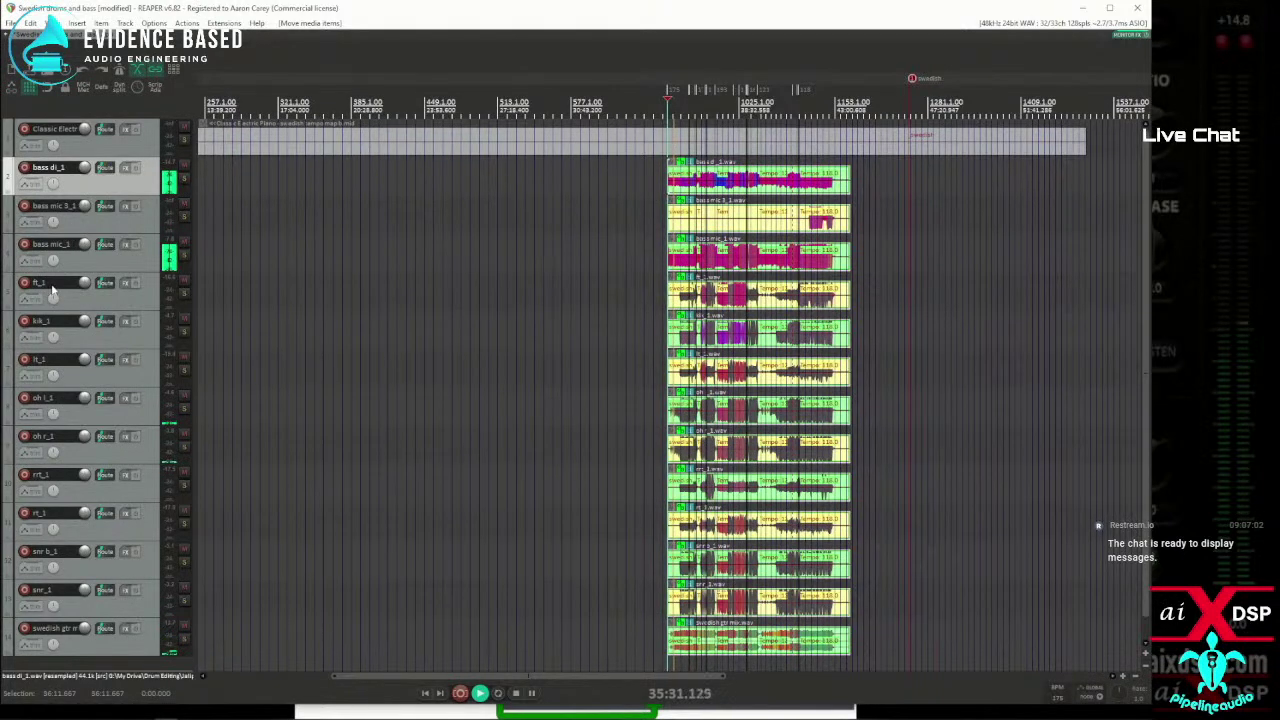
# Reorder the drum tracks below the bass tracks as oh l_1, oh r_1, kik_1, snr_1, snr b_1.
pyautogui.click(66, 340)
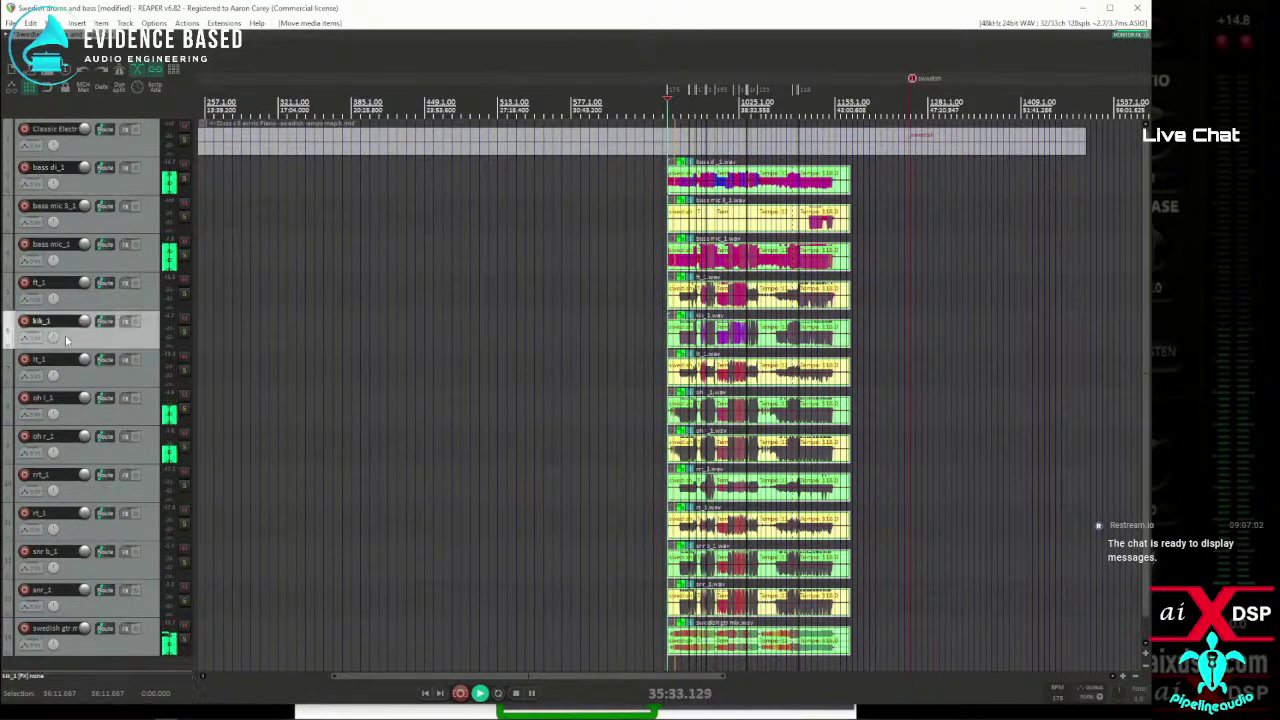
pyautogui.moveTo(76, 302); pyautogui.dragTo(70, 362)
pyautogui.moveTo(76, 418); pyautogui.dragTo(42, 296)
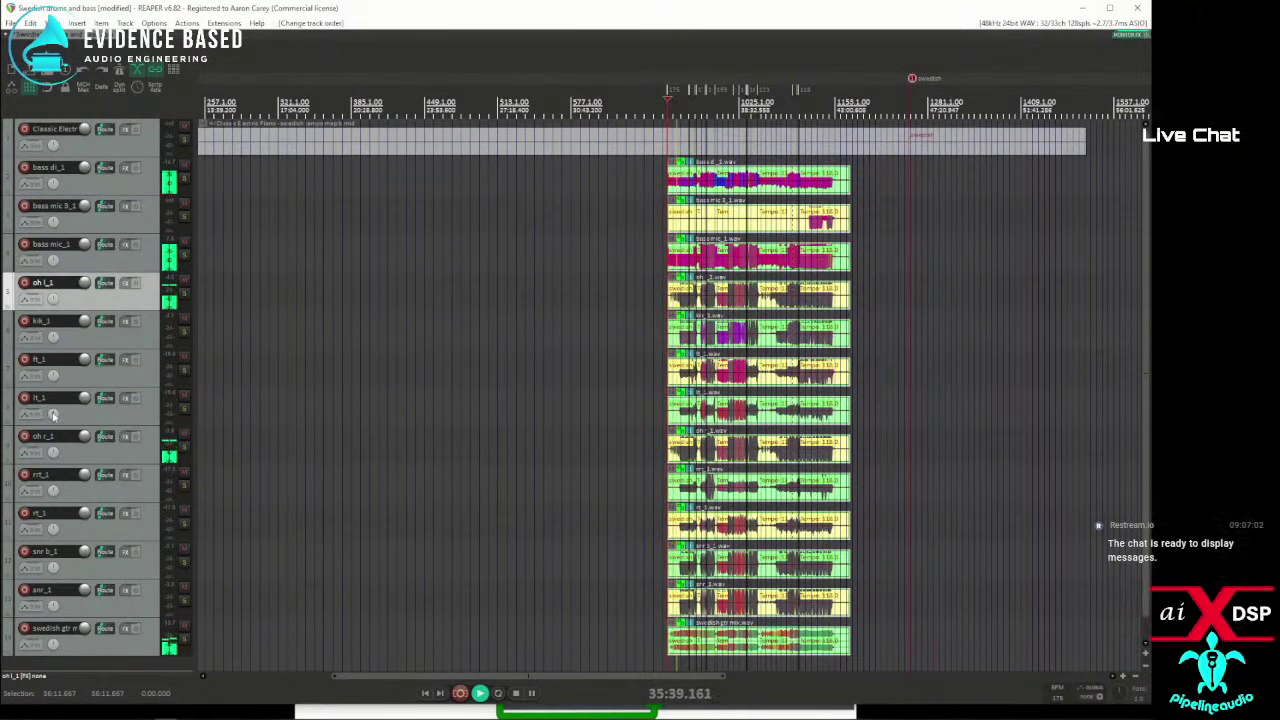
pyautogui.moveTo(82, 456); pyautogui.dragTo(55, 375)
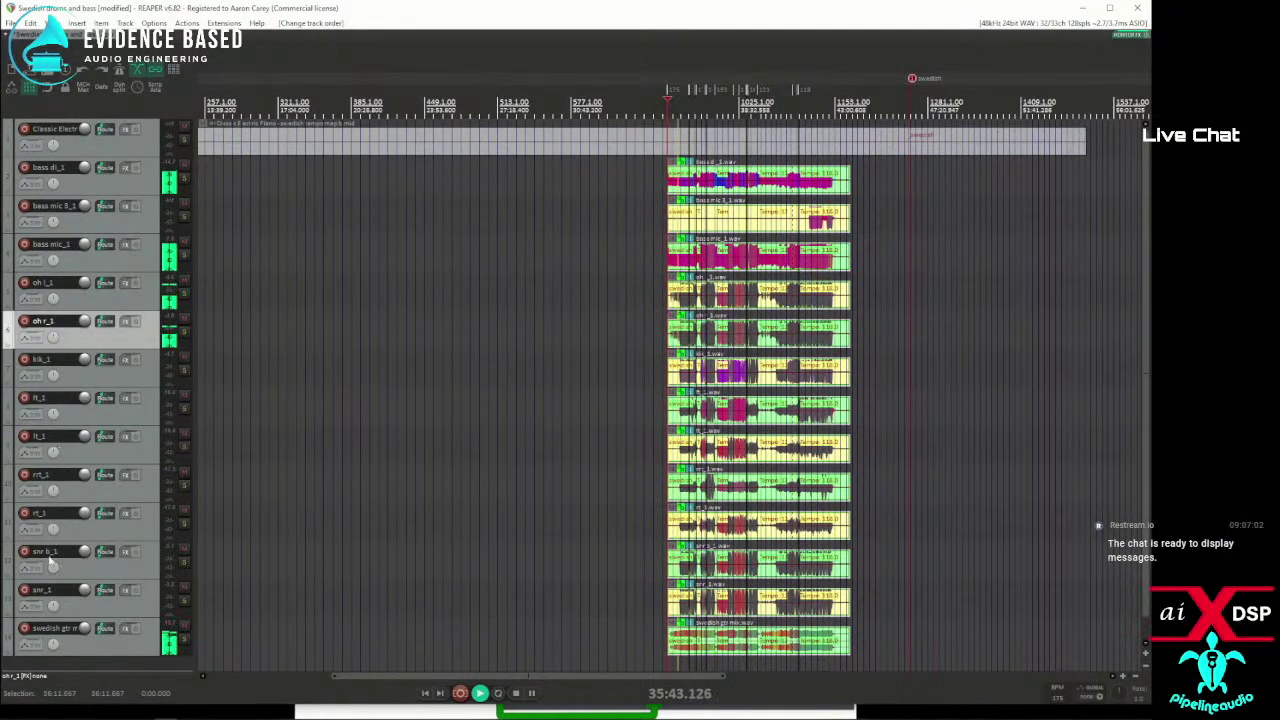
pyautogui.moveTo(76, 569); pyautogui.dragTo(60, 398)
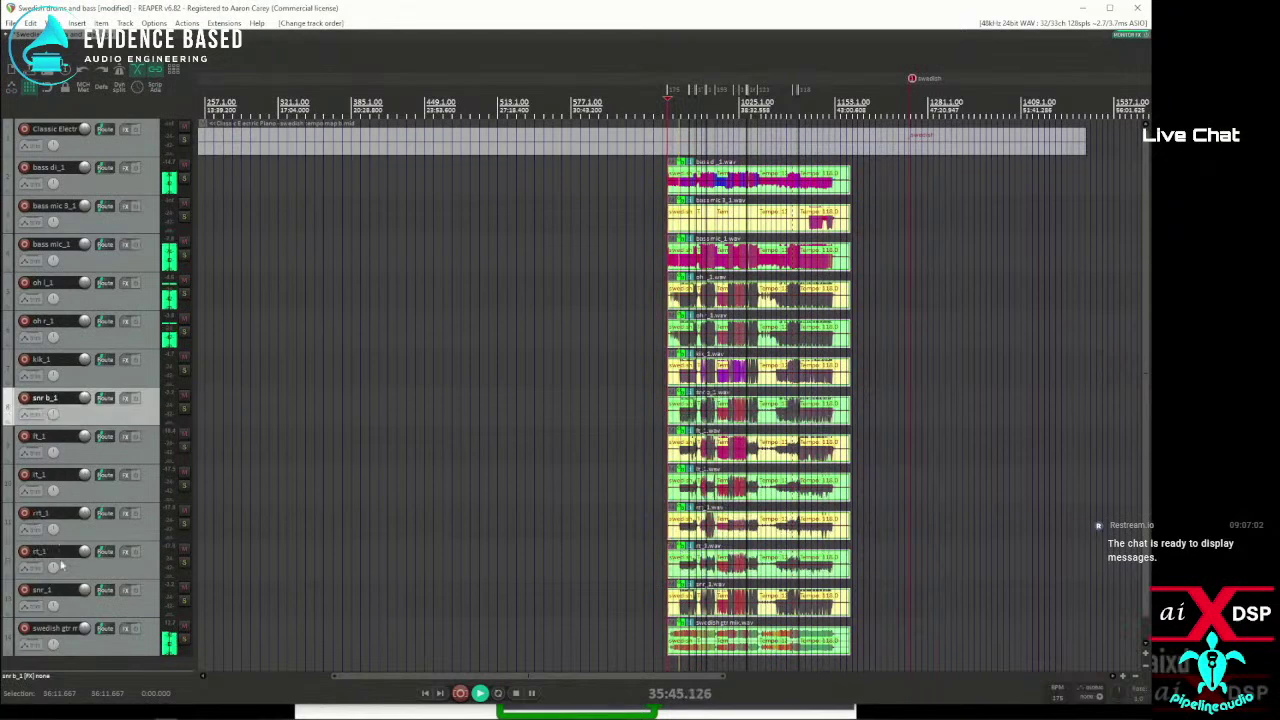
pyautogui.moveTo(72, 612); pyautogui.dragTo(28, 412)
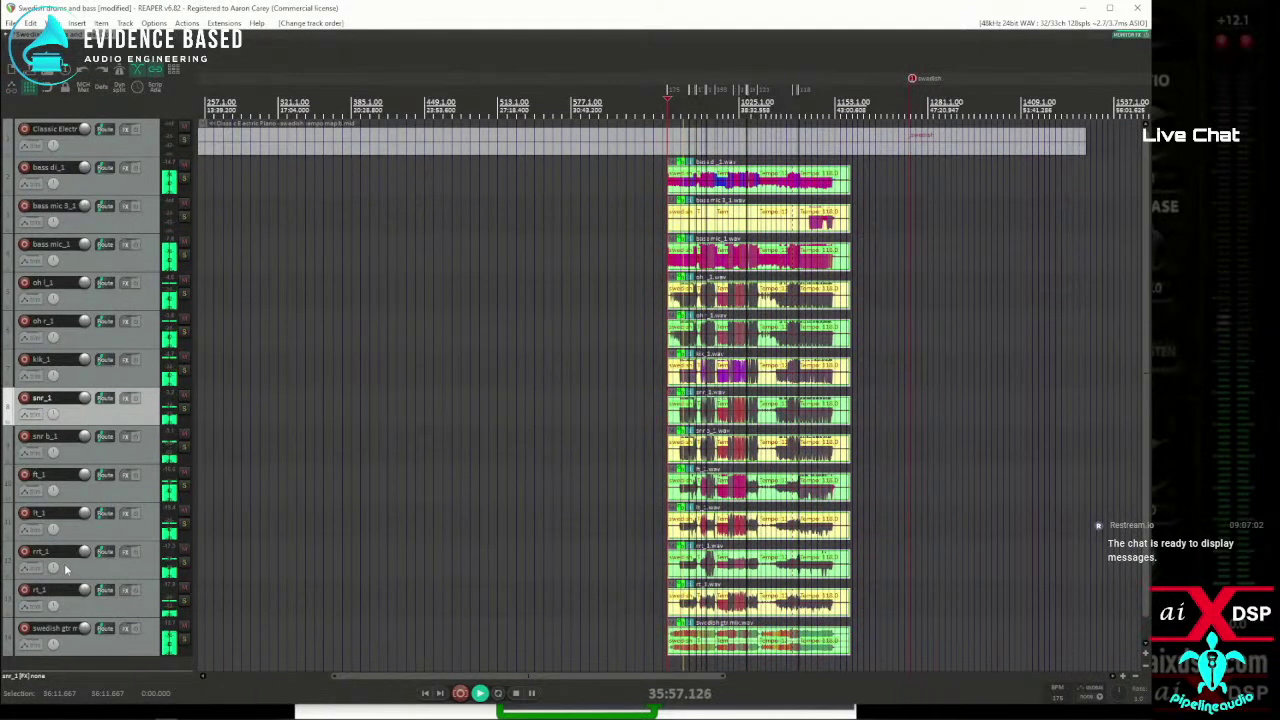
# Reorder the tom tracks below snr b_1 as rt_1, rrt_1, lt_1, ft_1.
pyautogui.click(66, 568)
pyautogui.moveTo(66, 568); pyautogui.dragTo(68, 506)
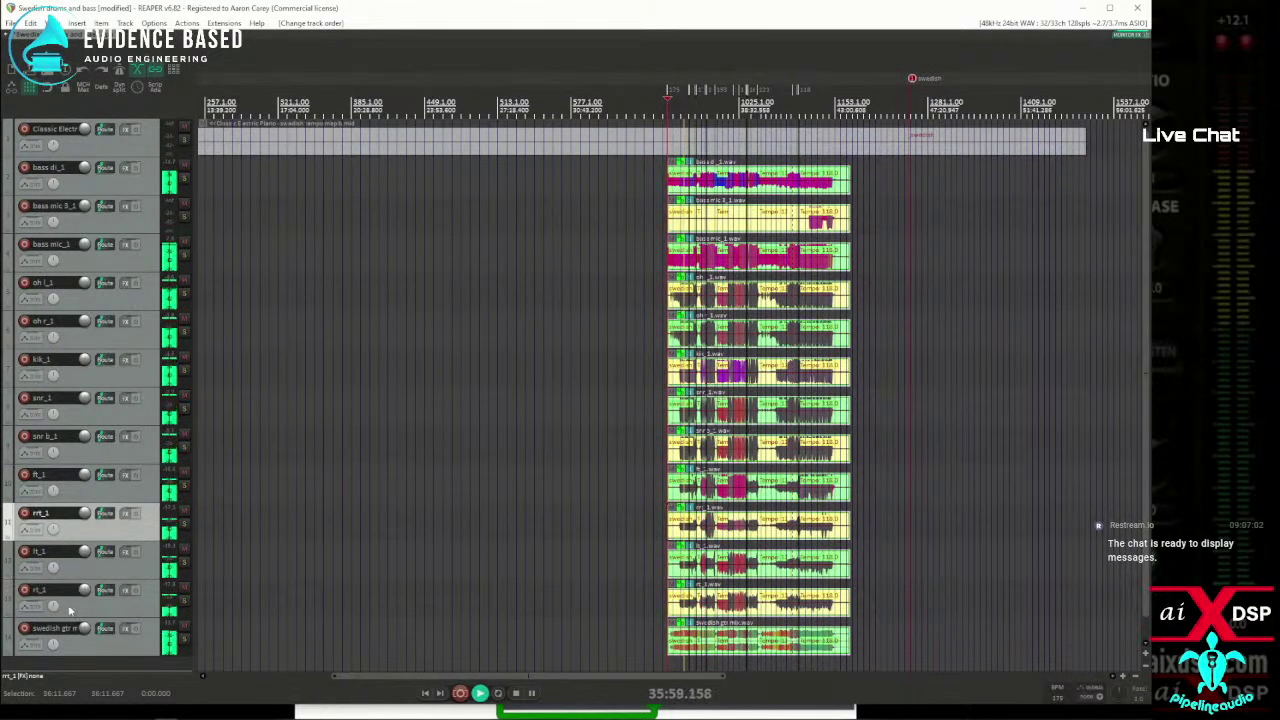
pyautogui.moveTo(70, 610); pyautogui.dragTo(50, 506)
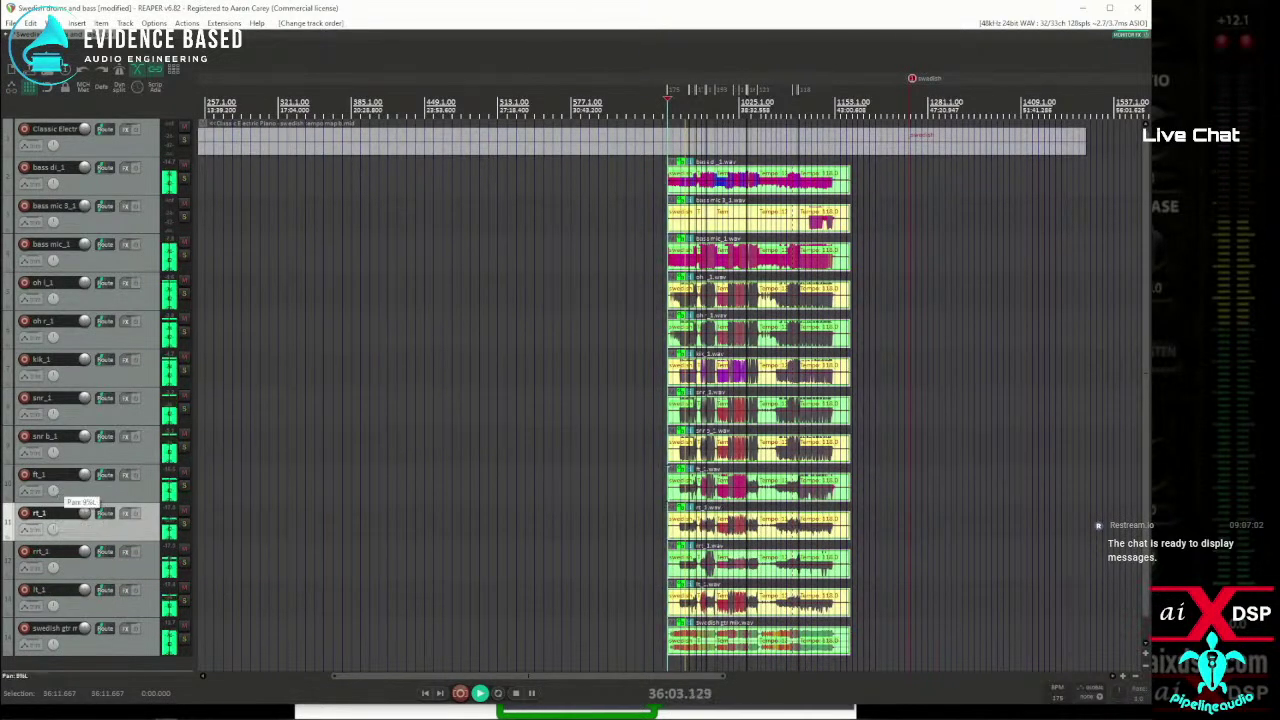
pyautogui.click(53, 490)
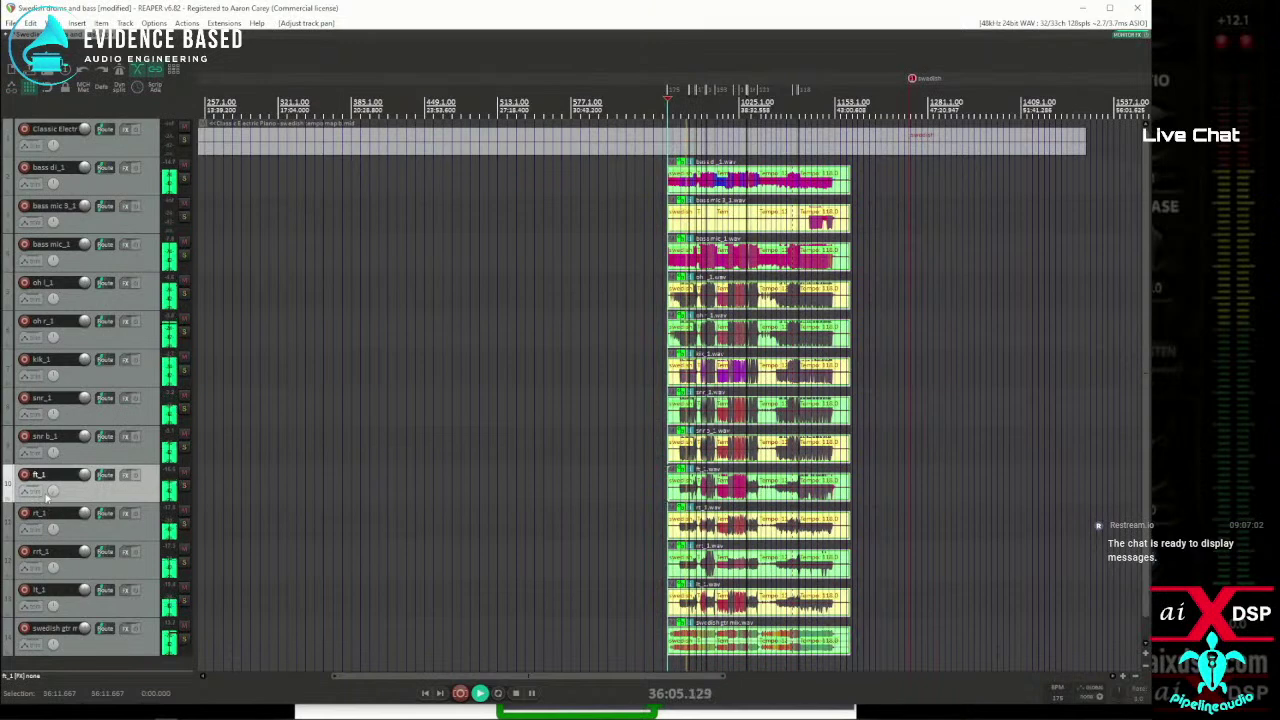
pyautogui.moveTo(86, 505); pyautogui.dragTo(86, 626)
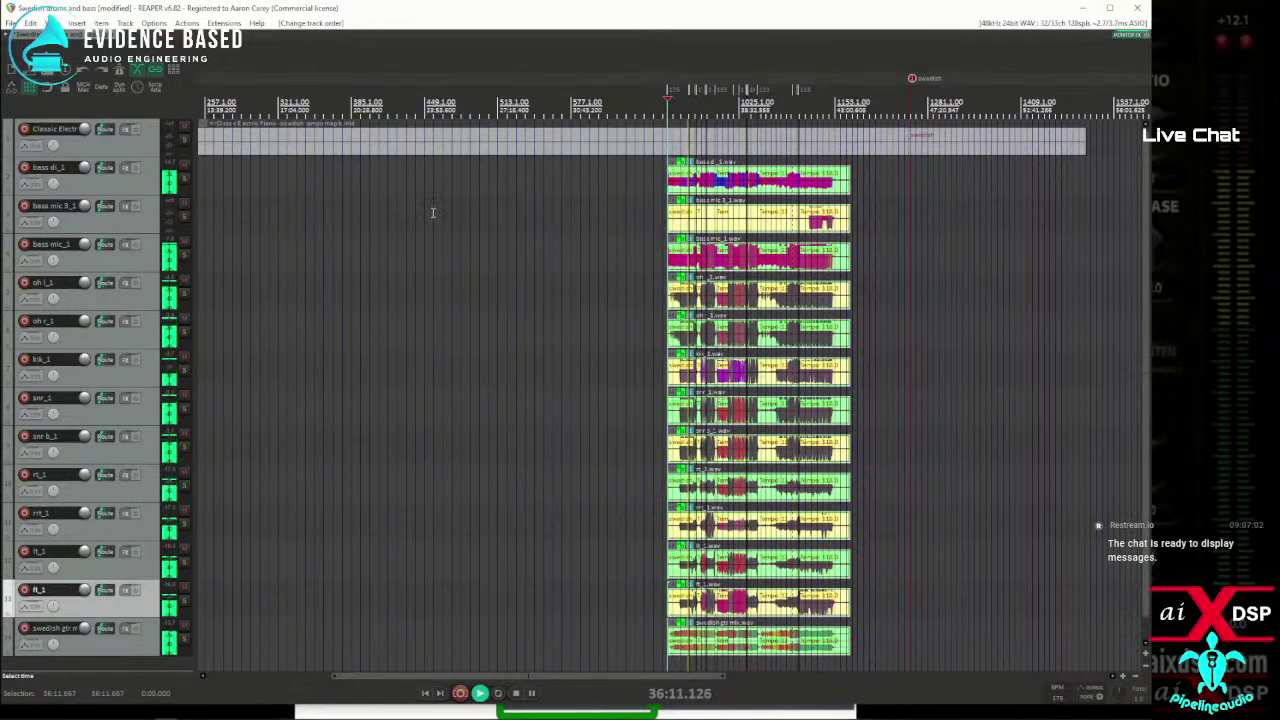
# Ungroup the recorded items and group the three bass items on their own.
pyautogui.moveTo(629, 177)
pyautogui.mouseDown()
pyautogui.moveTo(667, 240)
pyautogui.moveTo(914, 258)
pyautogui.mouseUp()
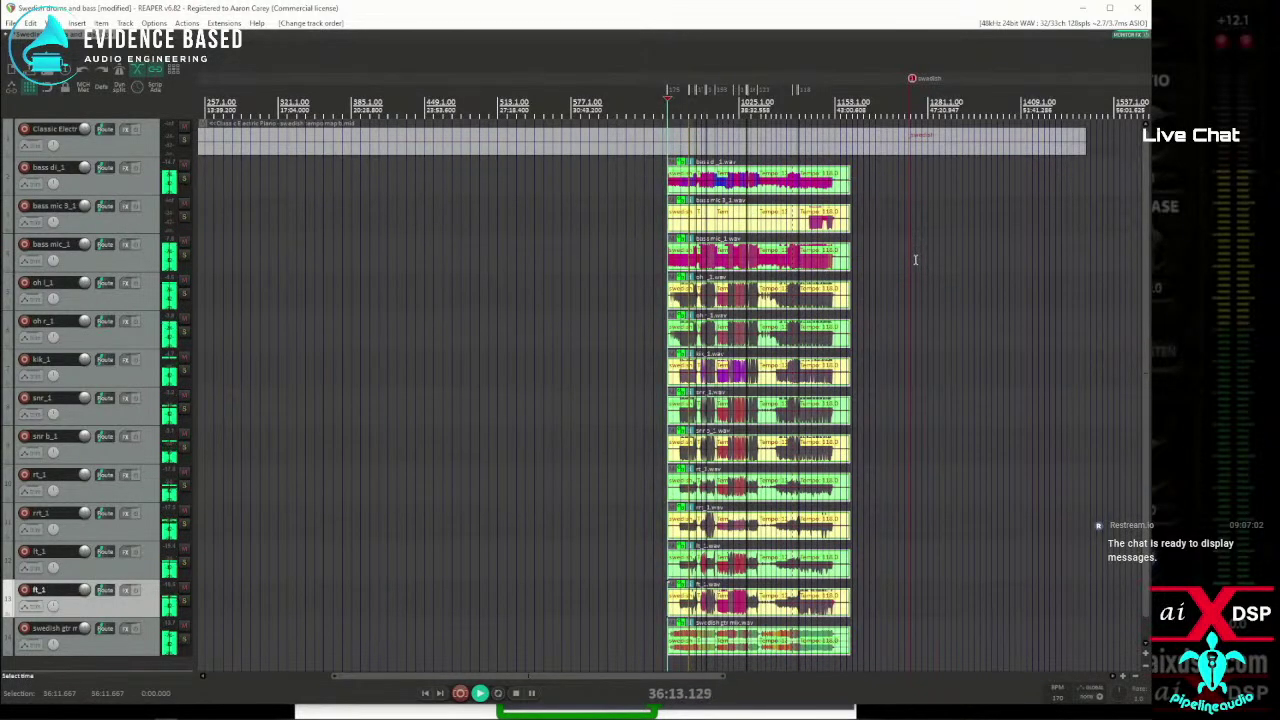
pyautogui.press('u')
pyautogui.moveTo(632, 164); pyautogui.dragTo(930, 258)
pyautogui.hotkey('ctrl', 'g')
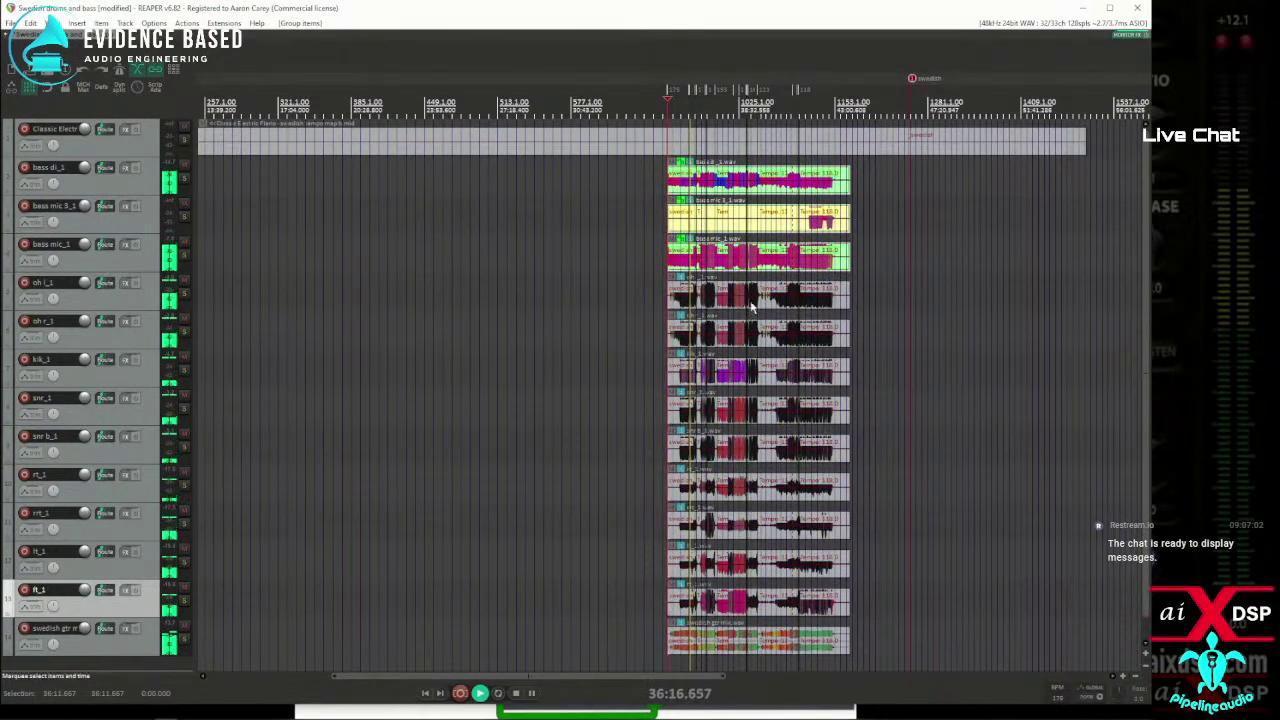
# Group the nine drum items from oh l_1 through ft_1, leaving out the bass and guitar mix items.
pyautogui.click(680, 291)
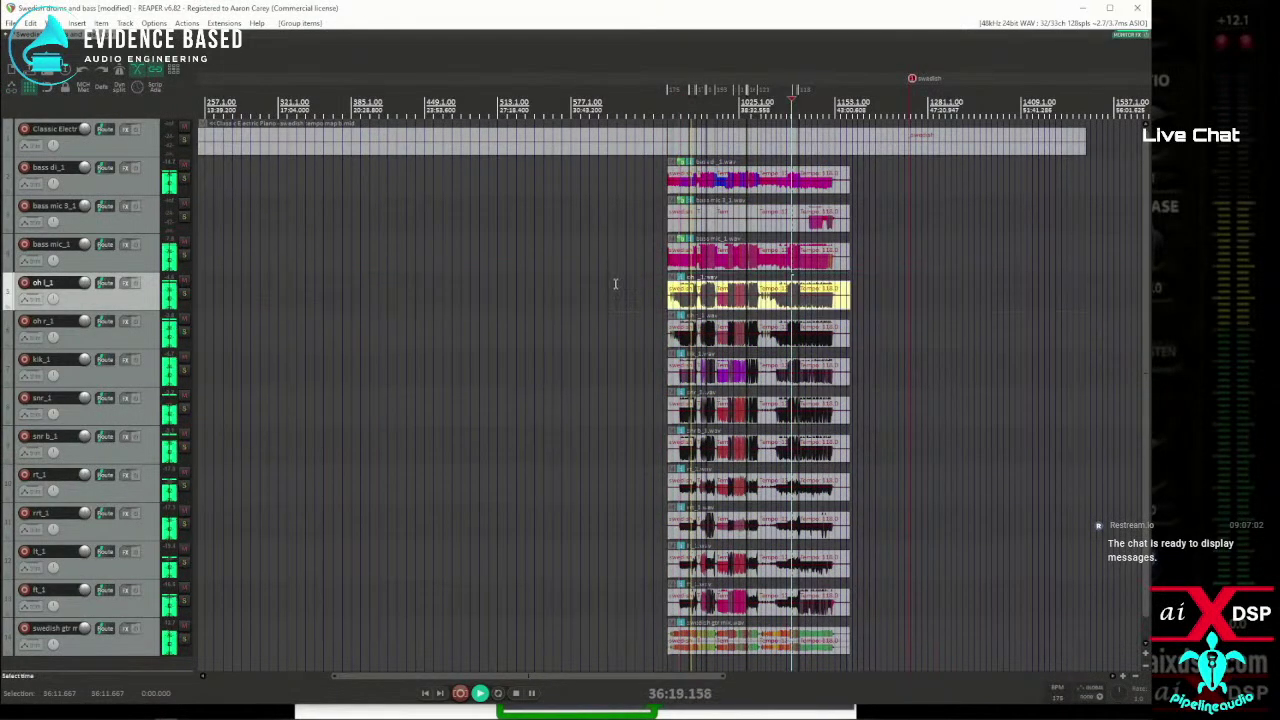
pyautogui.moveTo(616, 285); pyautogui.dragTo(904, 622)
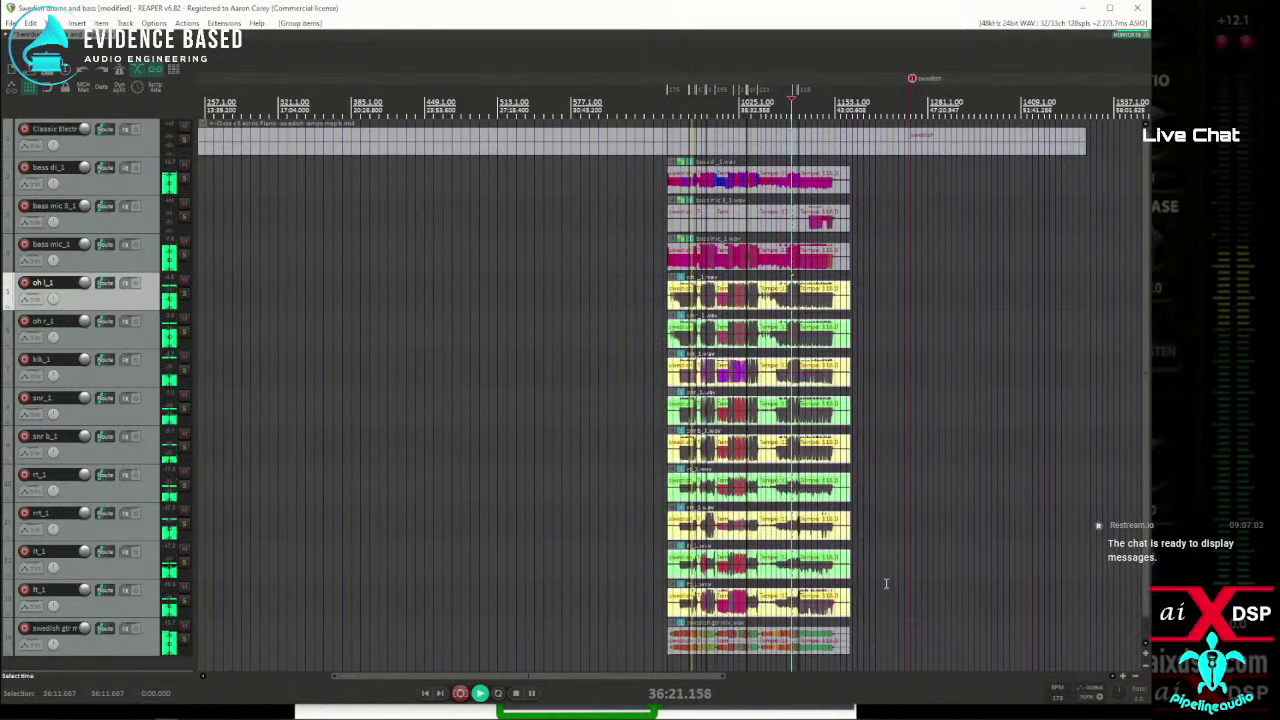
pyautogui.click(865, 581)
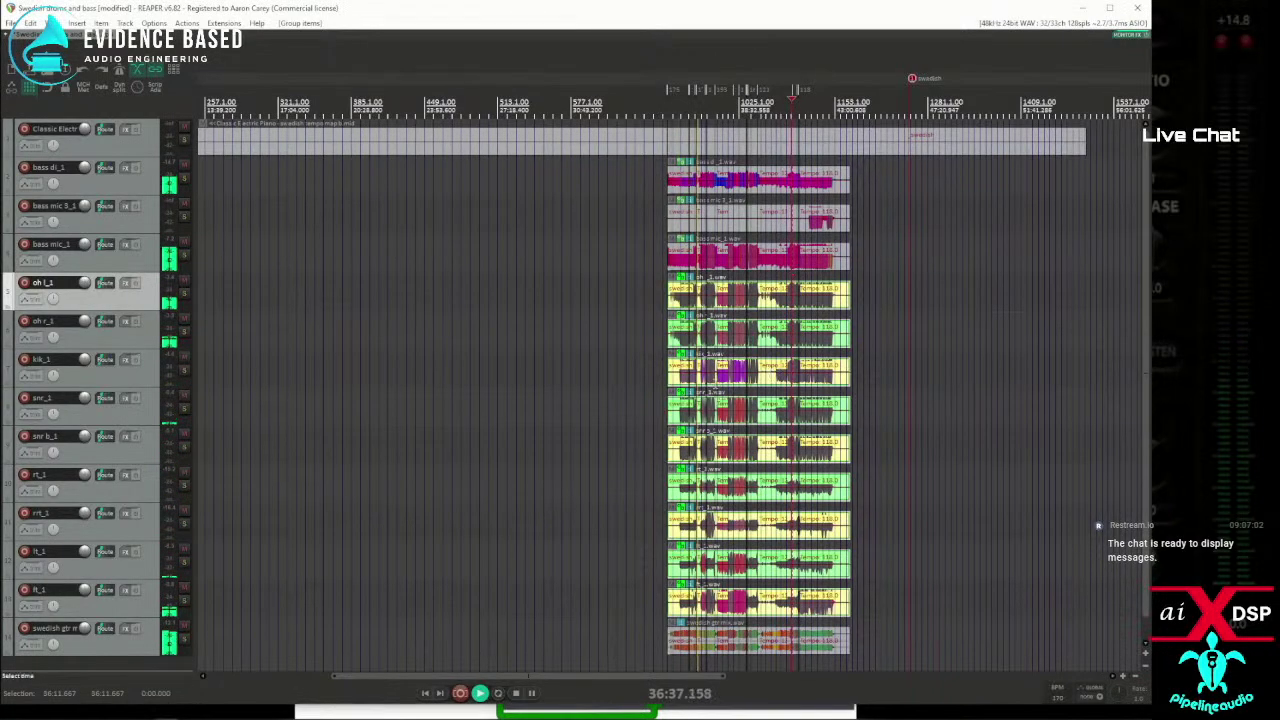
# Stop playback and audition the full drum entry shortly before bar 769.
pyautogui.press('space')
pyautogui.click(692, 335)
pyautogui.scroll(5, 700, 337)
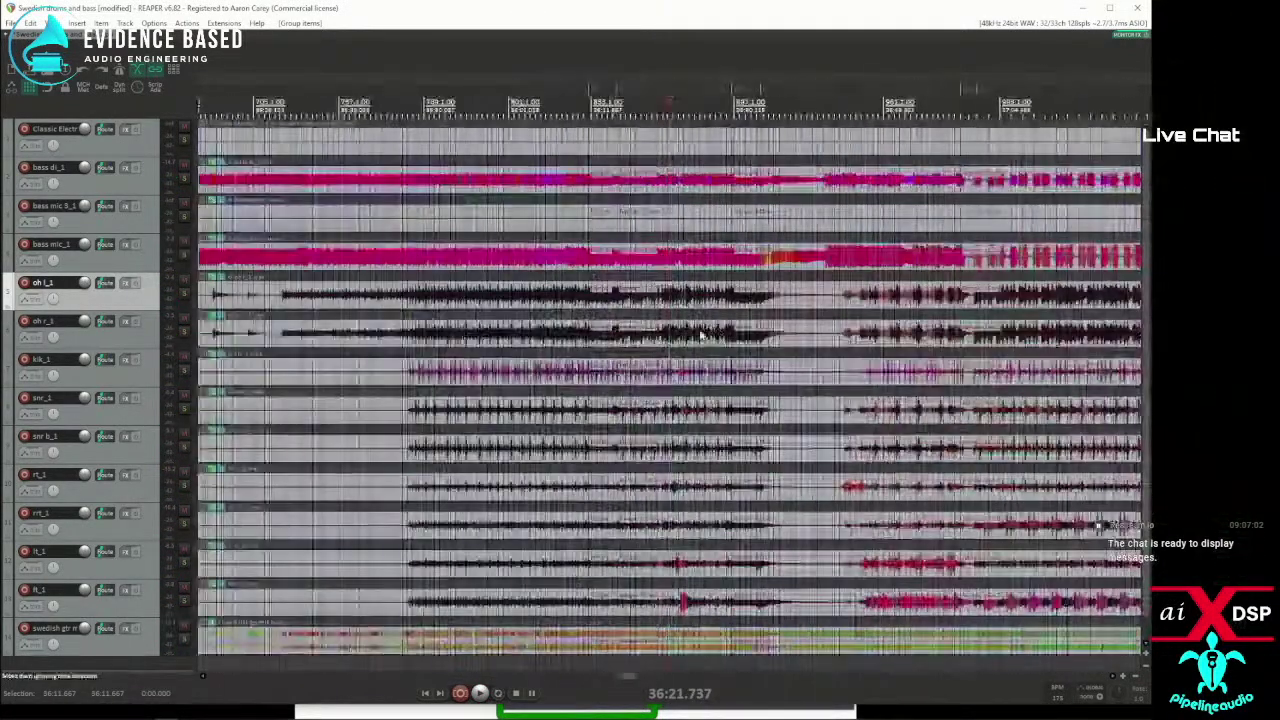
pyautogui.click(410, 308)
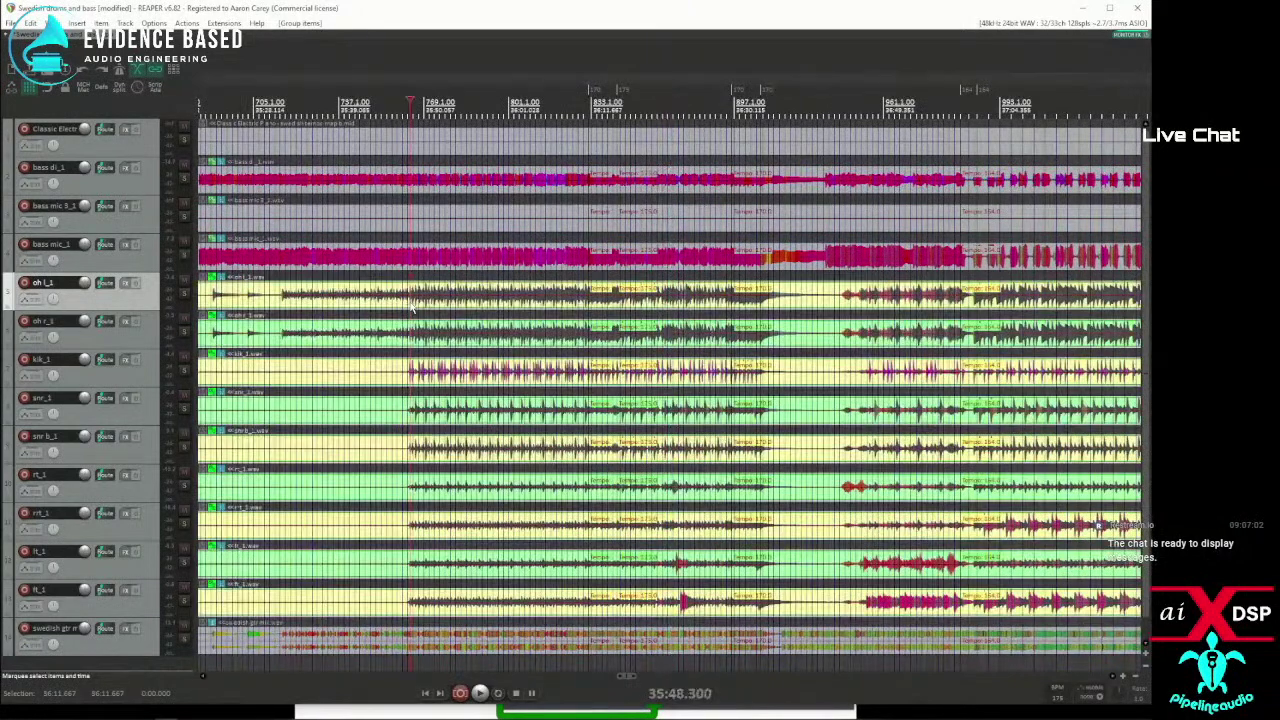
pyautogui.press('space')
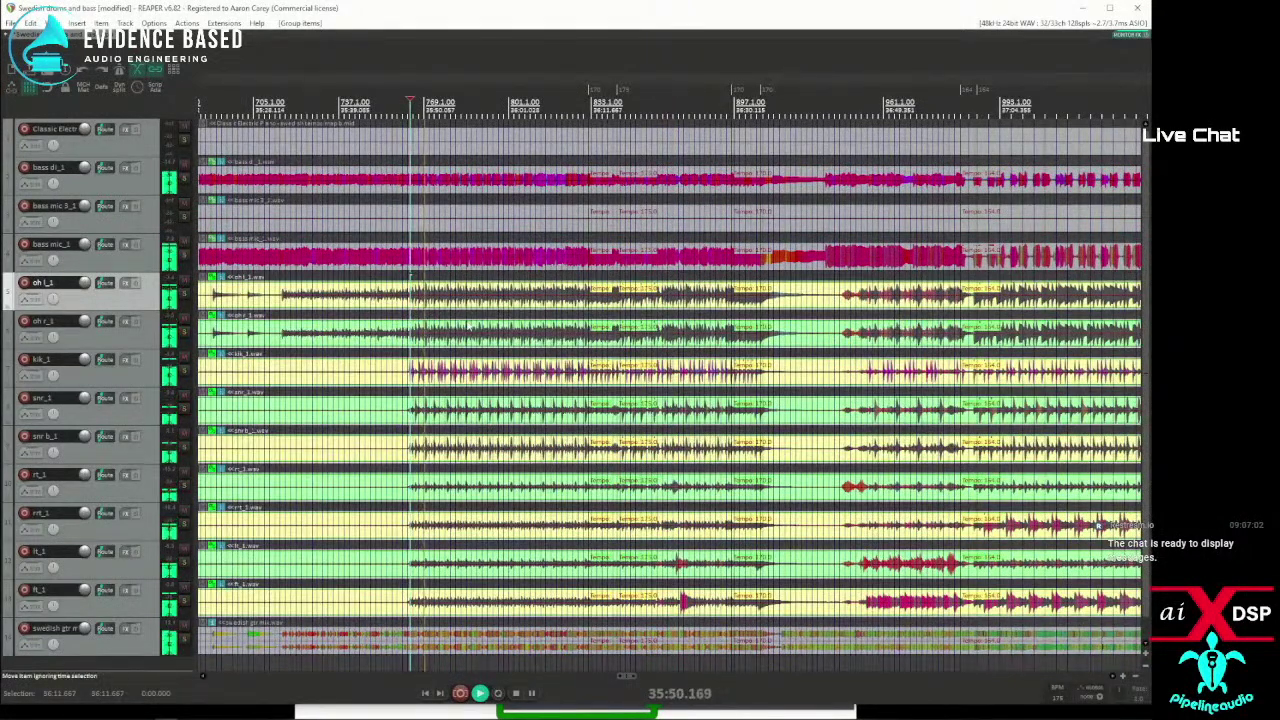
pyautogui.press('space')
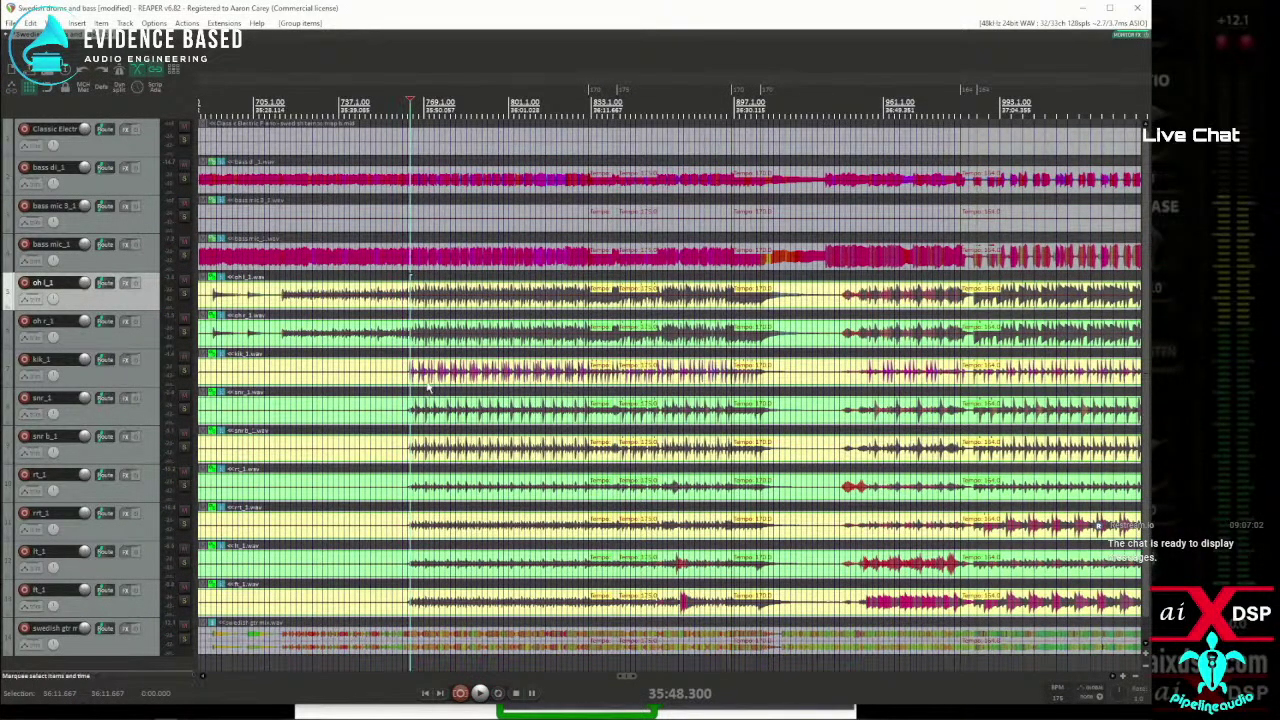
# Examine the first kick hits on kik_1 before bar 765, moving the edit cursor from just before the first hit to its transient.
pyautogui.click(428, 387)
pyautogui.scroll(5, 430, 395)
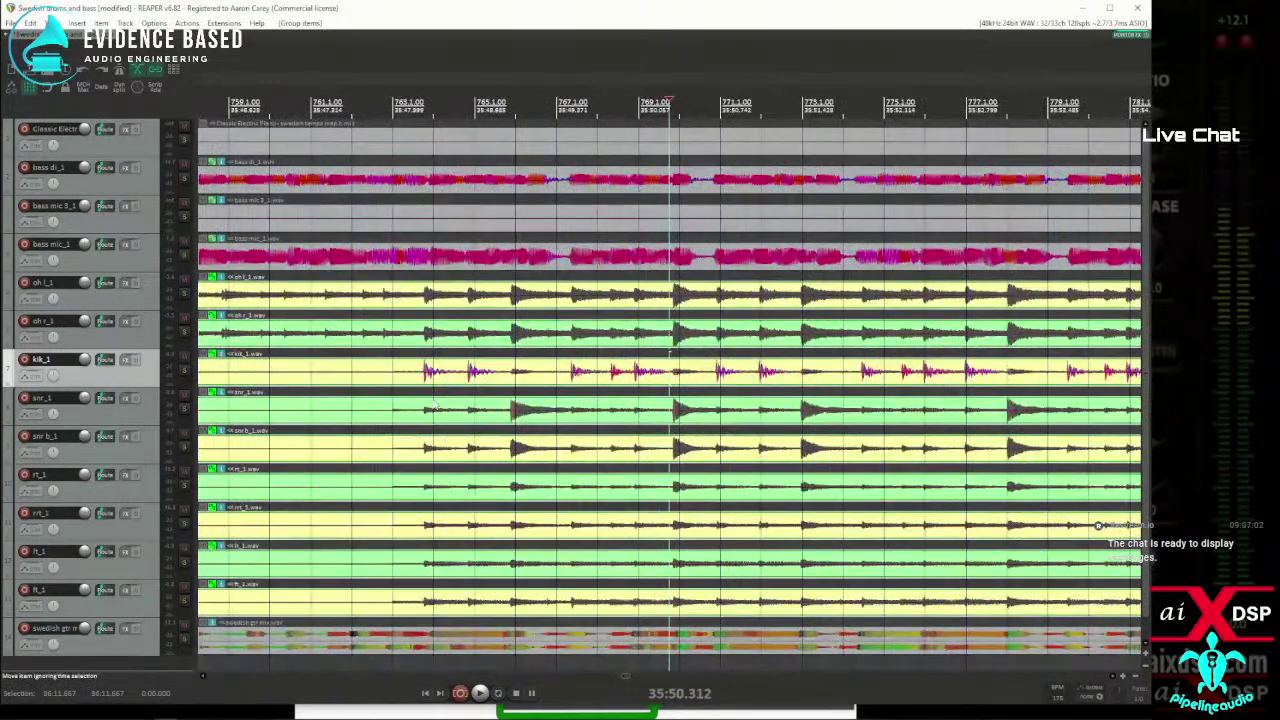
pyautogui.scroll(-3, 450, 408)
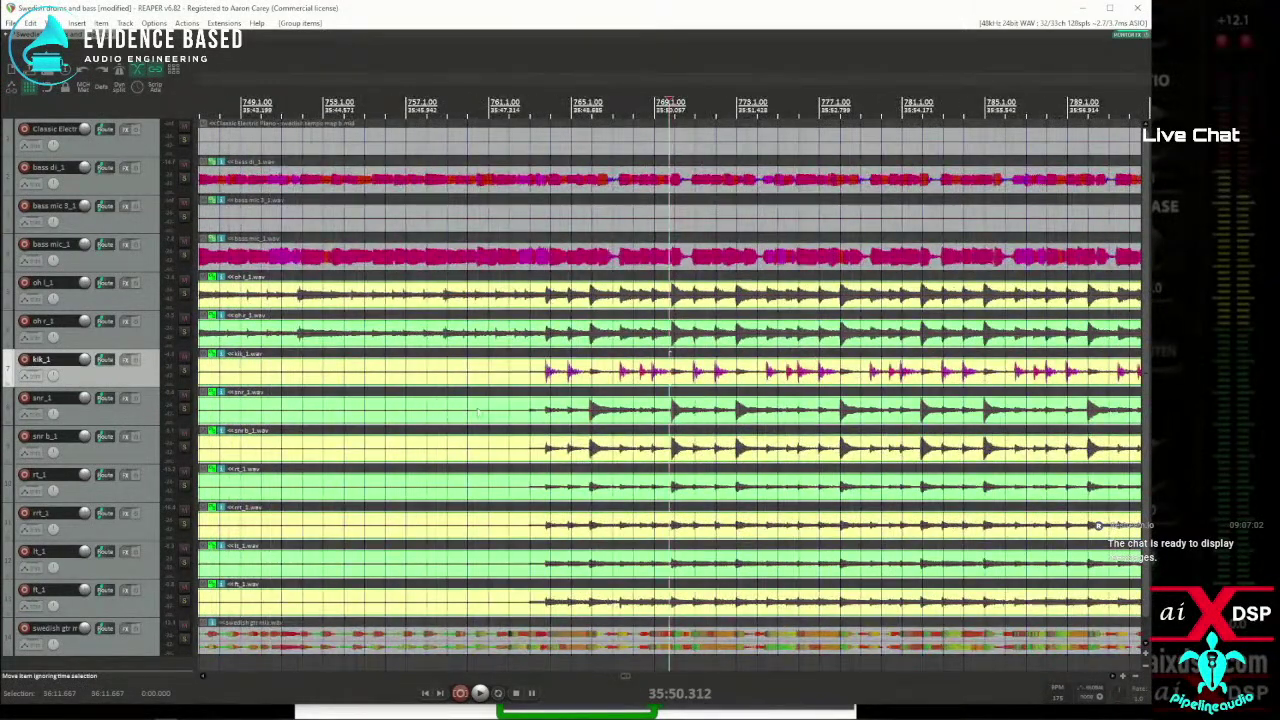
pyautogui.click(538, 383)
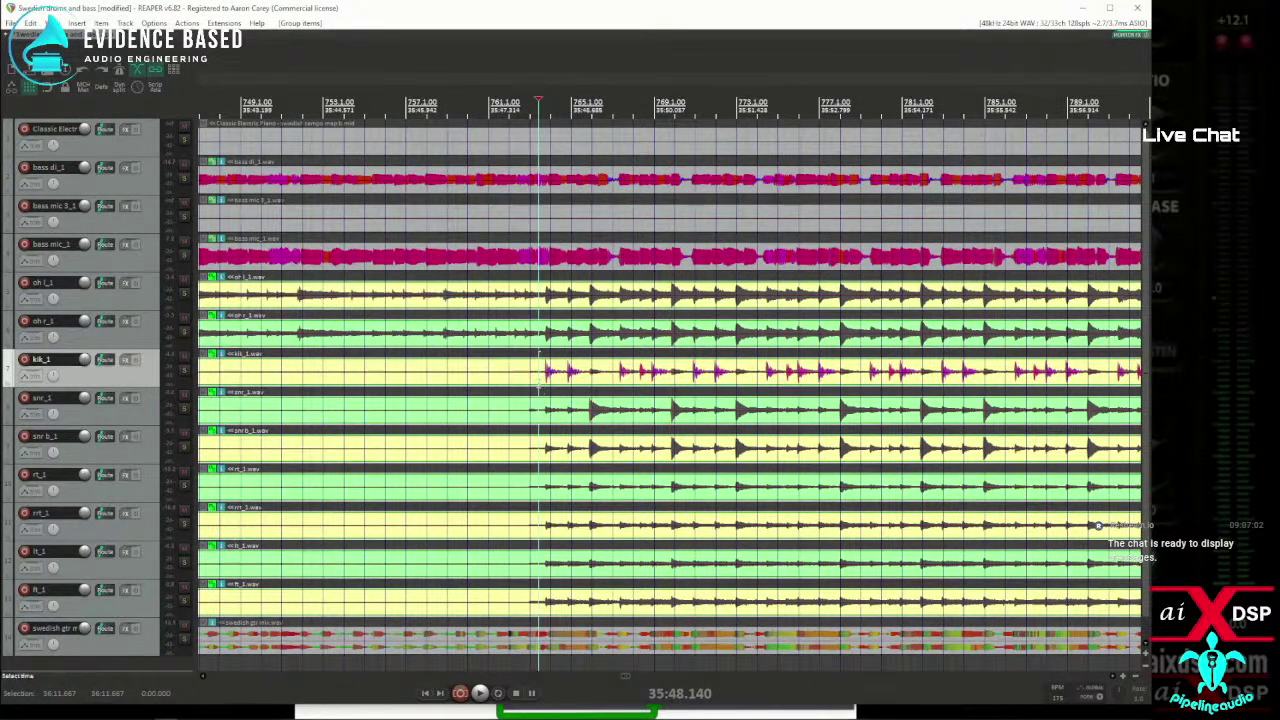
pyautogui.press('space')
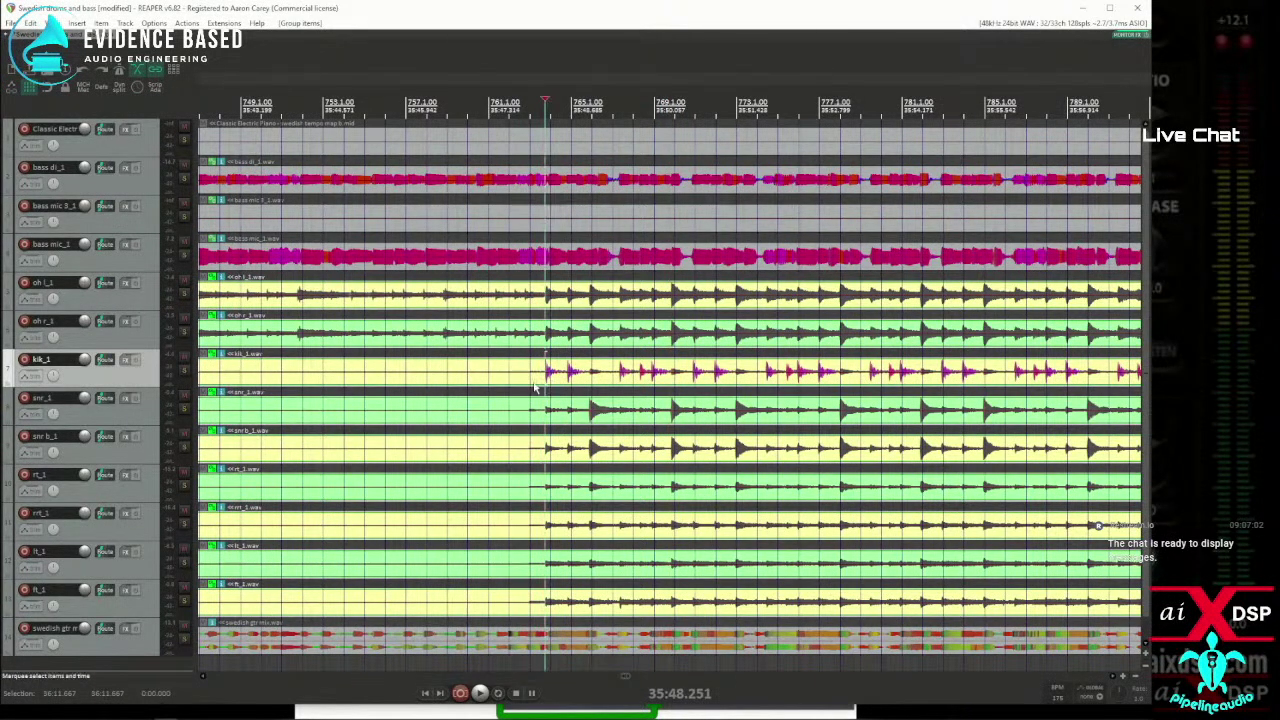
pyautogui.press('space')
# Turn off the option that selecting one item selects its group, and select only the kik_1 item before its first hit.
pyautogui.rightClick(155, 76)
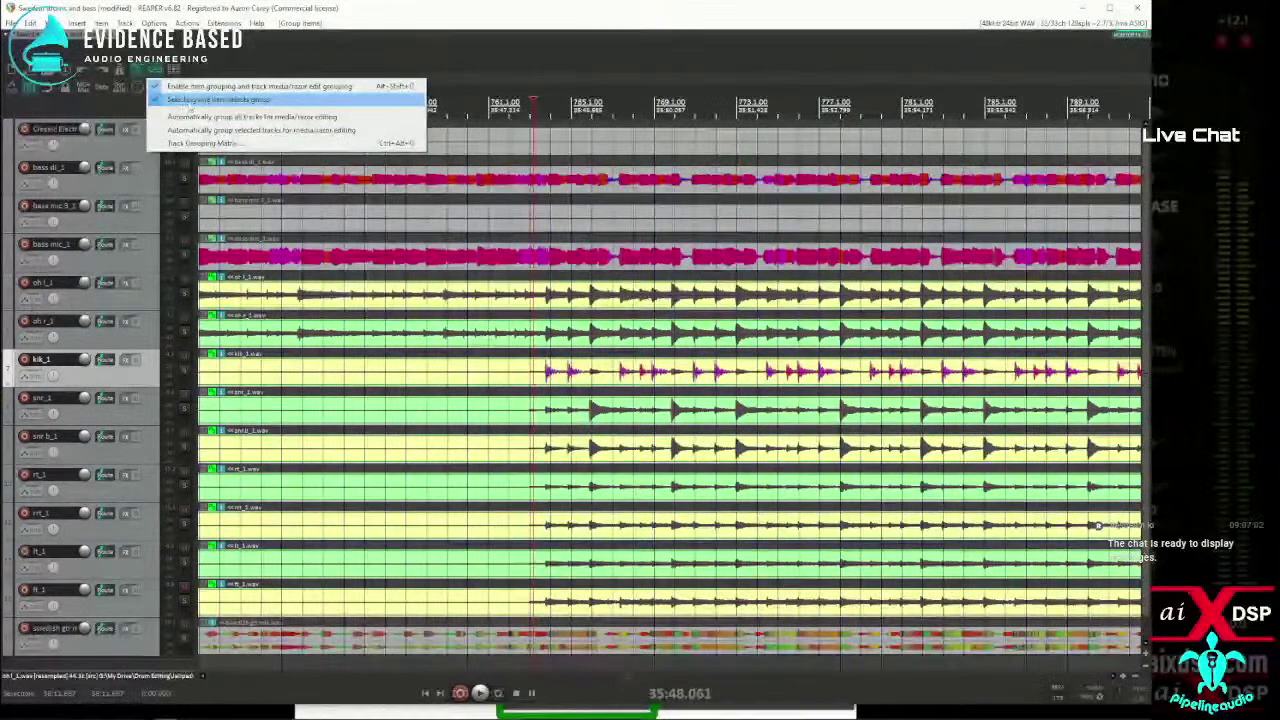
pyautogui.click(188, 100)
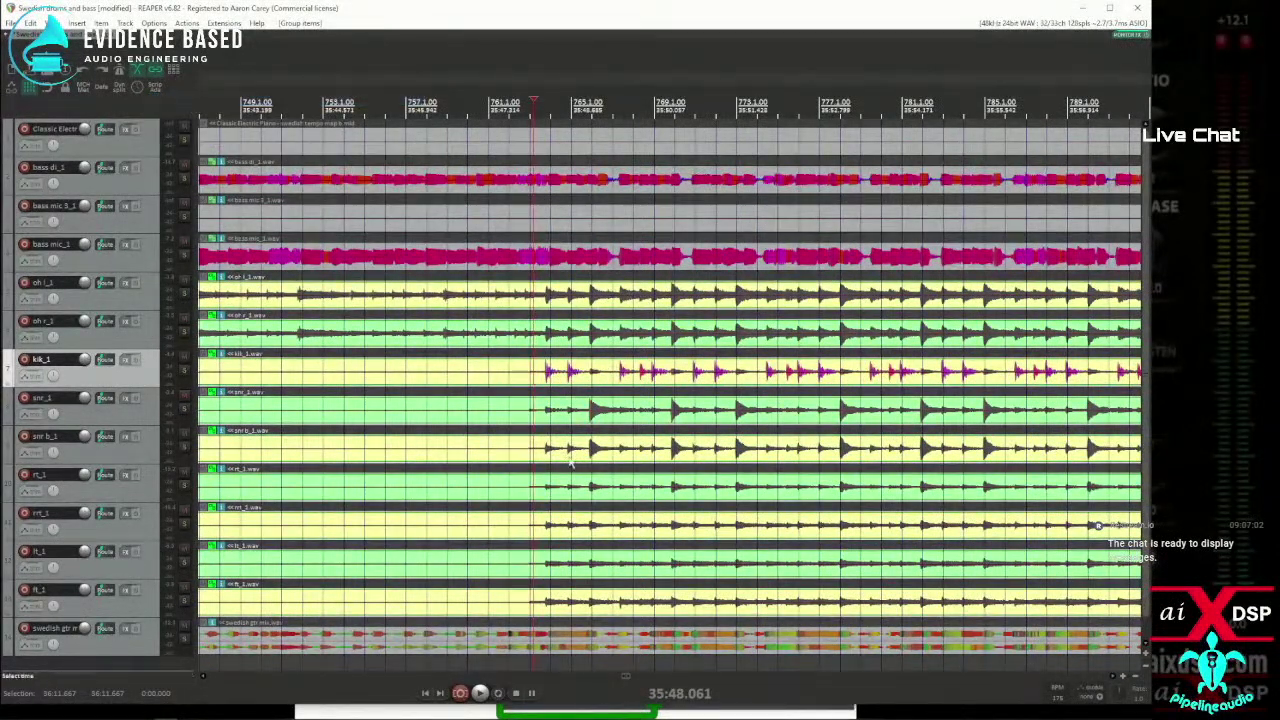
pyautogui.click(538, 382)
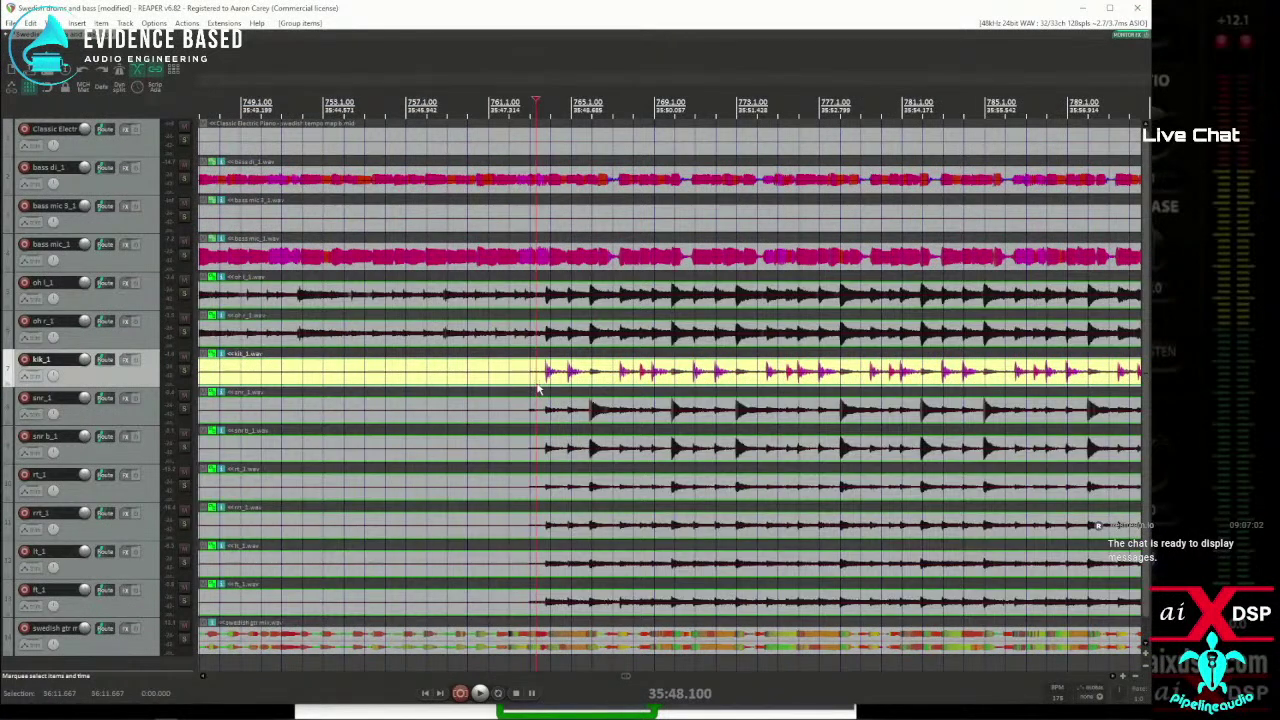
# Add stretch markers to the drum group at the first two kick transients on kik_1.
pyautogui.click(541, 388)
pyautogui.hotkey('shift', 'w')
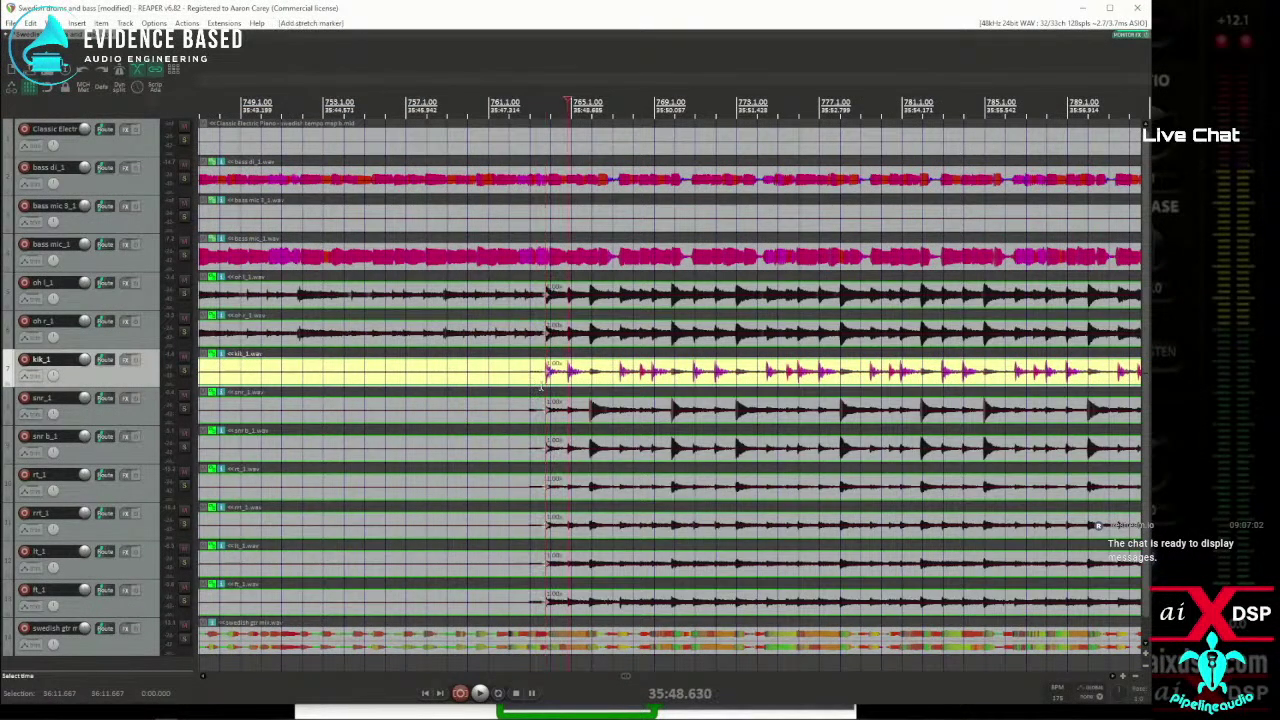
pyautogui.press('space')
pyautogui.hotkey('shift', 'w')
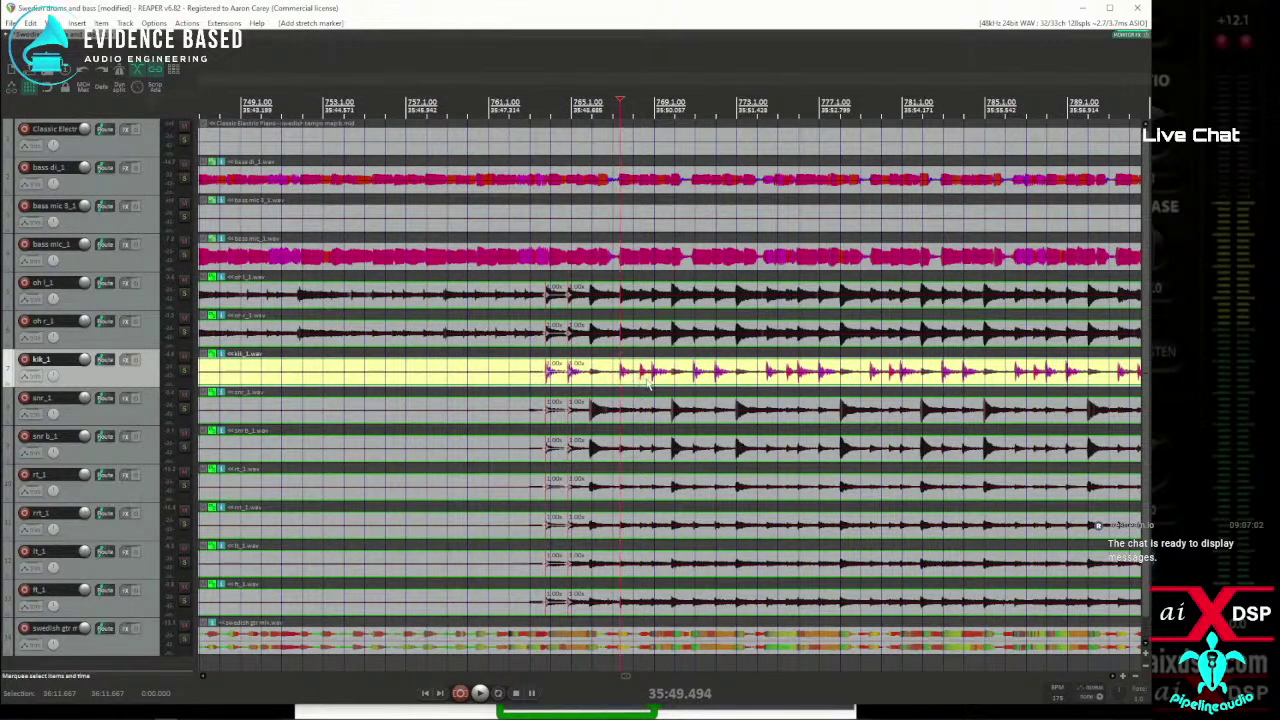
# Add stretch markers to the drum group at the snare hits on snr_1 just before bars 766 and 770.
pyautogui.click(582, 420)
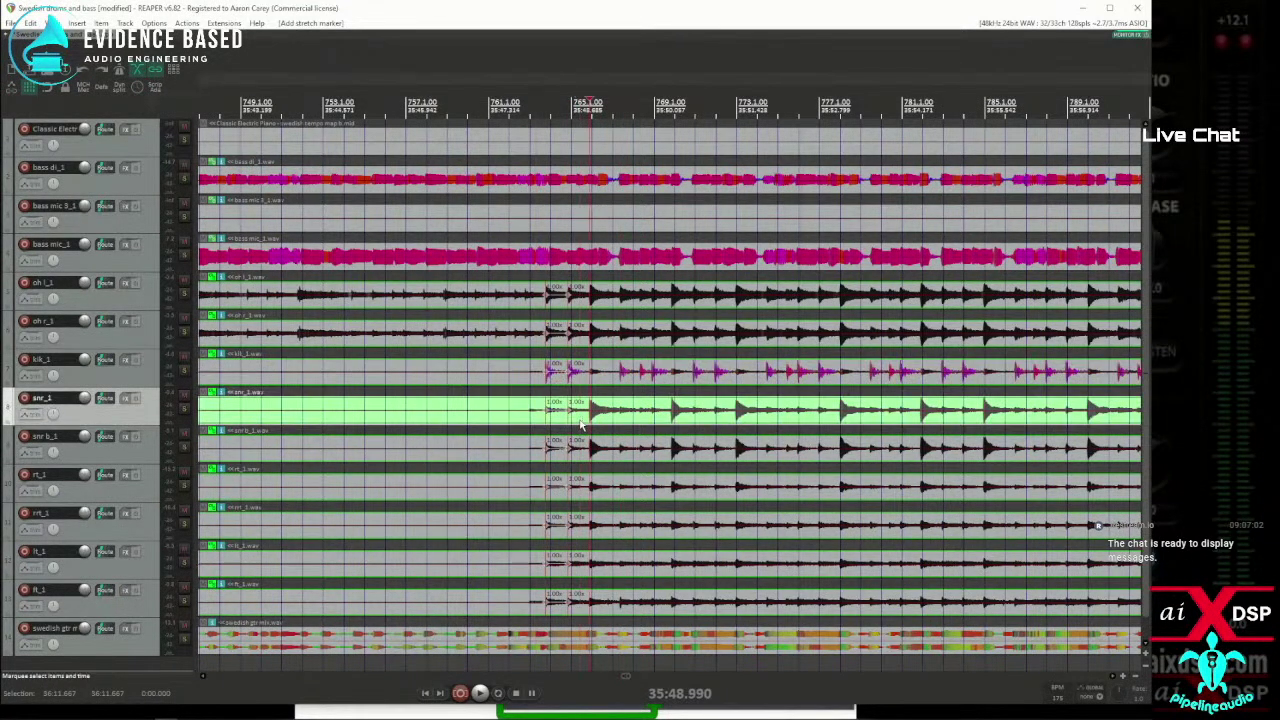
pyautogui.click(590, 422)
pyautogui.hotkey('shift', 'w')
pyautogui.click(670, 422)
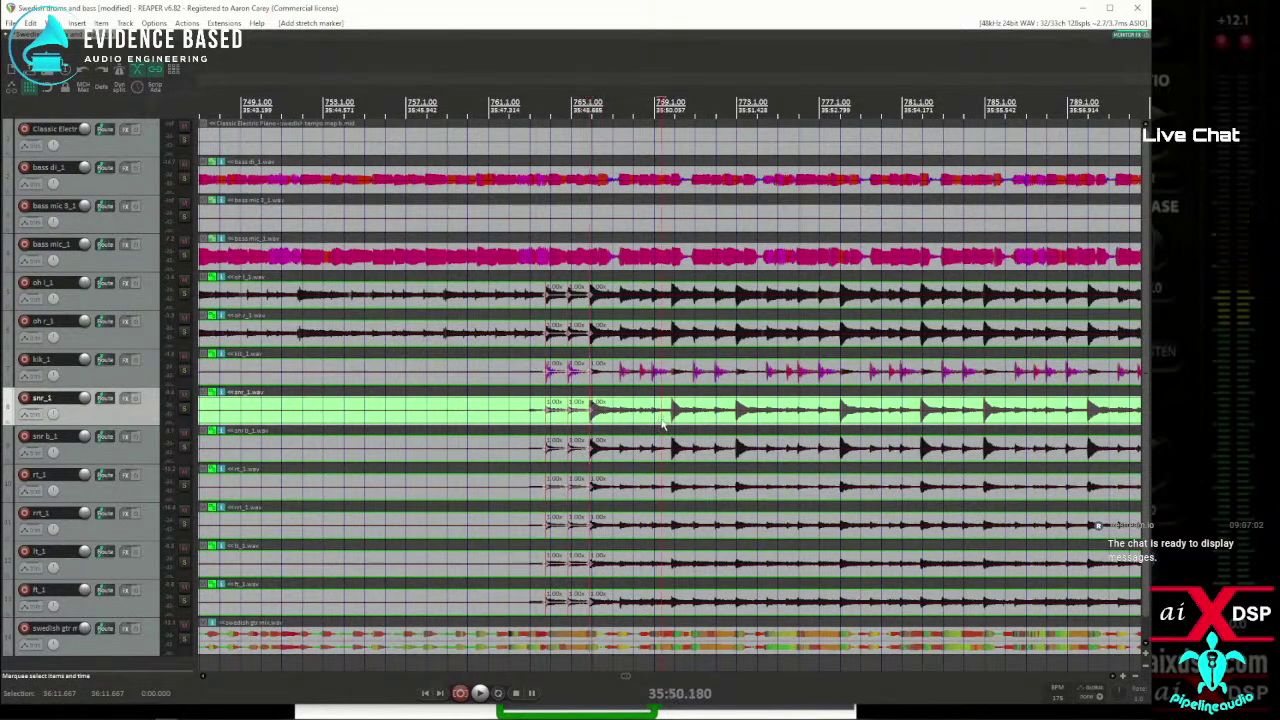
pyautogui.hotkey('shift', 'w')
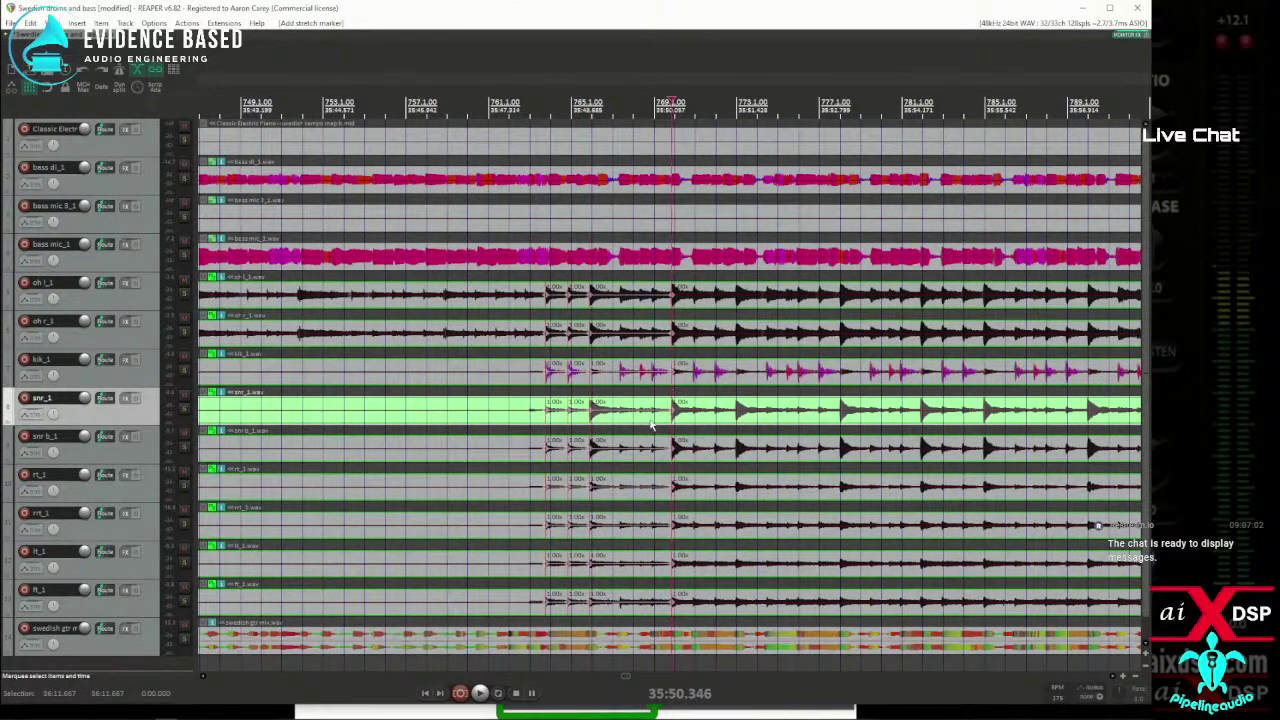
# Add stretch markers at the two kick hits on kik_1 after bar 770 and at the snr_1 hit at bar 773.
pyautogui.click(692, 380)
pyautogui.hotkey('shift', 'w')
pyautogui.click(713, 385)
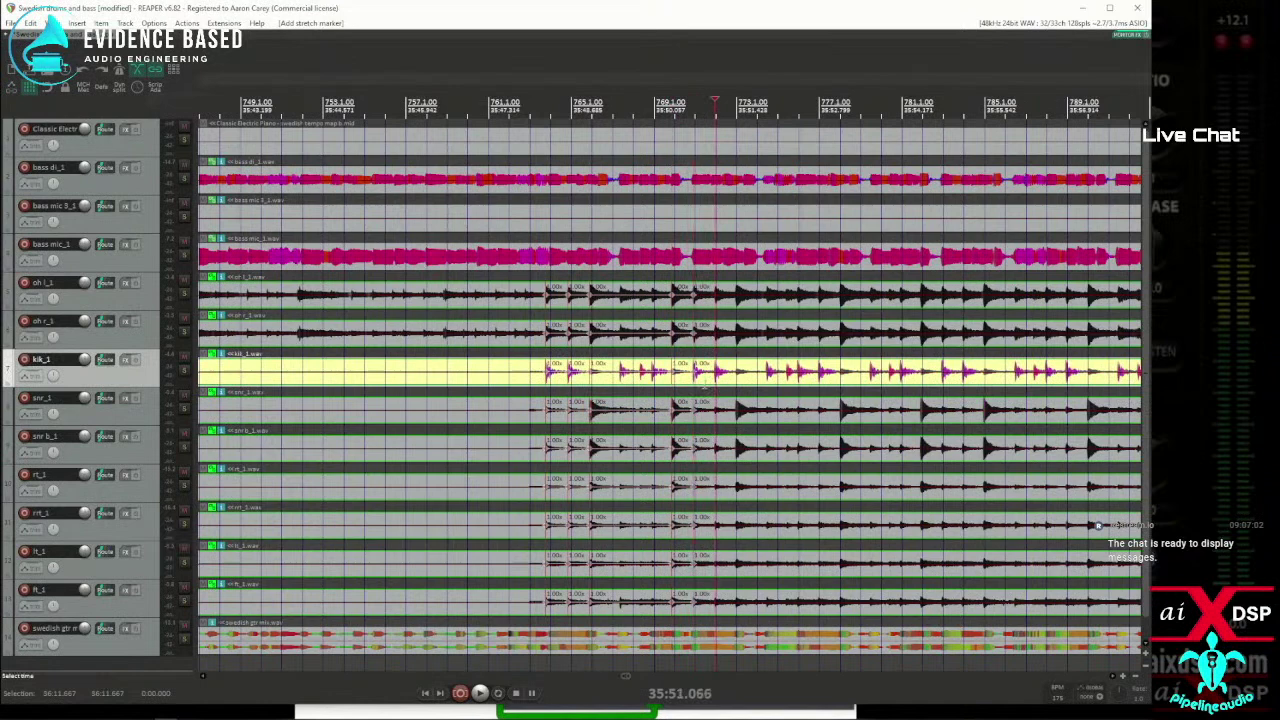
pyautogui.hotkey('shift', 'w')
pyautogui.click(730, 427)
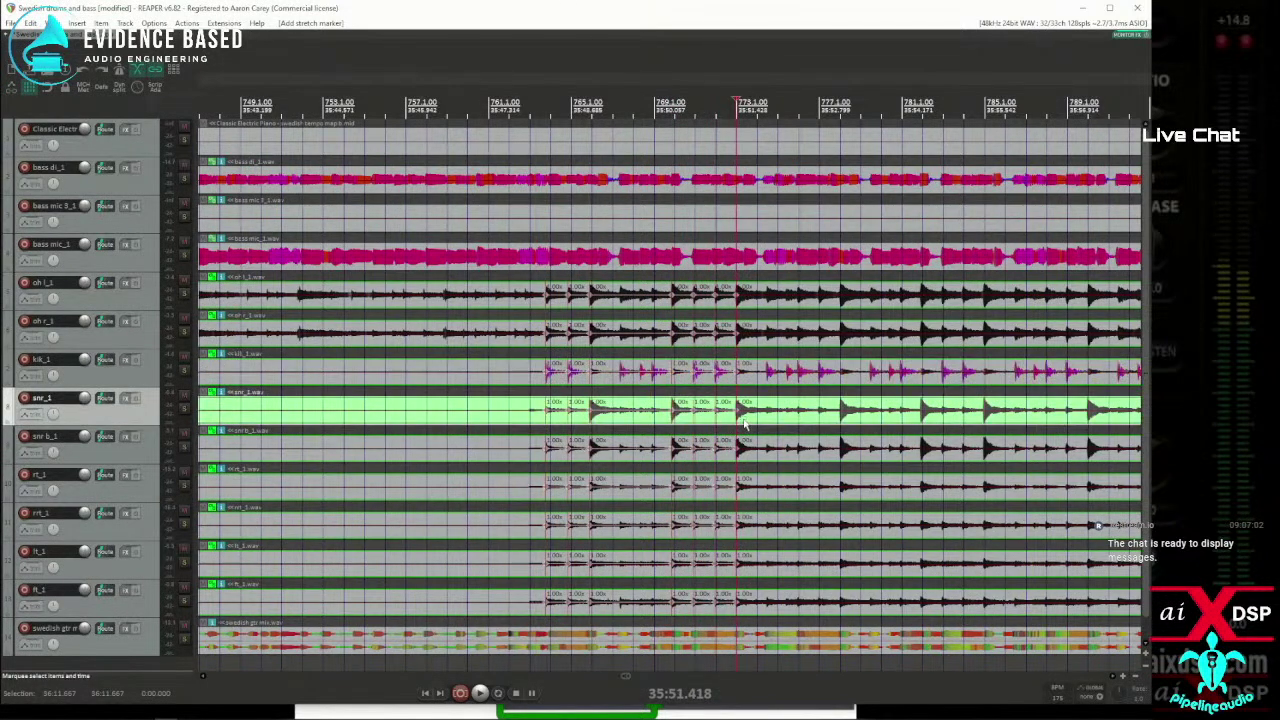
pyautogui.hotkey('shift', 'w')
# Try to snap the stretch markers to the grid within a time selection from the first kick to bar 773, and undo it.
pyautogui.moveTo(748, 415); pyautogui.dragTo(540, 416)
pyautogui.press('space')
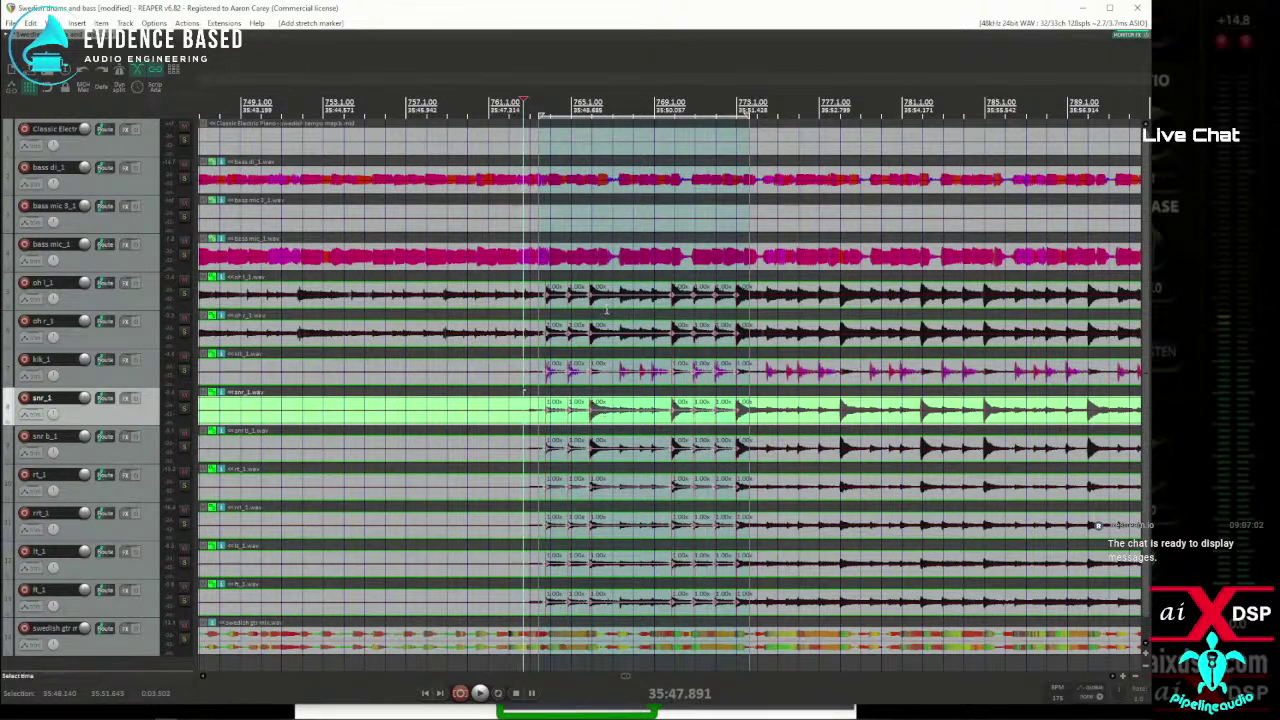
pyautogui.hotkey('ctrl', 'shift', 'q')
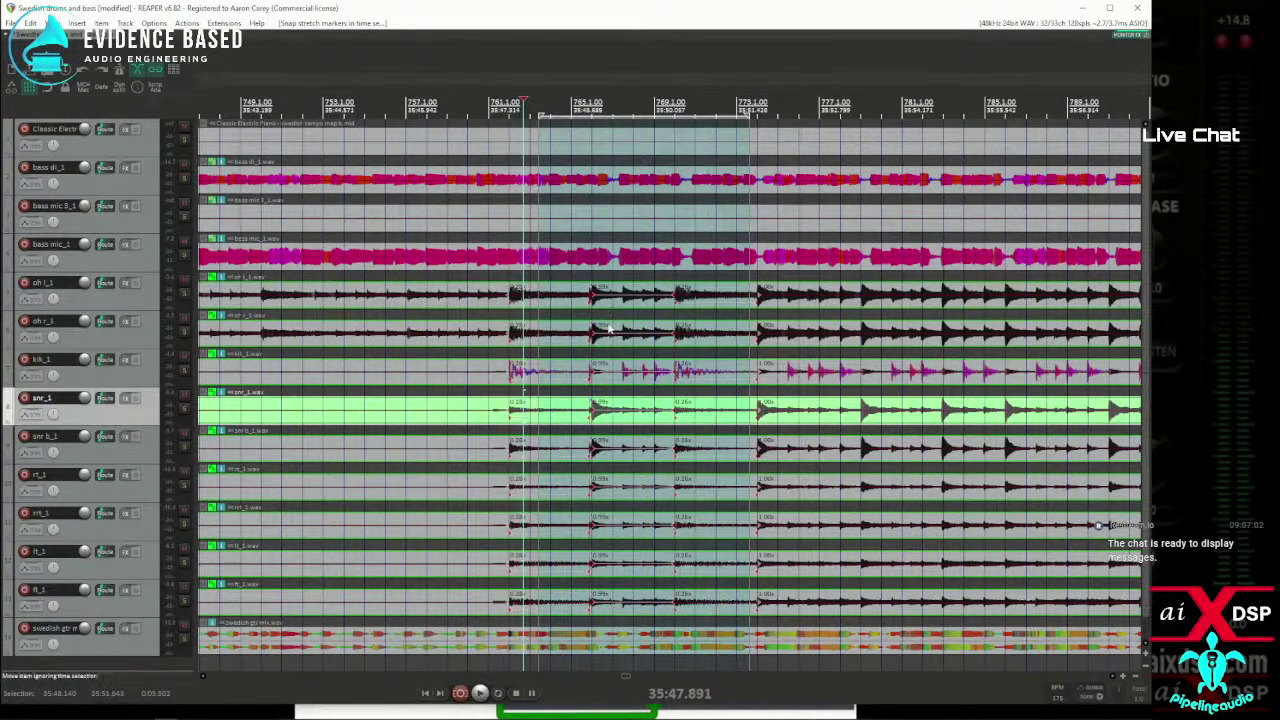
pyautogui.hotkey('ctrl', 'z')
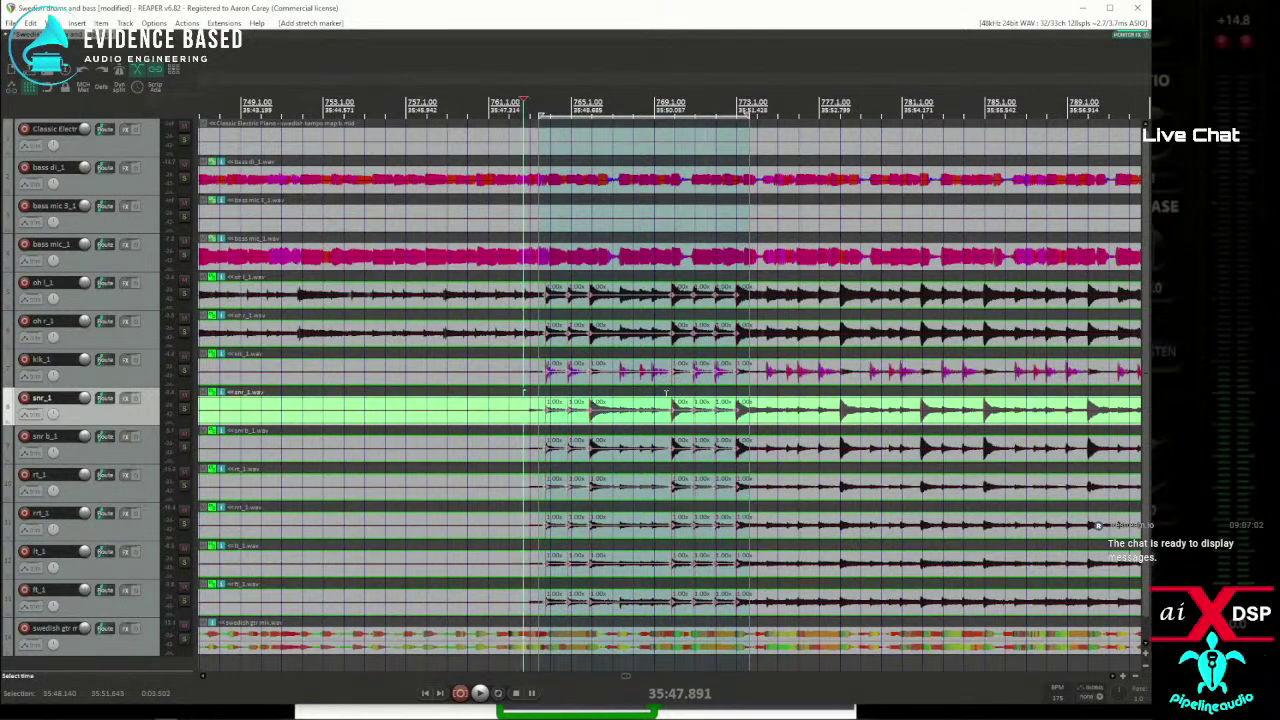
pyautogui.scroll(2, 760, 410)
pyautogui.scroll(-1, 833, 428)
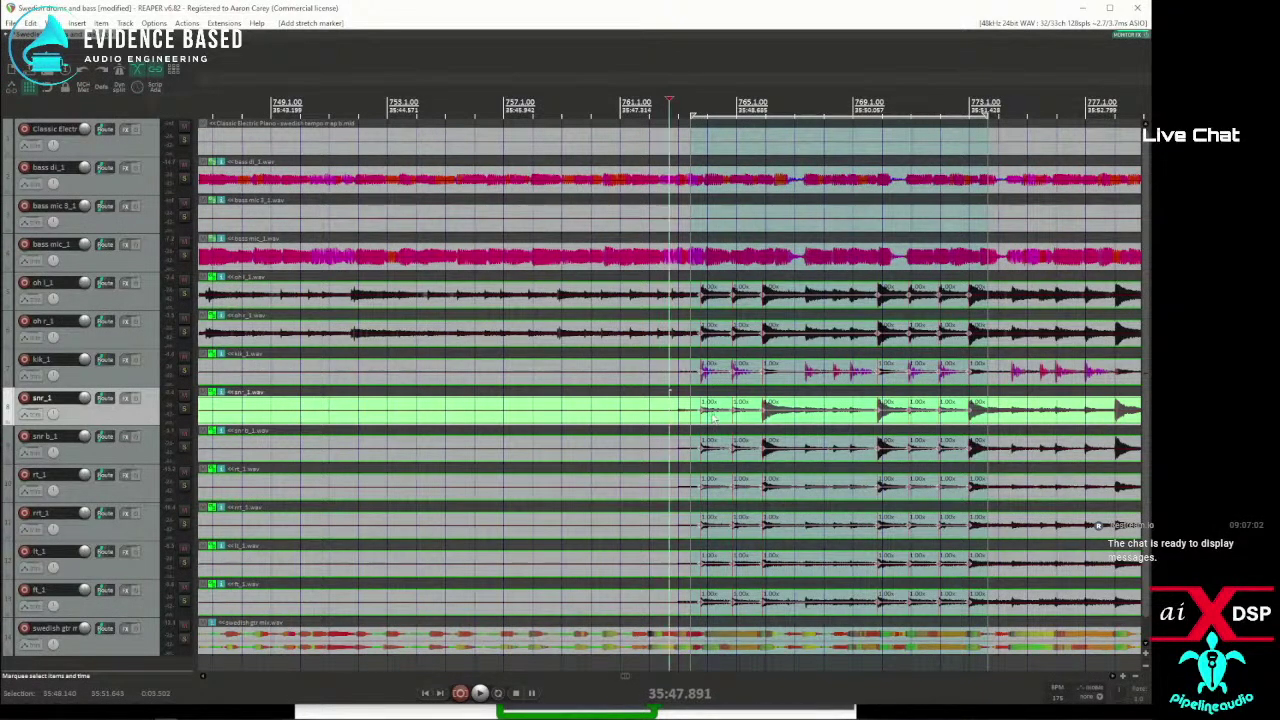
# Check the project's timebase options for items, envelopes and markers, keeping it at Time.
pyautogui.hotkey('alt', 'Return')
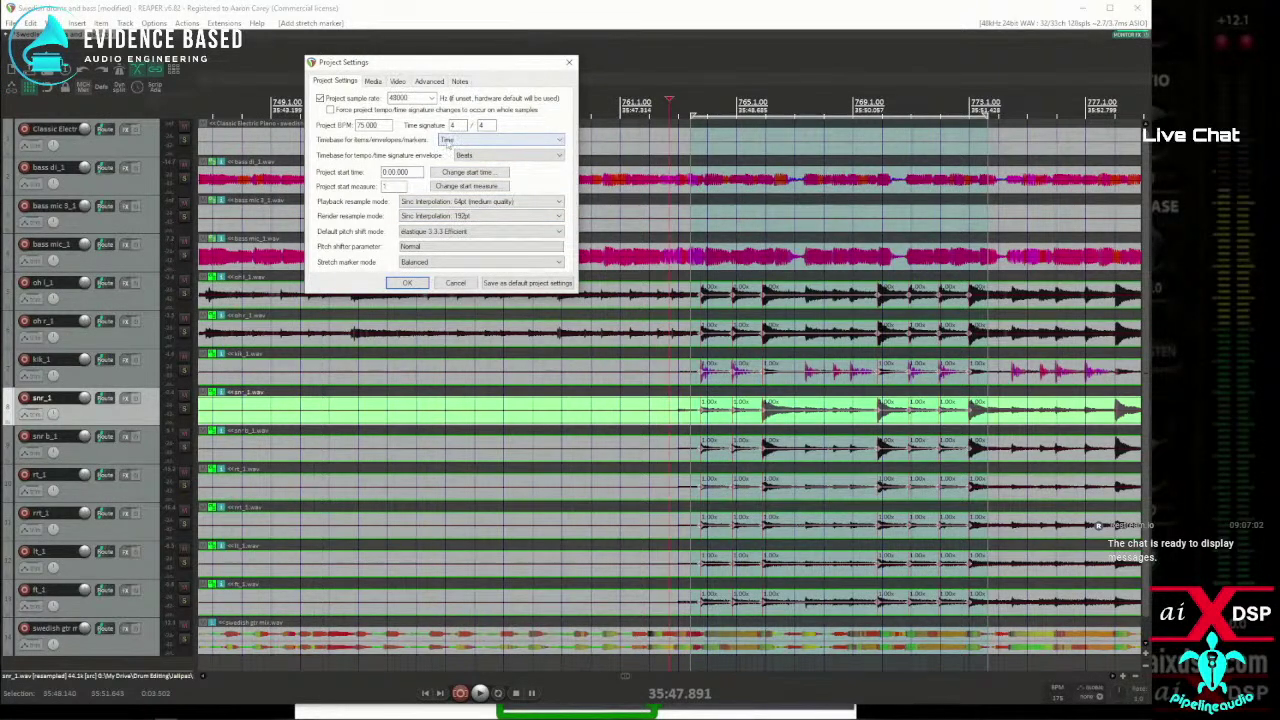
pyautogui.click(447, 141)
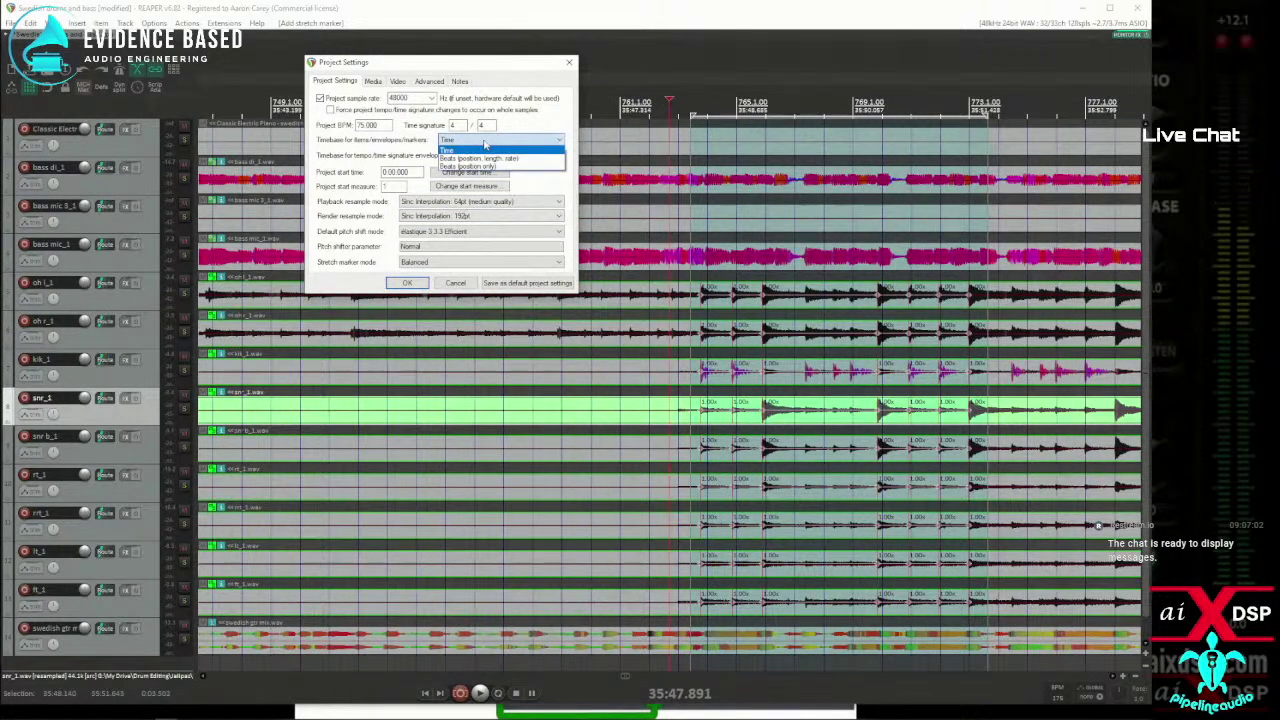
pyautogui.click(494, 72)
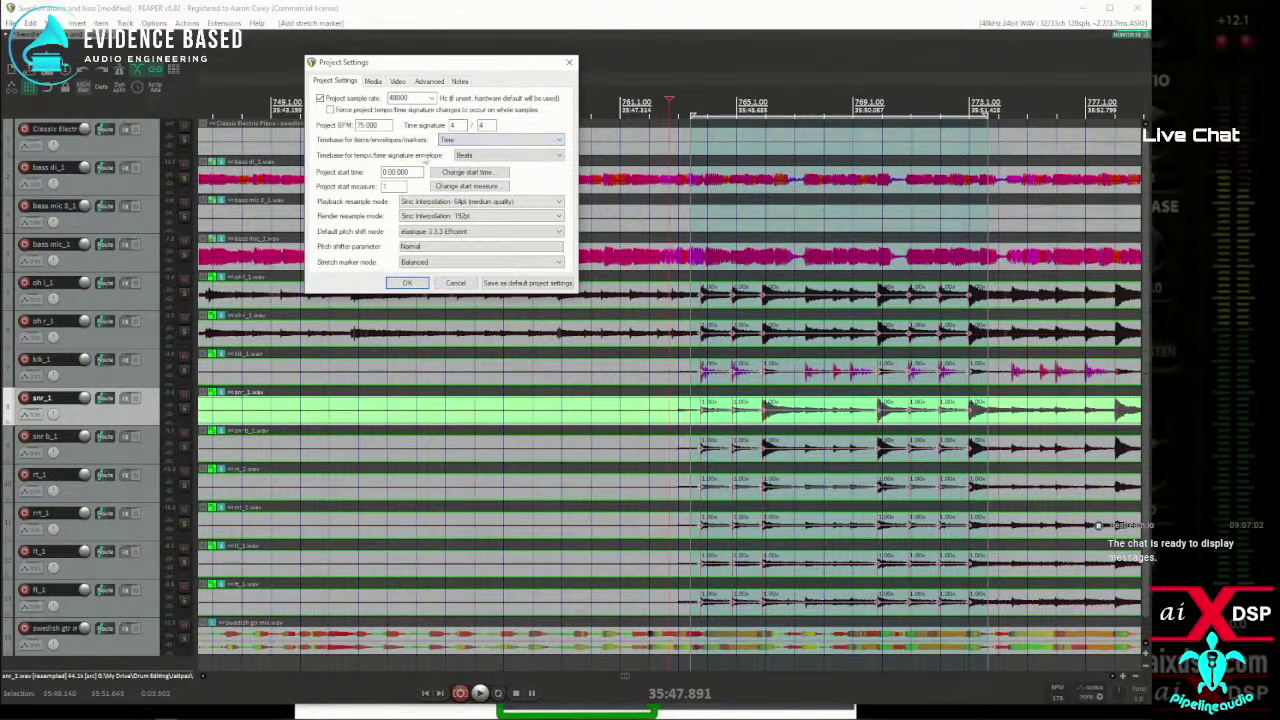
pyautogui.click(409, 283)
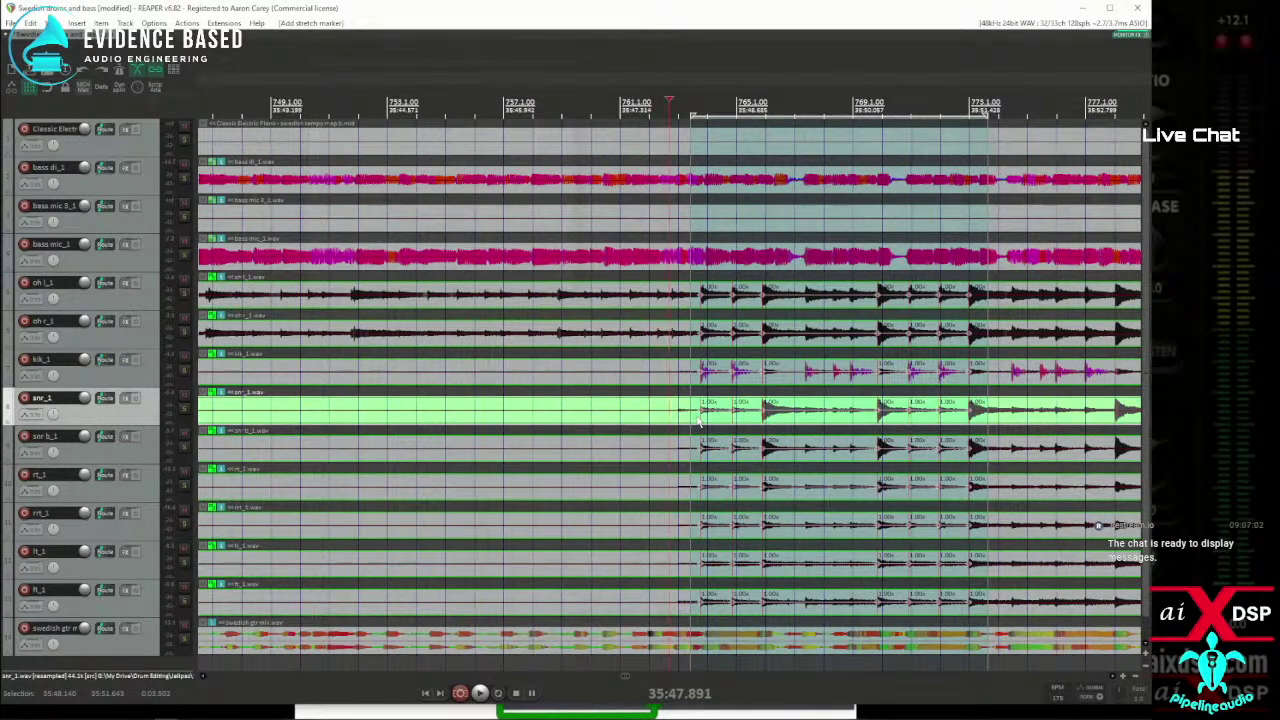
# Retry snapping all the time-selected stretch markers to the grid, and undo the snap.
pyautogui.hotkey('ctrl', 'shift', 'g')
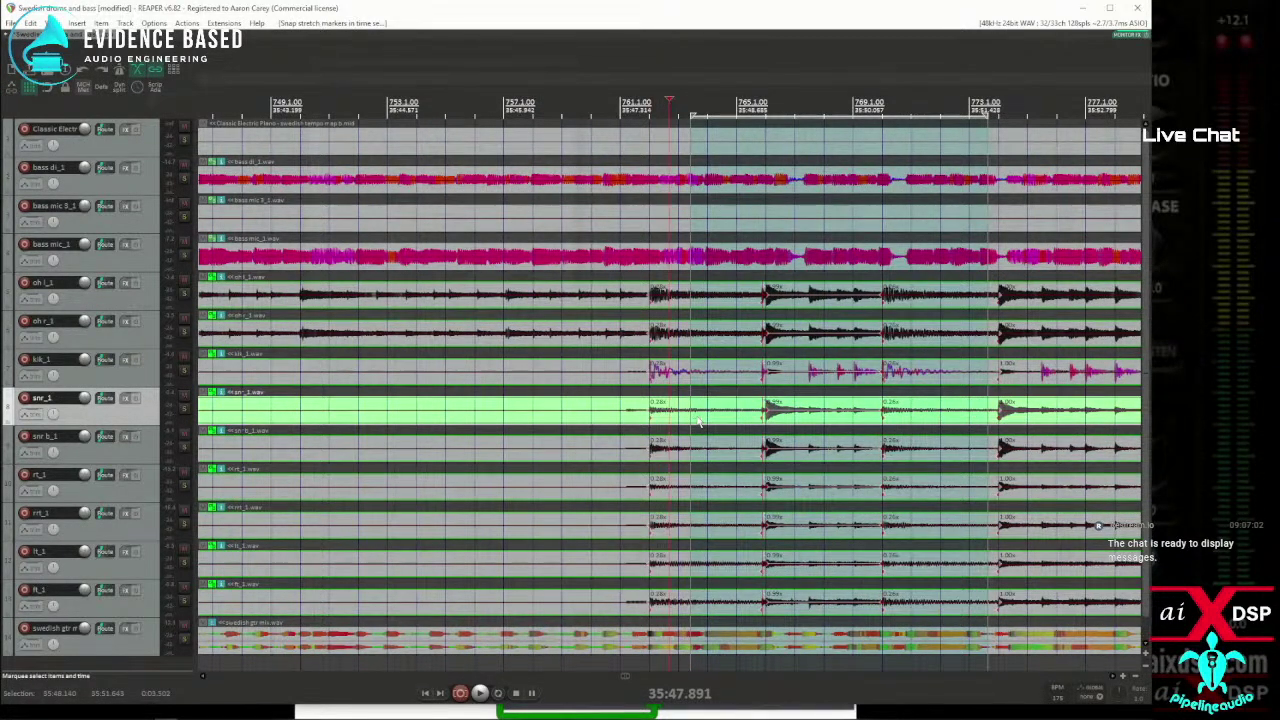
pyautogui.hotkey('ctrl', 'z')
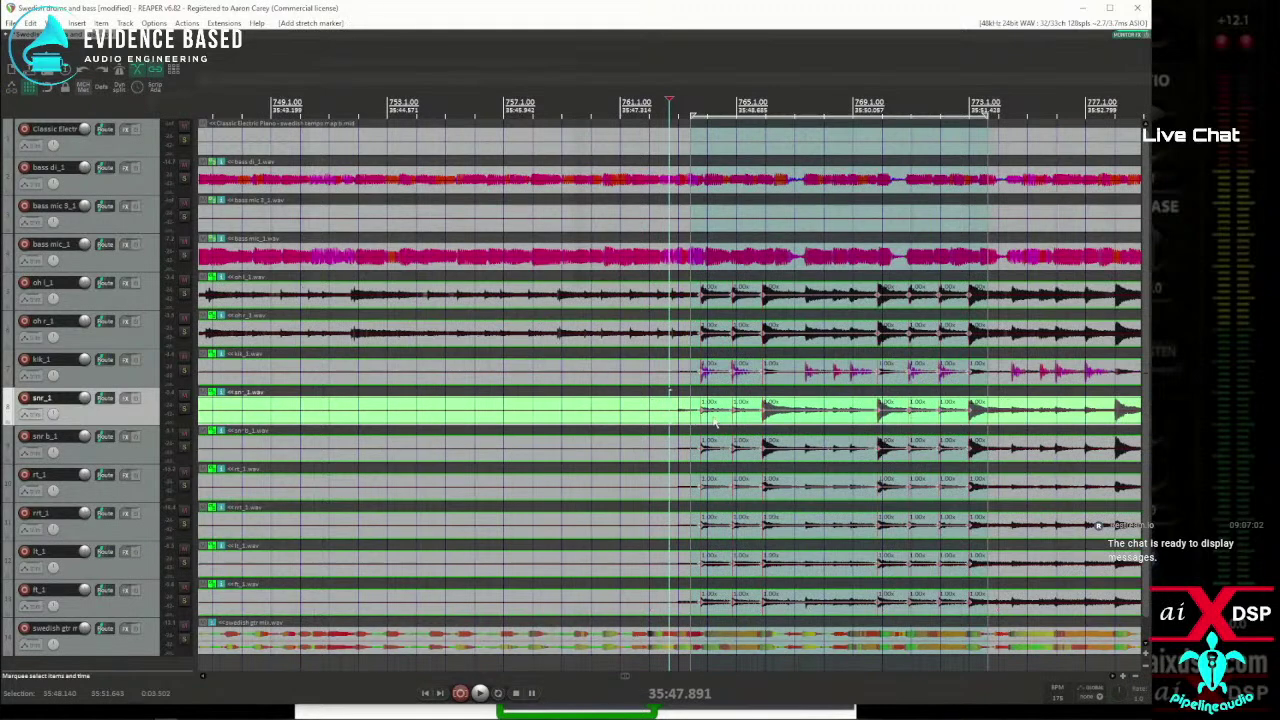
# Try to snap only the second kick's stretch marker, just before bar 765, to the grid within a narrow time selection, and undo it.
pyautogui.click(764, 405)
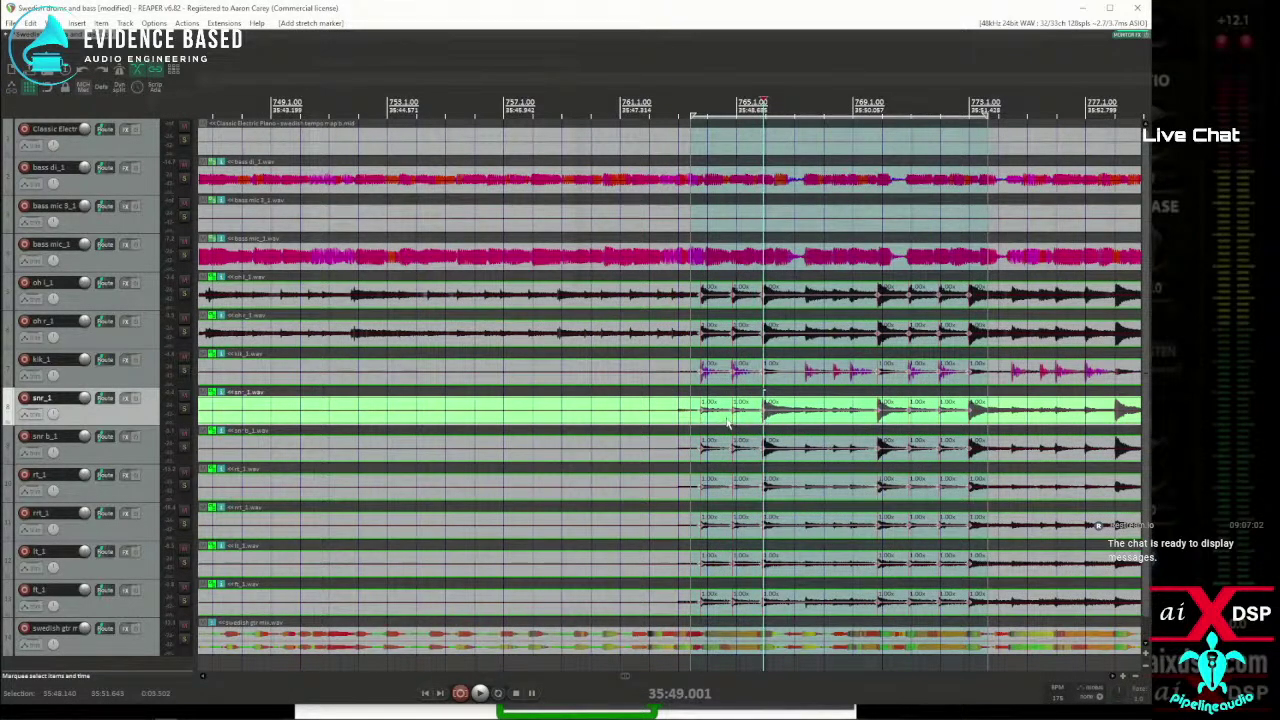
pyautogui.moveTo(728, 424); pyautogui.dragTo(788, 424)
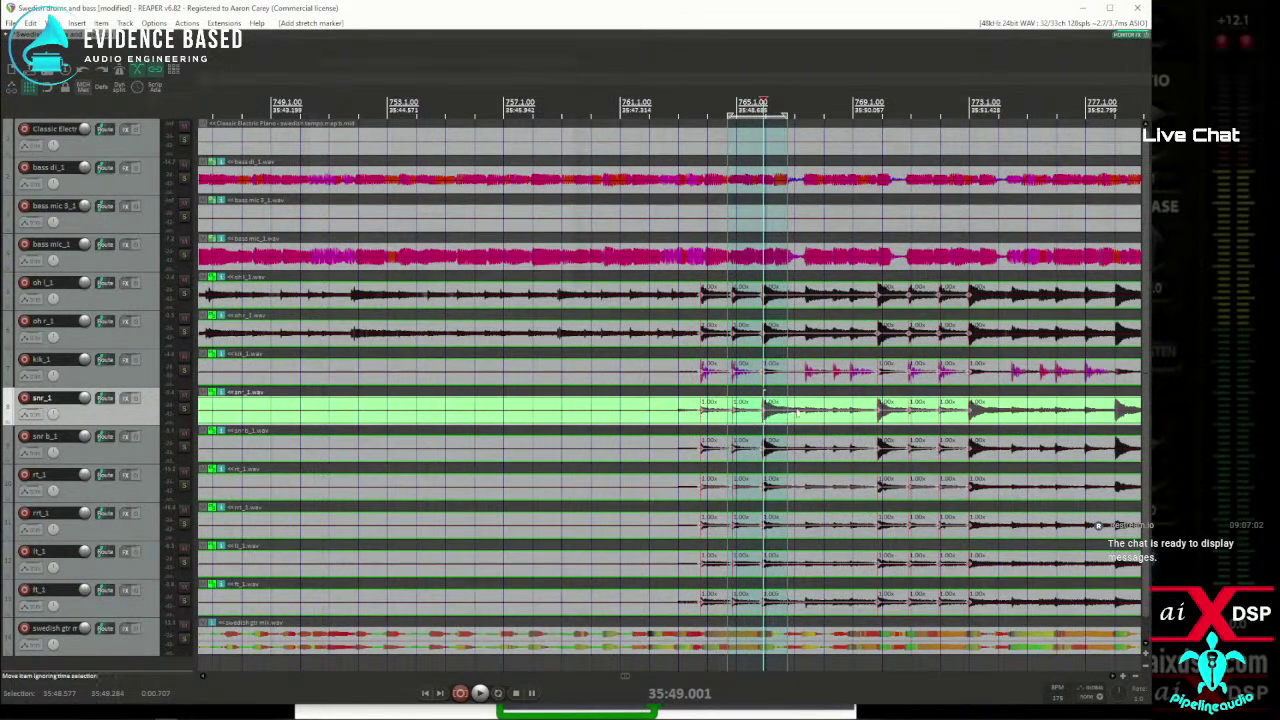
pyautogui.scroll(3, 566, 425)
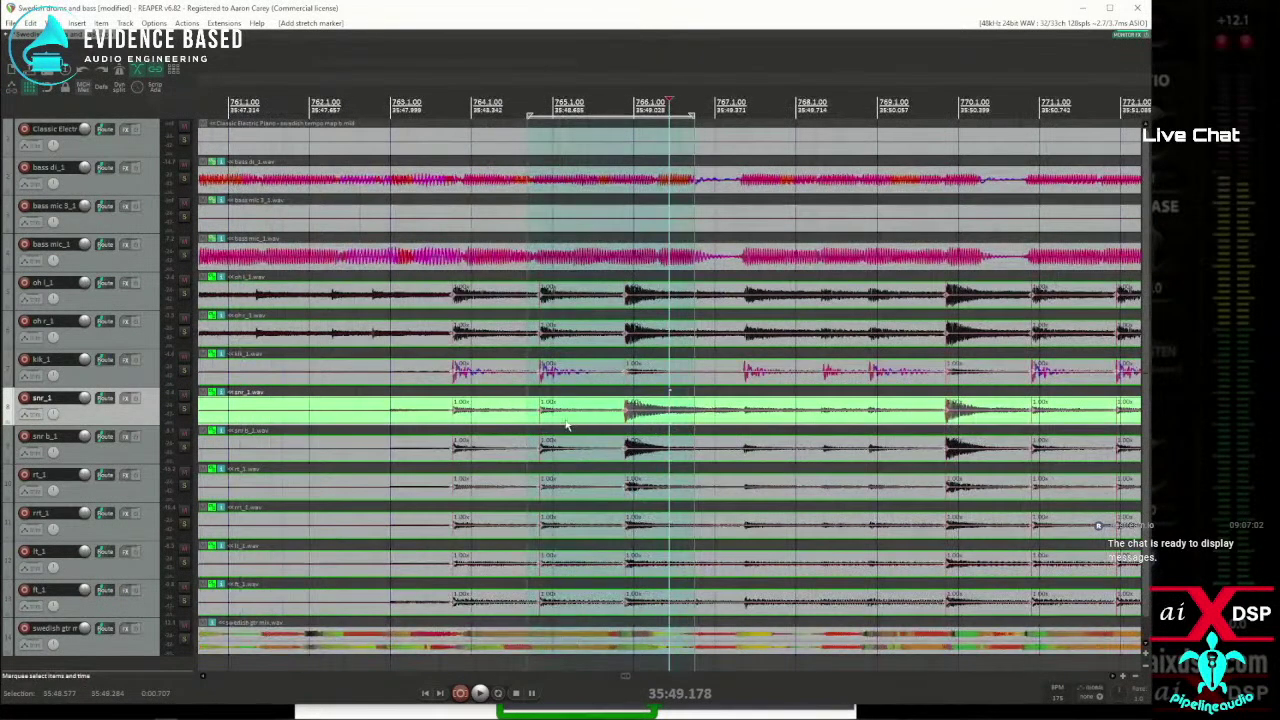
pyautogui.click(508, 425)
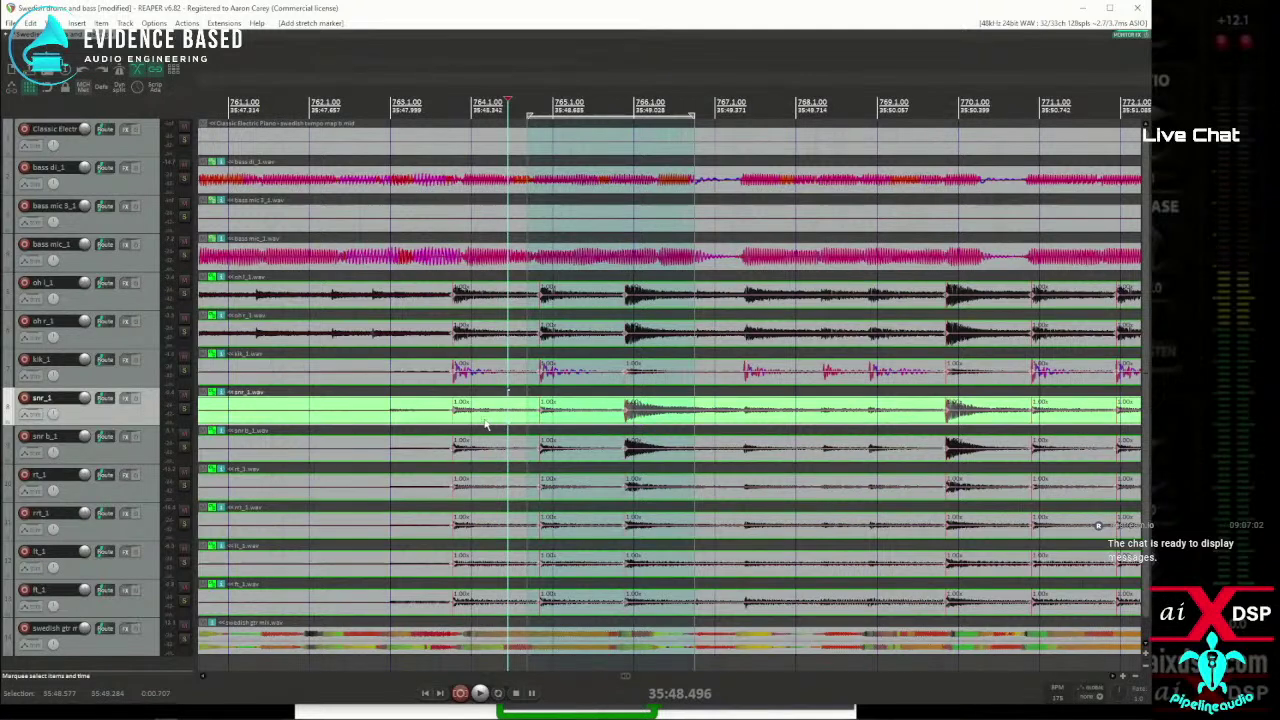
pyautogui.click(437, 425)
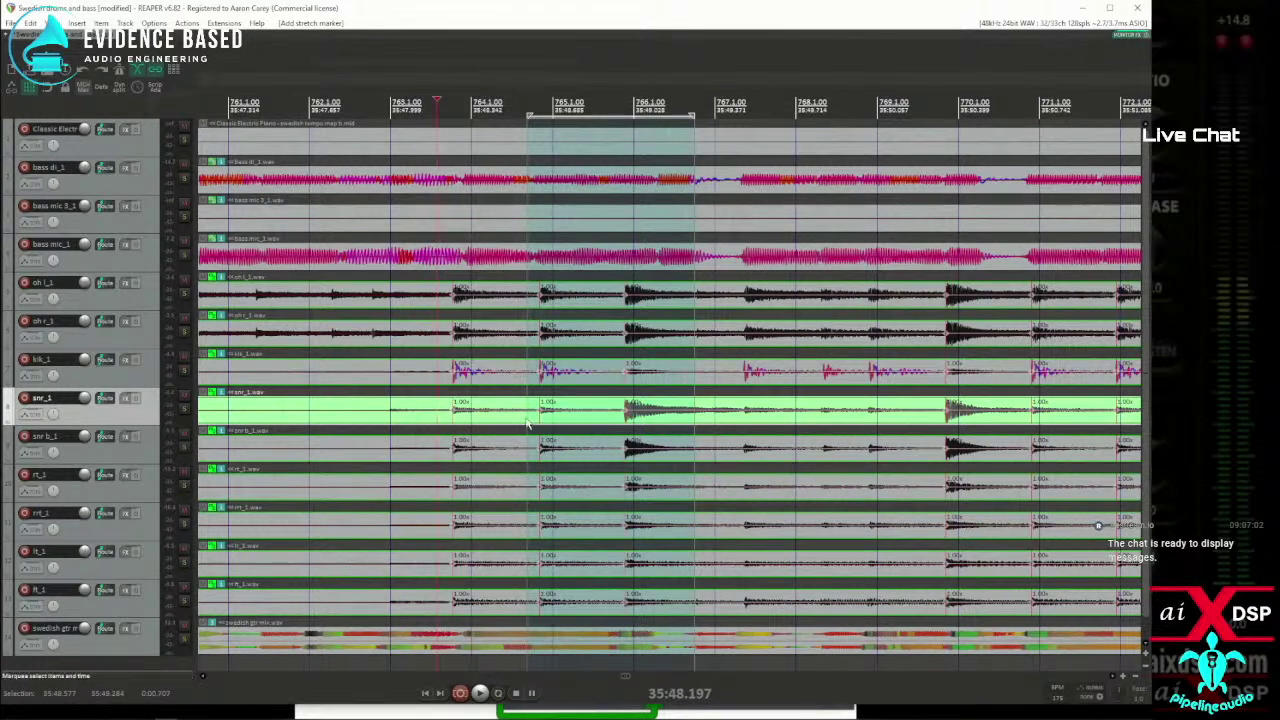
pyautogui.moveTo(528, 424); pyautogui.dragTo(571, 428)
pyautogui.hotkey('shift', 's')
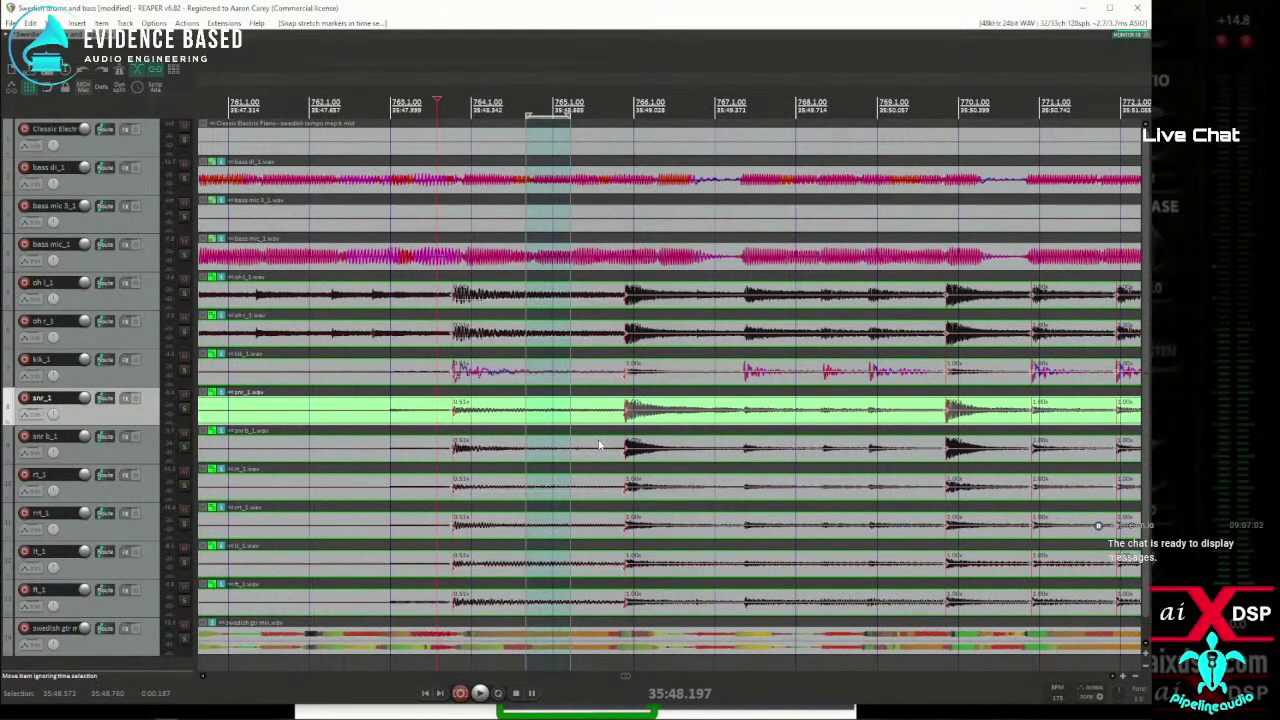
pyautogui.hotkey('ctrl', 'z')
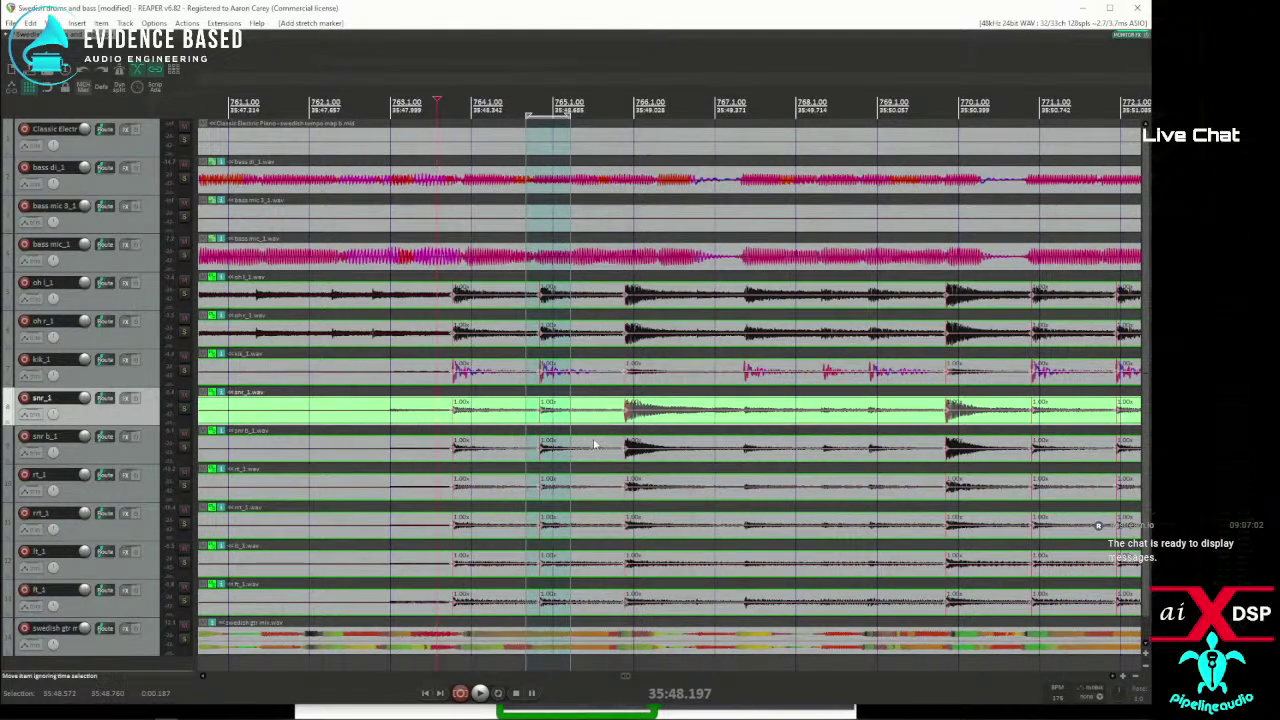
# Audition the first drum hits from just after bar 763, and stop playback.
pyautogui.scroll(2, 582, 420)
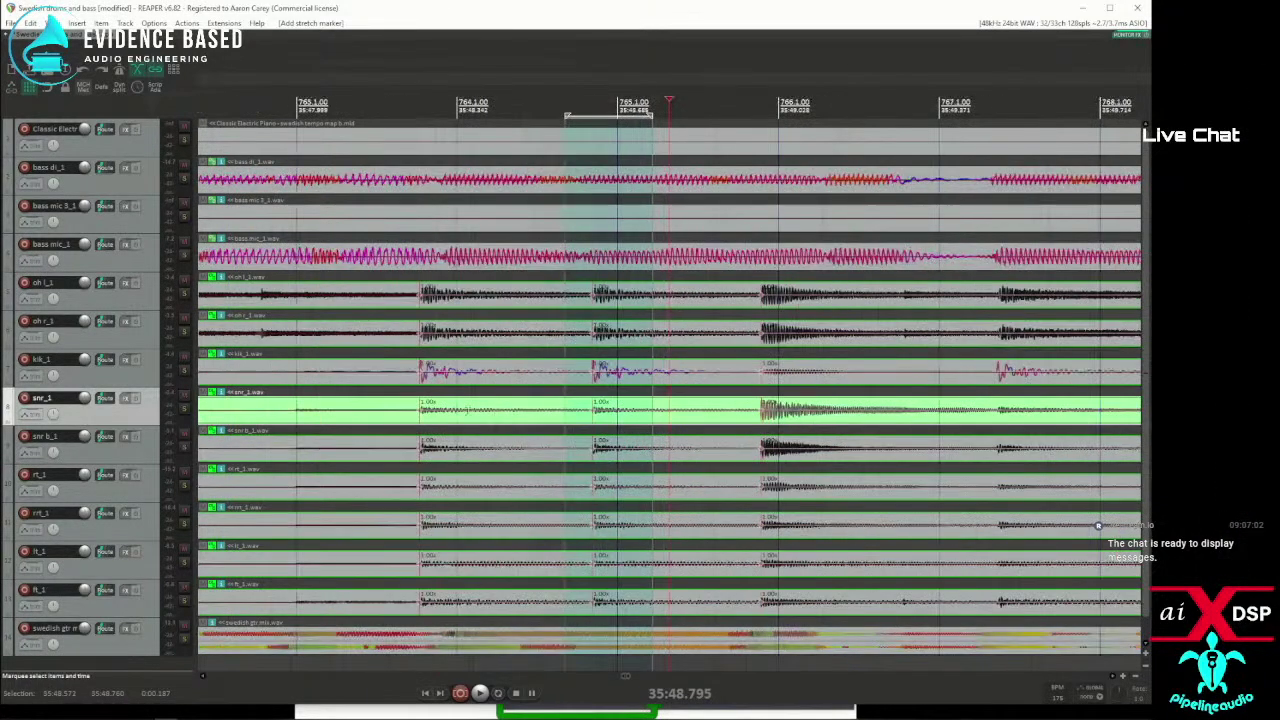
pyautogui.click(352, 427)
pyautogui.press('space')
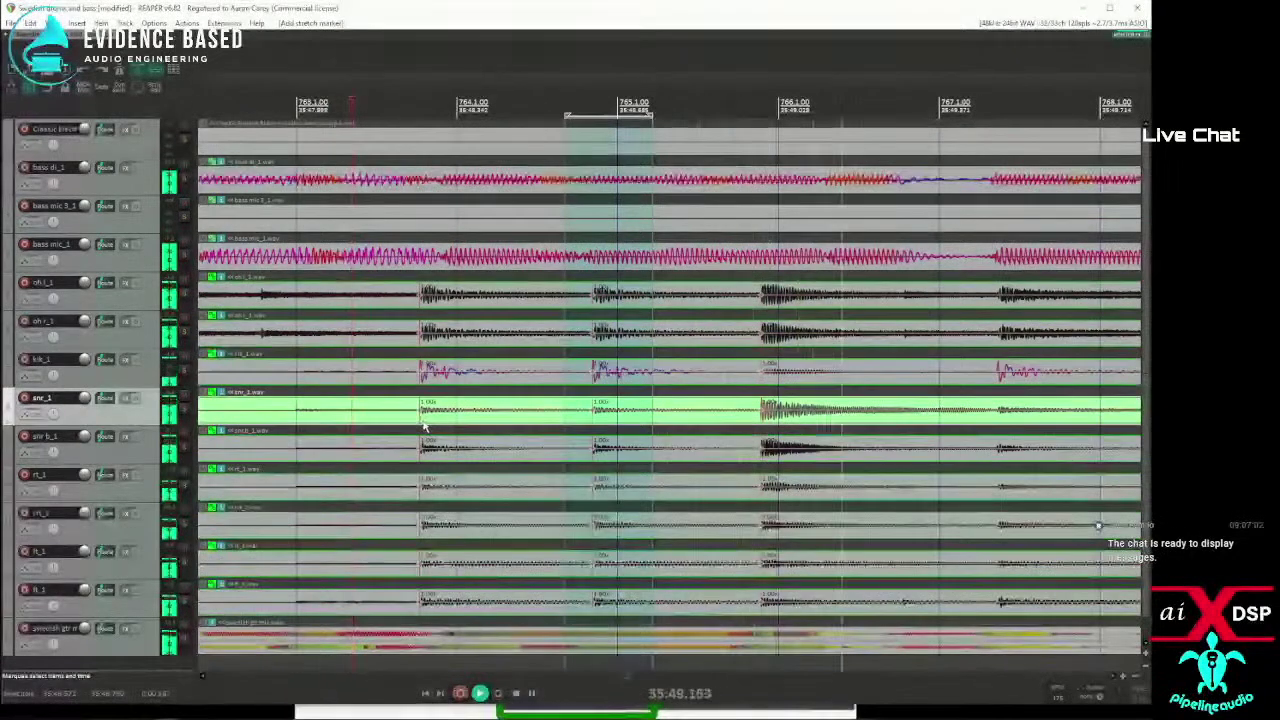
pyautogui.press('space')
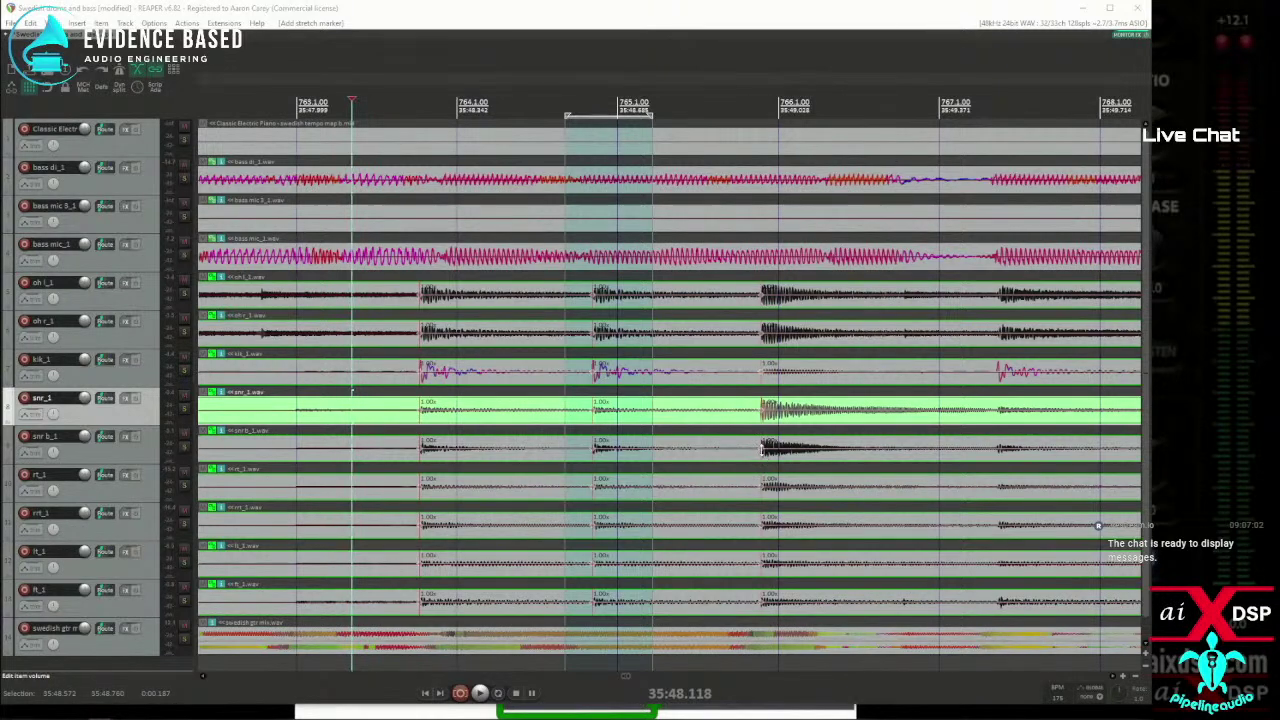
# Move the first three stretch markers onto the grid: the snare to bar 766, the second kick to 765 and the first kick to 764.
pyautogui.moveTo(764, 456); pyautogui.dragTo(779, 454)
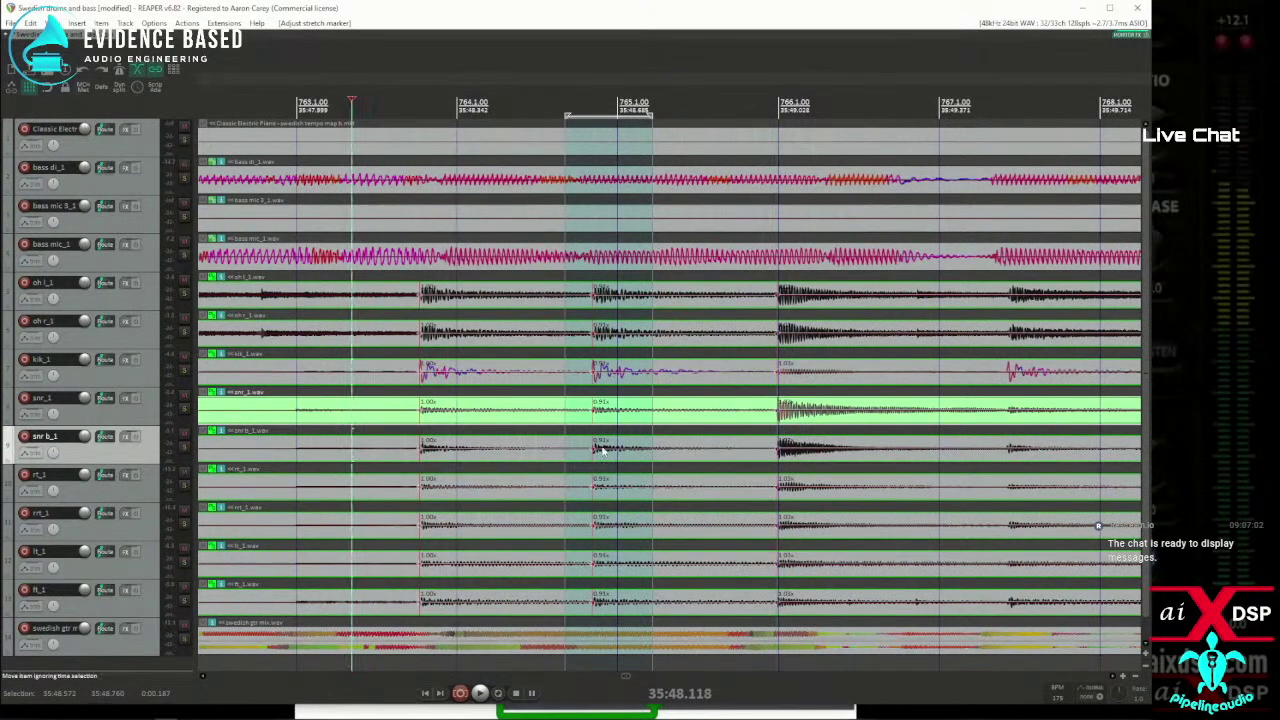
pyautogui.moveTo(593, 450); pyautogui.dragTo(619, 451)
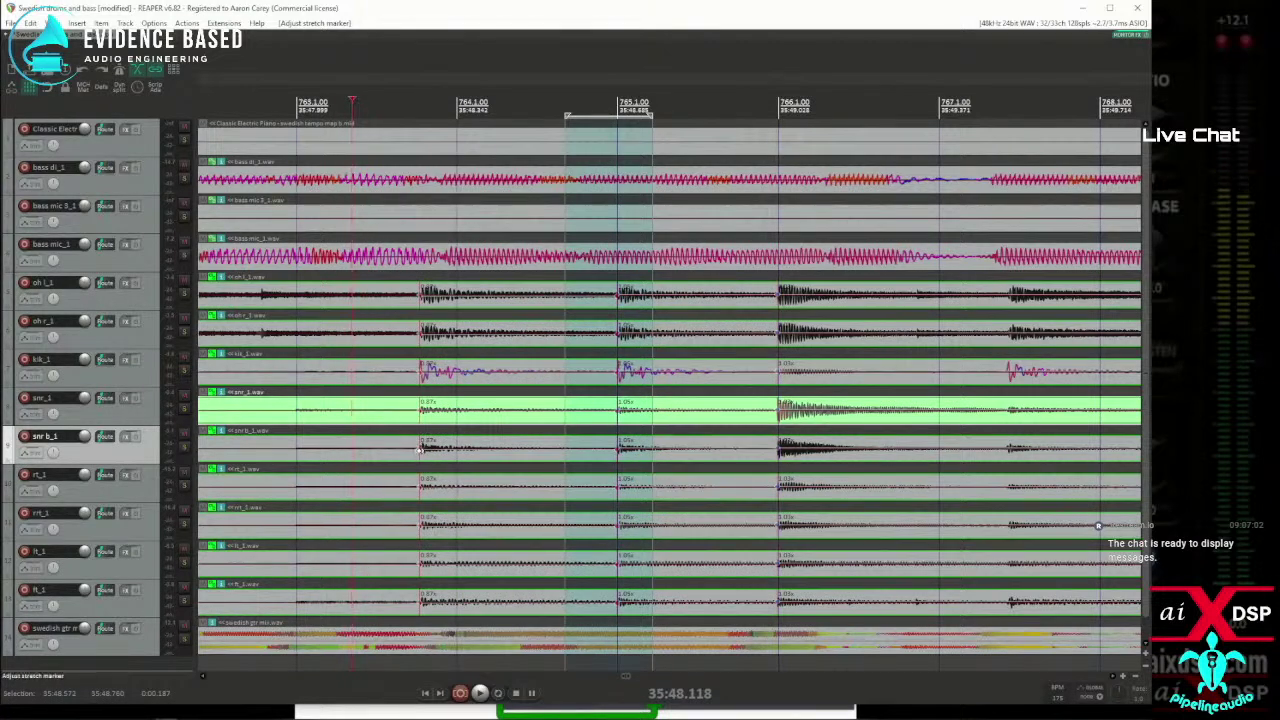
pyautogui.moveTo(420, 455); pyautogui.dragTo(458, 455)
pyautogui.scroll(-5, 916, 462)
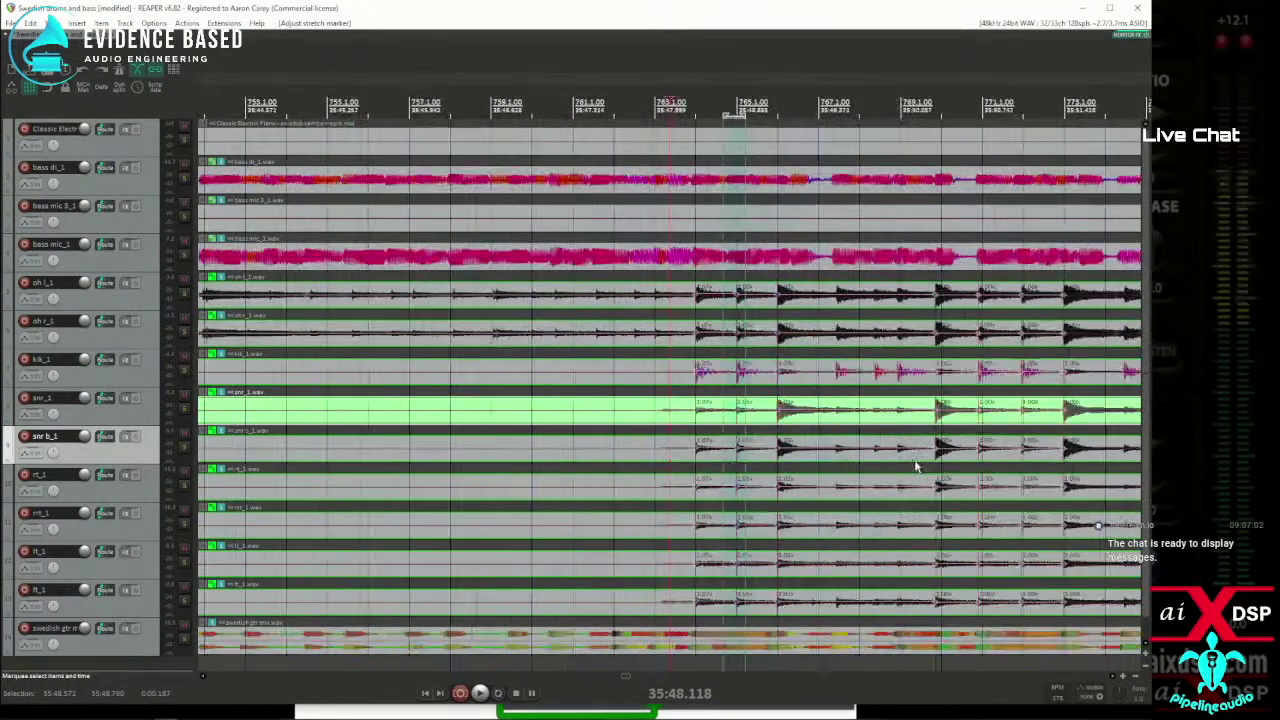
# Look up the stretch marker snapping shortcut in the action list and select the action "Item: Snap stretch markers to grid".
pyautogui.press('space')
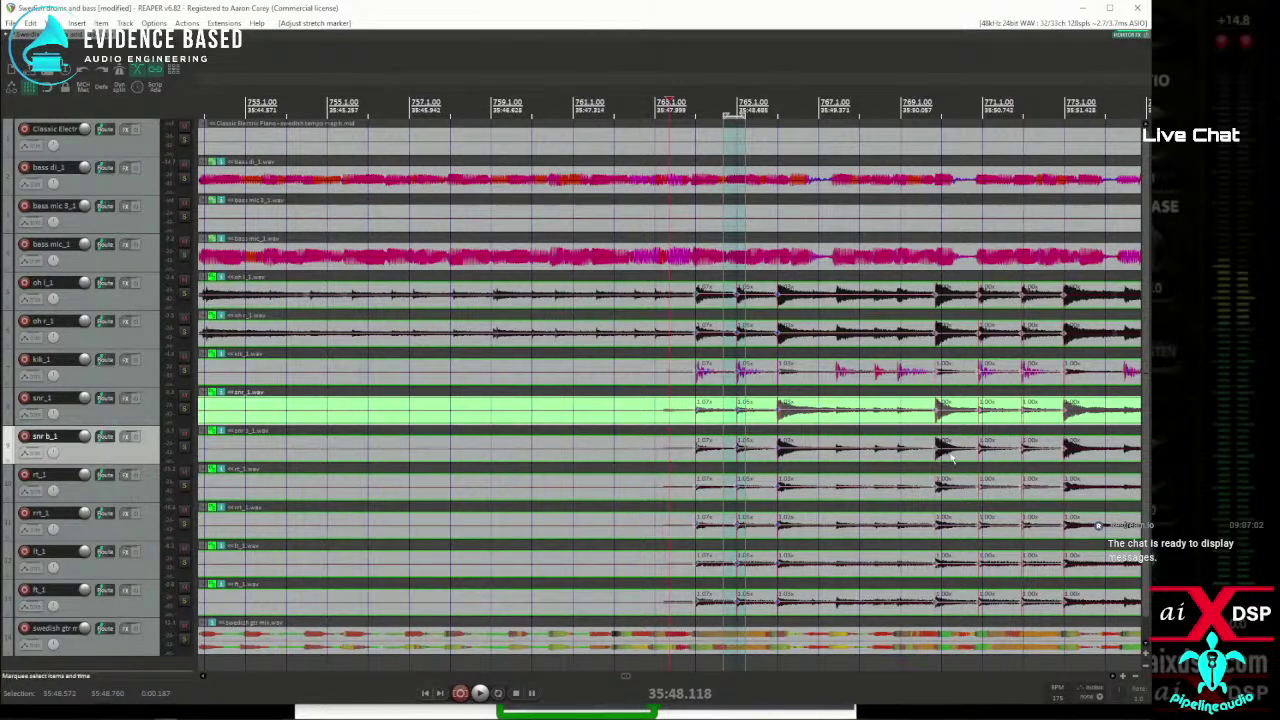
pyautogui.click(1012, 460)
pyautogui.scroll(-5, 1012, 460)
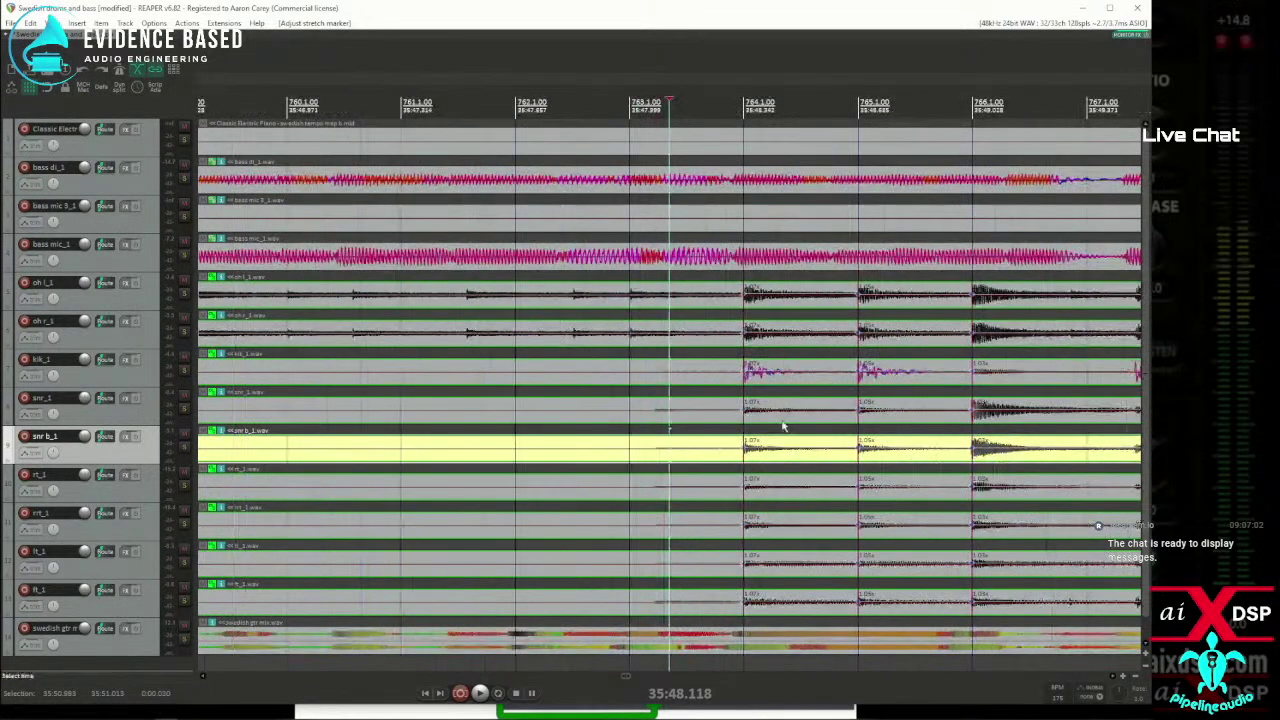
pyautogui.click(187, 23)
pyautogui.click(220, 34)
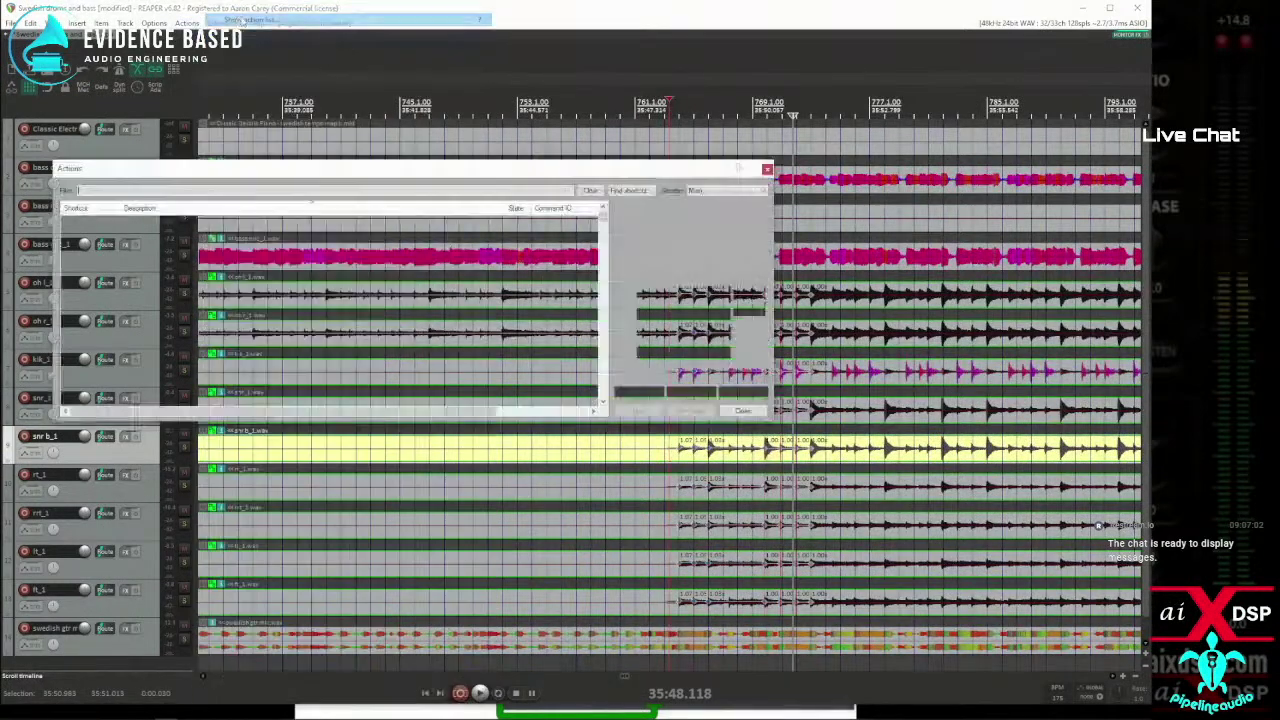
pyautogui.click(630, 191)
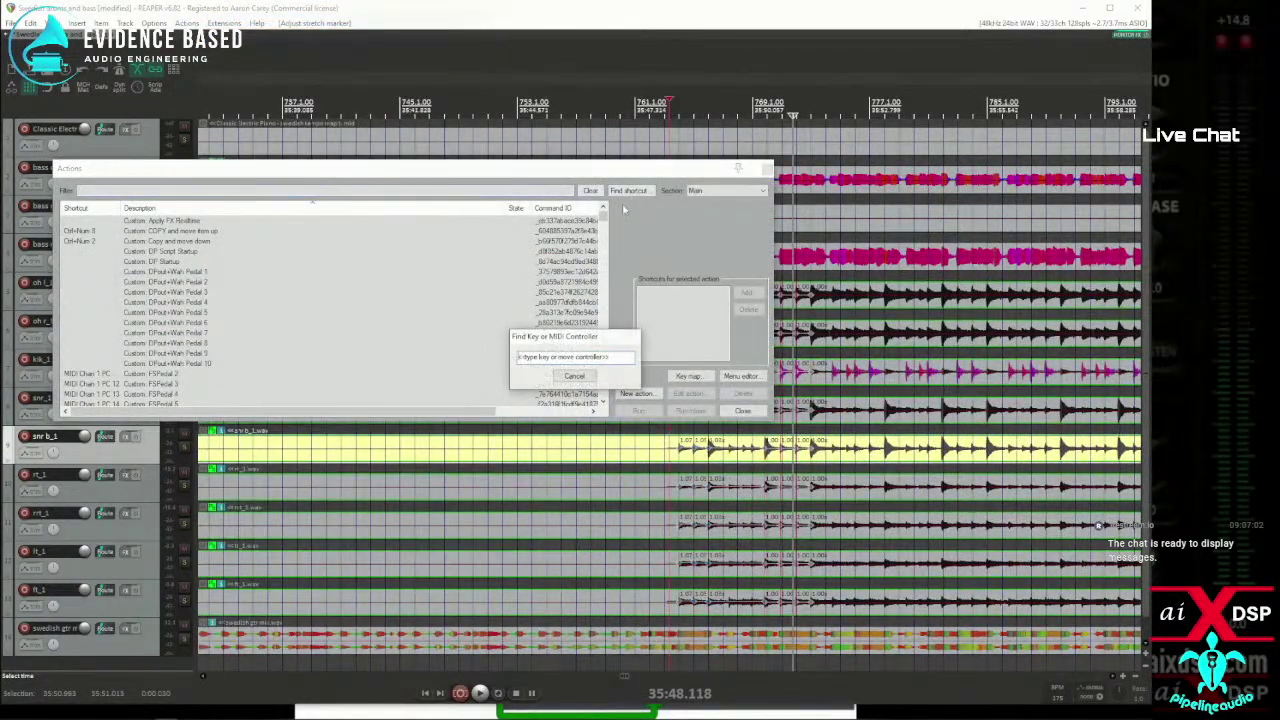
pyautogui.hotkey('alt', 'q')
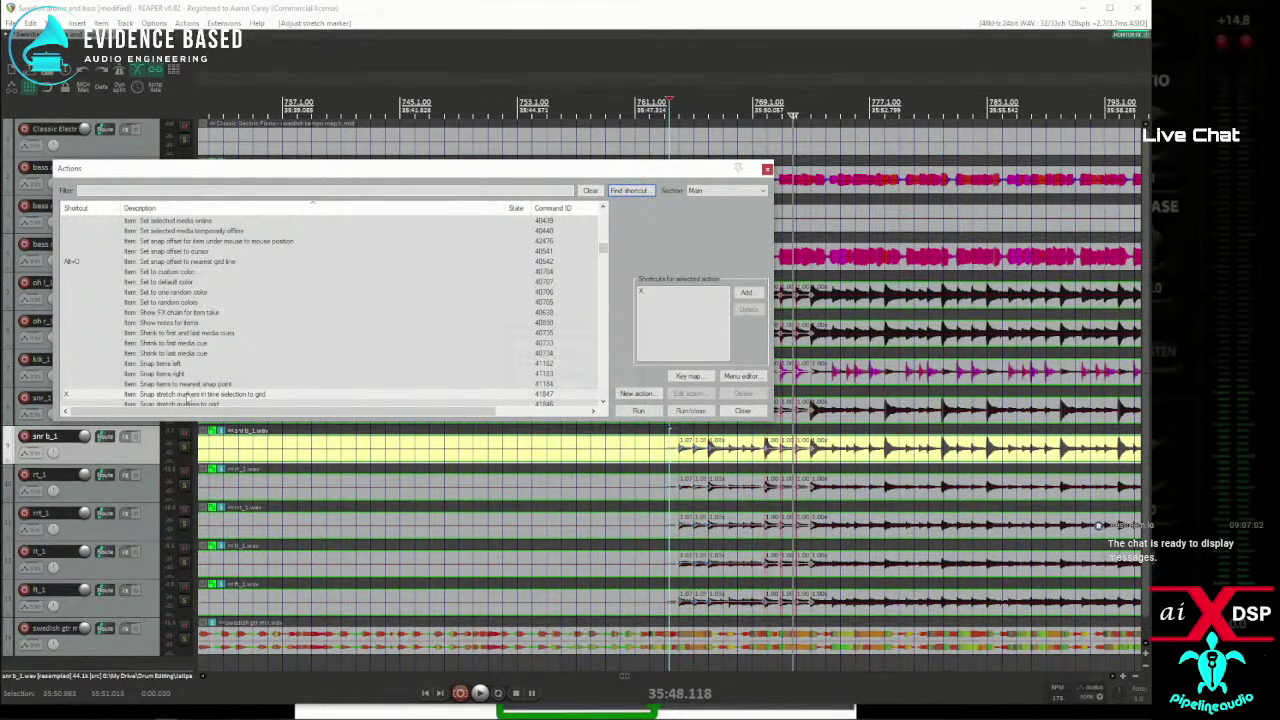
pyautogui.scroll(-1, 212, 397)
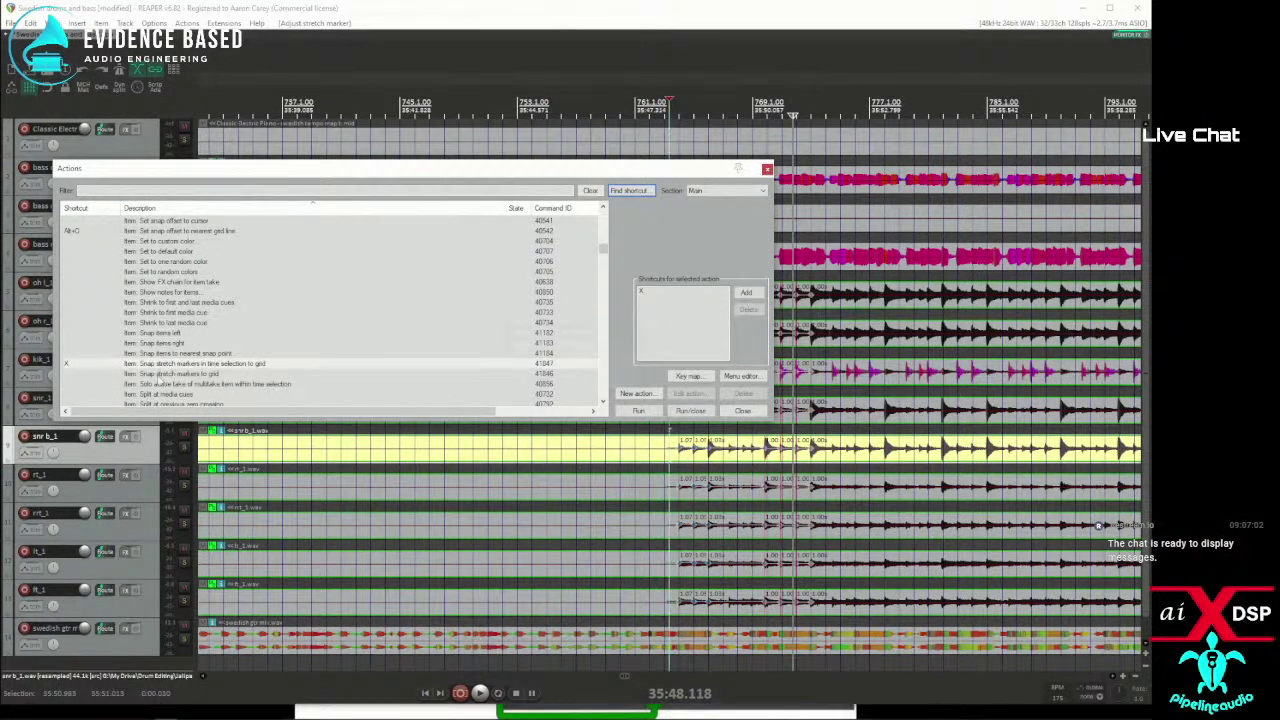
pyautogui.click(157, 374)
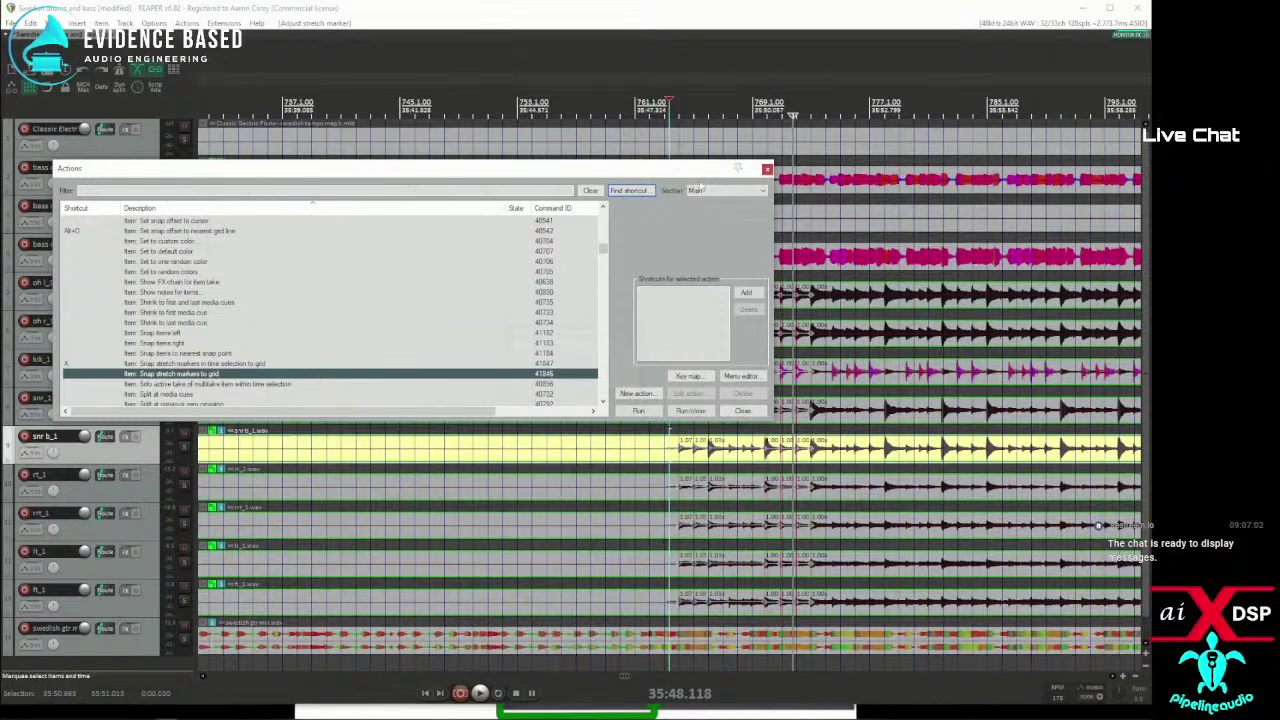
# Close the action list and check the tempo and time signature settings of the marker at bar 662, without changing them.
pyautogui.press('Escape')
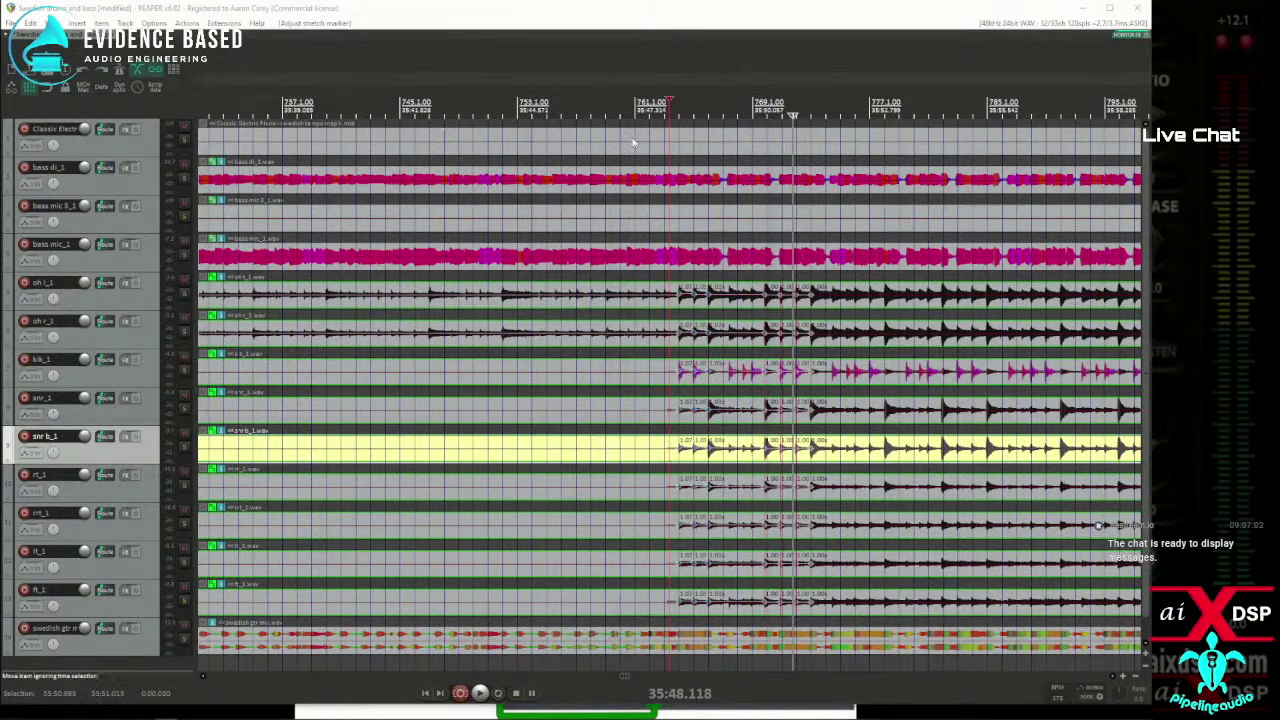
pyautogui.scroll(-2, 632, 143)
pyautogui.scroll(-3, 311, 116)
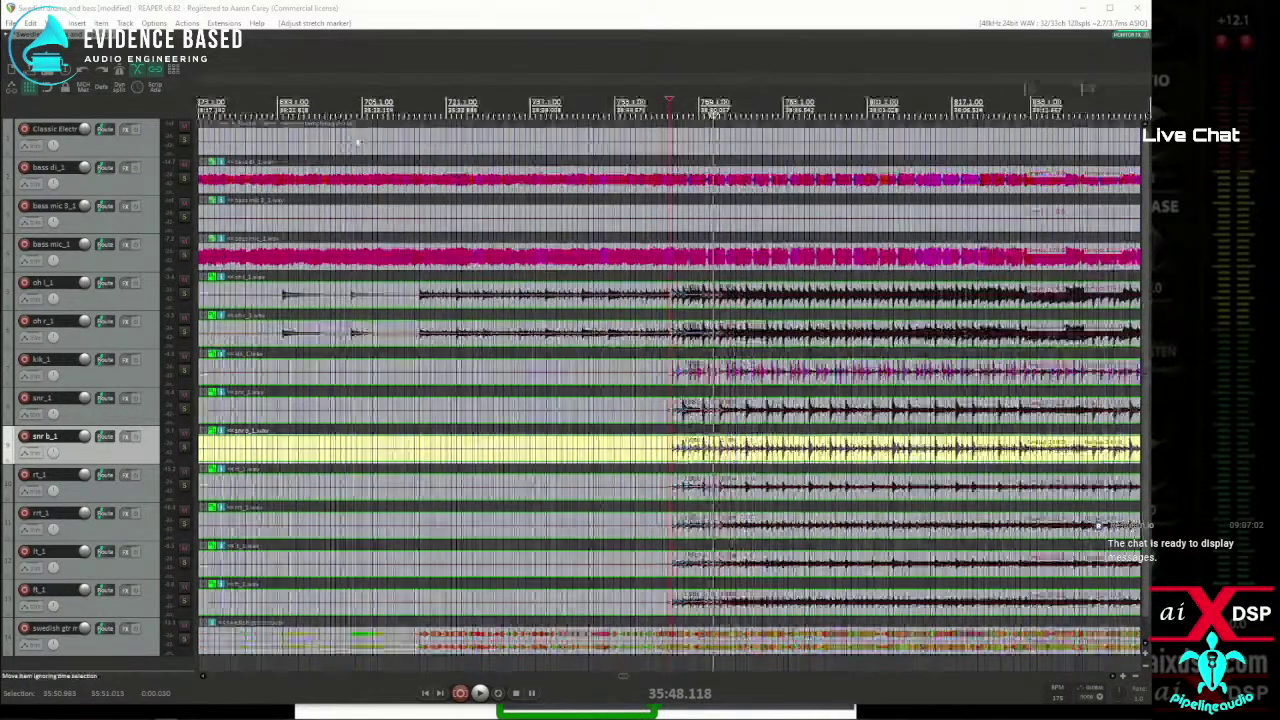
pyautogui.rightClick(407, 92)
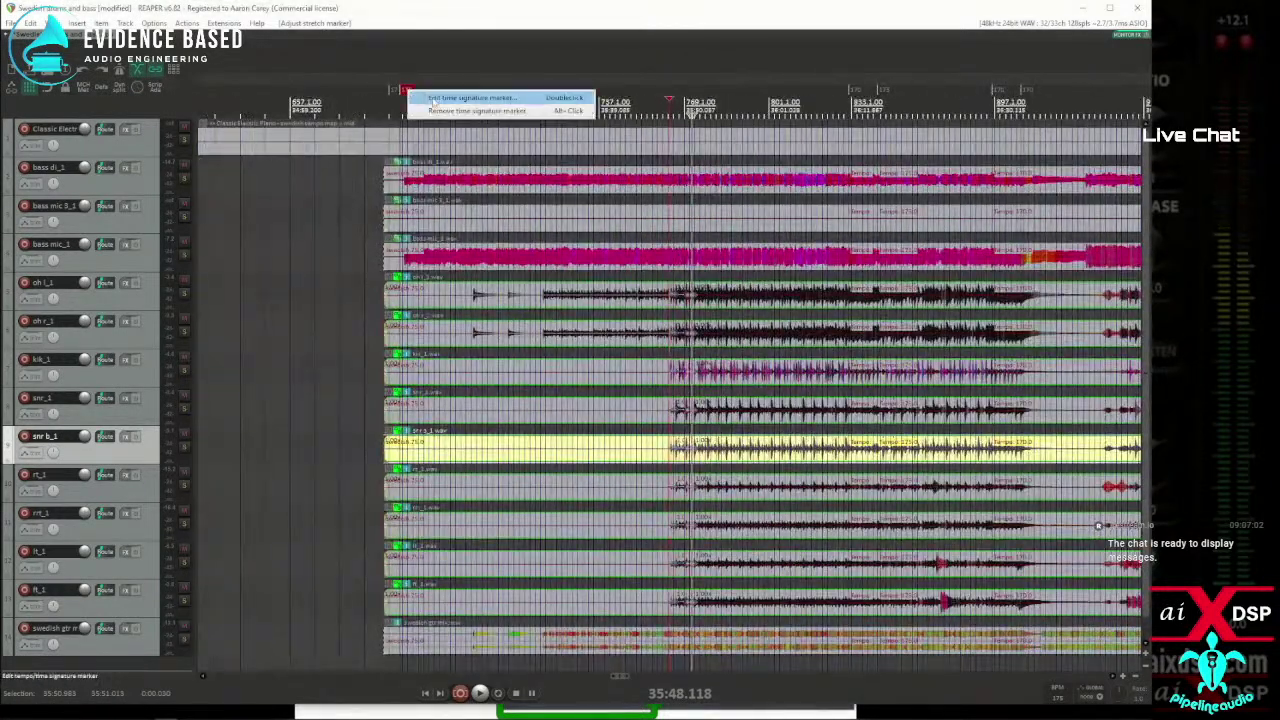
pyautogui.click(448, 100)
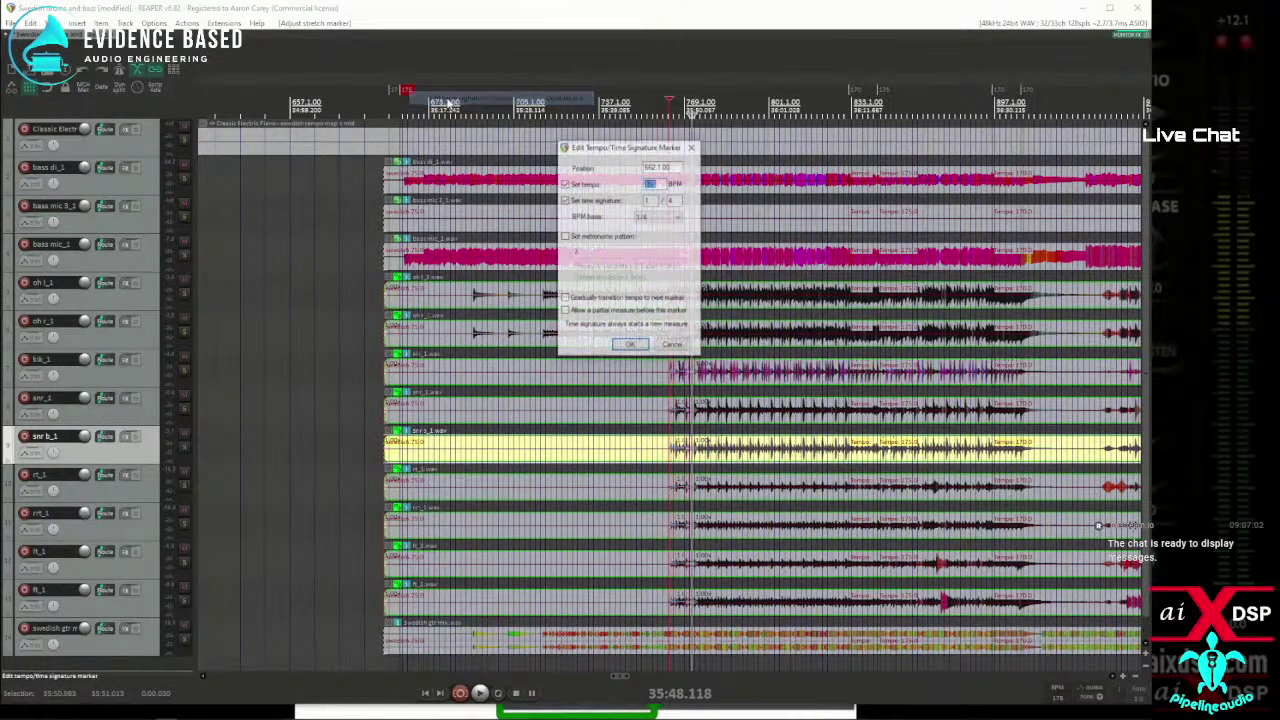
pyautogui.click(675, 346)
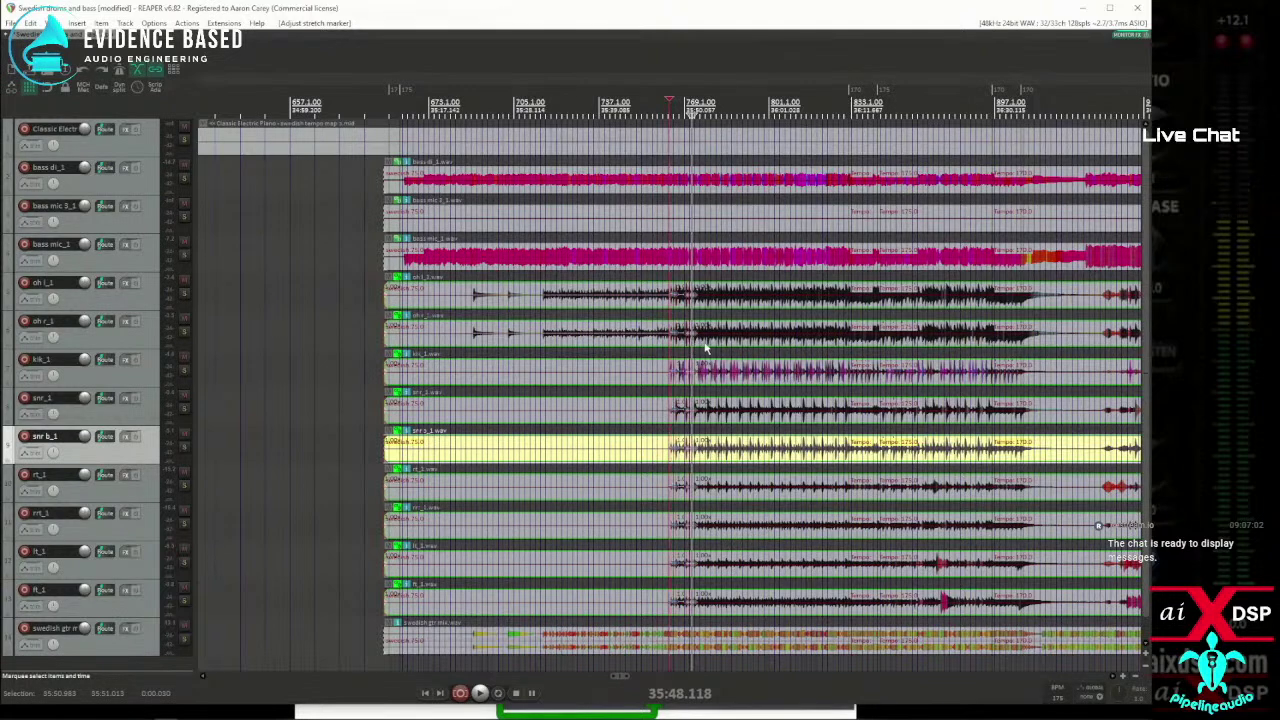
# Select the time range from just before bar 770 to just after bar 773 and try running "Item: Snap stretch markers to grid".
pyautogui.click(698, 346)
pyautogui.scroll(8, 698, 346)
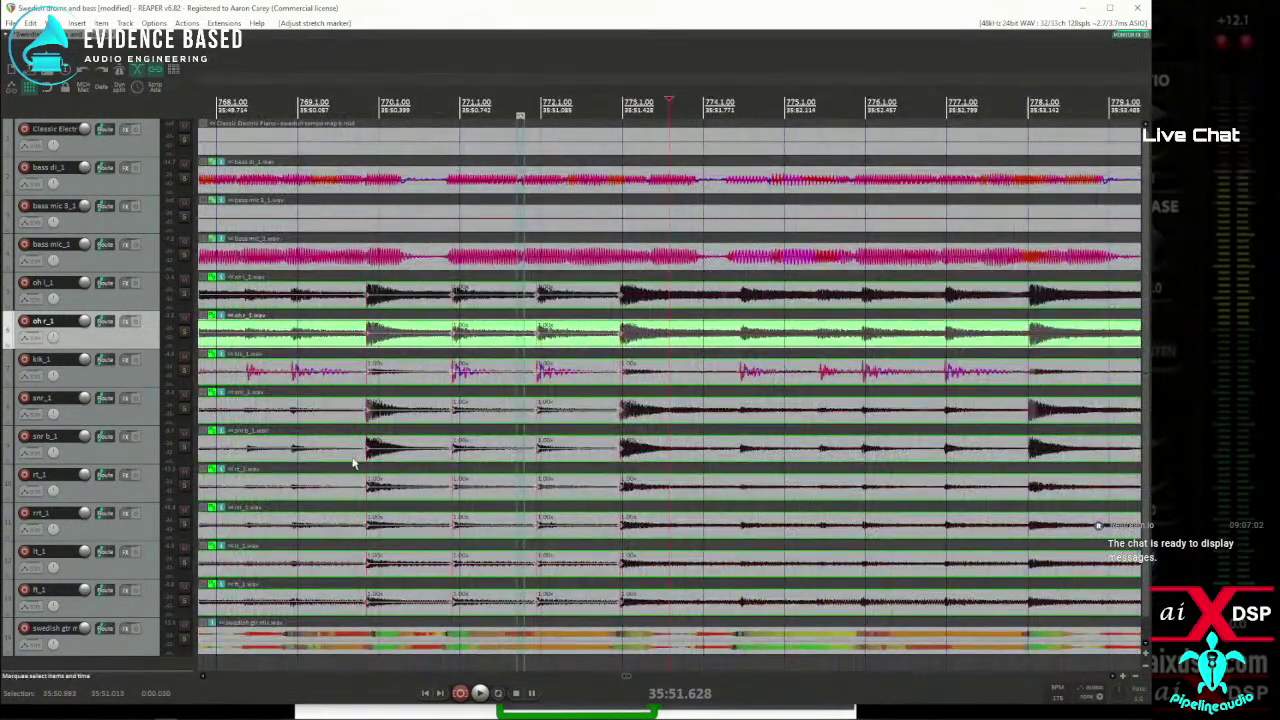
pyautogui.moveTo(353, 461); pyautogui.dragTo(644, 468)
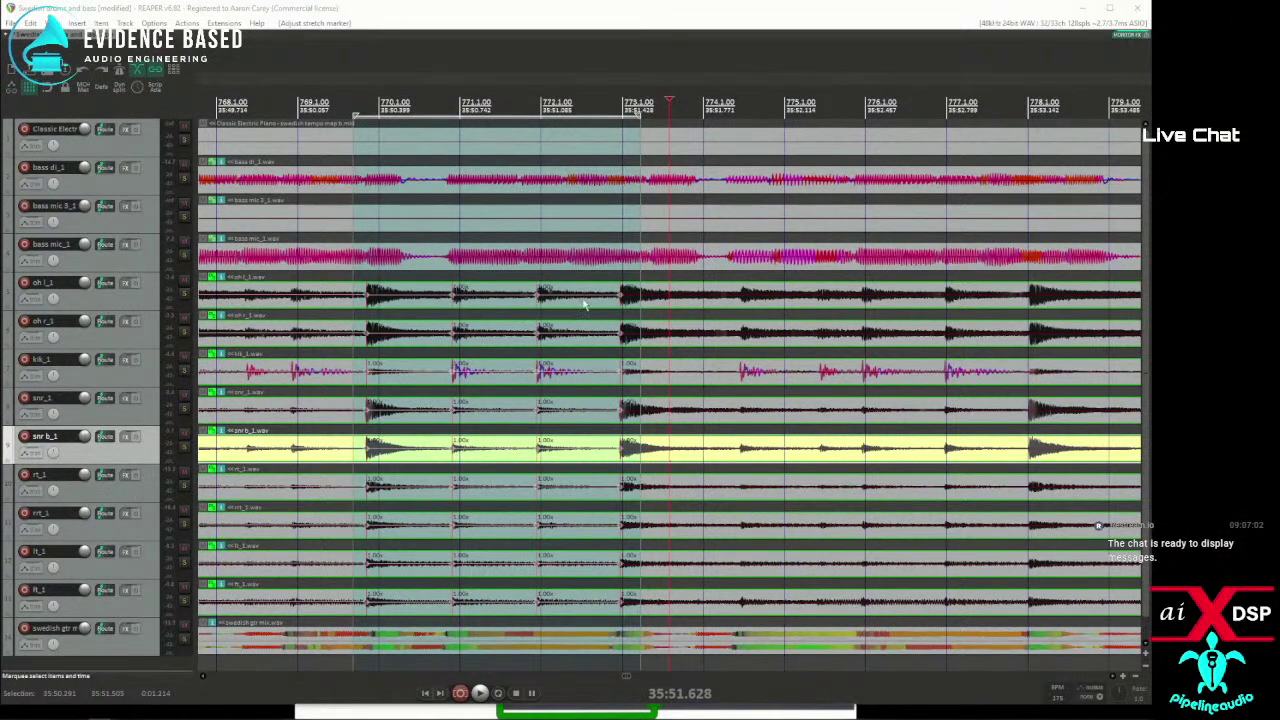
pyautogui.press('?')
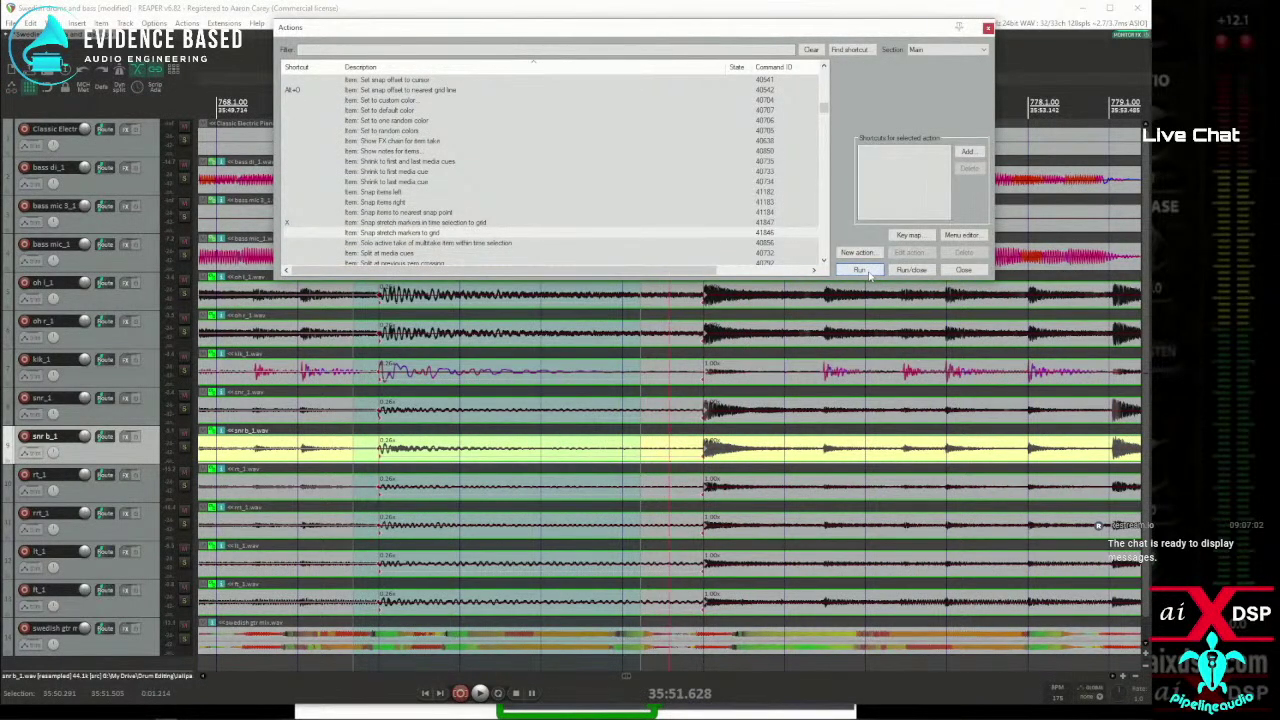
pyautogui.click(862, 272)
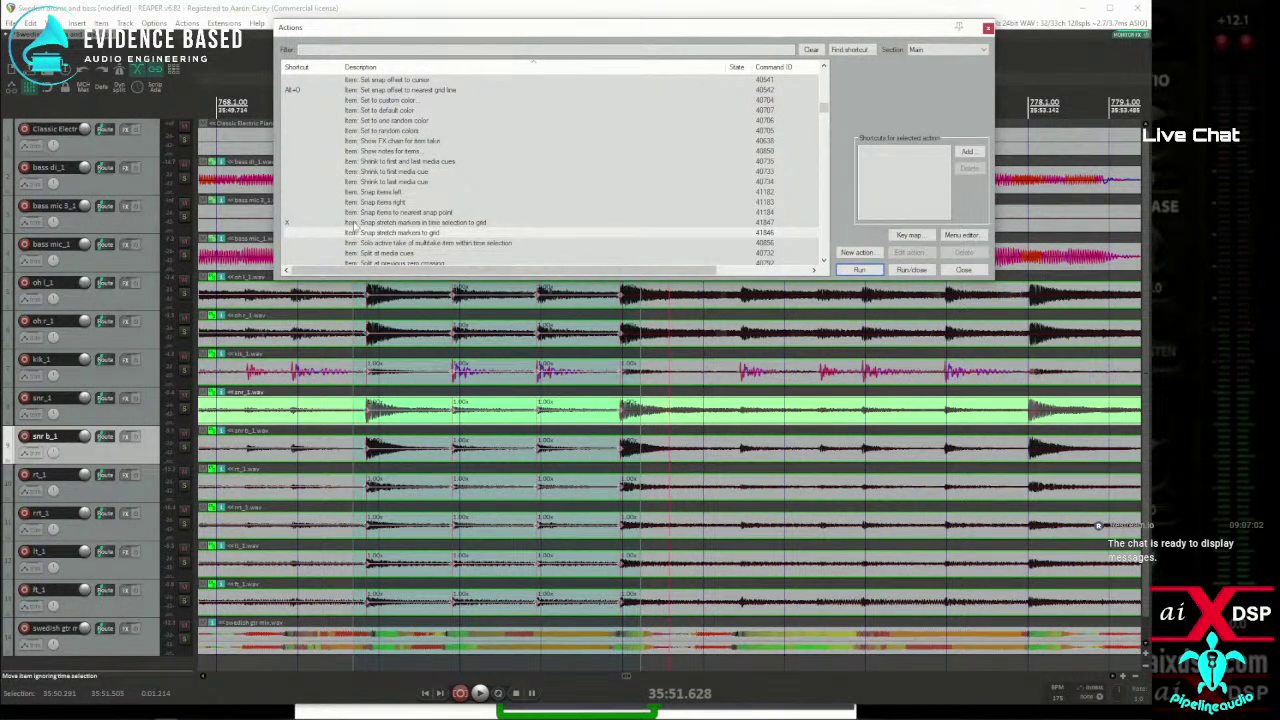
# Select "Item: Snap stretch markers in time selection to grid", search the action list for "snap stretch", and close the list.
pyautogui.click(380, 214)
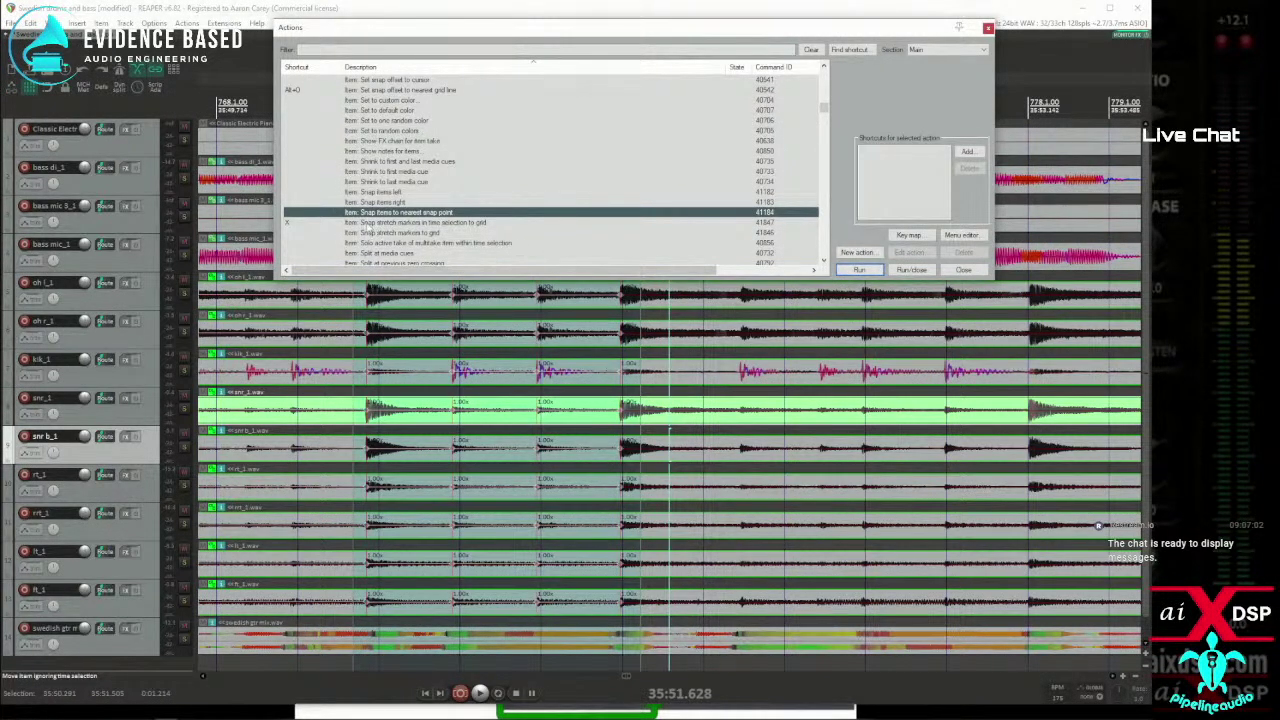
pyautogui.click(366, 223)
pyautogui.click(669, 432)
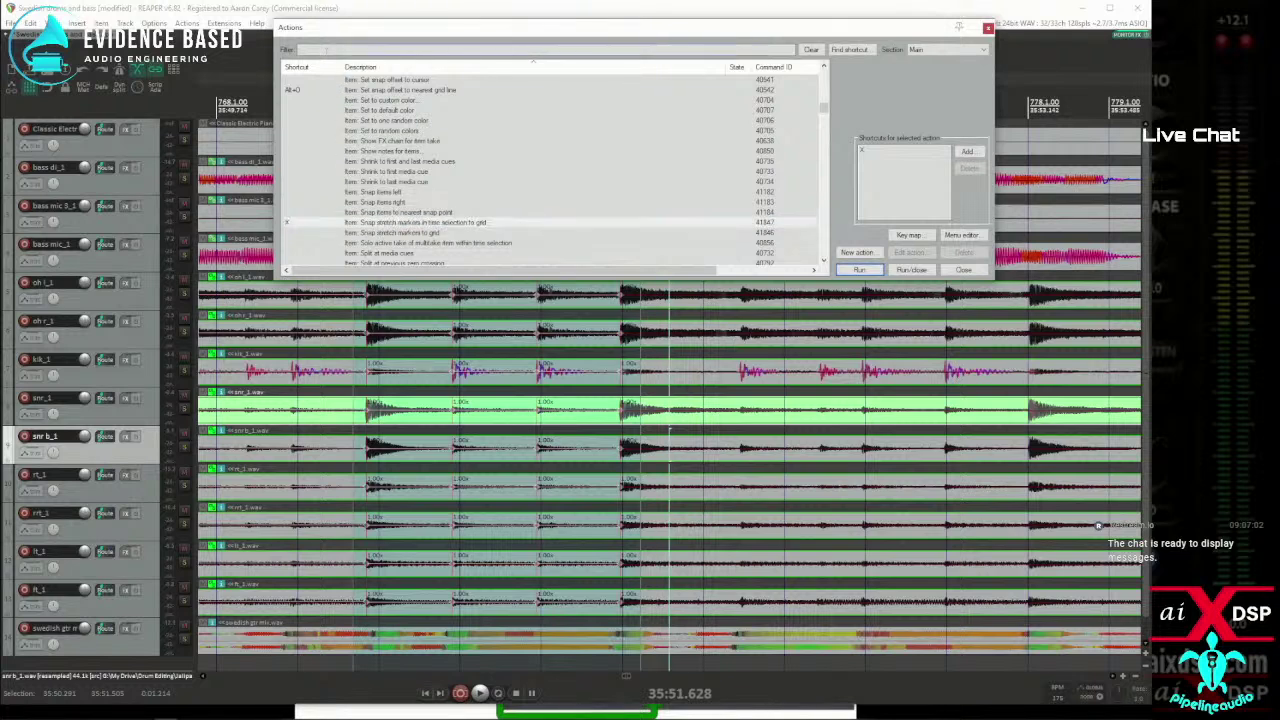
pyautogui.write('nap stretch')
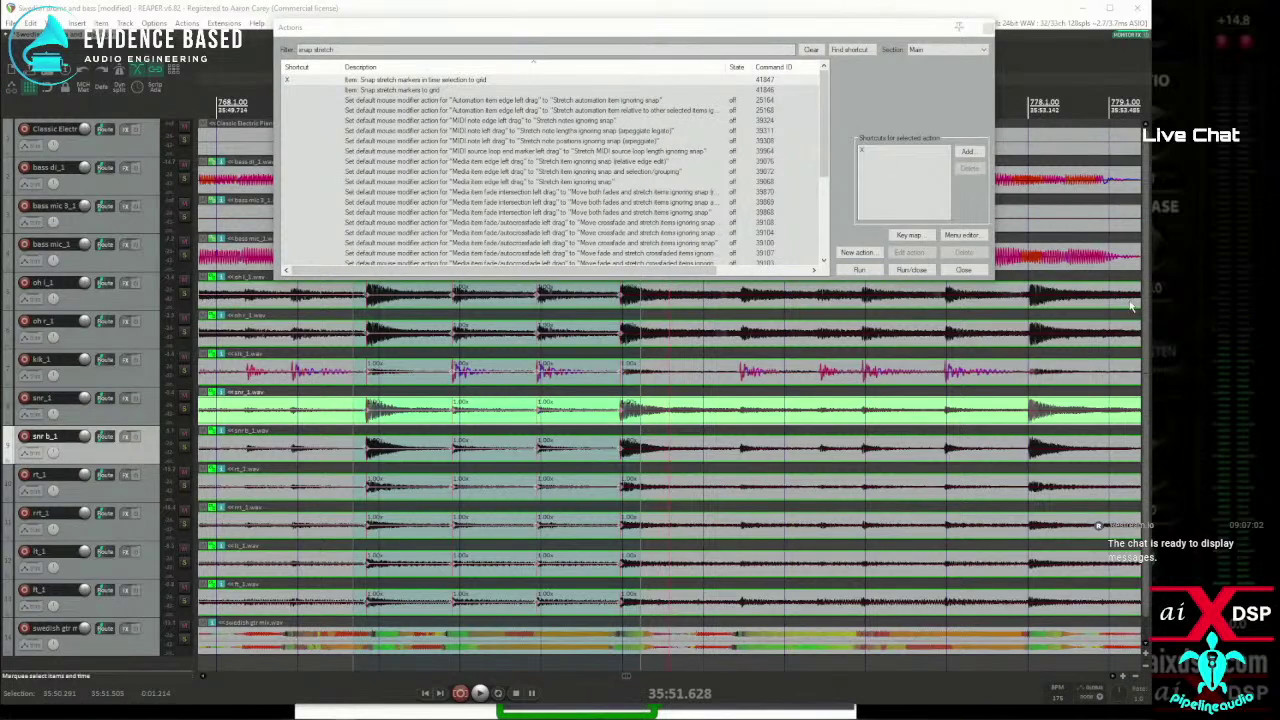
pyautogui.press('Escape')
# Change the time signature of the 175 BPM tempo marker at bar 662 to 4/4.
pyautogui.scroll(-5, 618, 273)
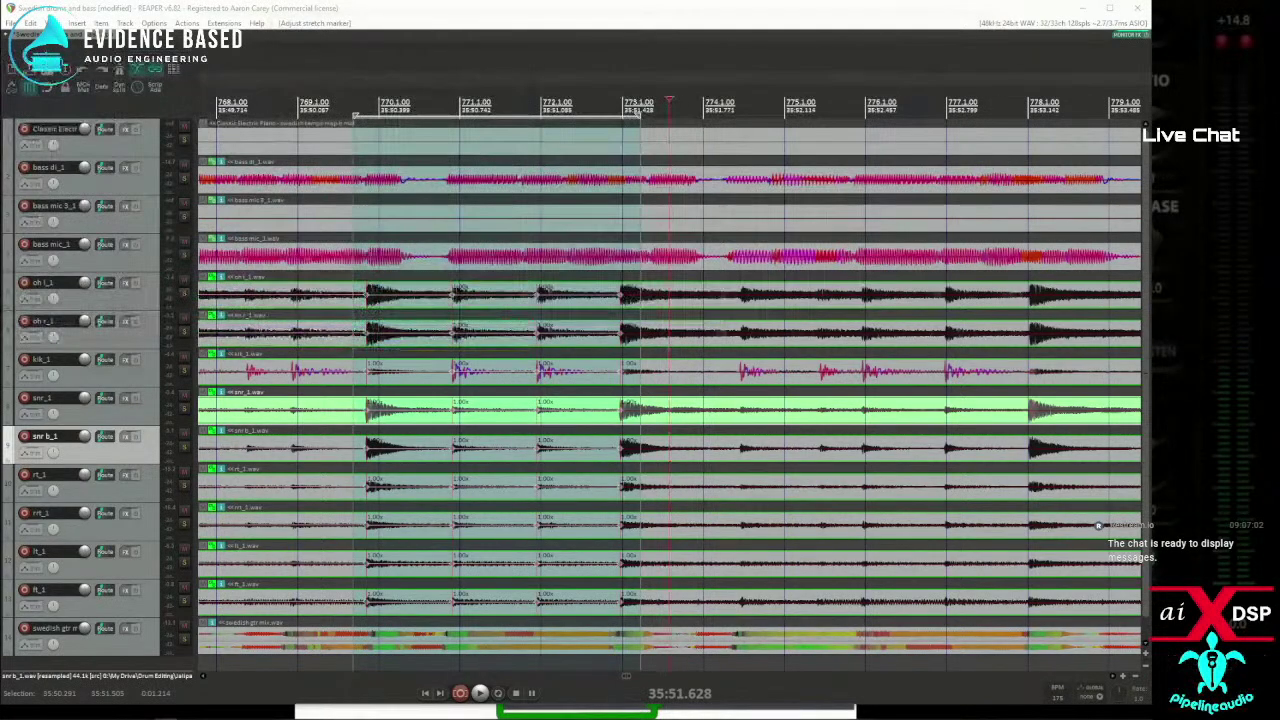
pyautogui.scroll(-4, 618, 273)
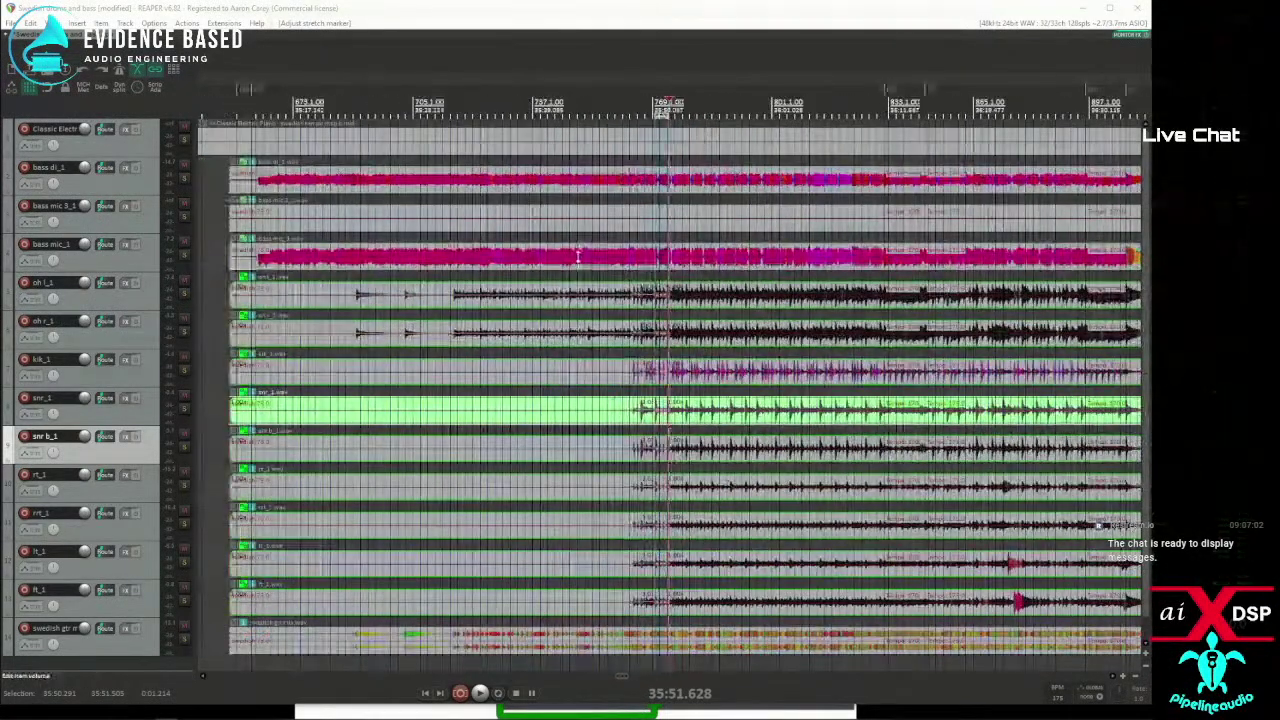
pyautogui.rightClick(465, 93)
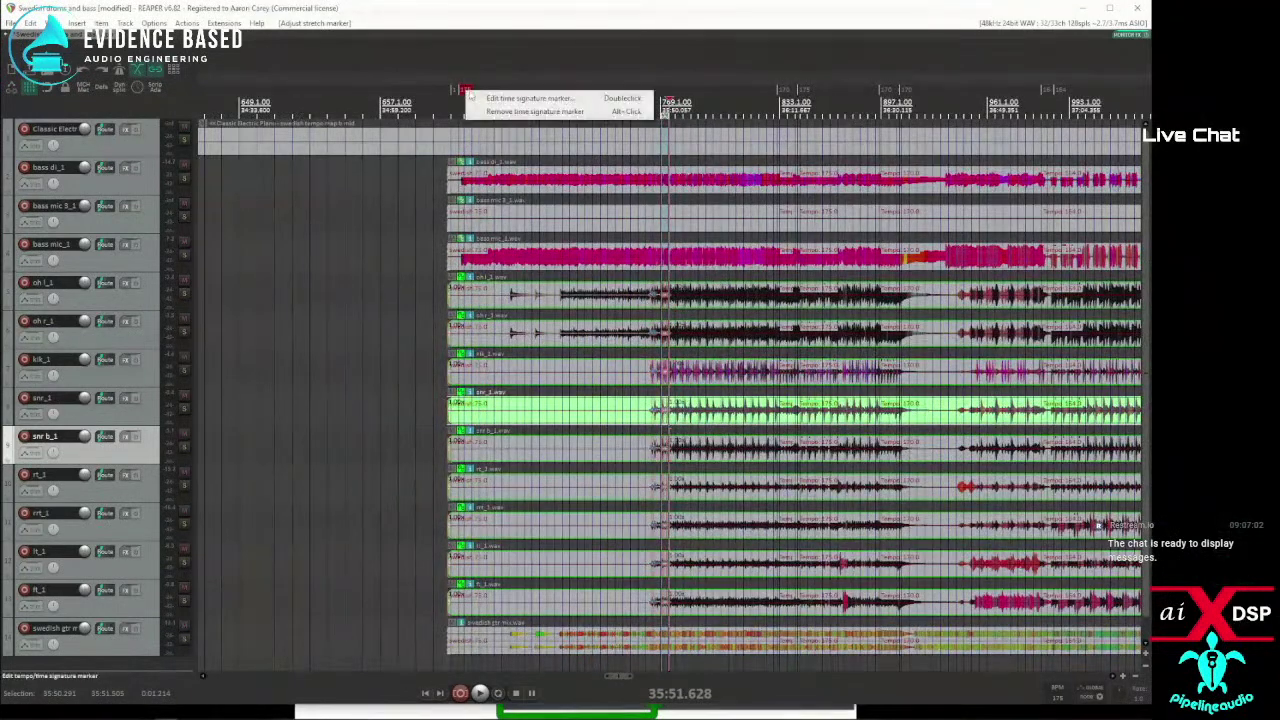
pyautogui.click(499, 99)
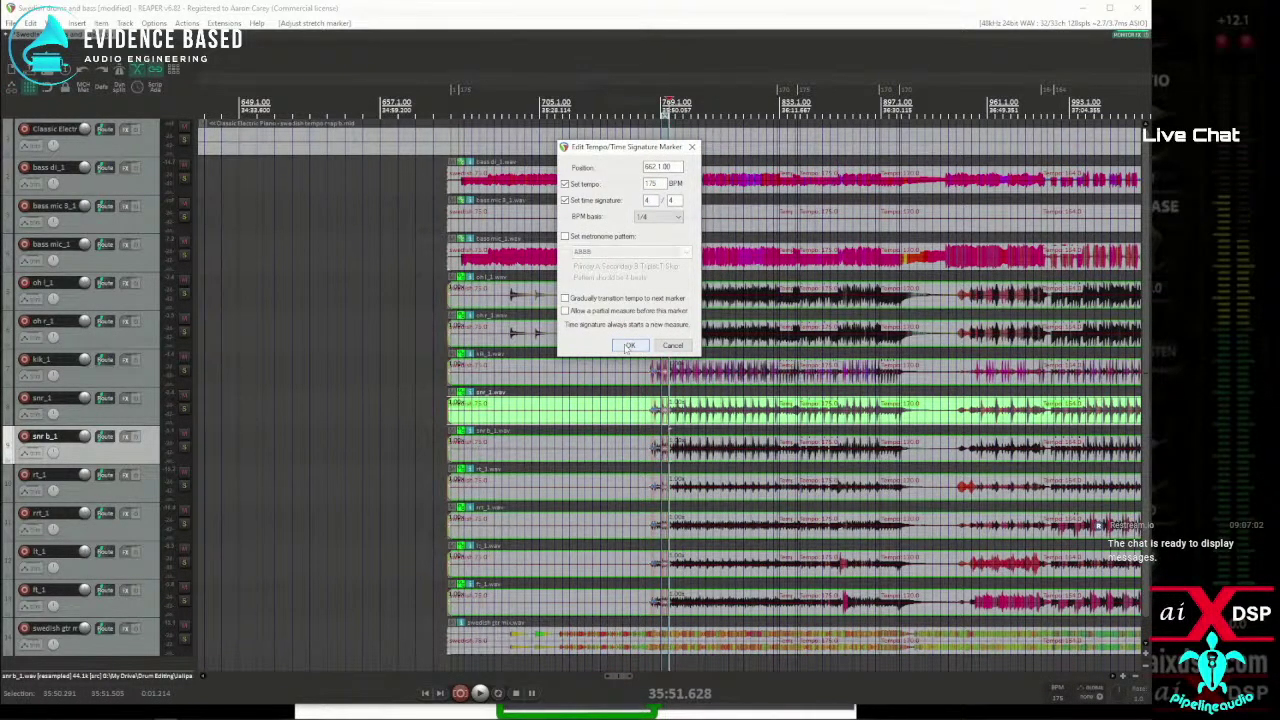
pyautogui.click(628, 346)
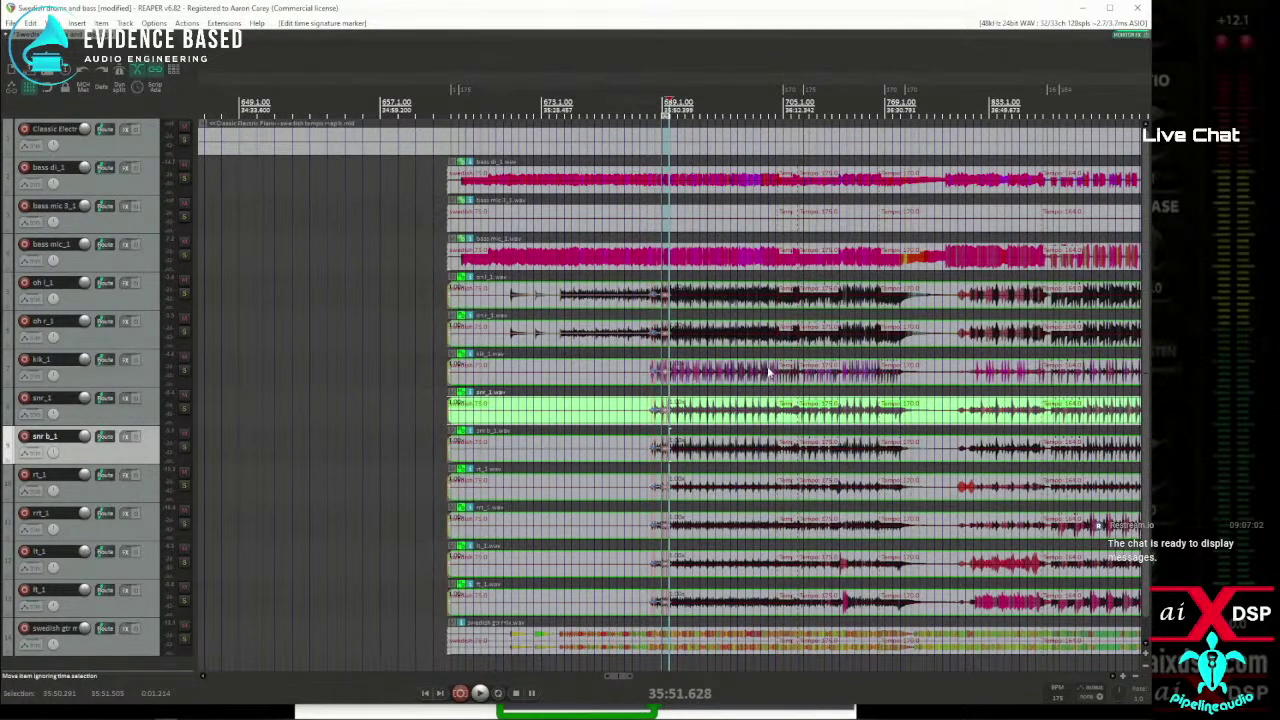
# Try shifting the grouped drum items slightly later around bar 689 and snapping the stretch markers in the time selection to the grid.
pyautogui.click(812, 425)
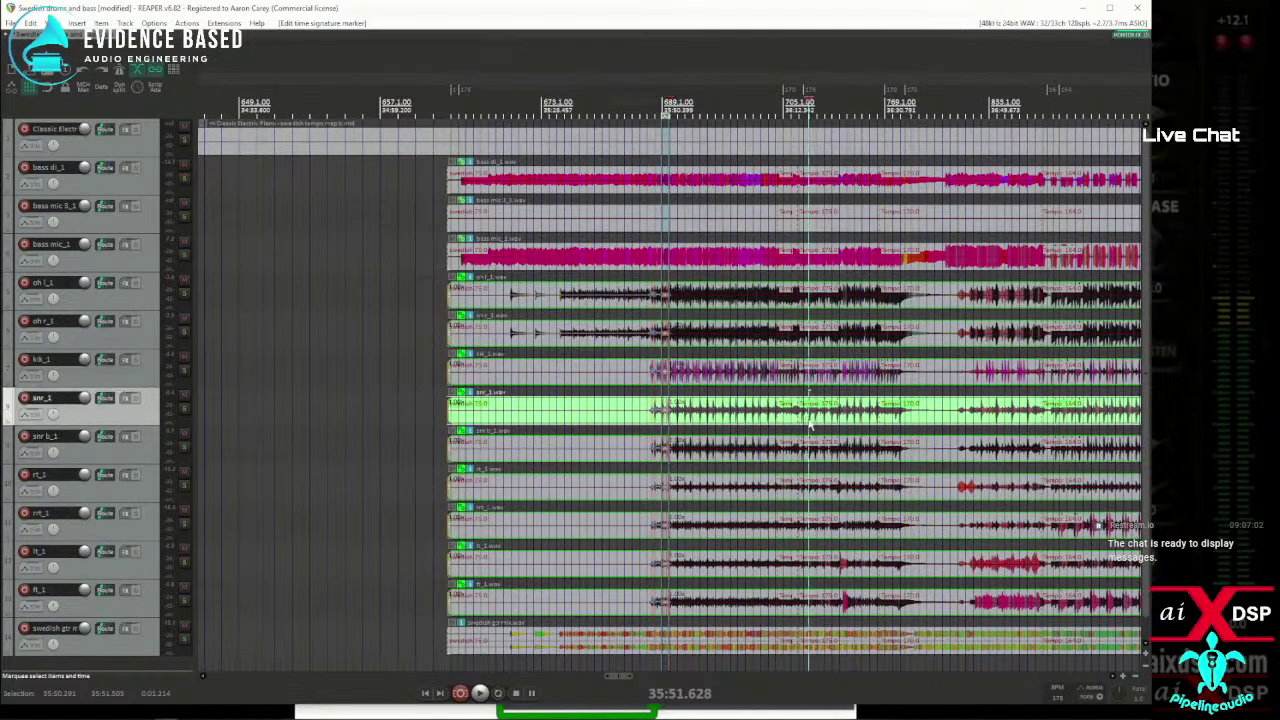
pyautogui.scroll(5, 815, 426)
pyautogui.scroll(-6, 800, 428)
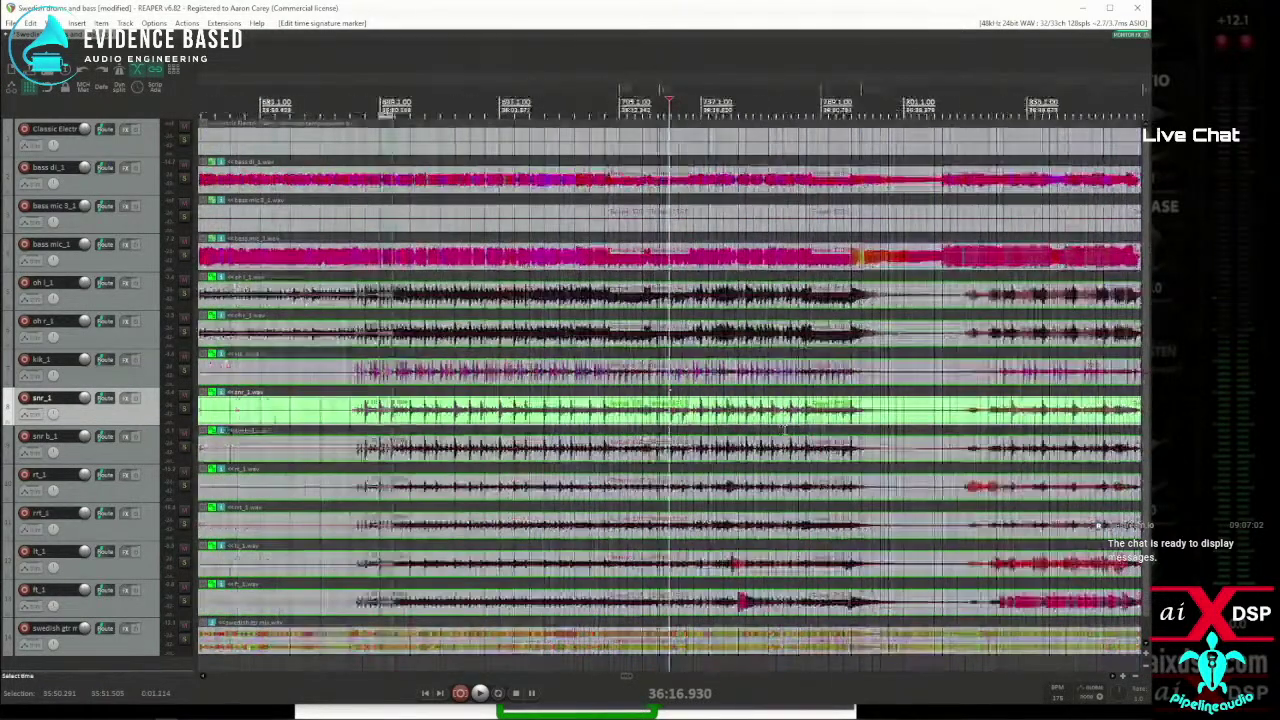
pyautogui.click(600, 370)
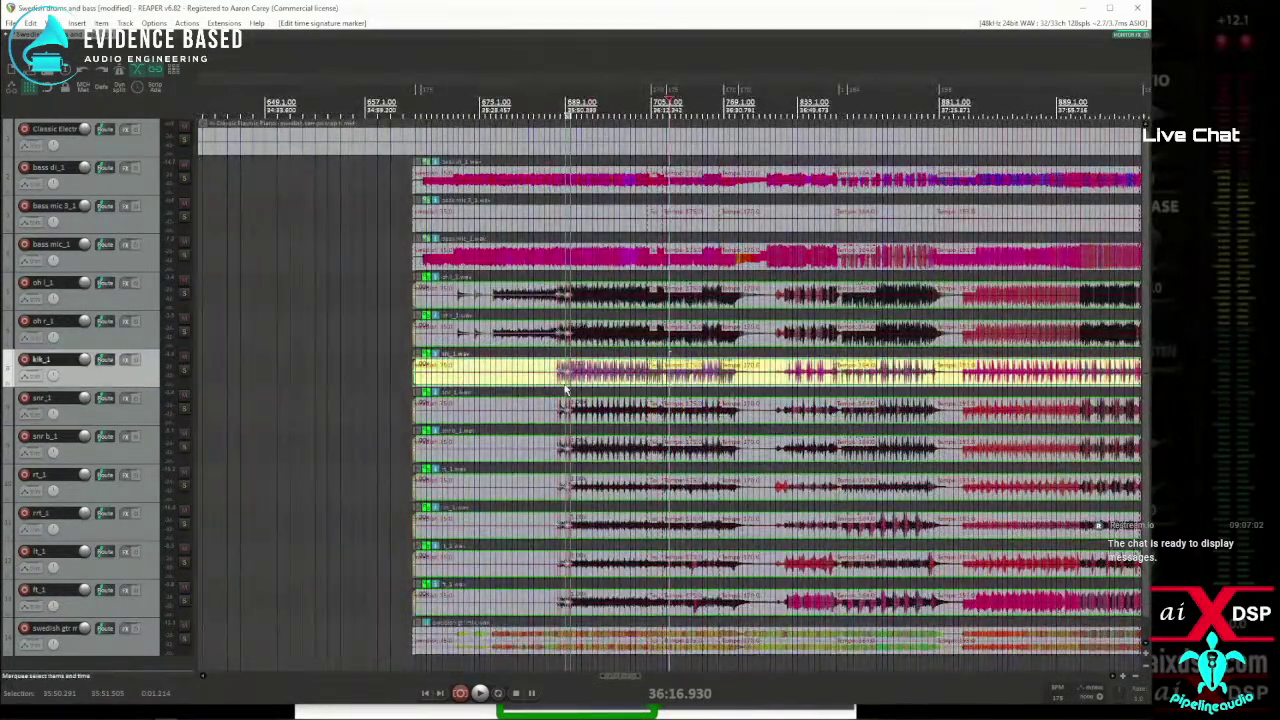
pyautogui.scroll(6, 866, 390)
pyautogui.scroll(-3, 866, 390)
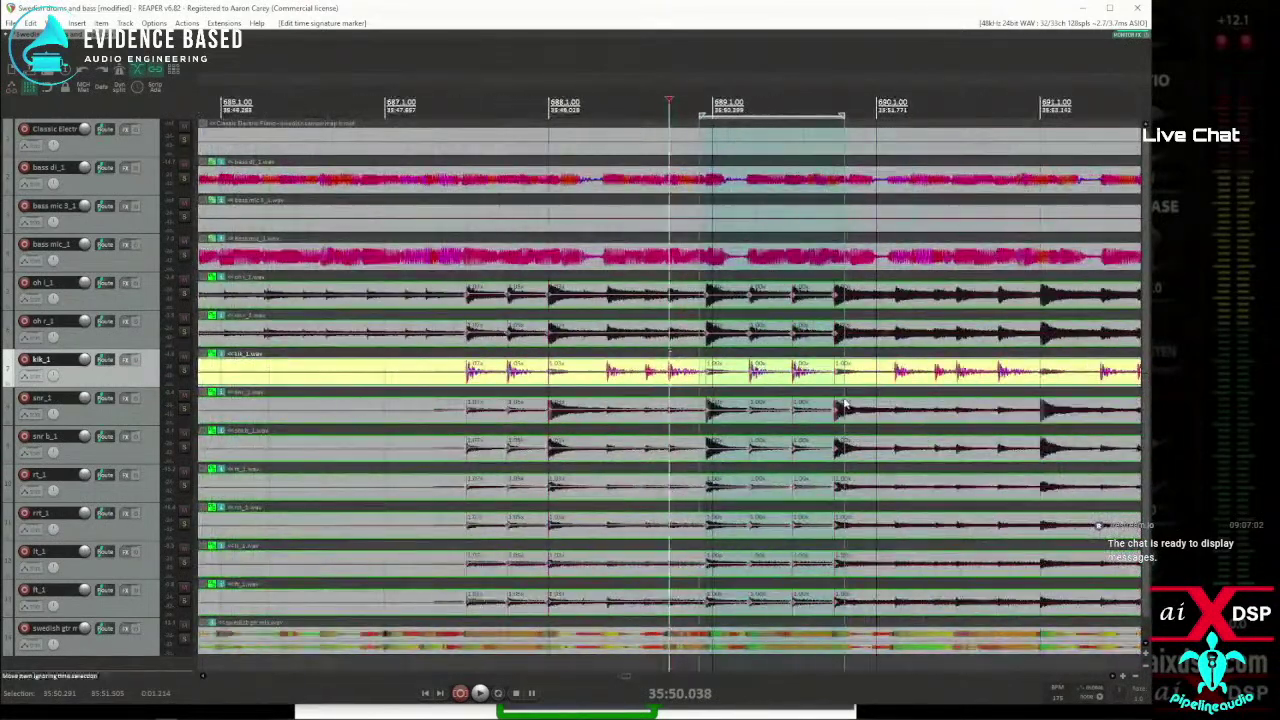
pyautogui.click(816, 386)
pyautogui.scroll(2, 816, 386)
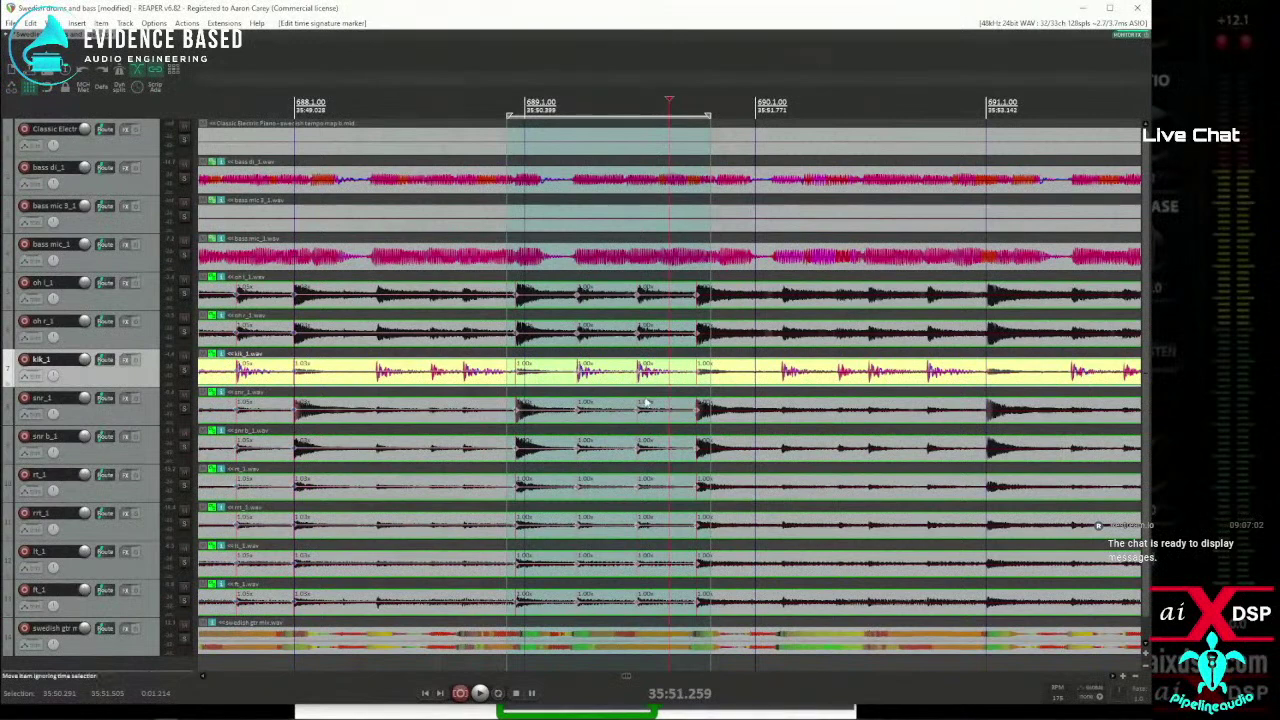
pyautogui.moveTo(557, 370); pyautogui.dragTo(608, 389)
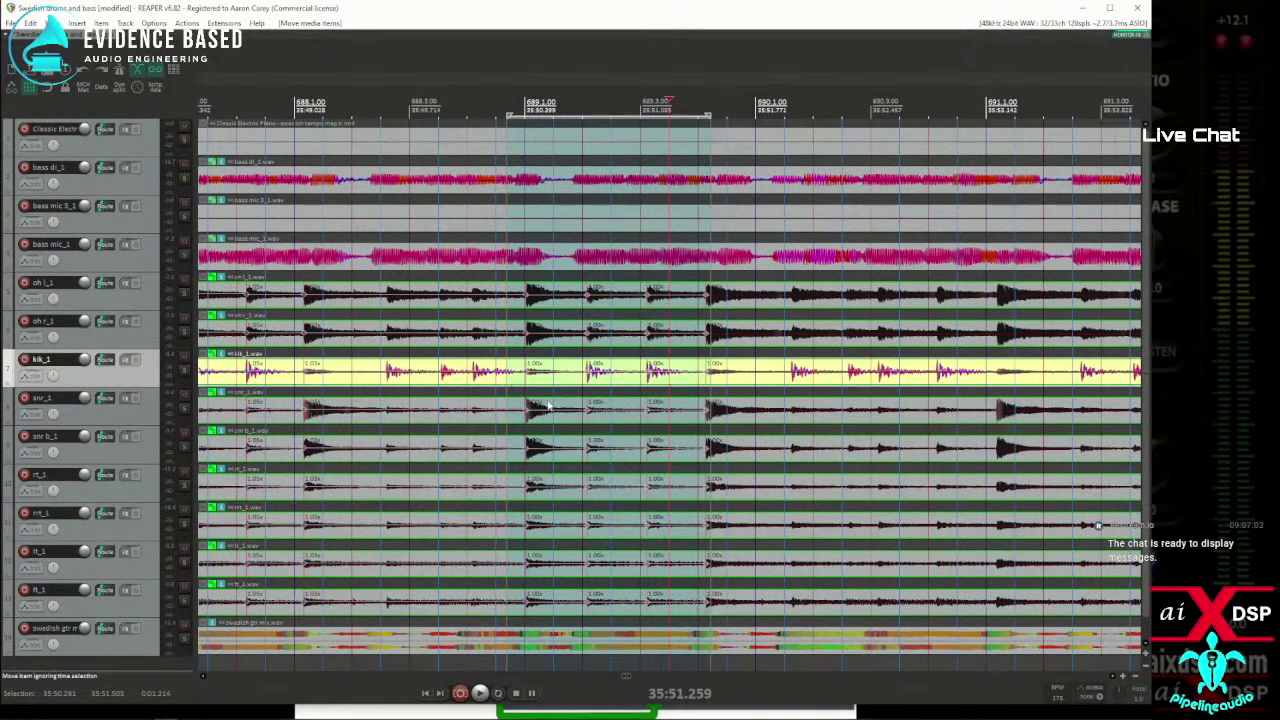
pyautogui.press('q')
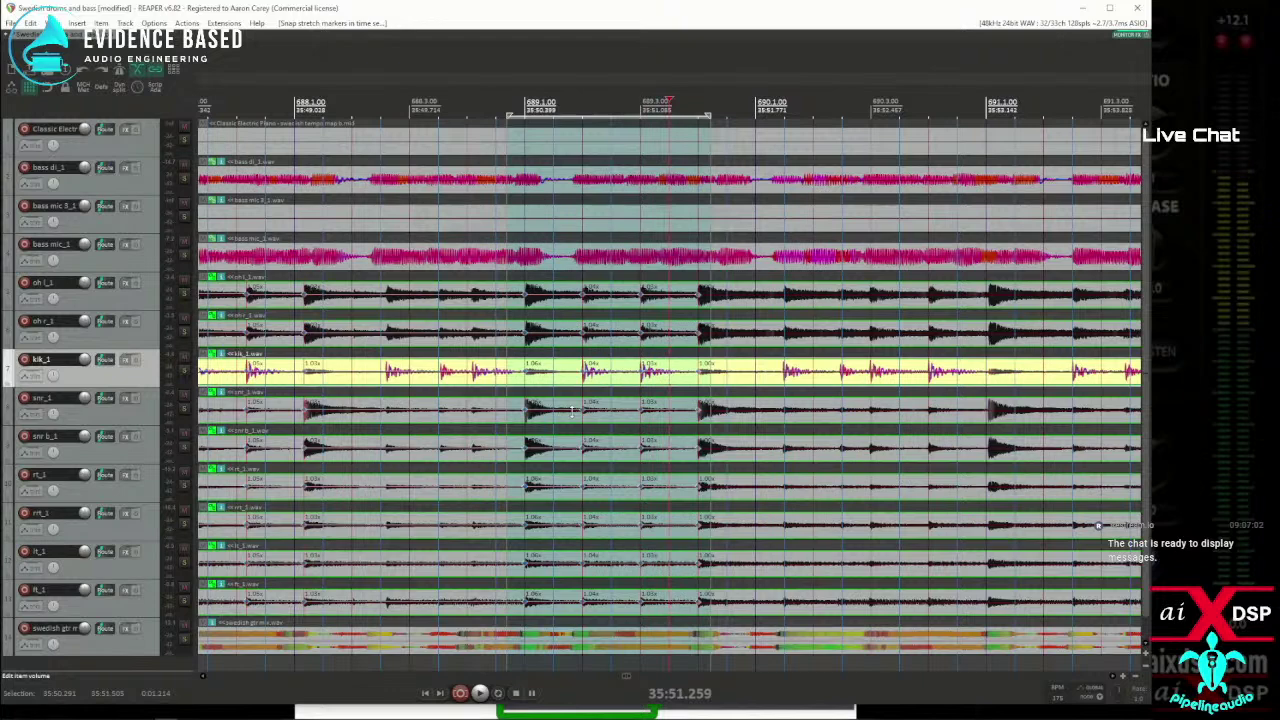
# Undo the snapping, item move, time signature change and all stretch marker edits, back to the grouping of the drum items.
pyautogui.hotkey('ctrl', 'z')
pyautogui.hotkey('ctrl', 'z')
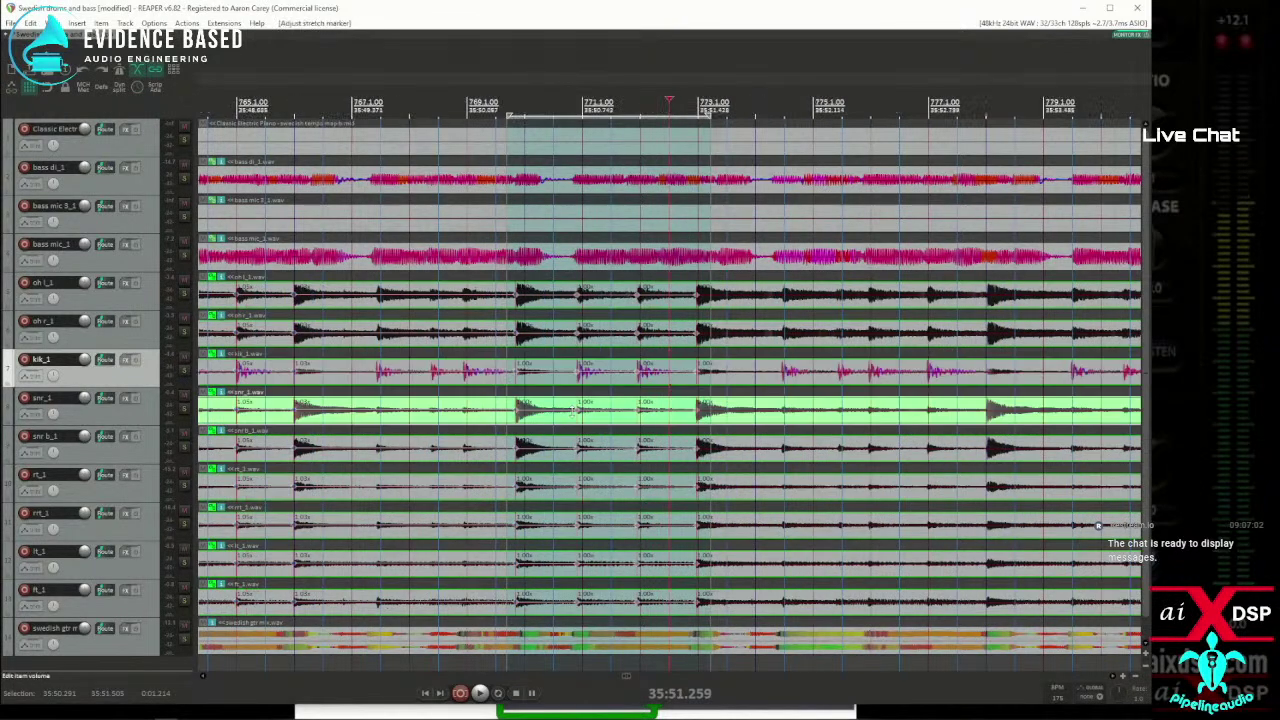
pyautogui.scroll(-3, 663, 388)
pyautogui.hotkey('ctrl', 'z')
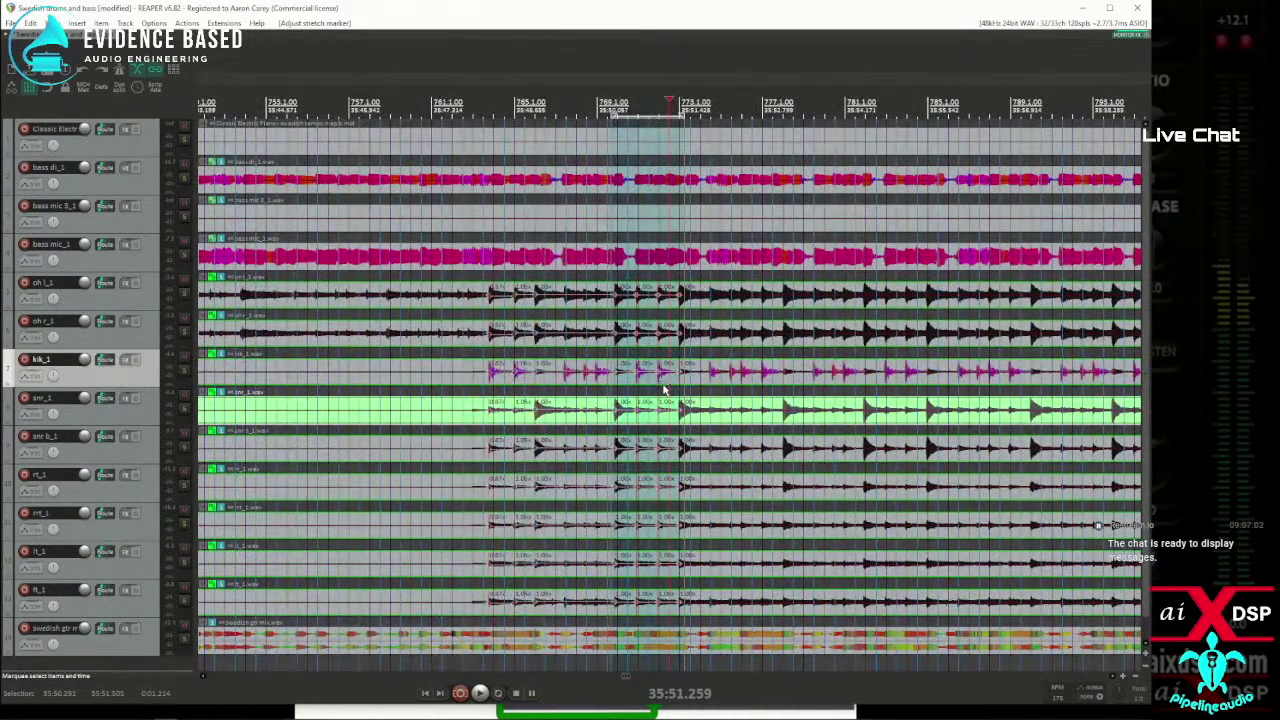
pyautogui.hotkey('ctrl', 'z')
pyautogui.hotkey('ctrl', 'shift', 'z')
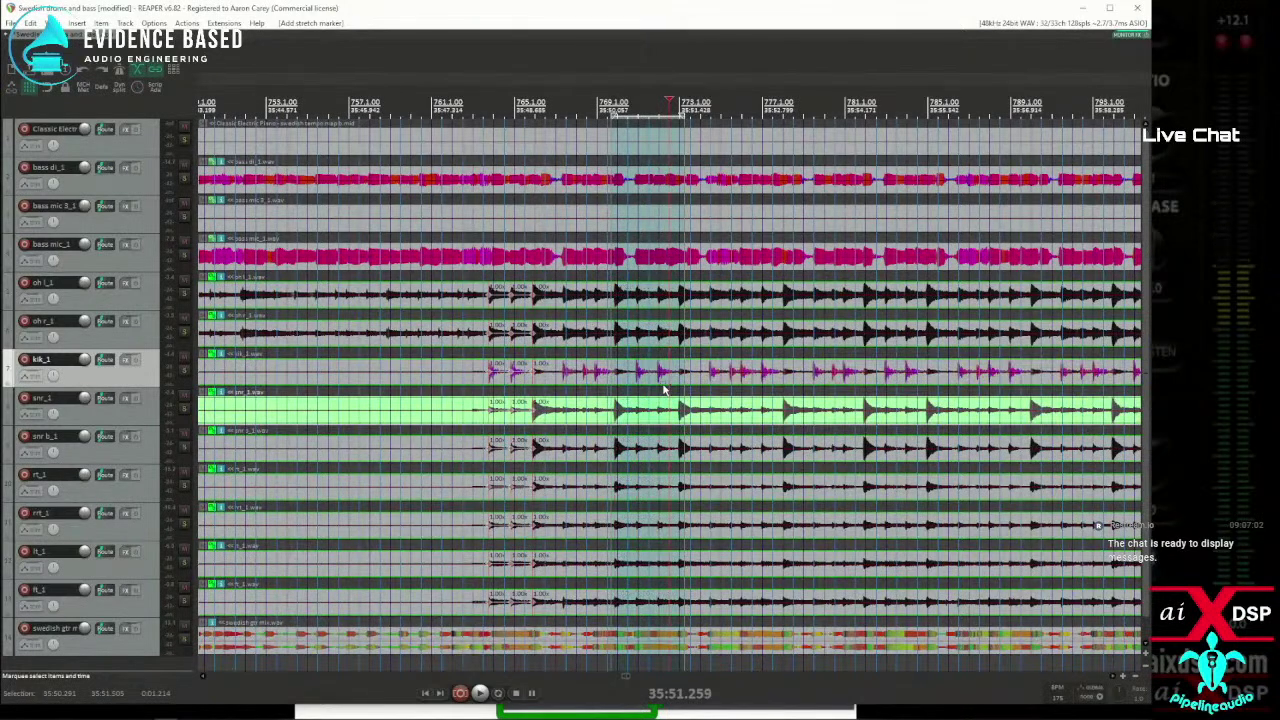
pyautogui.hotkey('ctrl', 'z')
pyautogui.hotkey('ctrl', 'z')
pyautogui.scroll(-4, 660, 375)
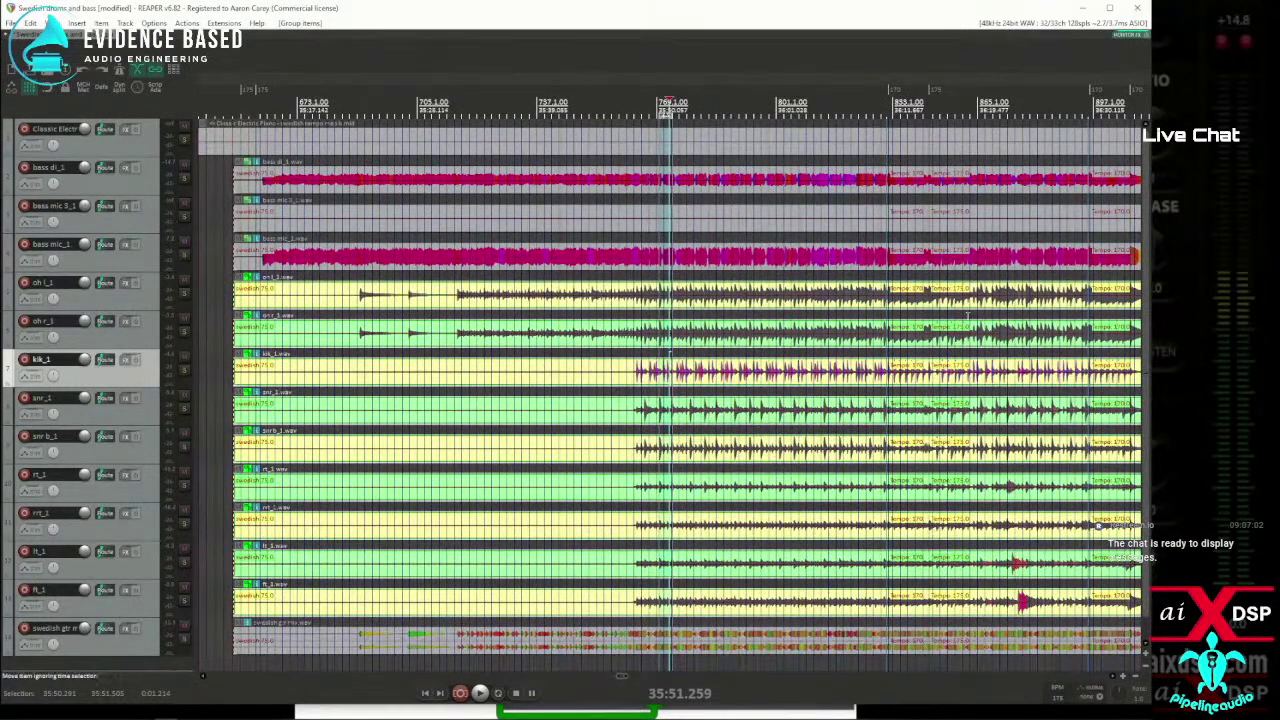
# Select the tempo map MIDI item and examine the drum hits against the grid around the 170 BPM tempo marker at bar 831.
pyautogui.click(900, 144)
pyautogui.scroll(5, 678, 175)
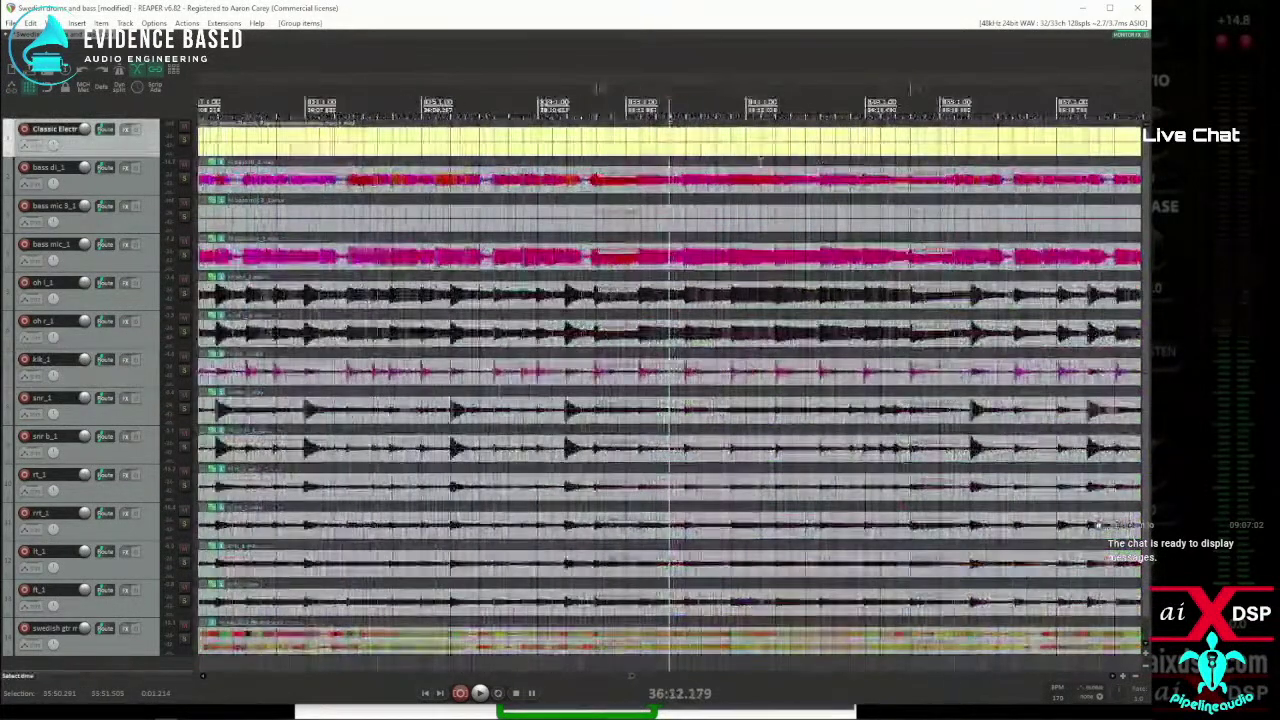
pyautogui.scroll(2, 620, 160)
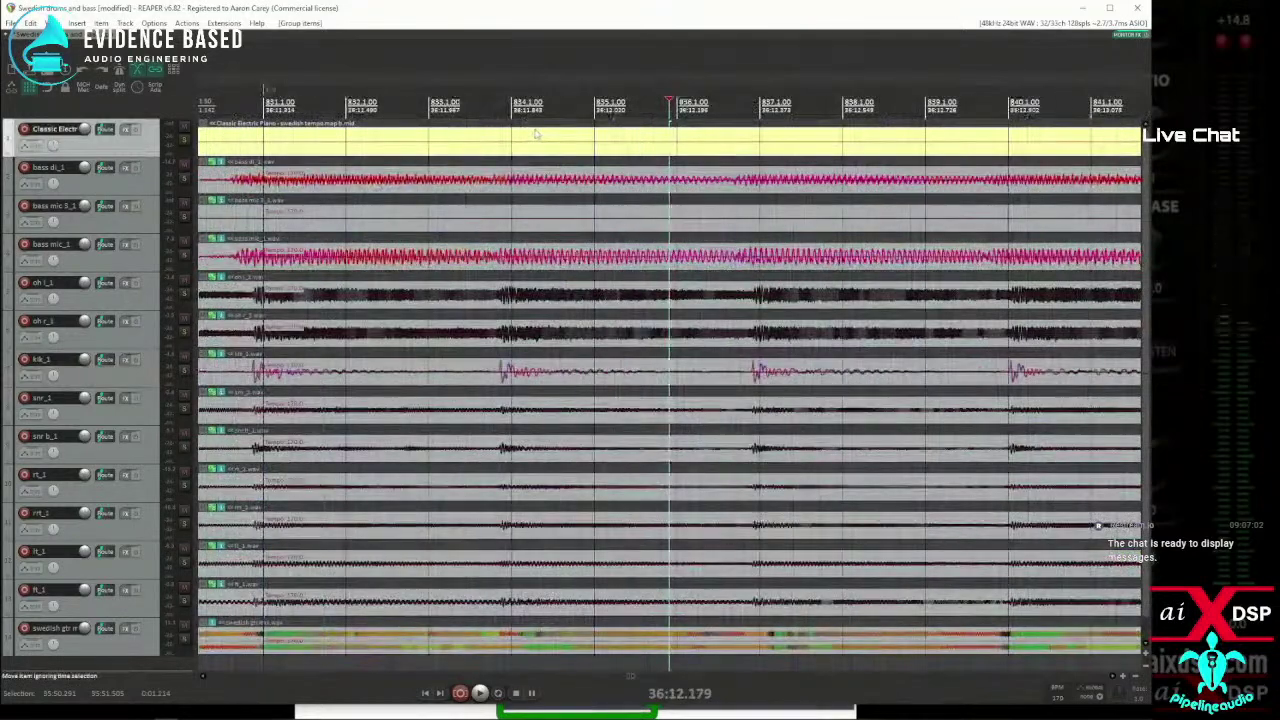
pyautogui.scroll(-4, 537, 134)
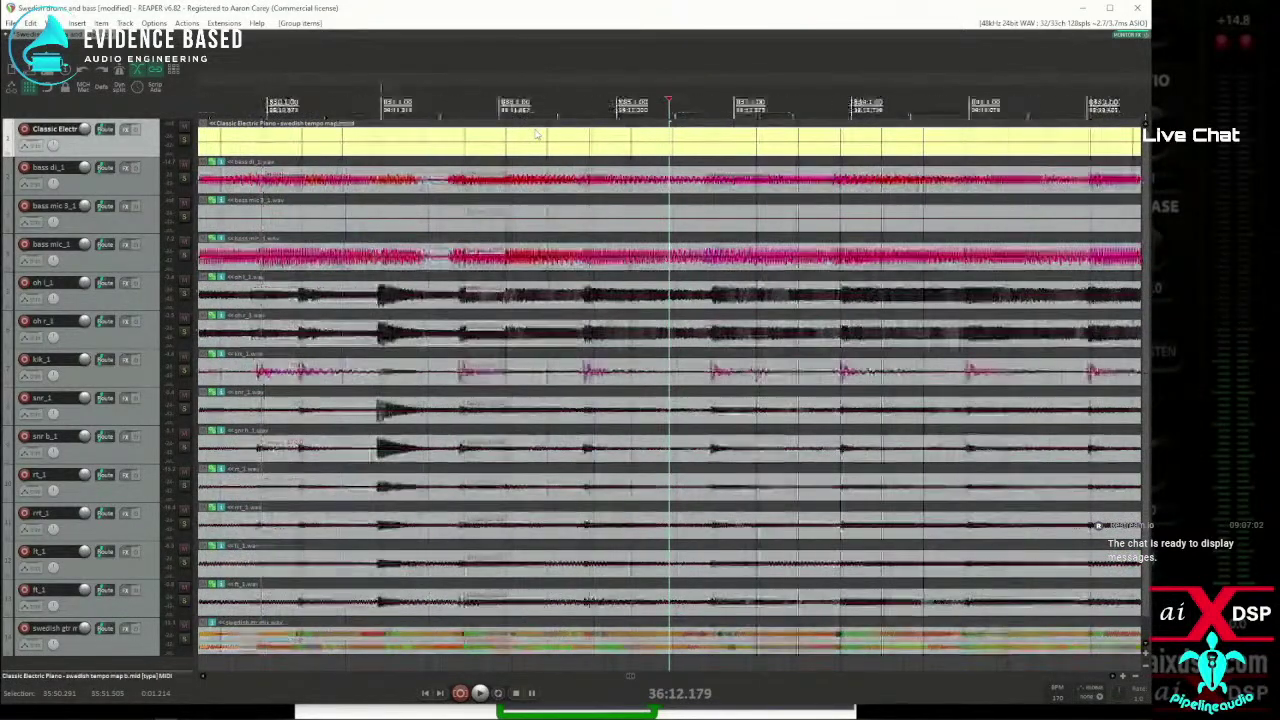
pyautogui.scroll(-3, 427, 175)
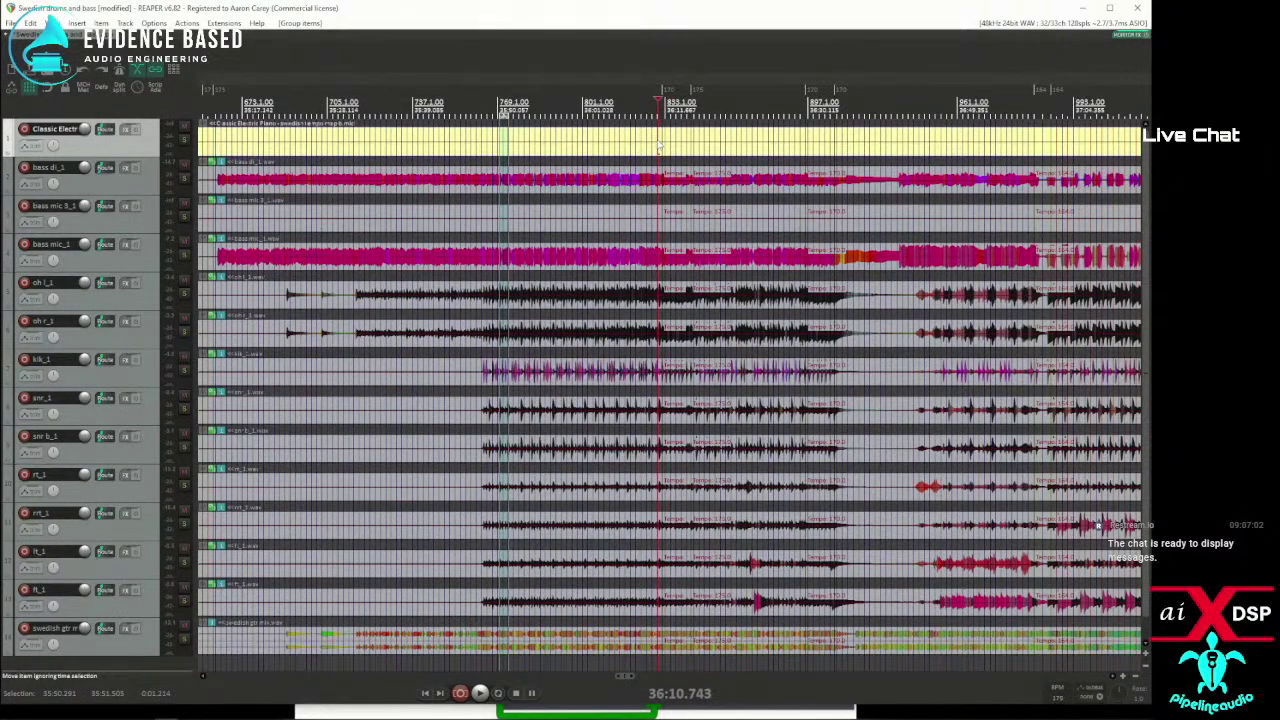
pyautogui.scroll(6, 659, 146)
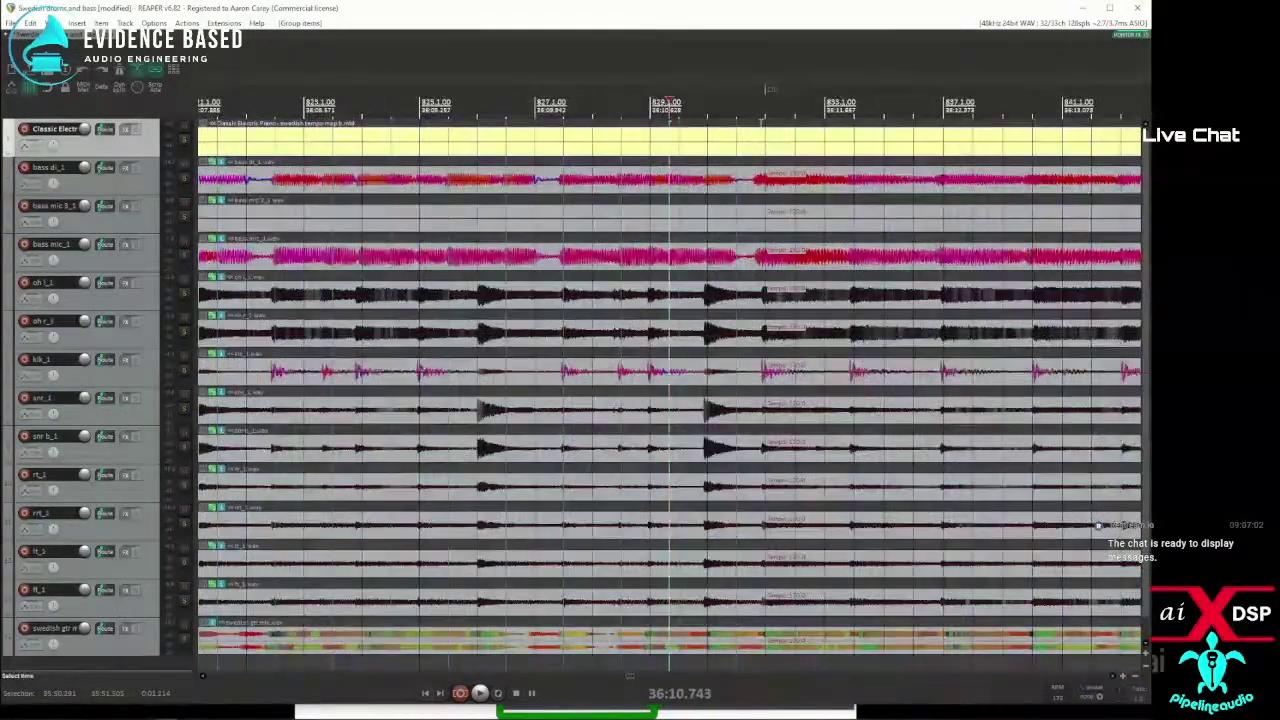
# Turn on repeat and set the time selection from measure 662 to the tempo marker at measure 831.
pyautogui.click(498, 692)
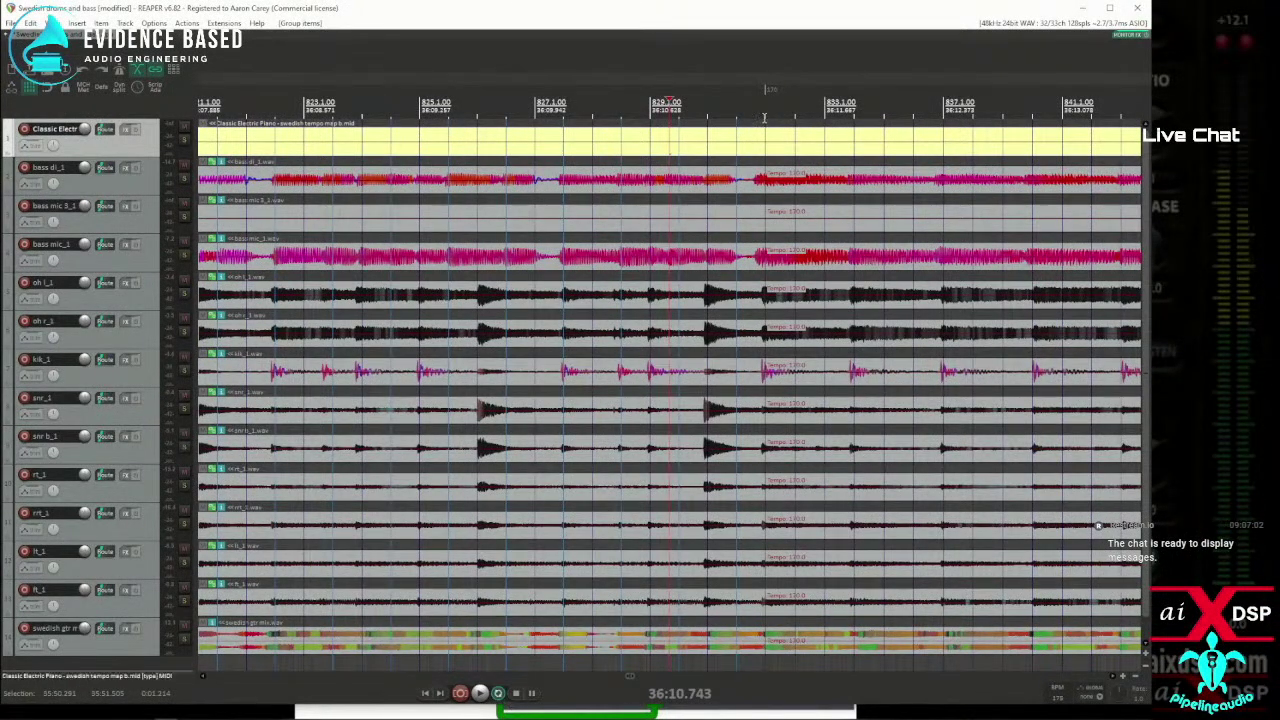
pyautogui.moveTo(764, 118); pyautogui.dragTo(414, 128)
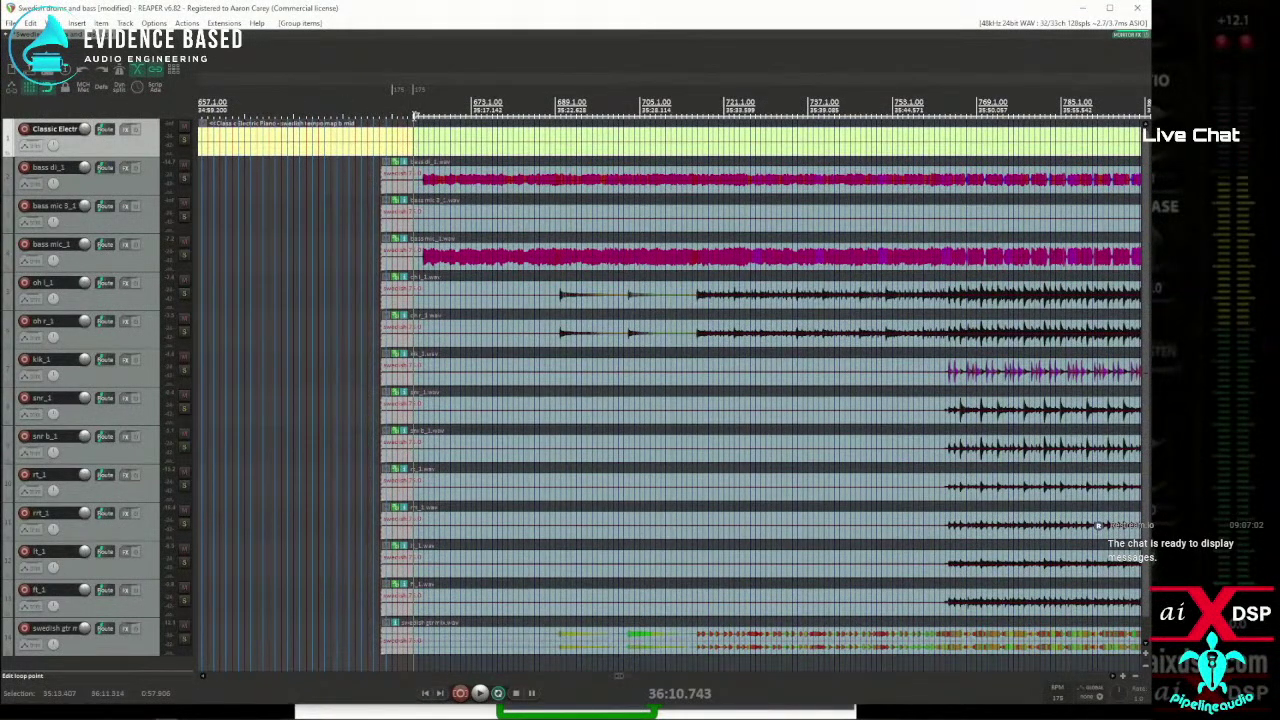
pyautogui.moveTo(415, 117); pyautogui.dragTo(417, 119)
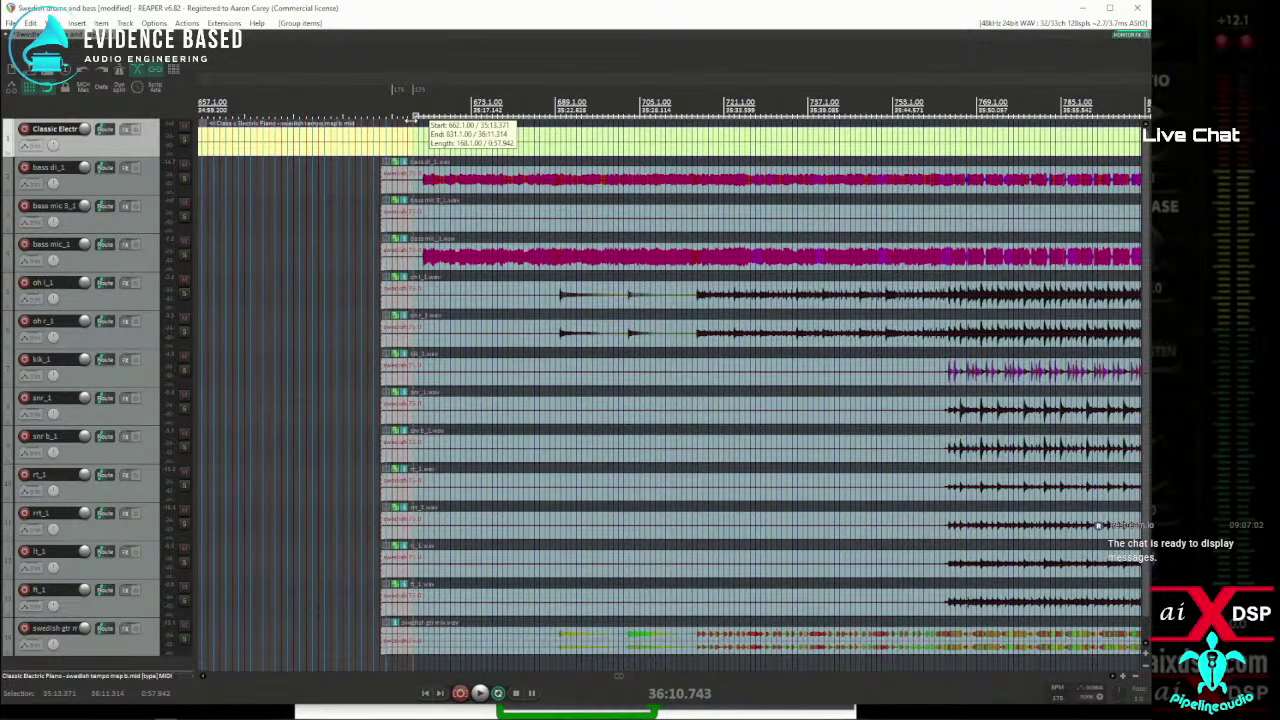
pyautogui.scroll(-6, 611, 118)
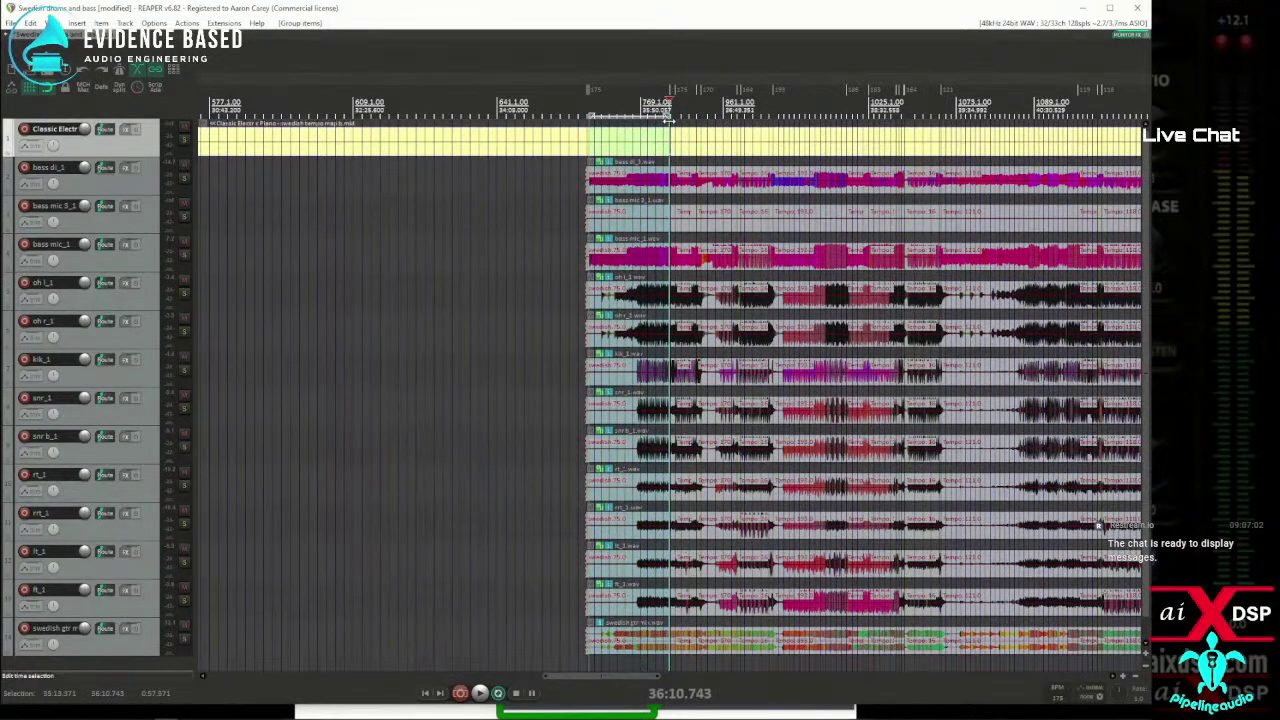
pyautogui.scroll(3, 672, 118)
pyautogui.scroll(5, 678, 118)
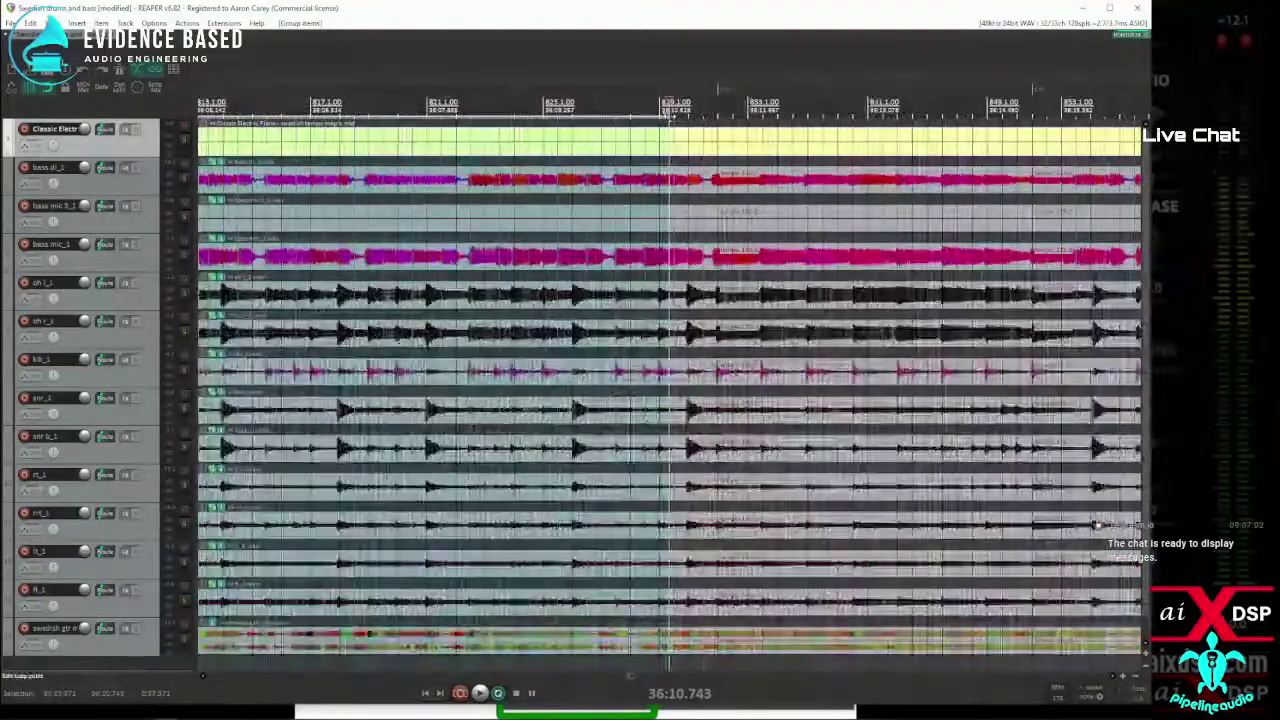
pyautogui.moveTo(667, 117); pyautogui.dragTo(710, 119)
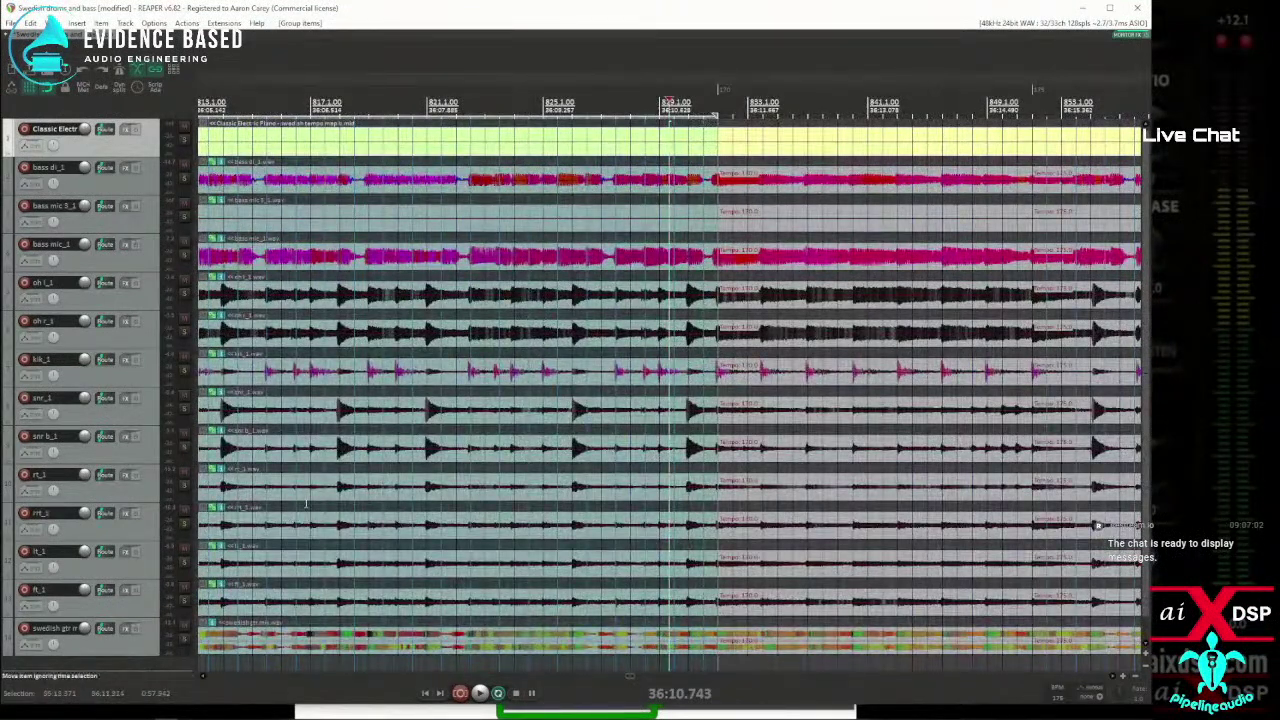
# Switch the transport's time unit to Measures:Beats.
pyautogui.rightClick(155, 696)
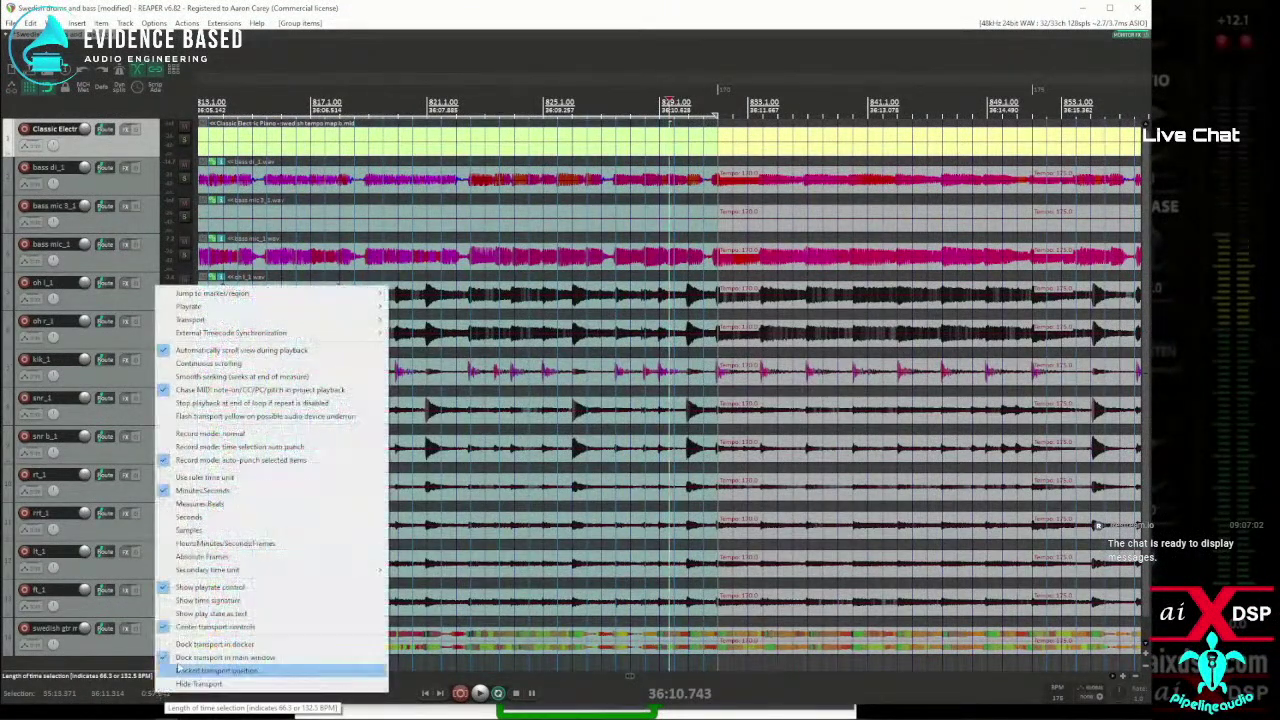
pyautogui.moveTo(207, 568)
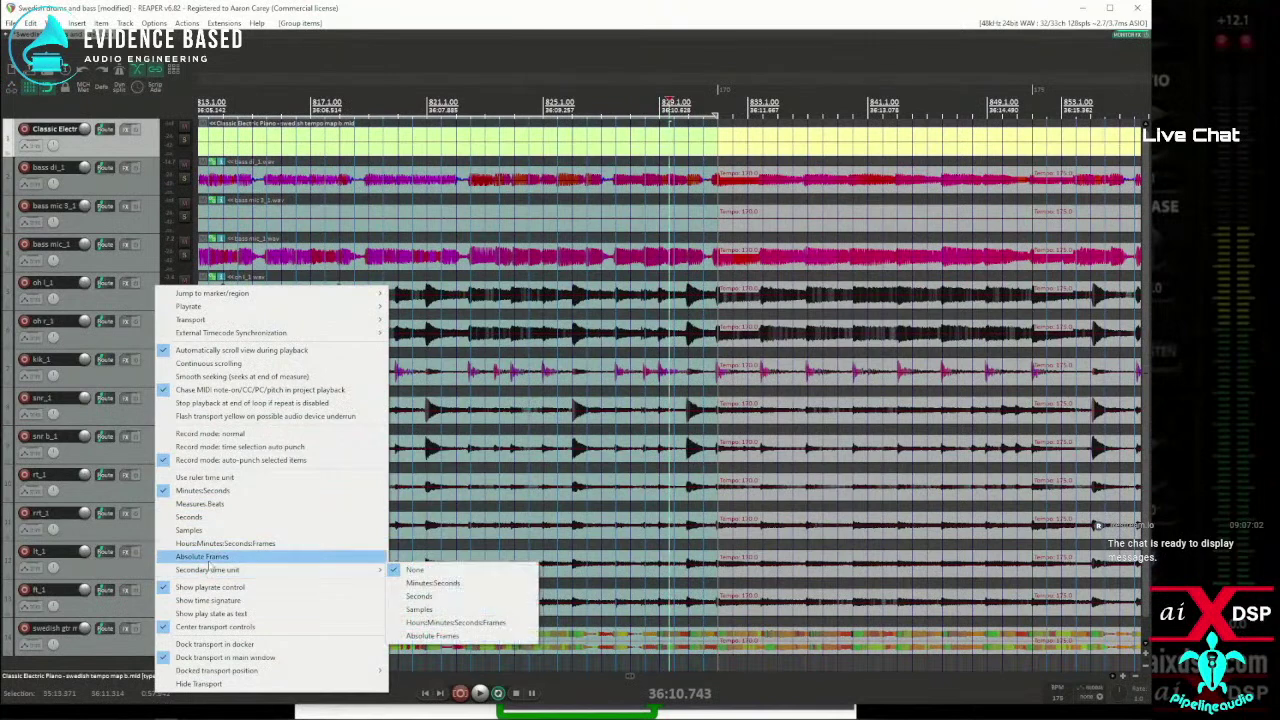
pyautogui.click(200, 503)
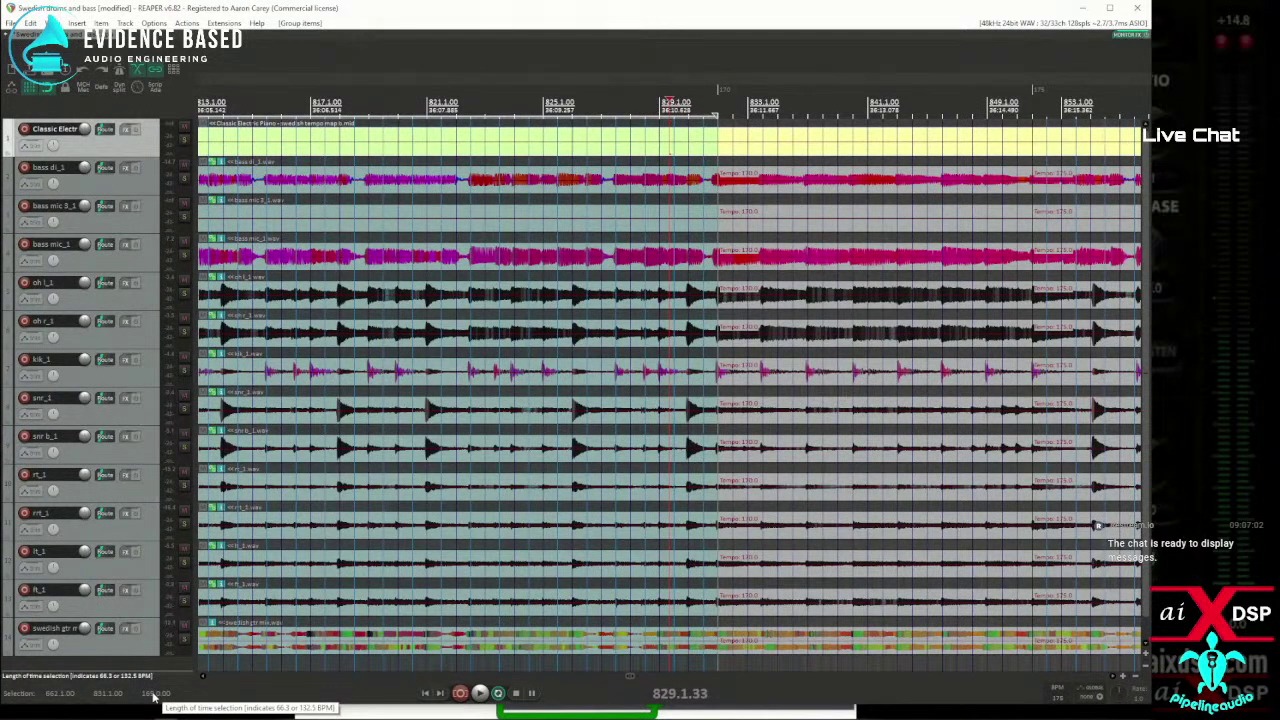
# Divide the time selection's length of 169 measures by 4 in the Calculator and close it.
pyautogui.scroll(-5, 618, 194)
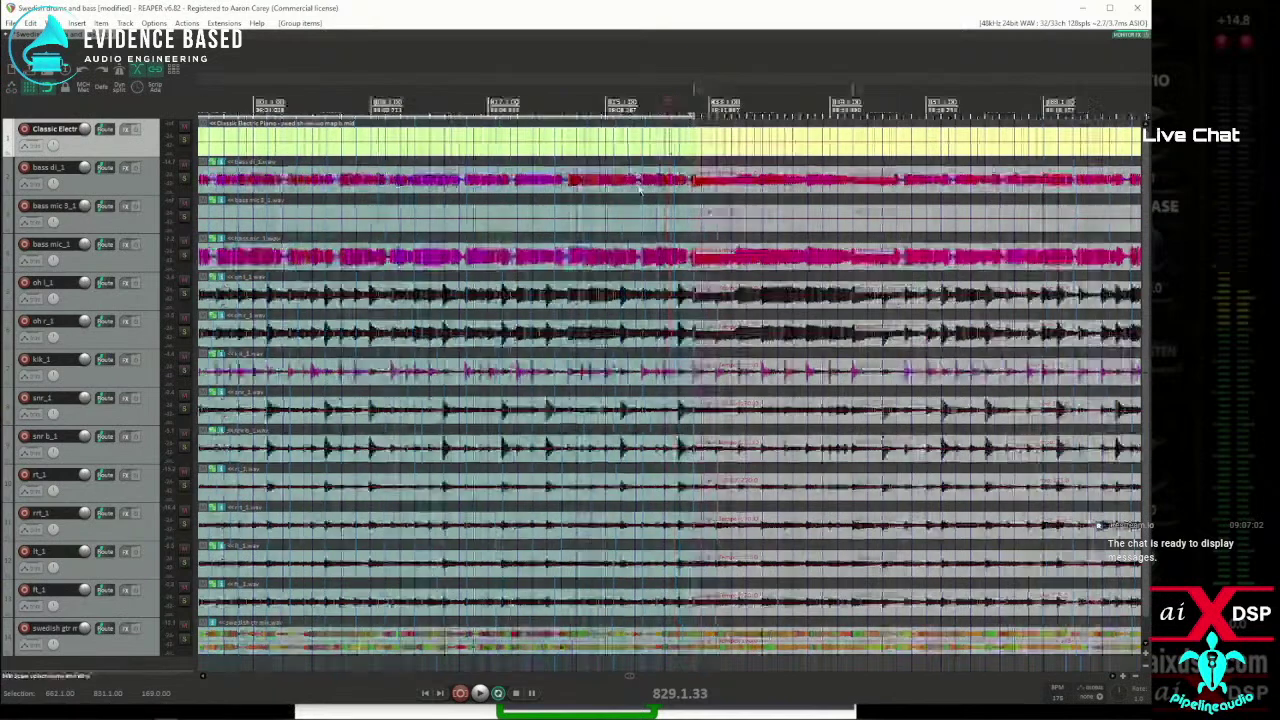
pyautogui.scroll(-2, 618, 194)
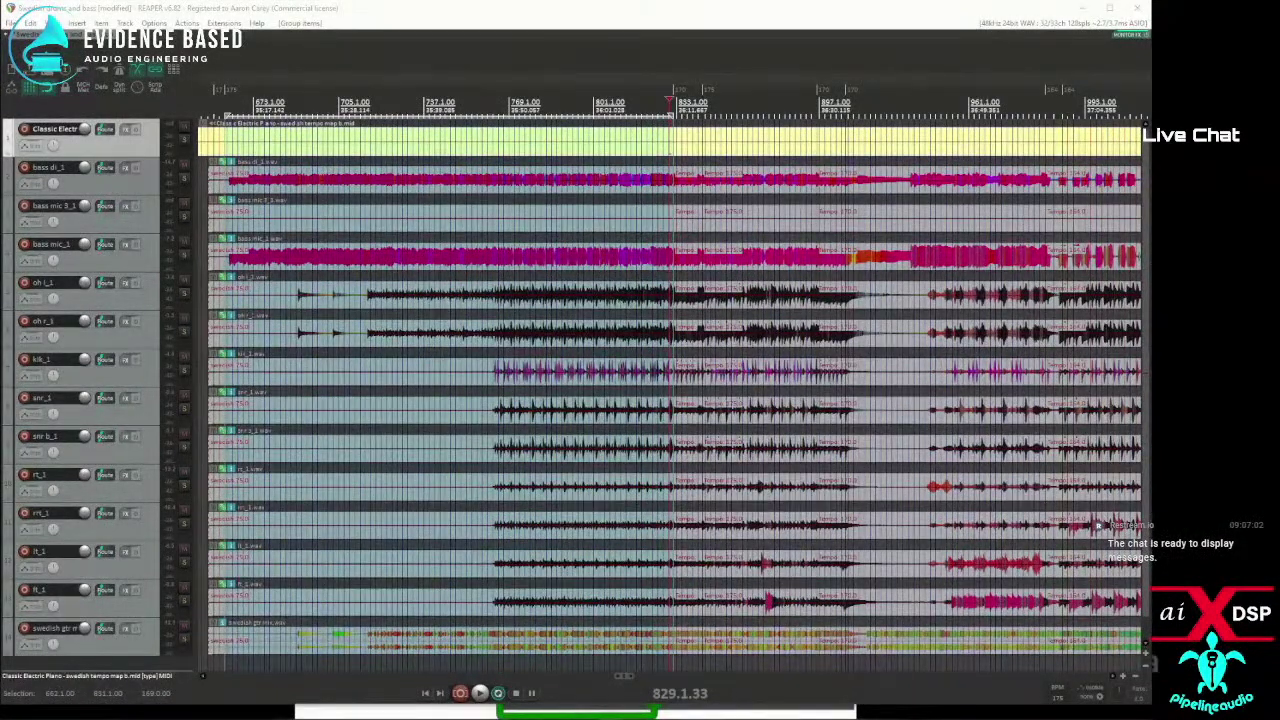
pyautogui.press('XF86Calculator')
pyautogui.click(157, 430)
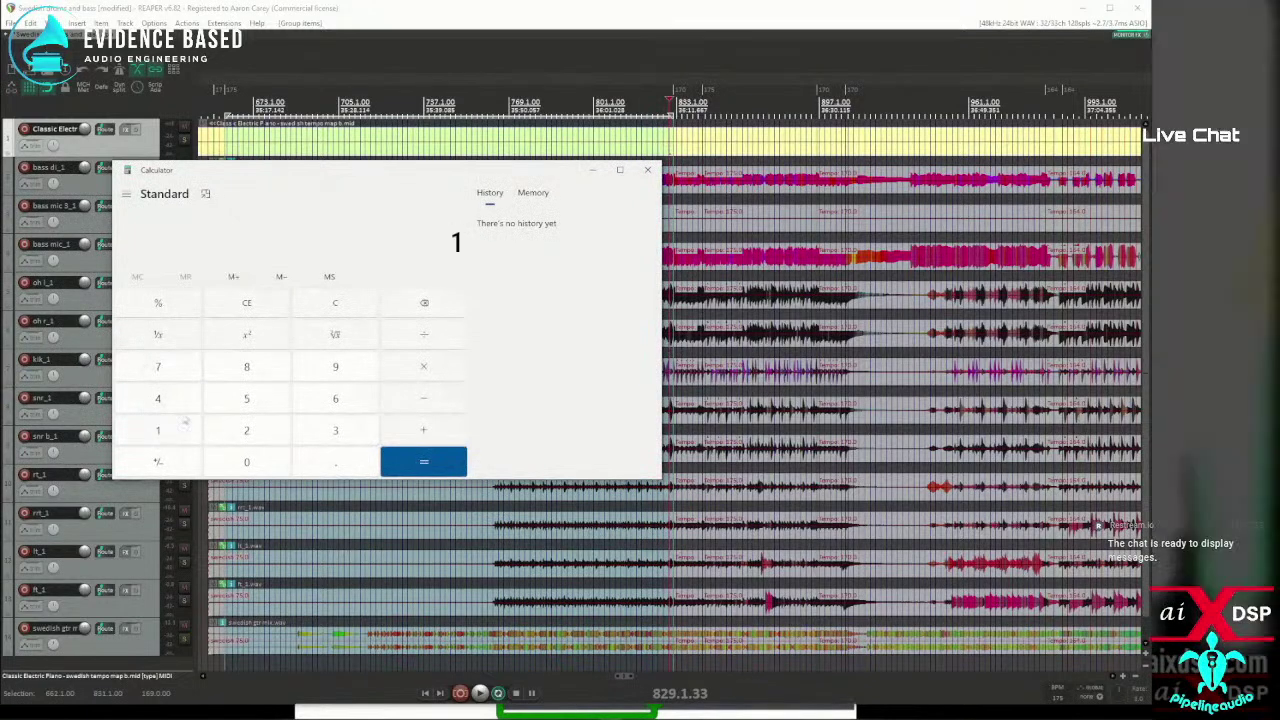
pyautogui.click(335, 398)
pyautogui.click(336, 367)
pyautogui.click(423, 336)
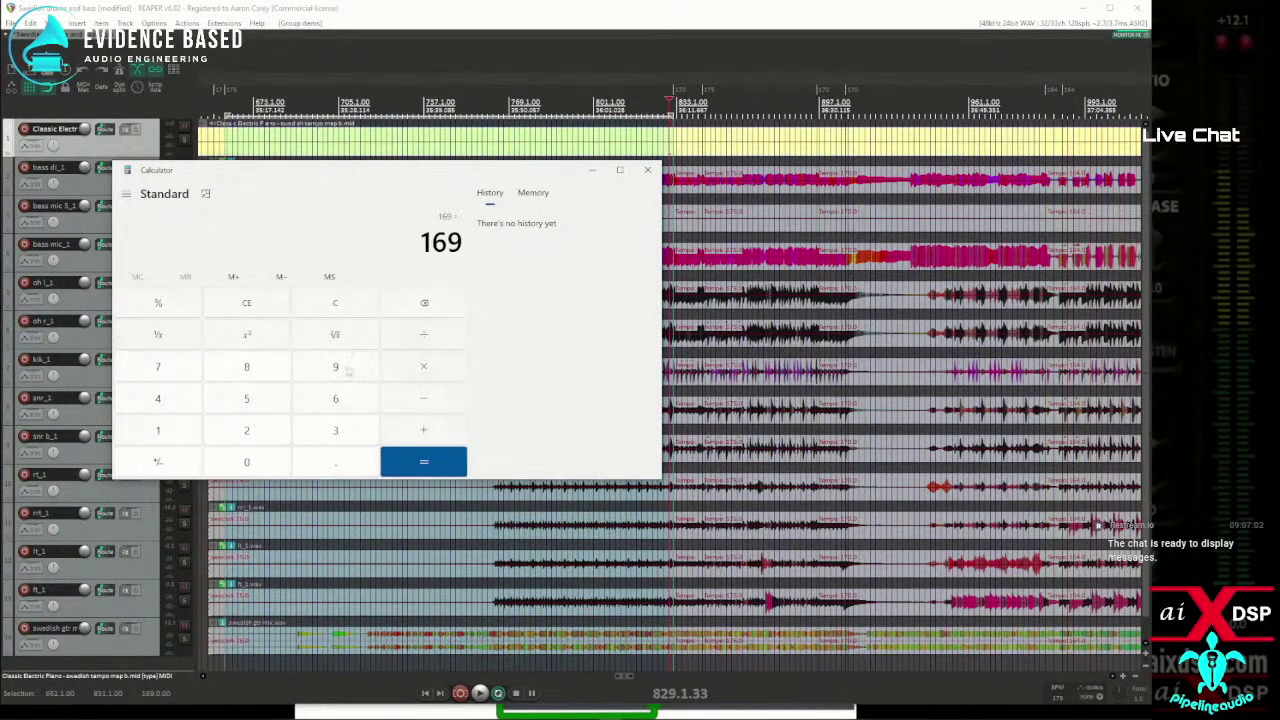
pyautogui.click(162, 399)
pyautogui.click(410, 463)
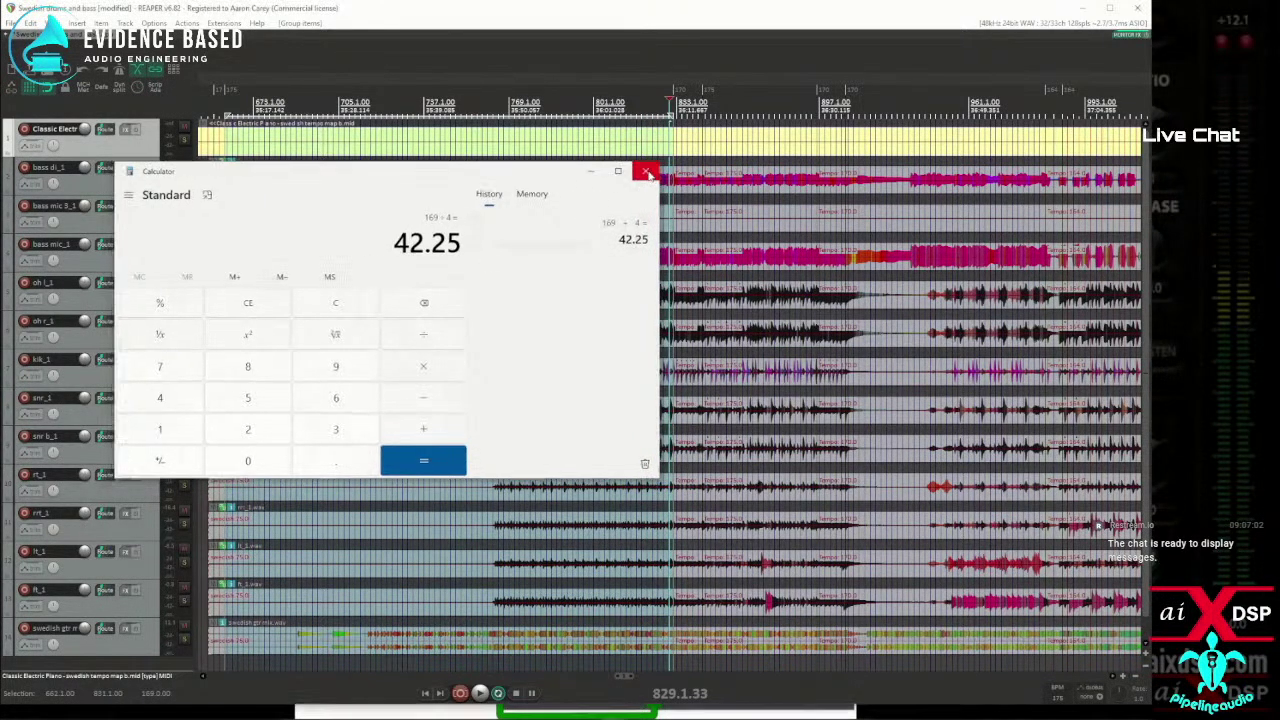
pyautogui.click(648, 171)
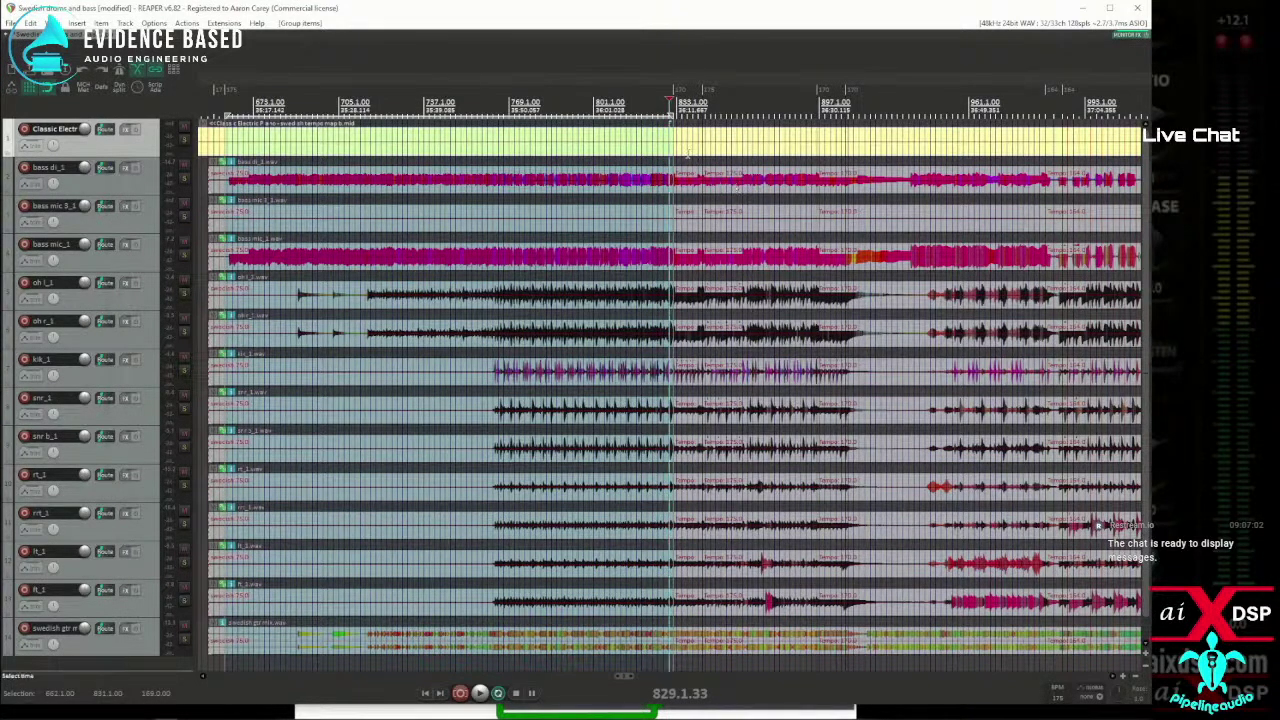
# Add a tempo/time signature marker at 830.1.00 with 175 BPM and a 1/4 time signature.
pyautogui.scroll(8, 680, 160)
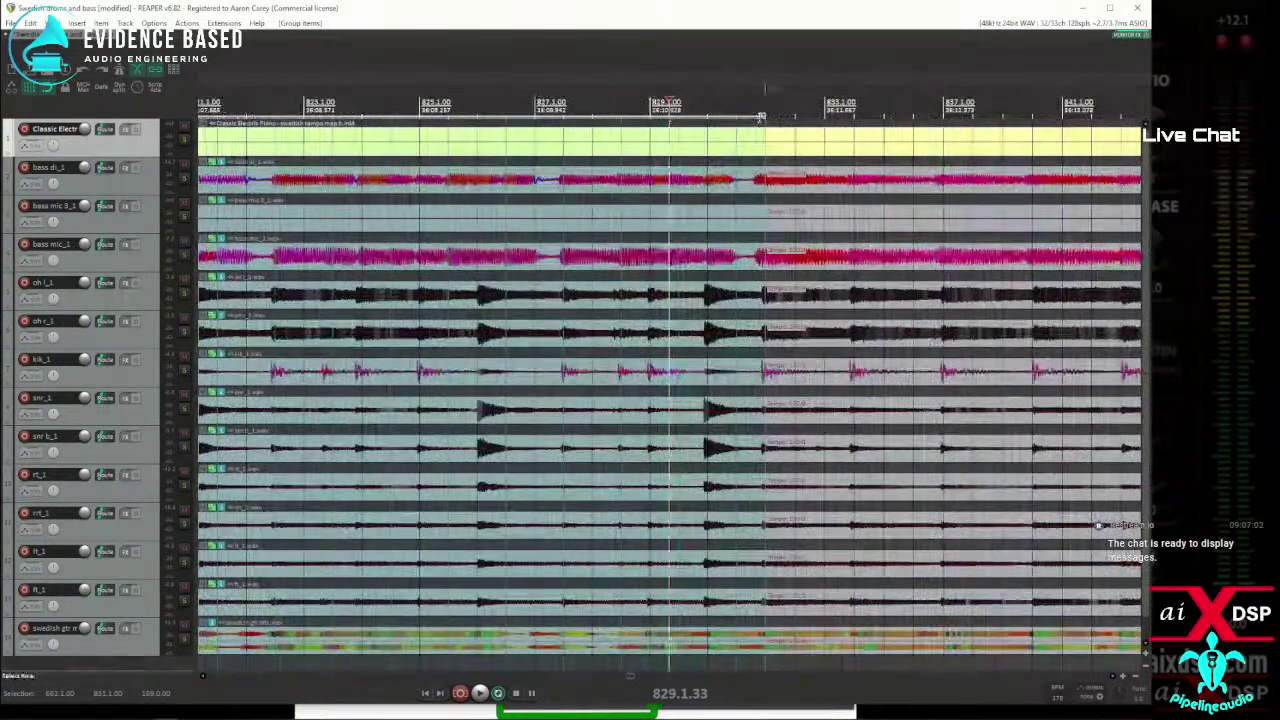
pyautogui.click(707, 137)
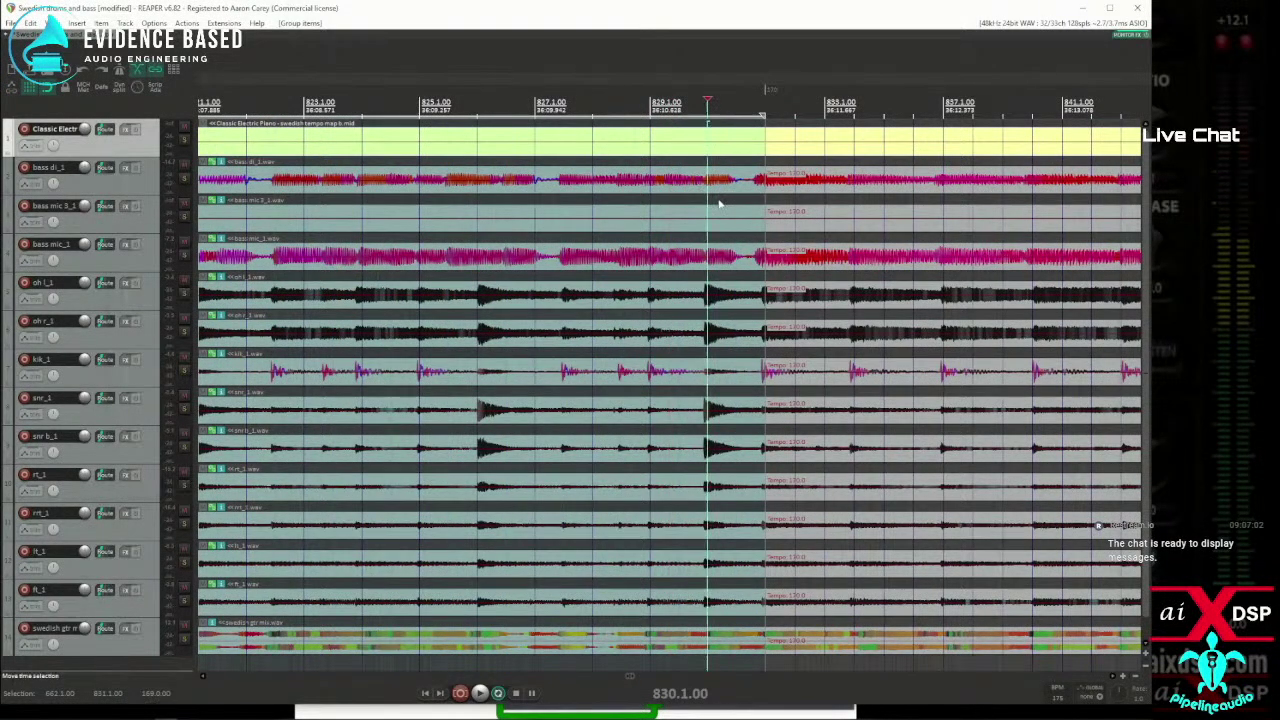
pyautogui.hotkey('shift', 'c')
pyautogui.write('175')
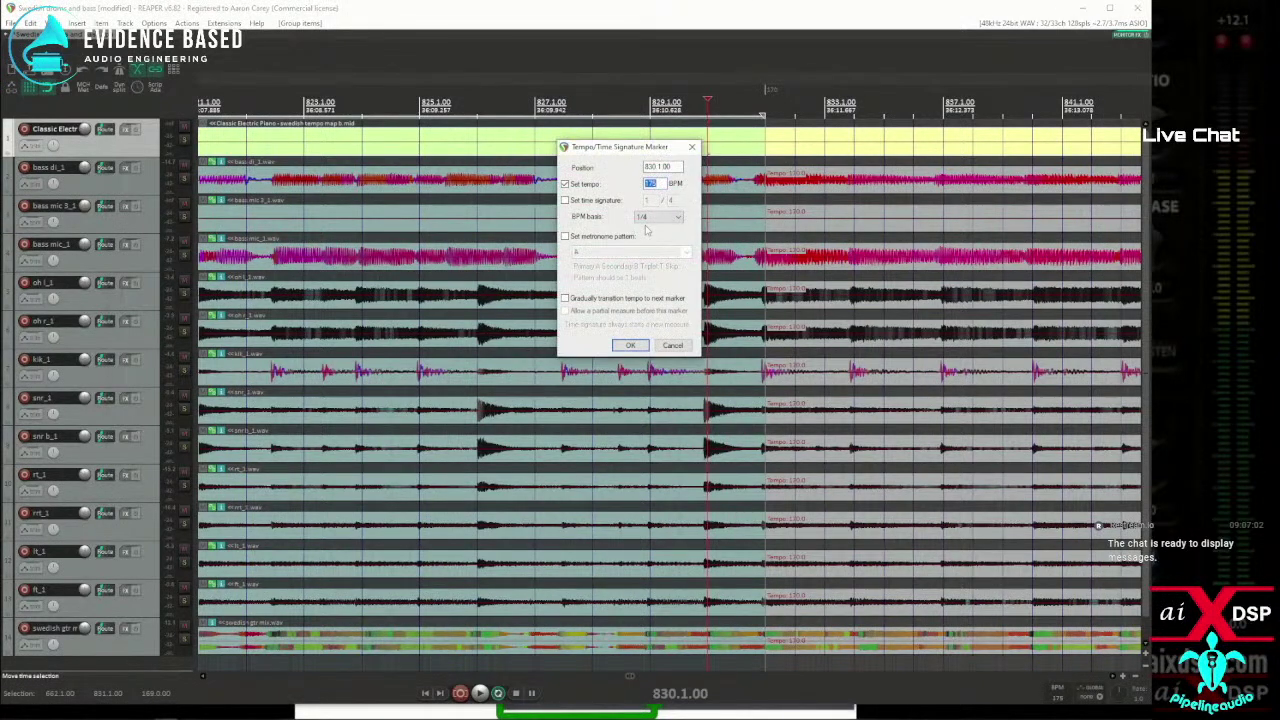
pyautogui.click(565, 200)
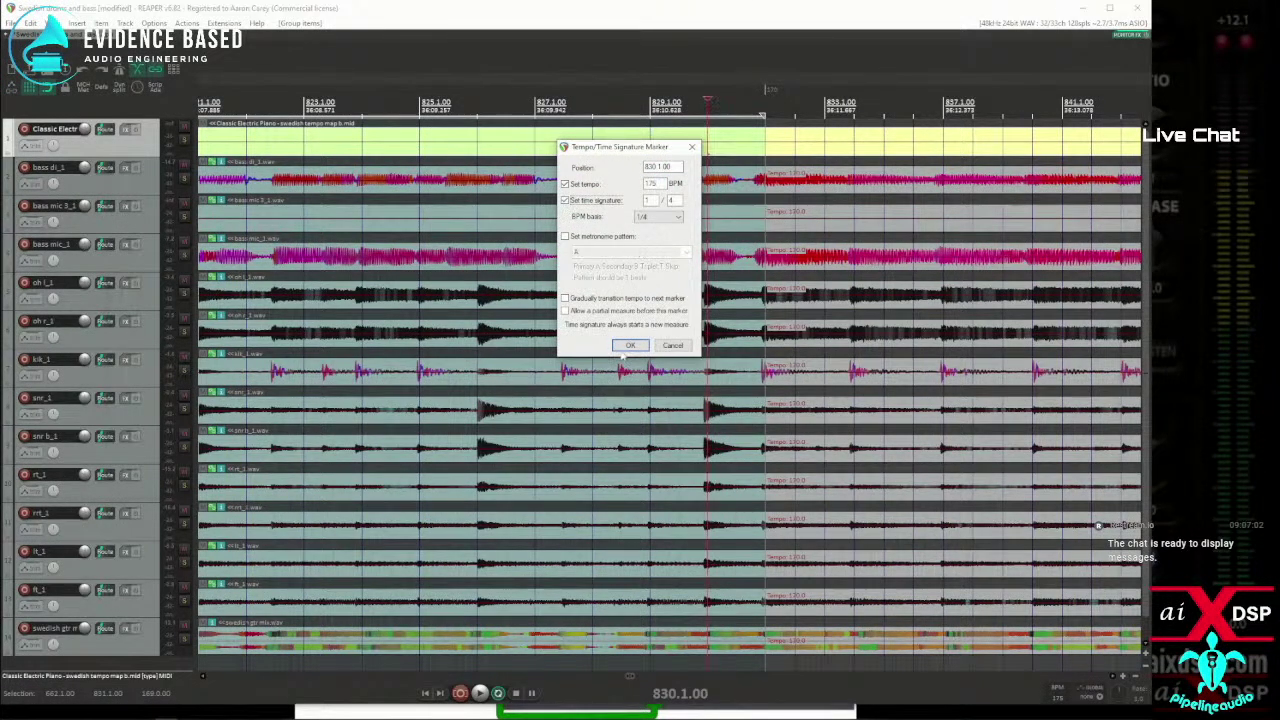
pyautogui.click(630, 345)
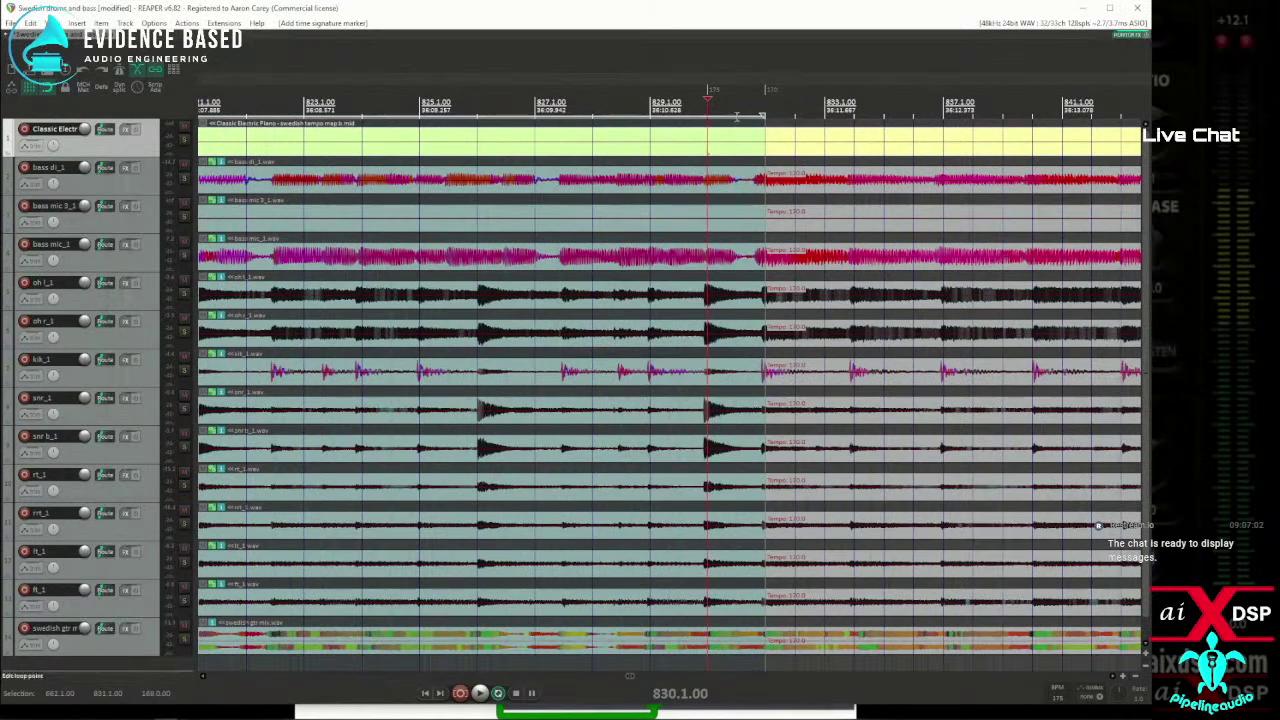
# Try a 4/4 time signature on the tempo marker at 662.1.00 and undo it.
pyautogui.scroll(-4, 820, 88)
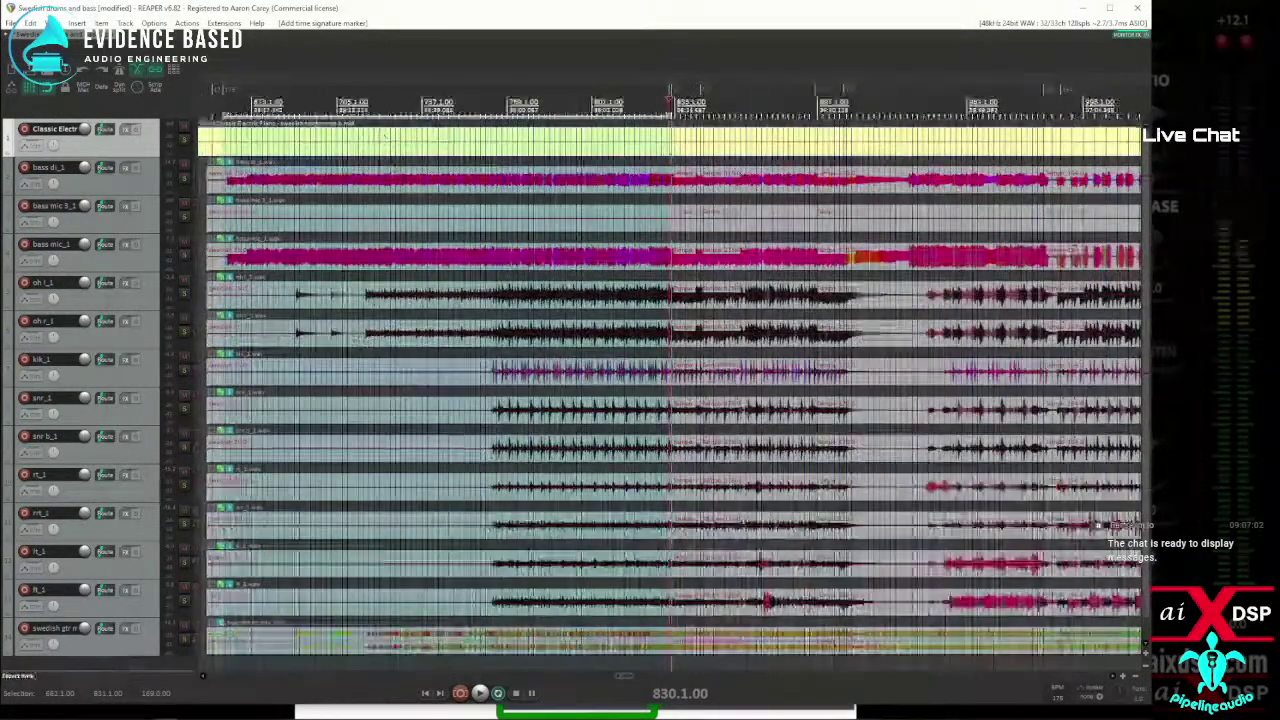
pyautogui.rightClick(229, 91)
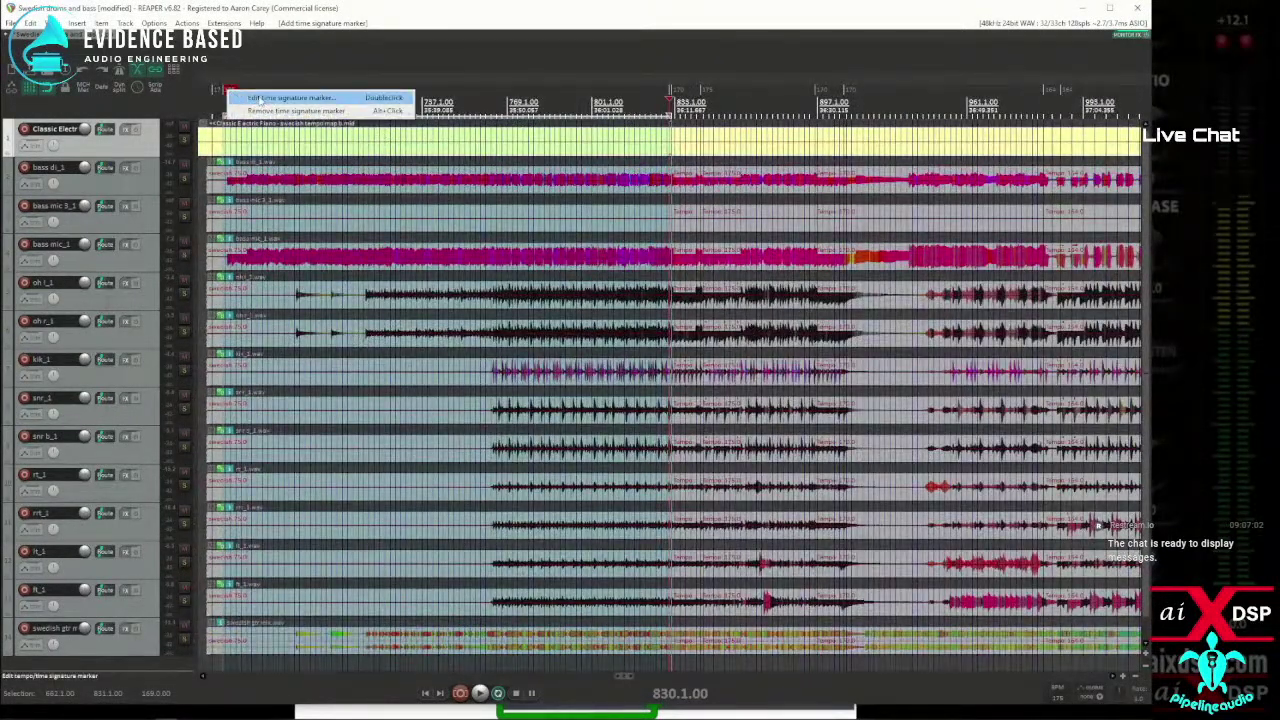
pyautogui.click(290, 98)
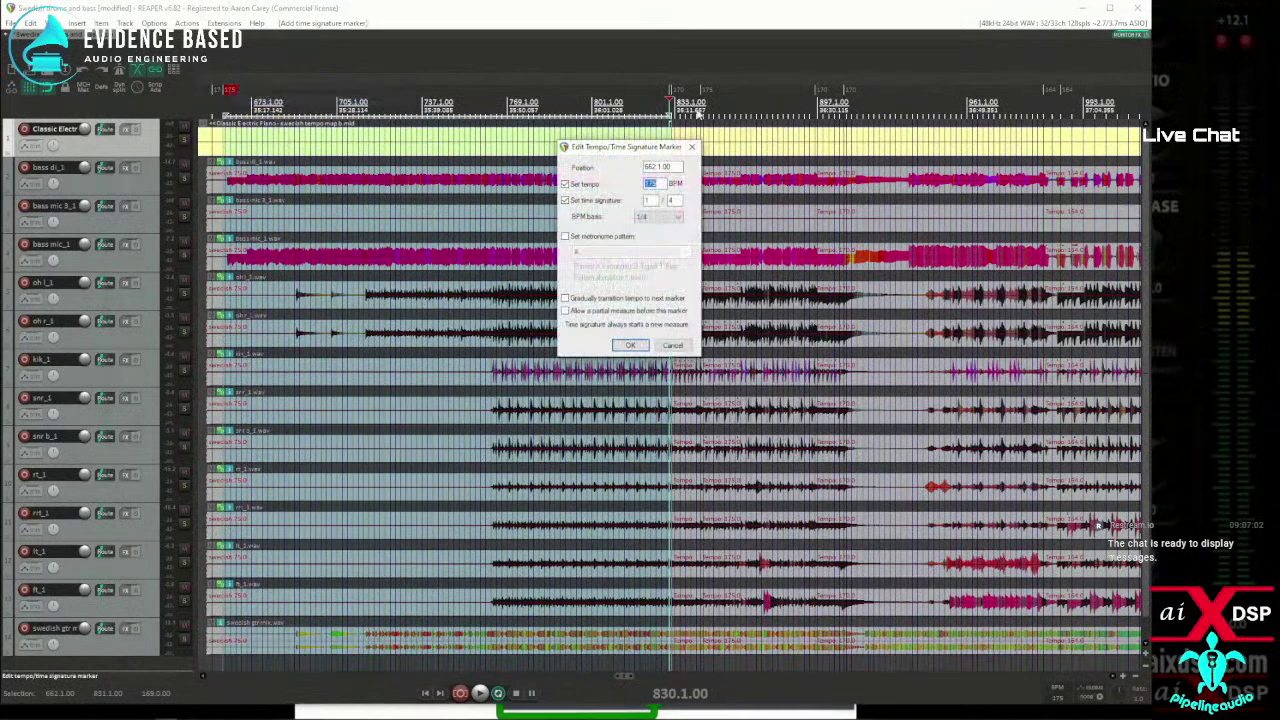
pyautogui.doubleClick(648, 200)
pyautogui.write('4')
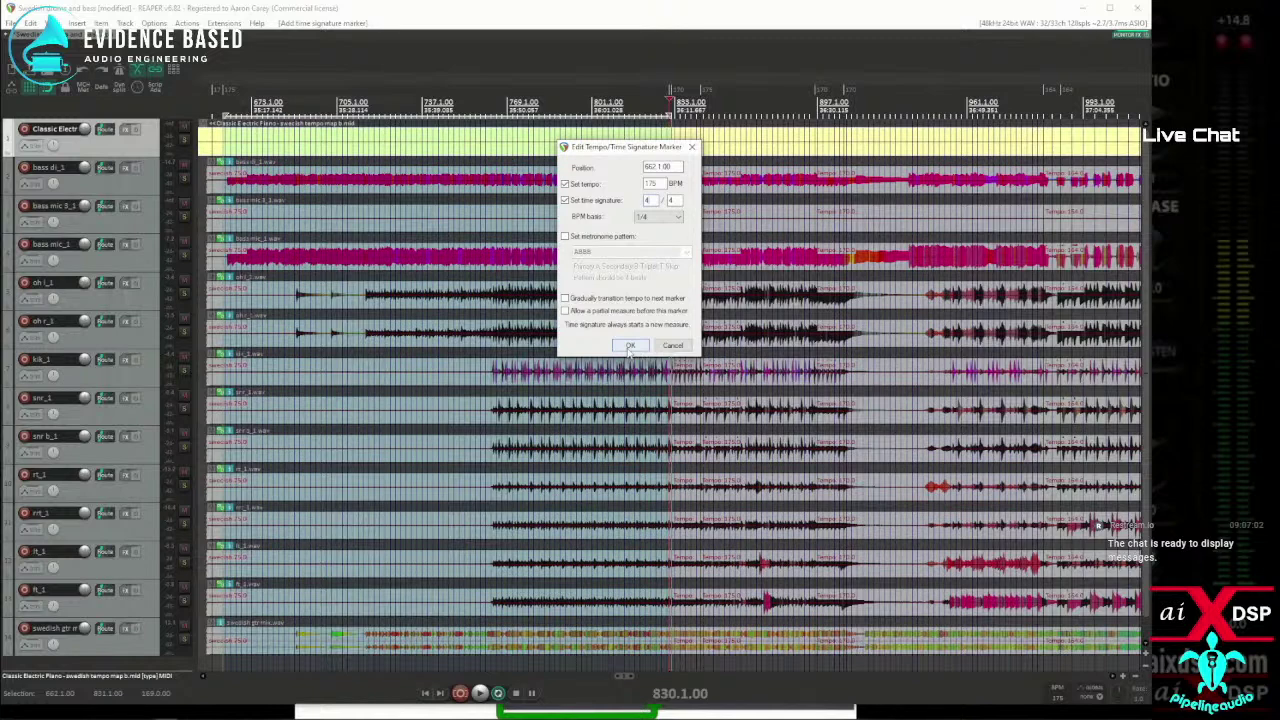
pyautogui.click(629, 345)
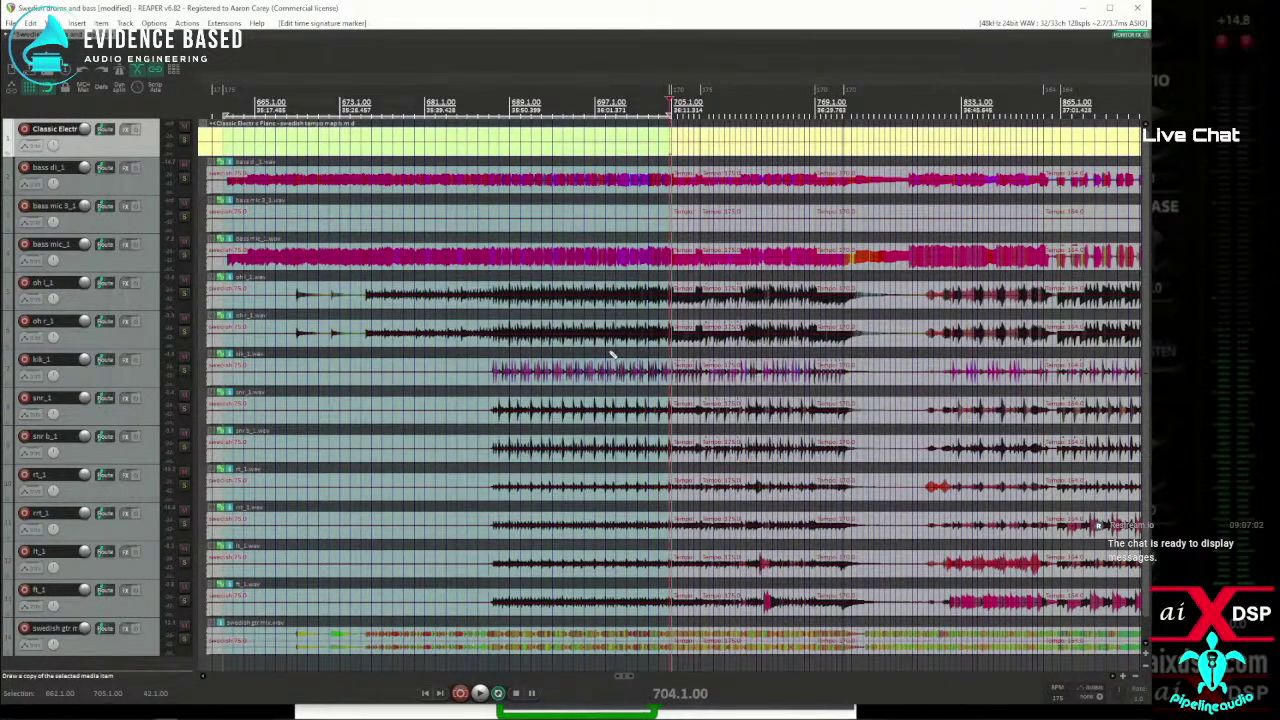
pyautogui.hotkey('ctrl', 'z')
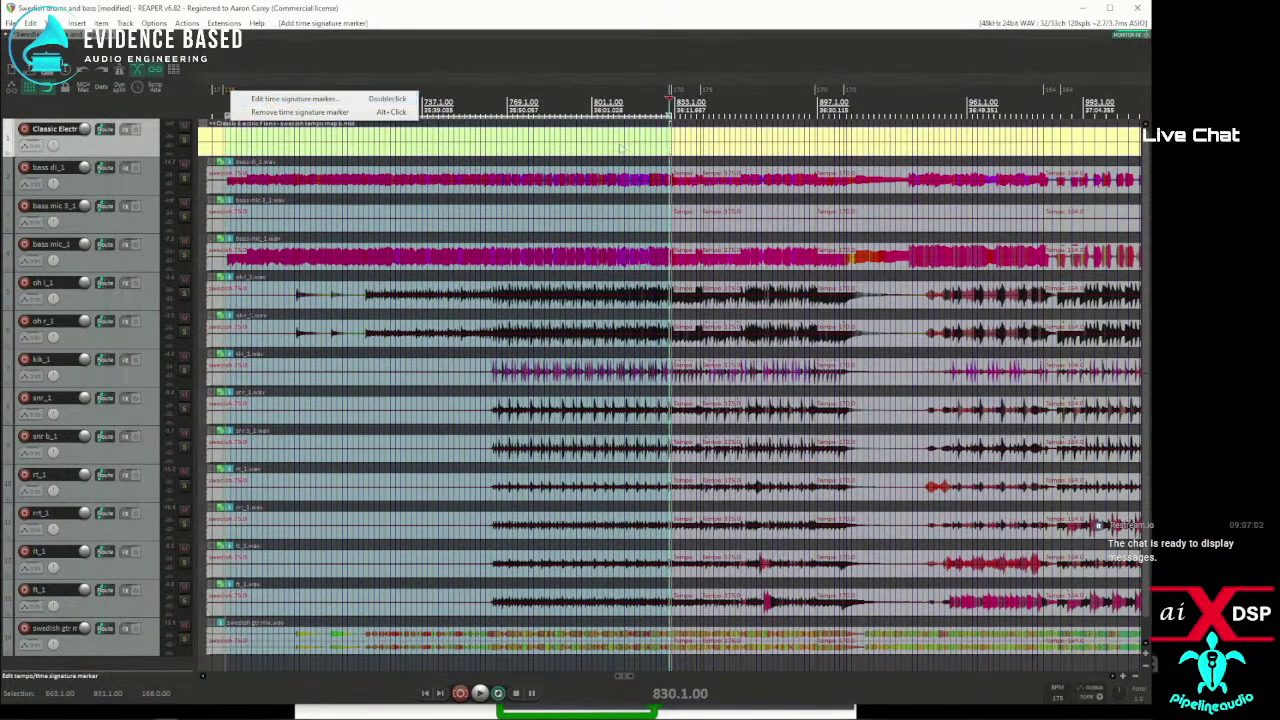
# Set the time selection from 830.1.00 to 1181.1.00, just past the end of the recorded items, and add a region over it.
pyautogui.scroll(8, 671, 150)
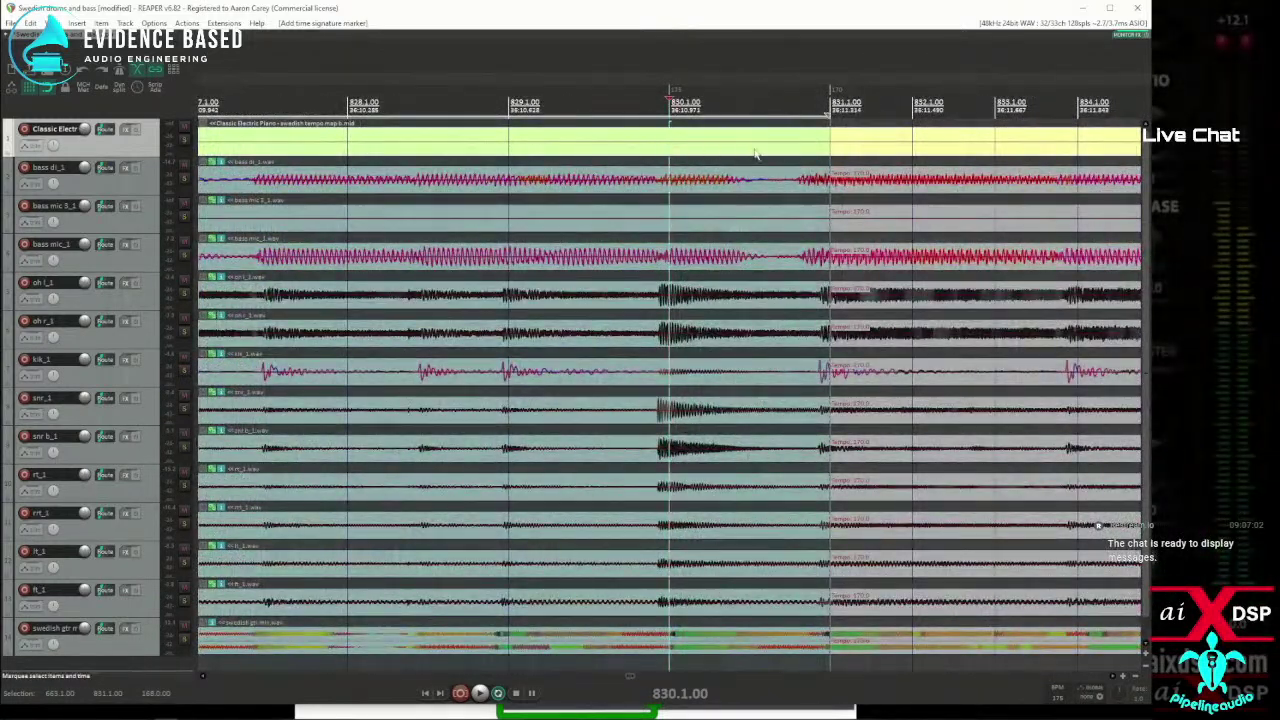
pyautogui.scroll(-8, 678, 154)
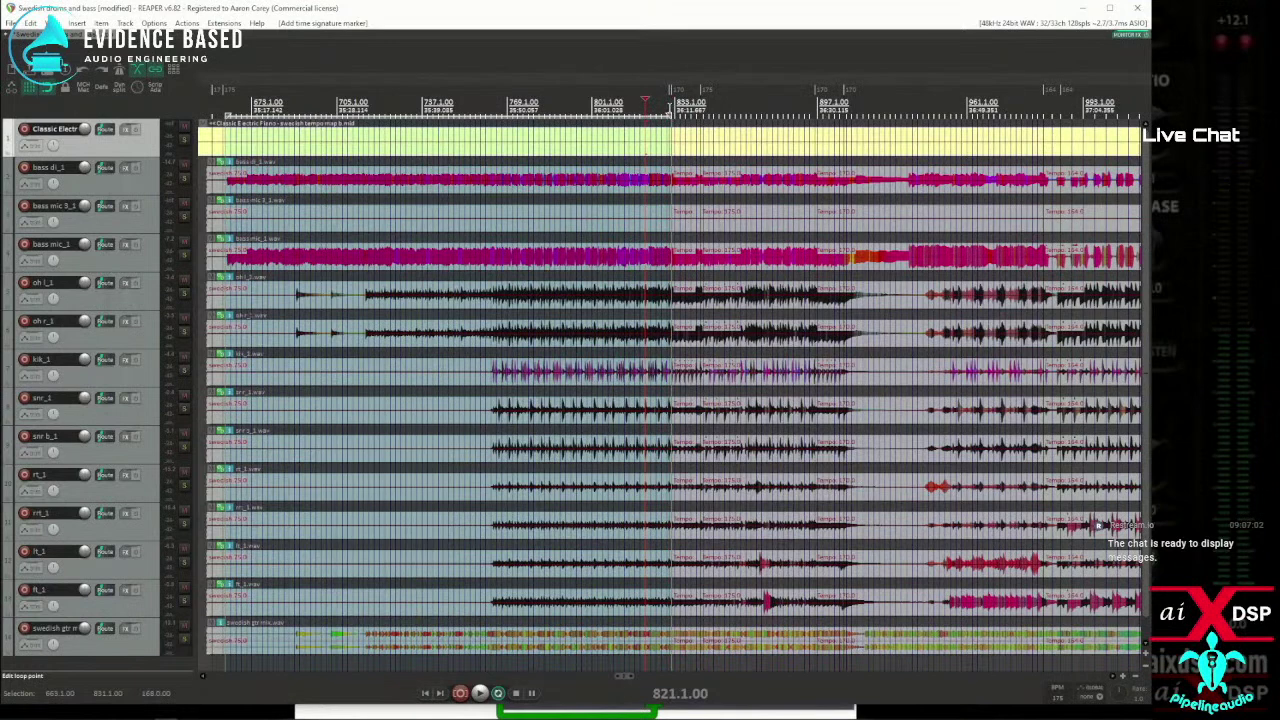
pyautogui.scroll(8, 669, 100)
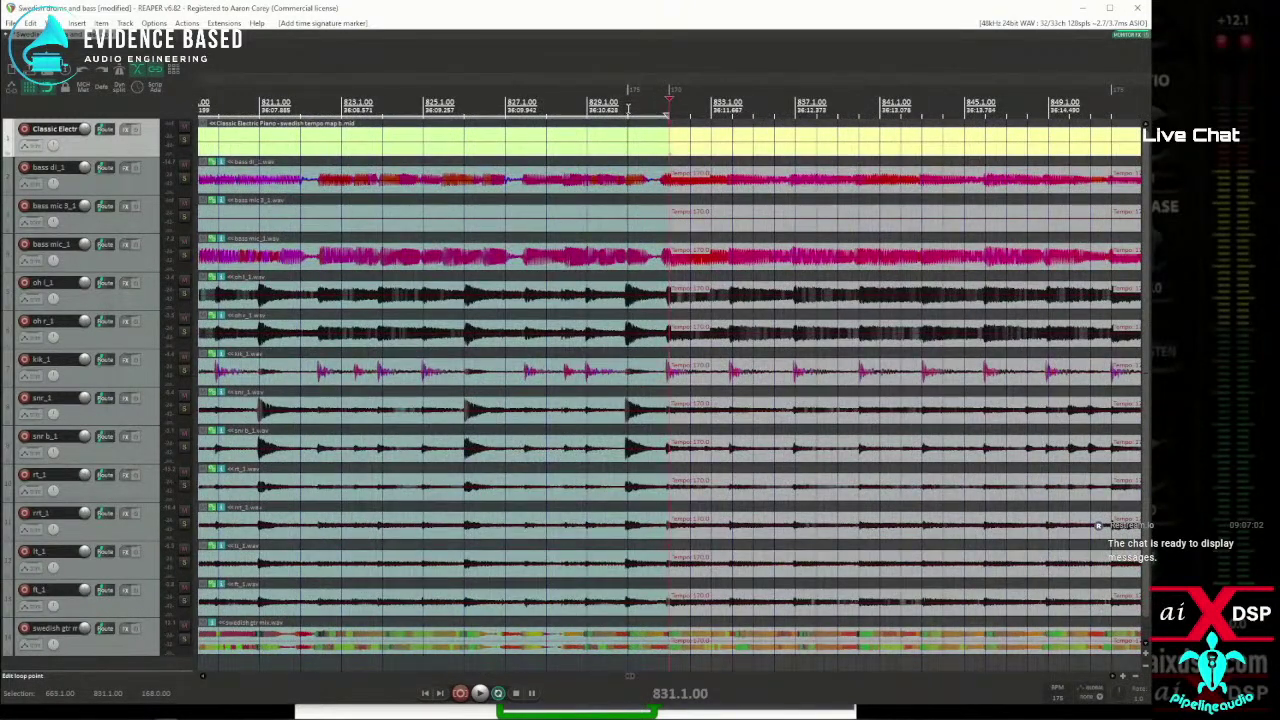
pyautogui.scroll(-5, 627, 107)
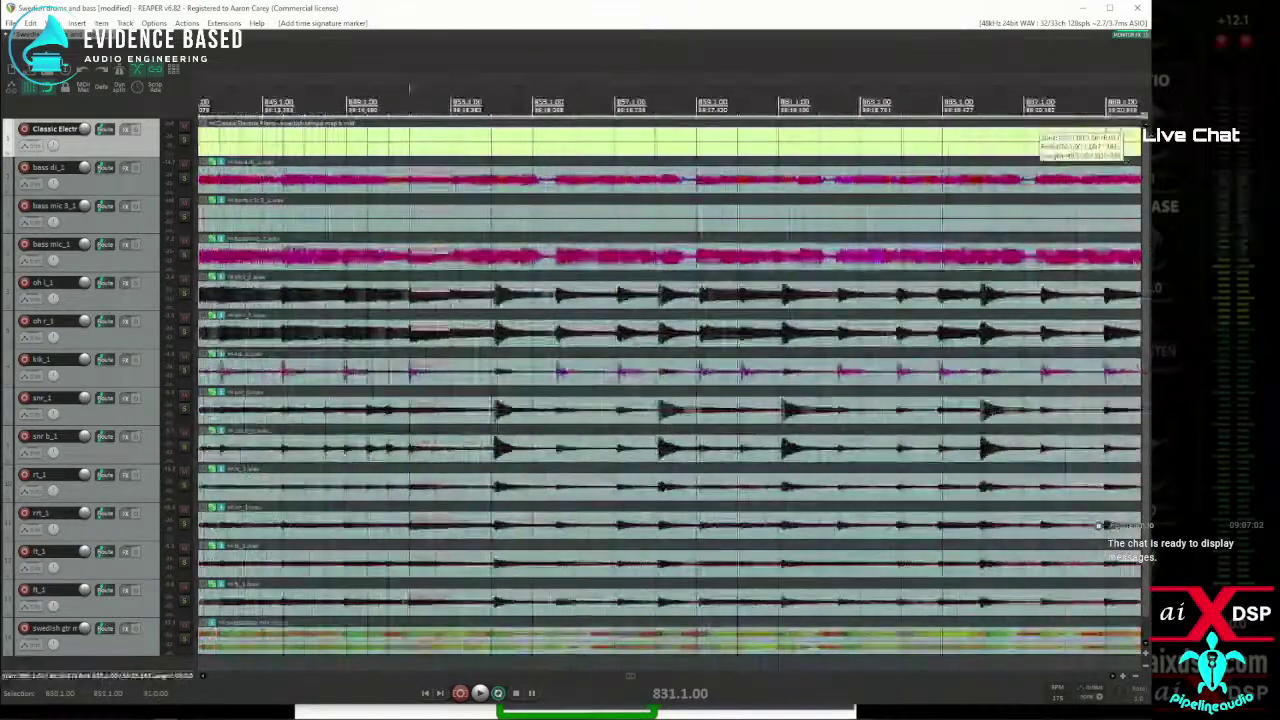
pyautogui.scroll(-6, 627, 107)
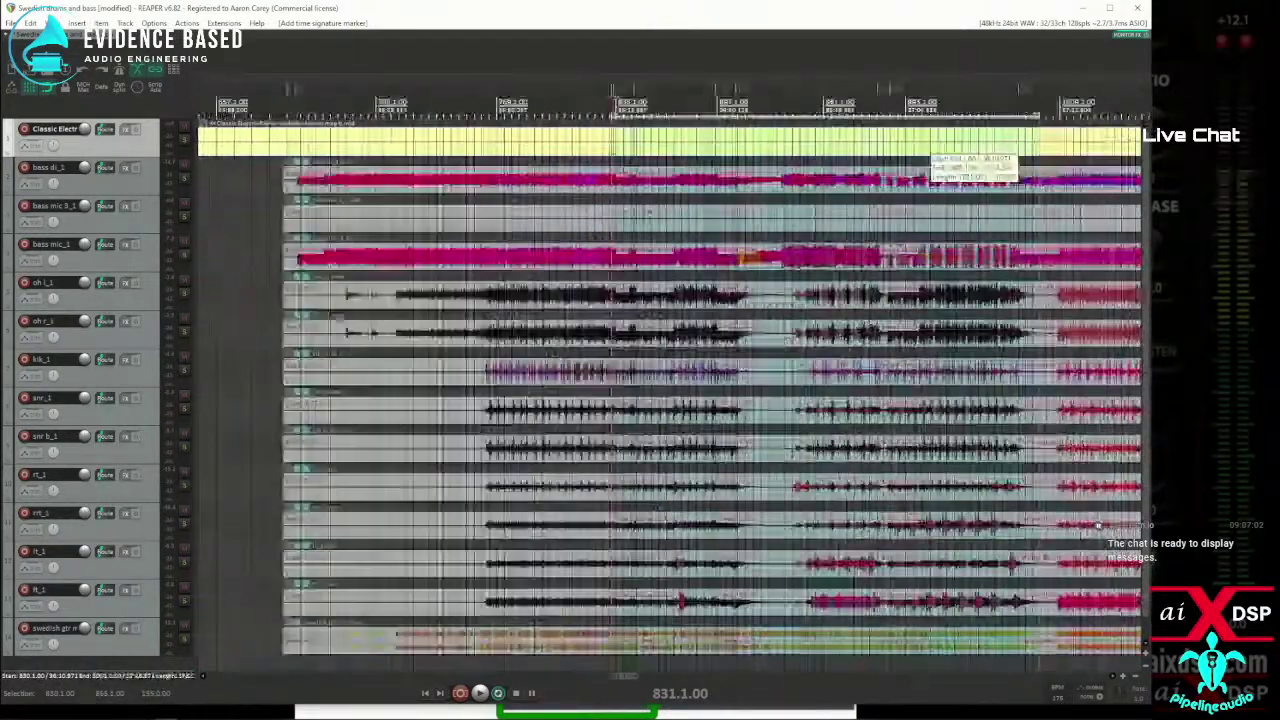
pyautogui.scroll(-5, 627, 107)
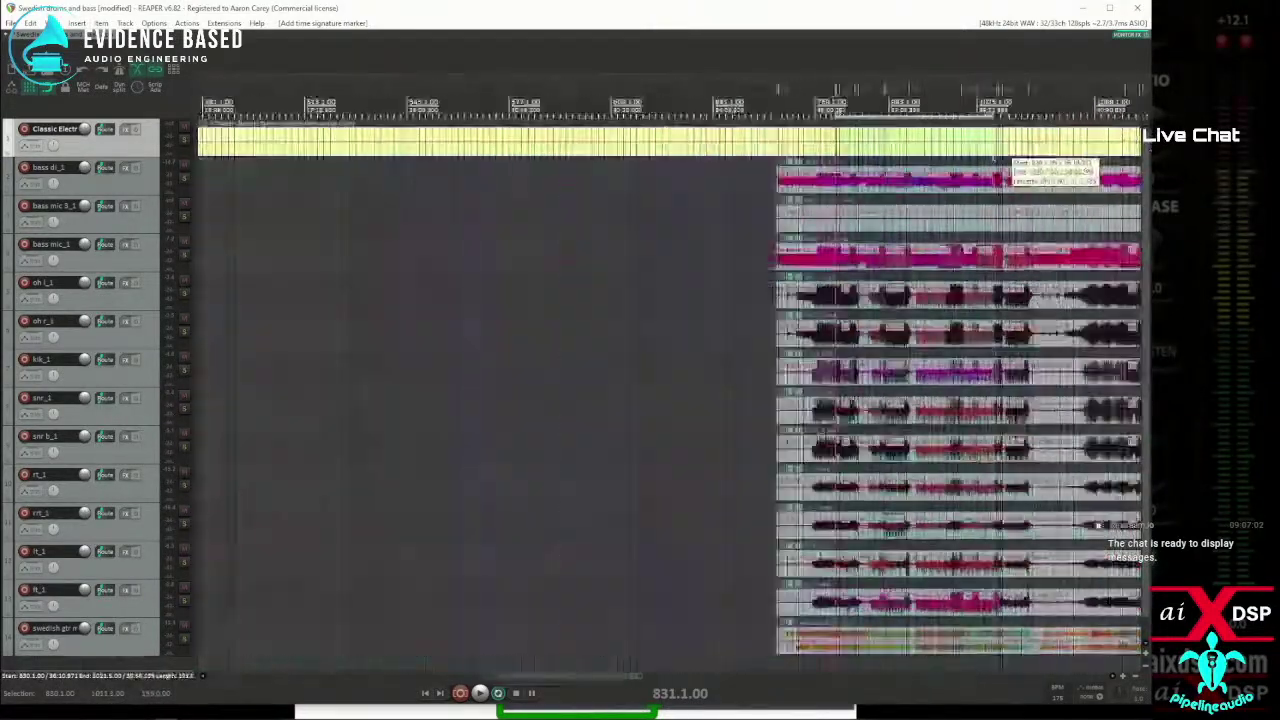
pyautogui.scroll(-4, 1150, 148)
pyautogui.moveTo(1150, 148); pyautogui.dragTo(971, 170)
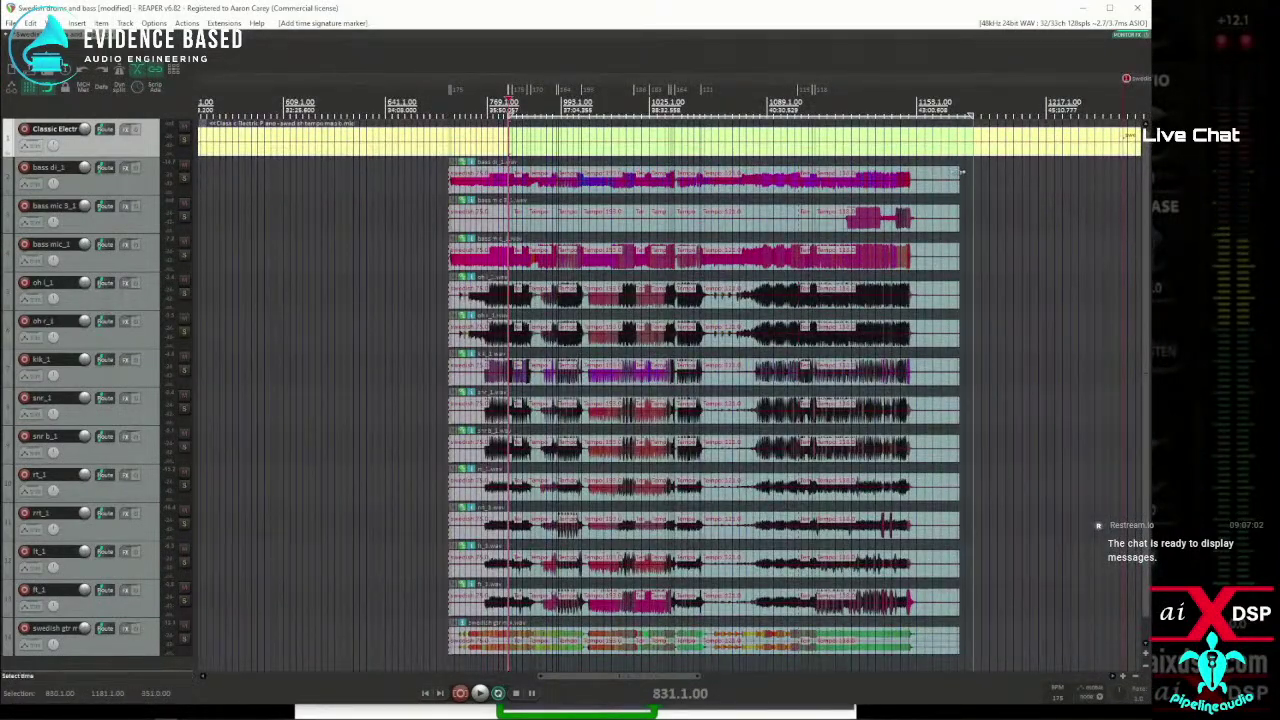
pyautogui.click(468, 95)
pyautogui.scroll(8, 468, 95)
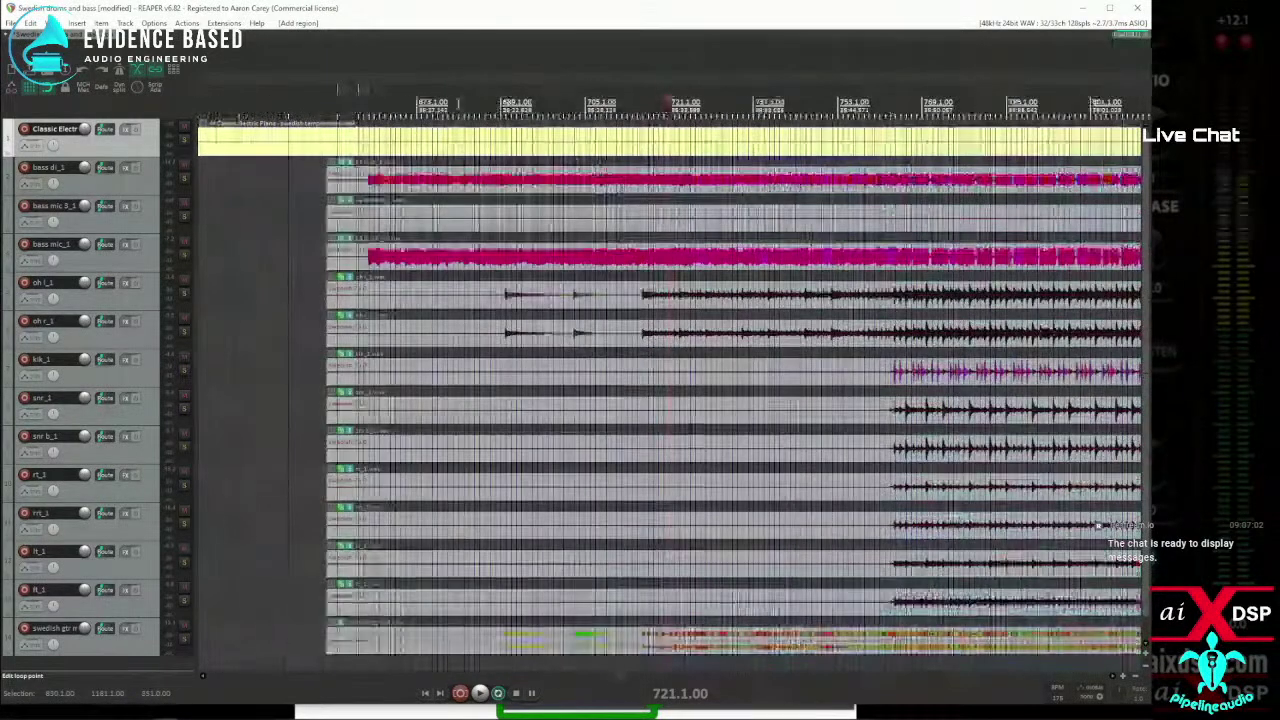
pyautogui.scroll(-2, 400, 102)
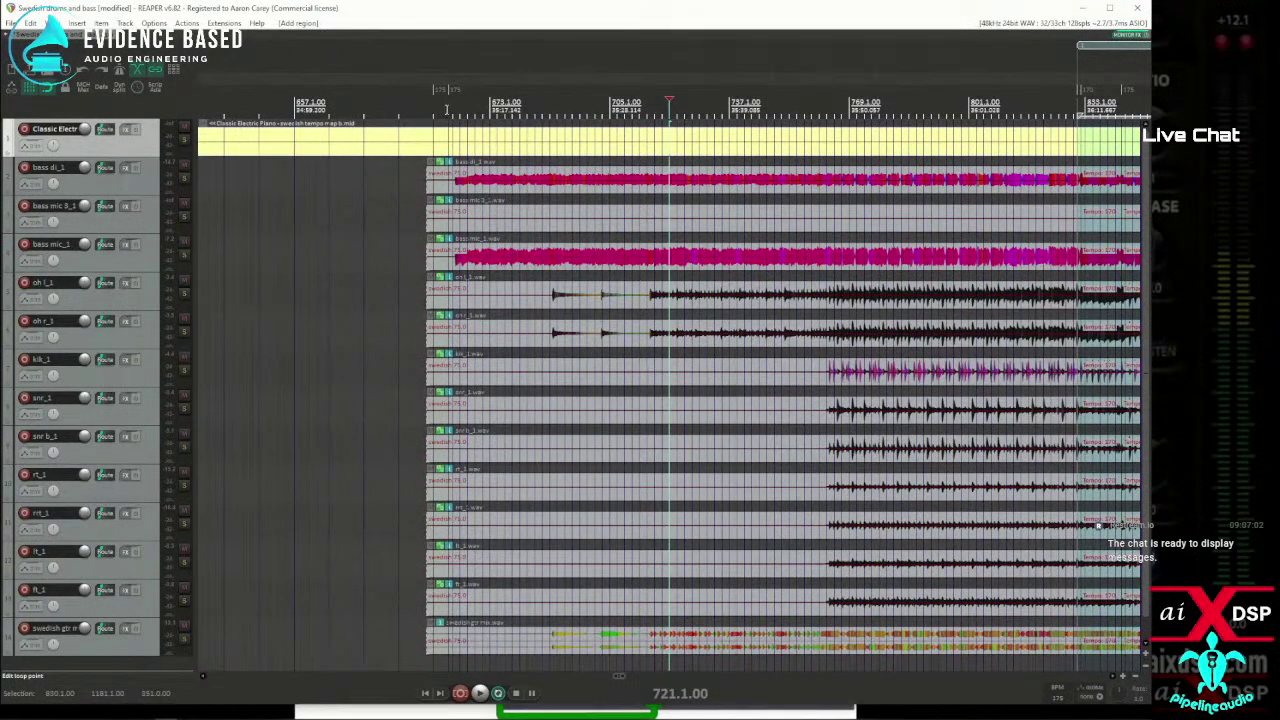
# Set the time selection from 662.1.00 to 830.1.00 and add a region over it.
pyautogui.moveTo(447, 109); pyautogui.dragTo(1078, 118)
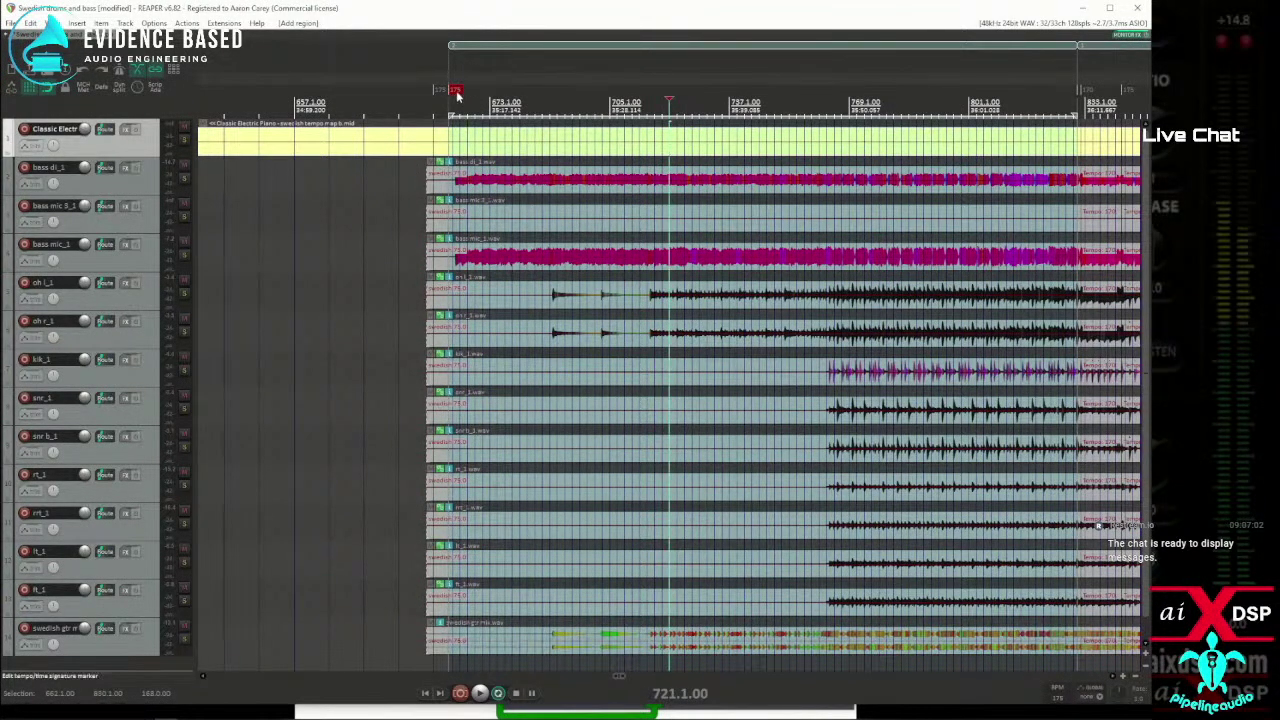
pyautogui.scroll(-6, 675, 66)
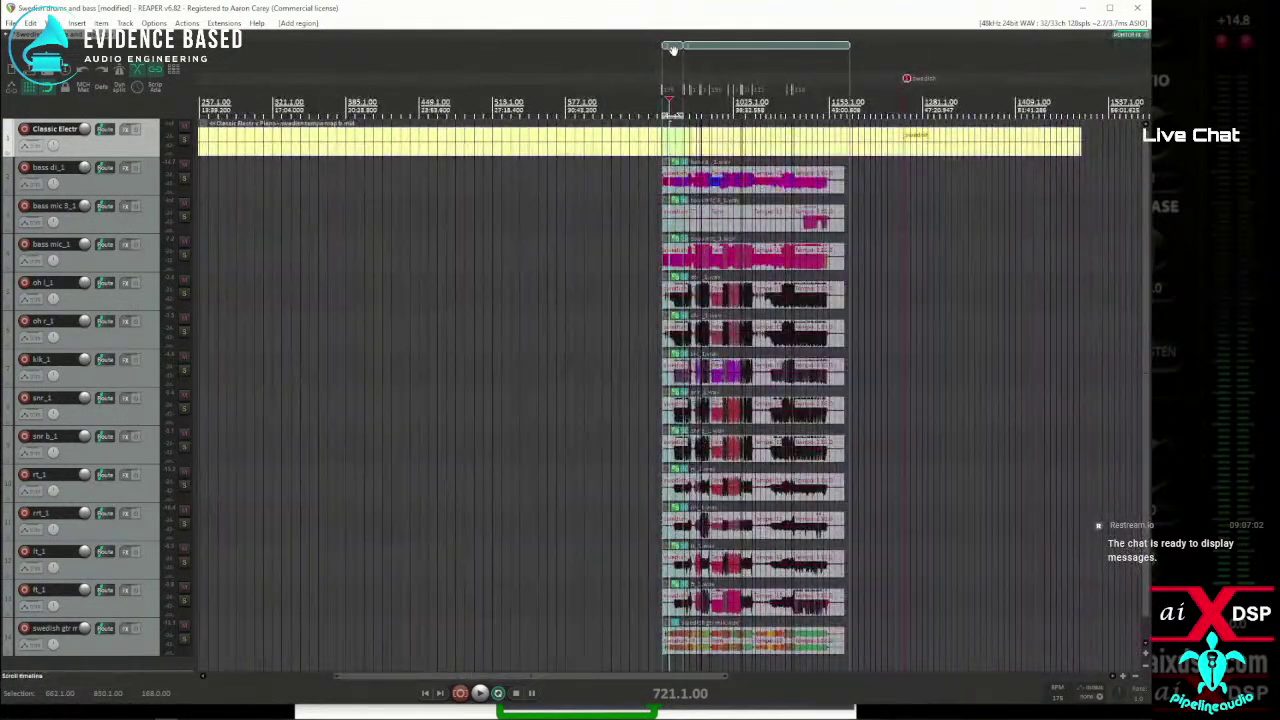
pyautogui.scroll(3, 660, 70)
pyautogui.scroll(3, 1020, 107)
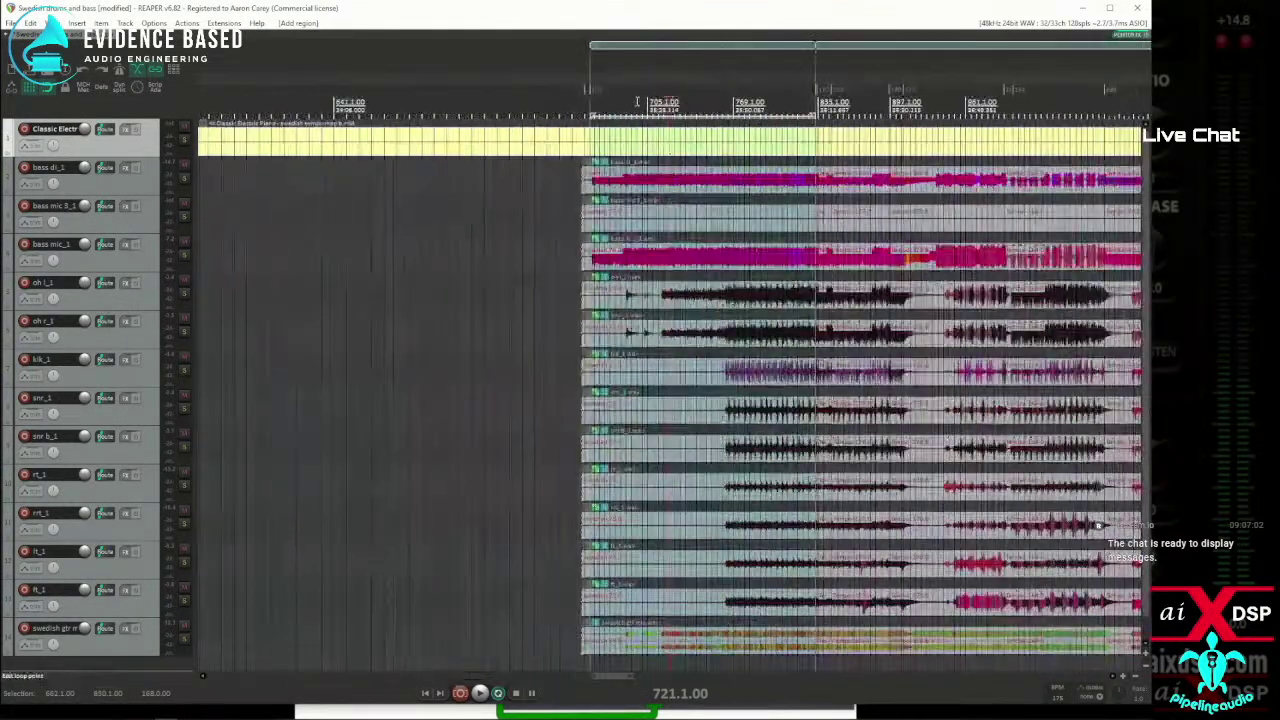
# Change the time signature of the tempo marker at 662.1.00 to 4/4.
pyautogui.click(518, 90)
pyautogui.rightClick(520, 91)
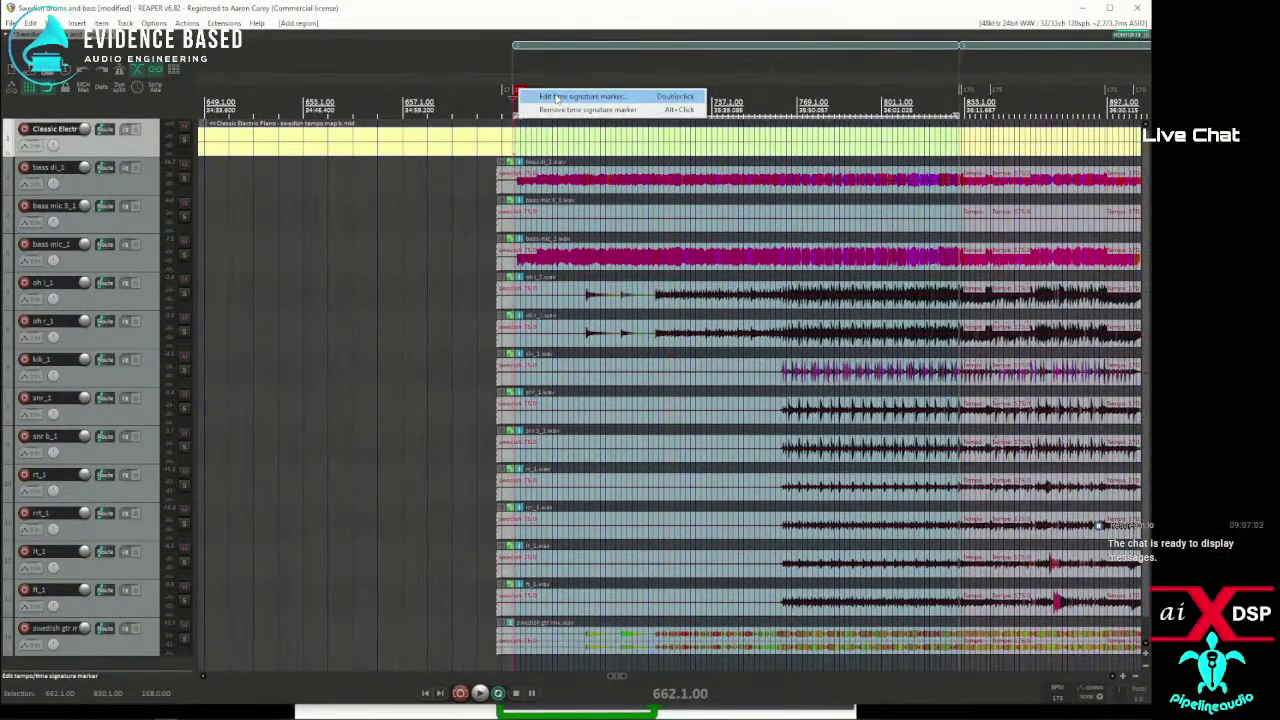
pyautogui.click(560, 97)
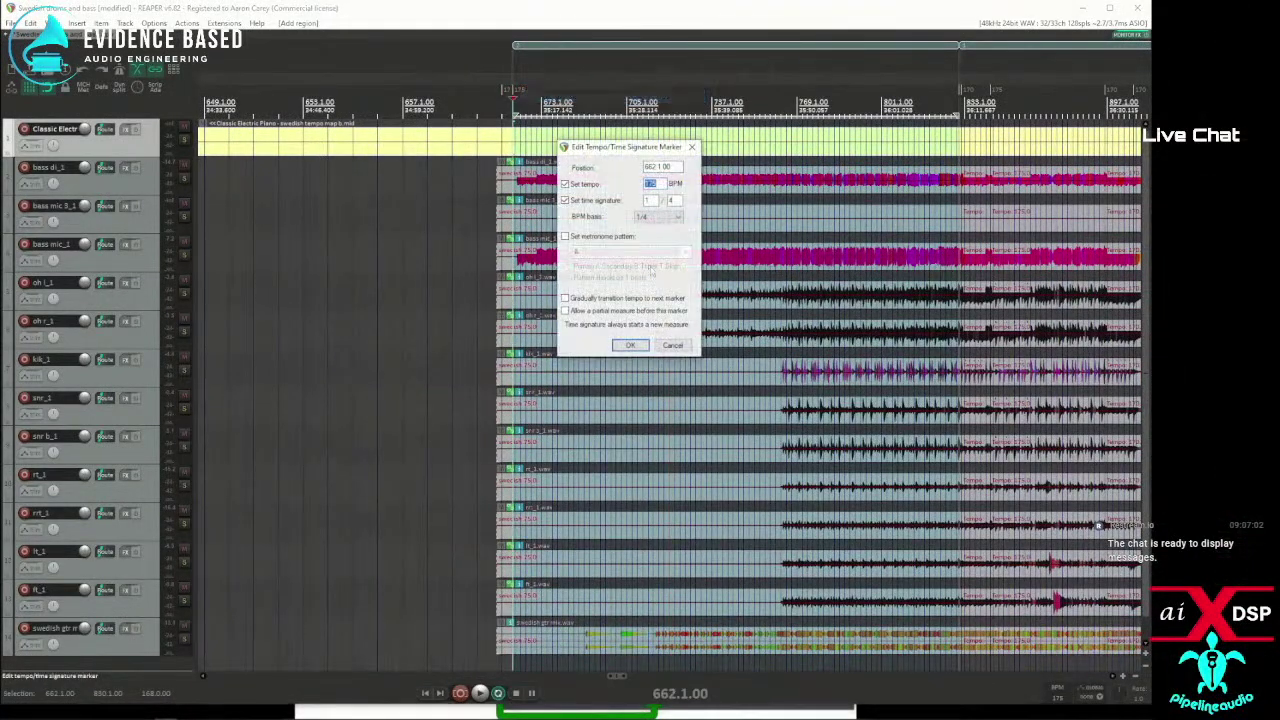
pyautogui.click(648, 200)
pyautogui.write('4')
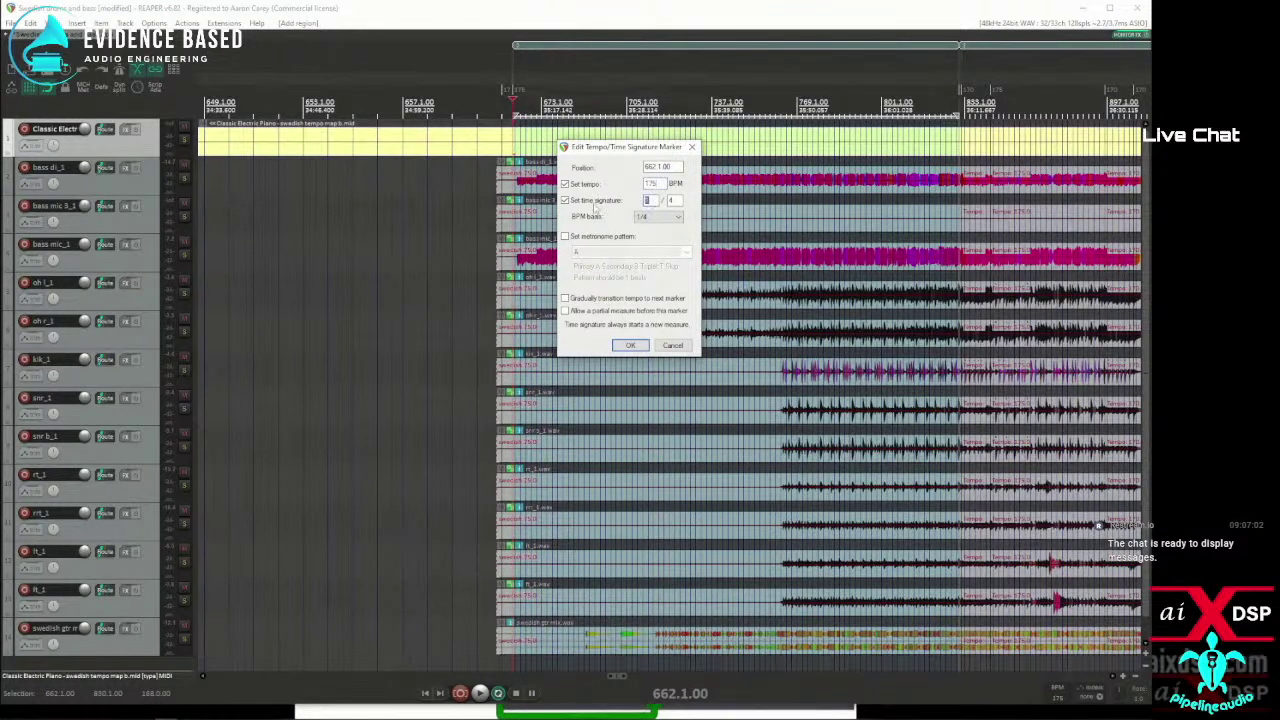
pyautogui.click(630, 345)
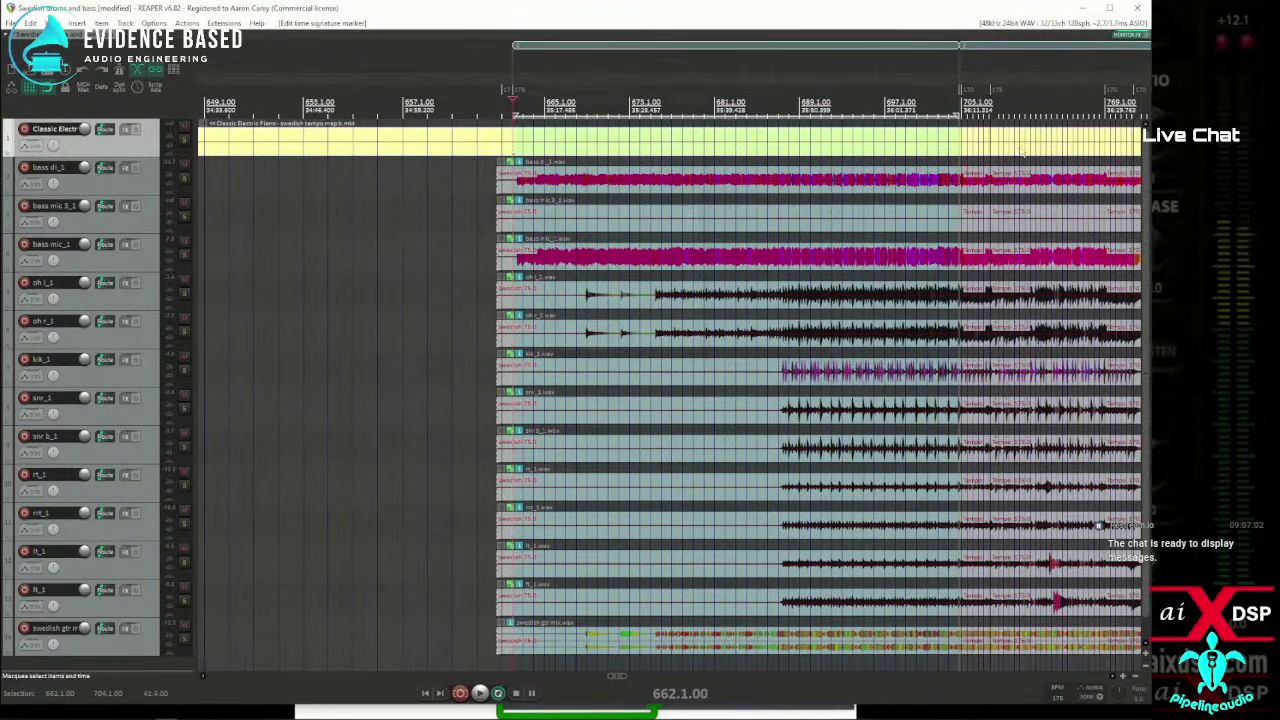
# Examine how the recorded hits line up with the measure grid at the tempo changes between 705.1.00 and 863.1.00.
pyautogui.click(998, 157)
pyautogui.scroll(3, 949, 157)
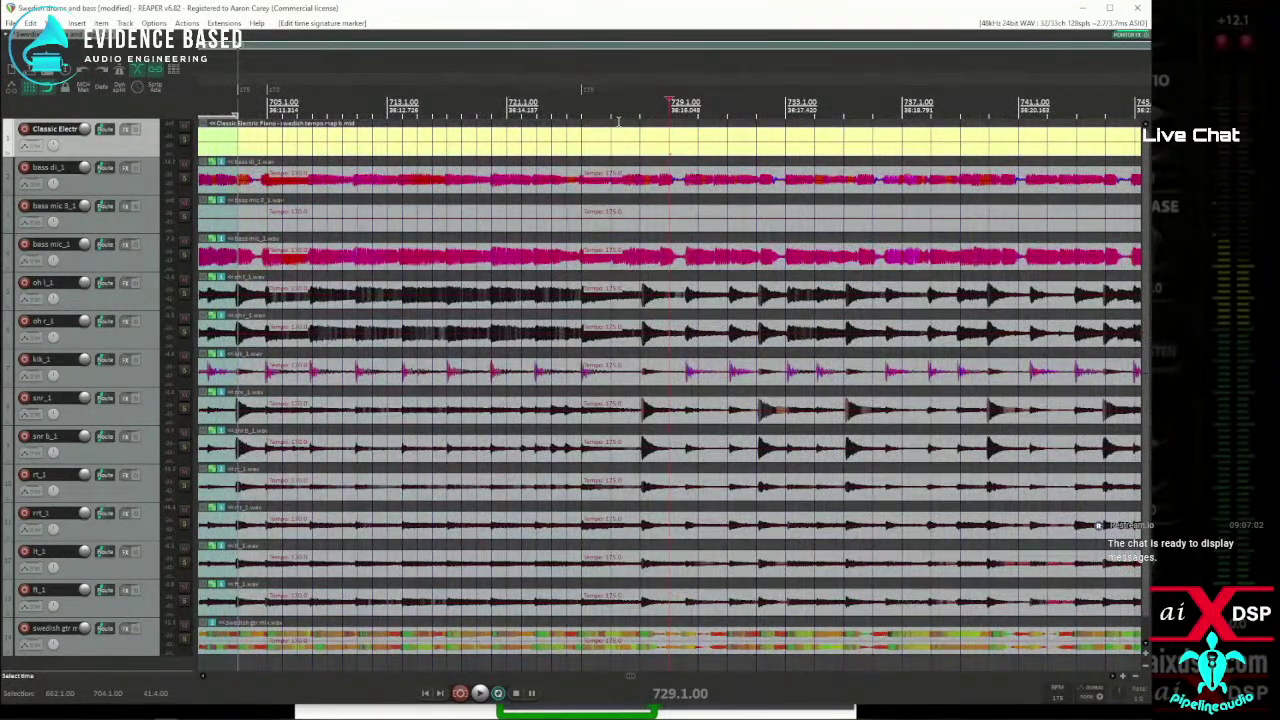
pyautogui.scroll(-2, 618, 120)
pyautogui.click(1098, 157)
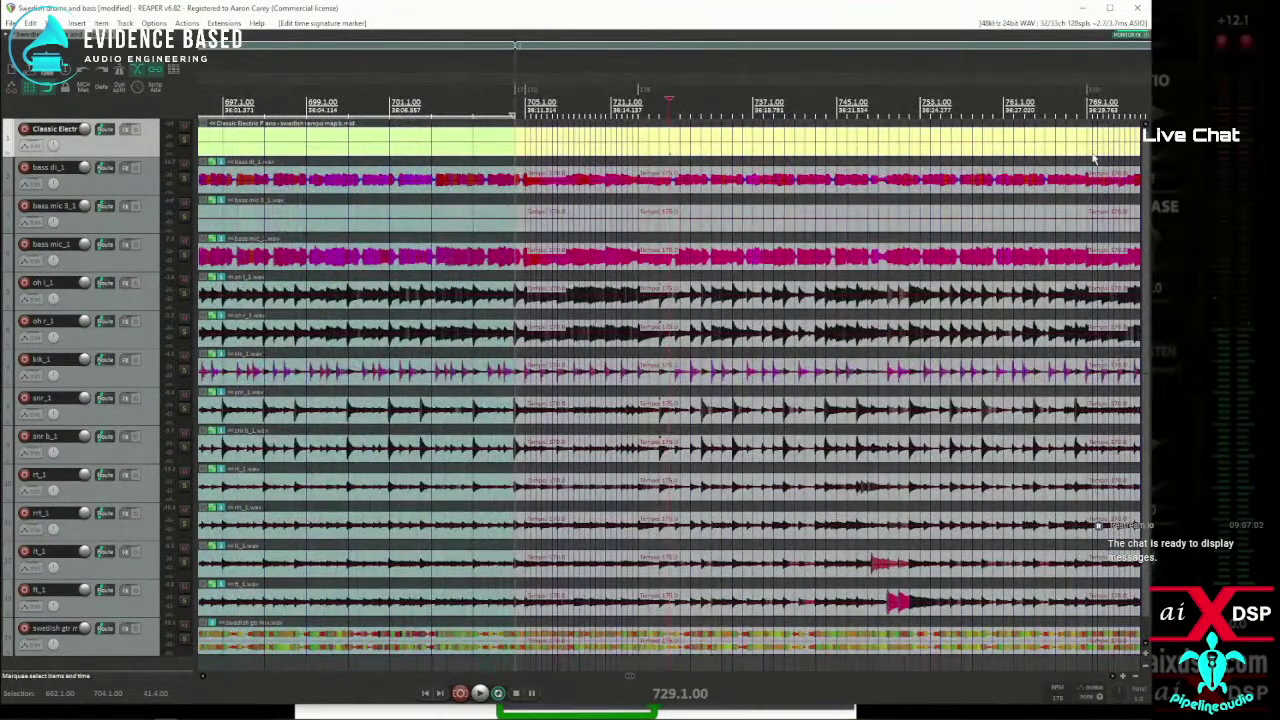
pyautogui.scroll(3, 1000, 155)
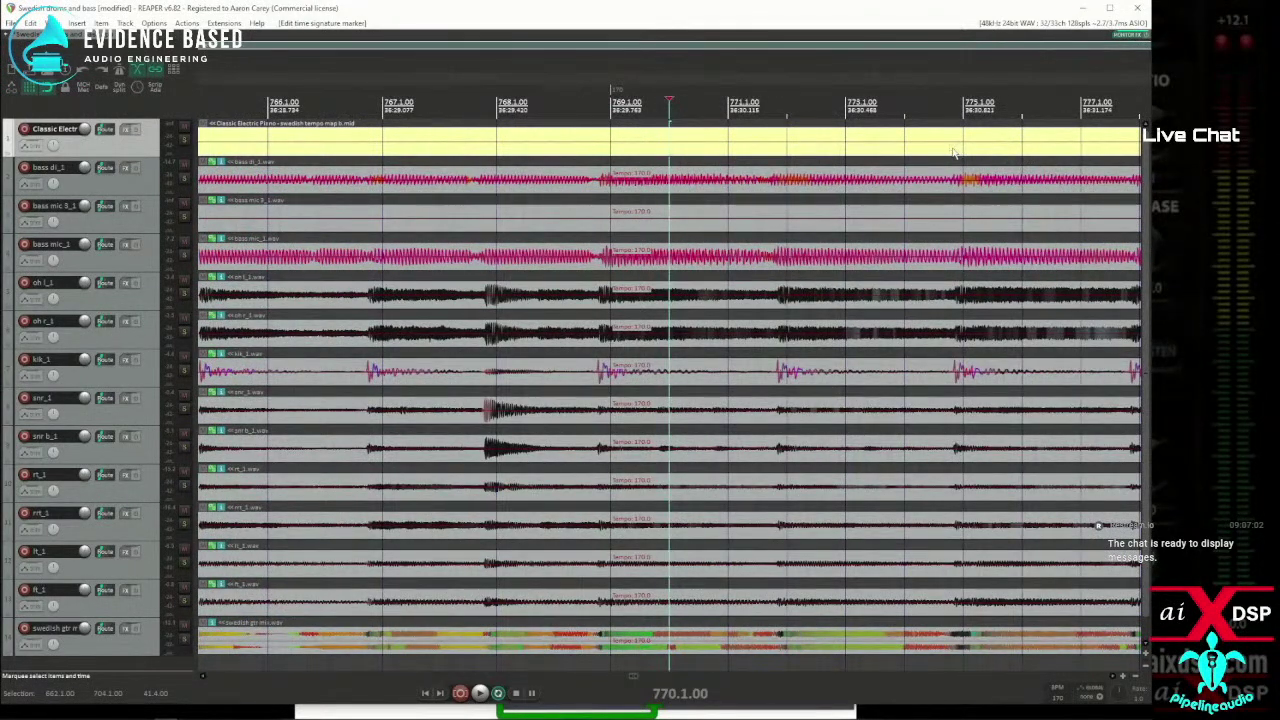
pyautogui.scroll(-4, 1000, 152)
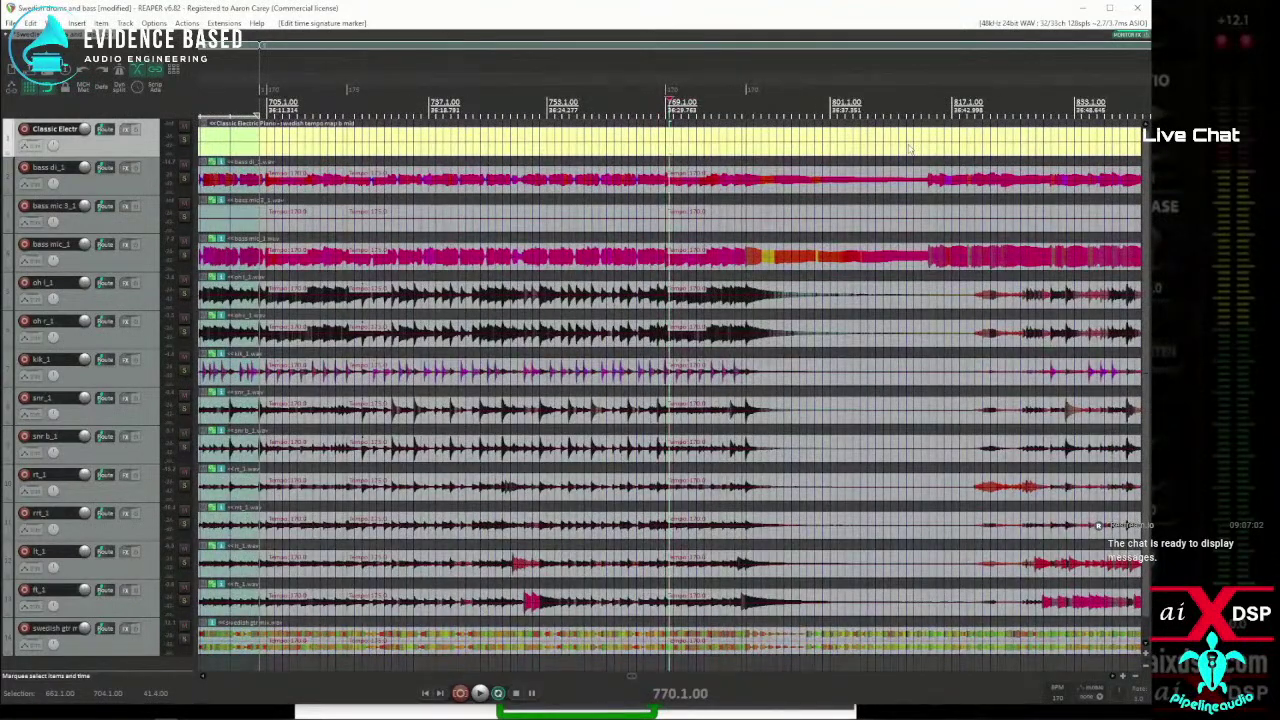
pyautogui.scroll(-2, 907, 148)
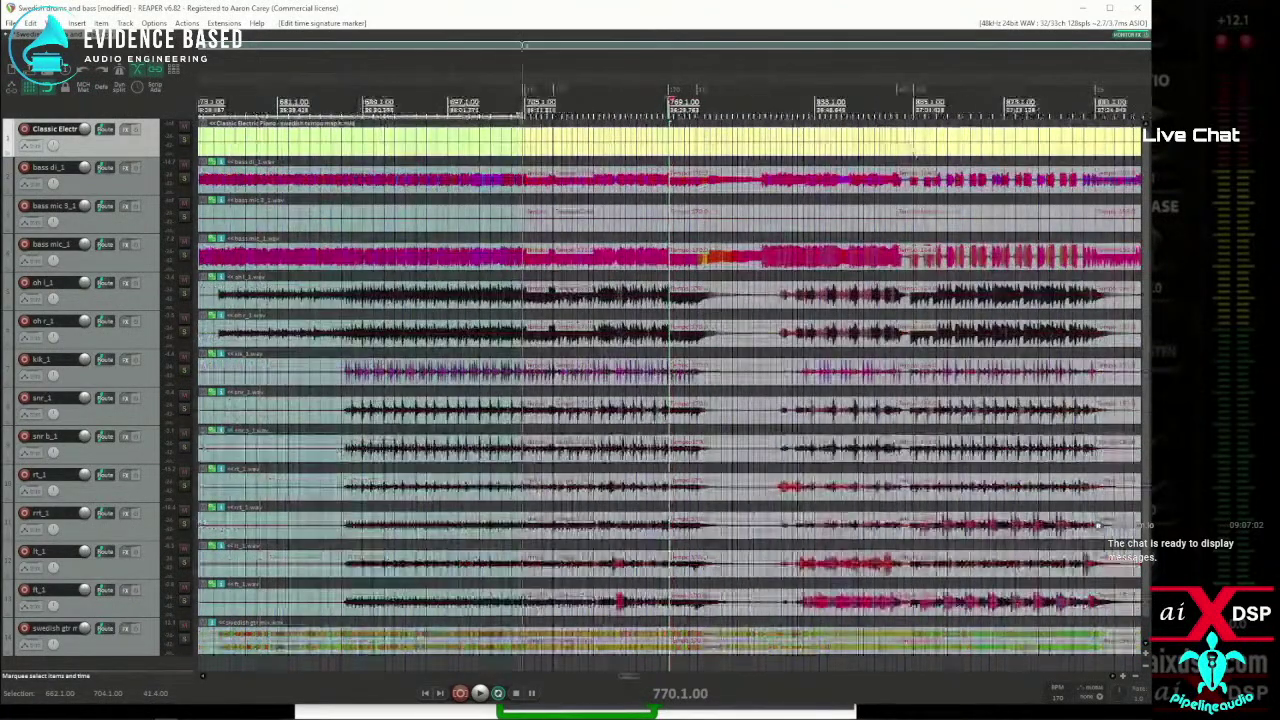
pyautogui.scroll(5, 907, 148)
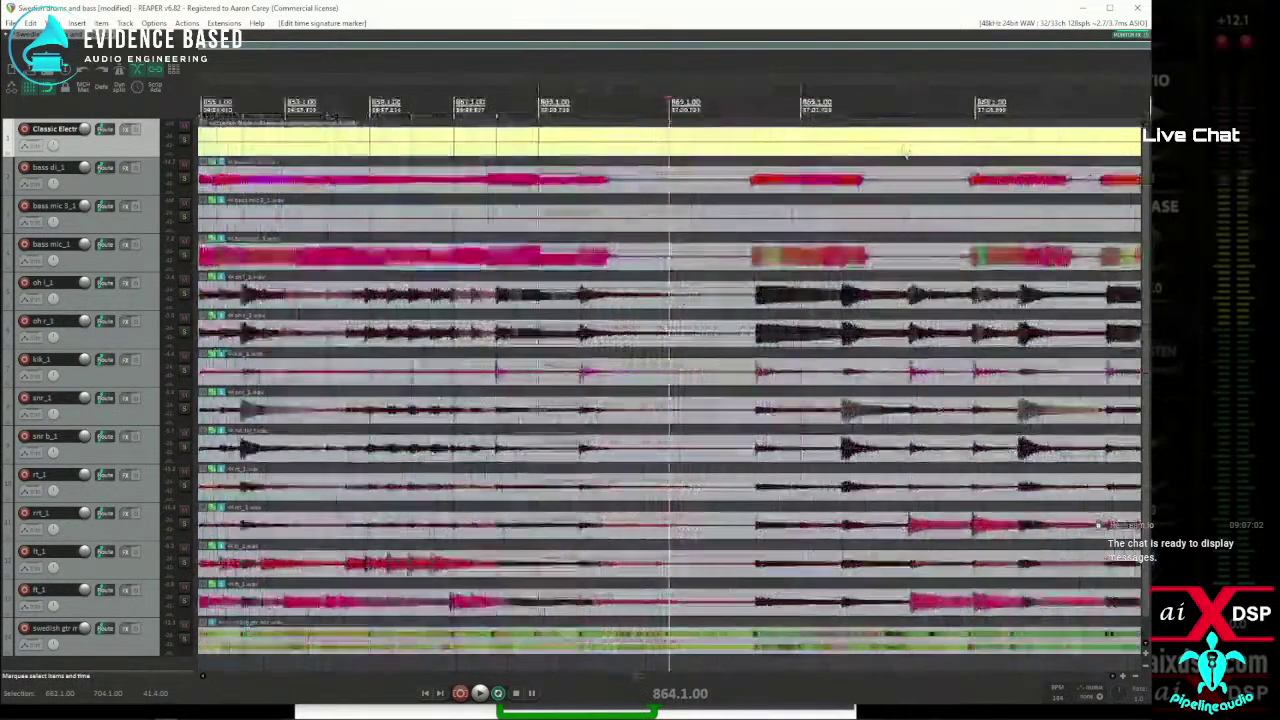
pyautogui.click(537, 150)
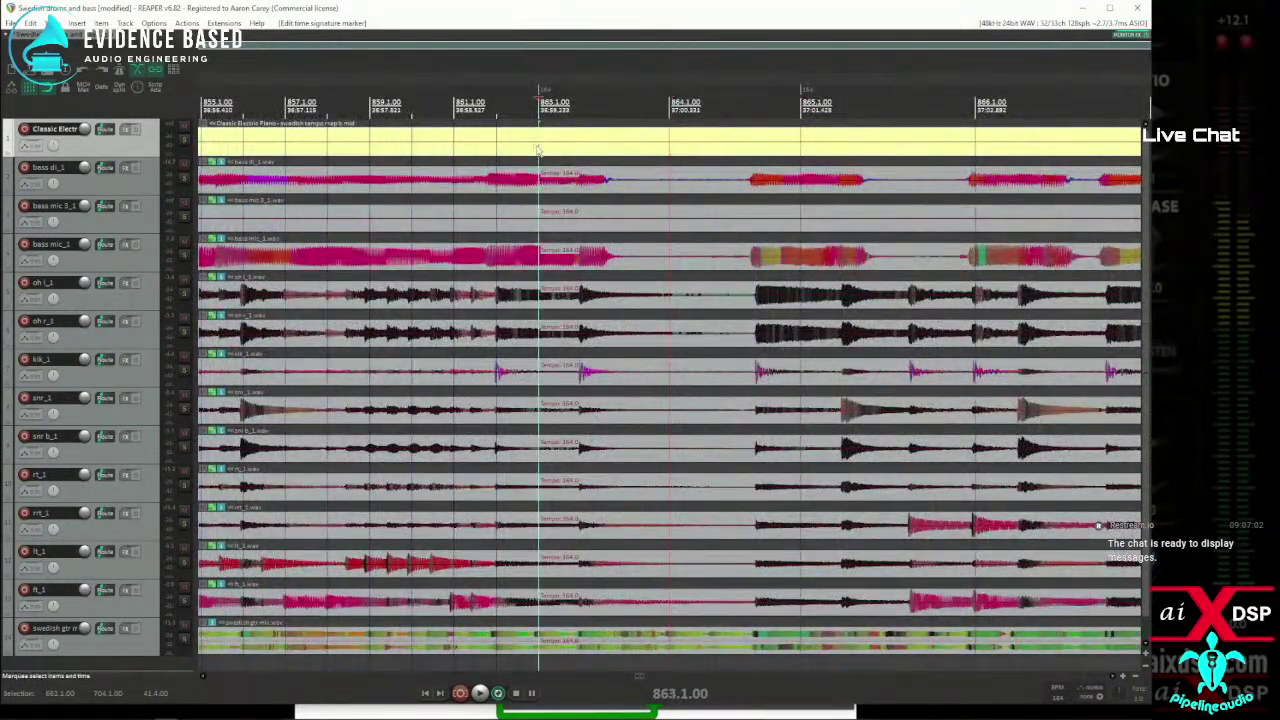
# Compare the measure grid around the 193 BPM tempo marker by repeatedly undoing and redoing the 4/4 time signature edit.
pyautogui.scroll(-8, 535, 150)
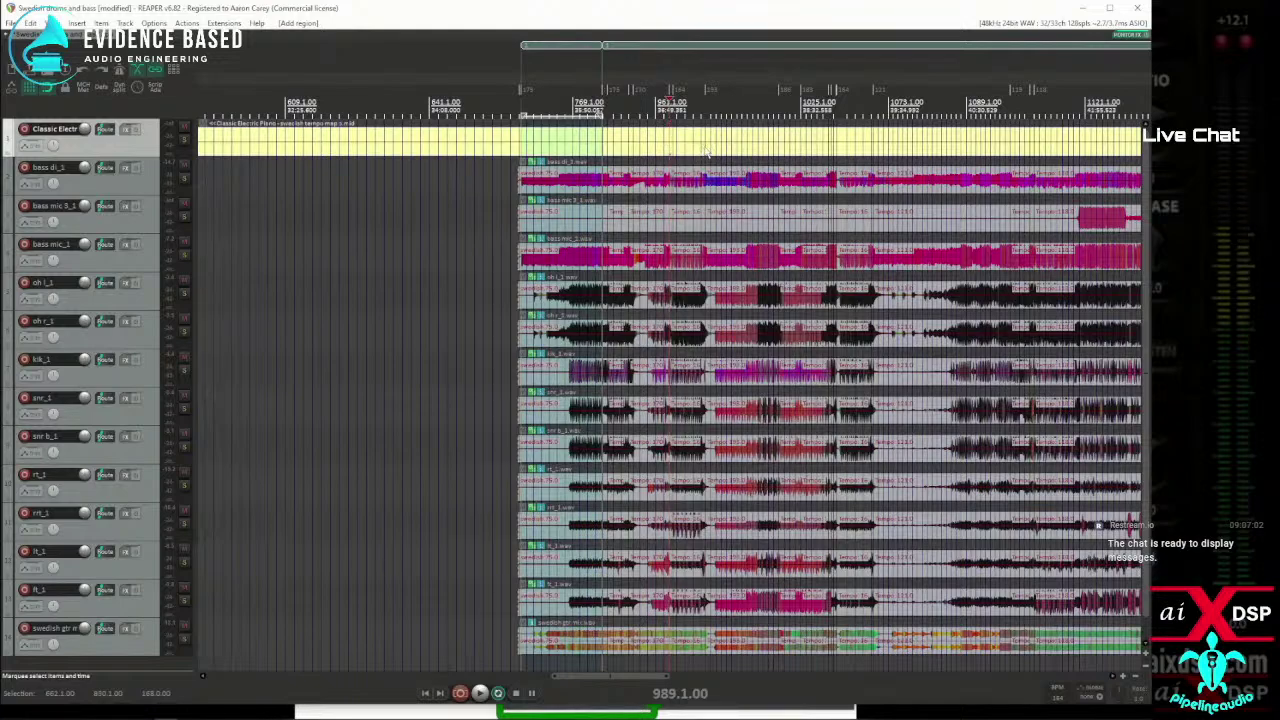
pyautogui.scroll(8, 704, 152)
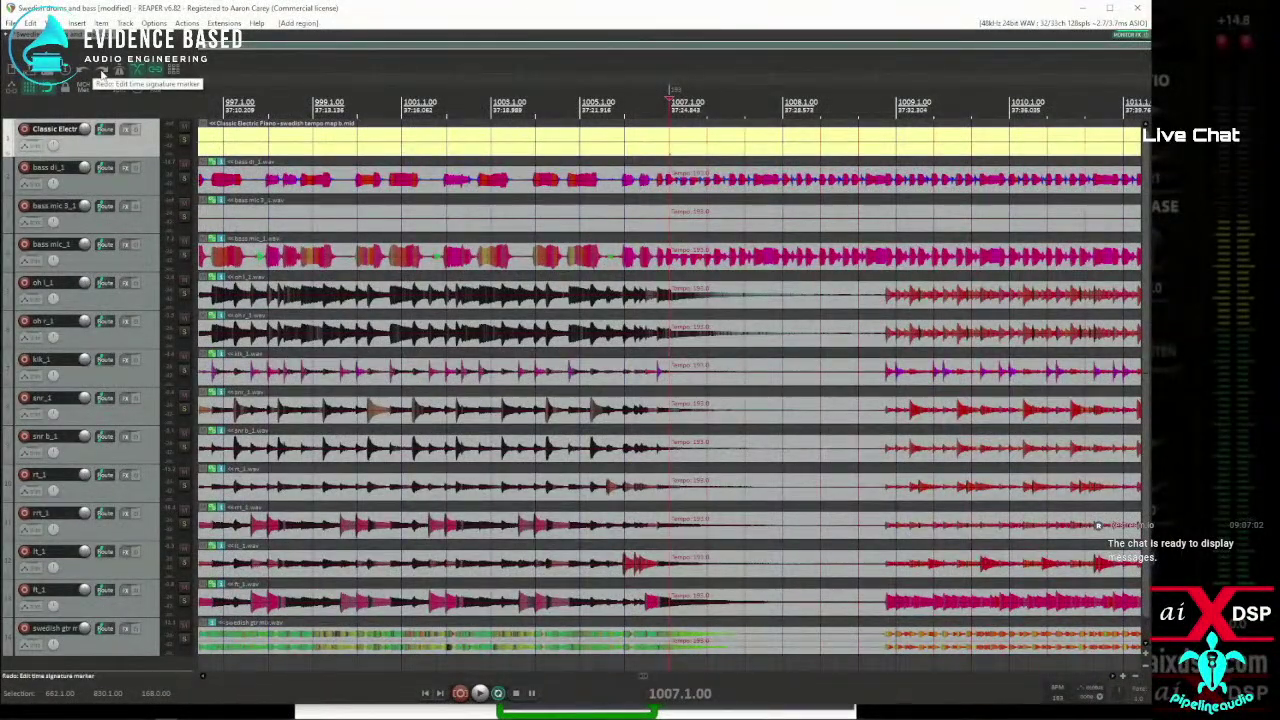
pyautogui.click(102, 75)
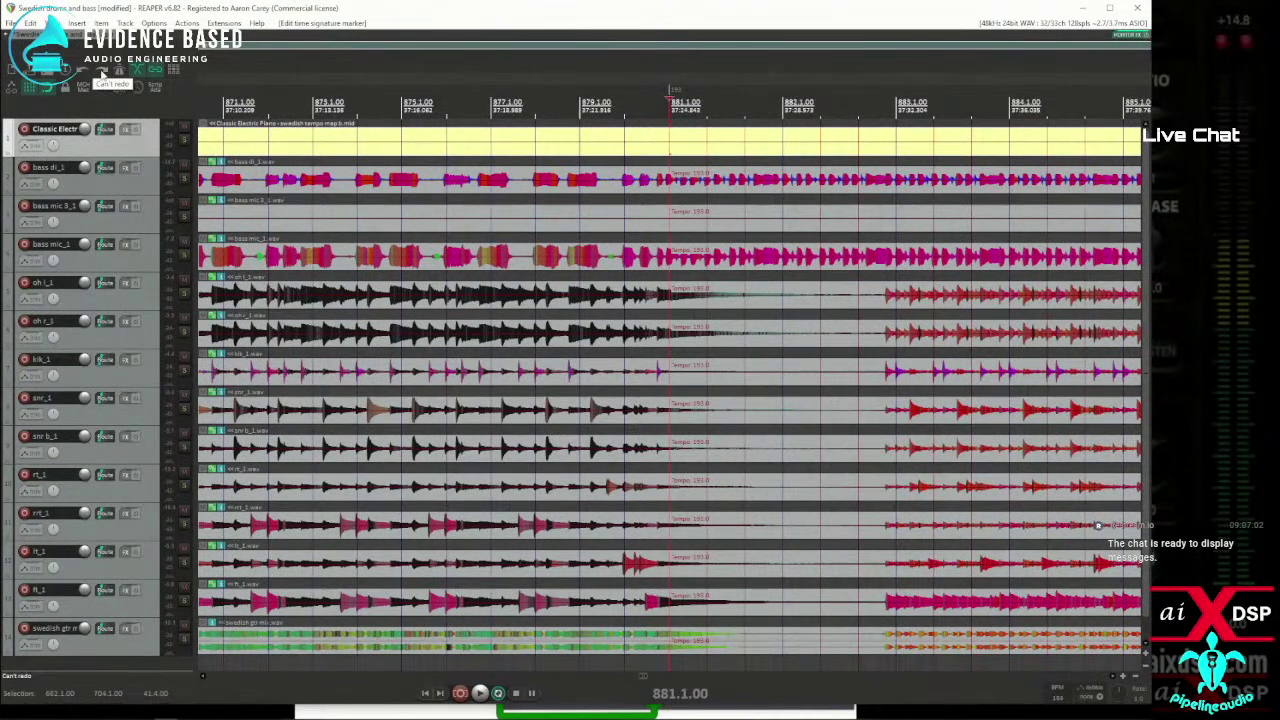
pyautogui.click(78, 75)
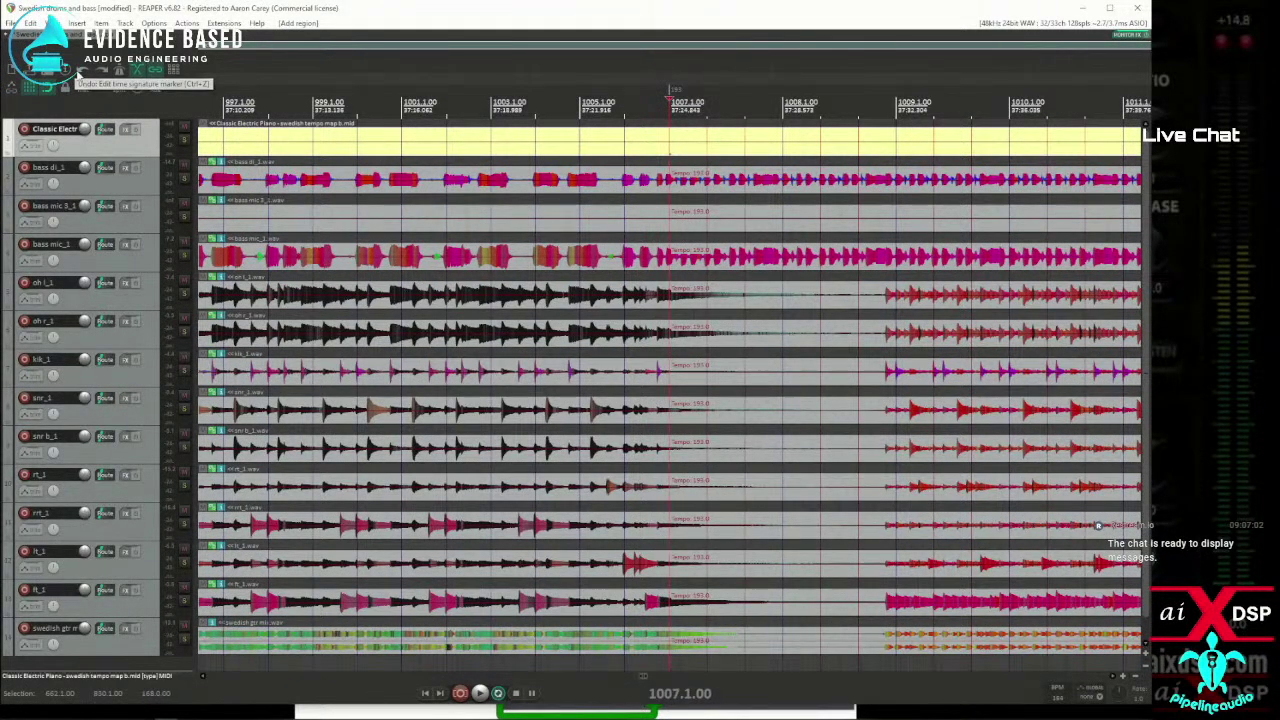
pyautogui.click(102, 75)
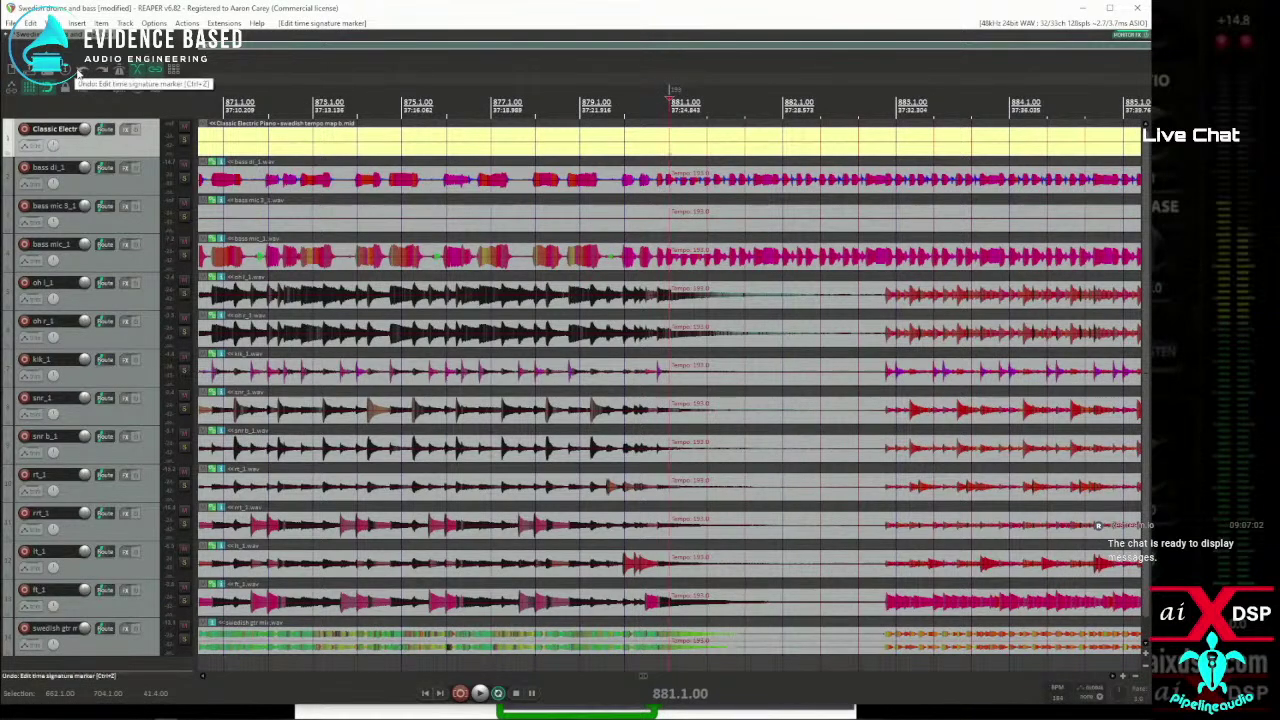
pyautogui.click(78, 75)
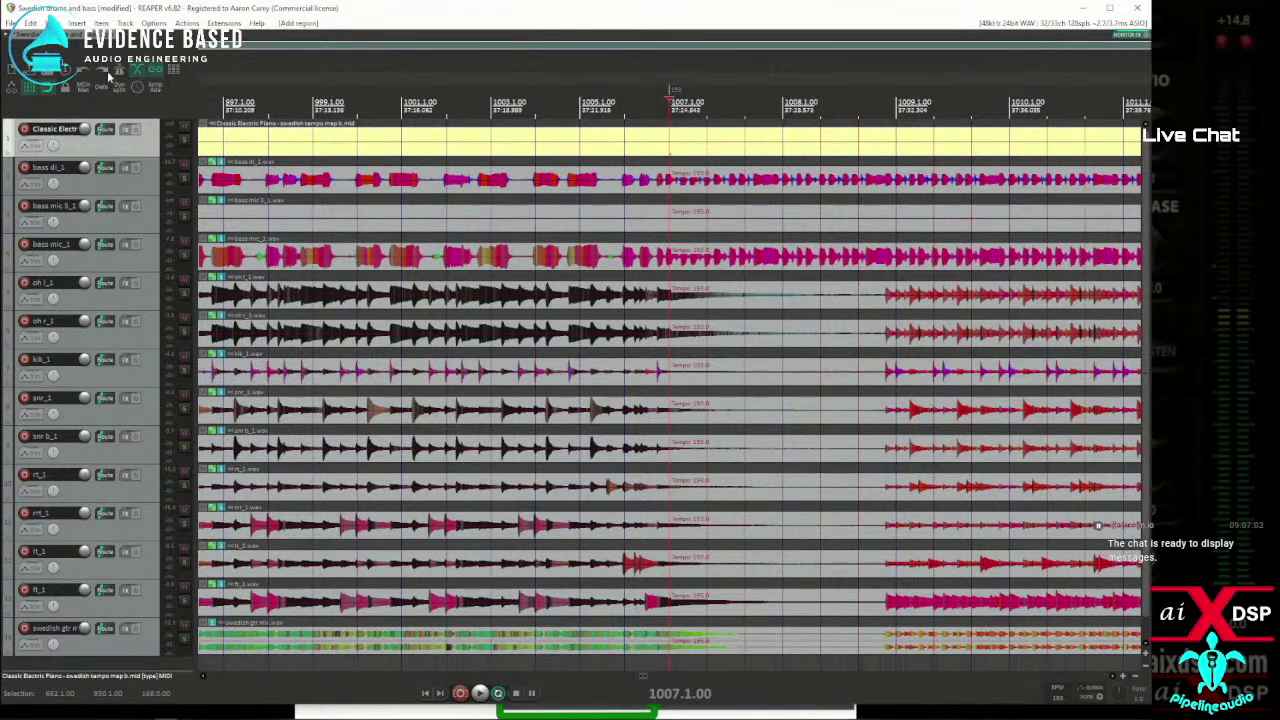
# Compare the measure numbering across the whole song with the 4/4 edit undone and redone, leaving the edit applied.
pyautogui.scroll(-10, 258, 93)
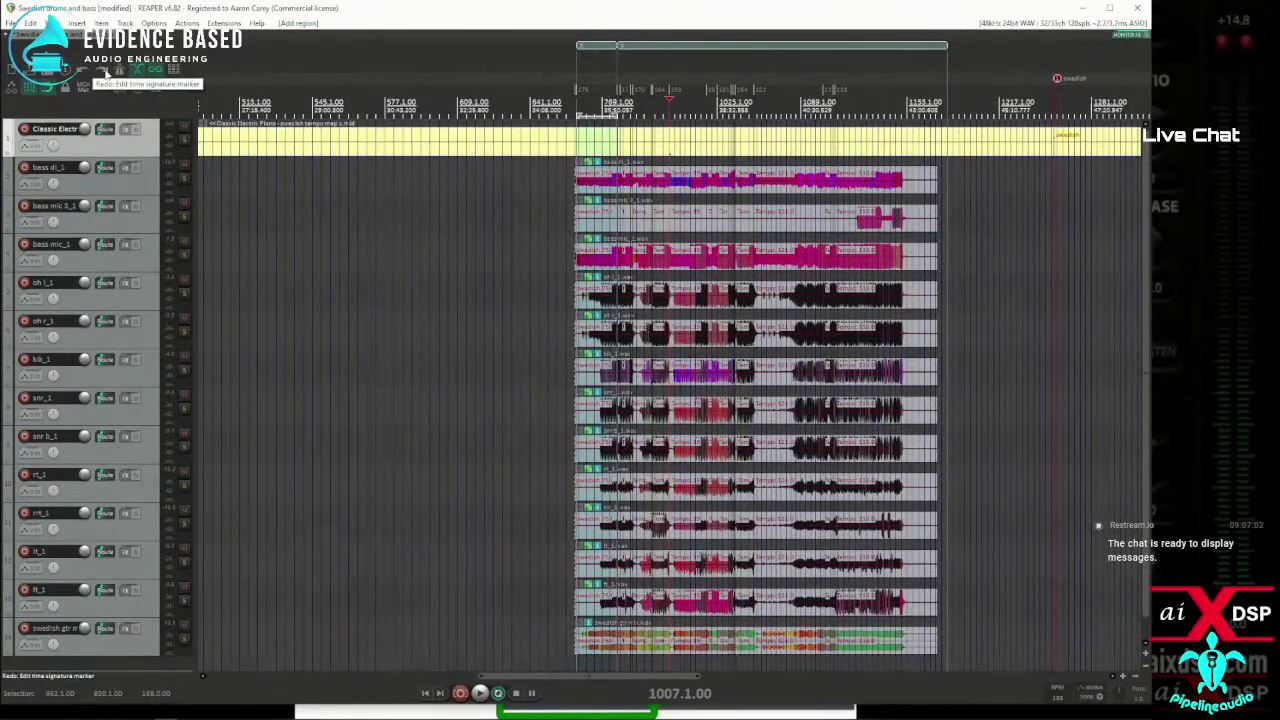
pyautogui.click(106, 73)
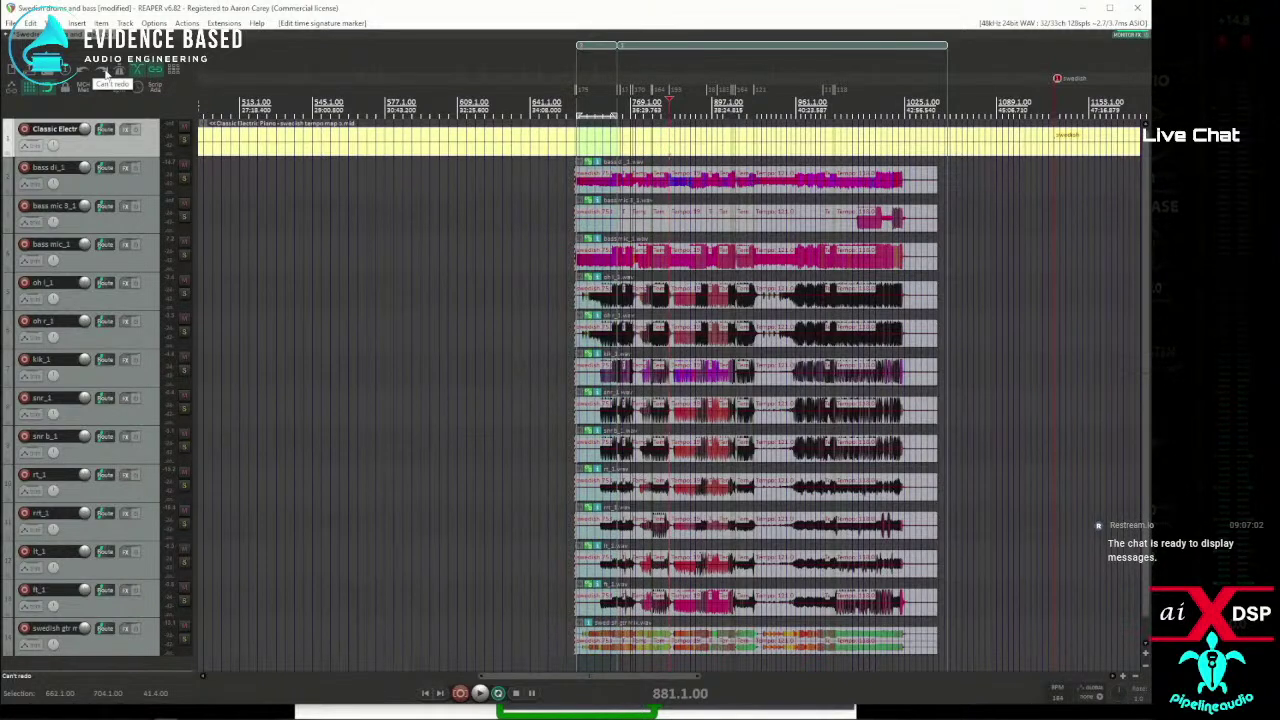
pyautogui.click(90, 73)
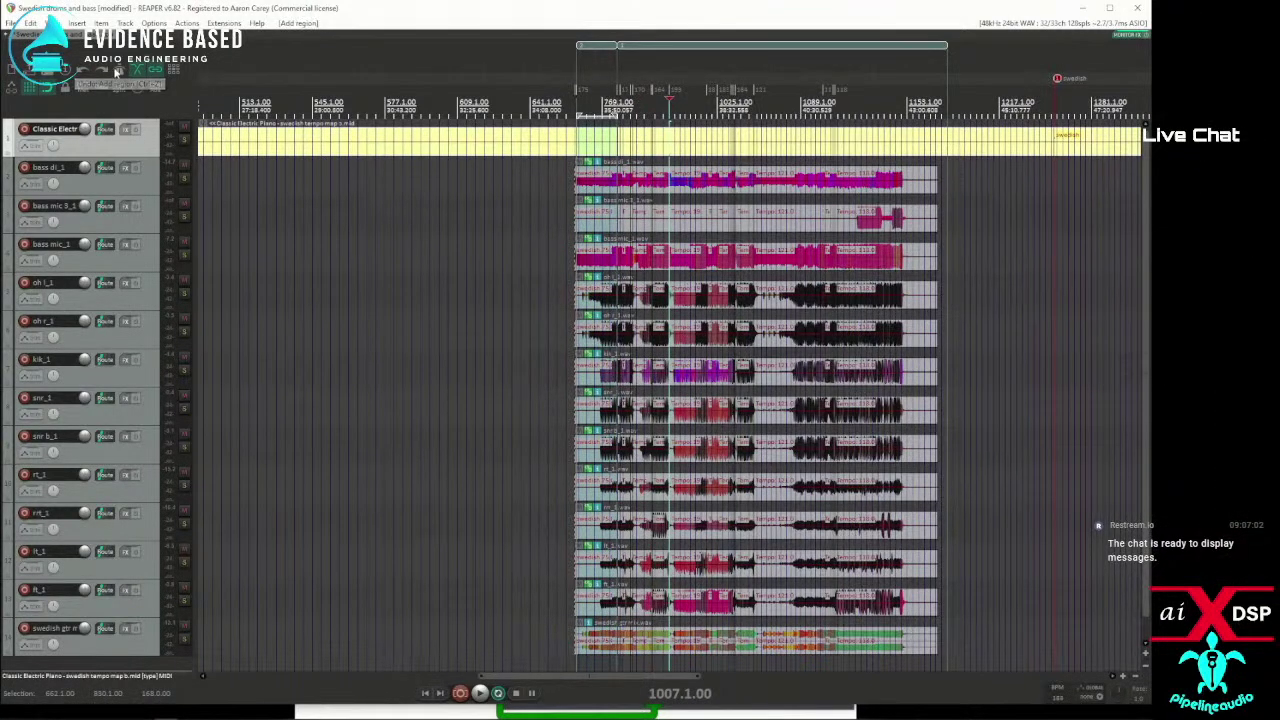
pyautogui.click(106, 73)
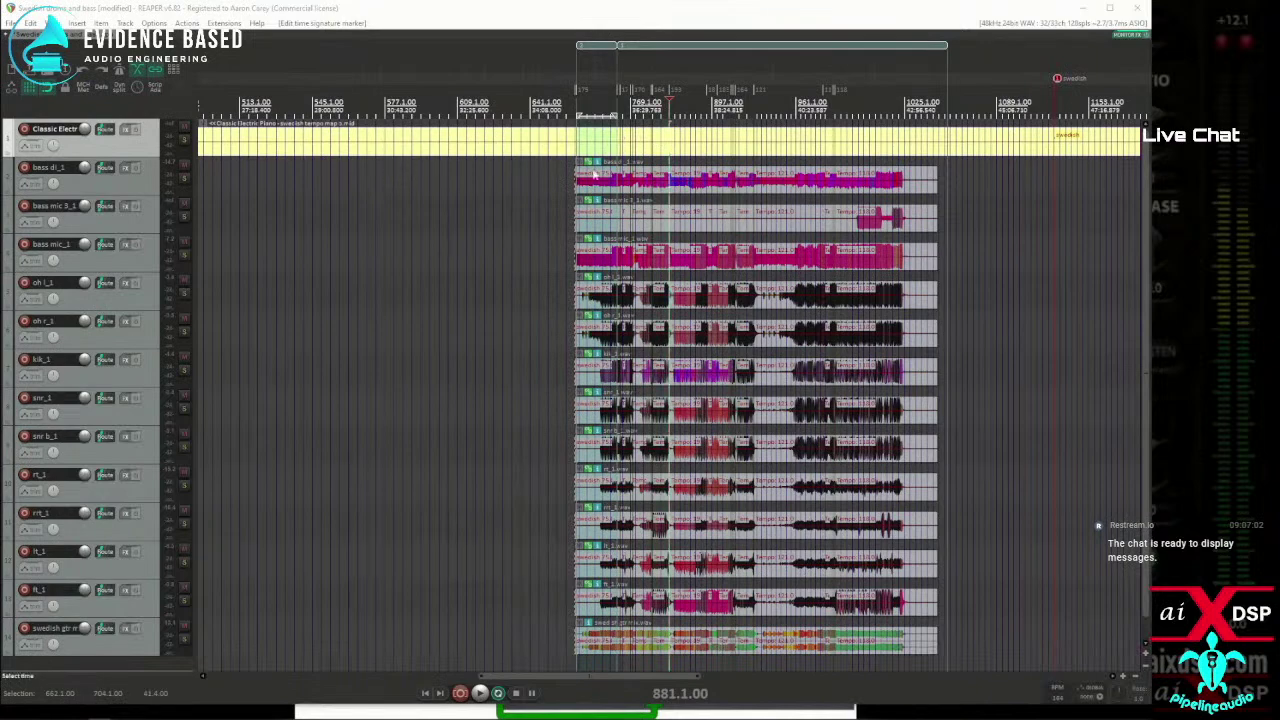
# Review the settings of the tempo/time signature marker at 662.1.00 and close them without changes.
pyautogui.scroll(2, 603, 152)
pyautogui.scroll(4, 603, 152)
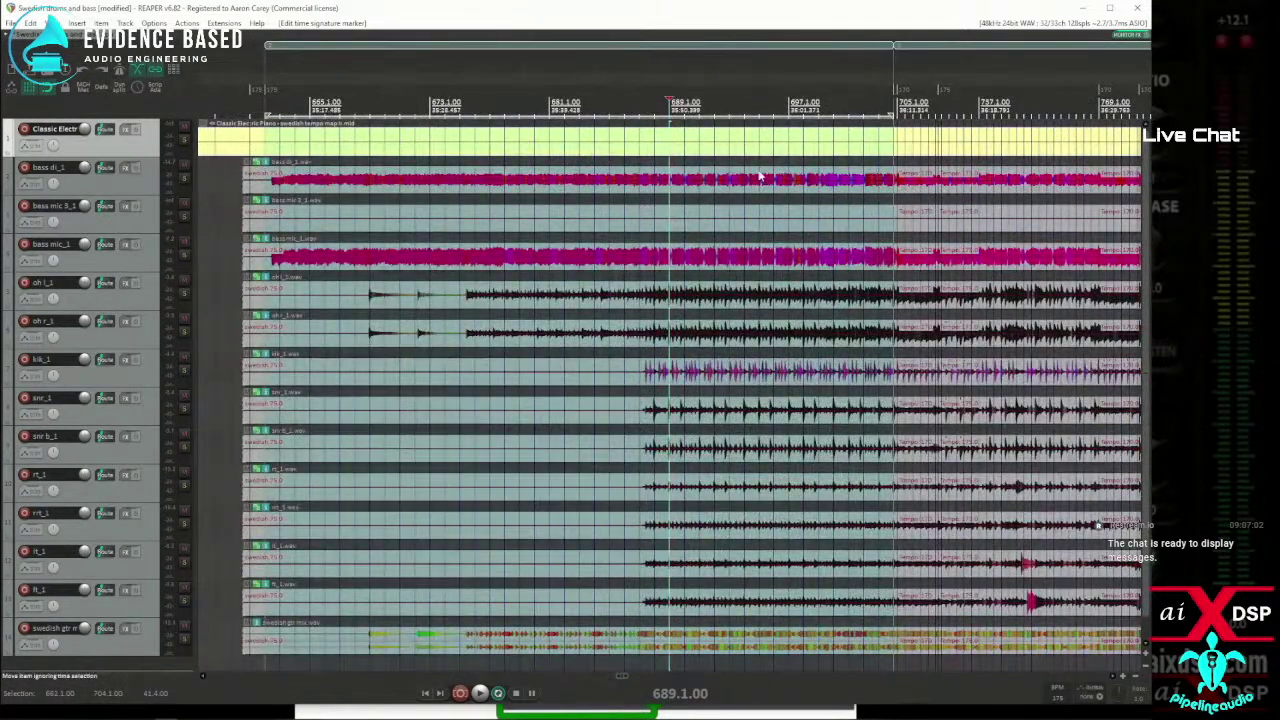
pyautogui.rightClick(273, 93)
pyautogui.click(305, 104)
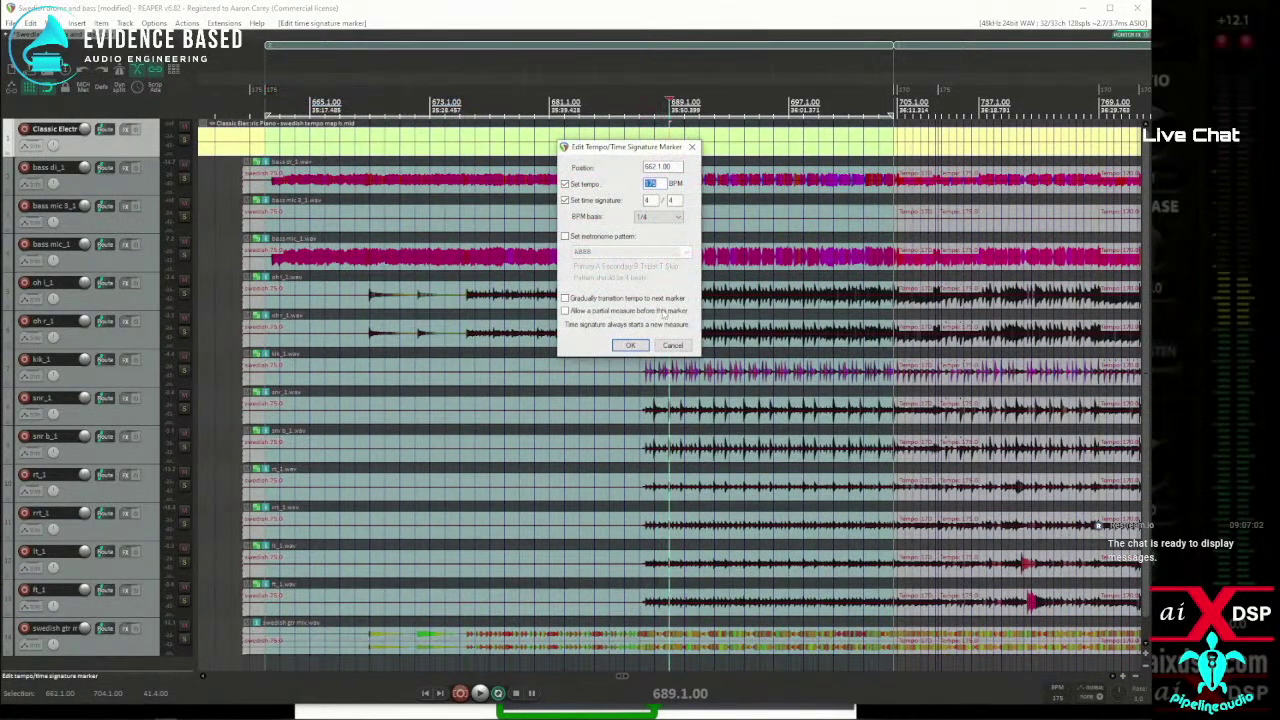
pyautogui.press('Return')
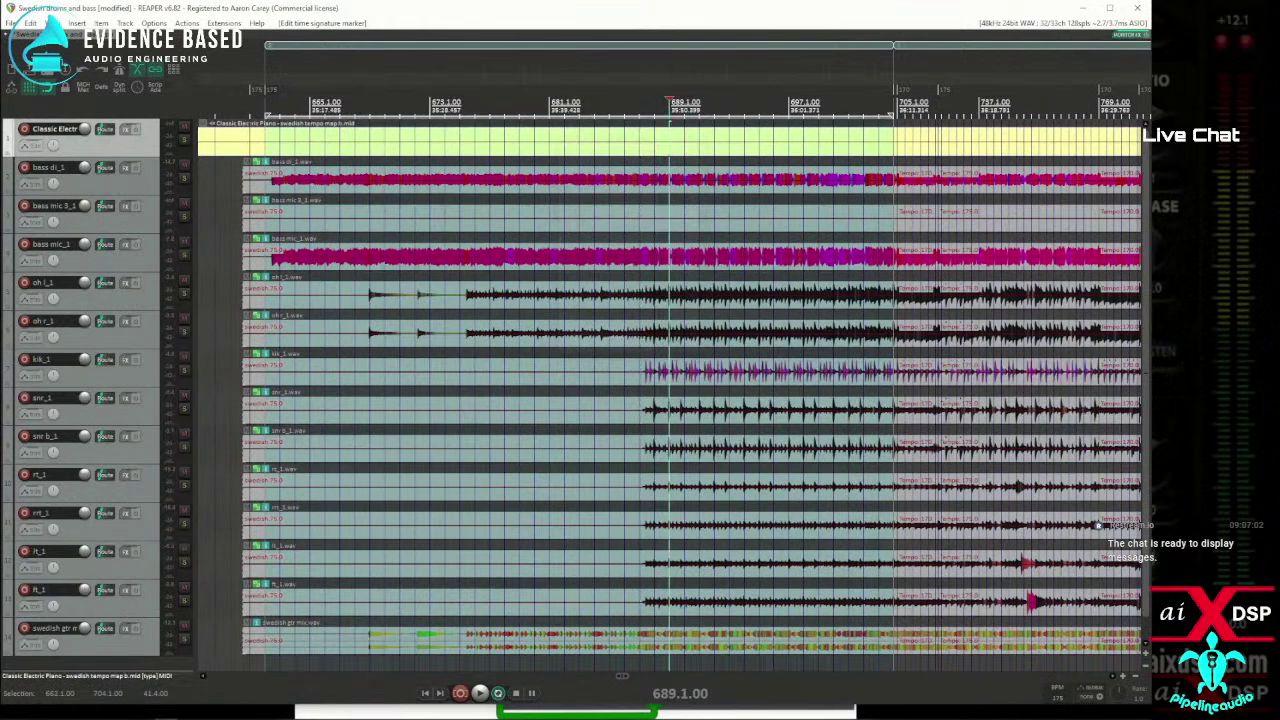
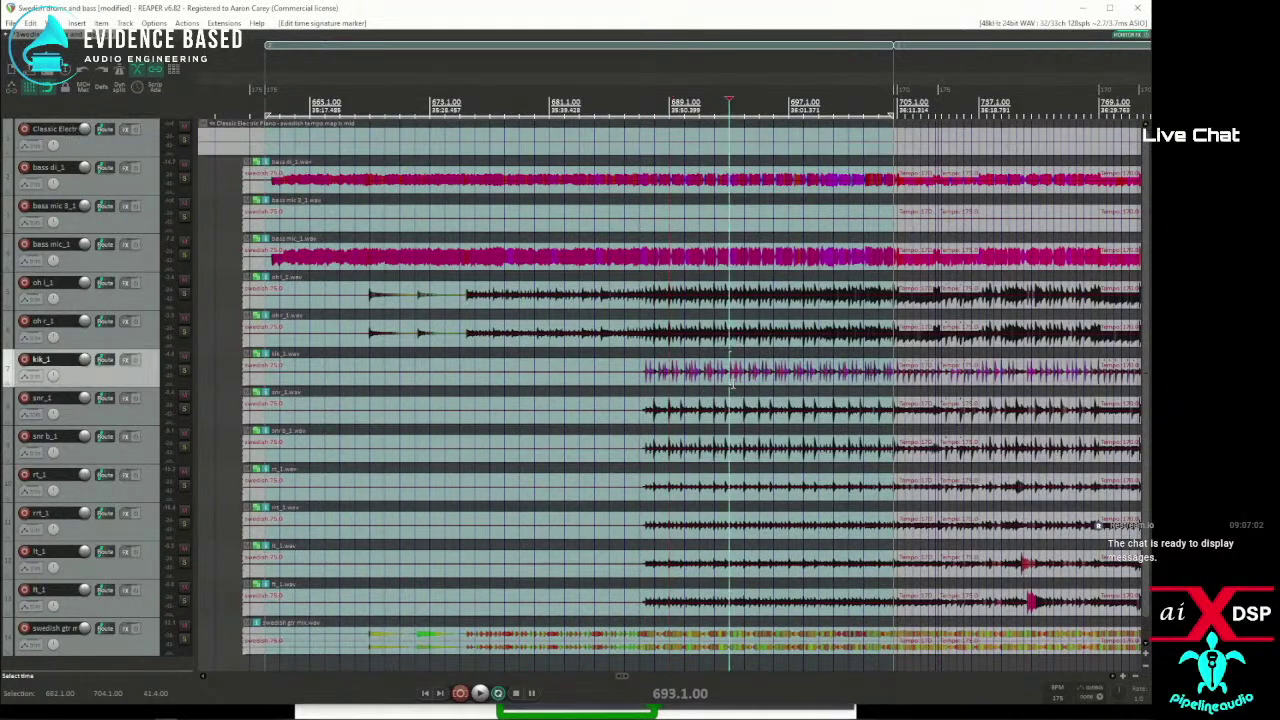
# Inspect the kick track around the tempo changes after 705.1.00 and play the song from the region's start at 662.1.00.
pyautogui.click(731, 383)
pyautogui.scroll(5, 820, 390)
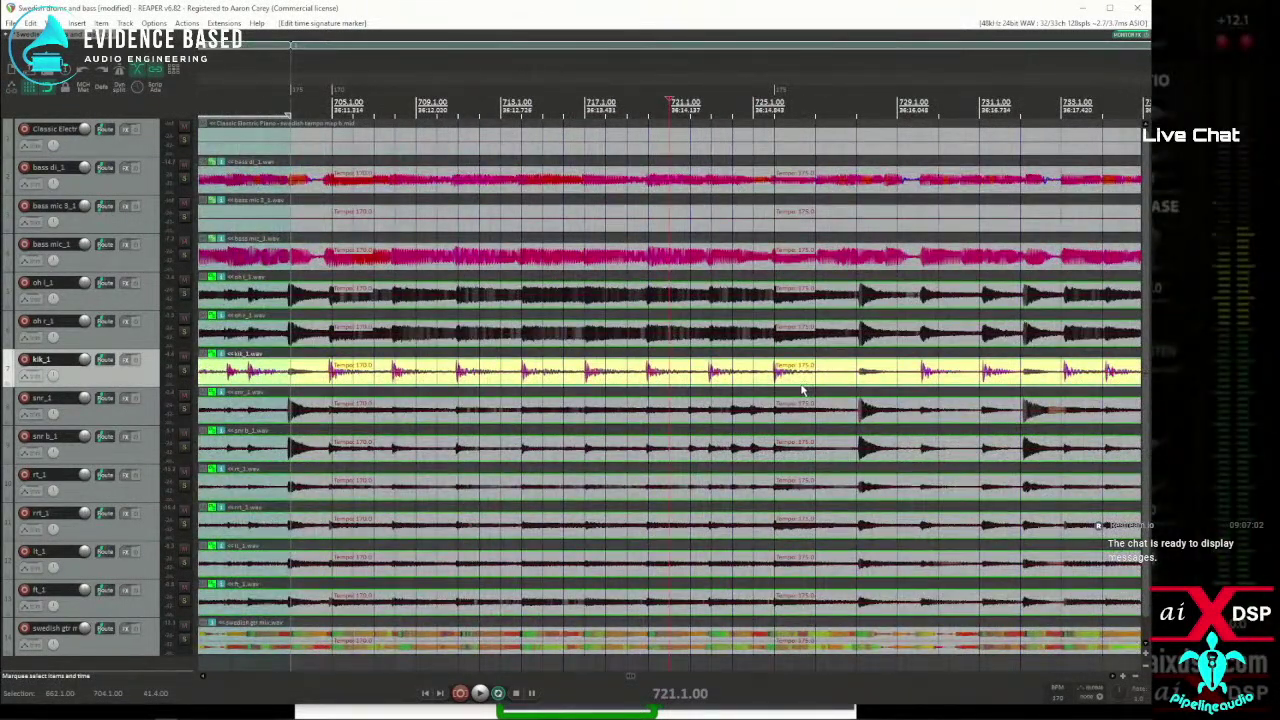
pyautogui.scroll(-5, 800, 390)
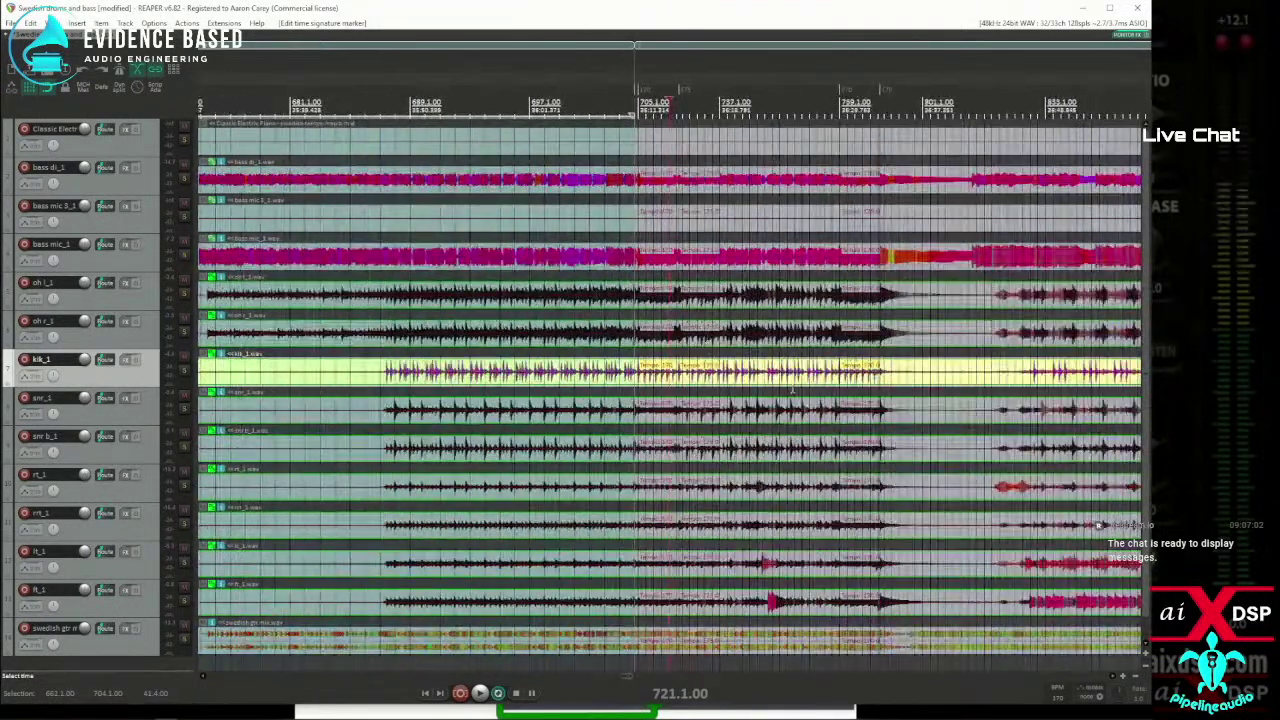
pyautogui.scroll(-3, 283, 346)
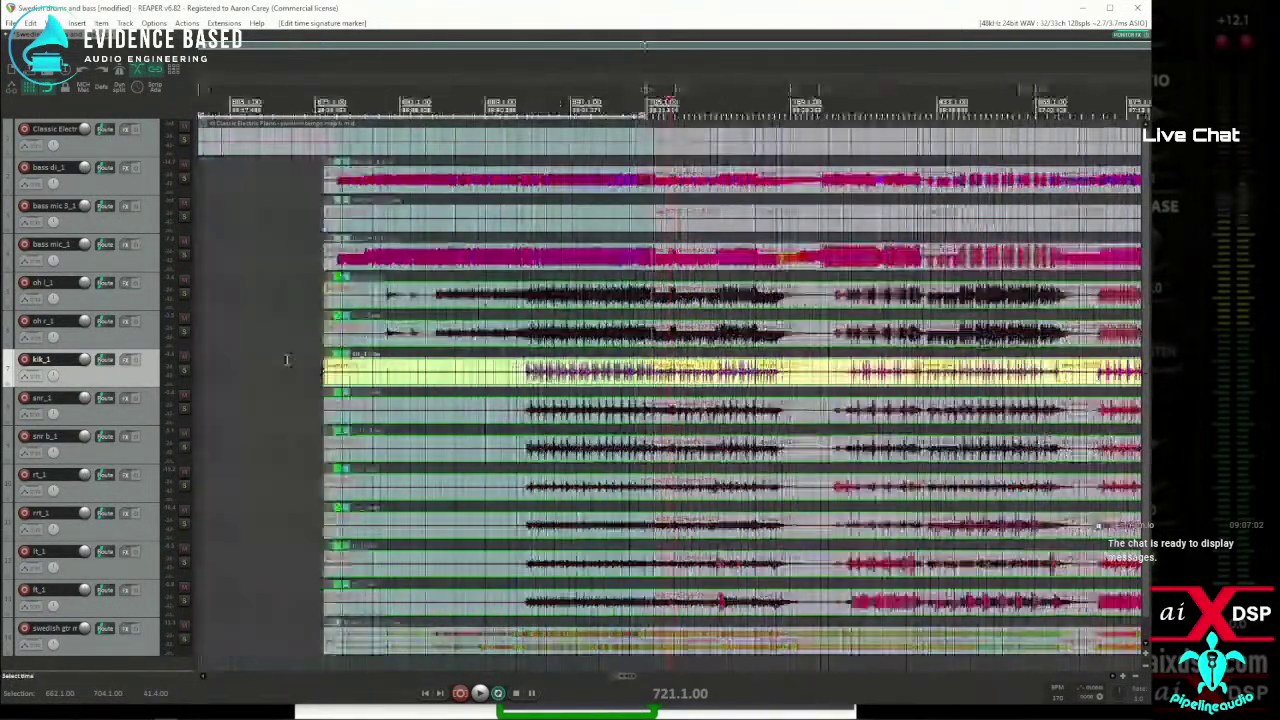
pyautogui.scroll(6, 370, 380)
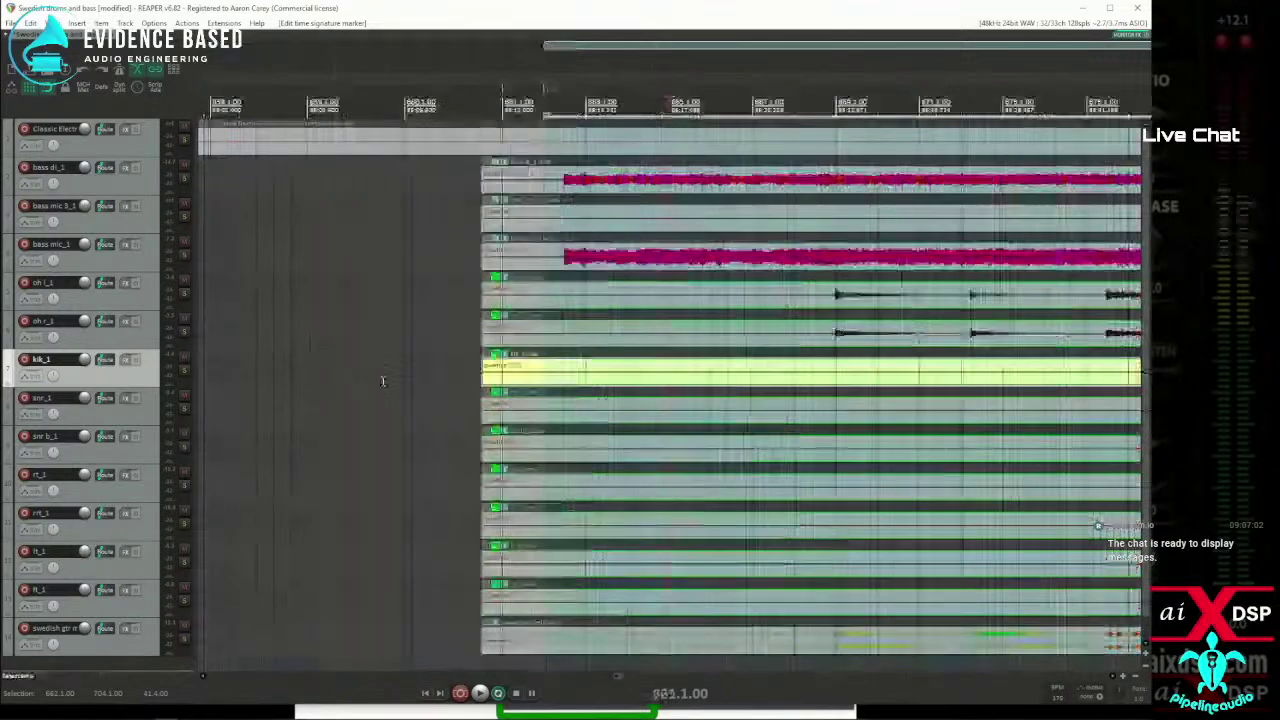
pyautogui.click(493, 292)
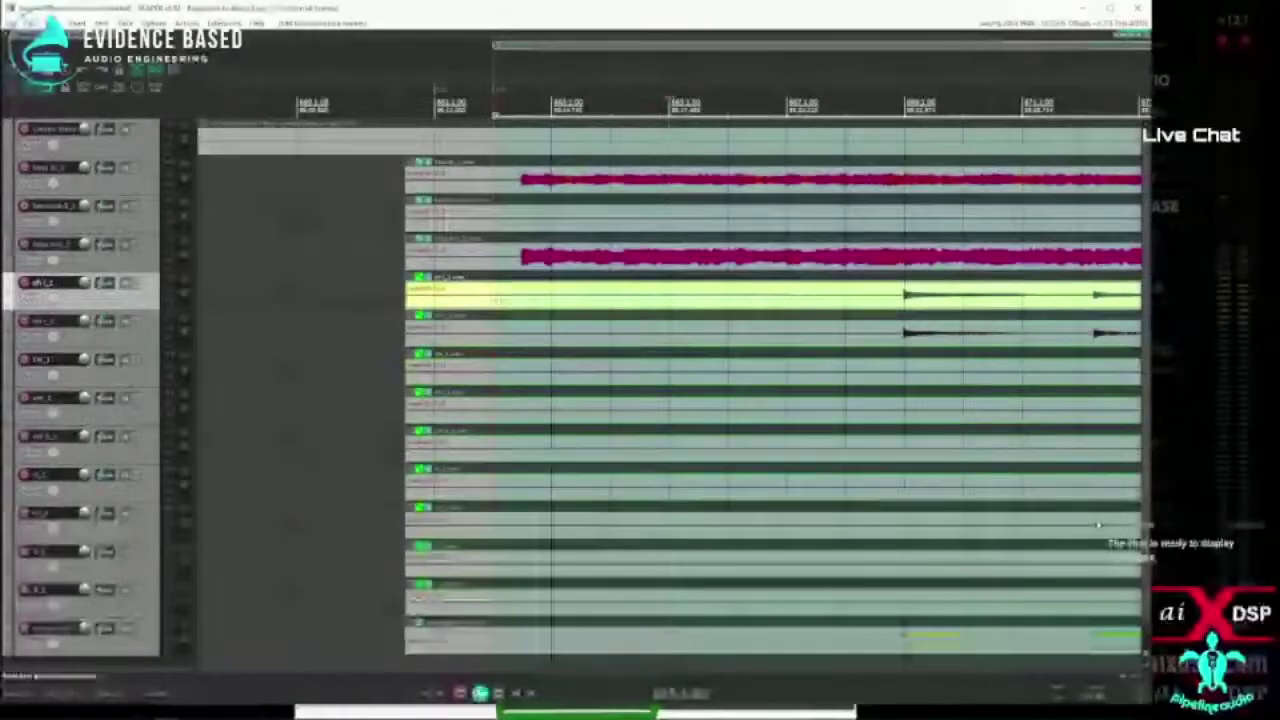
pyautogui.press('space')
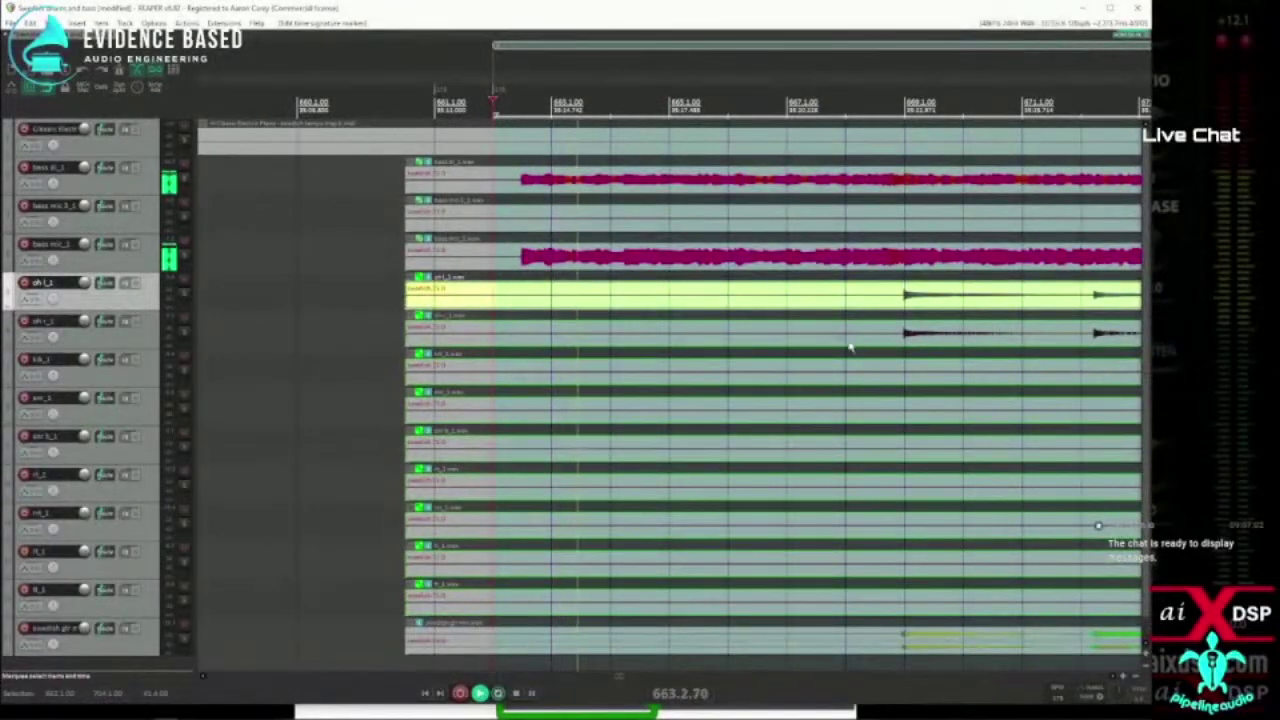
pyautogui.scroll(-10, 932, 347)
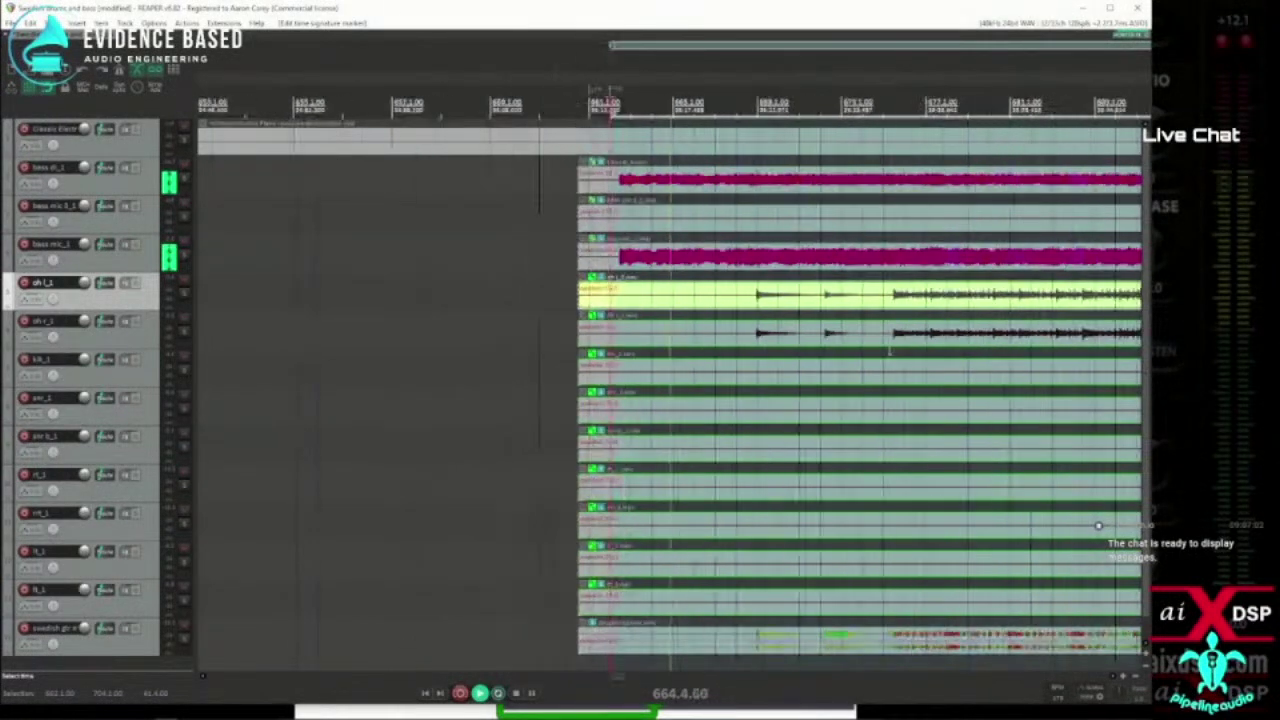
# Examine the drum entry on the kick track around 687.1.00 and the tracks across the rest of the song during playback.
pyautogui.click(833, 349)
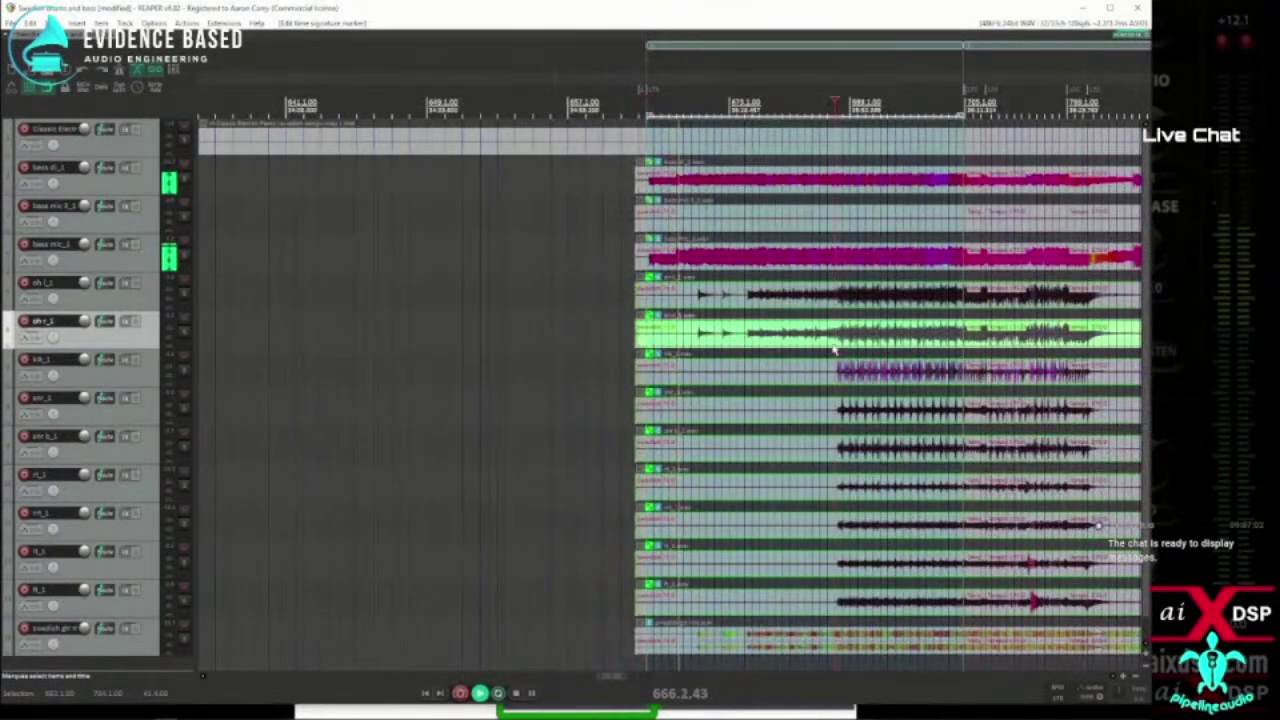
pyautogui.scroll(6, 833, 349)
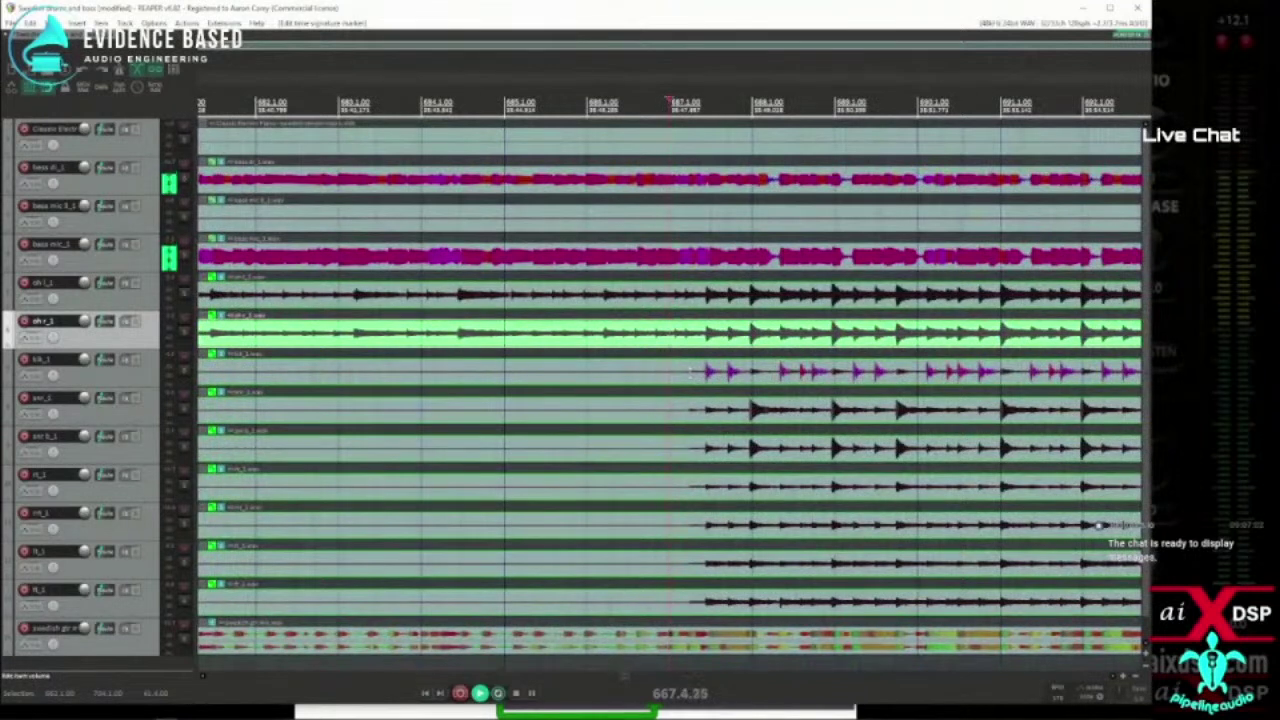
pyautogui.click(697, 387)
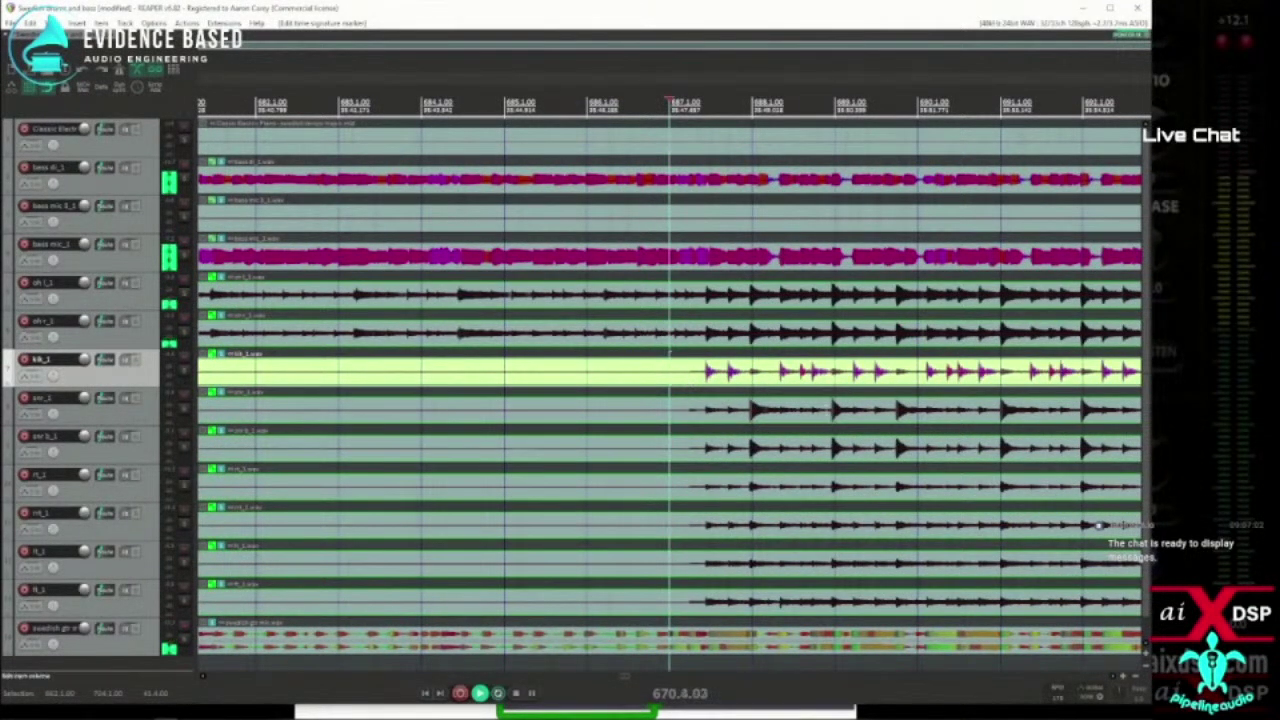
pyautogui.scroll(-5, 809, 423)
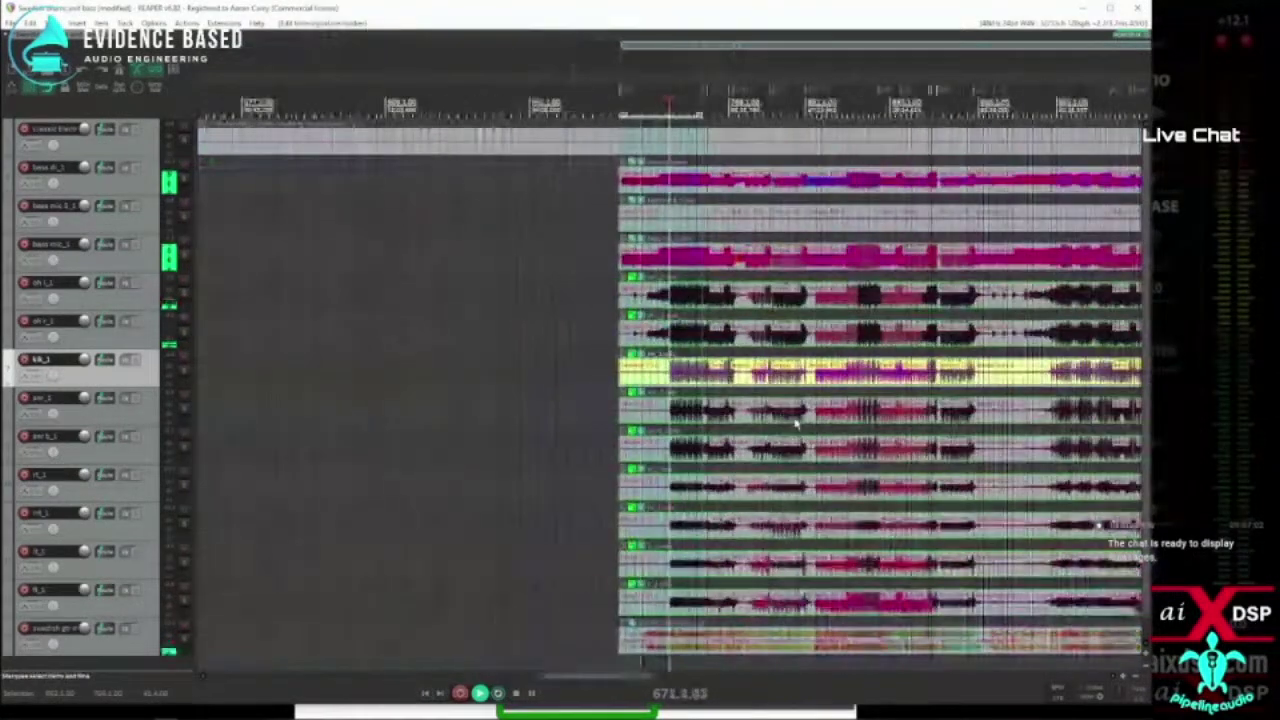
pyautogui.scroll(-3, 797, 423)
pyautogui.scroll(6, 797, 423)
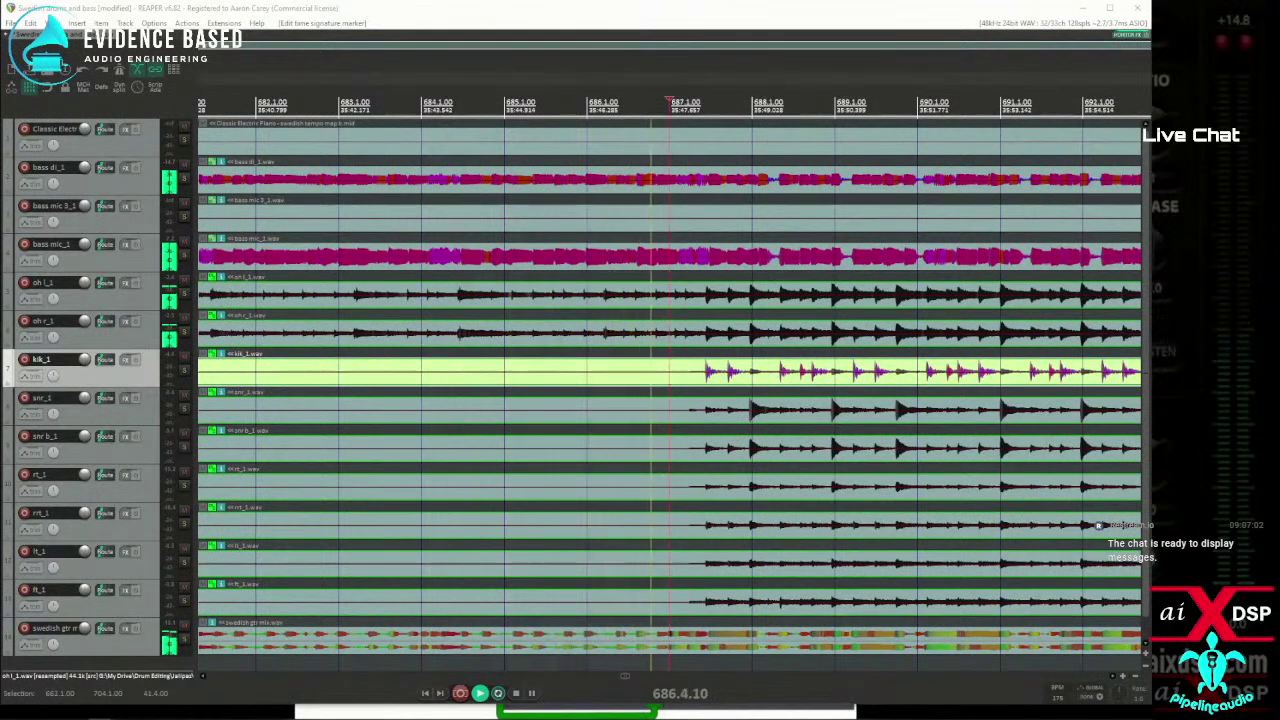
# Add stretch markers at the transients of the kik_1 and snr b_1 items and their grouped items with Dynamic Split.
pyautogui.click(122, 458)
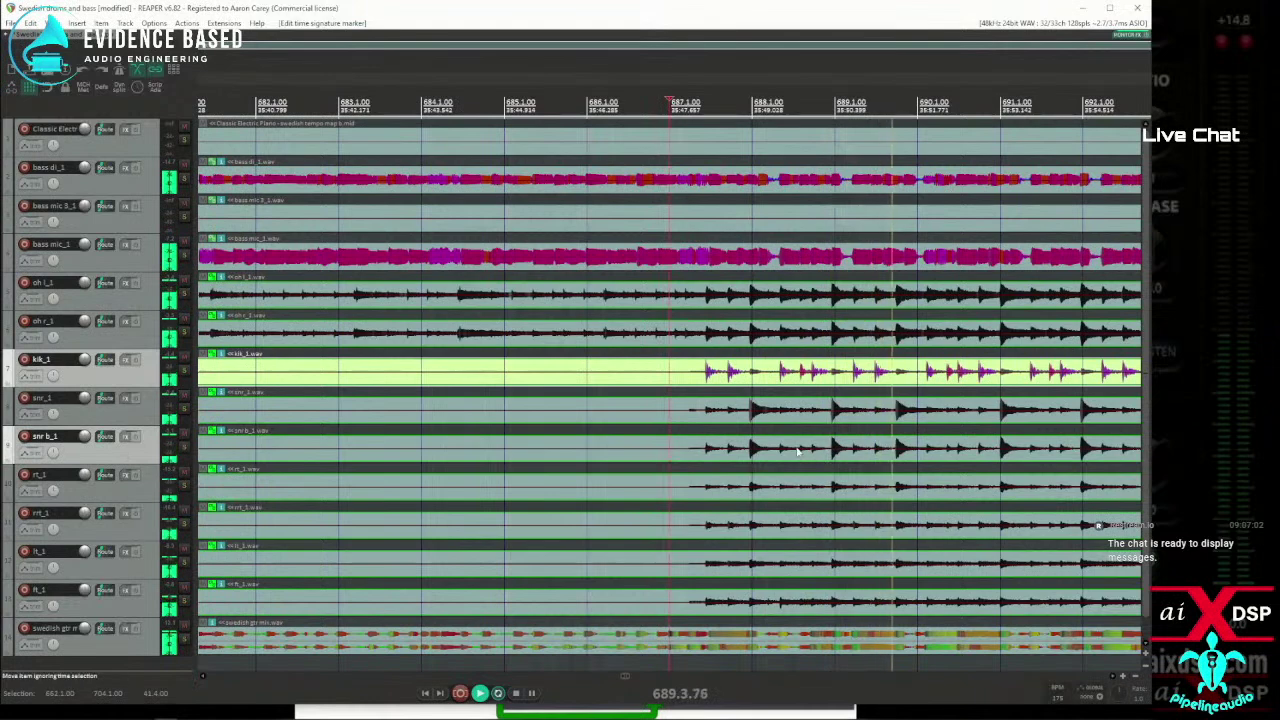
pyautogui.click(531, 443)
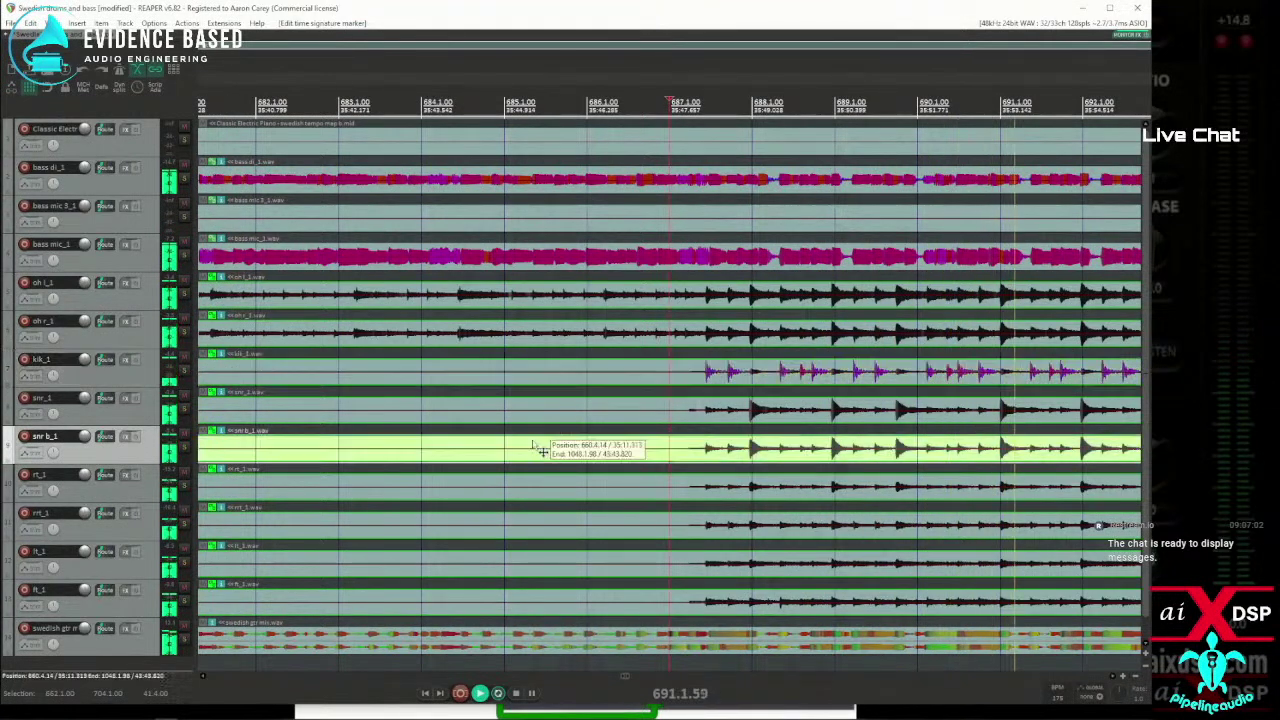
pyautogui.keyDown('ctrl'); pyautogui.click(558, 372); pyautogui.keyUp('ctrl')
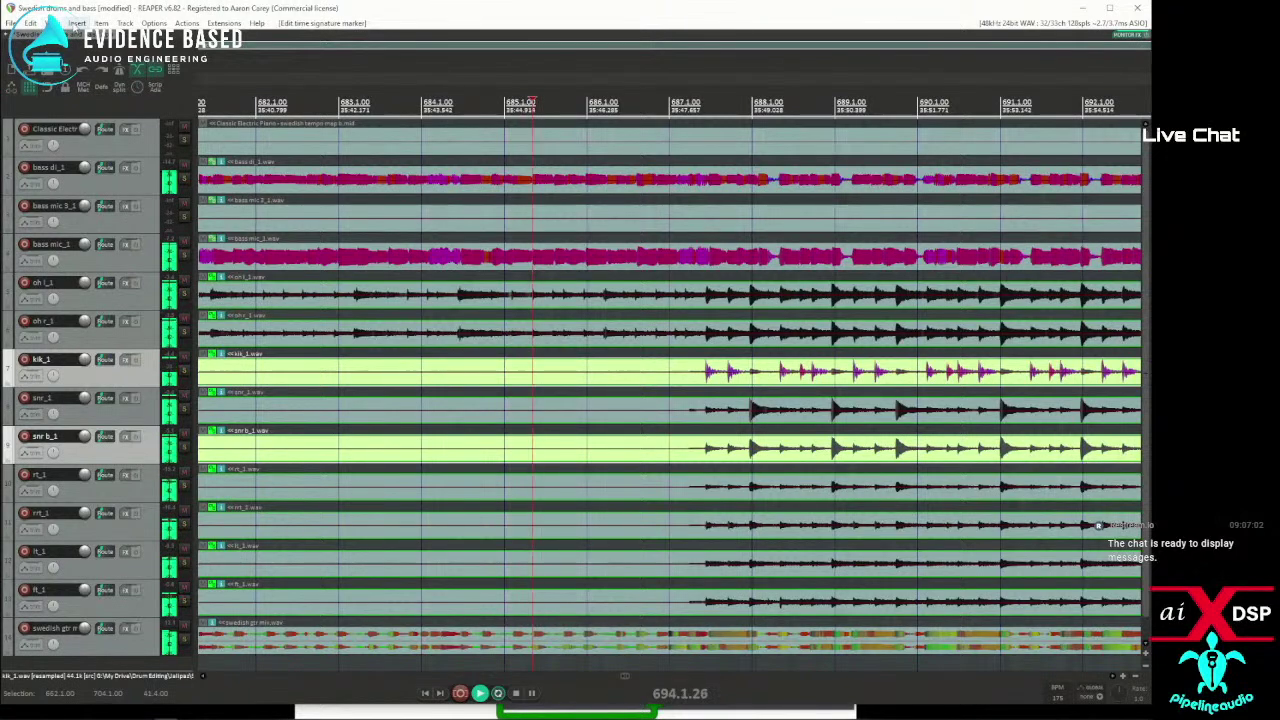
pyautogui.click(58, 22)
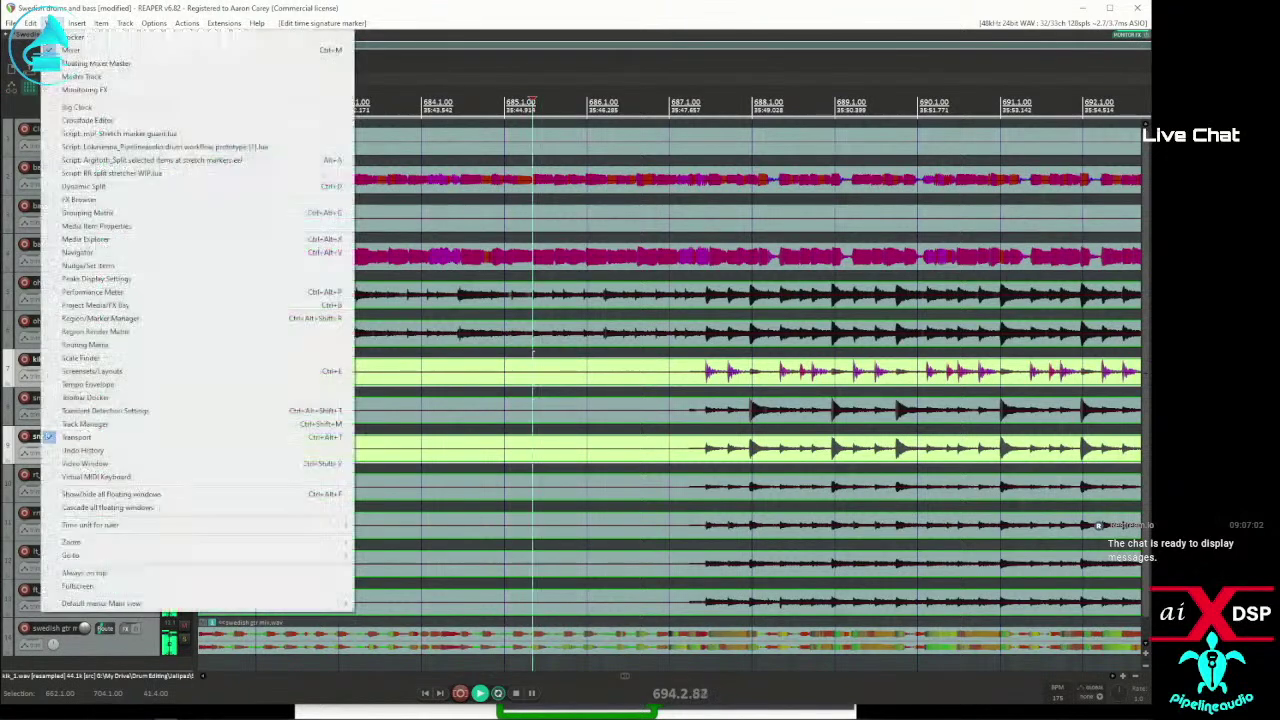
pyautogui.click(88, 186)
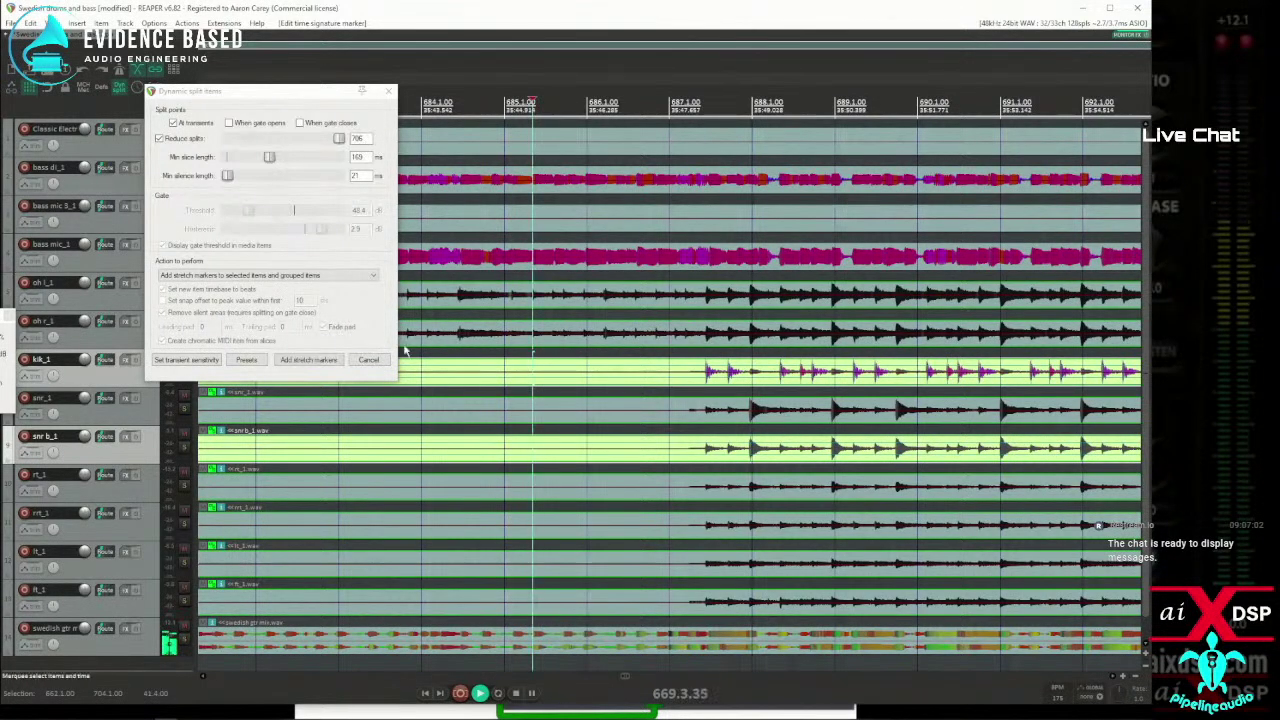
pyautogui.click(301, 362)
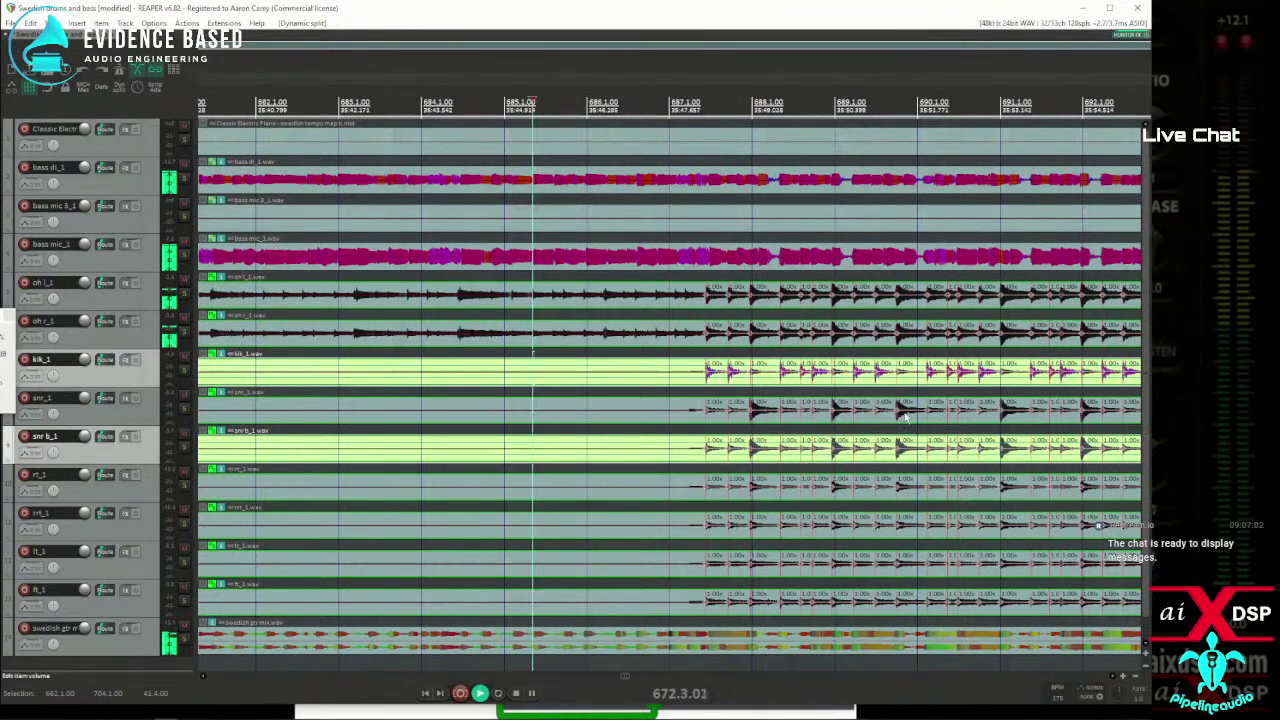
# Check the stretch markers on the drum tracks from 687.1.00 through the tempo changes at 705.1.00, listening from the drum entry, and stop playback.
pyautogui.click(743, 459)
pyautogui.scroll(5, 742, 460)
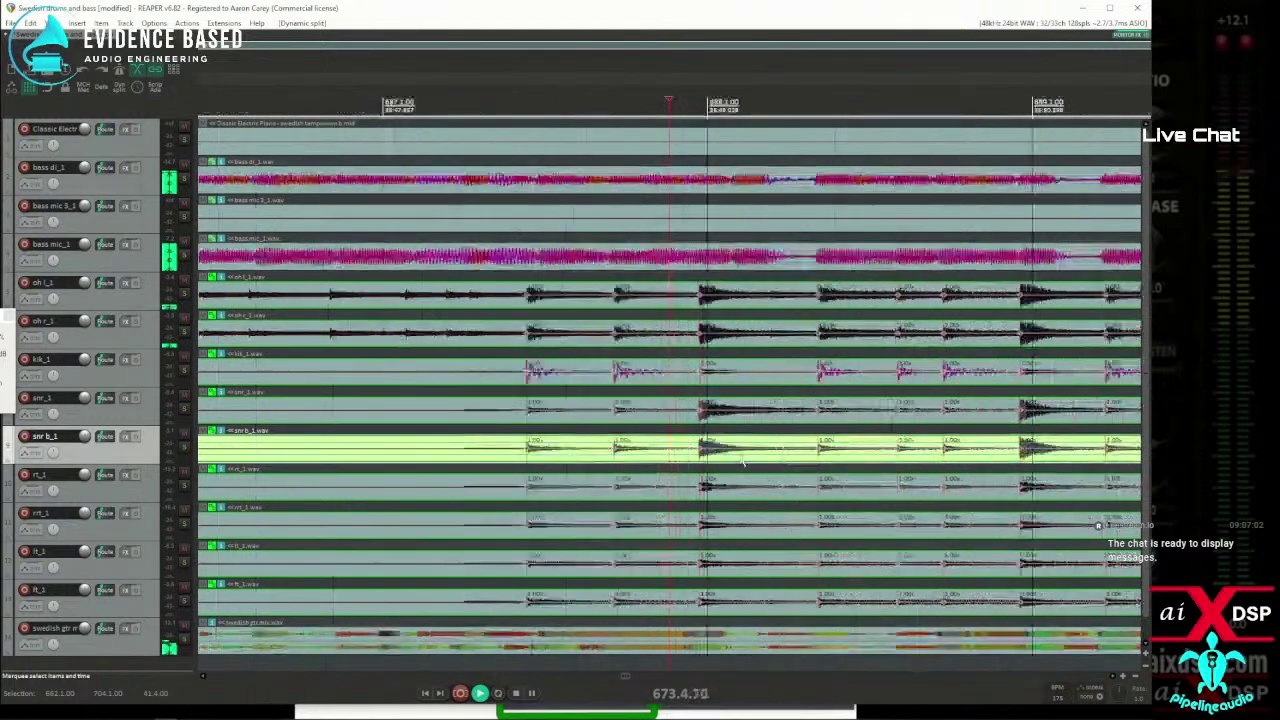
pyautogui.scroll(-5, 741, 460)
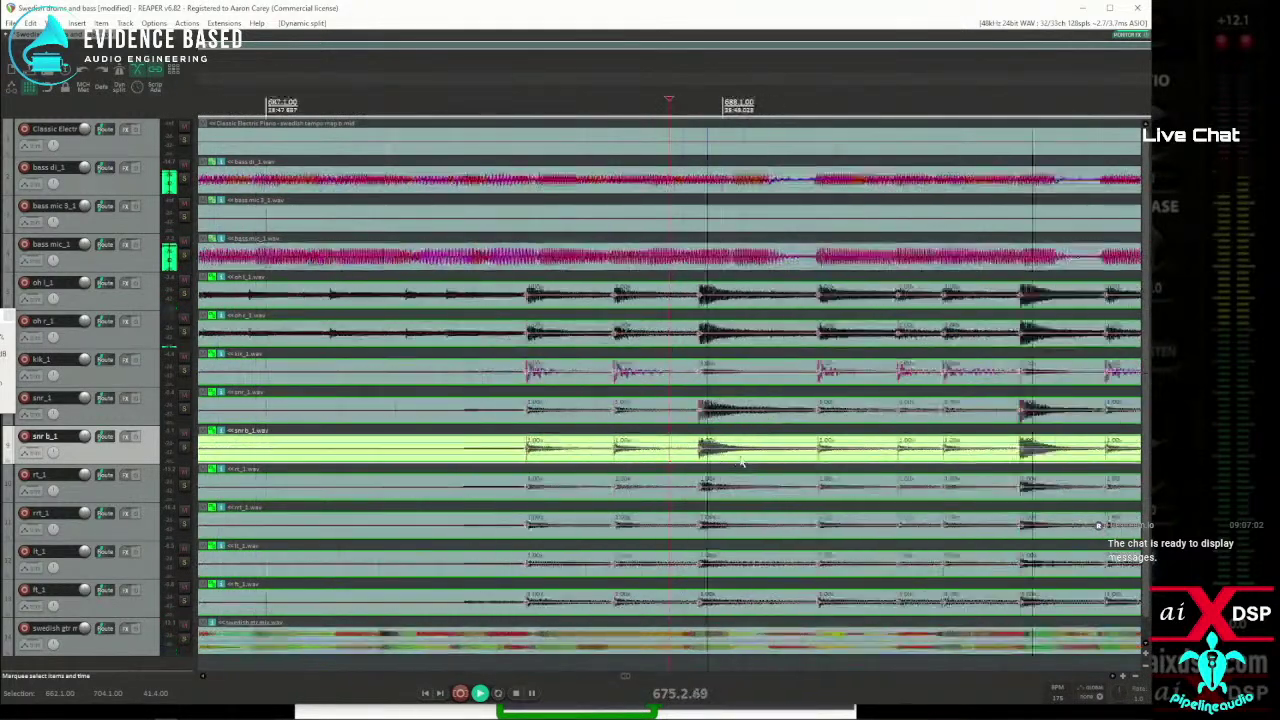
pyautogui.scroll(-4, 739, 463)
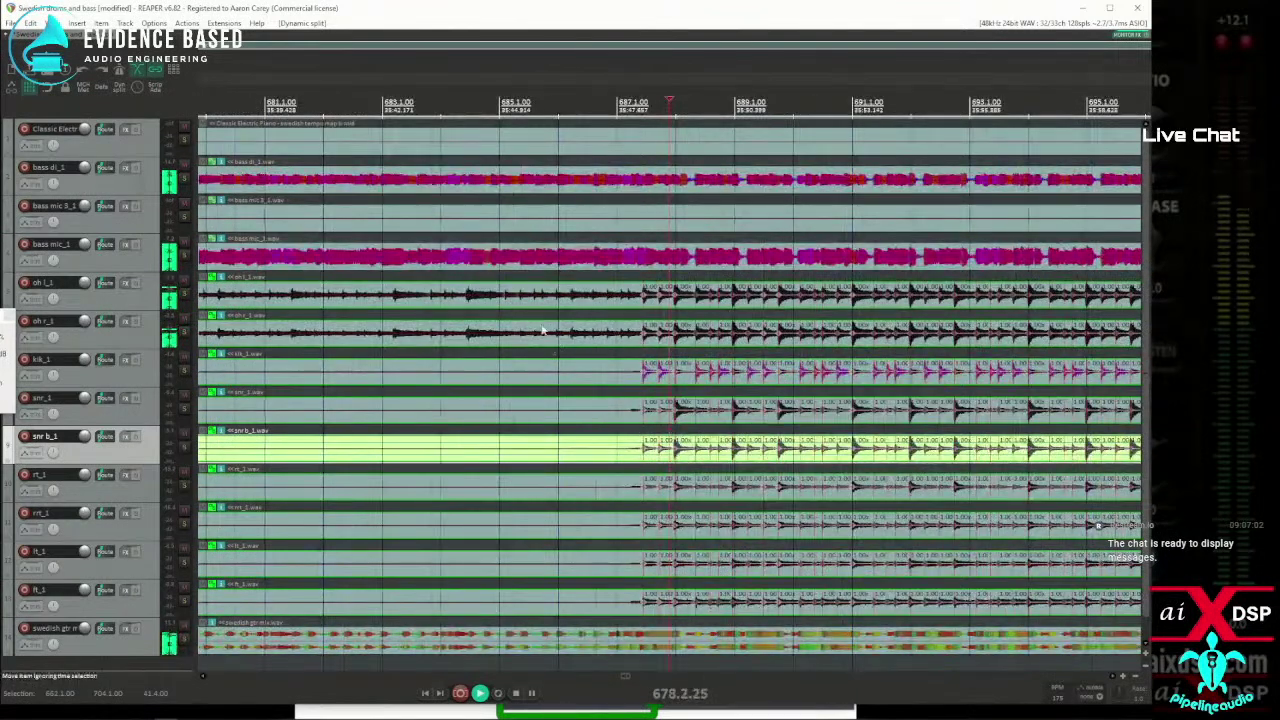
pyautogui.click(627, 332)
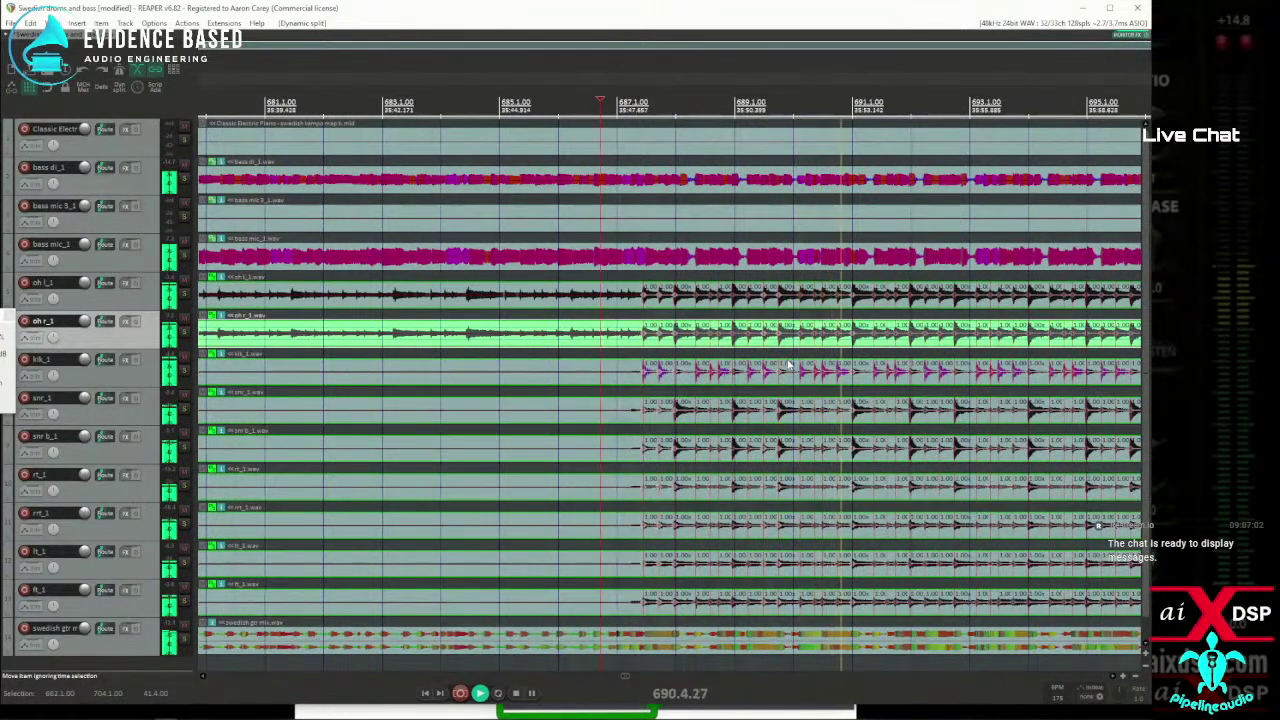
pyautogui.scroll(-1, 788, 366)
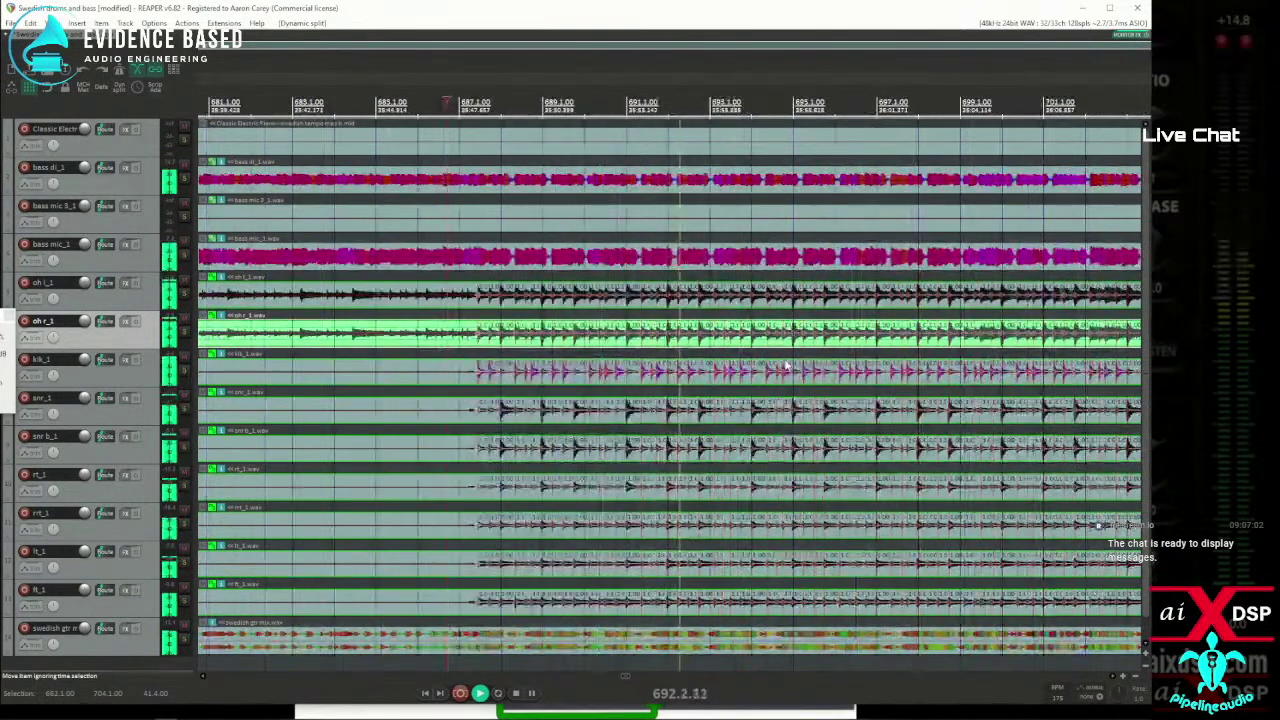
pyautogui.scroll(-3, 790, 372)
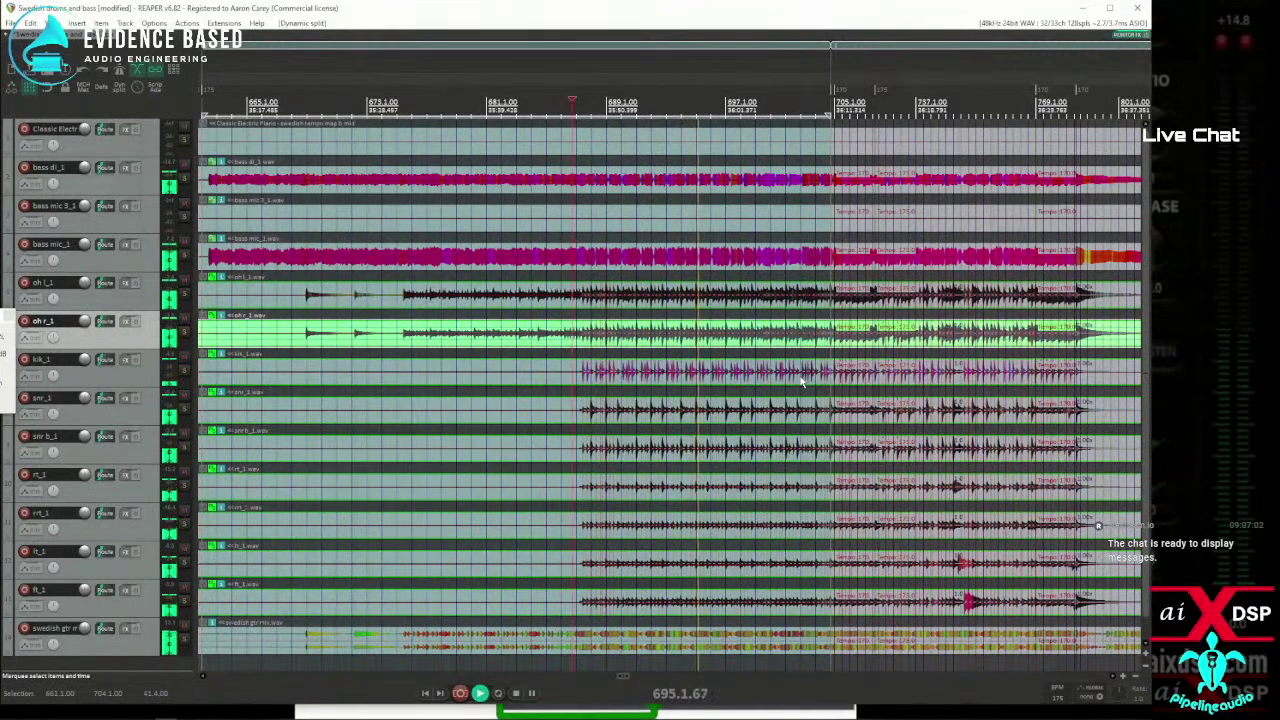
pyautogui.click(828, 374)
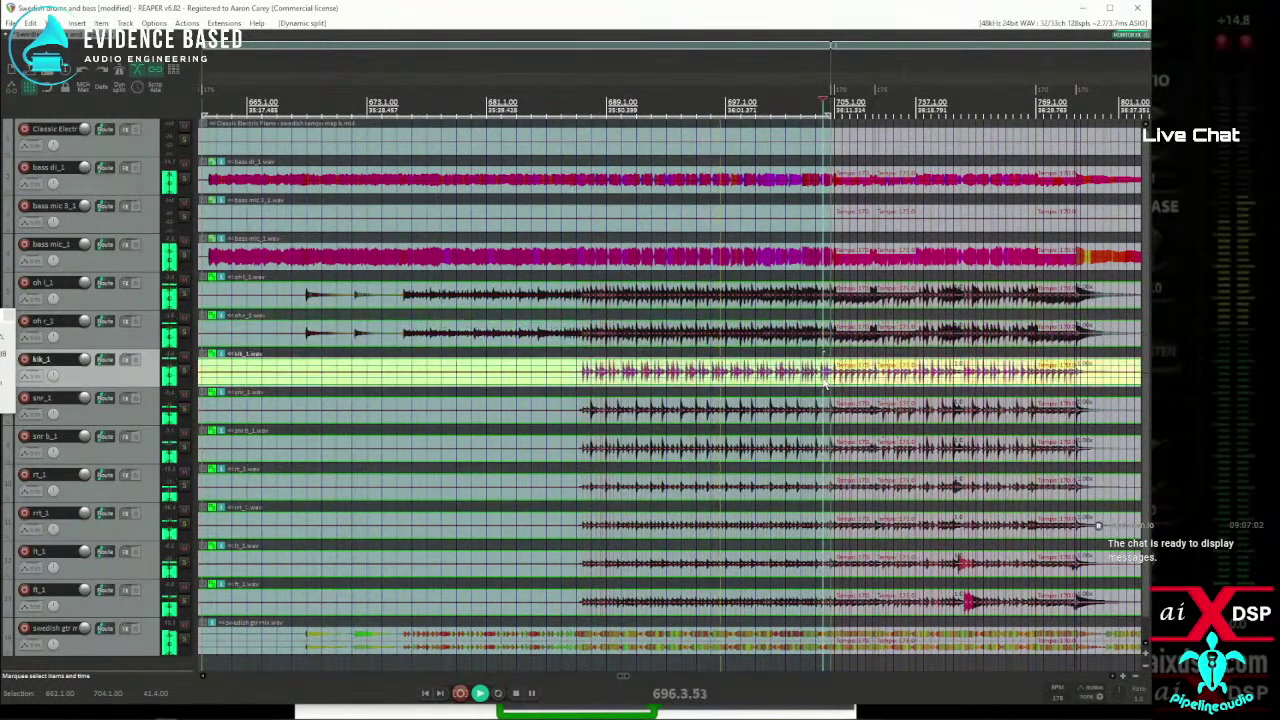
pyautogui.scroll(5, 820, 378)
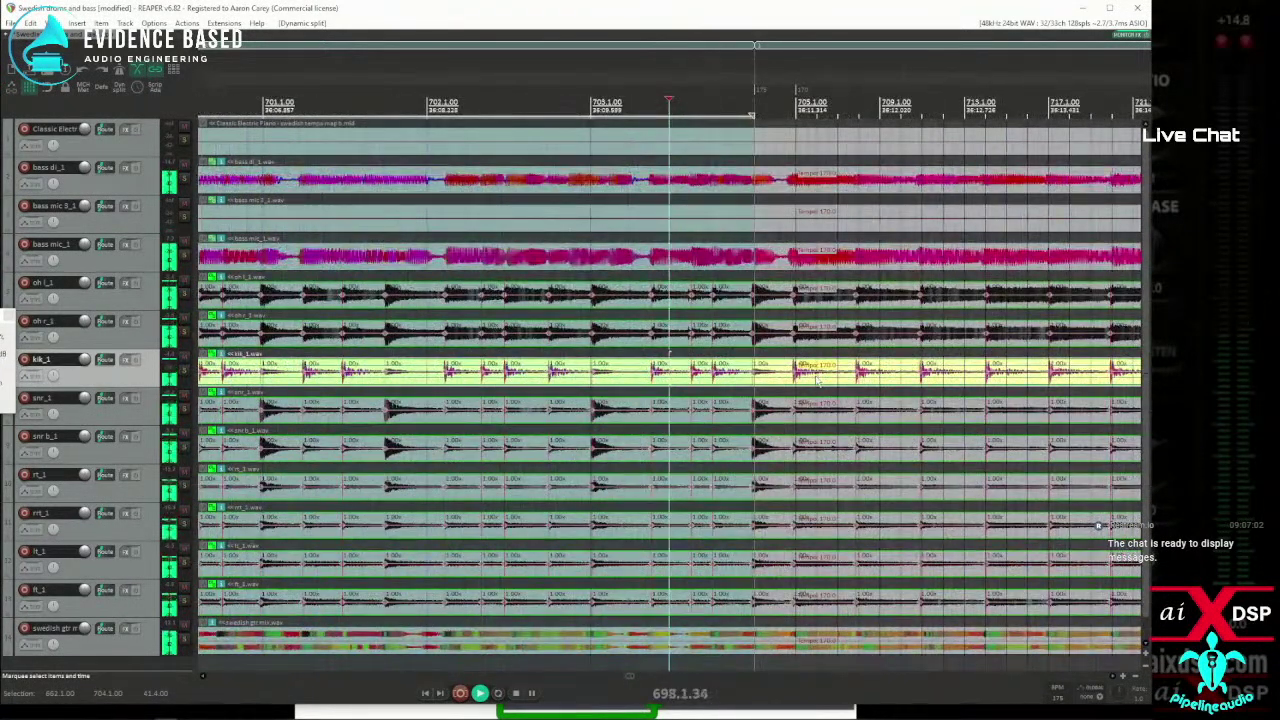
pyautogui.scroll(-10, 818, 379)
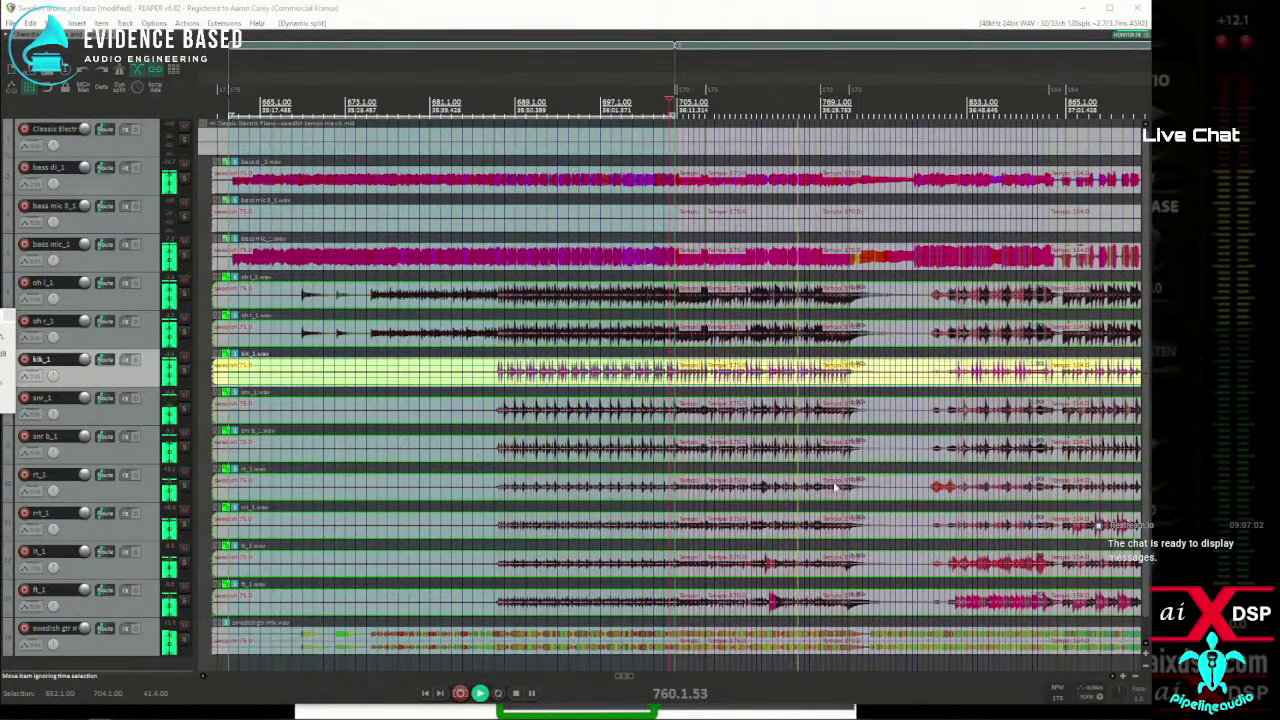
pyautogui.click(513, 384)
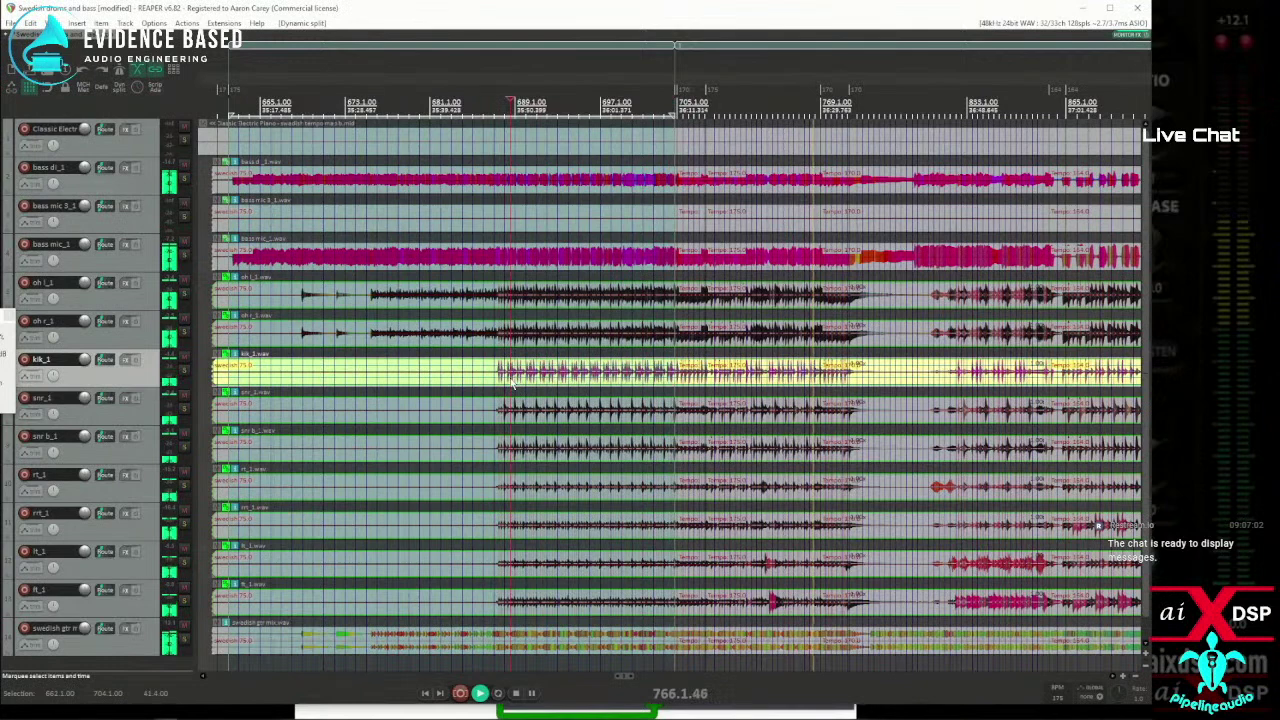
pyautogui.press('space')
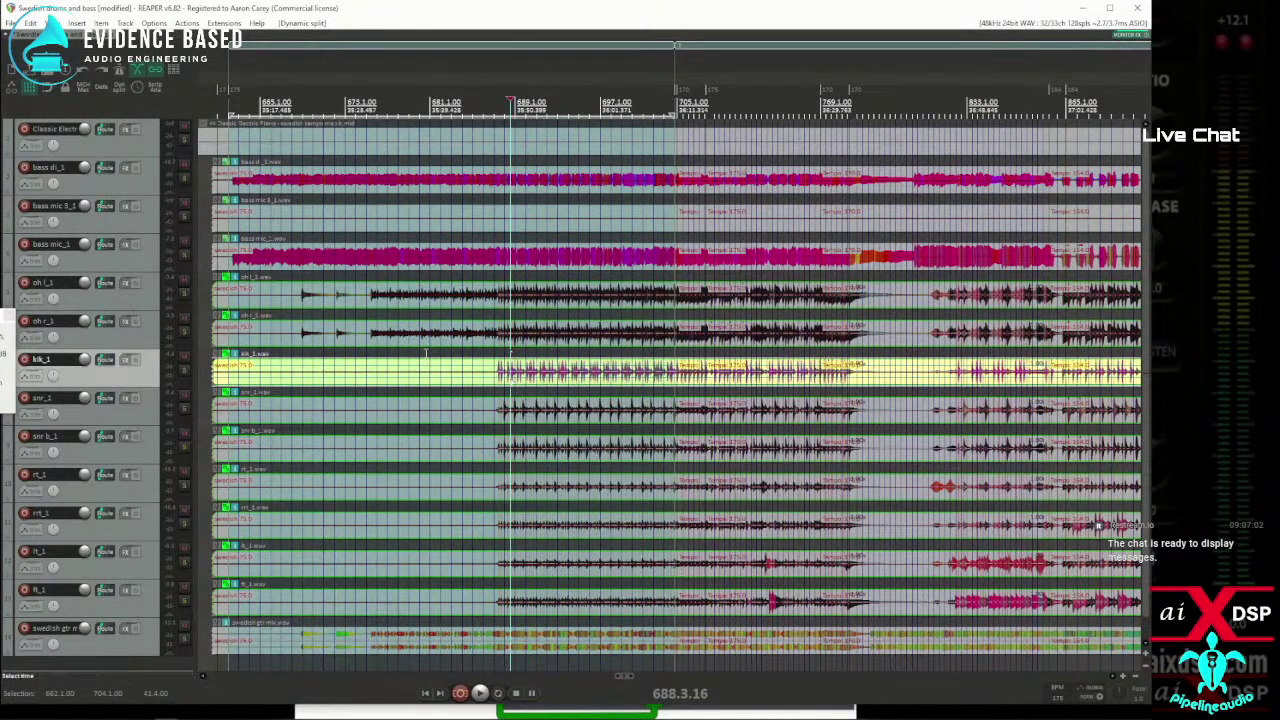
# Add a stretch marker across the grouped drum tracks at the first overhead hit near 669.1.00.
pyautogui.click(388, 343)
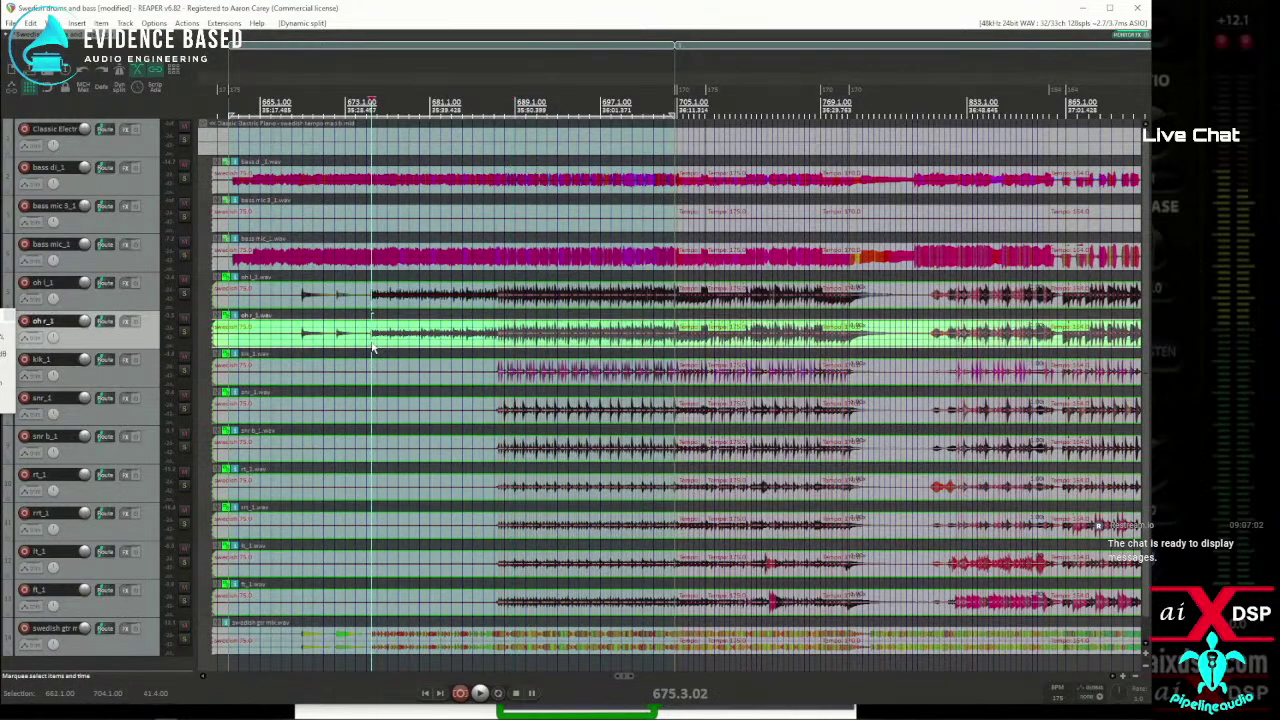
pyautogui.scroll(4, 390, 348)
pyautogui.click(380, 346)
pyautogui.scroll(3, 380, 346)
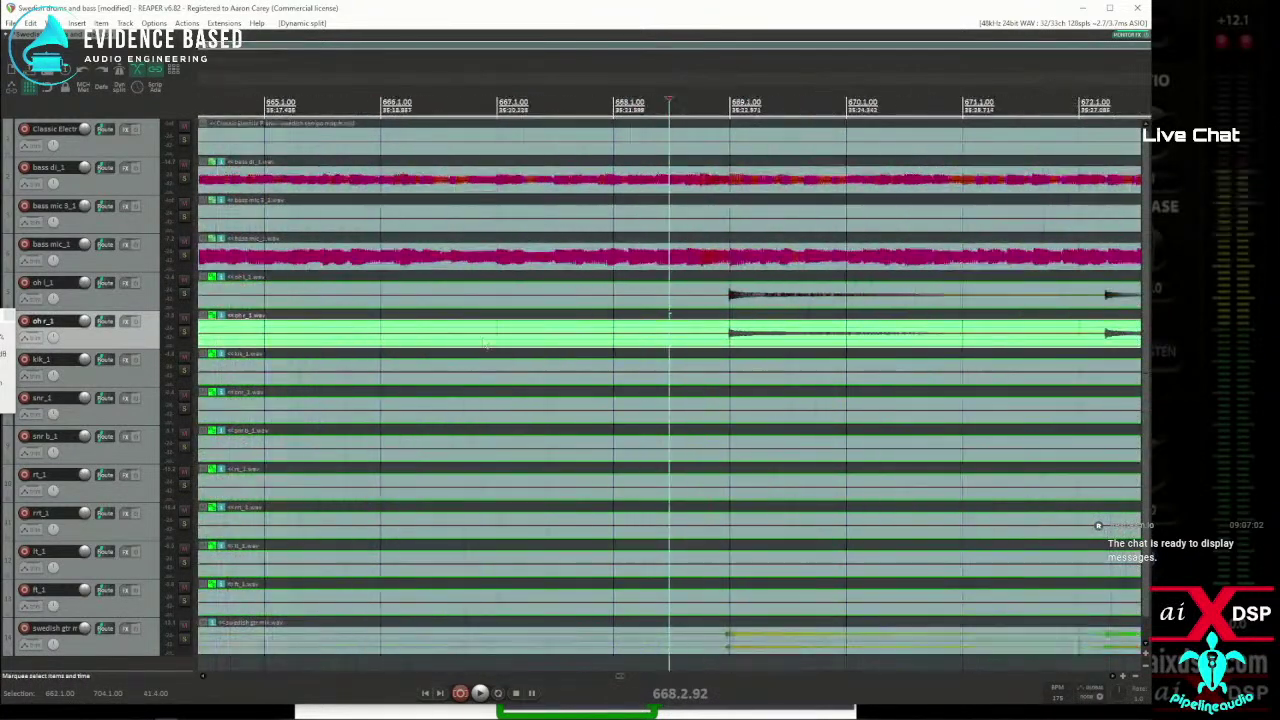
pyautogui.click(705, 298)
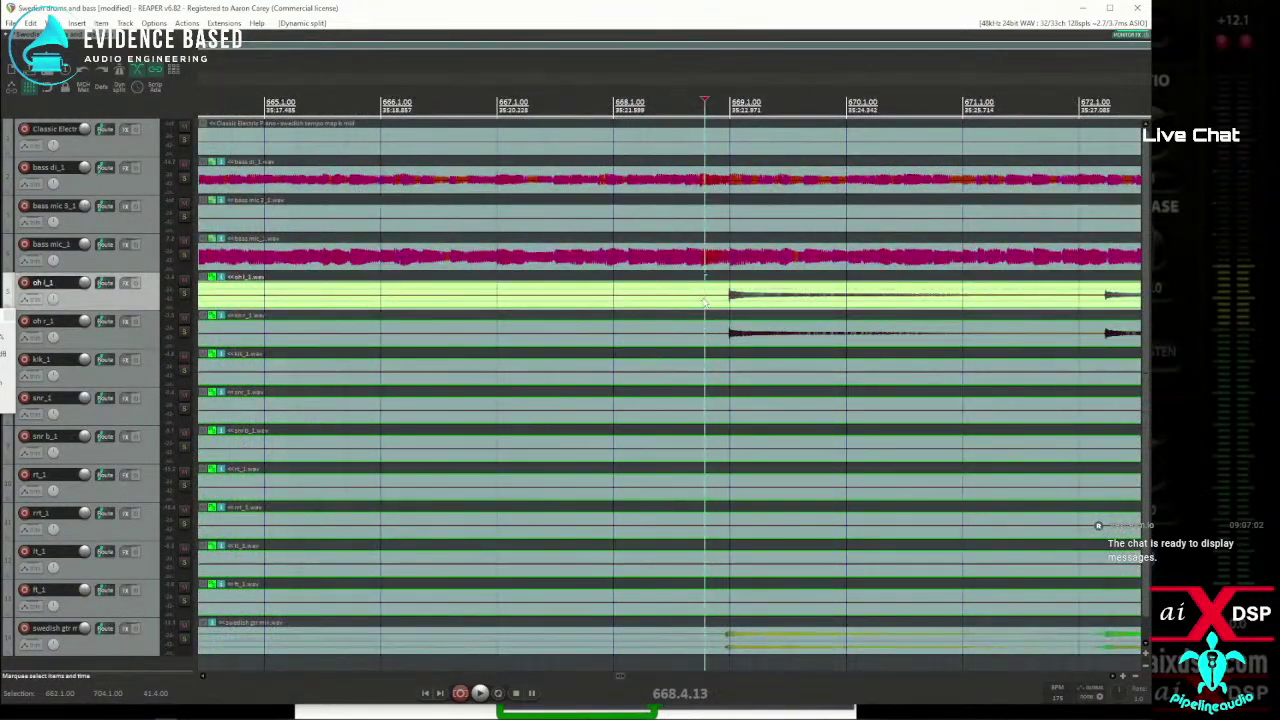
pyautogui.hotkey('shift', 'w')
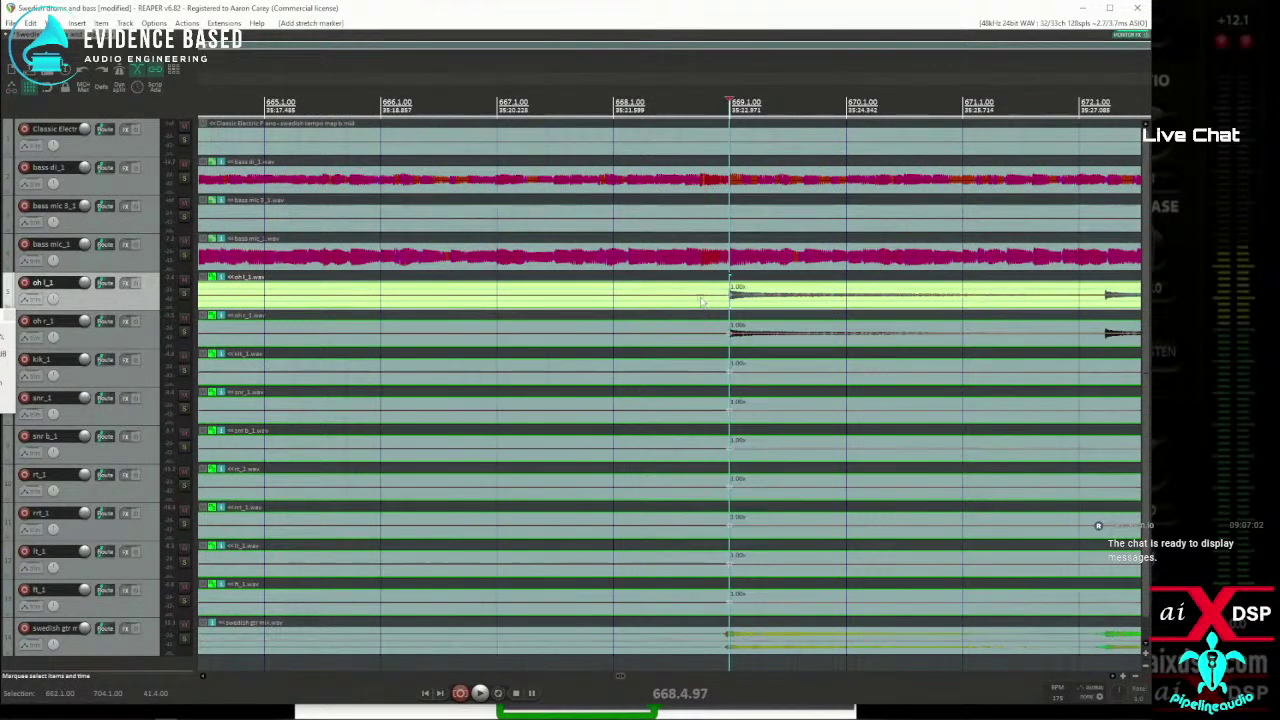
# Add a stretch marker across the grouped drum tracks at the second overhead hit, just after 672.1.00.
pyautogui.click(1092, 303)
pyautogui.scroll(3, 751, 328)
pyautogui.scroll(-5, 751, 328)
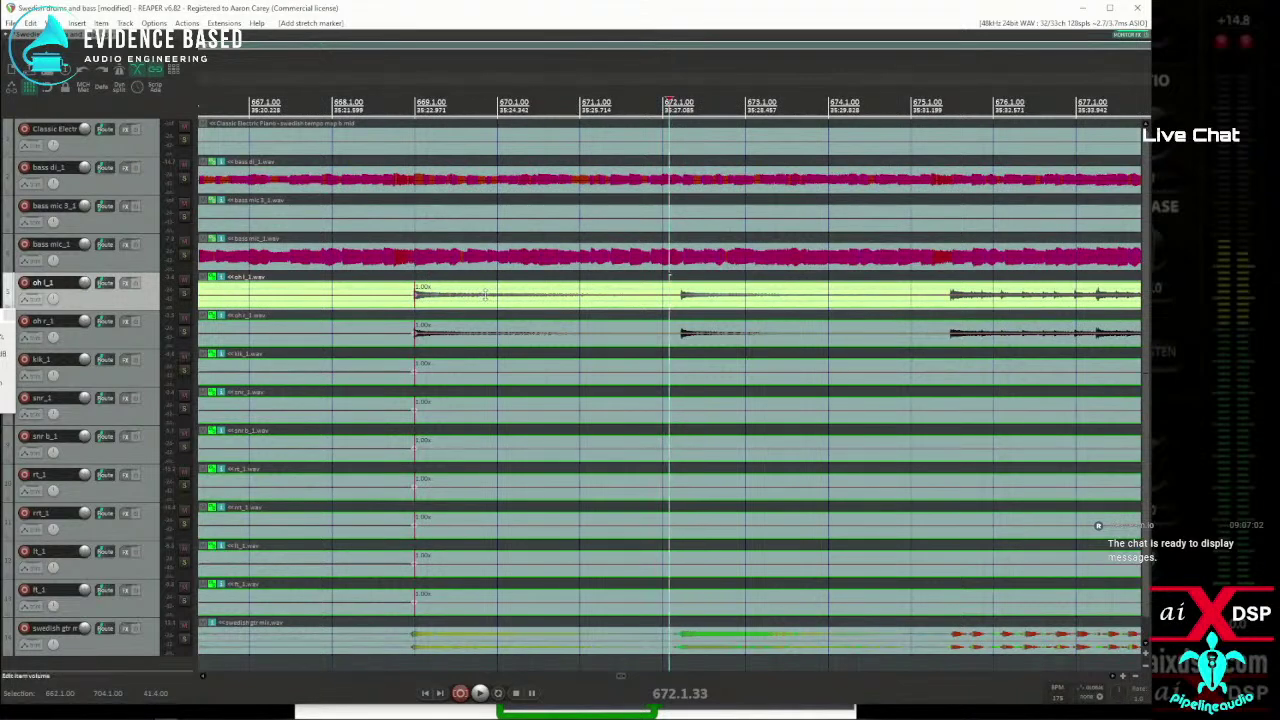
pyautogui.hotkey('alt', 'g')
pyautogui.click(681, 300)
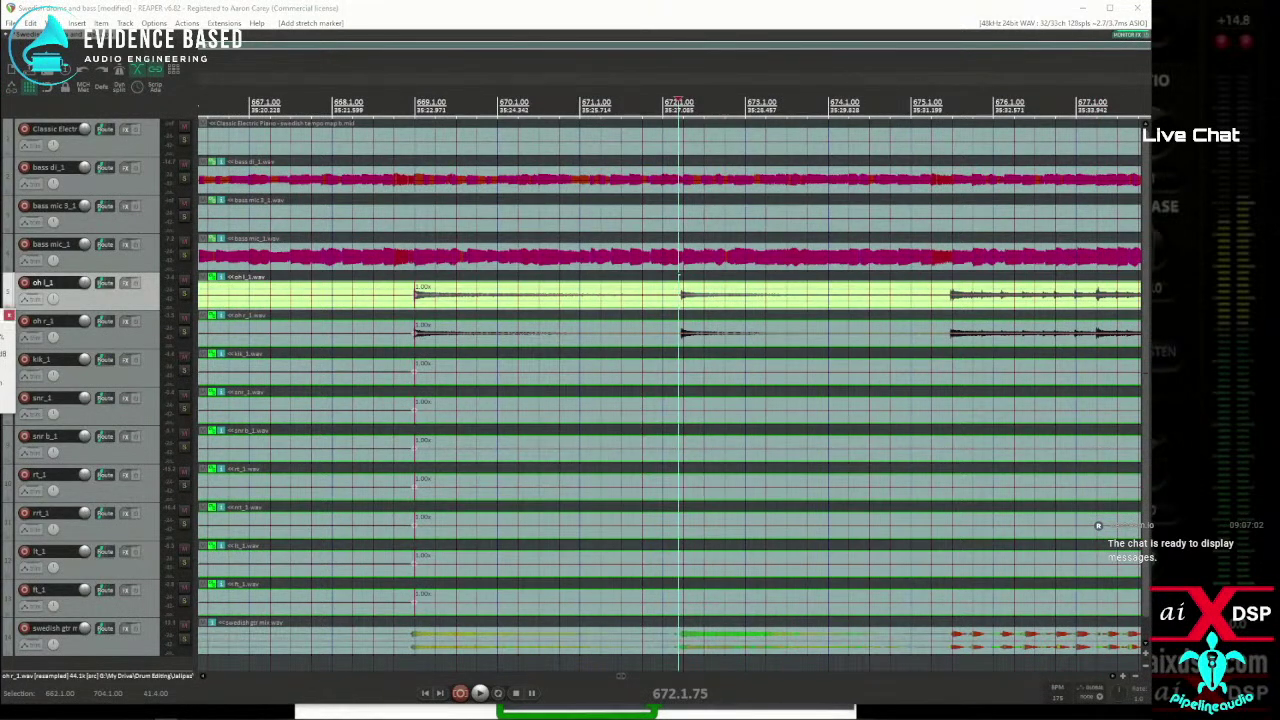
pyautogui.click(683, 305)
pyautogui.press('s')
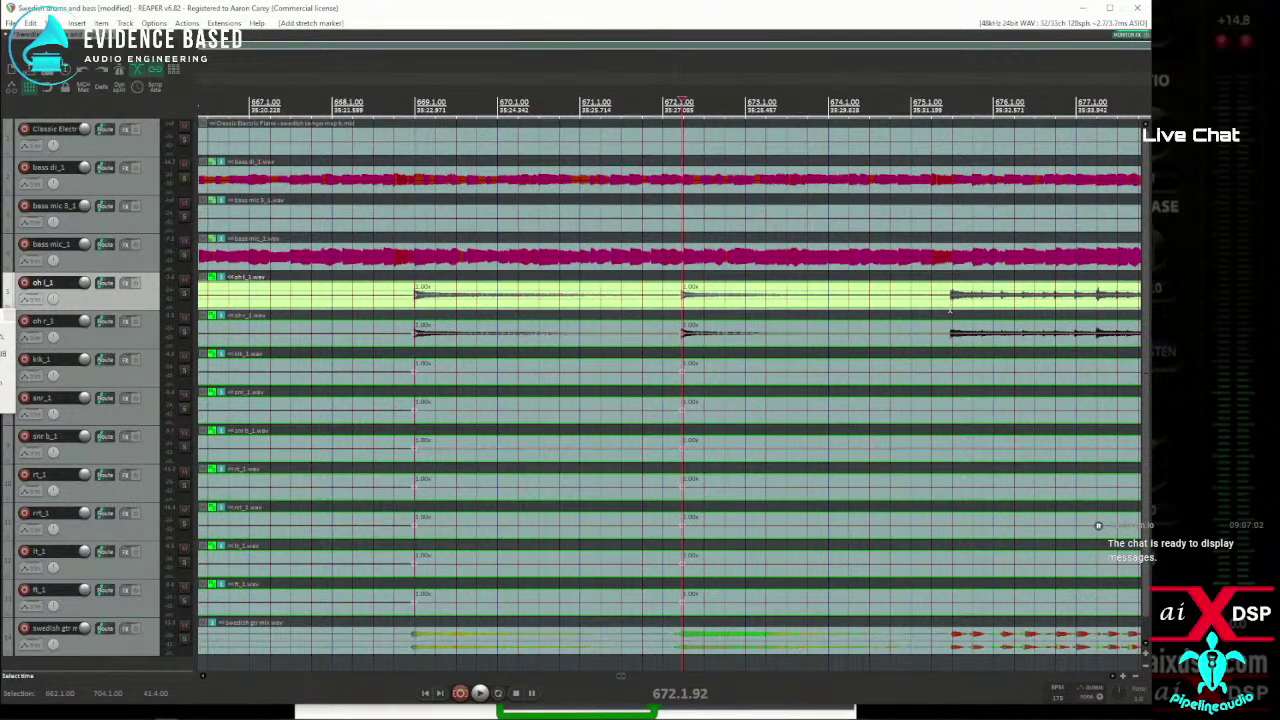
# Add a stretch marker at the third overhead hit near 675.3.00 and listen briefly from there.
pyautogui.click(950, 311)
pyautogui.scroll(5, 900, 310)
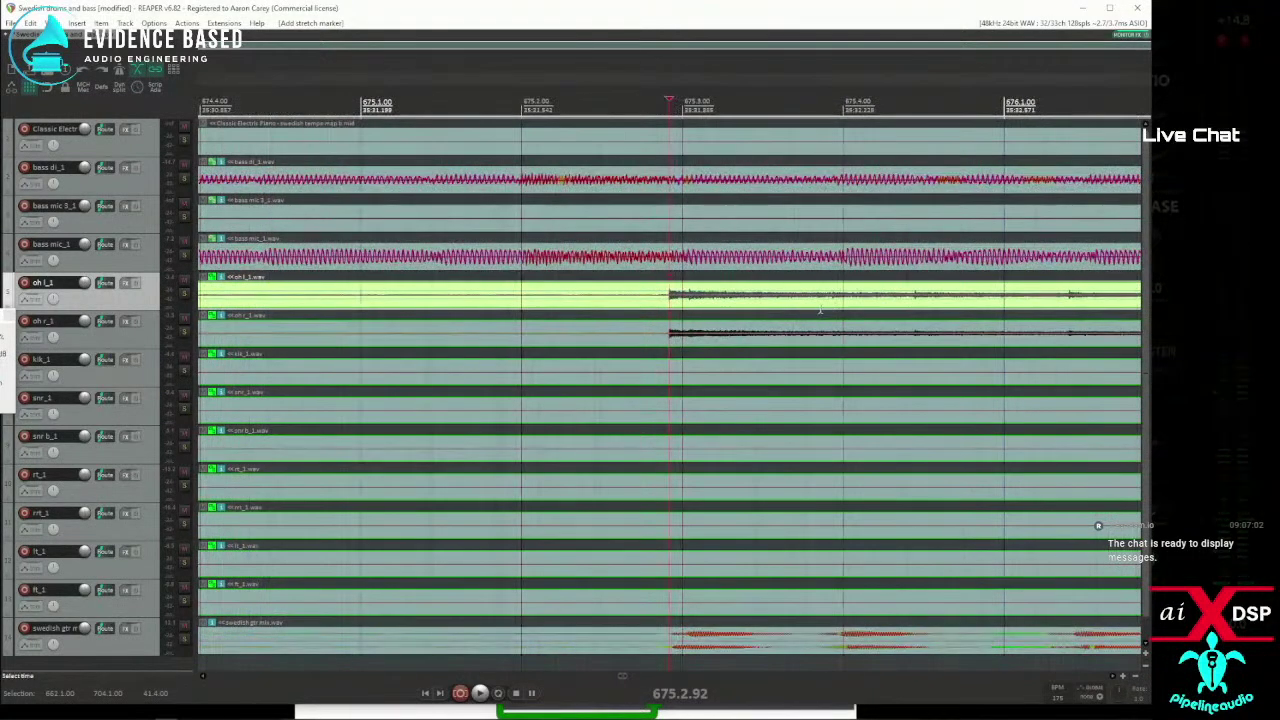
pyautogui.scroll(-5, 860, 332)
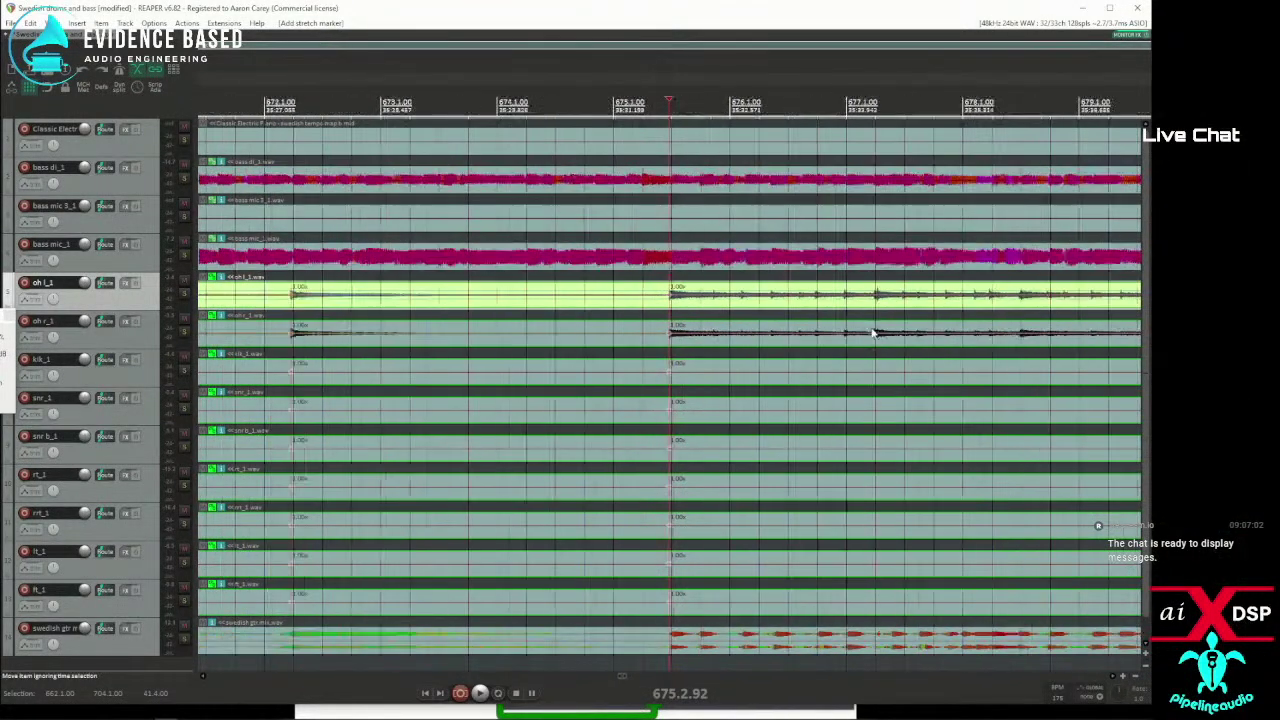
pyautogui.press('space')
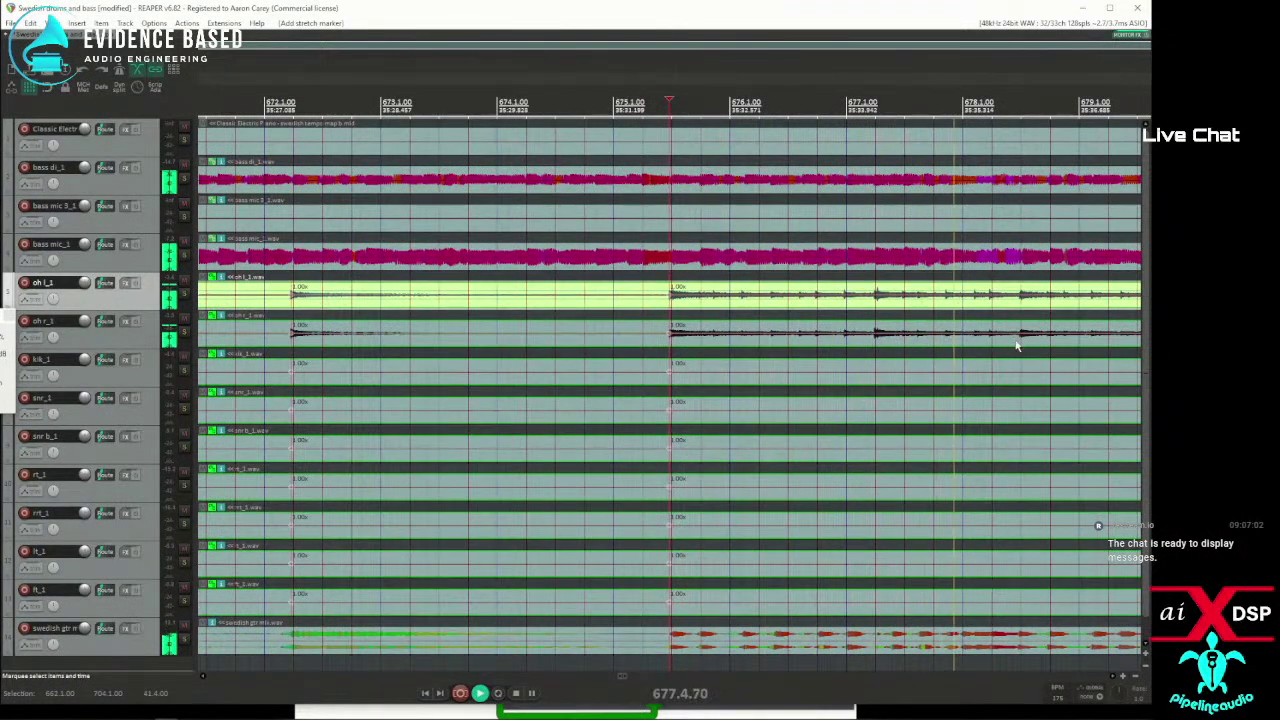
pyautogui.press('space')
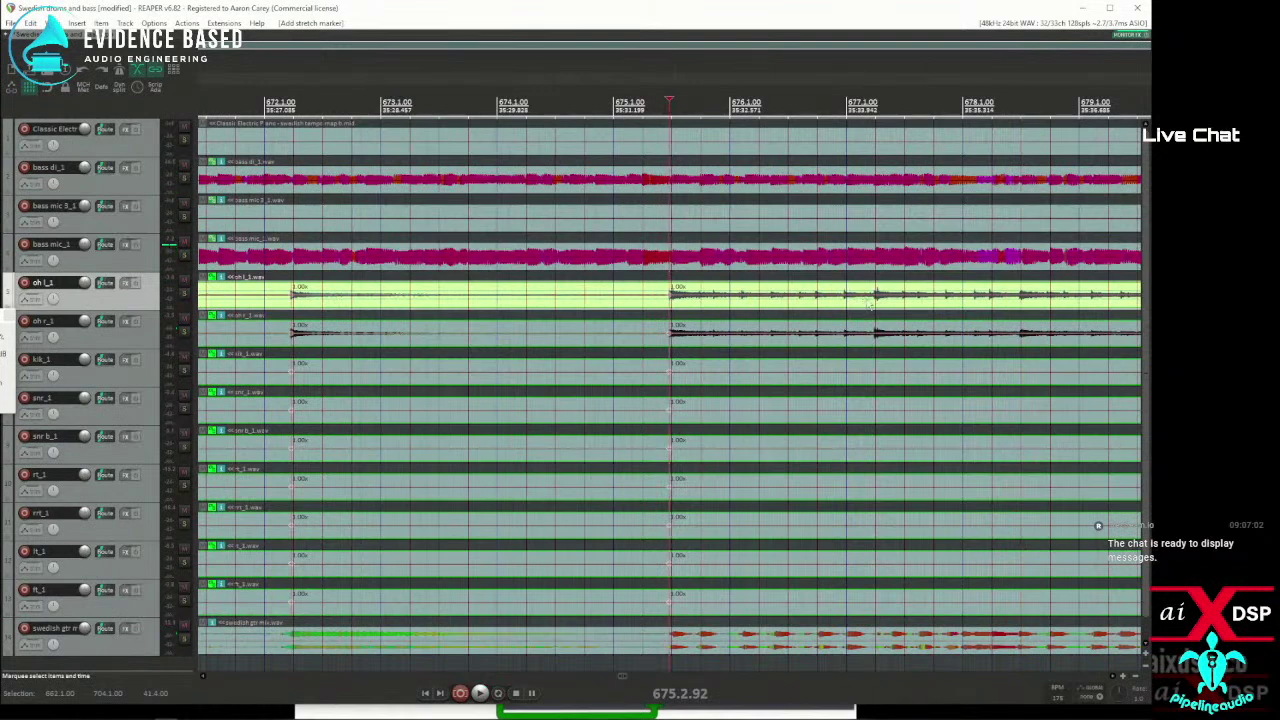
# Add a stretch marker at the loud overhead hit near 677.2.00 and play on from it.
pyautogui.click(871, 308)
pyautogui.scroll(3, 853, 309)
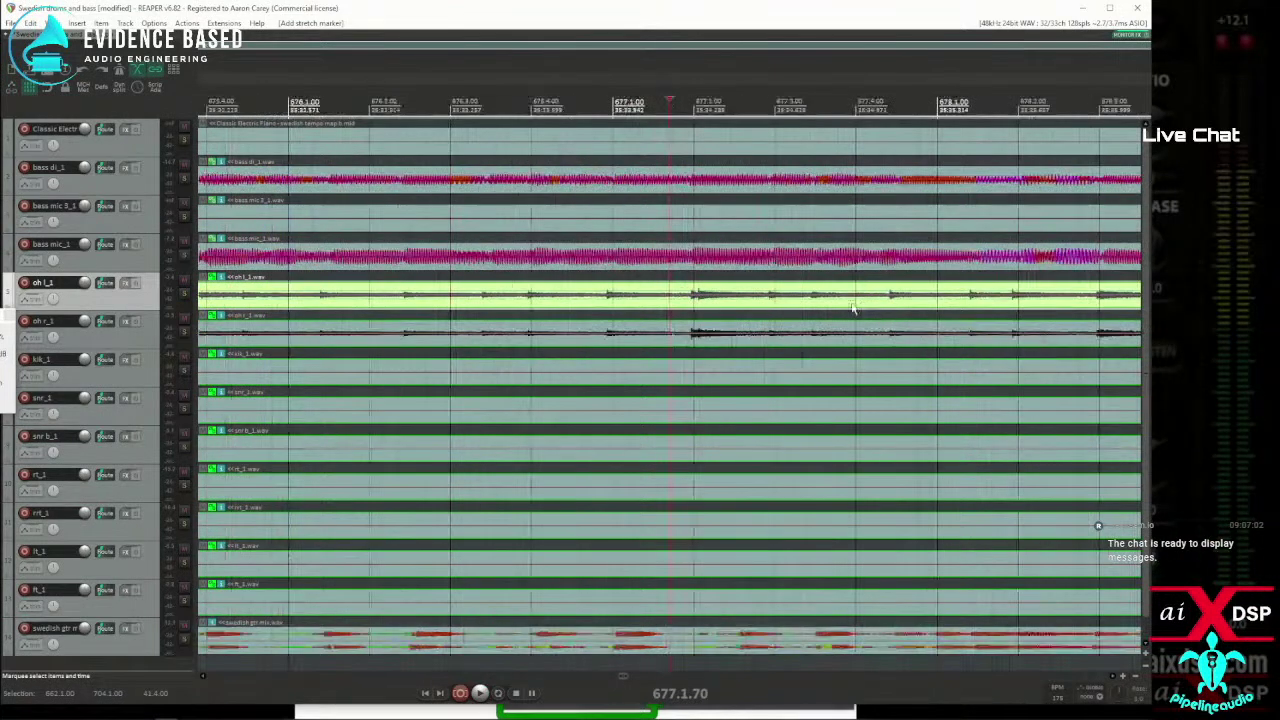
pyautogui.click(692, 298)
pyautogui.press('s')
pyautogui.scroll(-3, 871, 336)
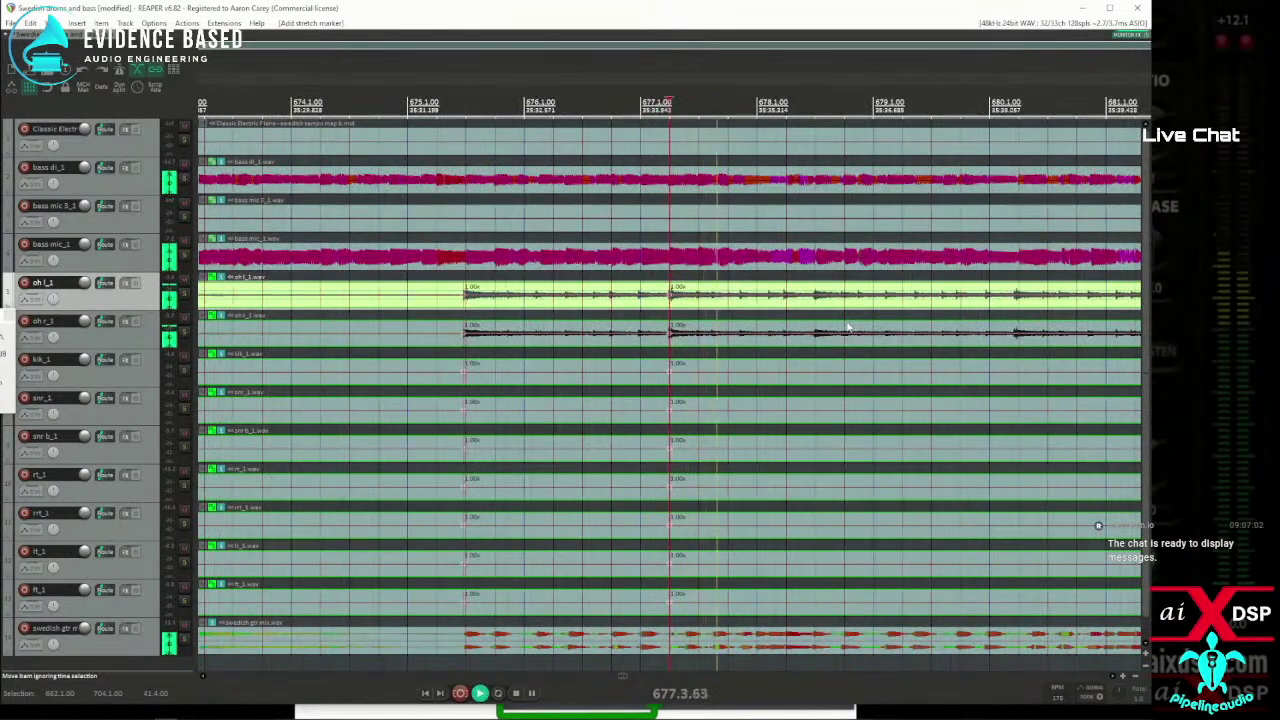
# Add a stretch marker across the grouped drum tracks at the overhead hit just before 678.3.00.
pyautogui.press('space')
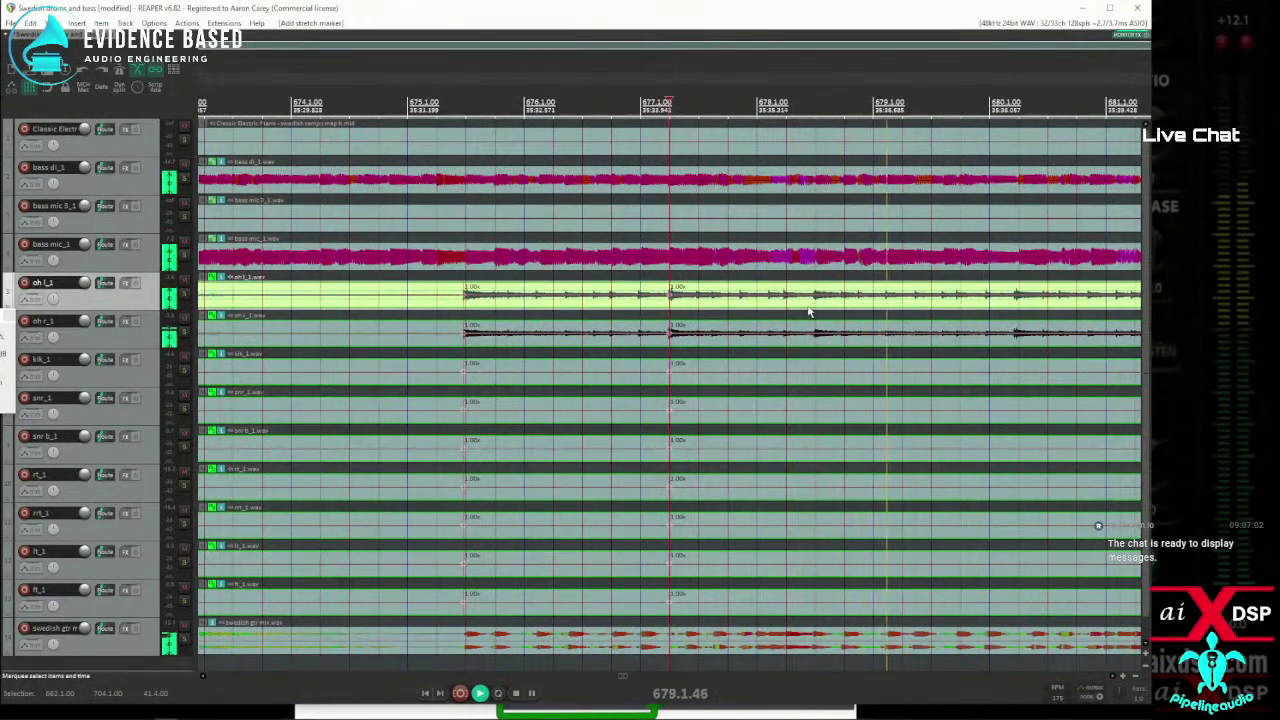
pyautogui.click(815, 311)
pyautogui.scroll(6, 827, 313)
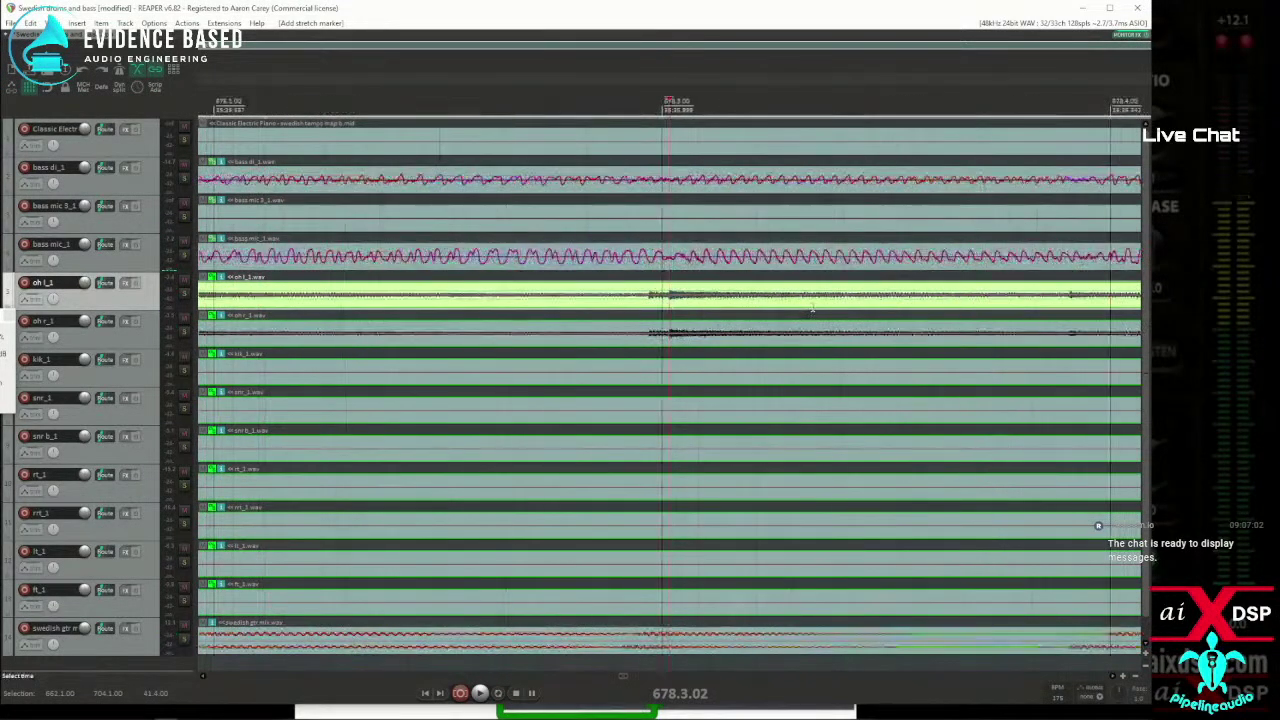
pyautogui.click(630, 305)
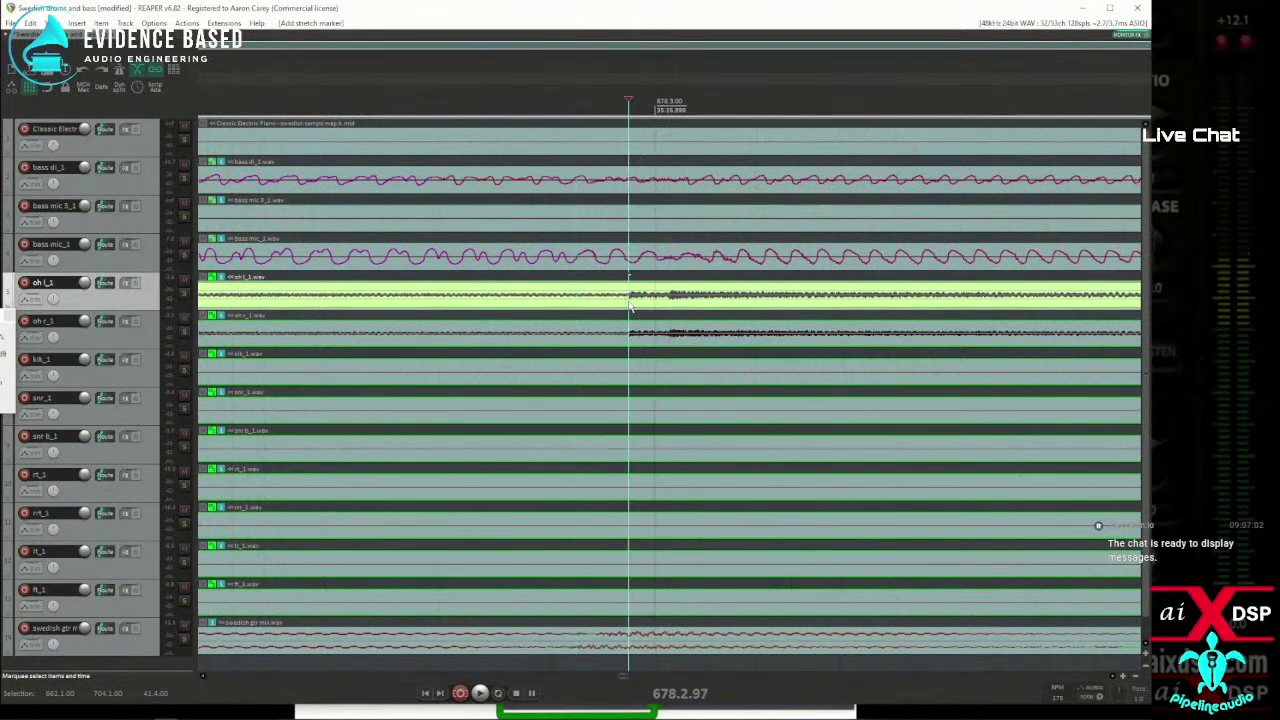
pyautogui.scroll(-4, 620, 308)
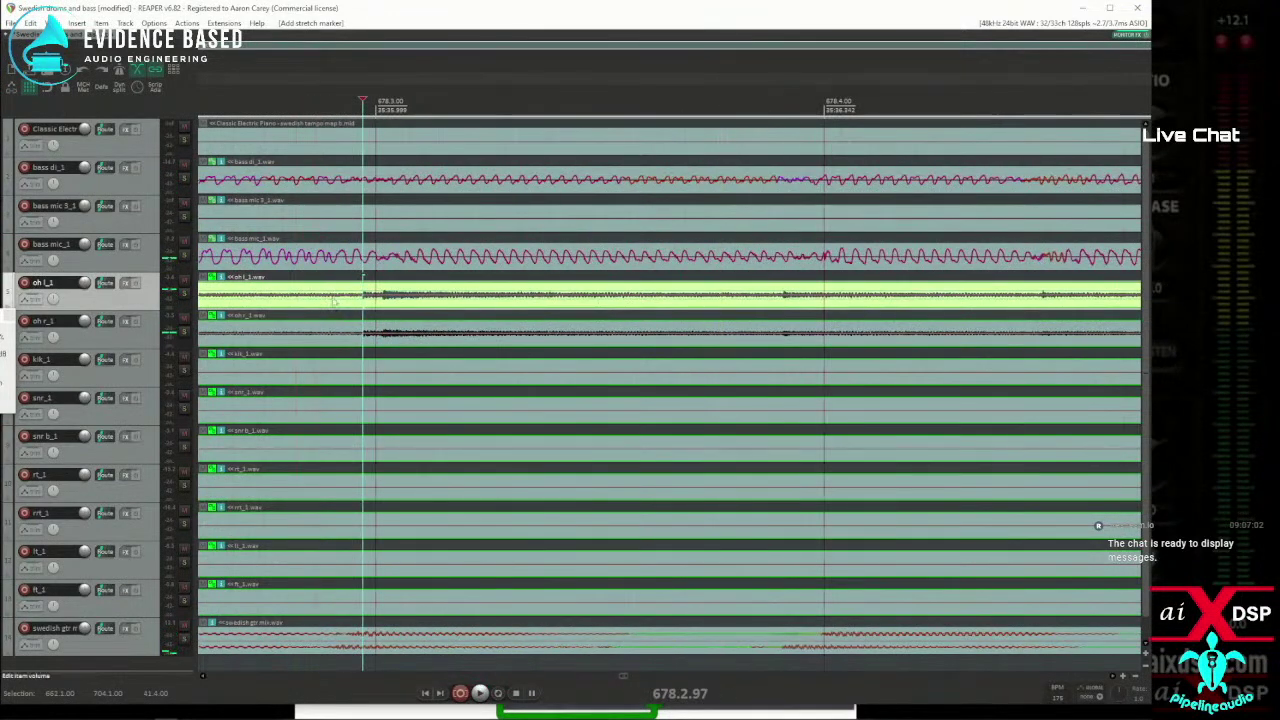
pyautogui.moveTo(367, 305); pyautogui.dragTo(390, 313)
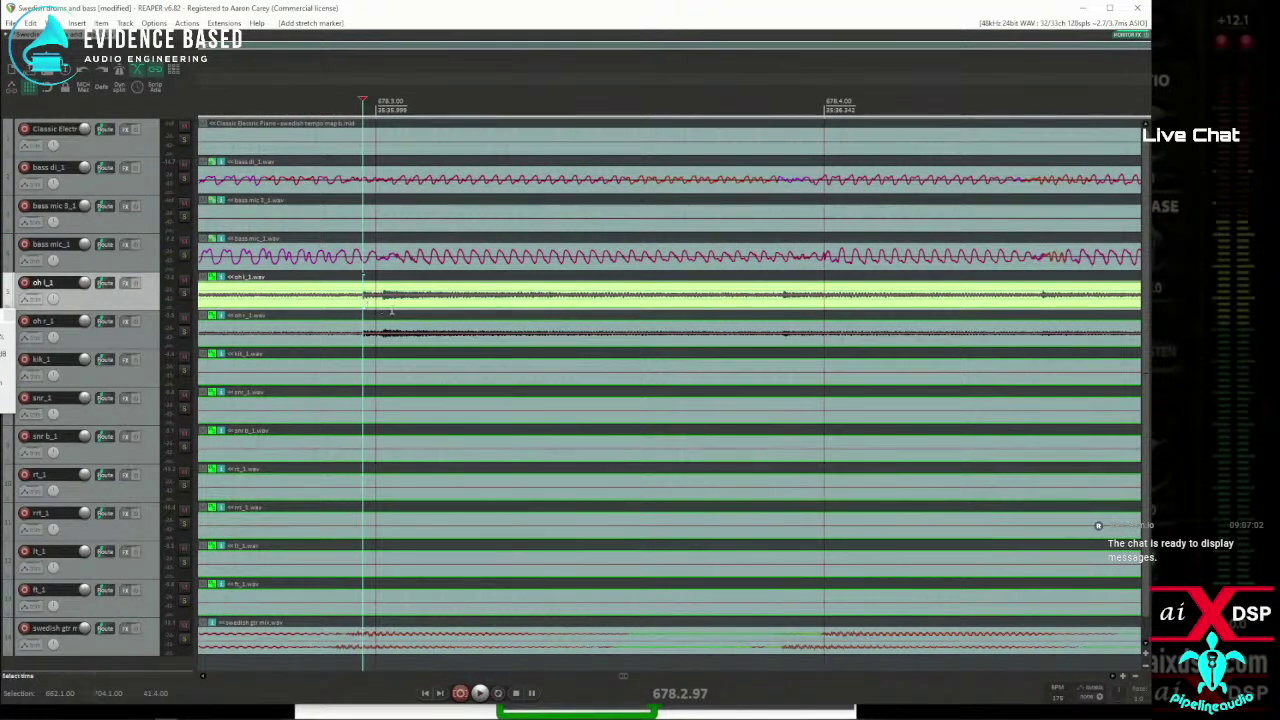
pyautogui.scroll(-6, 588, 334)
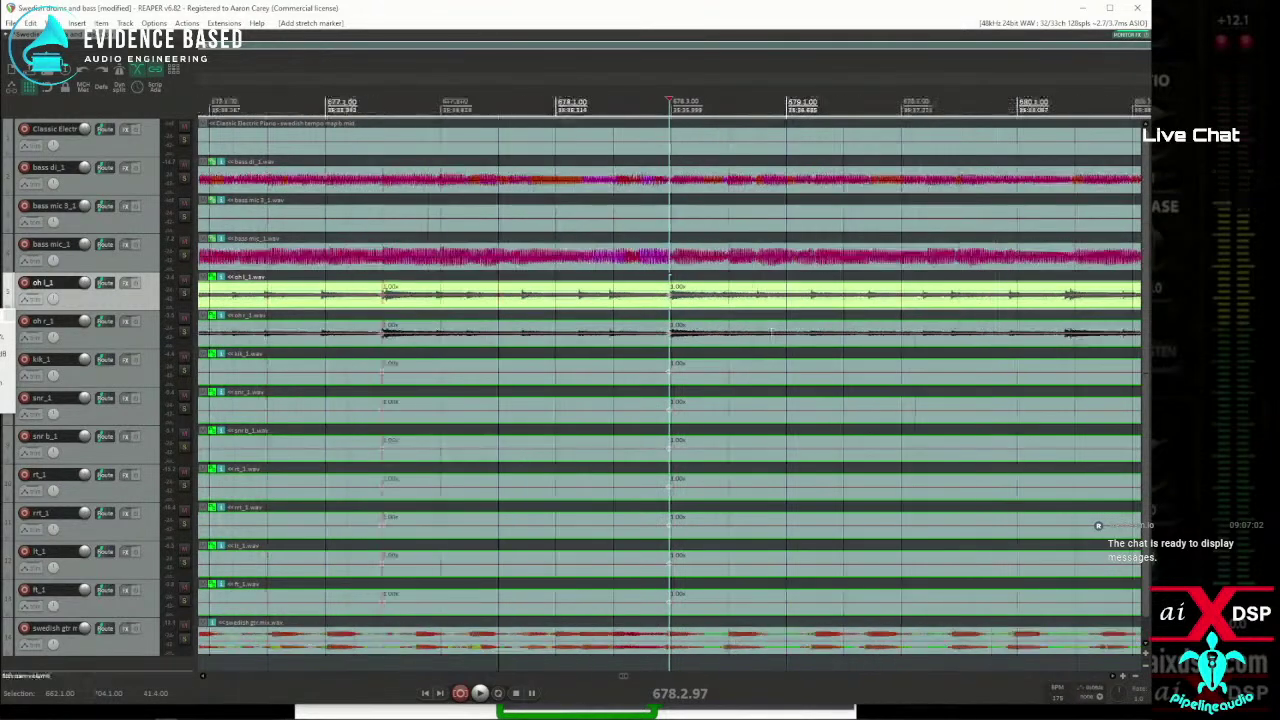
# Add stretch markers across the grouped drum tracks at the overhead hits at 684.2.77 and 685.4.88.
pyautogui.scroll(-3, 848, 344)
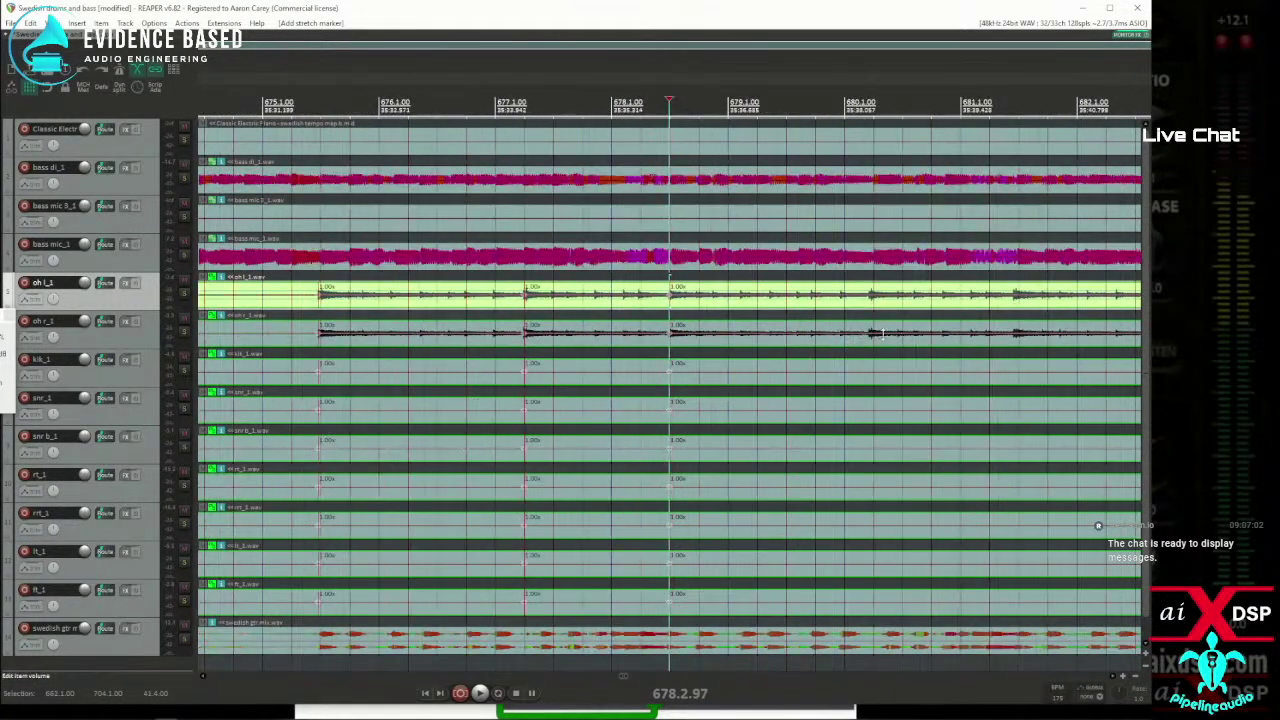
pyautogui.scroll(-3, 905, 333)
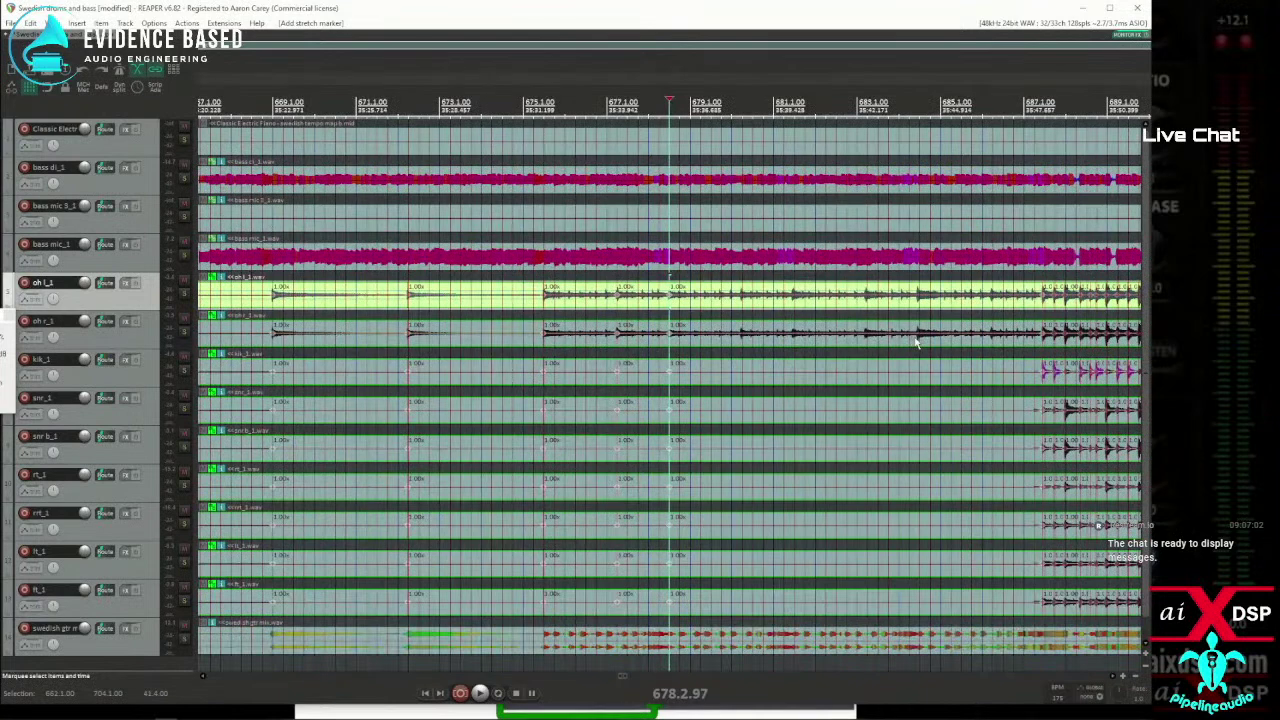
pyautogui.click(909, 340)
pyautogui.scroll(6, 895, 346)
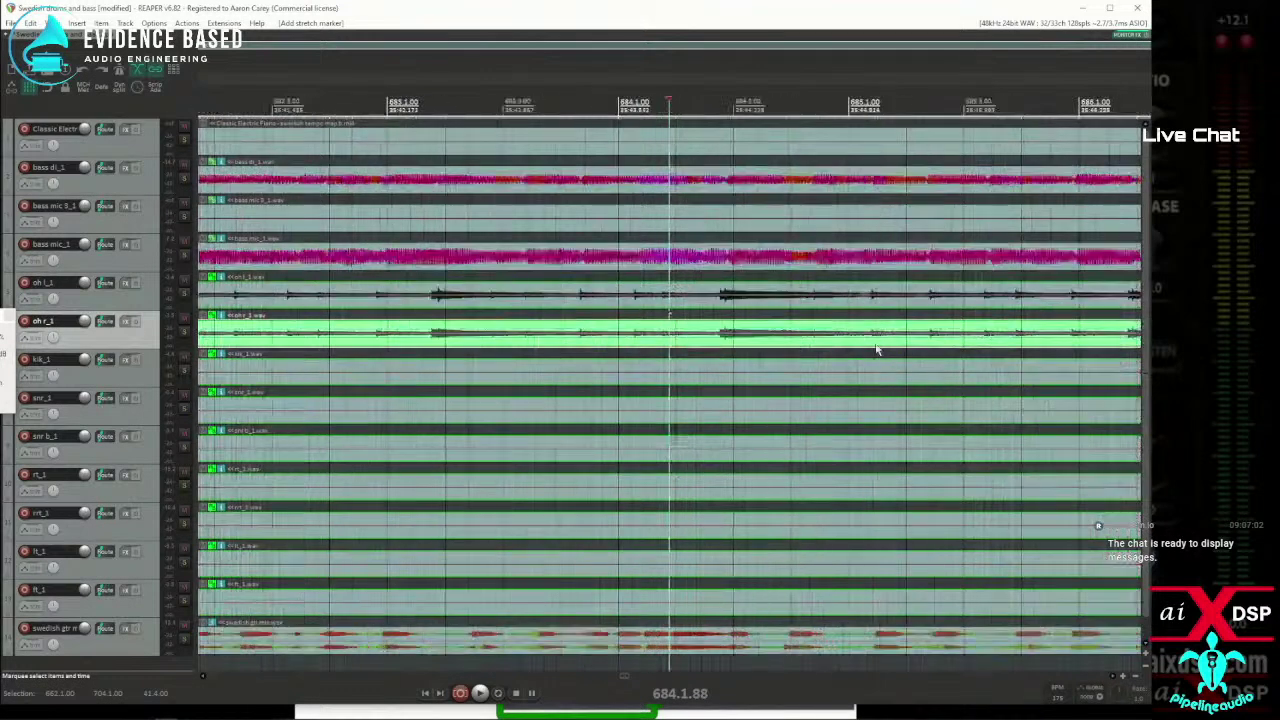
pyautogui.click(737, 305)
pyautogui.scroll(-3, 739, 320)
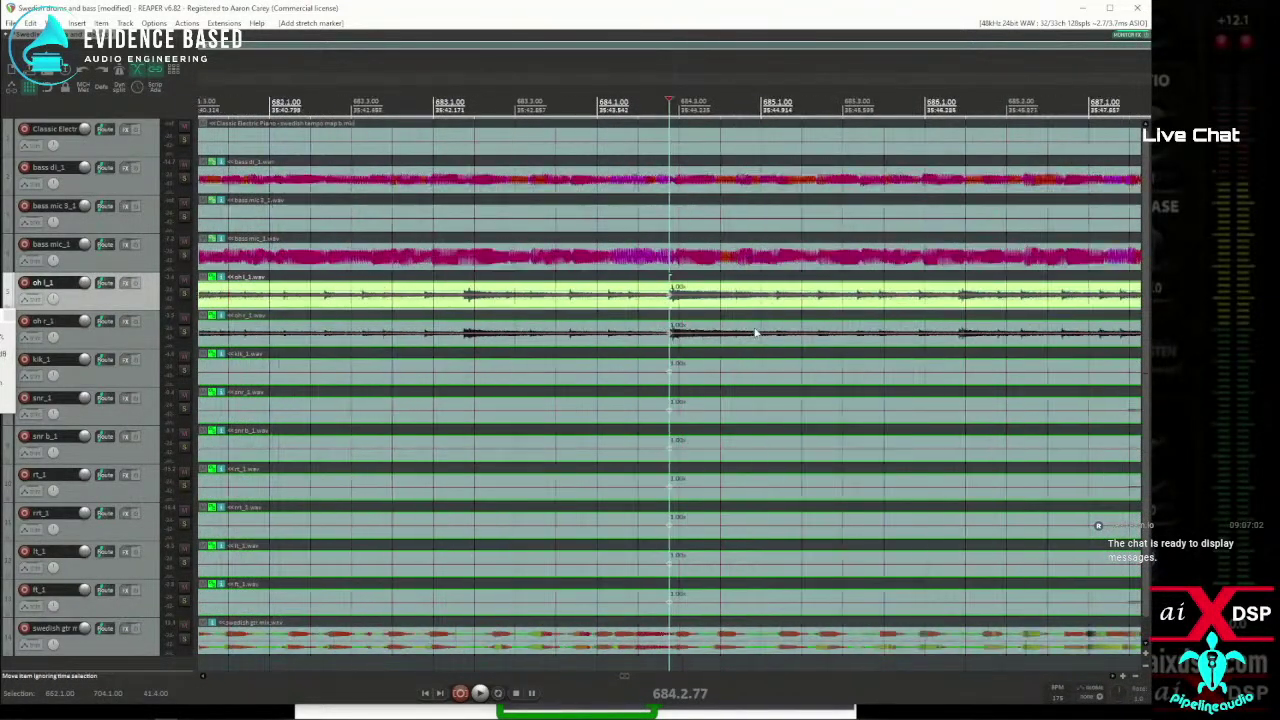
pyautogui.click(845, 309)
pyautogui.hotkey('shift', 'w')
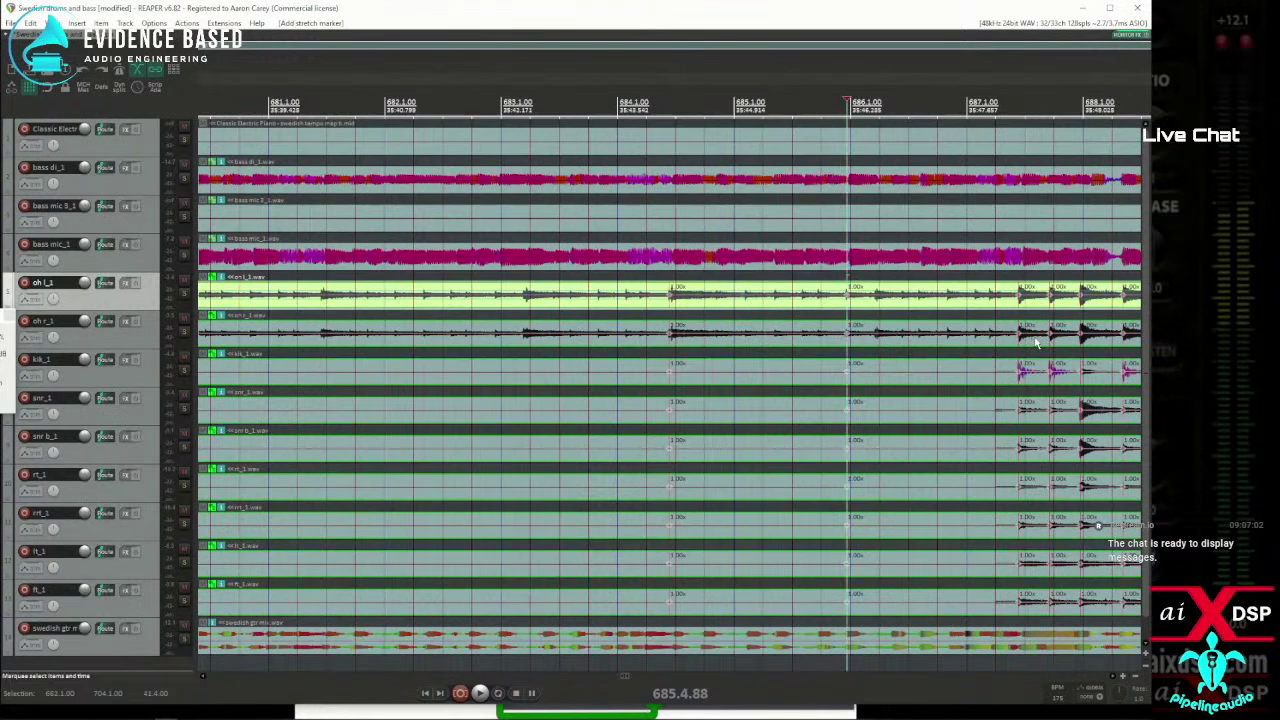
# Snap the drum stretch markers from about 675.1.78 to 687.3.33 to the grid and listen to the passage.
pyautogui.moveTo(1033, 330); pyautogui.dragTo(371, 350)
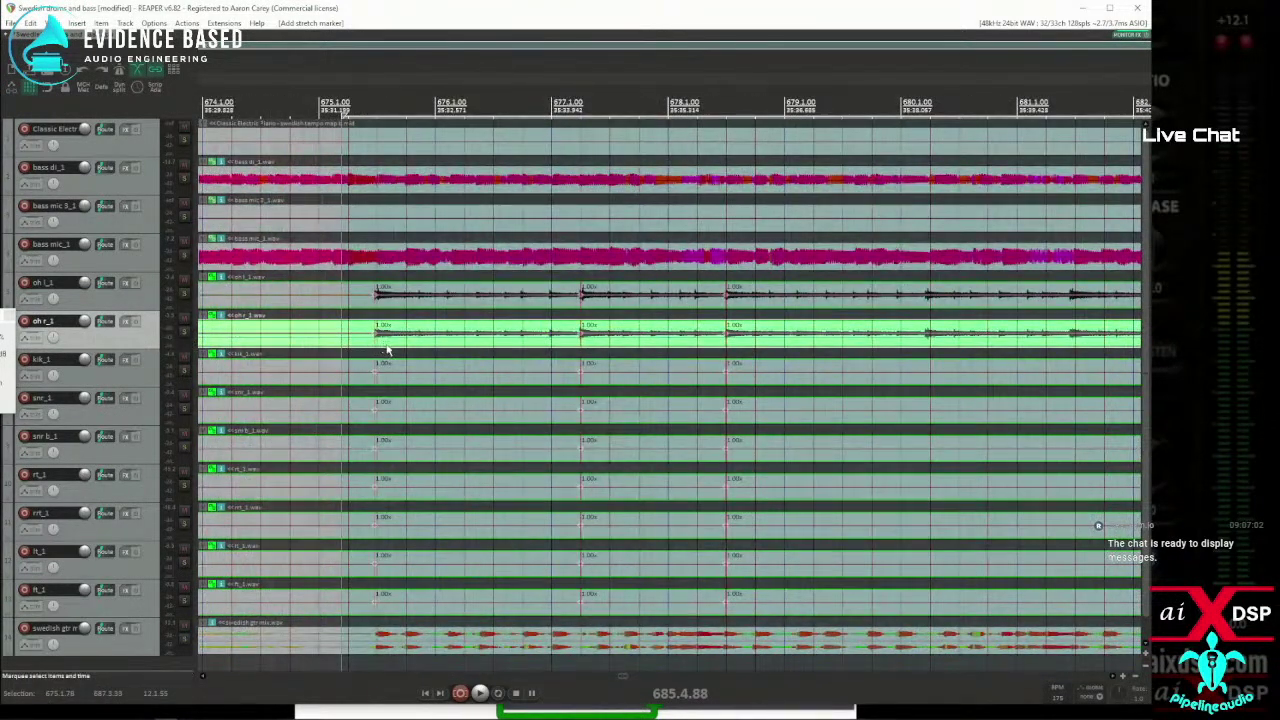
pyautogui.press('q')
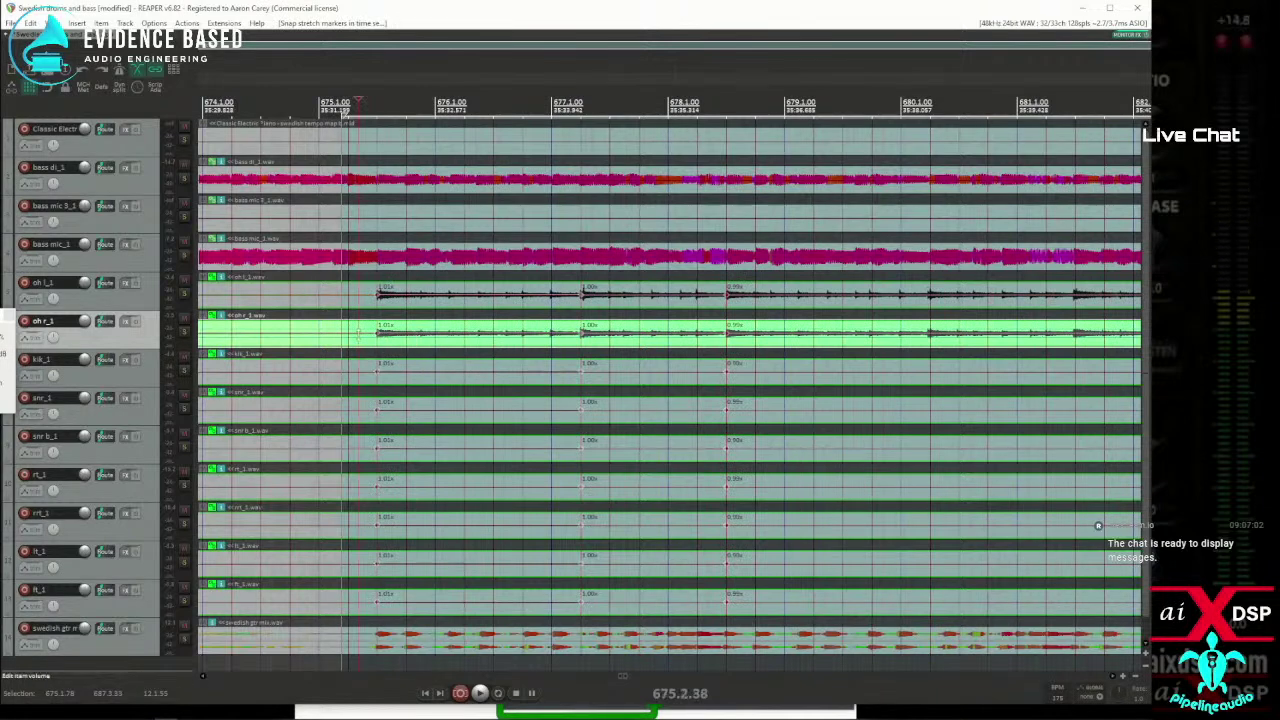
pyautogui.press('space')
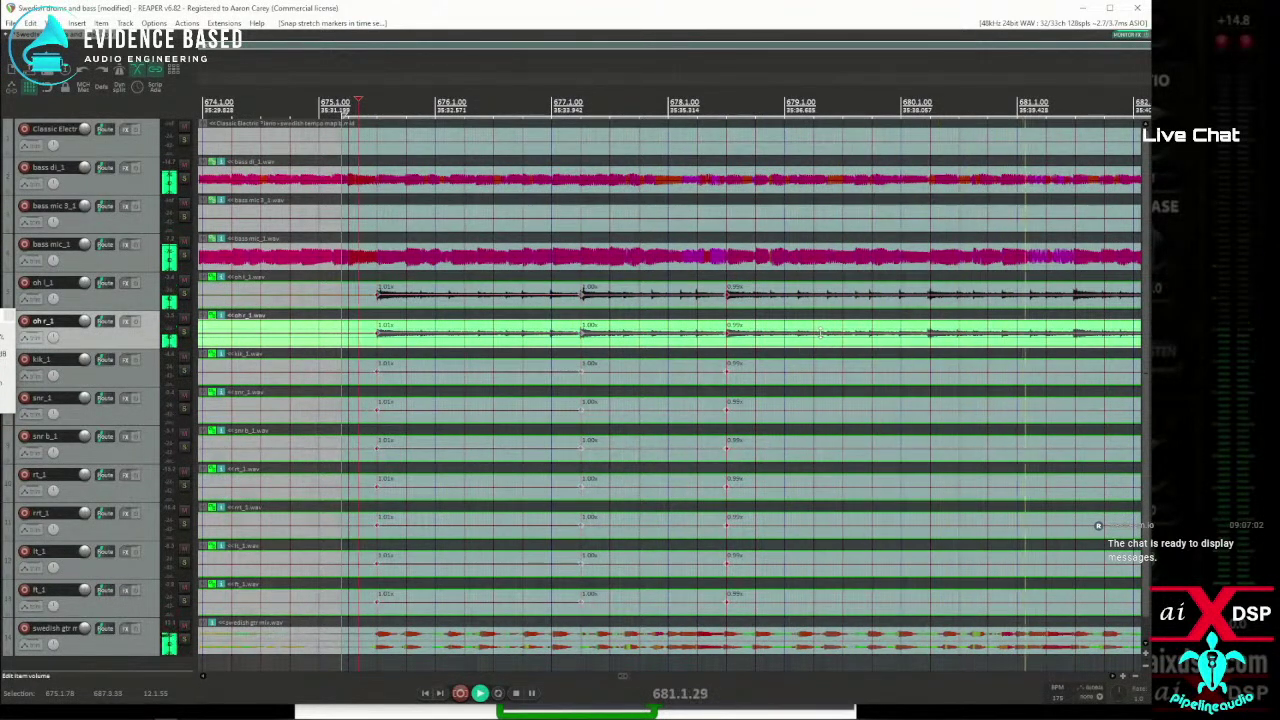
pyautogui.scroll(-3, 820, 333)
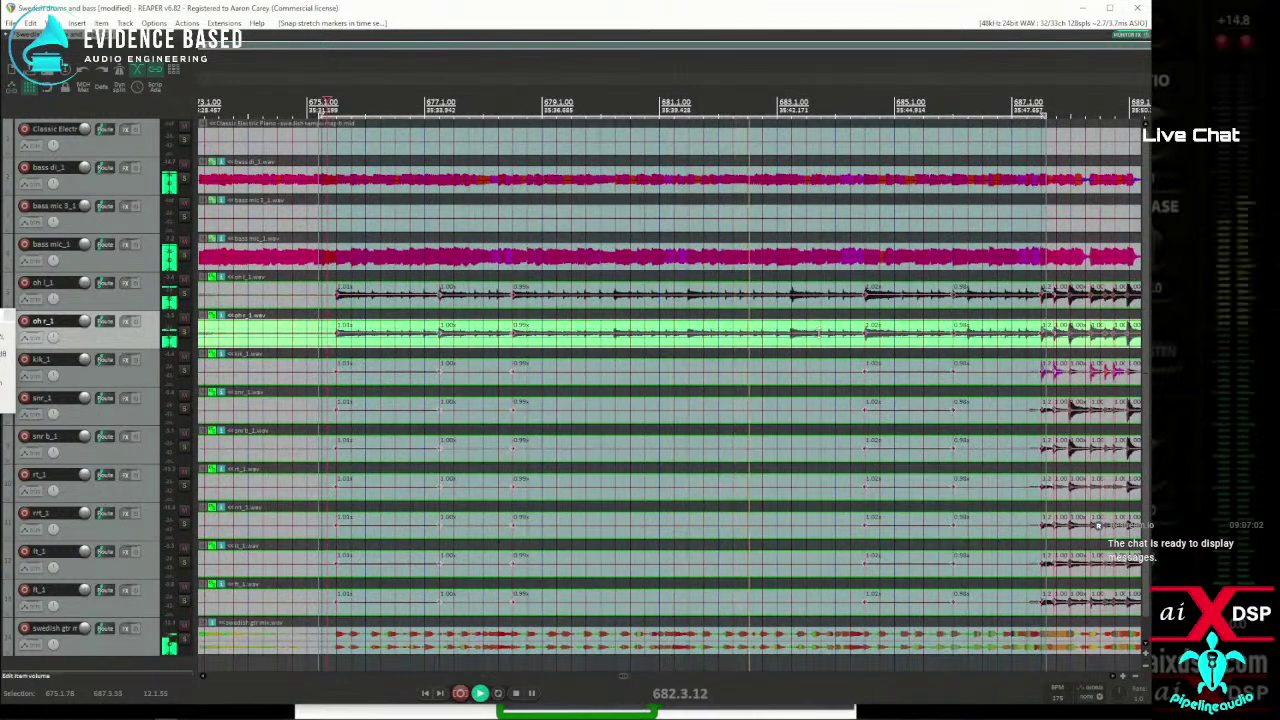
pyautogui.press('space')
pyautogui.press('space')
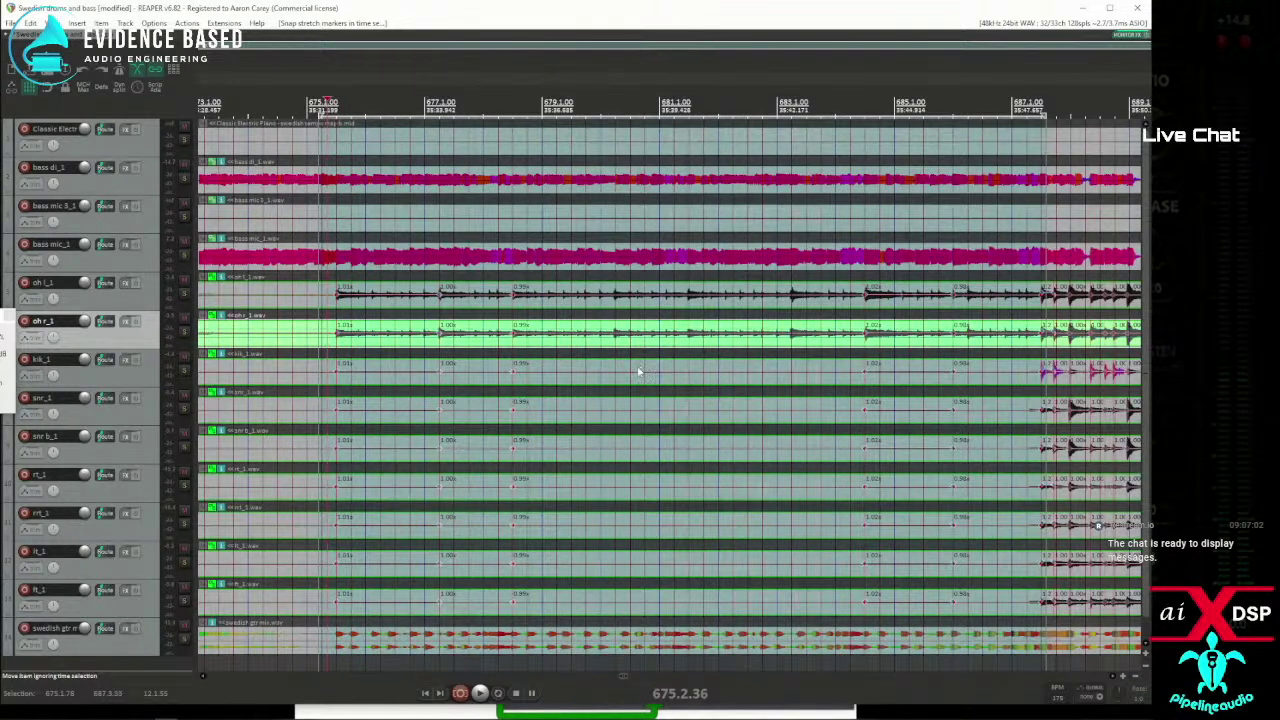
# Undo the marker snapping and every stretch marker added by hand at the overhead hits, back to the dynamic split.
pyautogui.click(1024, 347)
pyautogui.scroll(4, 681, 349)
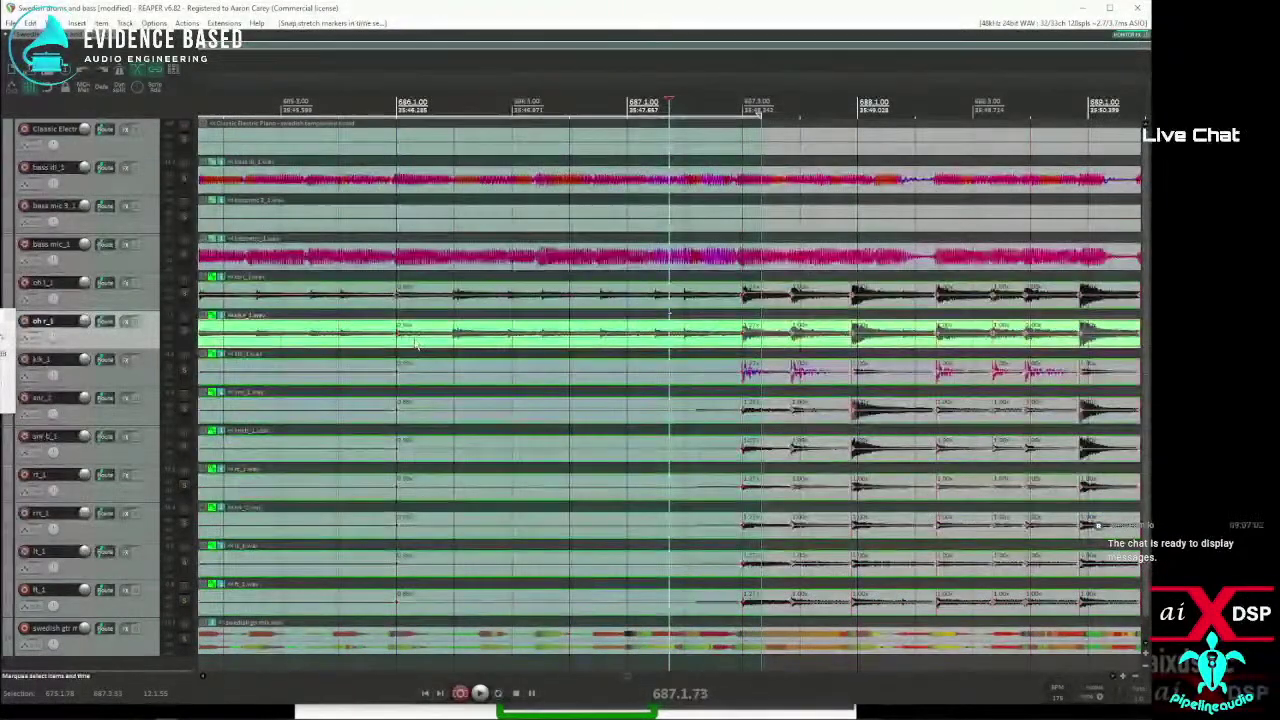
pyautogui.moveTo(416, 344); pyautogui.dragTo(372, 345)
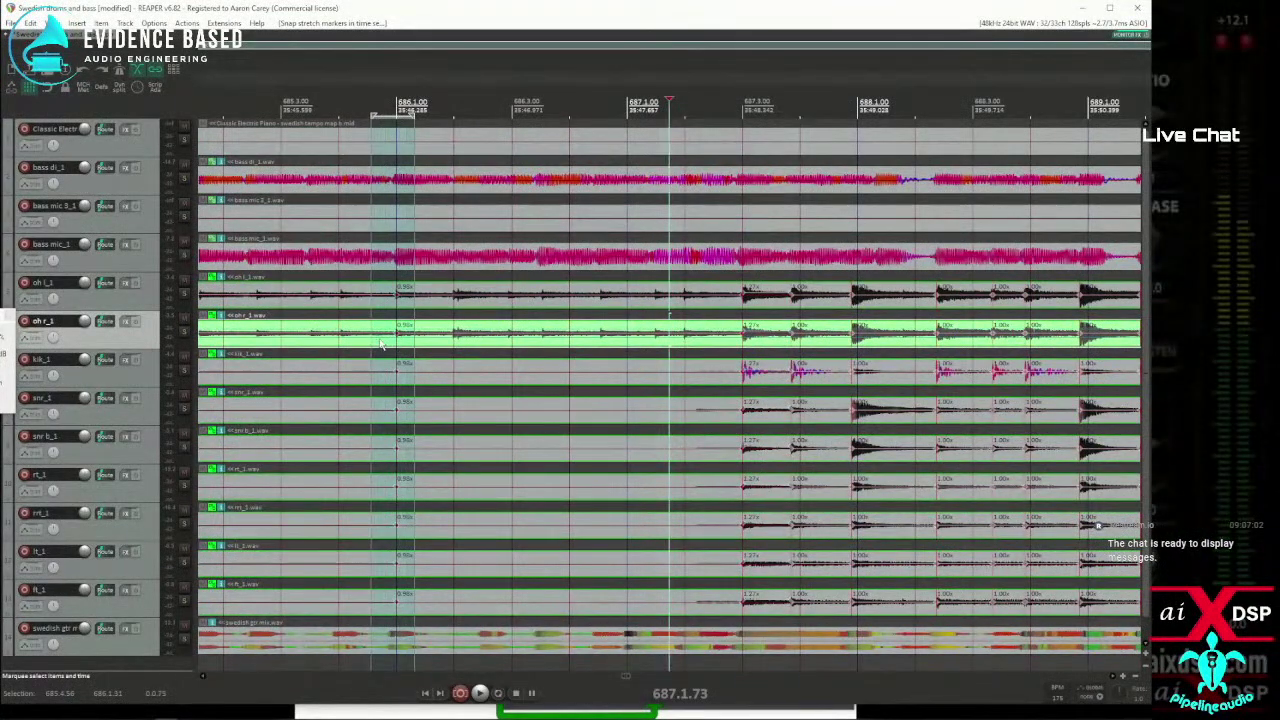
pyautogui.hotkey('ctrl', 'z')
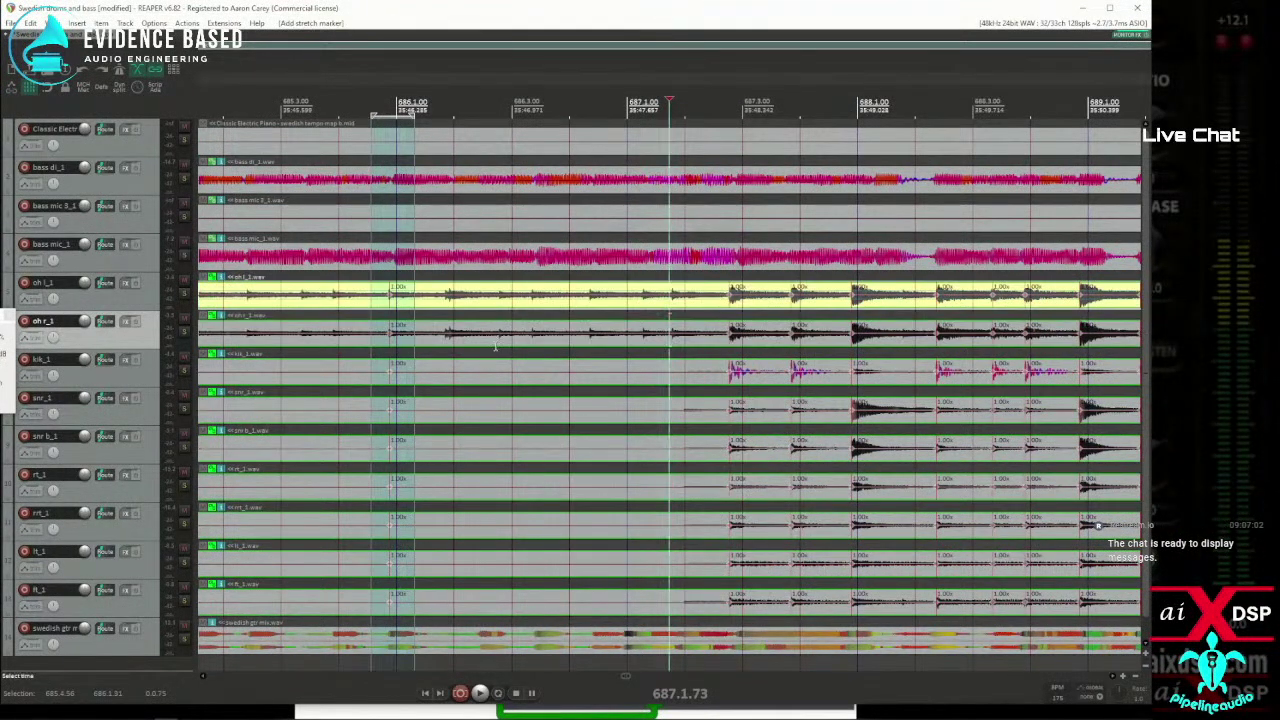
pyautogui.scroll(-3, 500, 352)
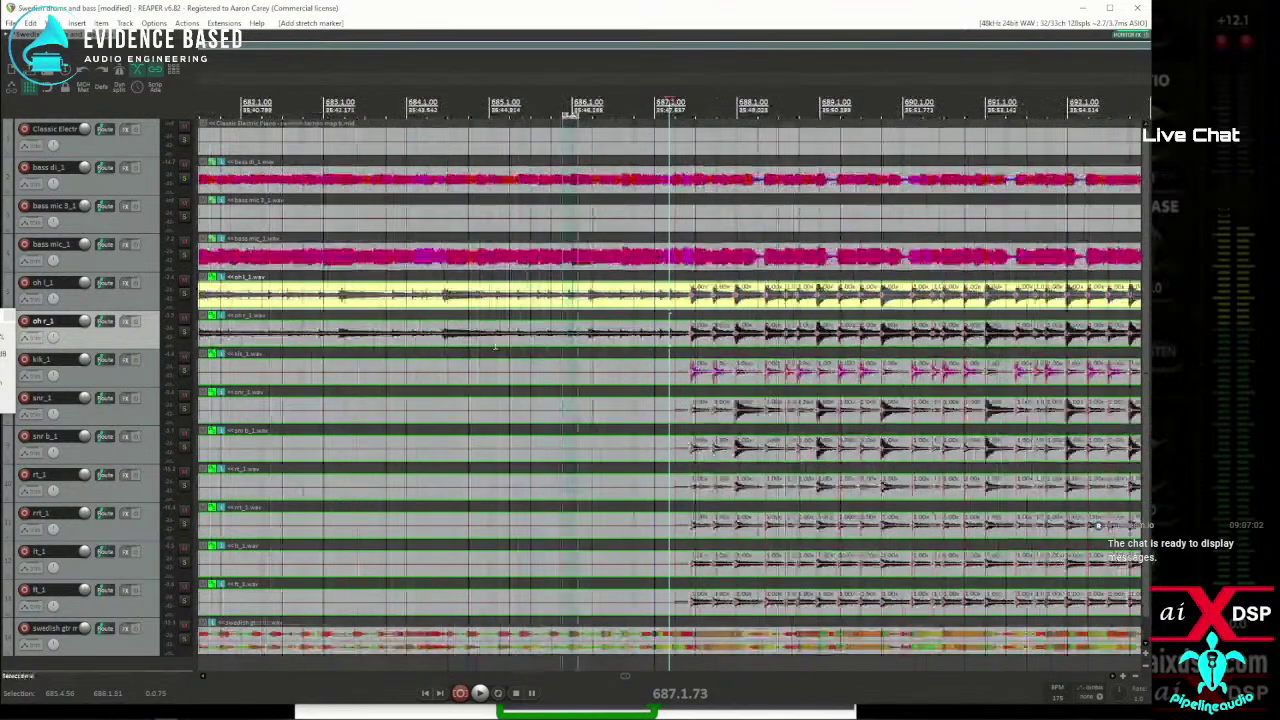
pyautogui.scroll(-2, 496, 347)
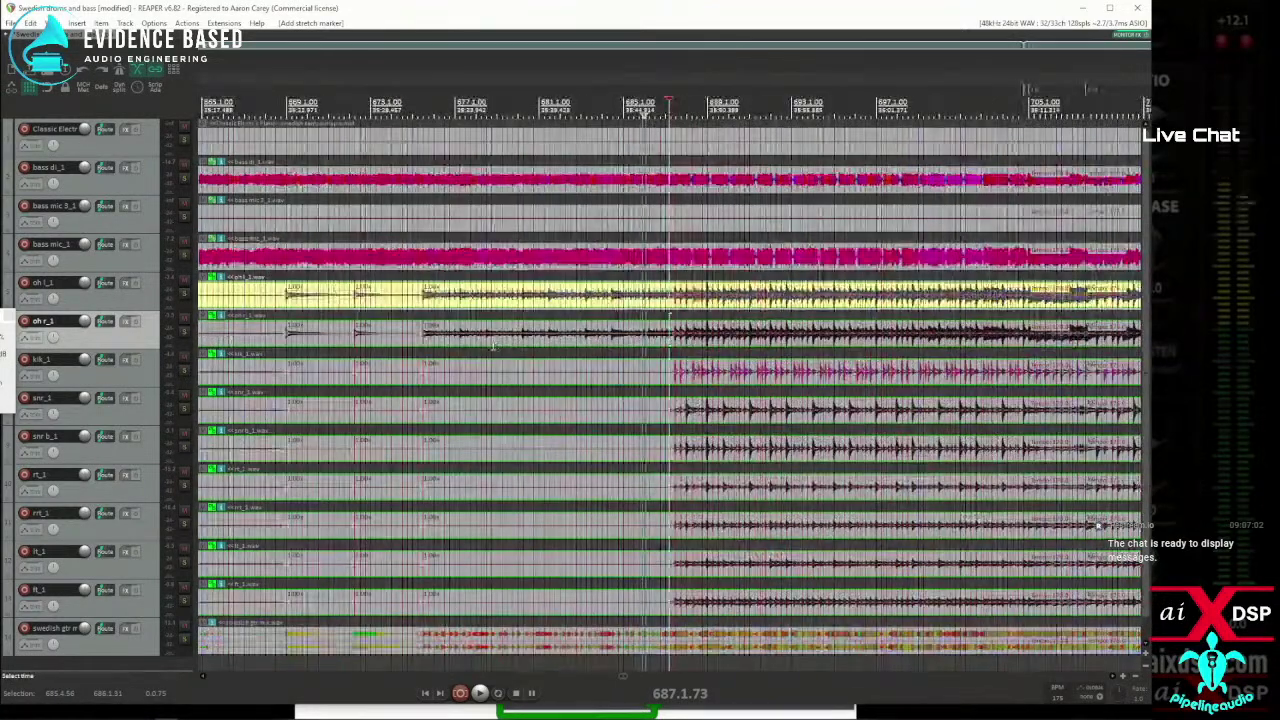
pyautogui.click(496, 370)
pyautogui.keyDown('ctrl'); pyautogui.click(400, 445); pyautogui.keyUp('ctrl')
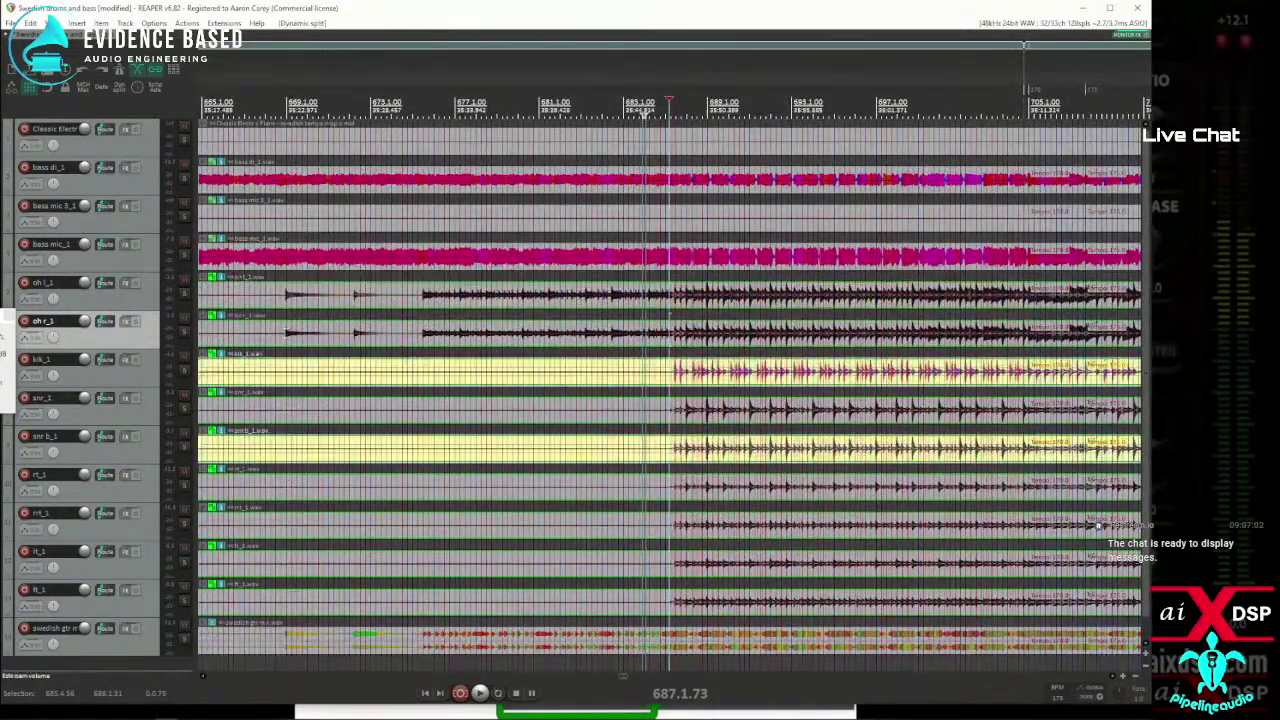
# Make the oh l_1 track much taller to examine the first overhead hit near 669.1.00.
pyautogui.click(276, 300)
pyautogui.scroll(6, 884, 307)
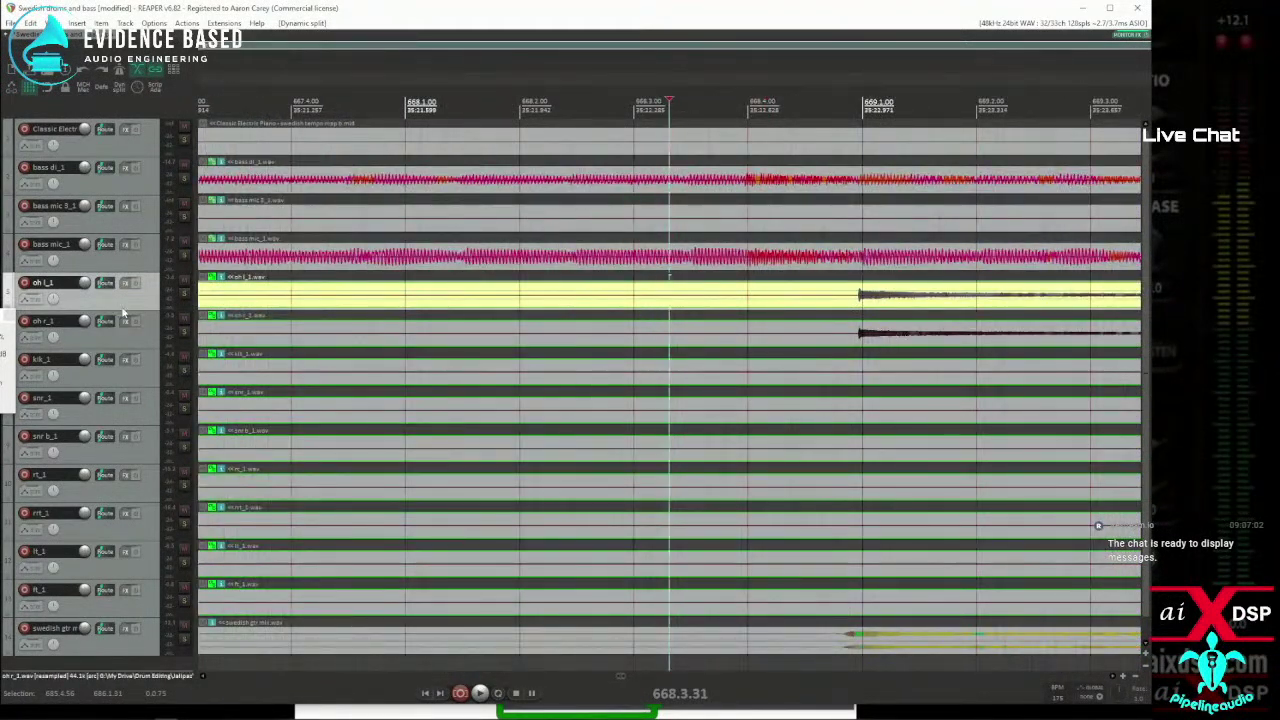
pyautogui.moveTo(122, 312); pyautogui.dragTo(110, 443)
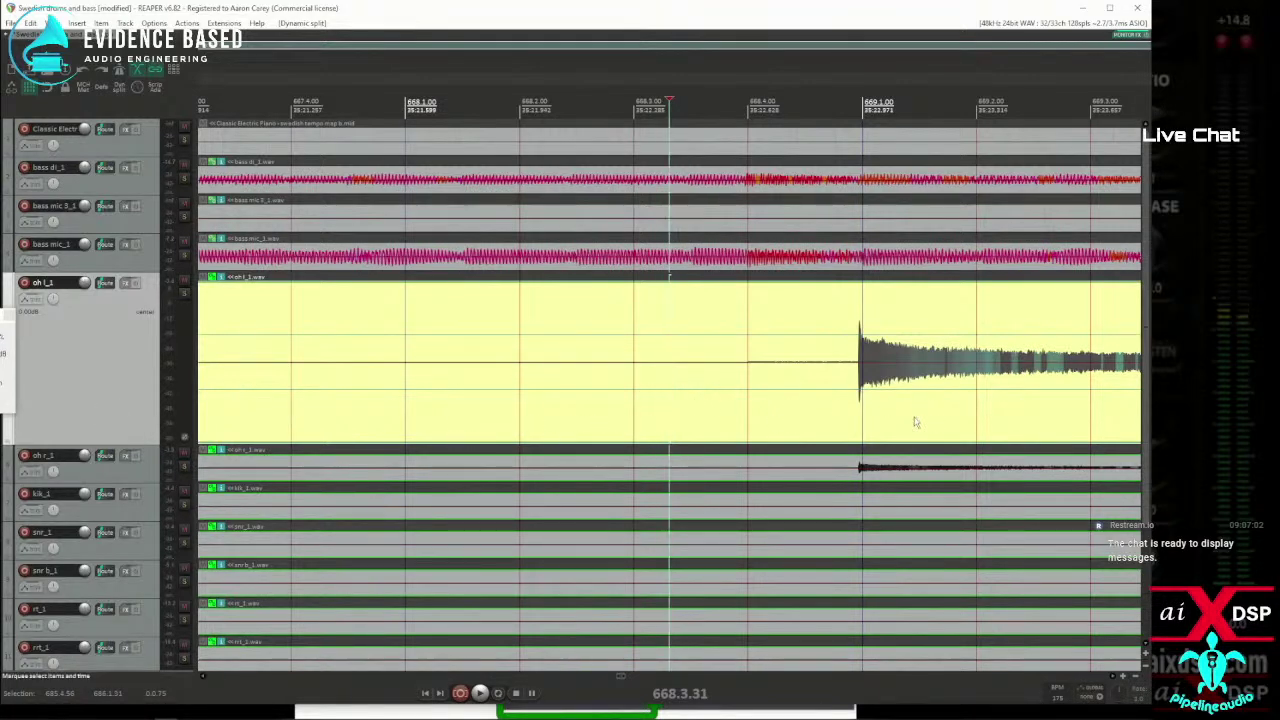
# Add stretch markers across the grouped drum tracks at the first two overhead transients, at 668.4.97 and 672.1.92.
pyautogui.press('Tab')
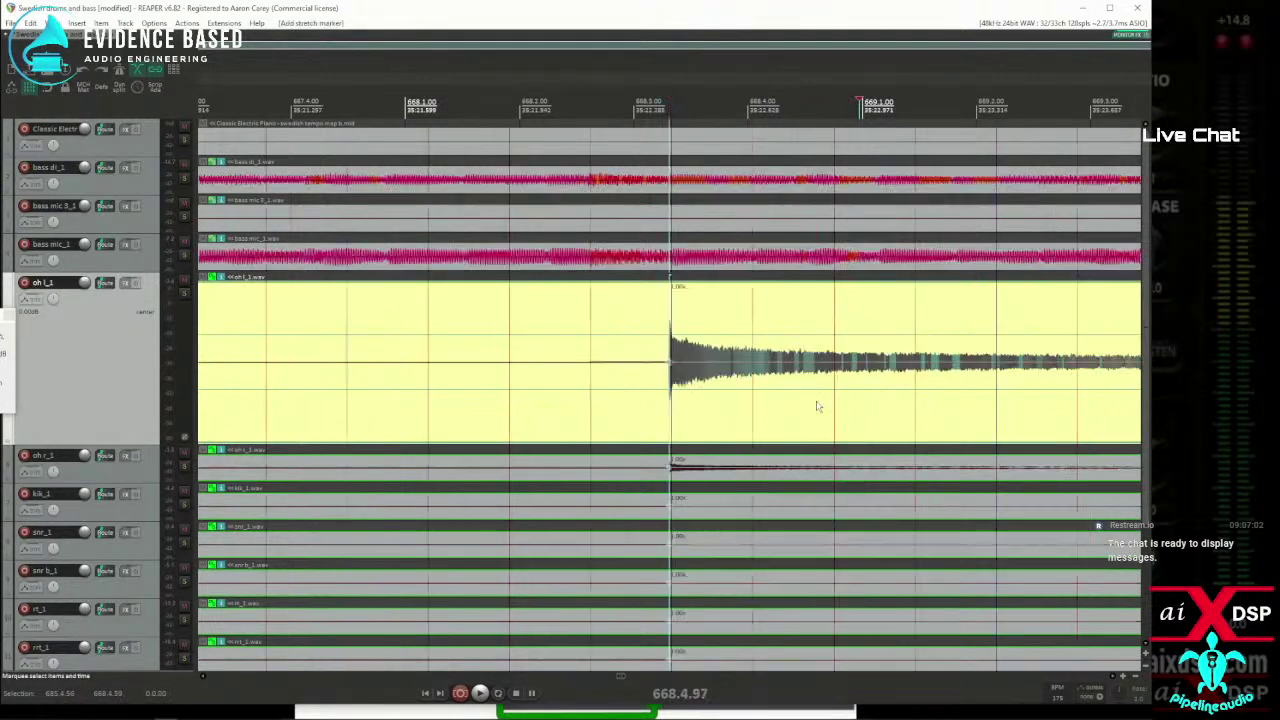
pyautogui.press('w')
pyautogui.scroll(-3, 818, 403)
pyautogui.press('Tab')
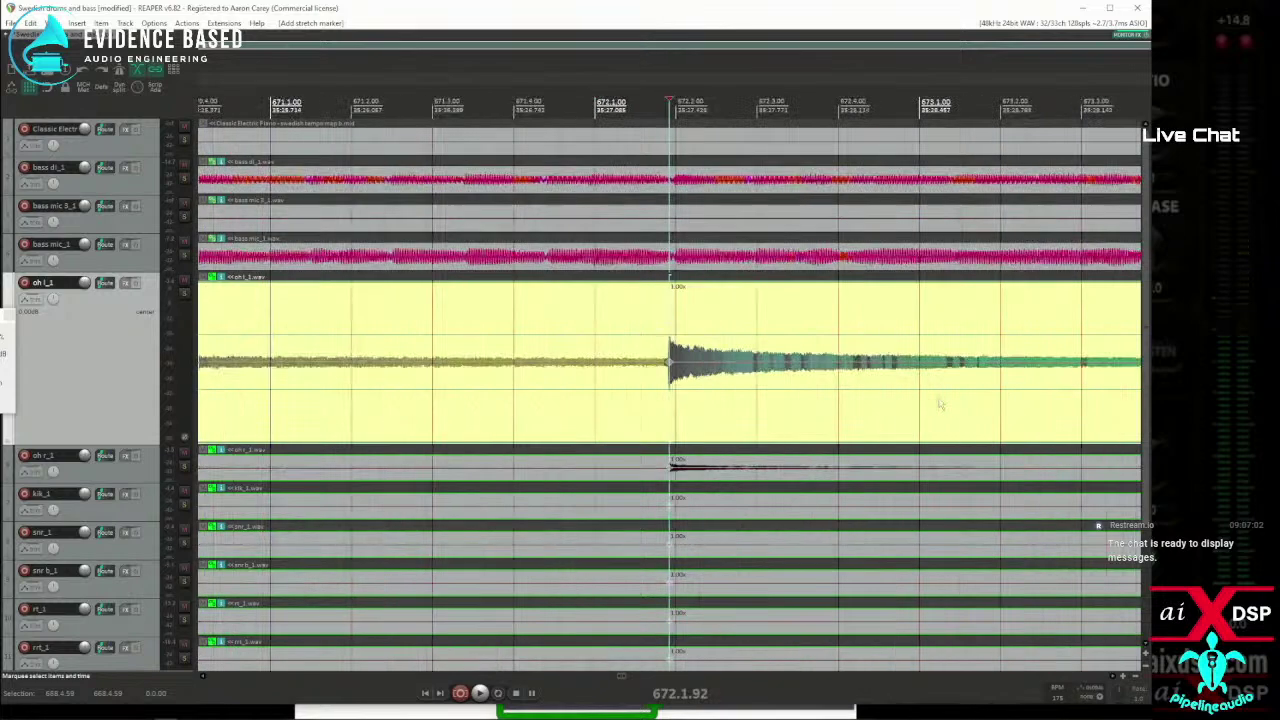
# Listen from about 675.2.00 and add a stretch marker at the third overhead hit, at 675.2.92.
pyautogui.scroll(-2, 1028, 398)
pyautogui.scroll(3, 768, 422)
pyautogui.press('space')
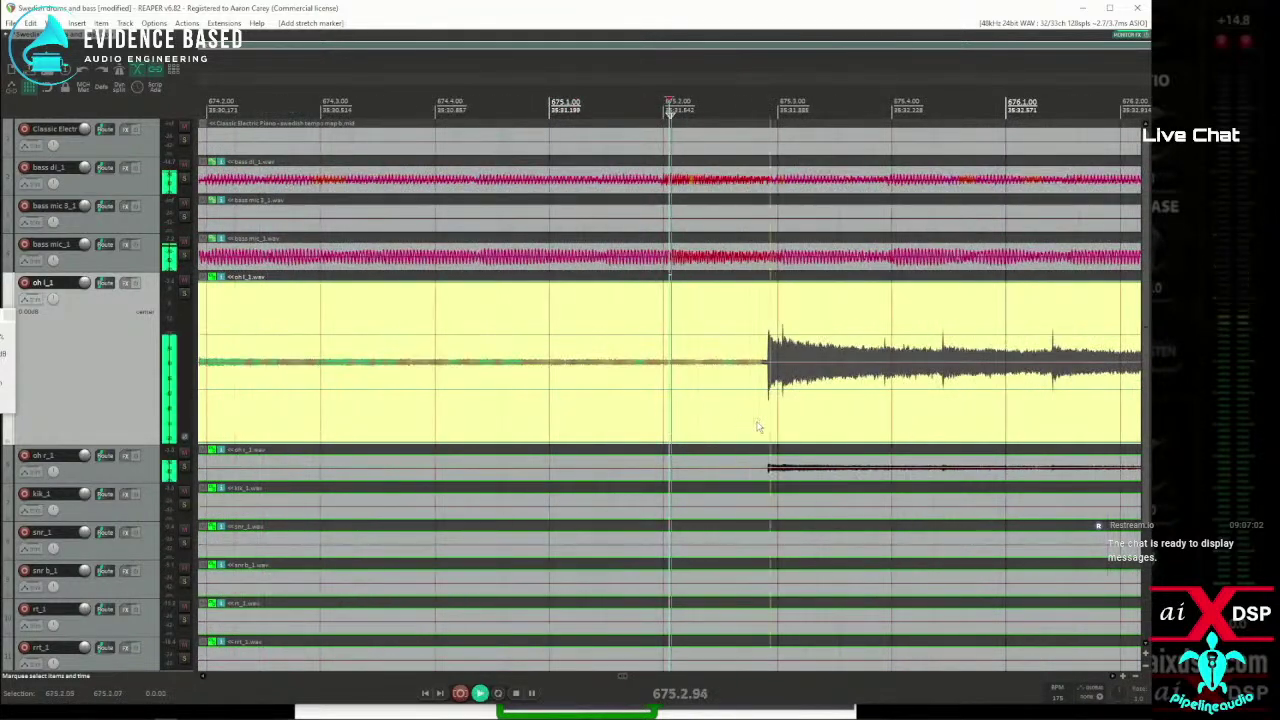
pyautogui.press('space')
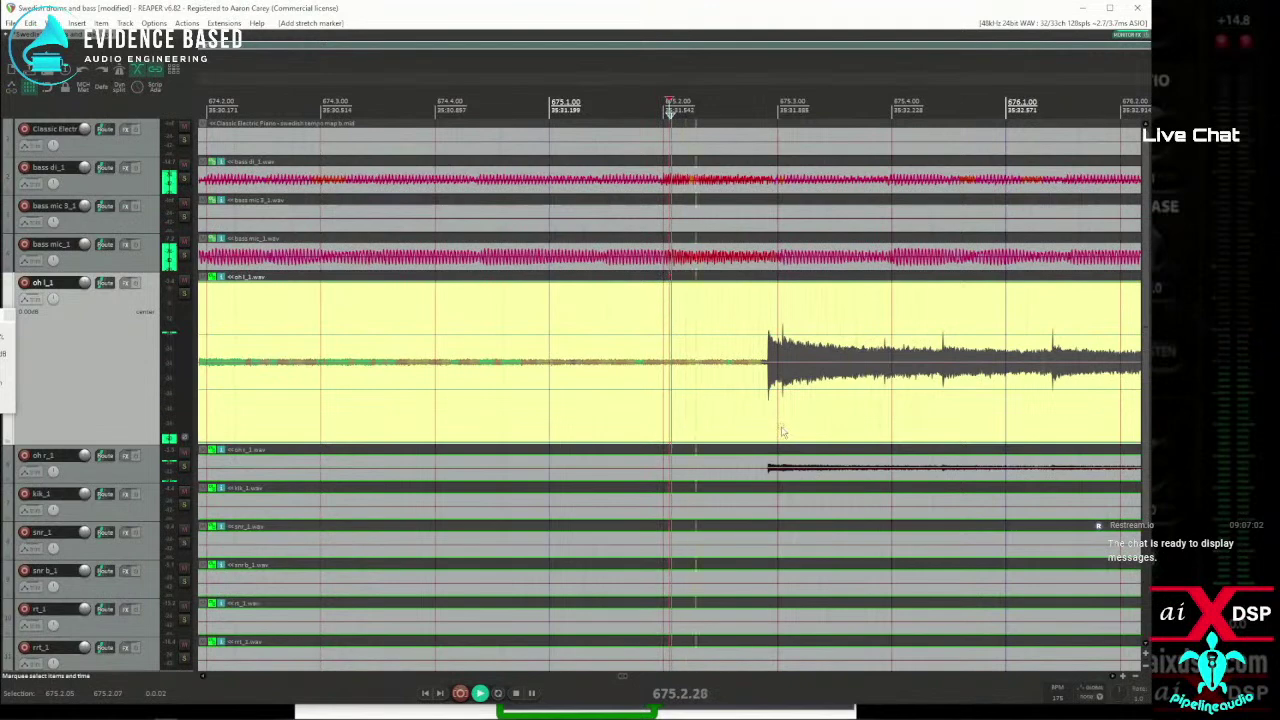
pyautogui.click(778, 432)
pyautogui.scroll(4, 778, 432)
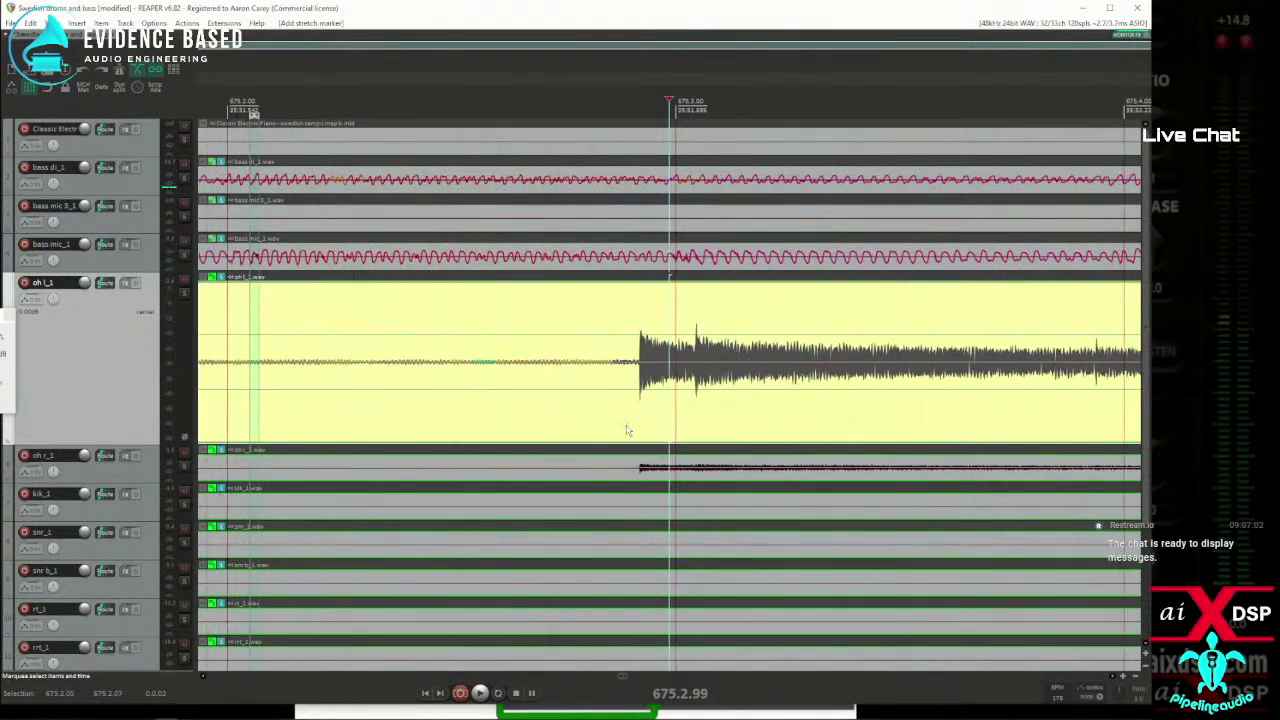
pyautogui.scroll(-4, 627, 430)
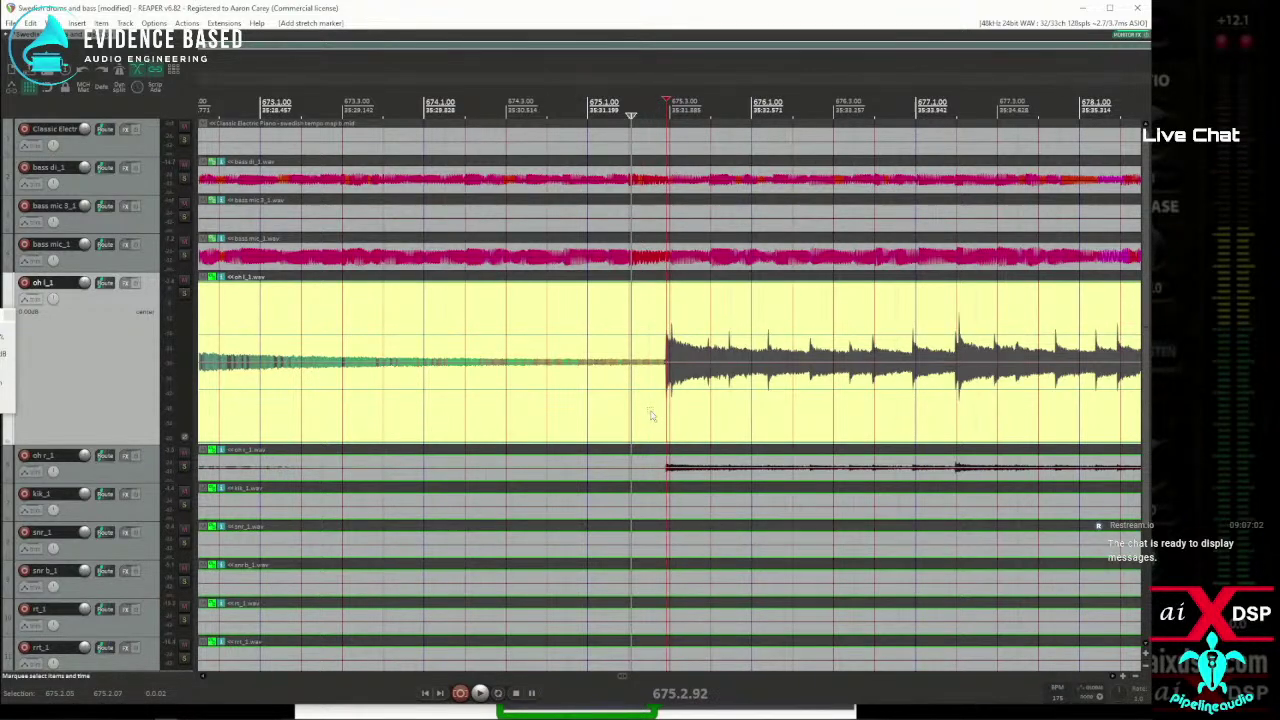
pyautogui.hotkey('shift', 'w')
# Listen from about 675.2 across the hits that follow the third overhead stretch marker.
pyautogui.click(938, 405)
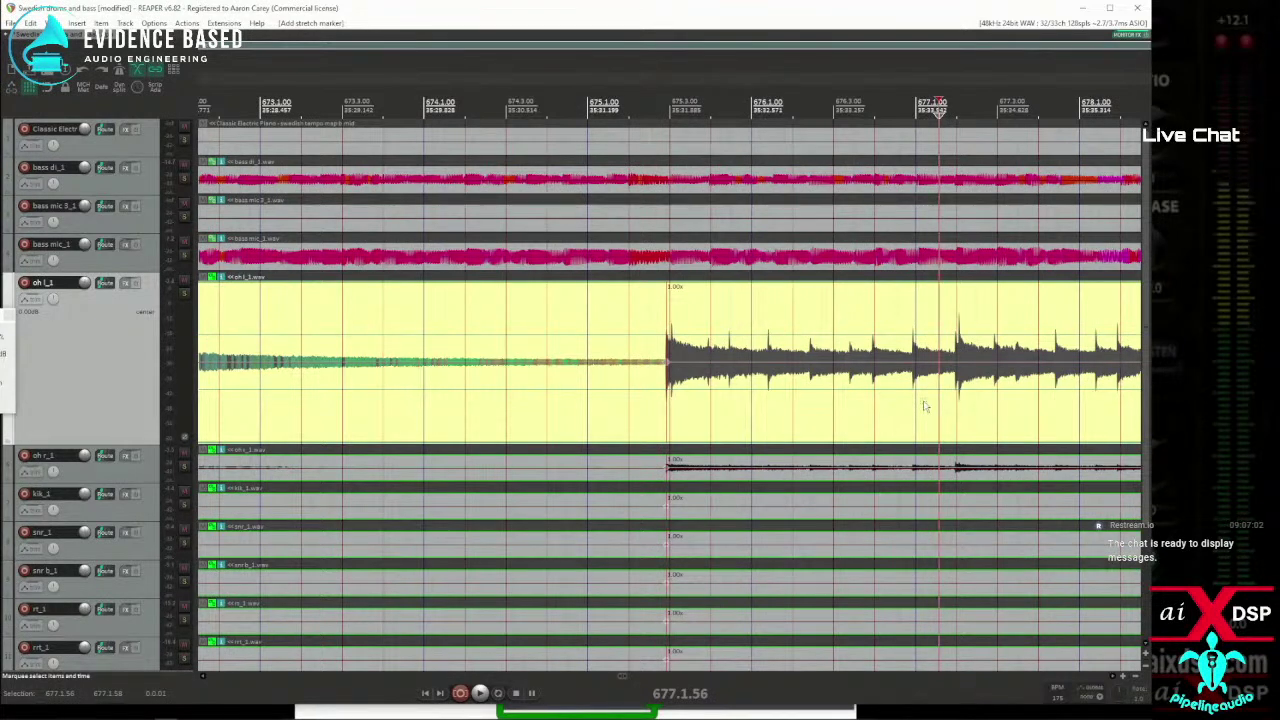
pyautogui.hotkey('alt', 'g')
pyautogui.hotkey('alt', 'g')
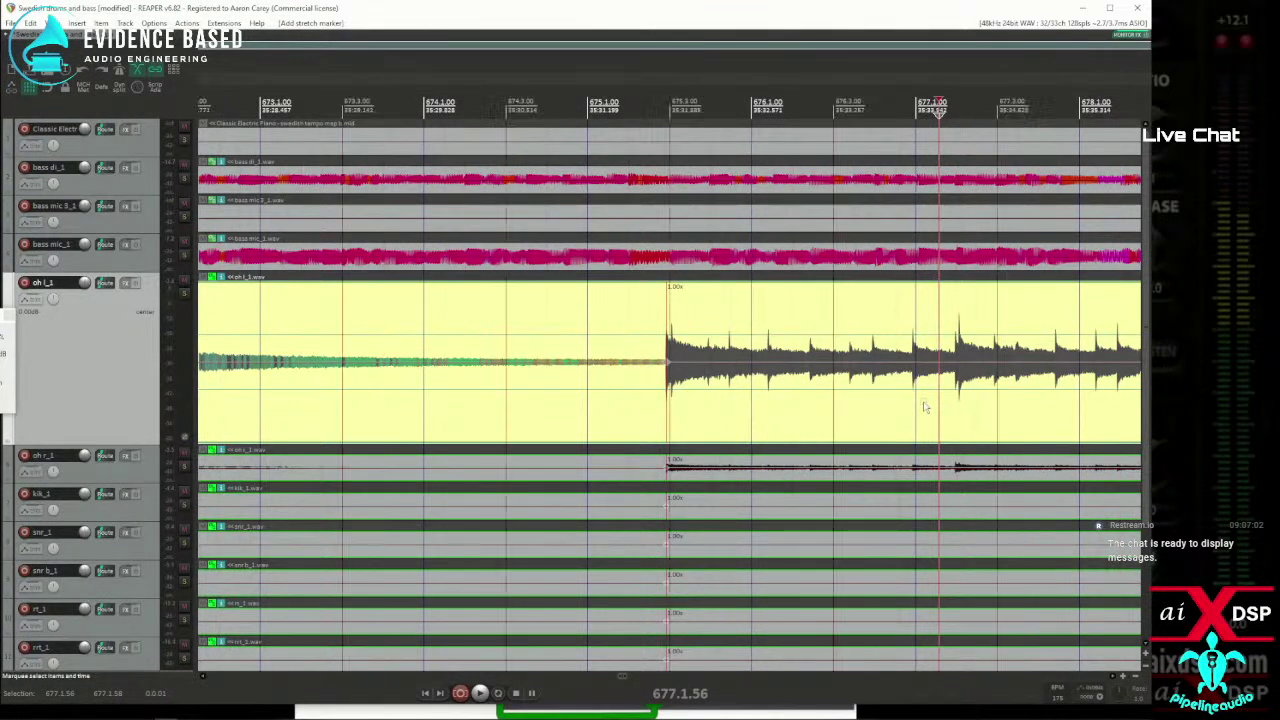
pyautogui.press('space')
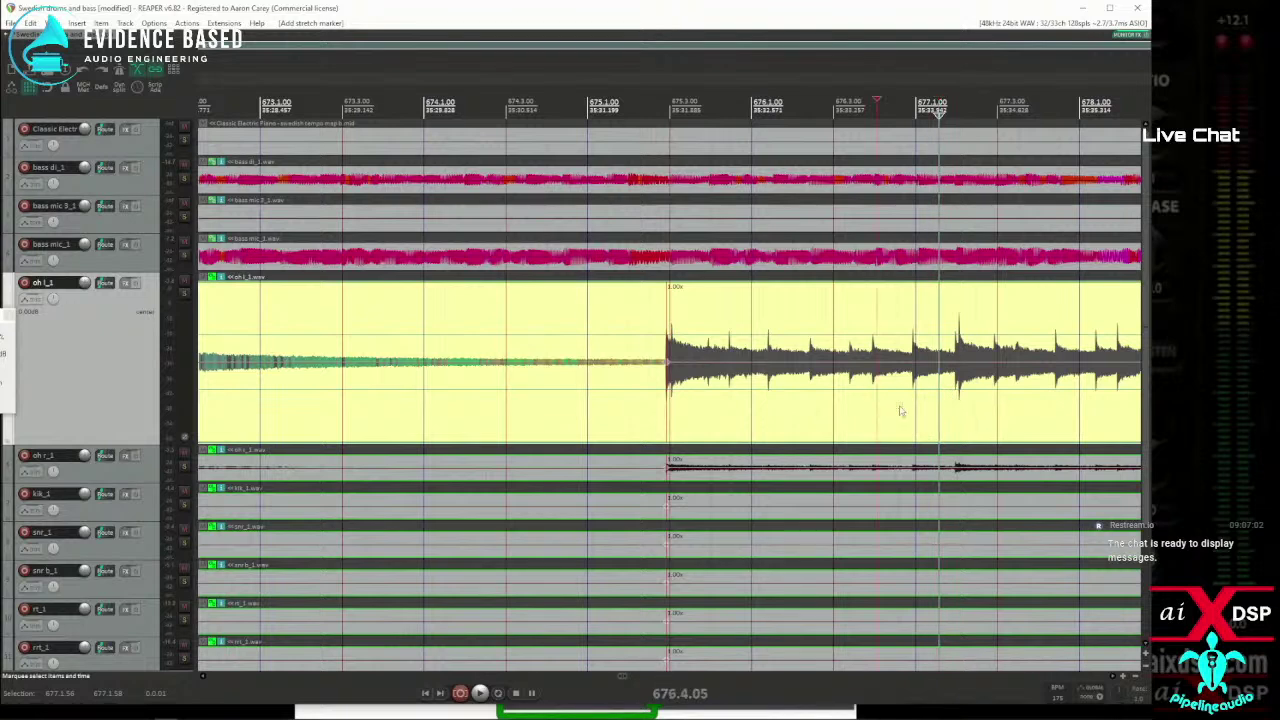
pyautogui.scroll(-2, 990, 403)
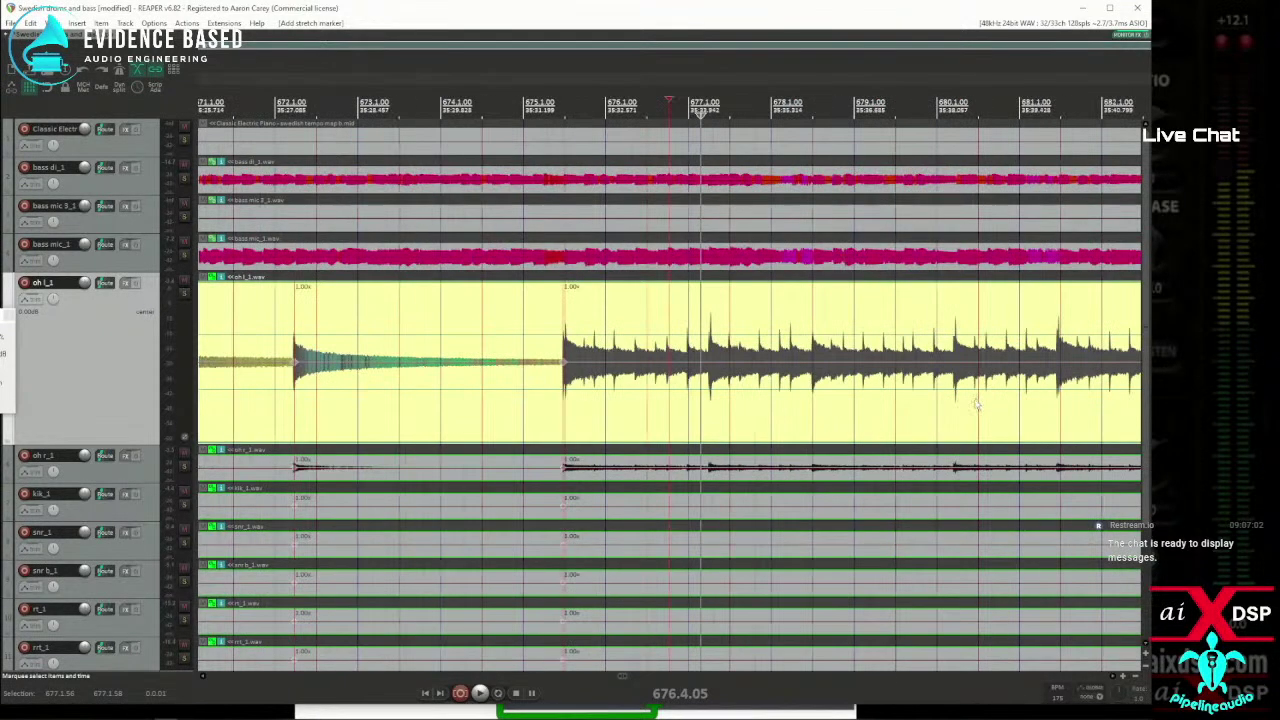
pyautogui.click(548, 412)
pyautogui.press('space')
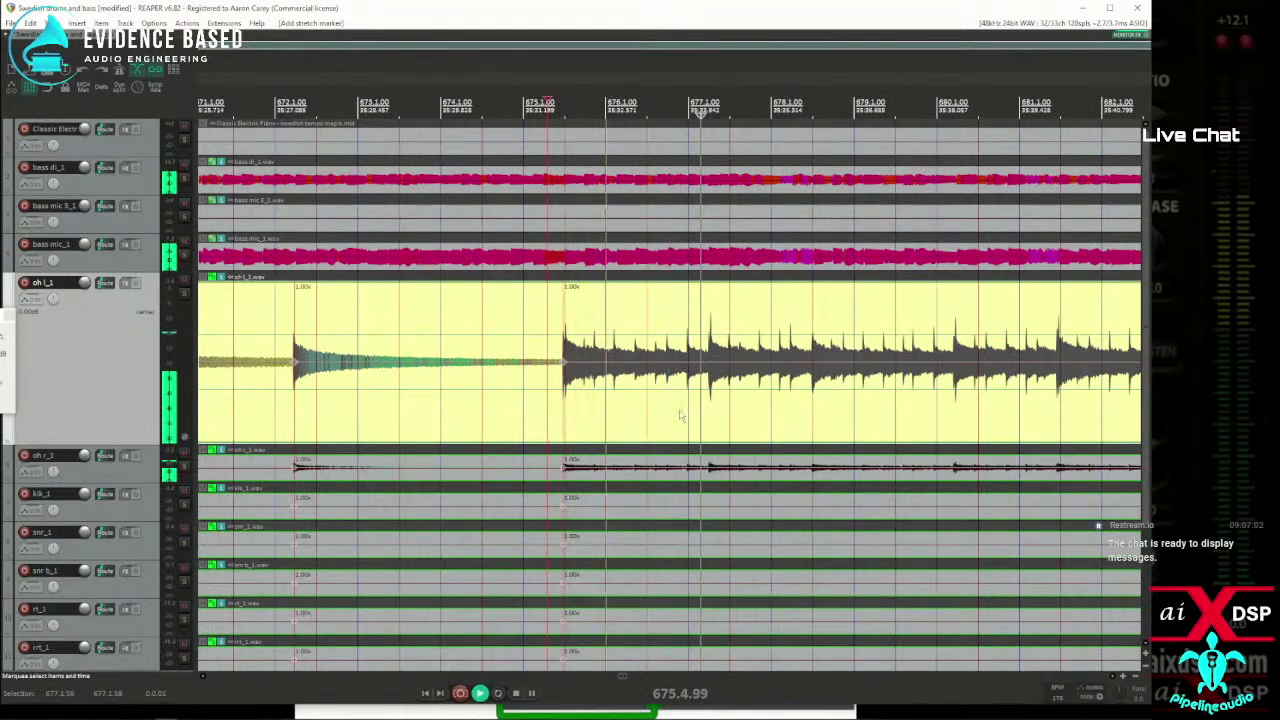
pyautogui.press('space')
# Add stretch markers across the grouped drum tracks at overhead hits 678.3.02, just before 680.1.00, 681.2.82 and 684.2.77.
pyautogui.click(813, 409)
pyautogui.hotkey('shift', 'w')
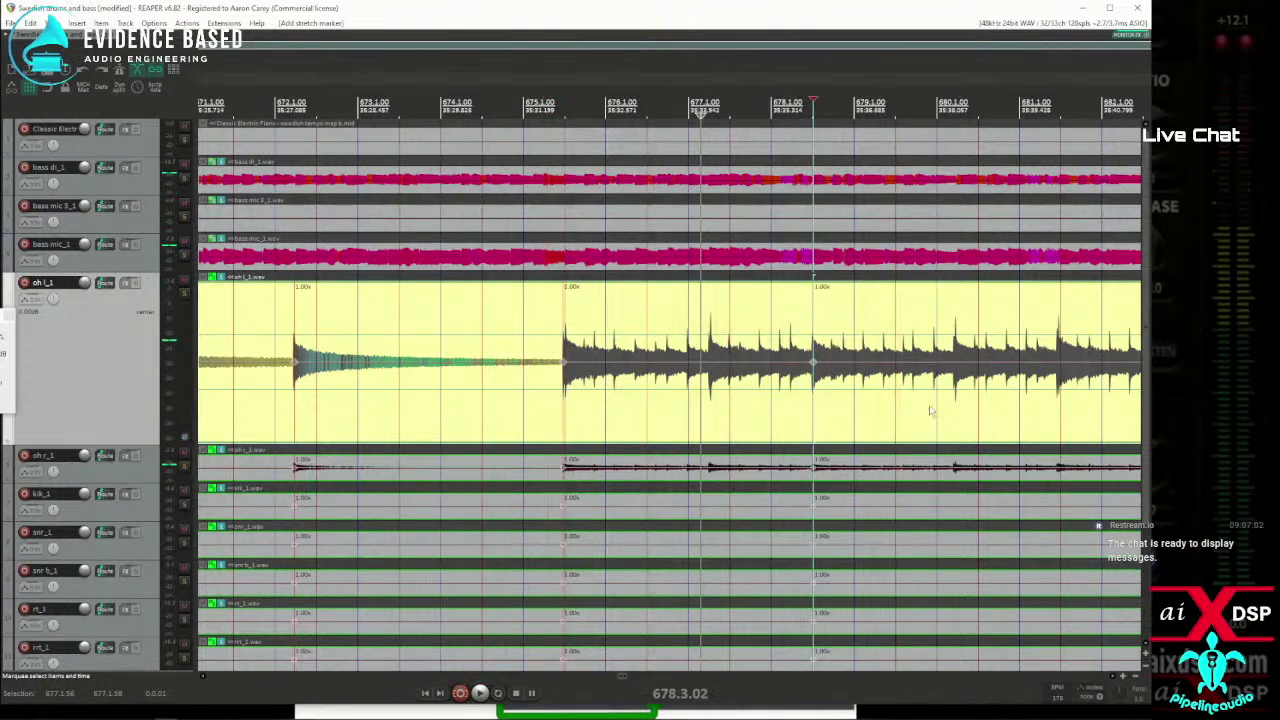
pyautogui.click(928, 418)
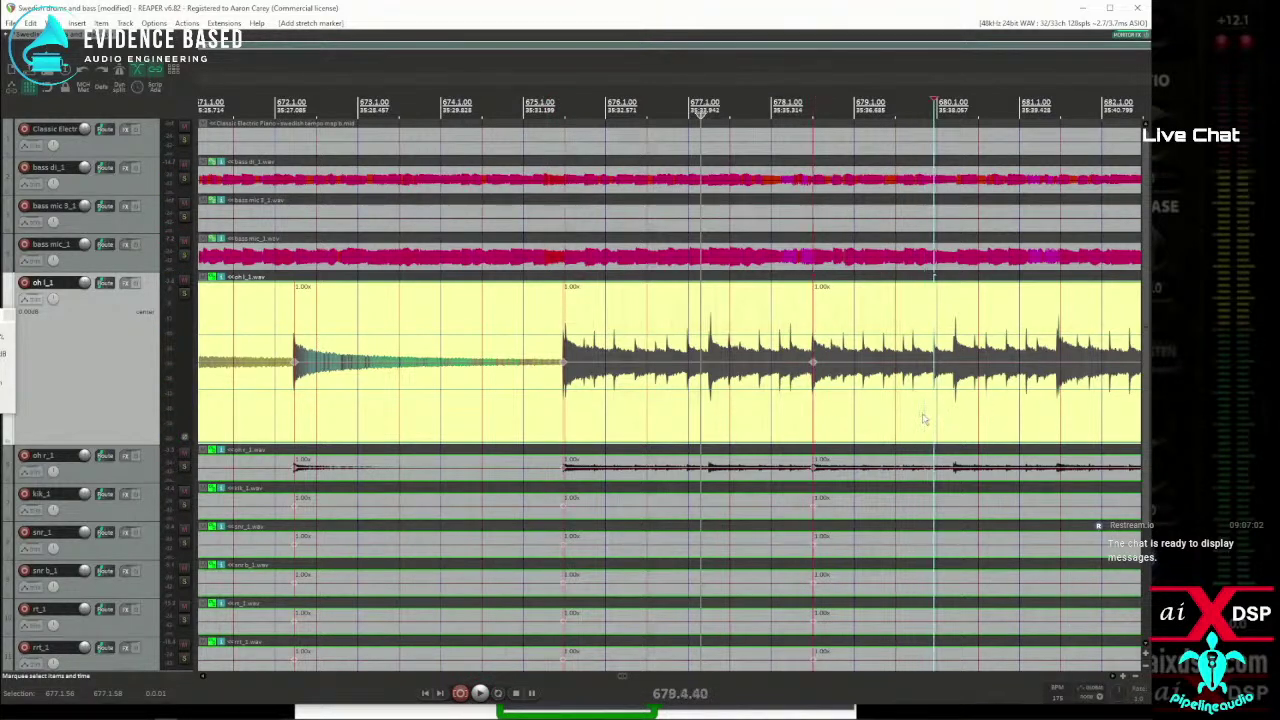
pyautogui.hotkey('shift', 'w')
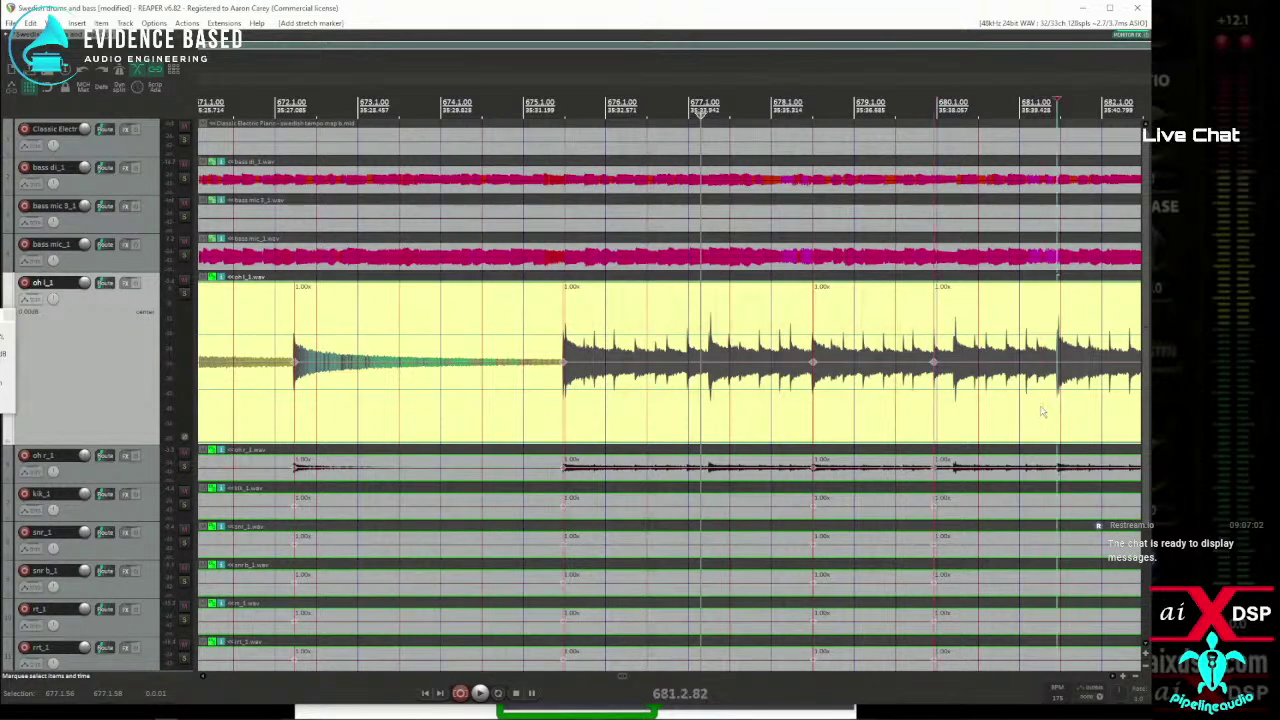
pyautogui.scroll(3, 1012, 412)
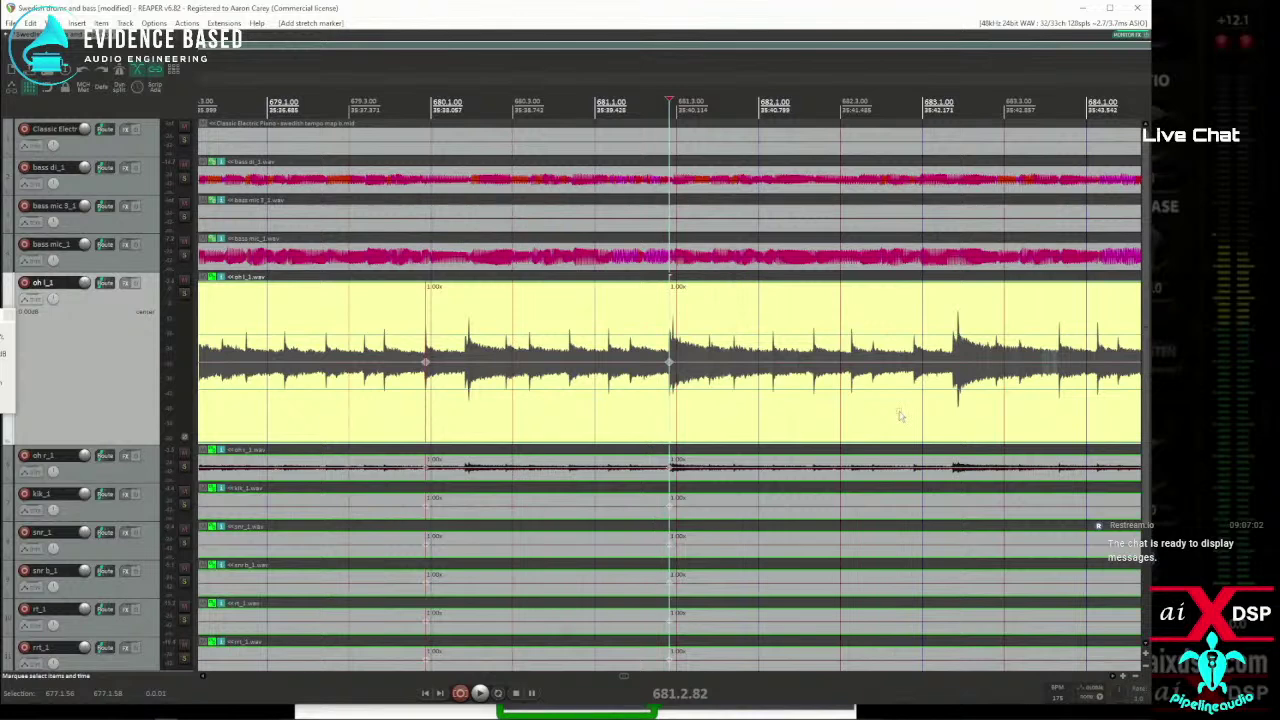
pyautogui.scroll(-3, 900, 417)
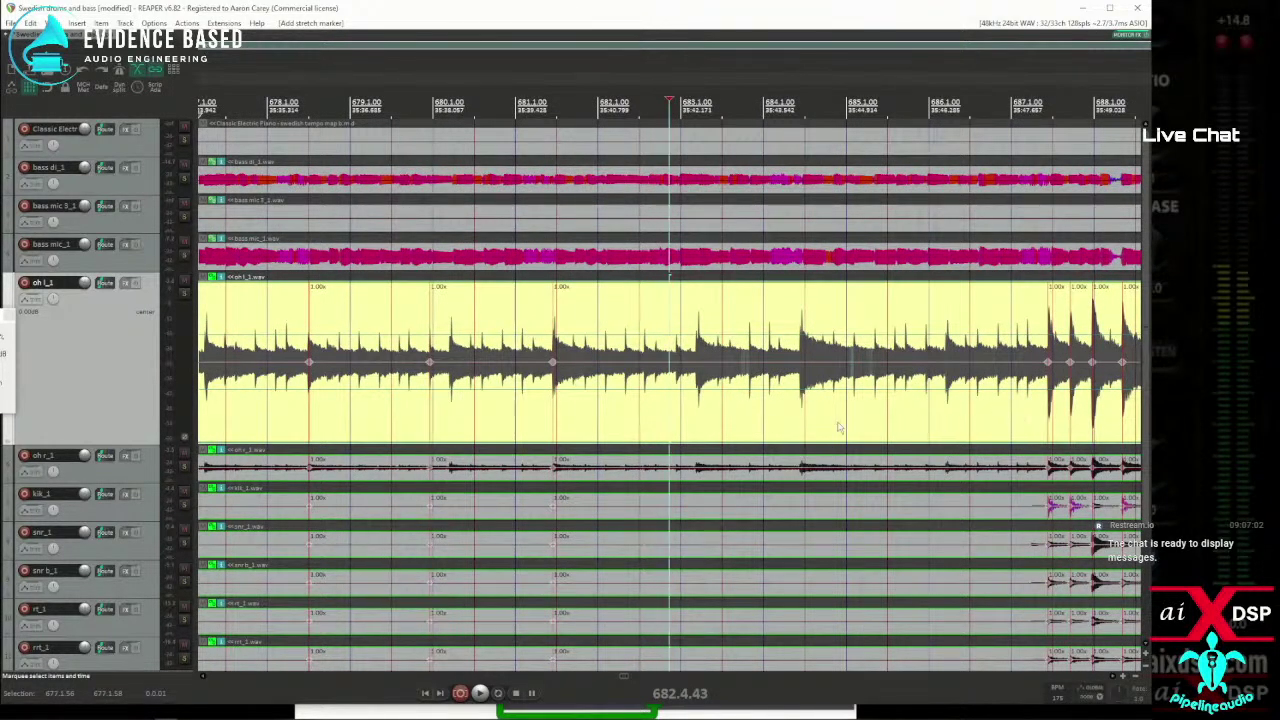
pyautogui.click(697, 420)
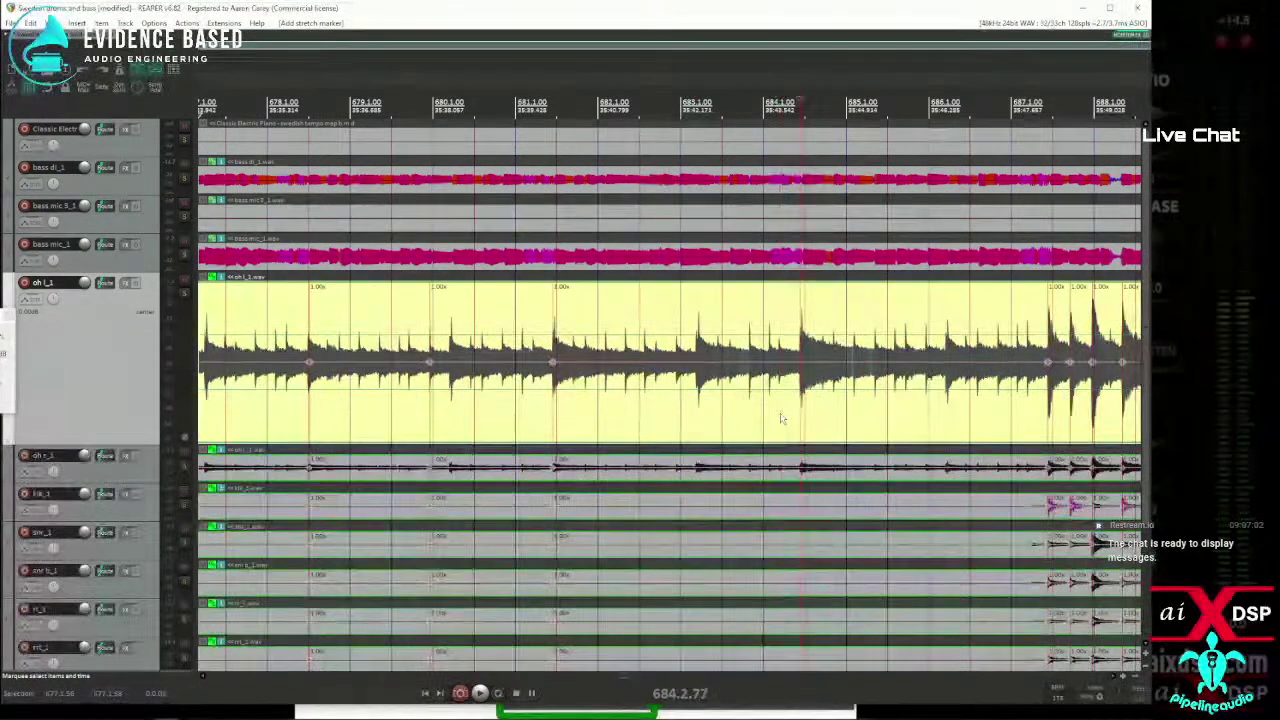
pyautogui.press('Tab')
pyautogui.press('w')
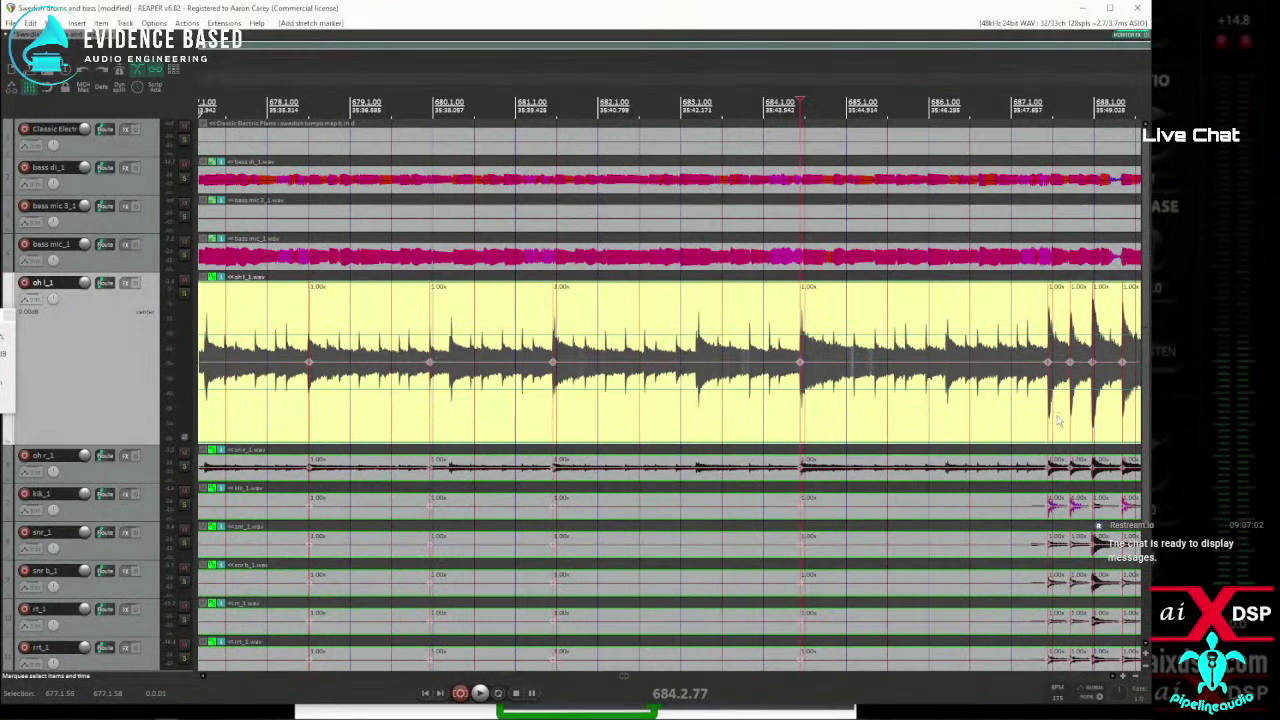
# Snap the stretch markers to the grid from about bar 677 to 687.3.19, and from 675.2.23 to 681.4.74.
pyautogui.moveTo(1060, 416); pyautogui.dragTo(256, 435)
pyautogui.press('s')
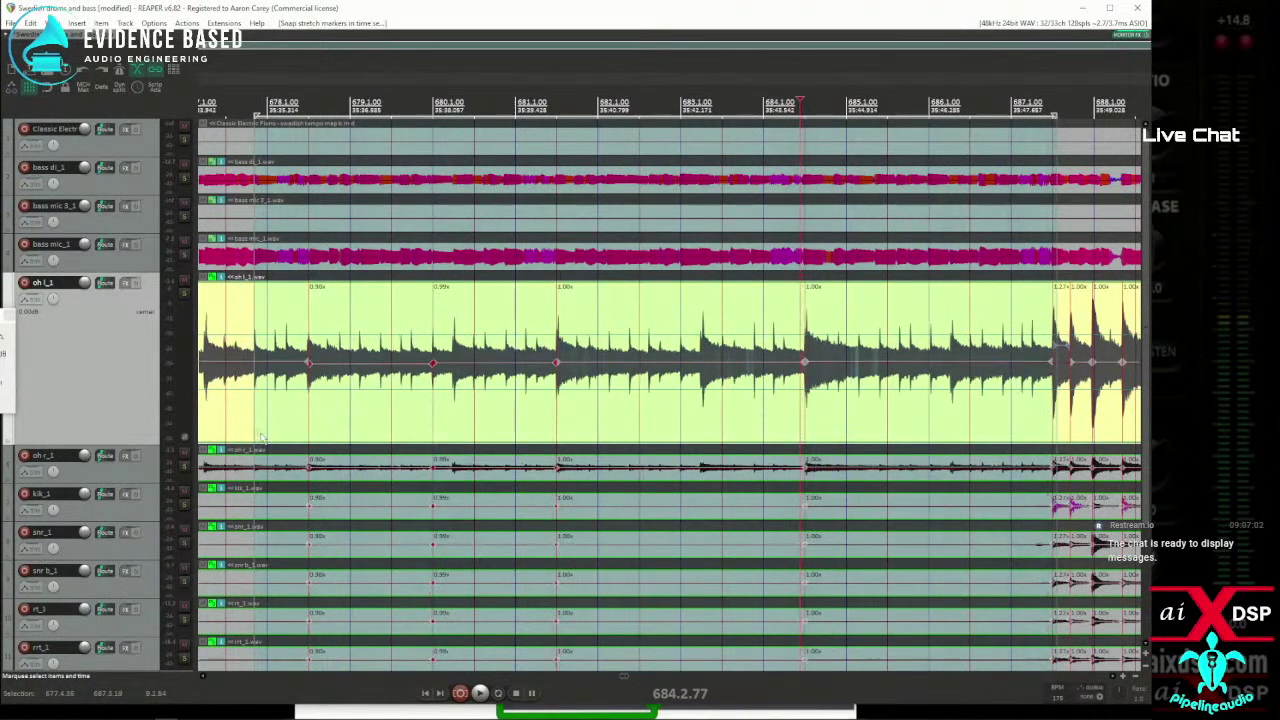
pyautogui.scroll(-3, 557, 427)
pyautogui.moveTo(527, 427); pyautogui.dragTo(567, 427)
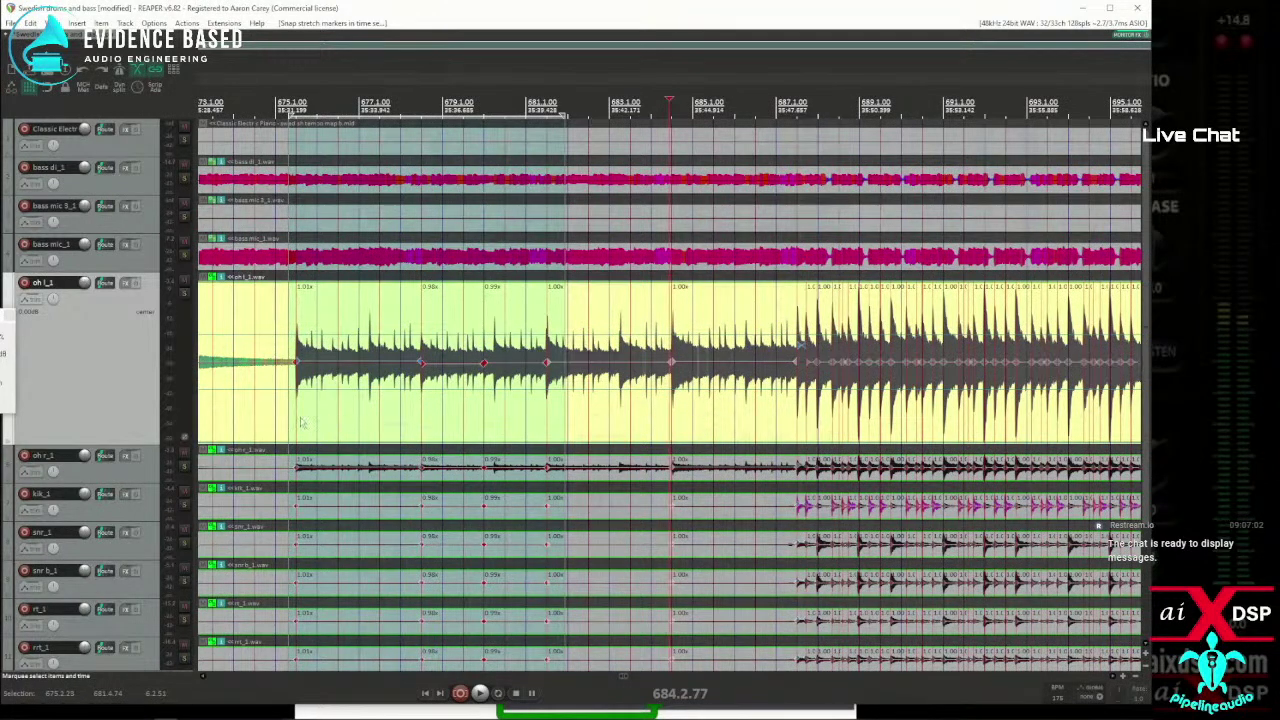
# Play the snapped section from 675.1.66 to check its timing against the bass.
pyautogui.press('space')
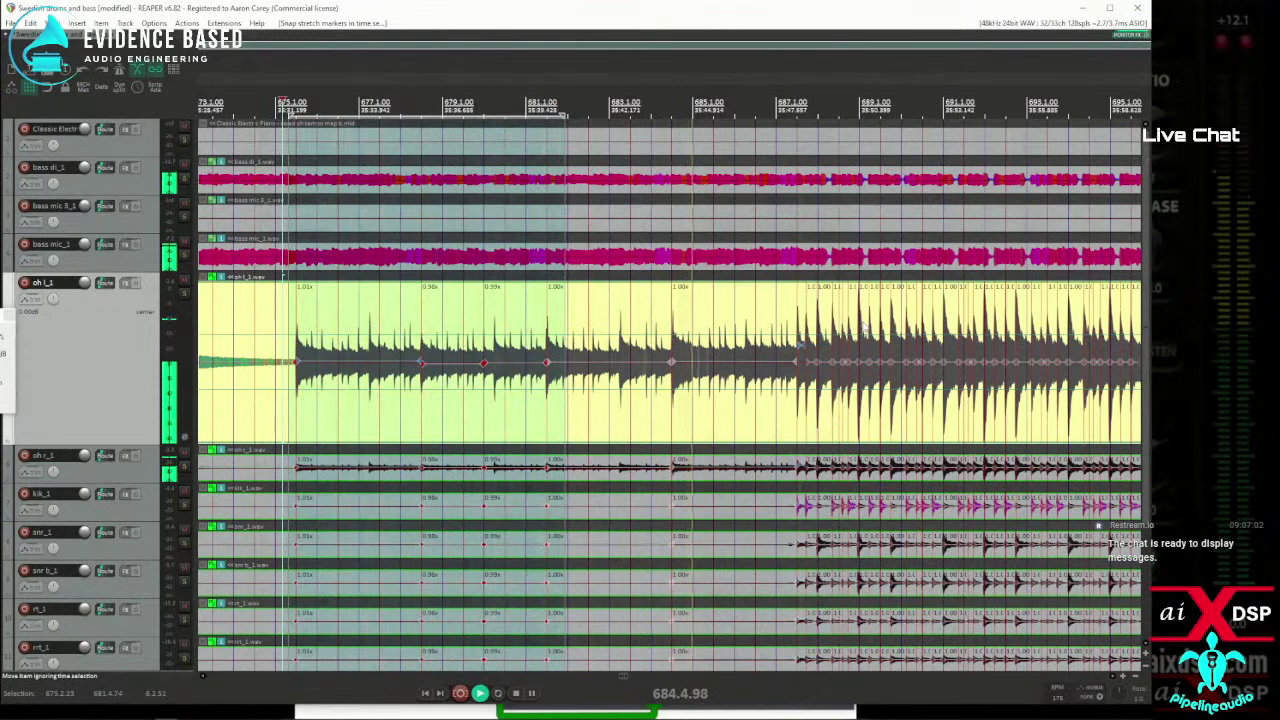
pyautogui.scroll(-2, 866, 330)
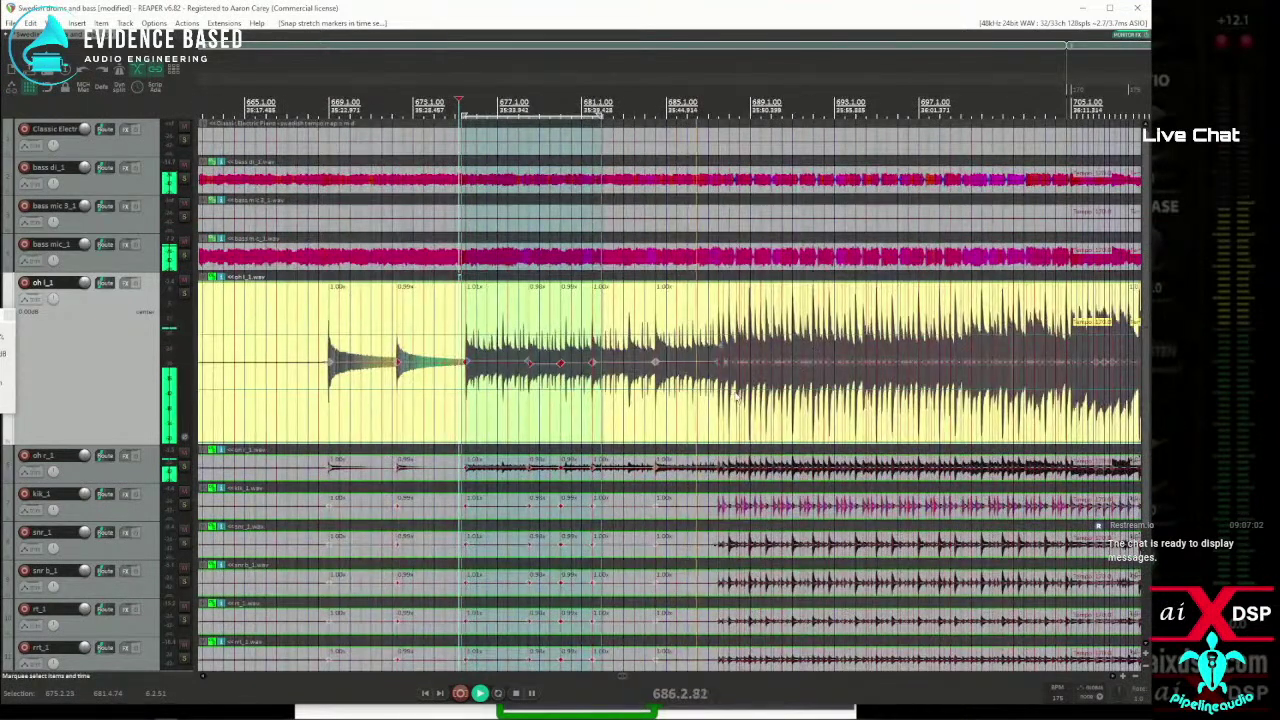
pyautogui.press('space')
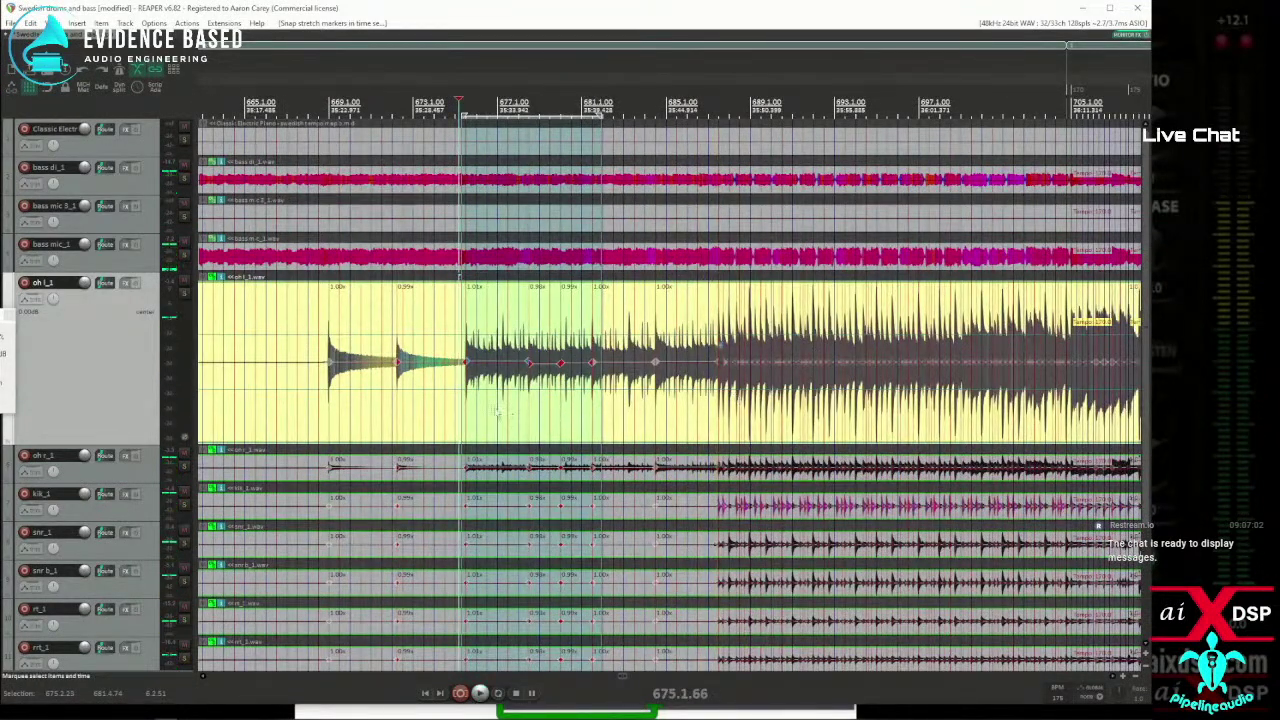
# Add stretch markers across the grouped drums at the overhead hits at 676.4.97 and 677.2.95.
pyautogui.click(404, 423)
pyautogui.scroll(5, 443, 434)
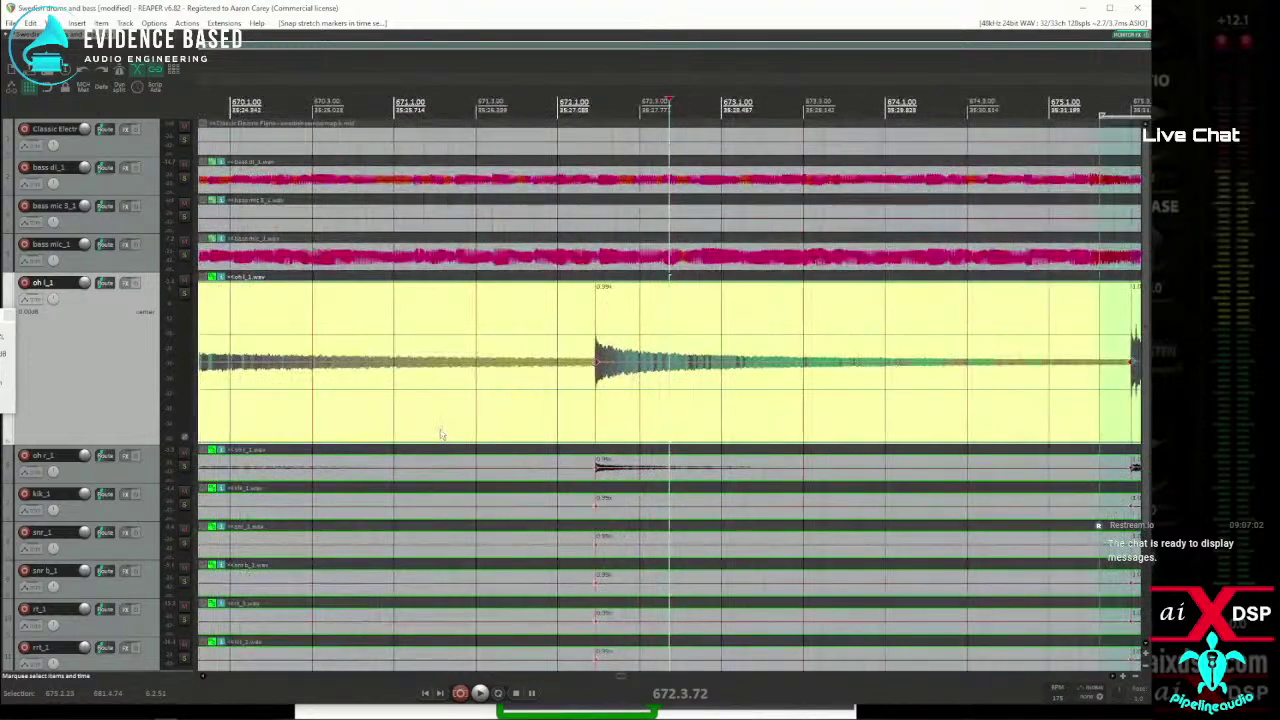
pyautogui.scroll(-3, 441, 434)
pyautogui.click(936, 414)
pyautogui.scroll(4, 884, 424)
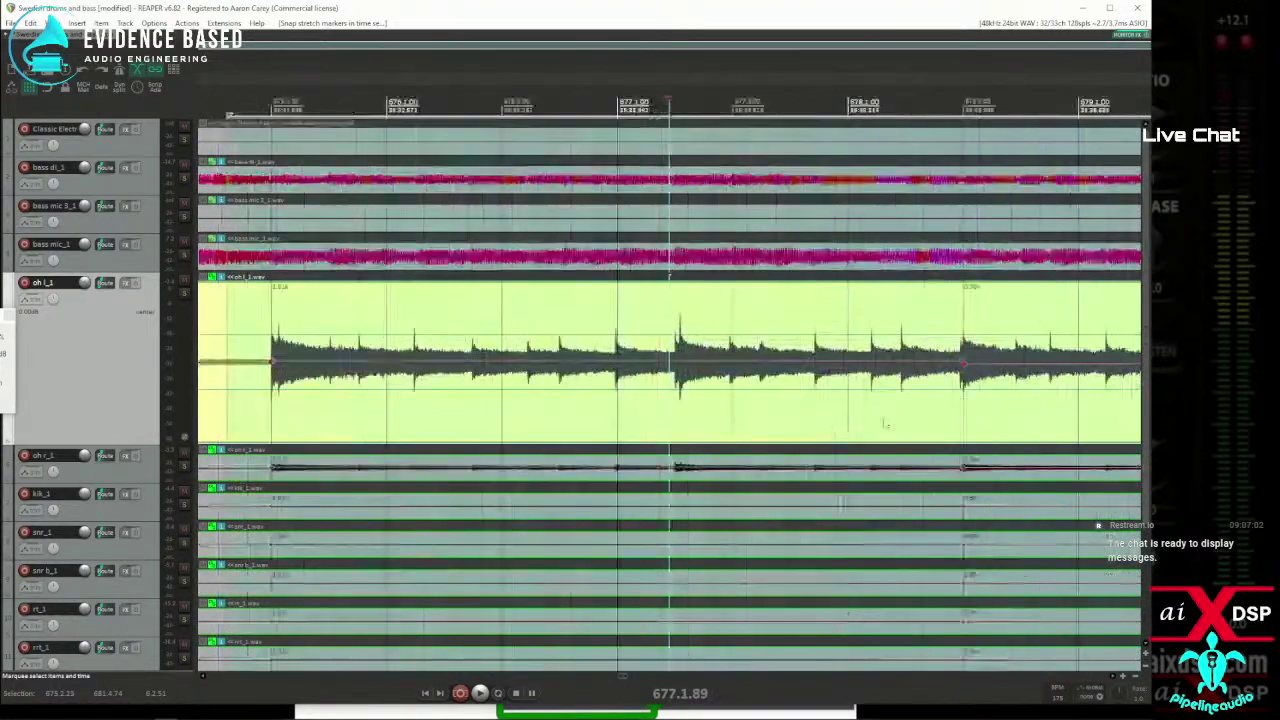
pyautogui.click(600, 409)
pyautogui.press('w')
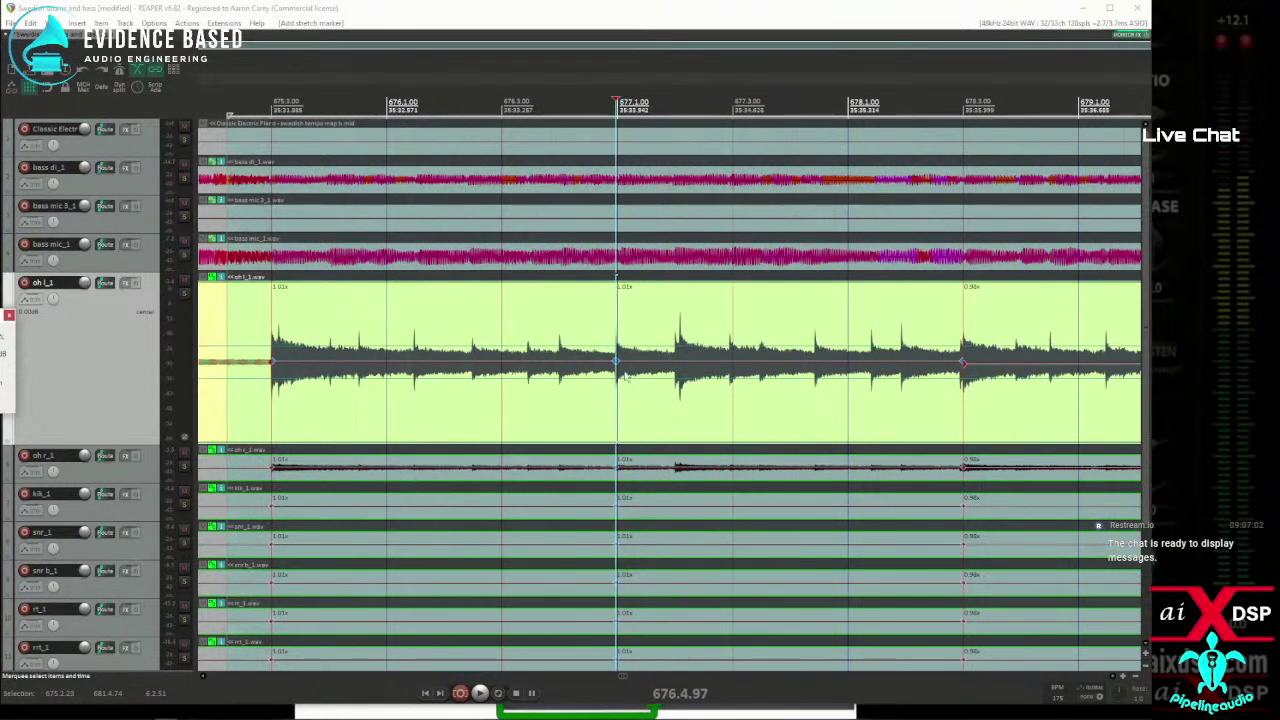
pyautogui.click(717, 412)
pyautogui.press('w')
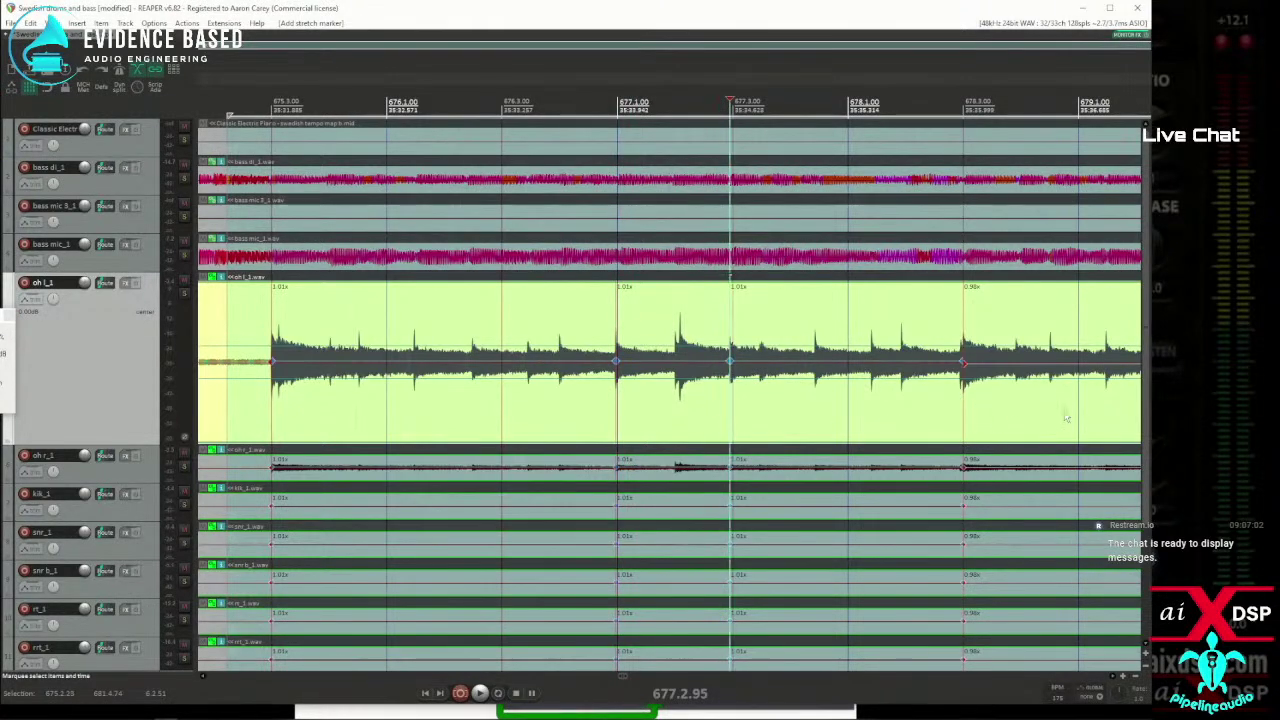
# Add stretch markers across the grouped drums at the overhead hits at 680.2.99 and 683.1.01.
pyautogui.click(1066, 418)
pyautogui.scroll(-2, 882, 418)
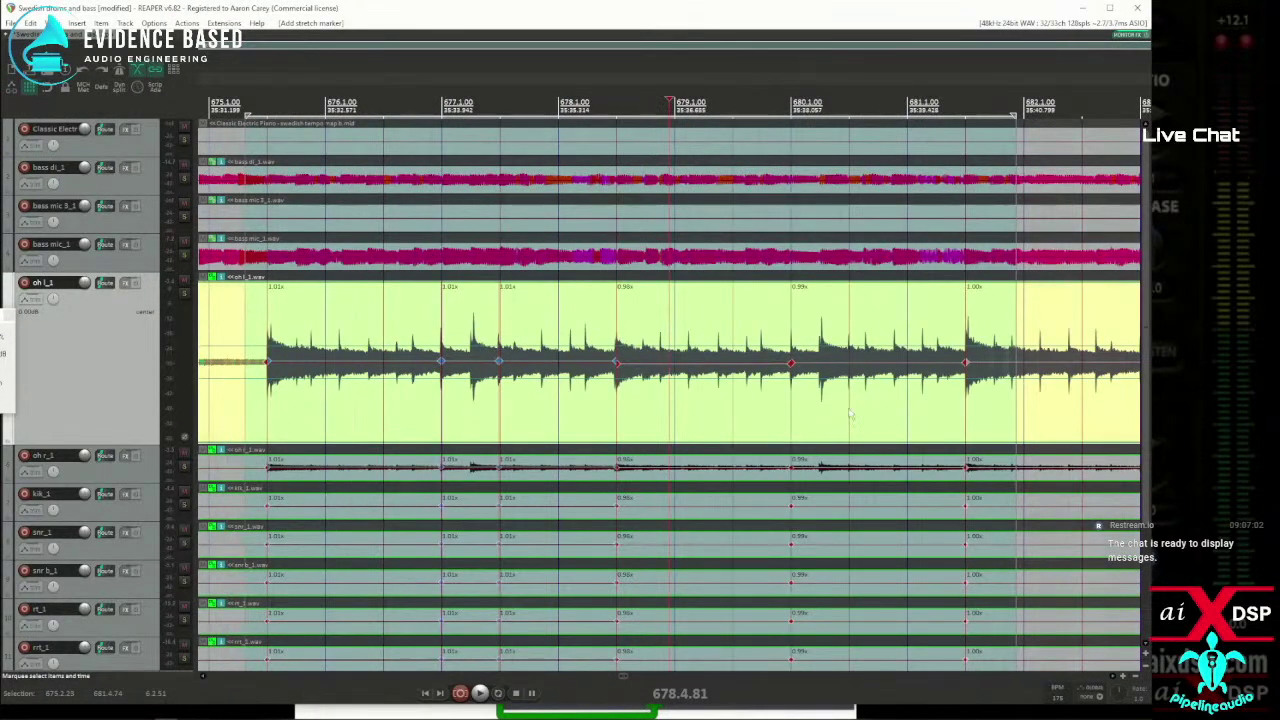
pyautogui.press('w')
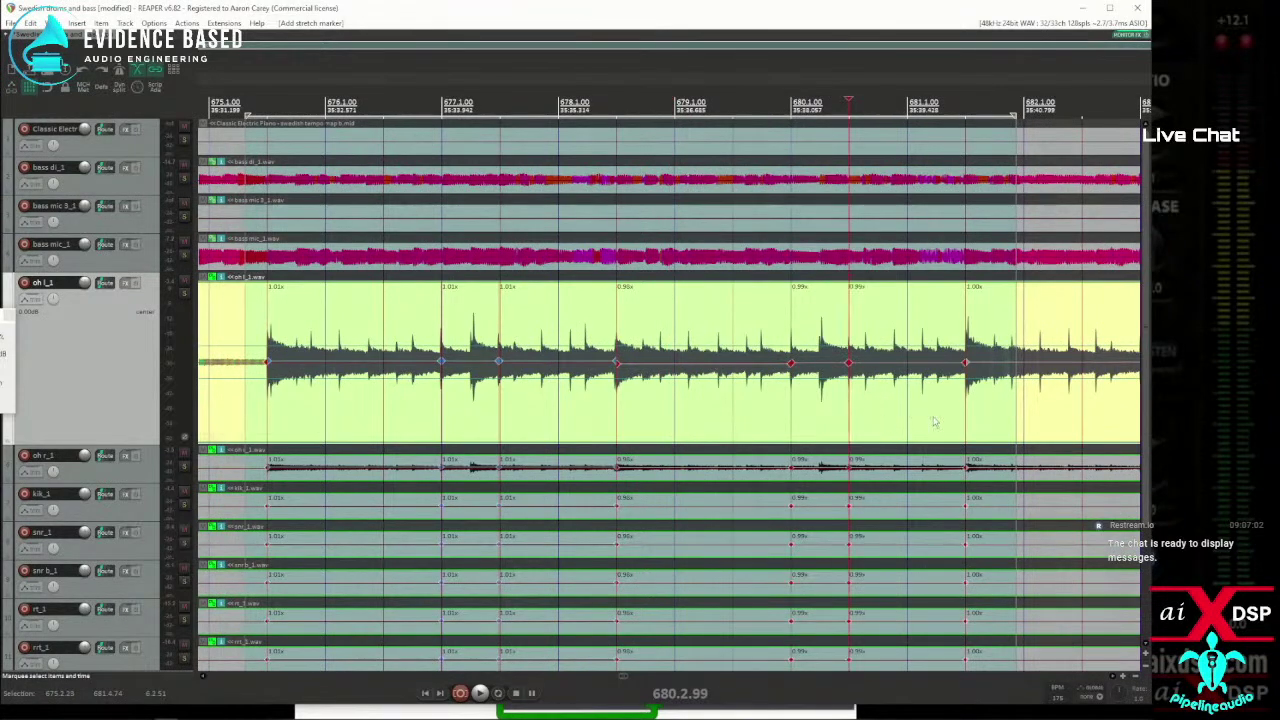
pyautogui.click(1057, 420)
pyautogui.scroll(3, 998, 423)
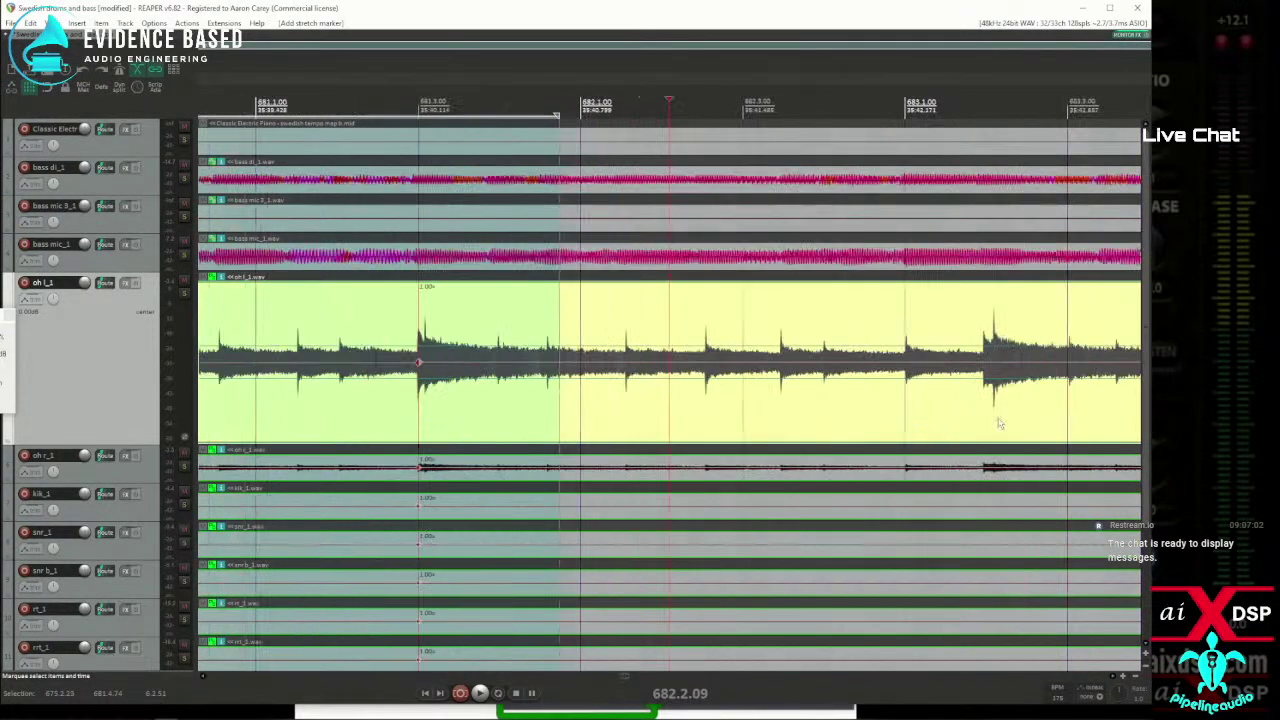
pyautogui.scroll(-3, 855, 428)
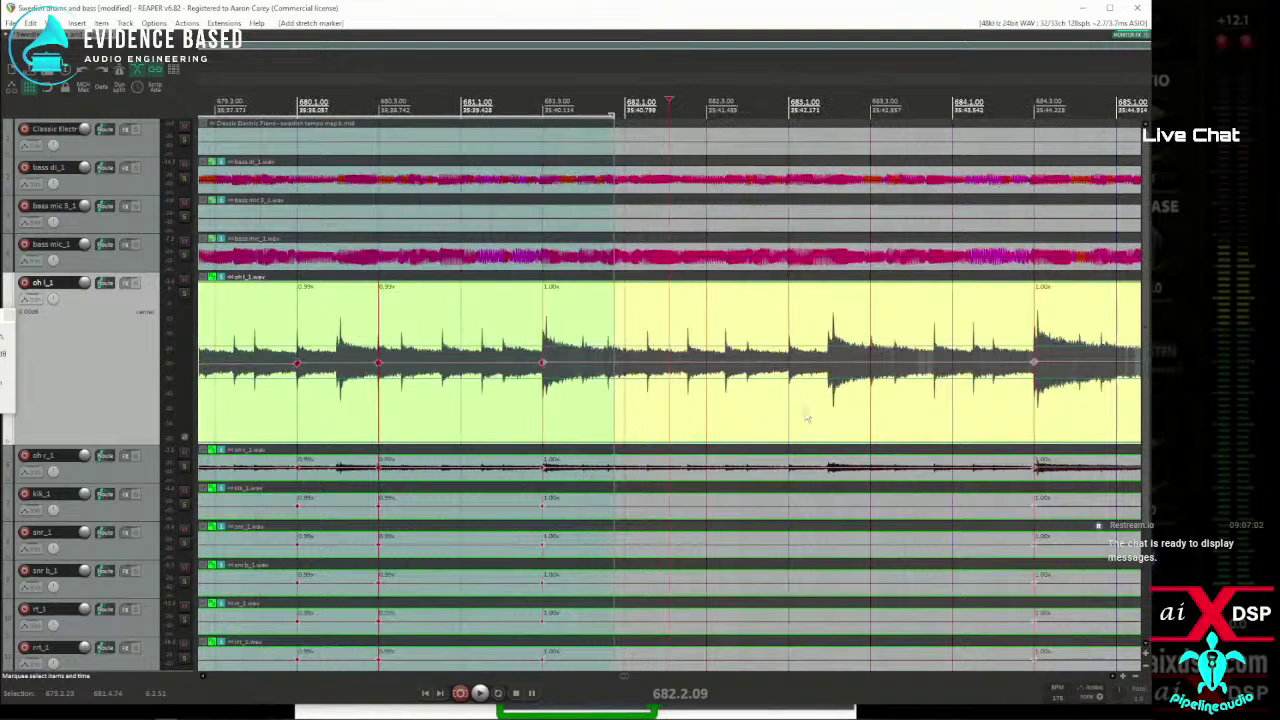
pyautogui.click(782, 418)
pyautogui.press('w')
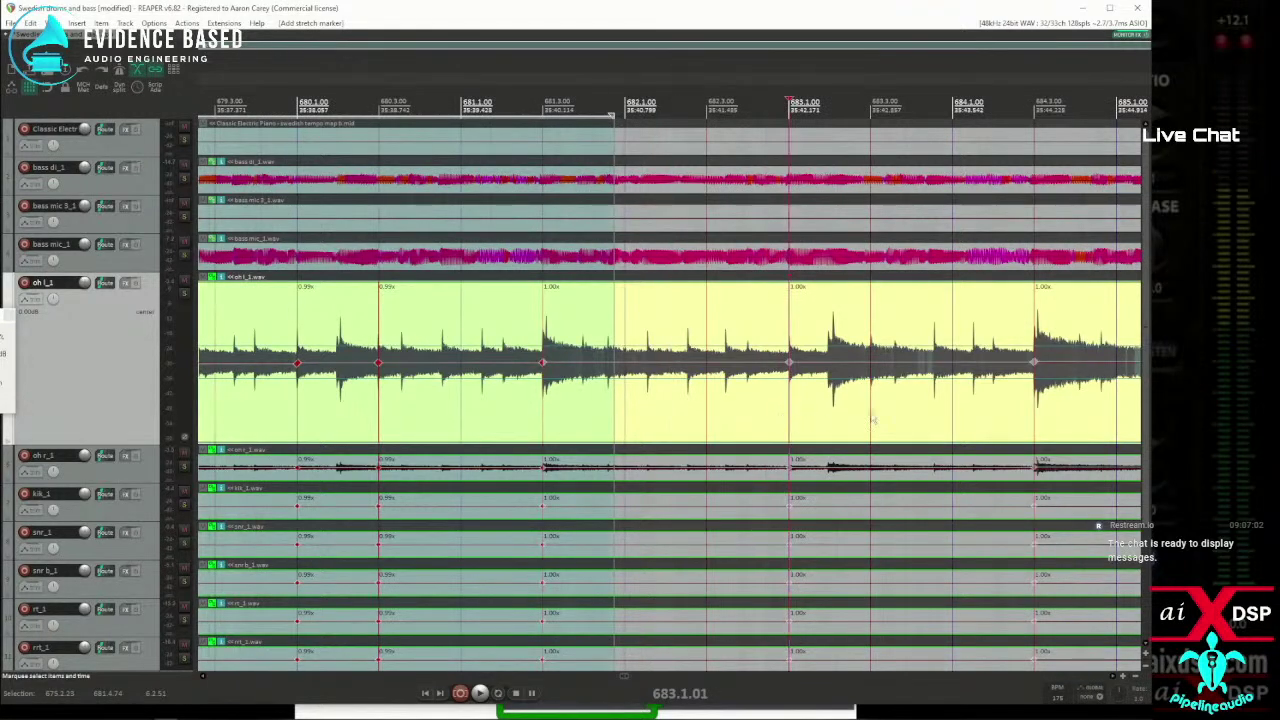
# Add stretch markers at the overhead hits at 686.1.11 and 686.3.02, checking the placement of the second one up close.
pyautogui.scroll(-2, 1019, 408)
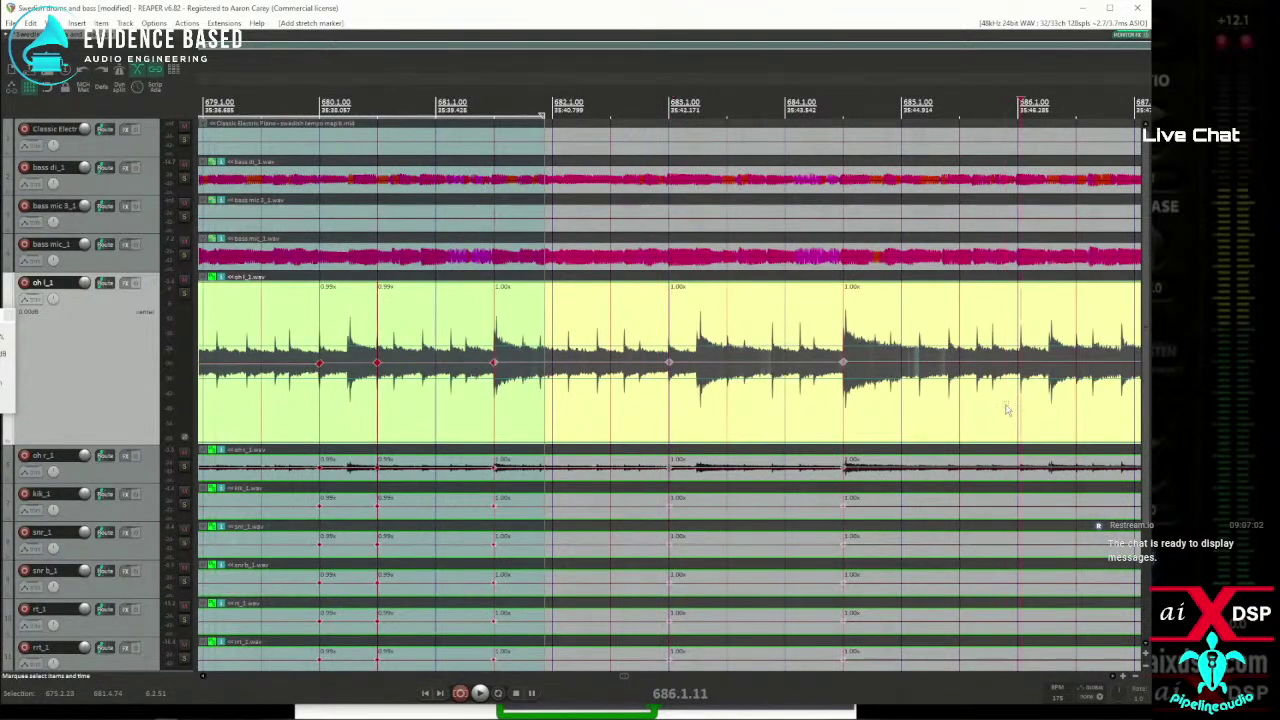
pyautogui.scroll(3, 1006, 410)
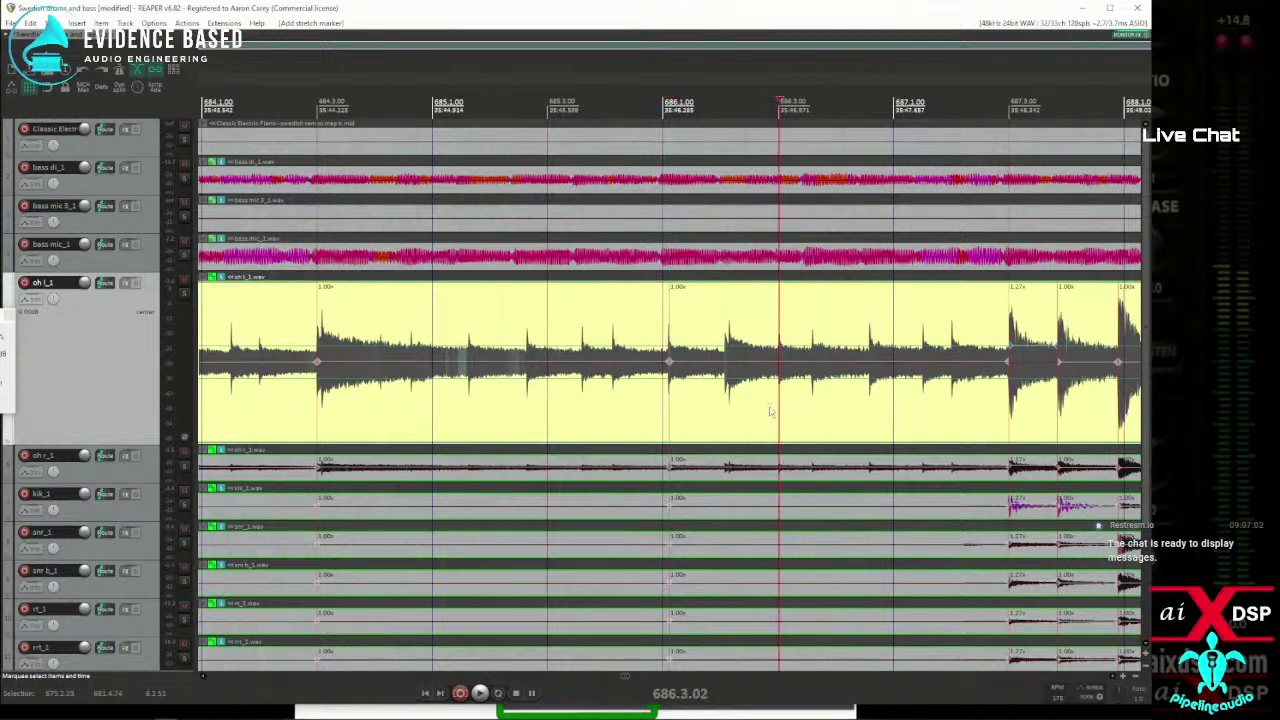
pyautogui.scroll(5, 791, 409)
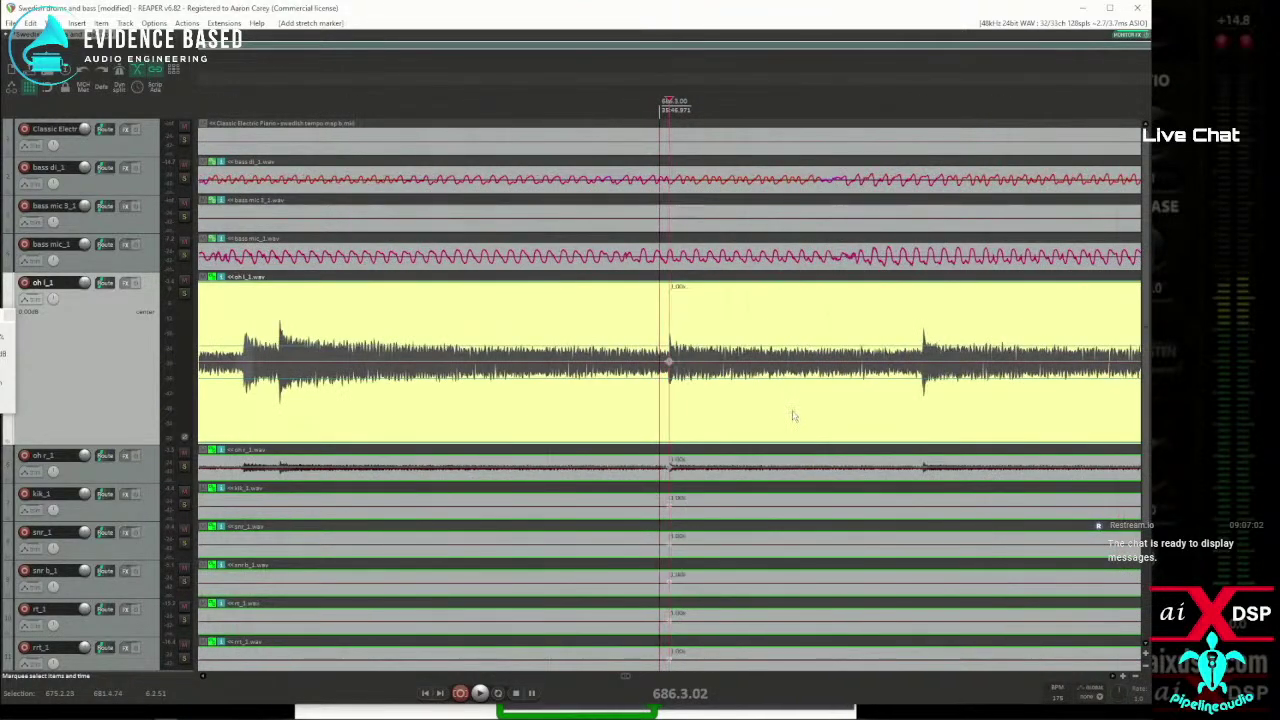
pyautogui.scroll(-8, 791, 414)
pyautogui.scroll(-6, 857, 421)
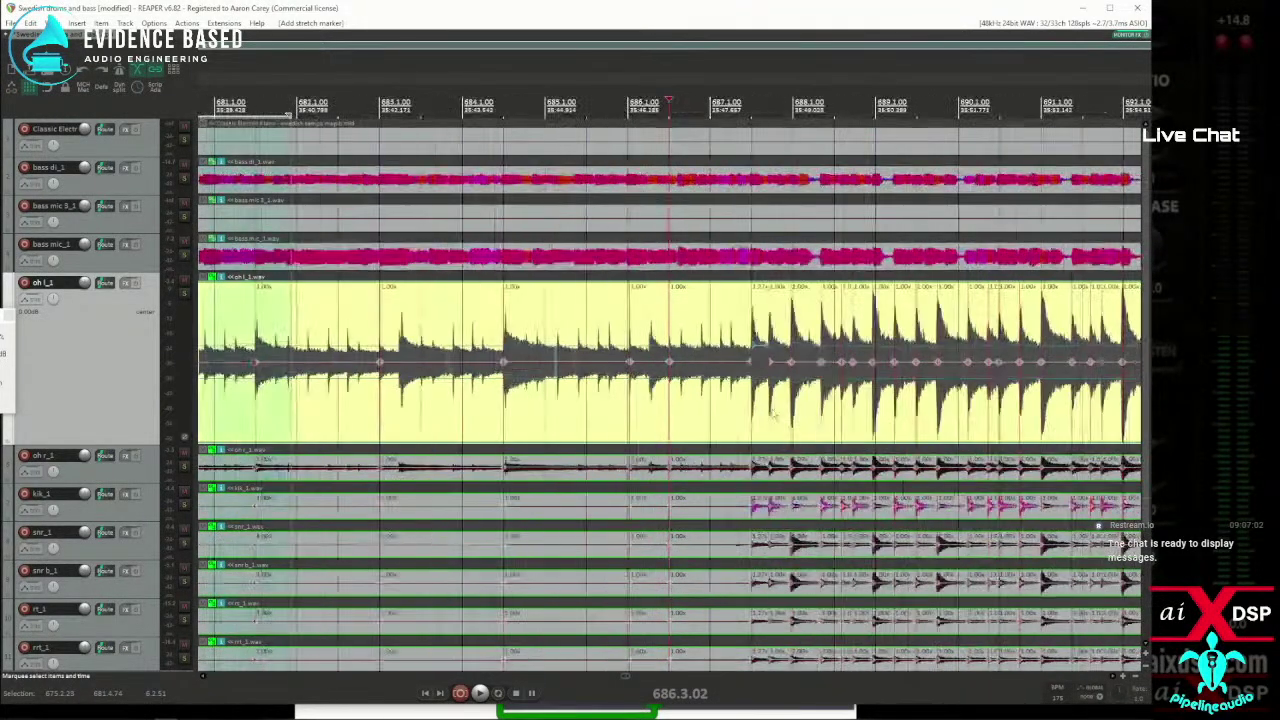
# Snap the stretch markers from 667.4.50 to 687.1.61 to the grid, undoing the first pass and repeating it on a finer grid.
pyautogui.hscroll(-10, 695, 420)
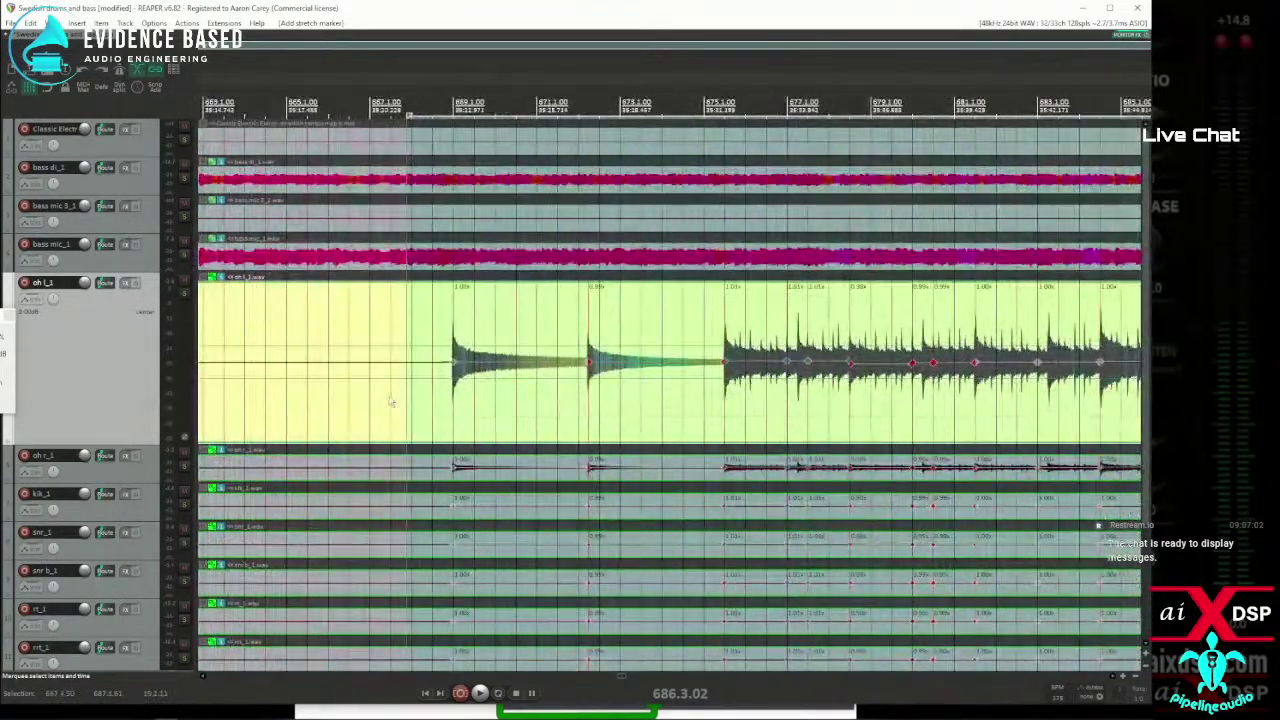
pyautogui.hotkey('ctrl', 'shift', 'q')
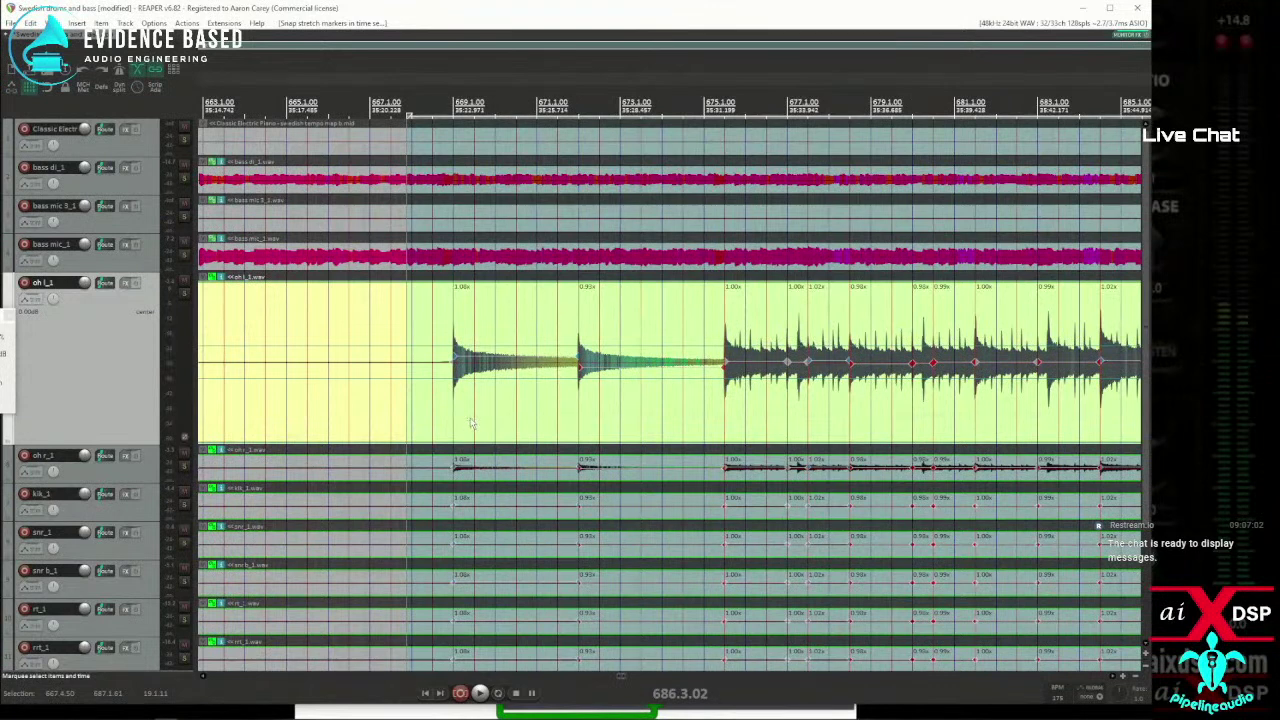
pyautogui.hotkey('ctrl', 'z')
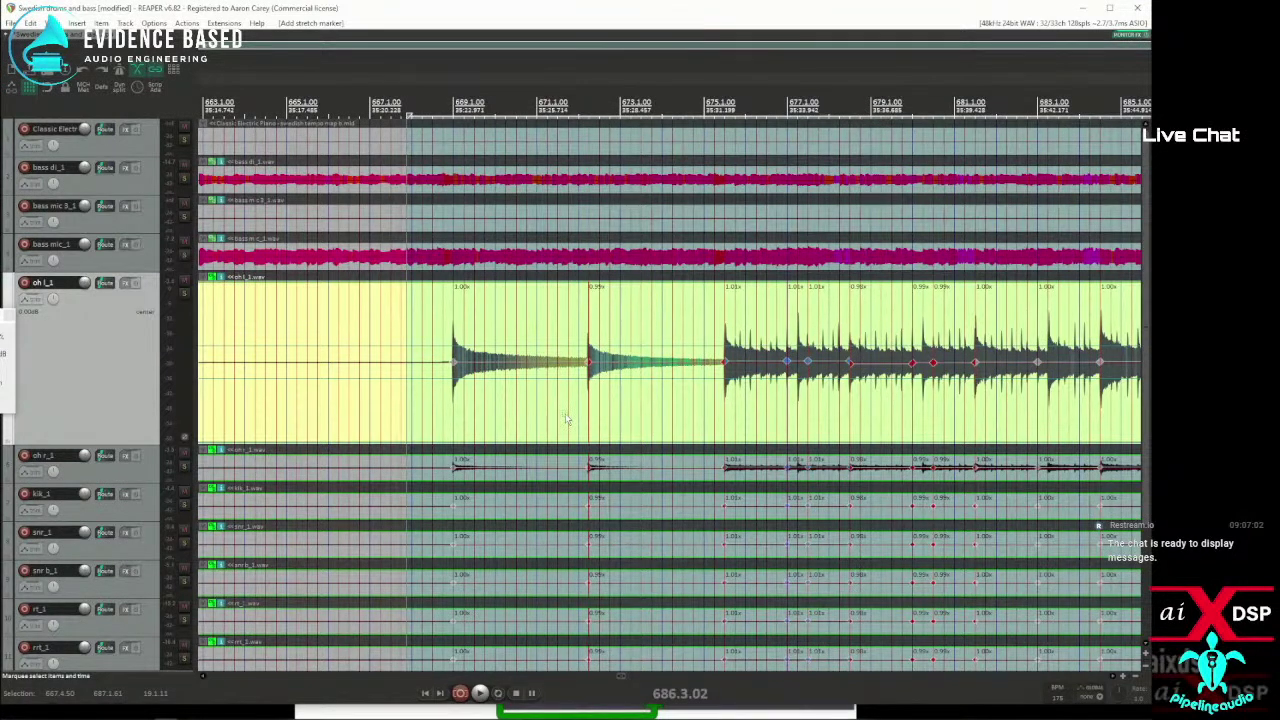
pyautogui.hotkey('shift', 's')
# Play the tightened intro from about bar 667 to check the snapped overhead hits against the bass.
pyautogui.click(393, 410)
pyautogui.press('space')
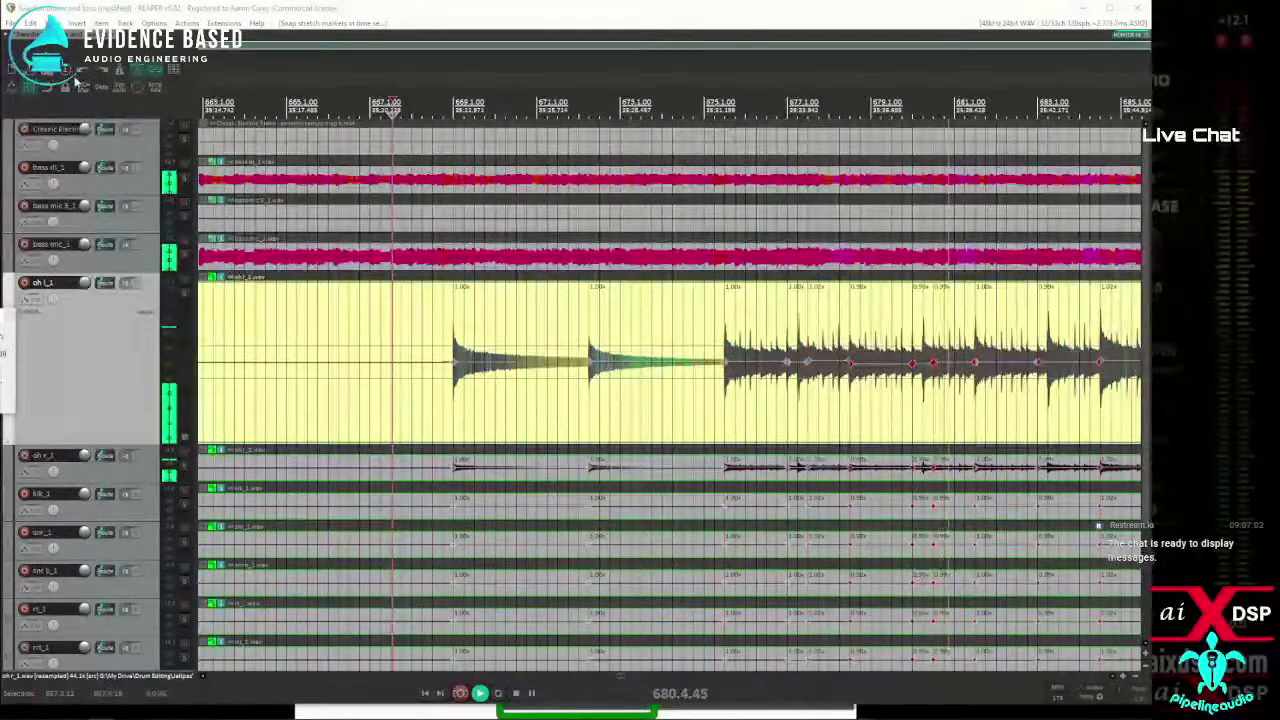
pyautogui.scroll(-4, 820, 310)
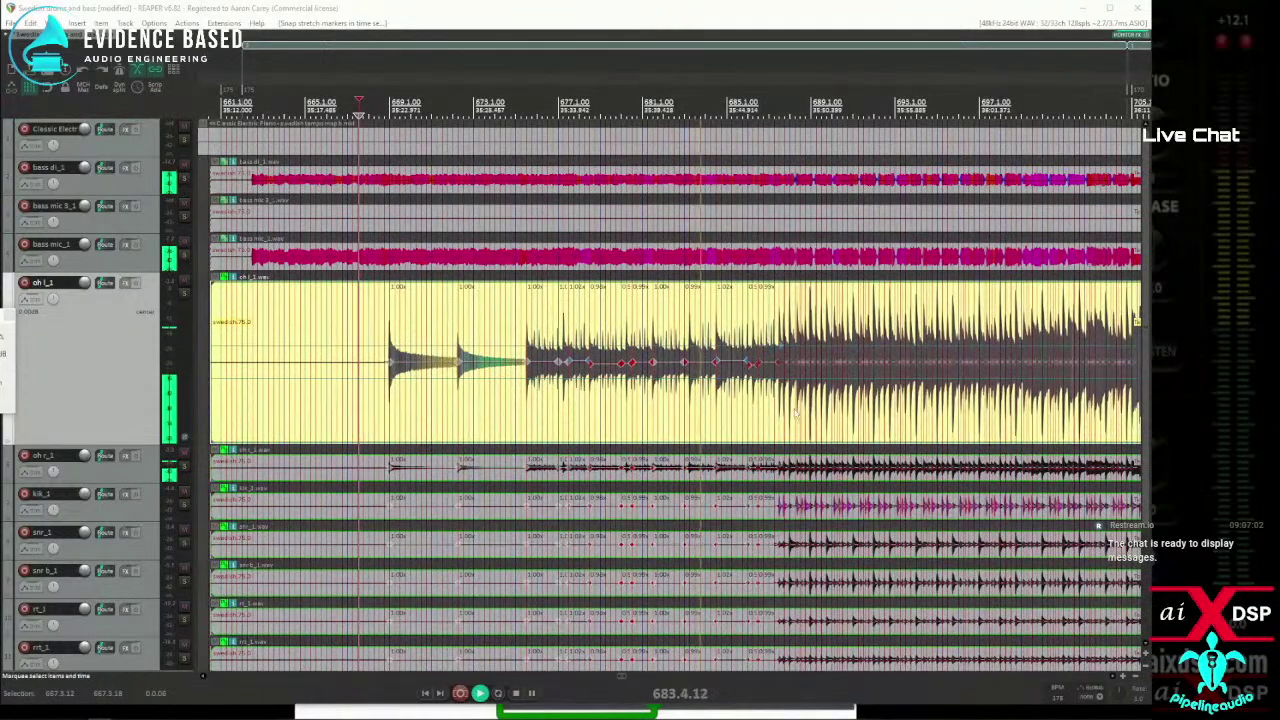
# Snap the grouped drums' stretch markers from about 687.3.65 to 688.1.66 to the grid and play back the result.
pyautogui.scroll(6, 767, 421)
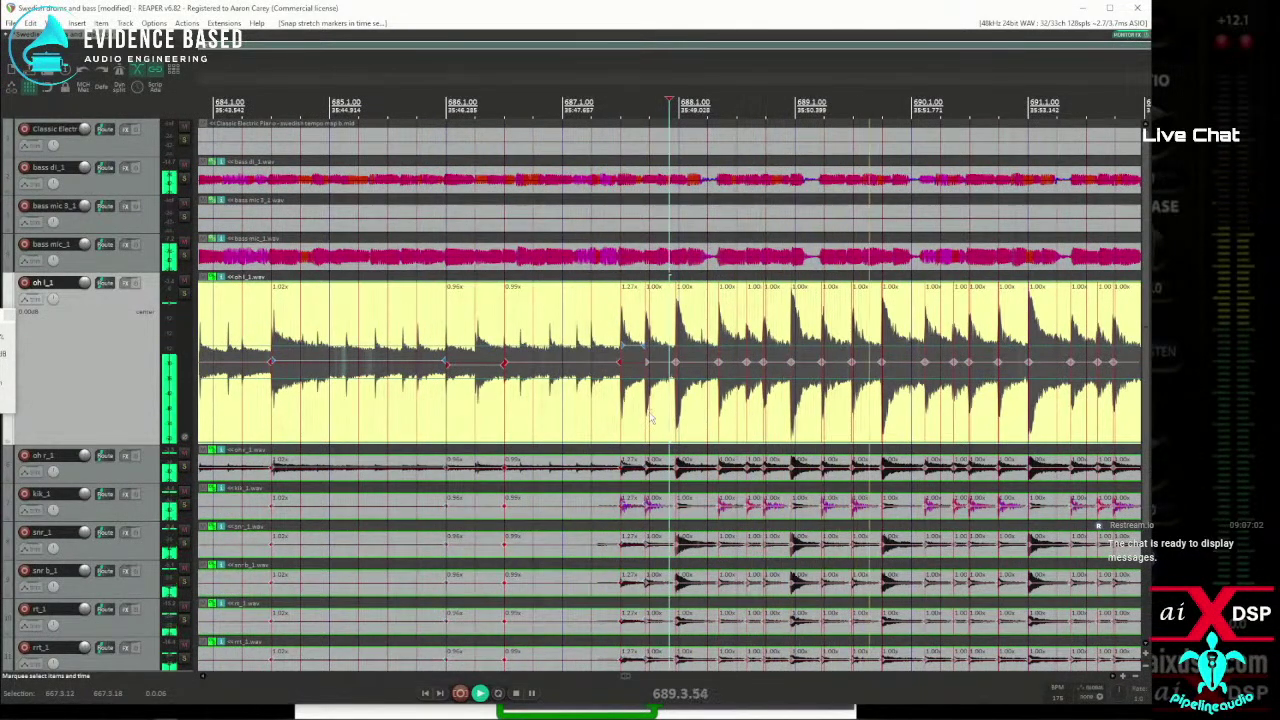
pyautogui.press('space')
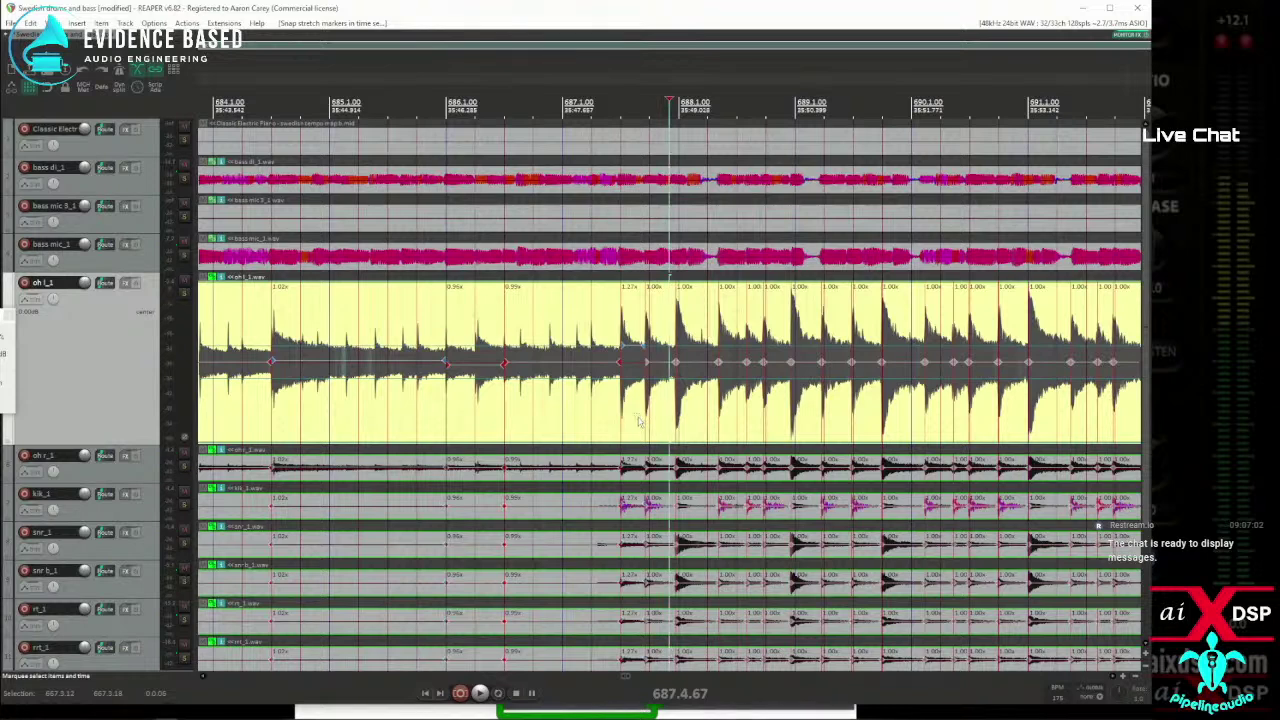
pyautogui.moveTo(638, 420); pyautogui.dragTo(727, 425)
pyautogui.scroll(5, 727, 425)
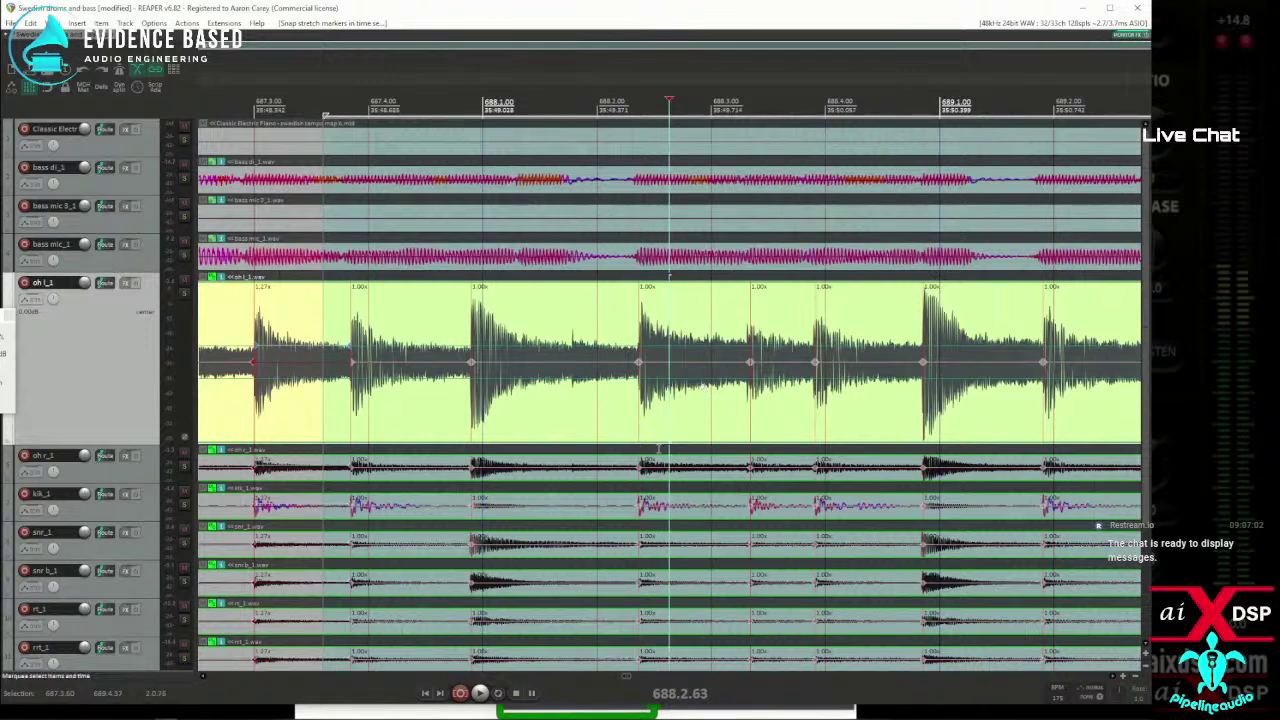
pyautogui.scroll(-3, 617, 453)
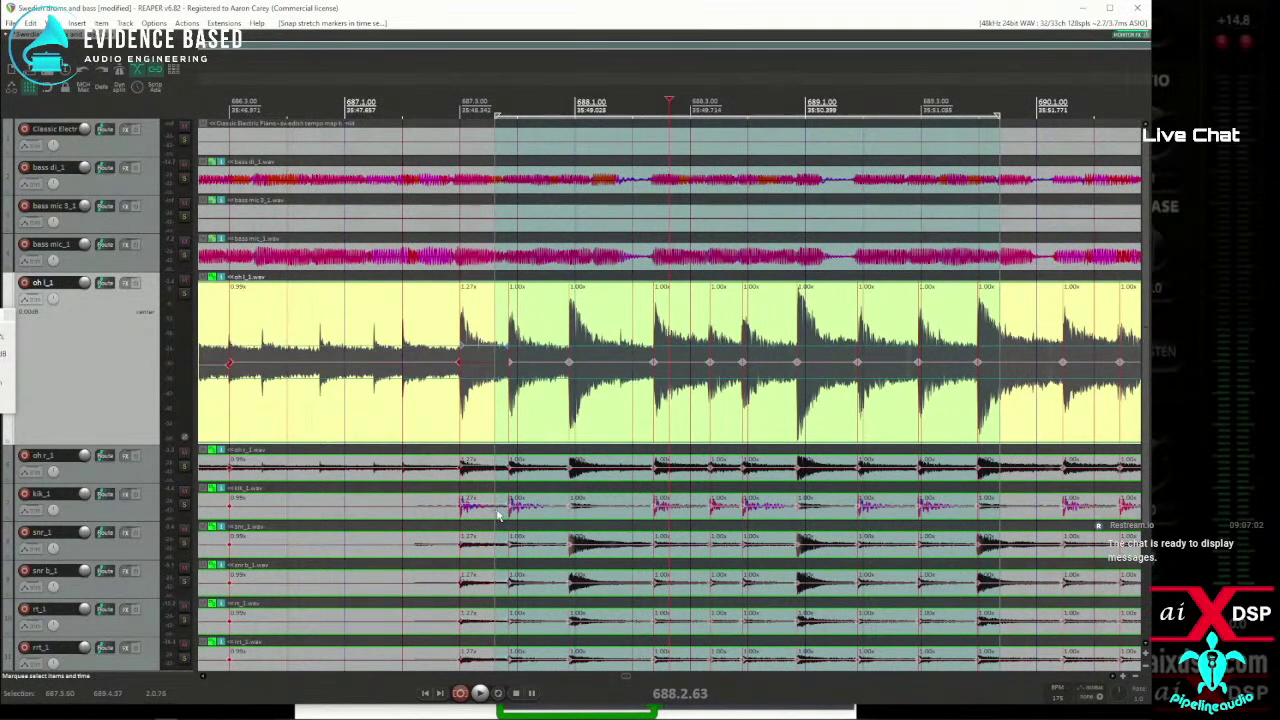
pyautogui.moveTo(500, 515); pyautogui.dragTo(618, 513)
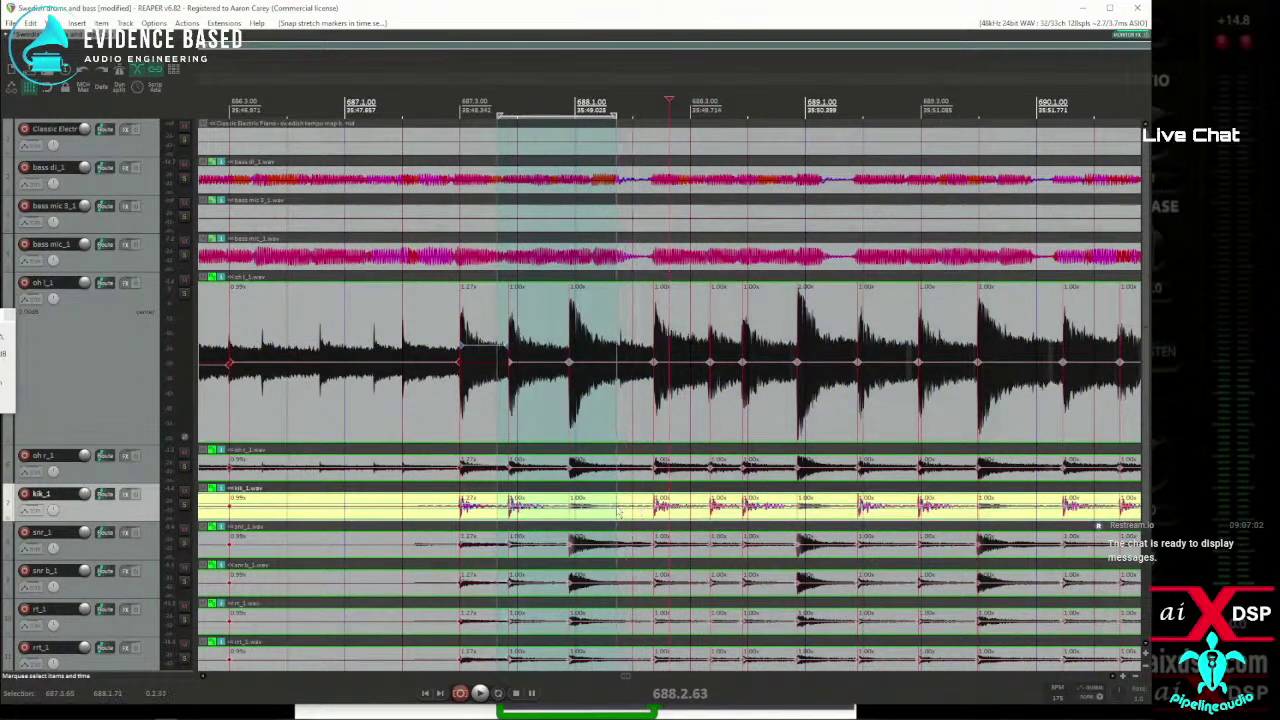
pyautogui.hotkey('ctrl', 'shift', 'q')
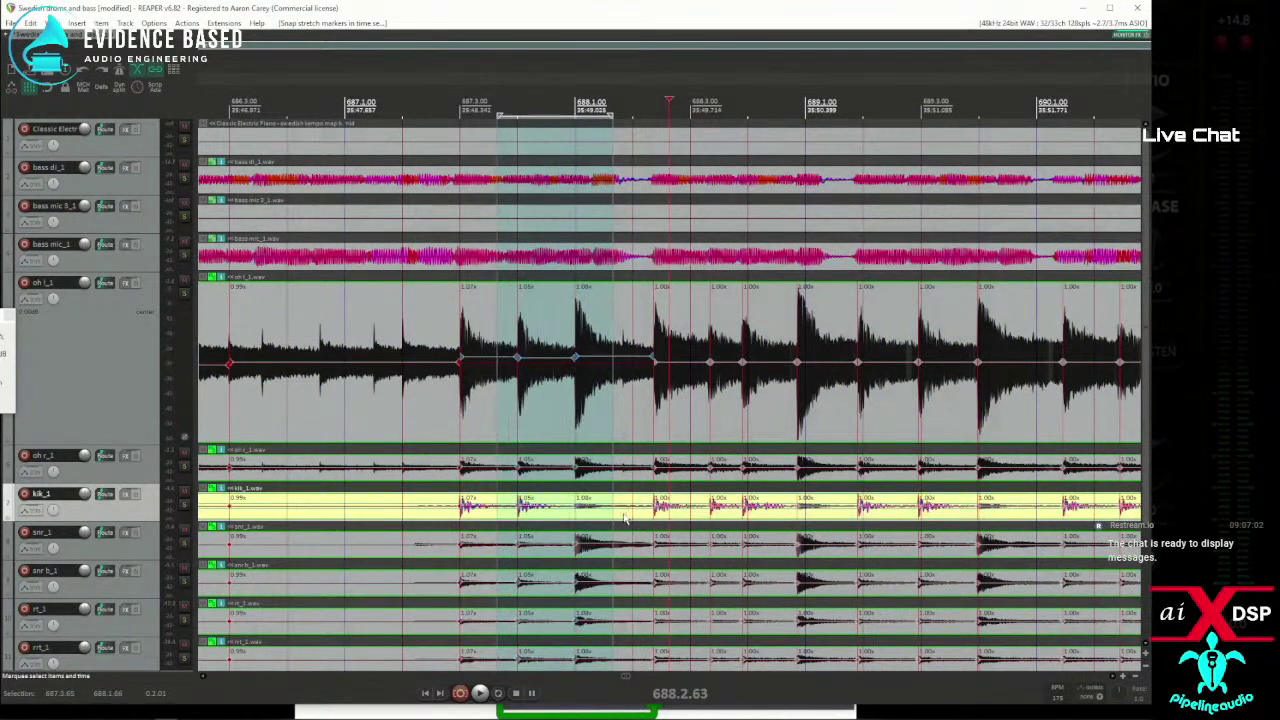
pyautogui.press('space')
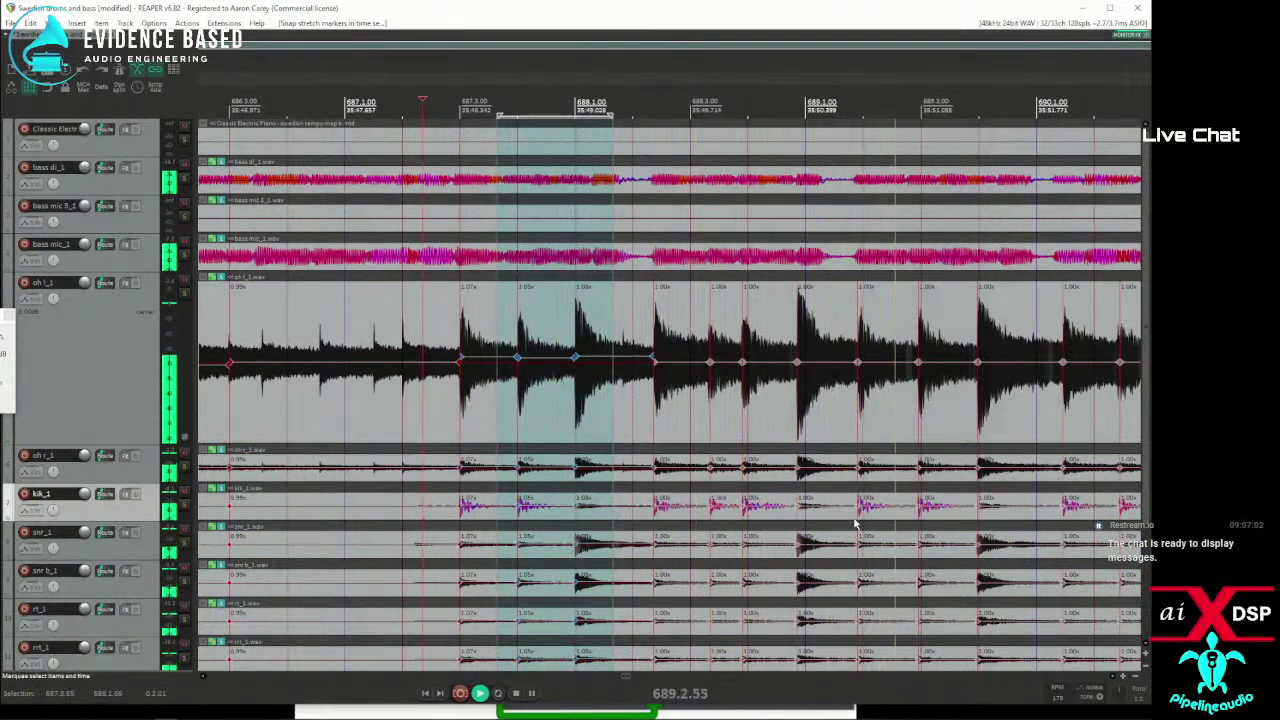
pyautogui.press('space')
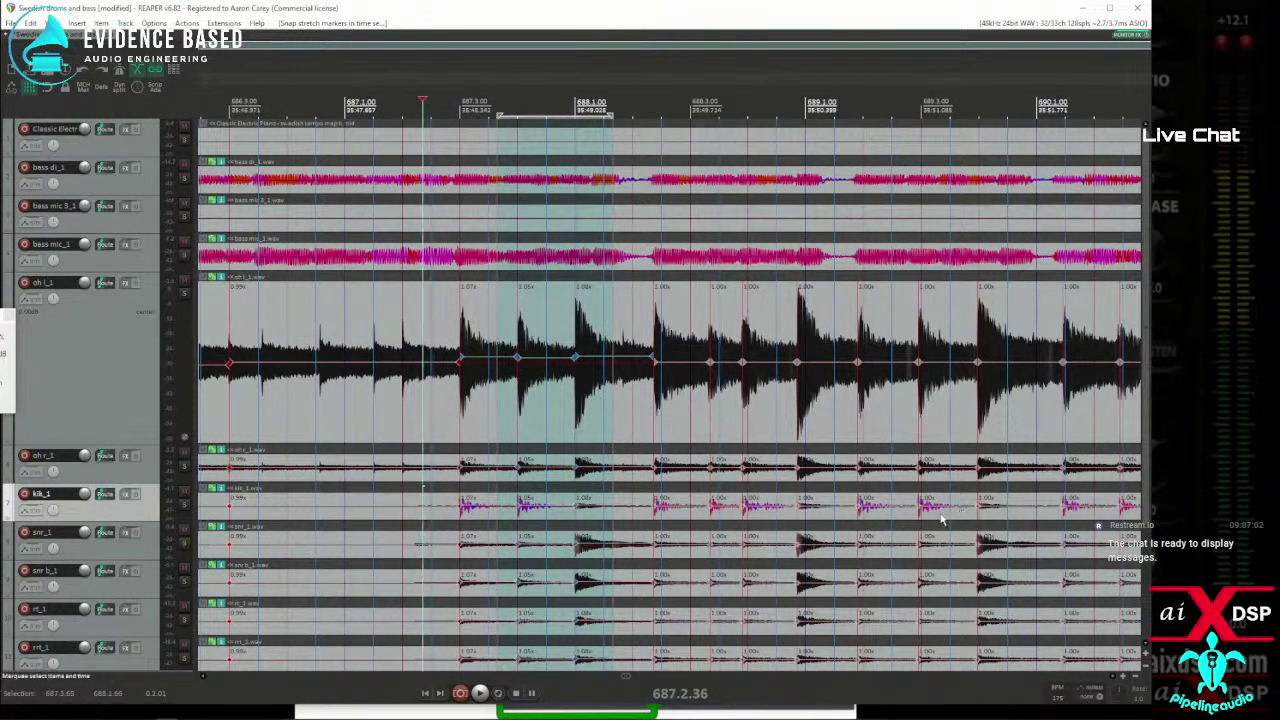
# Snap the stretch markers from 688.1.92 to 689.3.70 to the grid and play them back from 687.2.69.
pyautogui.moveTo(962, 519); pyautogui.dragTo(623, 524)
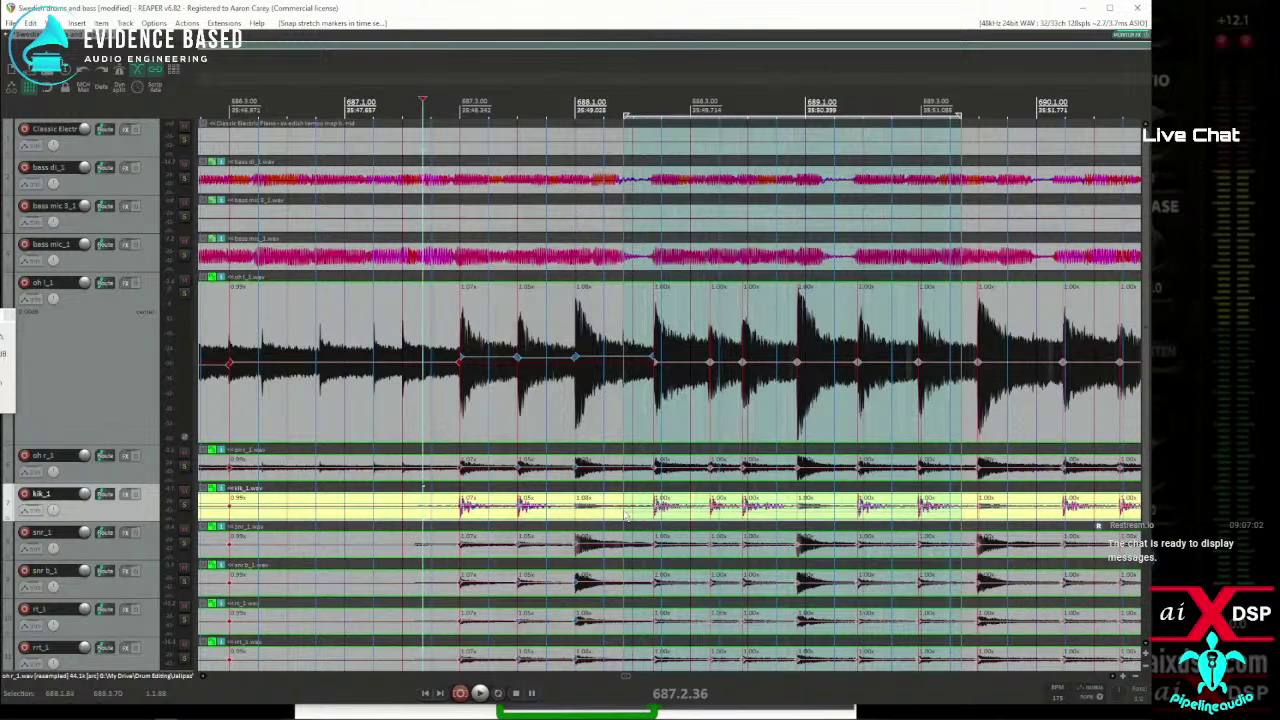
pyautogui.moveTo(625, 512); pyautogui.dragTo(635, 516)
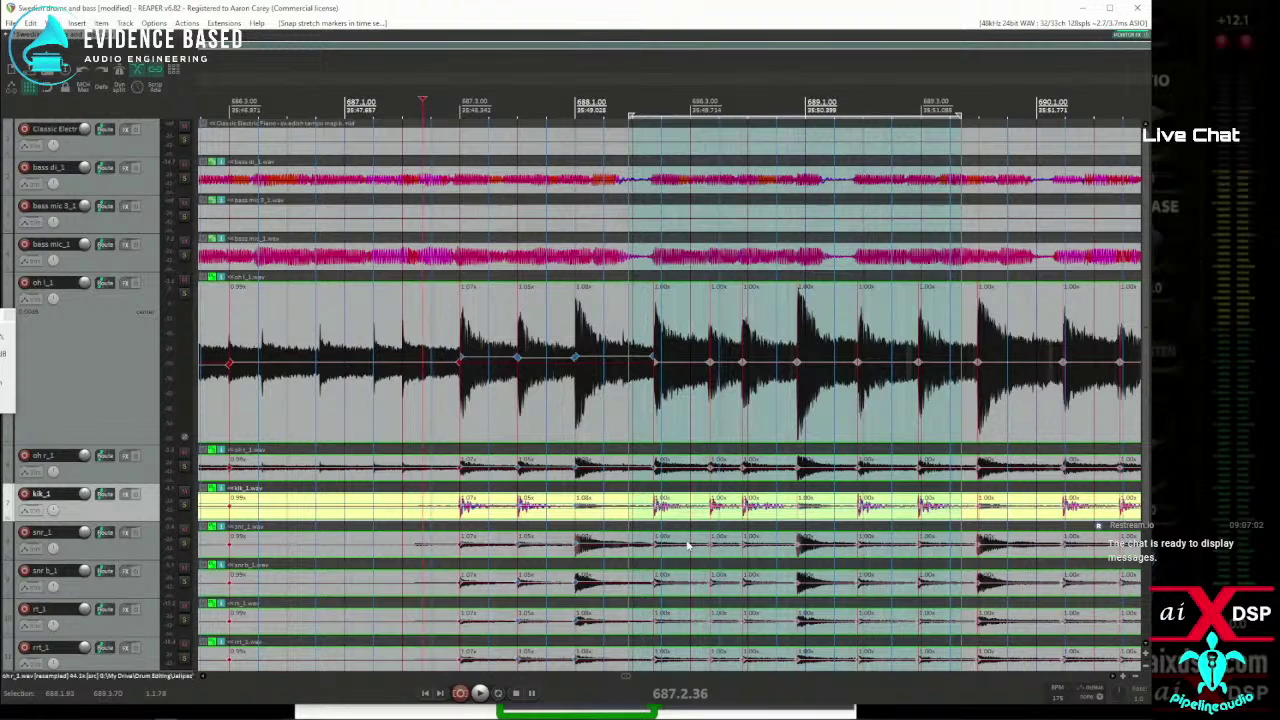
pyautogui.hotkey('ctrl', 'z')
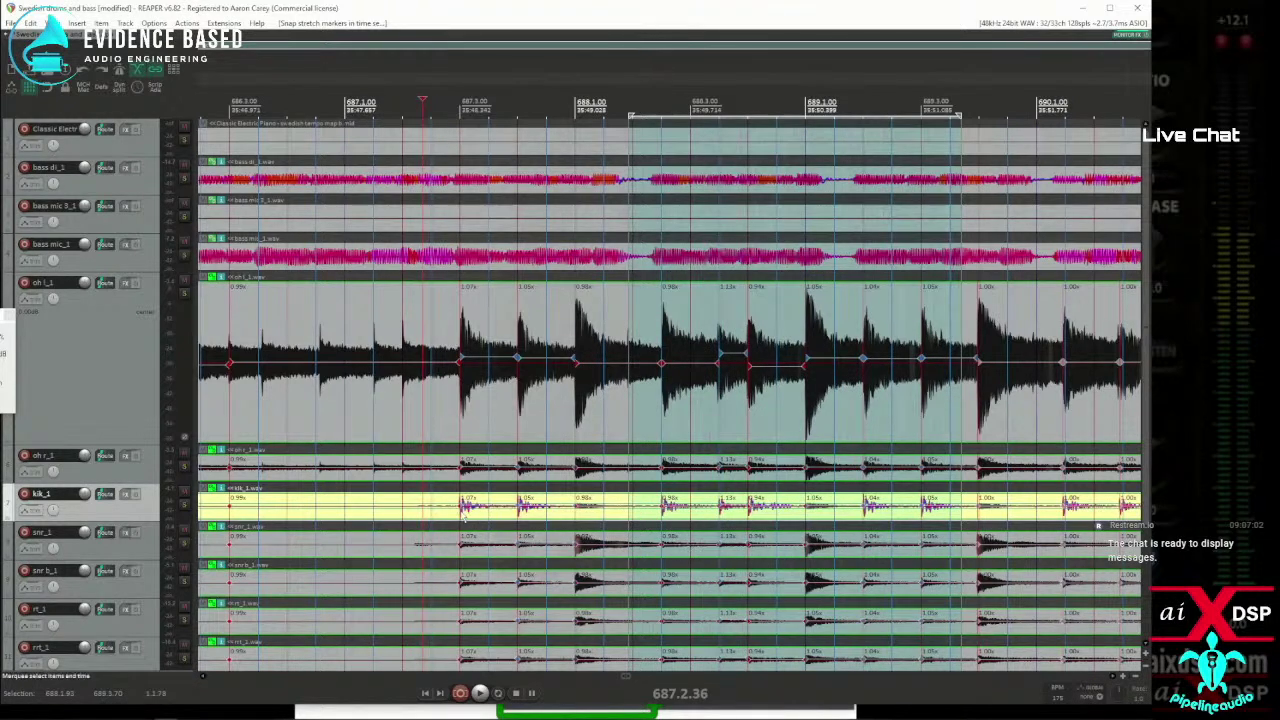
pyautogui.click(443, 519)
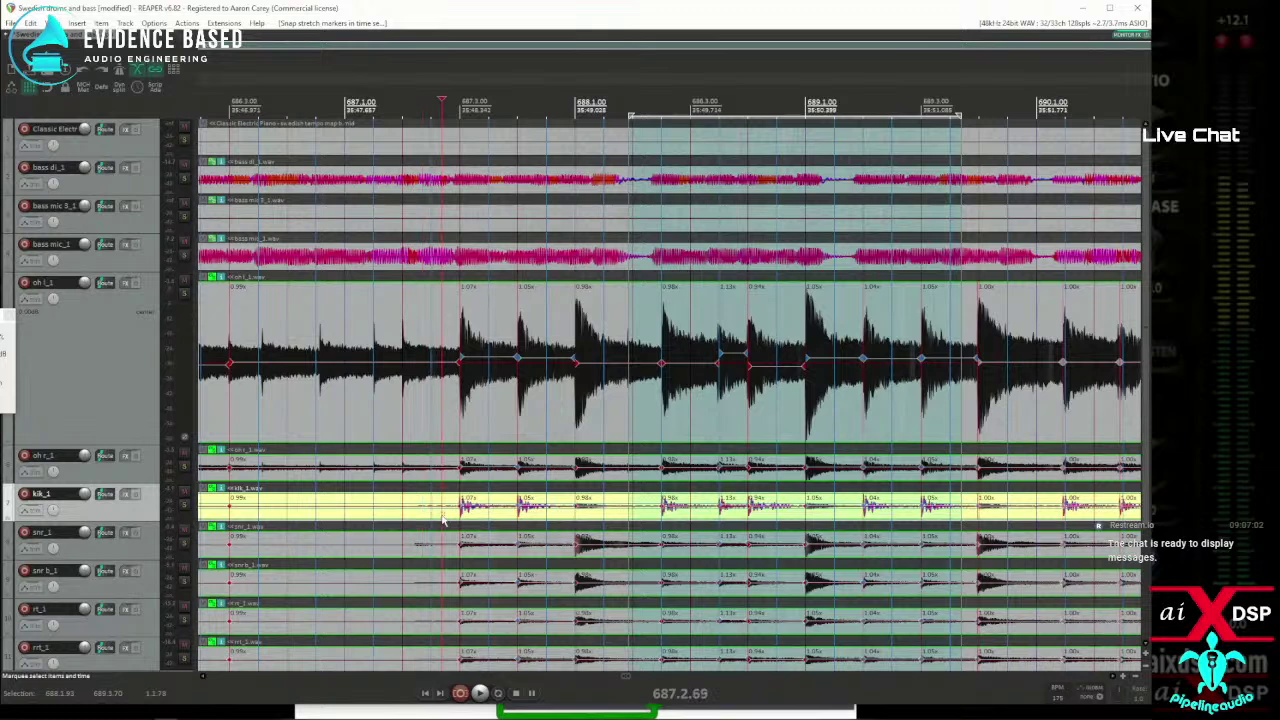
pyautogui.press('space')
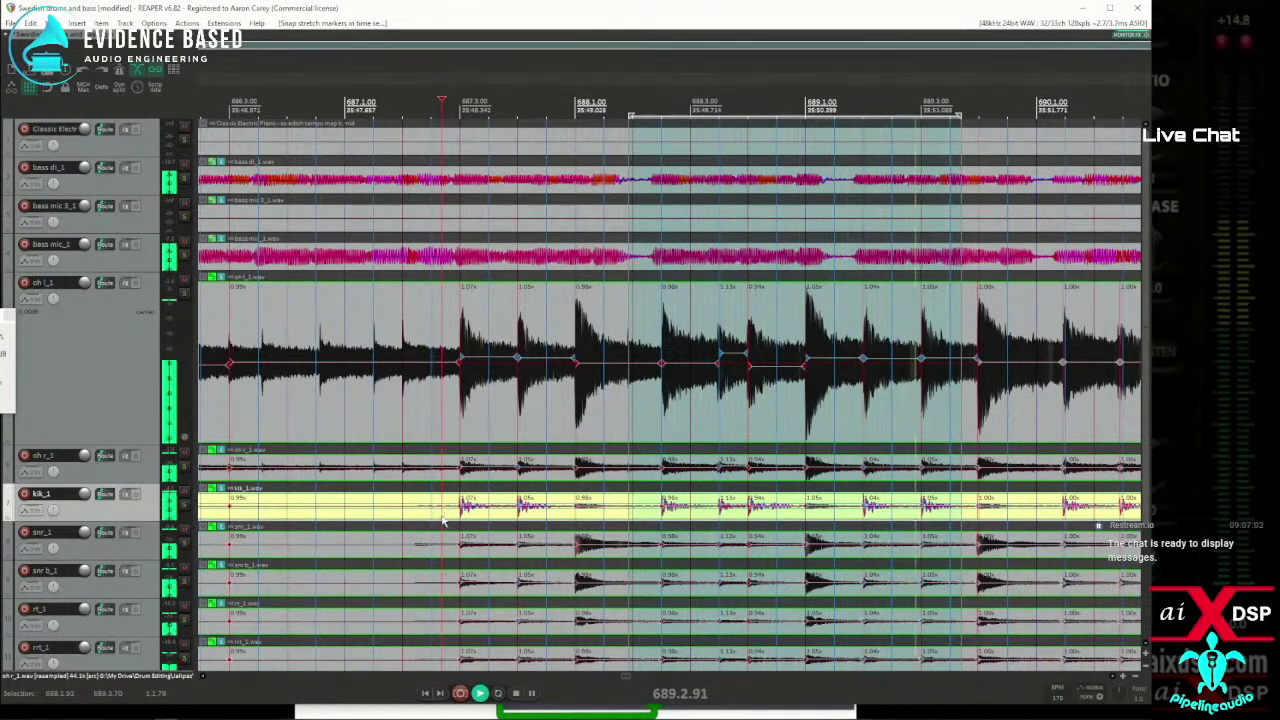
pyautogui.press('space')
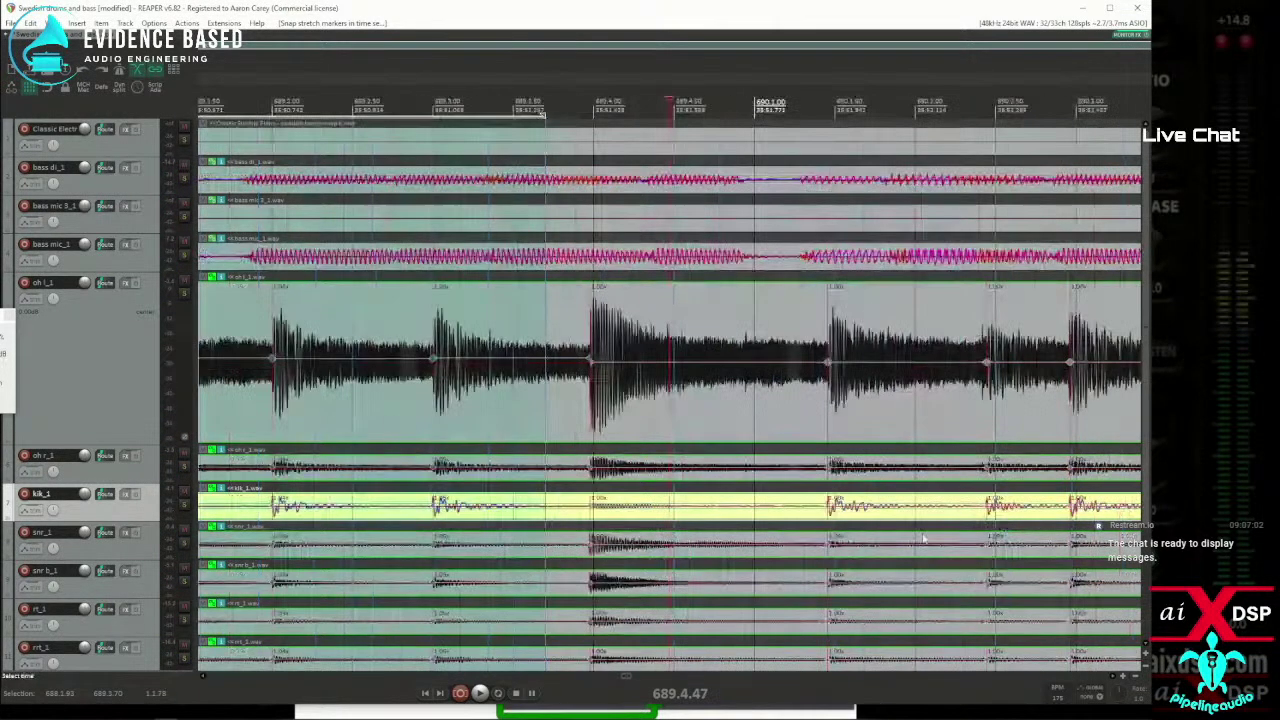
# Enlarge the kik_1 track so its kick hits can be compared with the grid alongside the other drums.
pyautogui.click(1014, 524)
pyautogui.scroll(3, 1014, 524)
pyautogui.scroll(-3, 600, 540)
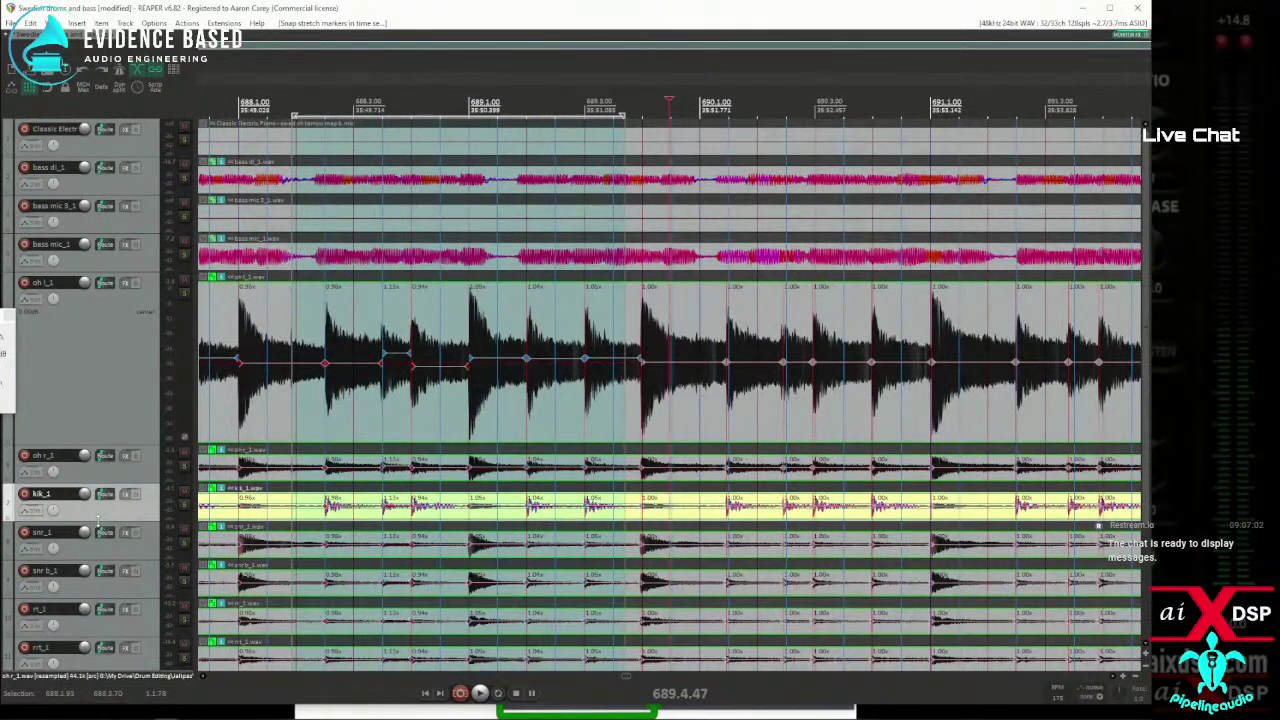
pyautogui.moveTo(97, 519); pyautogui.dragTo(97, 560)
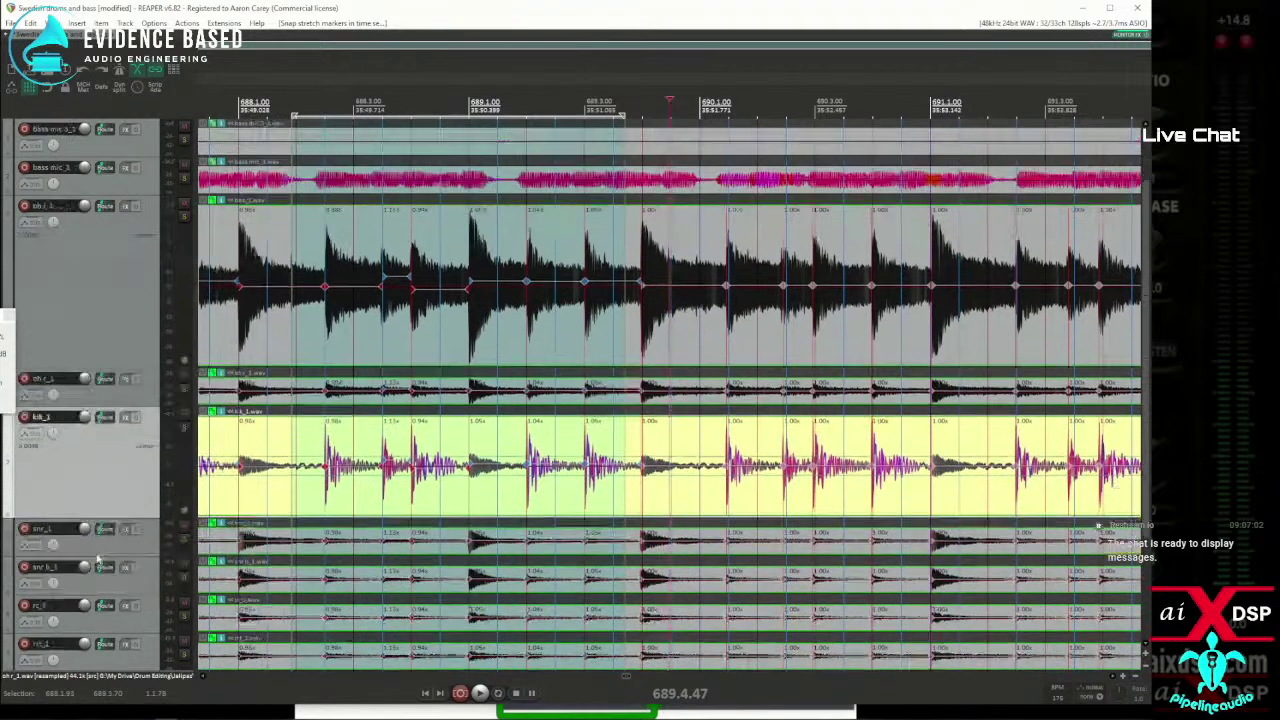
pyautogui.scroll(-3, 110, 550)
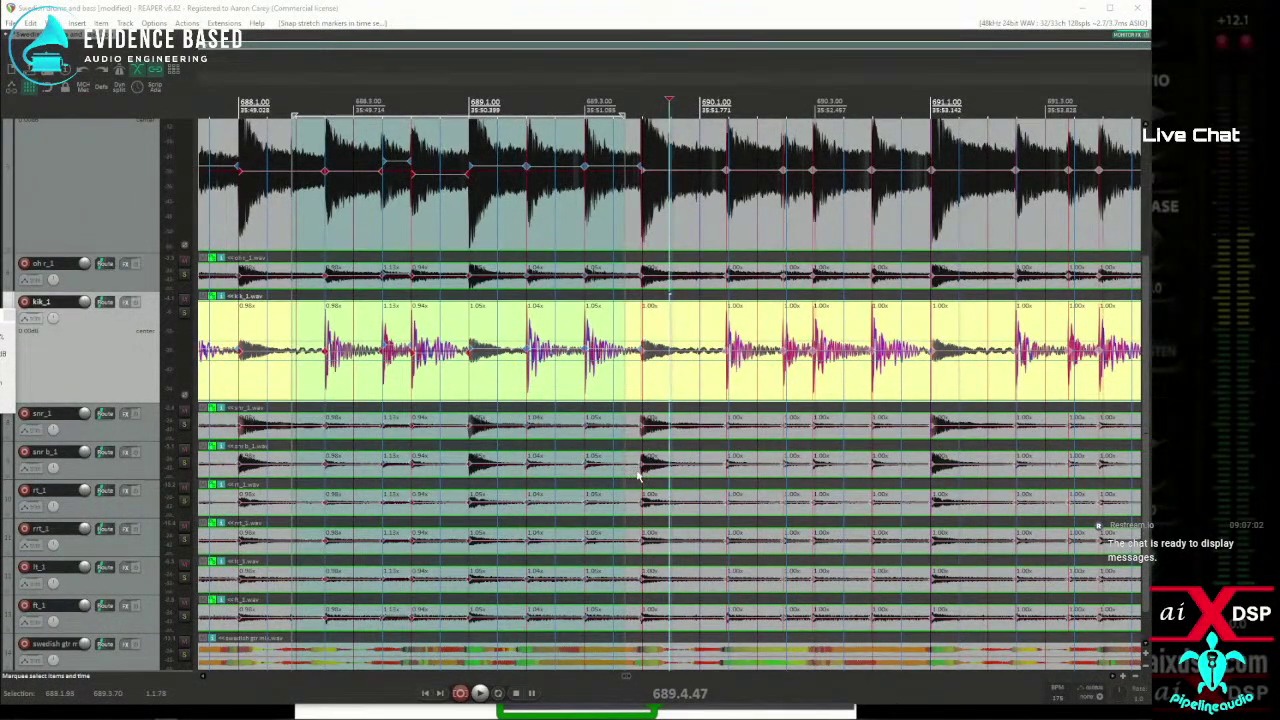
# Snap the stretch markers from about 689.3.91 to 691.4.23 to the grid and listen to the corrected bars.
pyautogui.moveTo(638, 477); pyautogui.dragTo(1113, 470)
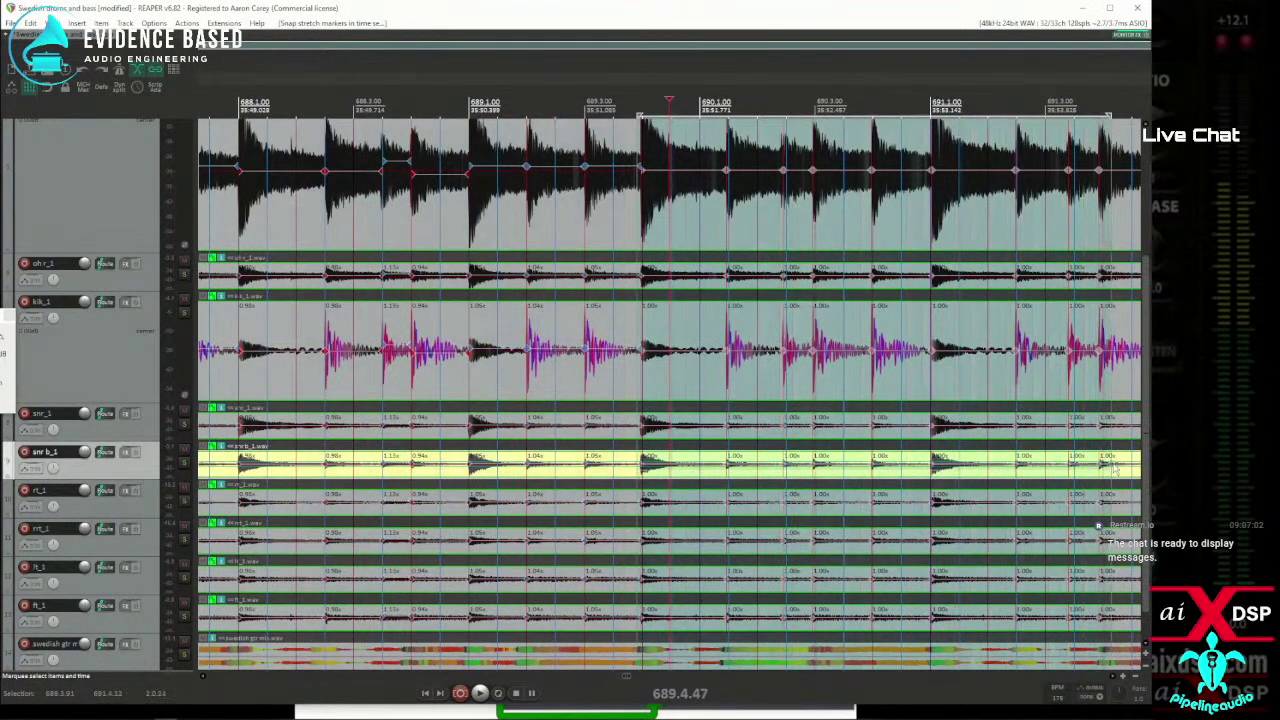
pyautogui.press('q')
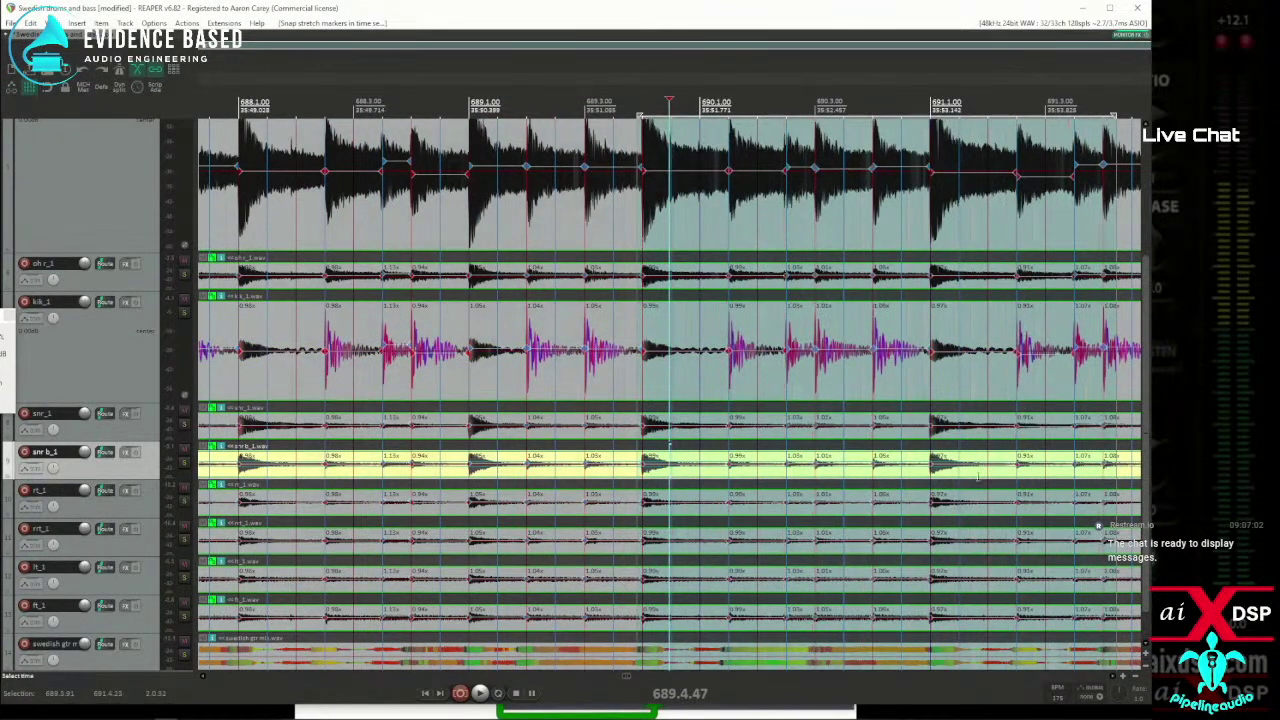
pyautogui.press('space')
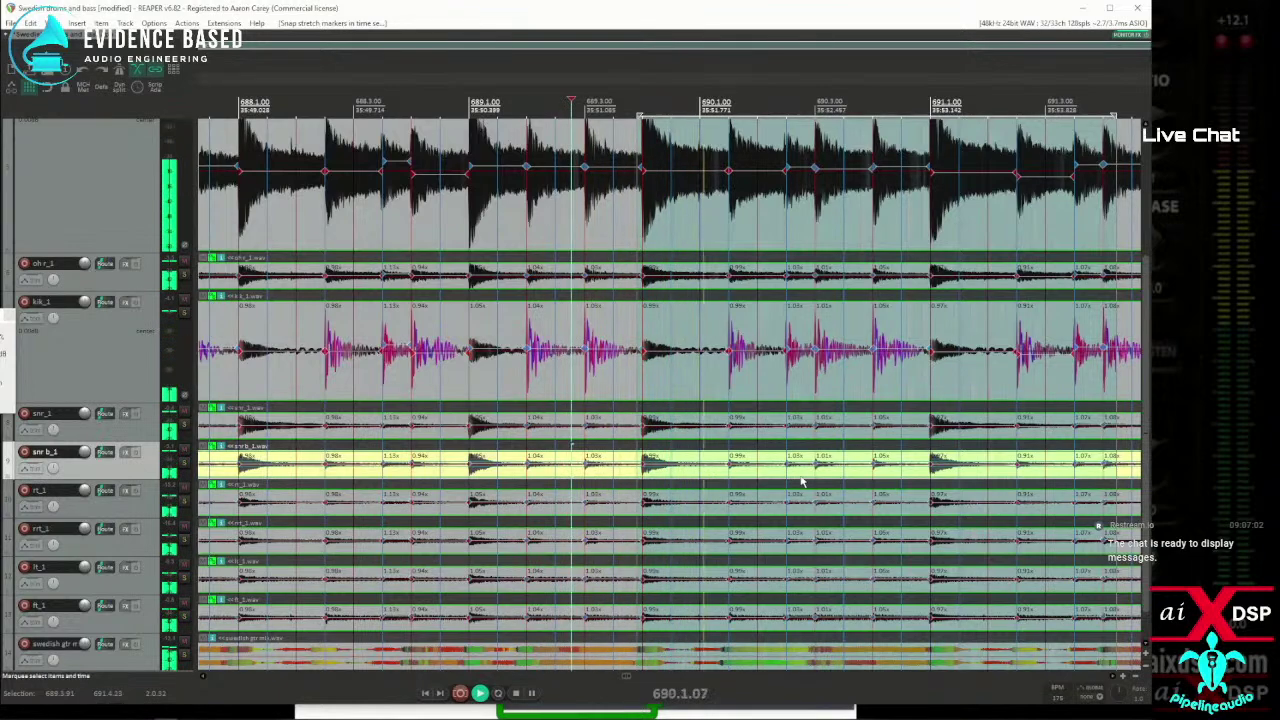
pyautogui.scroll(-2, 869, 486)
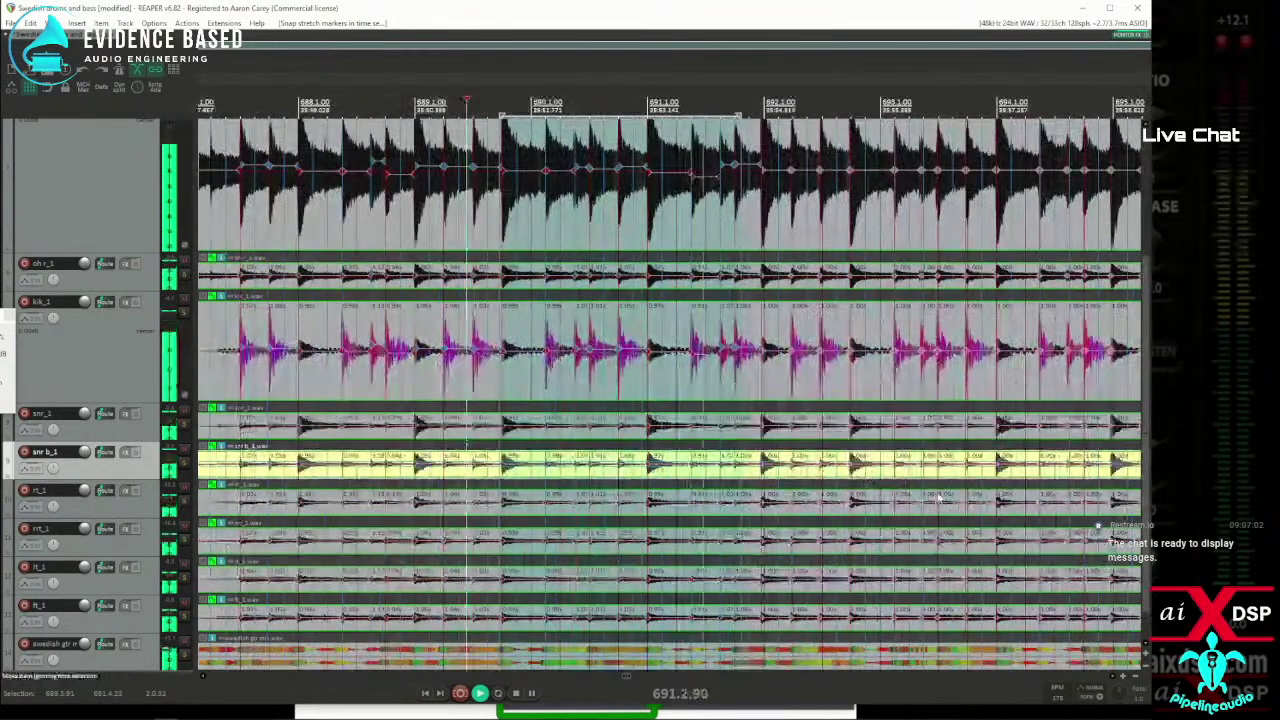
pyautogui.press('space')
# Snap the grouped drums' stretch markers from 691.4.78 to 695.4.92 to the grid.
pyautogui.click(760, 473)
pyautogui.scroll(4, 700, 472)
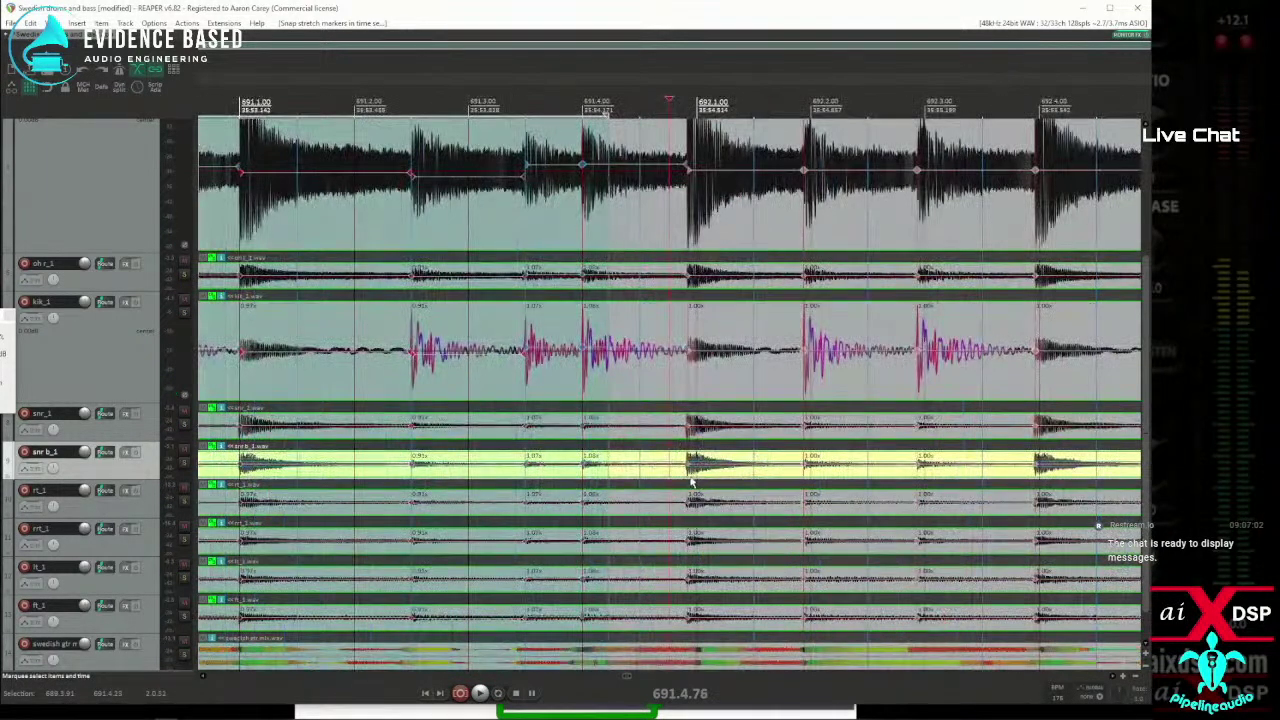
pyautogui.scroll(-6, 672, 472)
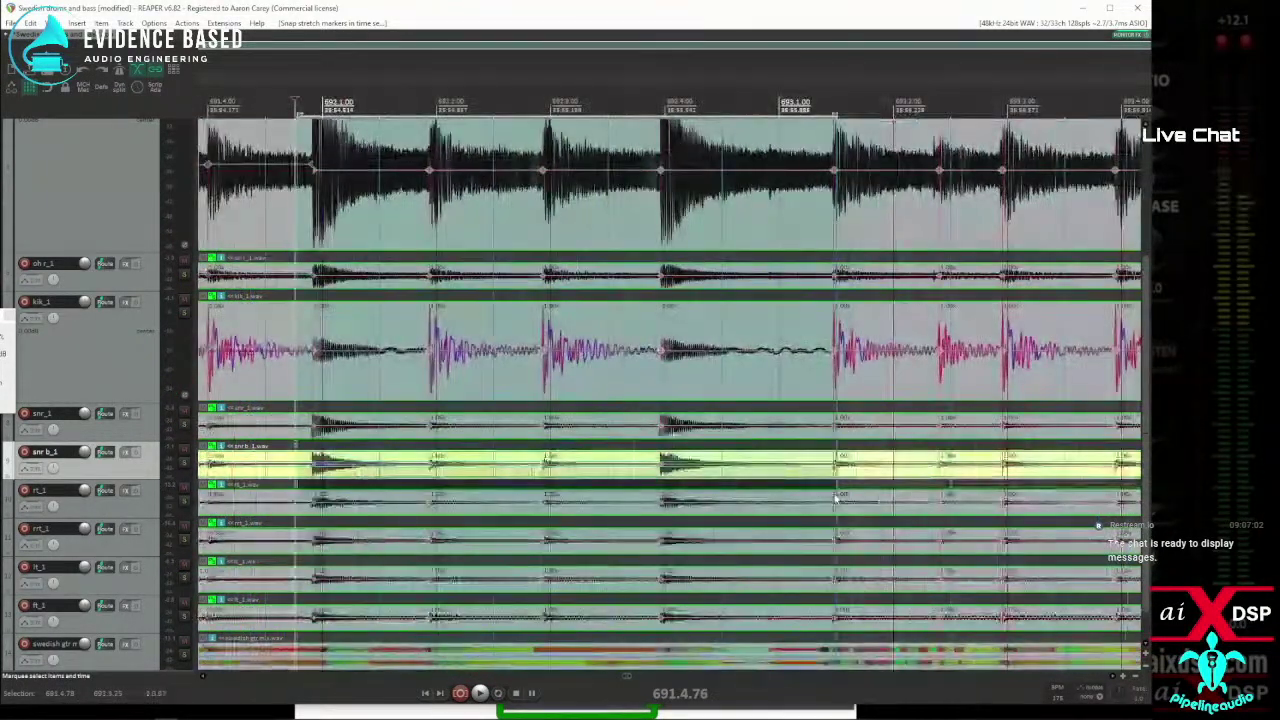
pyautogui.hscroll(5, 977, 500)
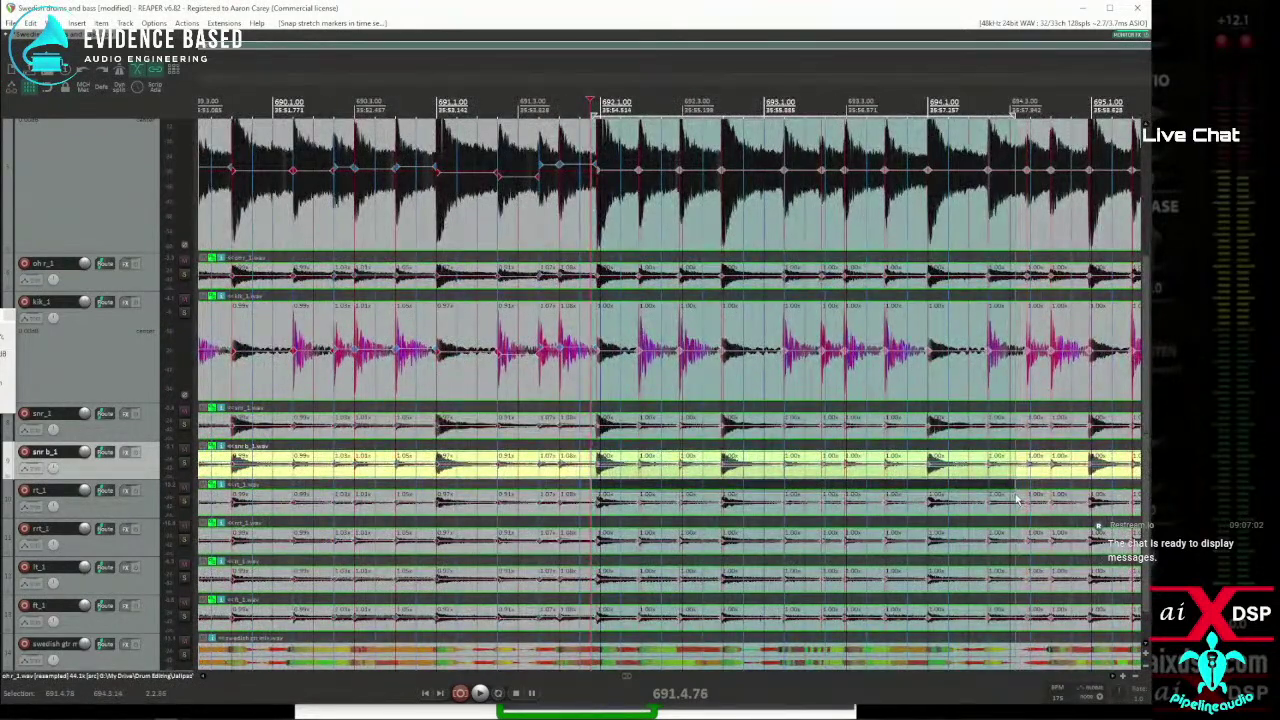
pyautogui.hscroll(3, 1050, 495)
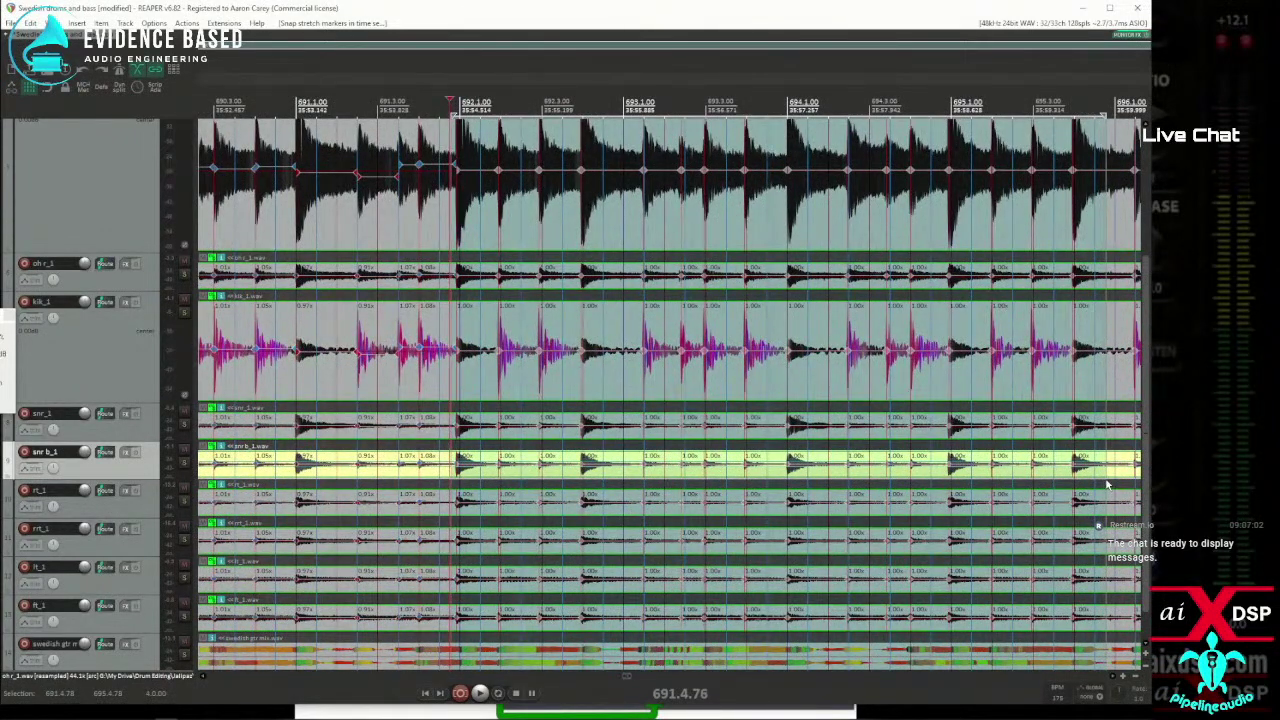
pyautogui.moveTo(1107, 485); pyautogui.dragTo(1112, 478)
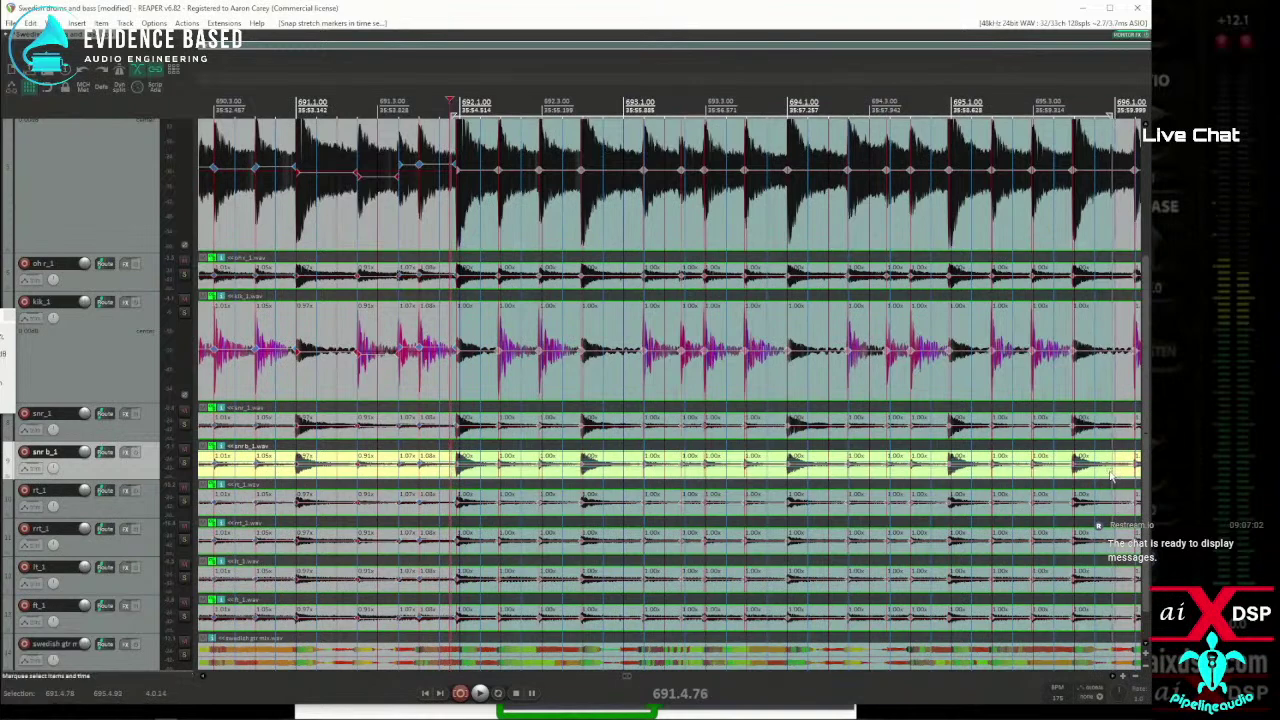
pyautogui.press('q')
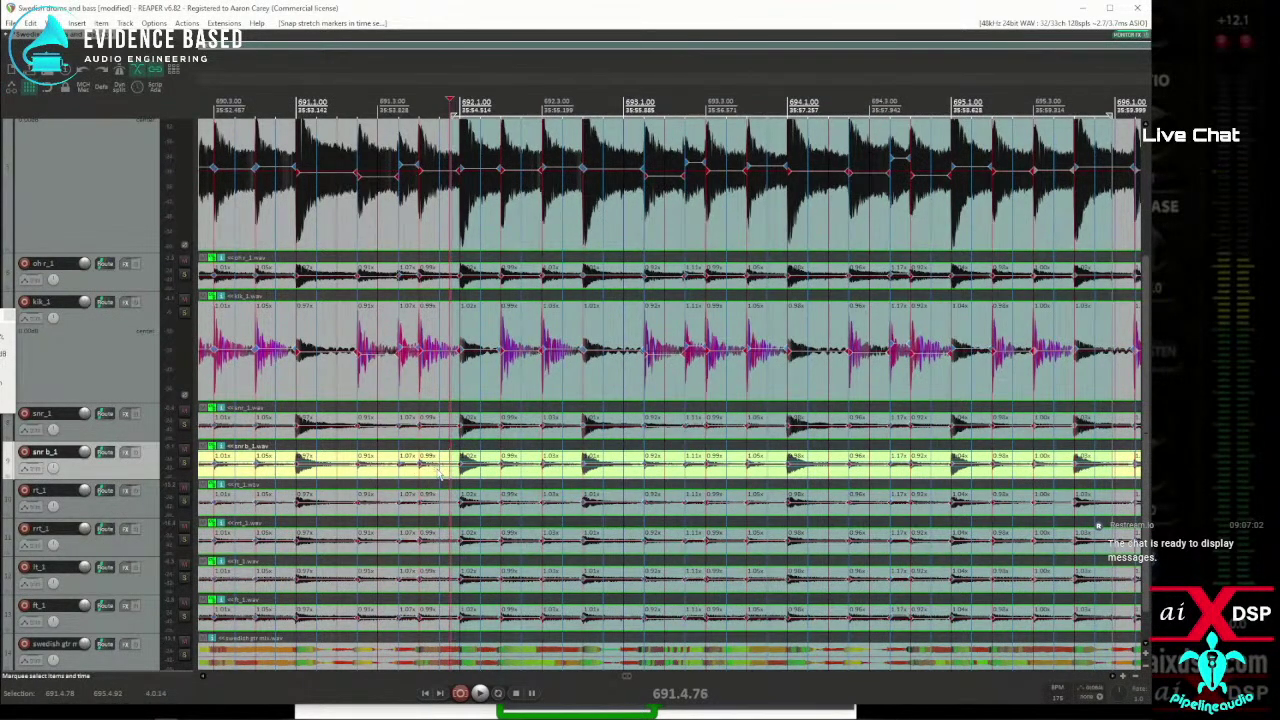
# Play the snapped drums from 691.3.61 to check their timing against the bass.
pyautogui.click(404, 478)
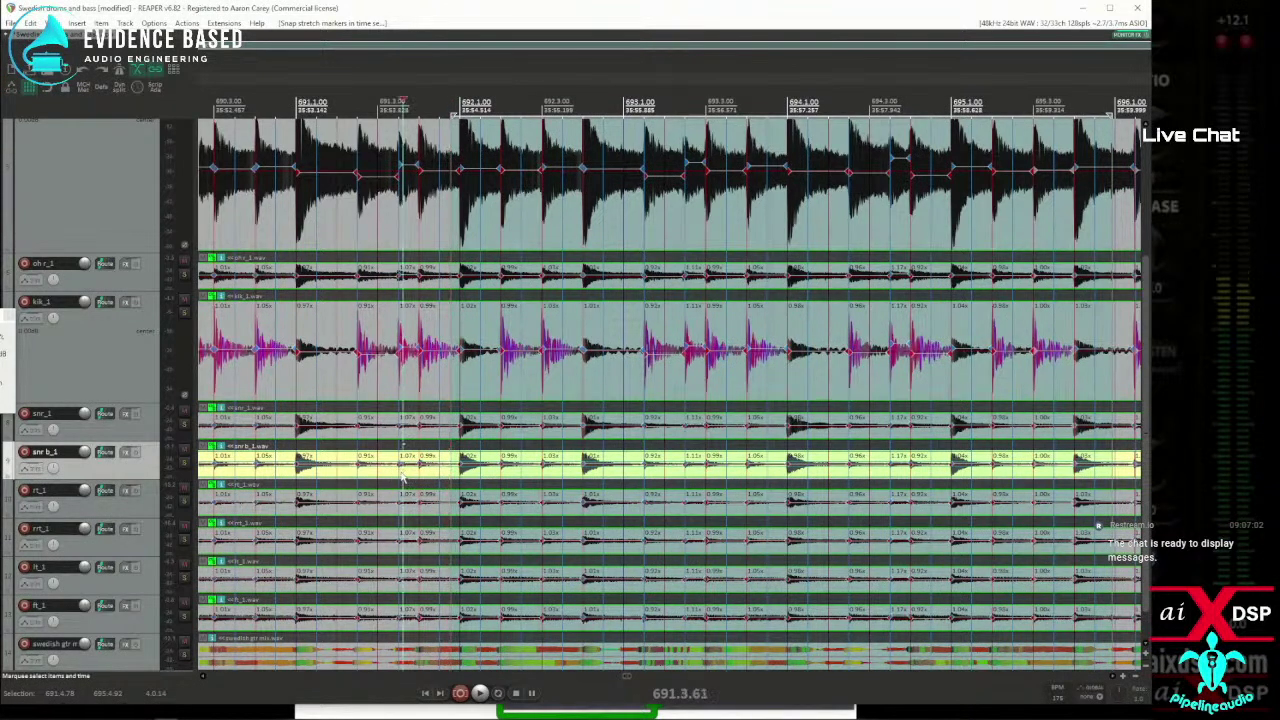
pyautogui.press('space')
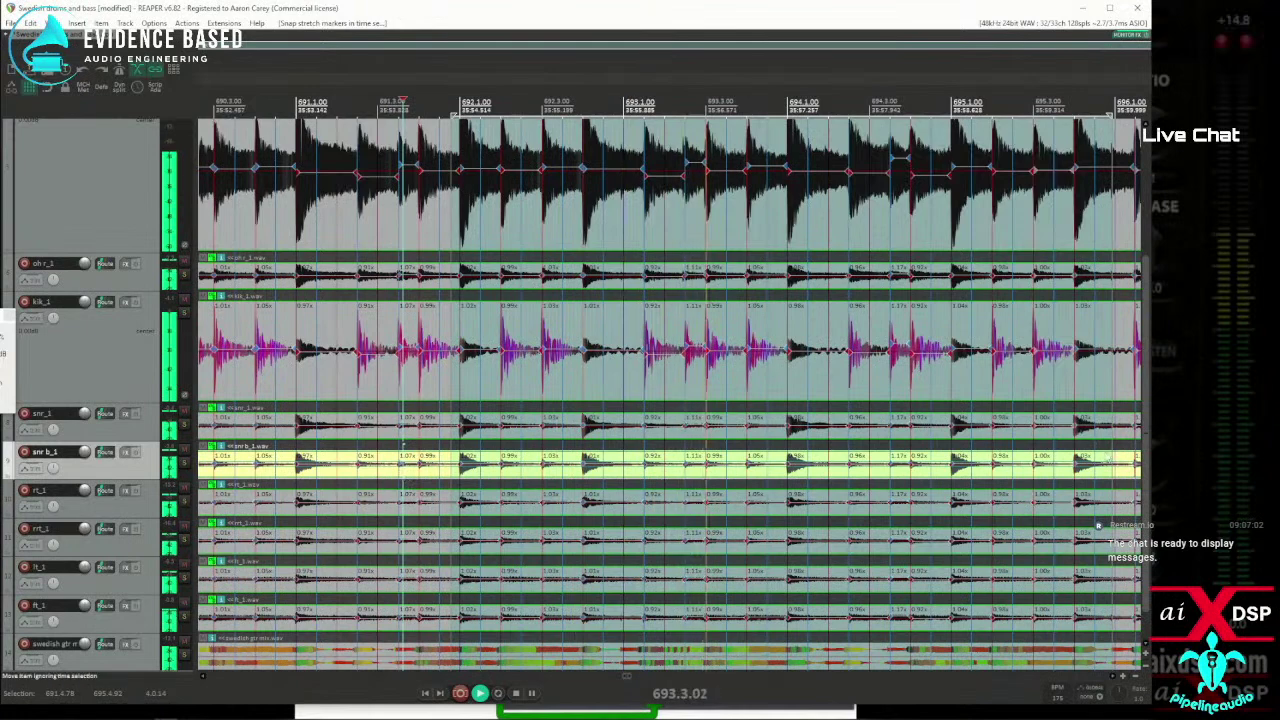
pyautogui.scroll(-2, 885, 482)
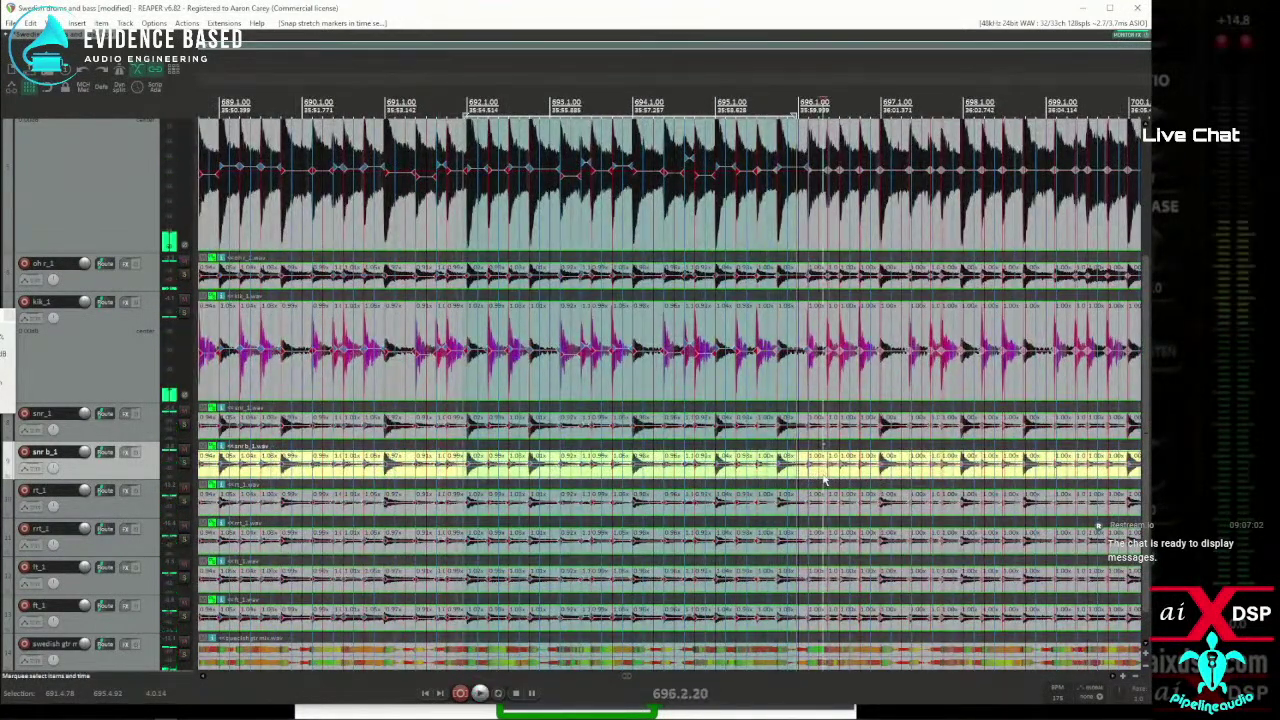
# Snap the stretch markers from about 696.1.27 to just past the tempo change at 705.1.00 to the grid.
pyautogui.scroll(3, 610, 465)
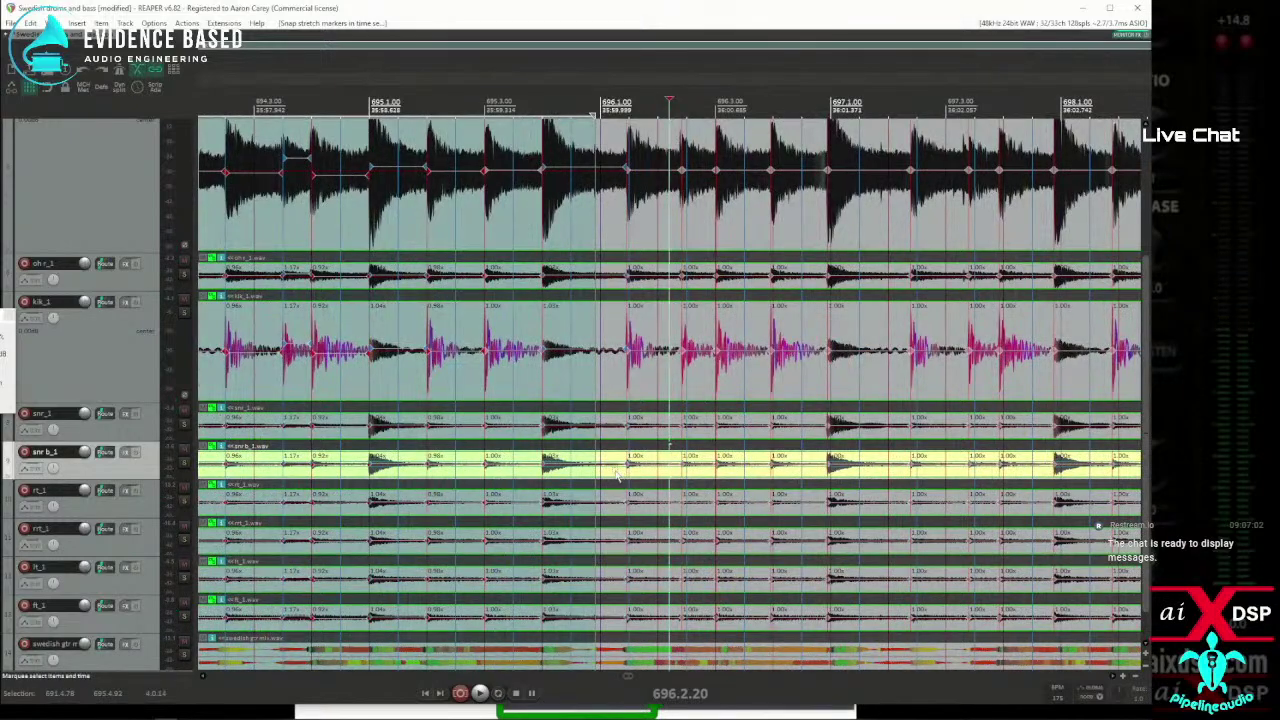
pyautogui.hscroll(3, 1017, 484)
pyautogui.hscroll(5, 1017, 484)
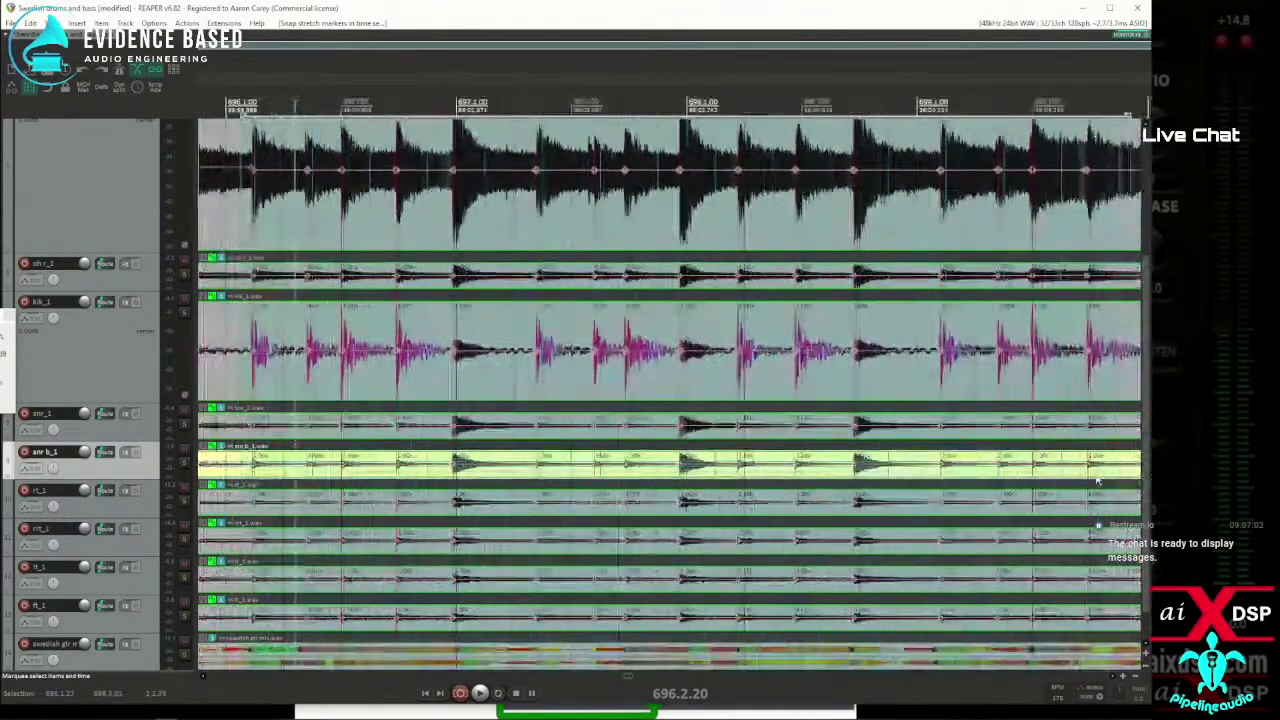
pyautogui.hscroll(6, 1151, 468)
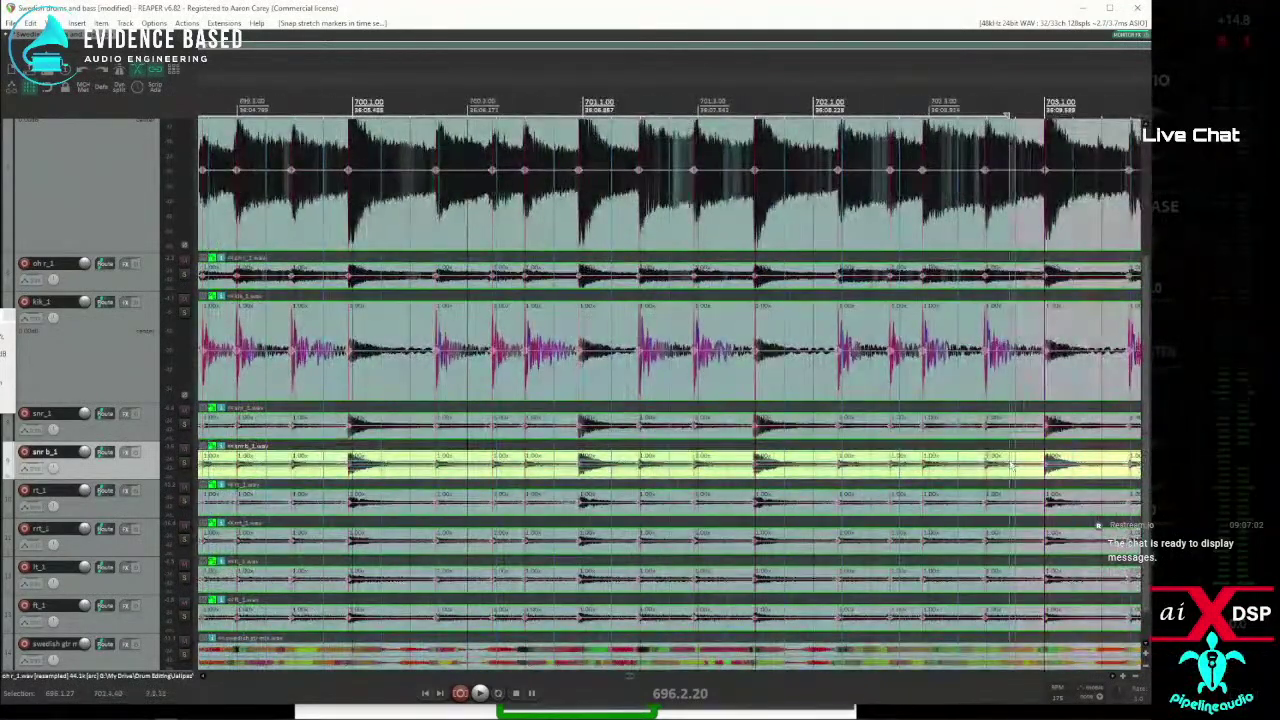
pyautogui.hscroll(3, 1151, 438)
pyautogui.hscroll(2, 1152, 458)
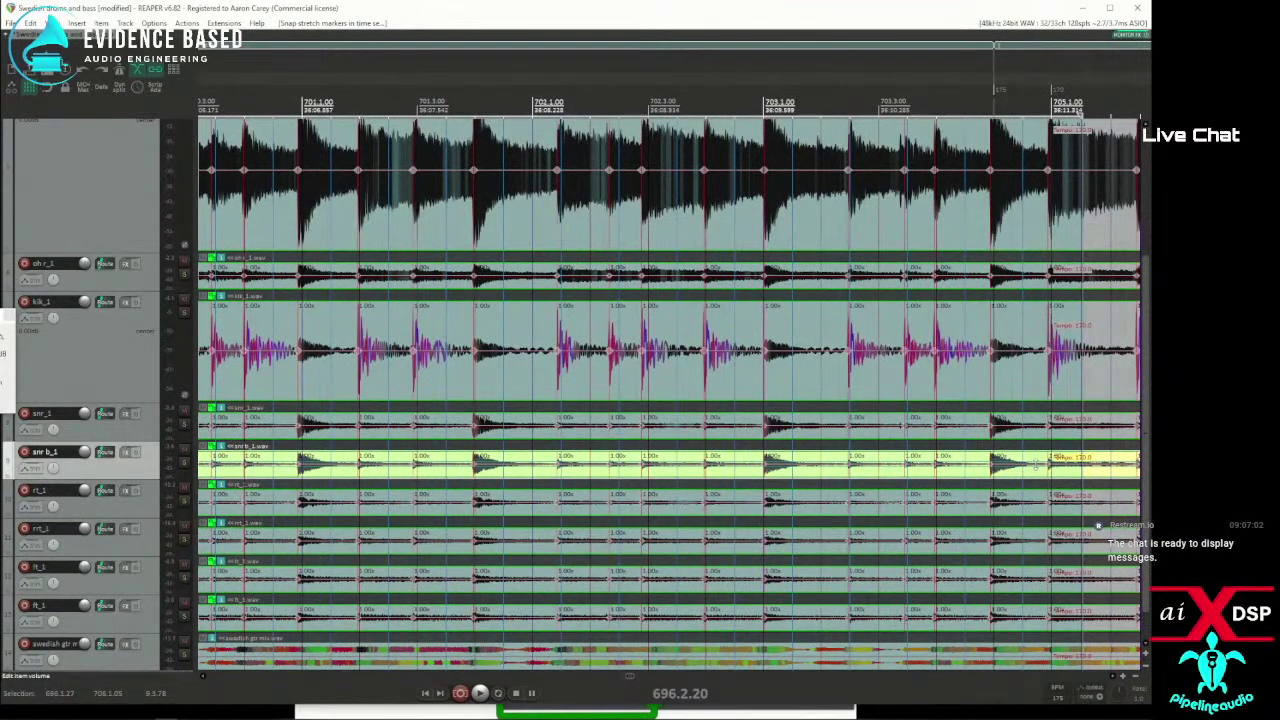
pyautogui.hotkey('ctrl', 'shift', 'z')
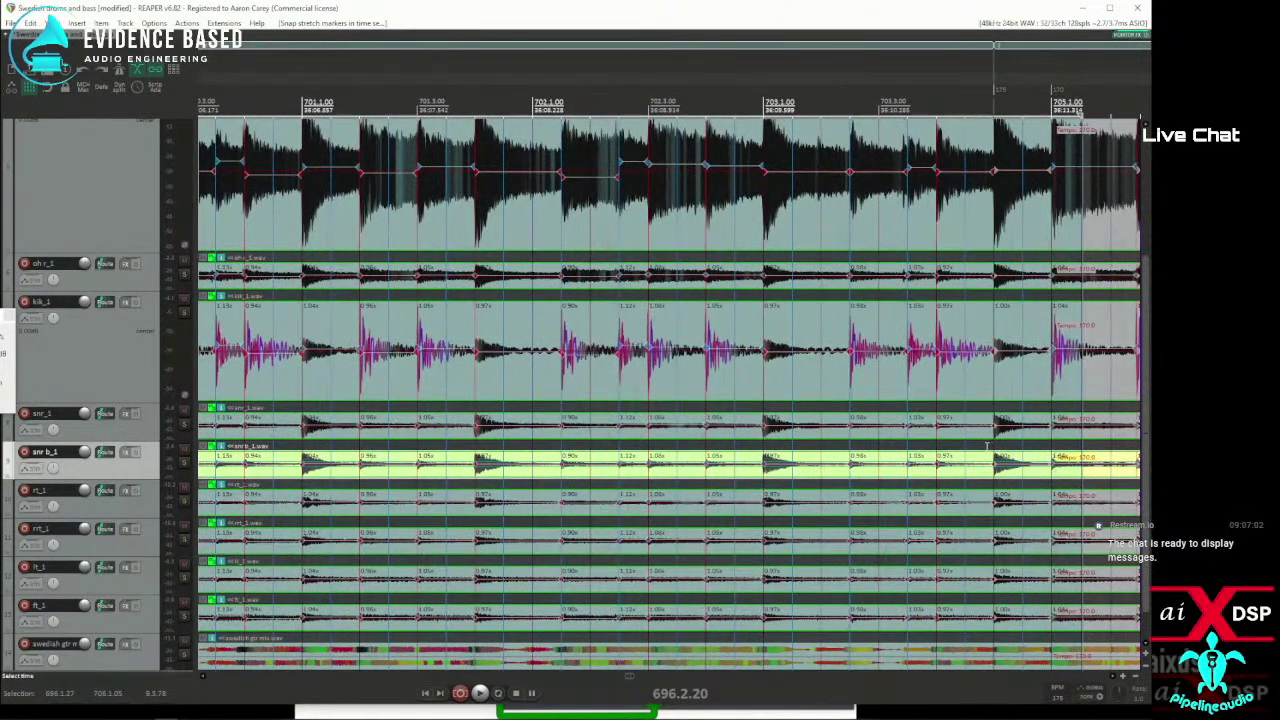
# Play the snapped drums from 687.2.25 to check the timing of the corrected section.
pyautogui.scroll(-5, 985, 447)
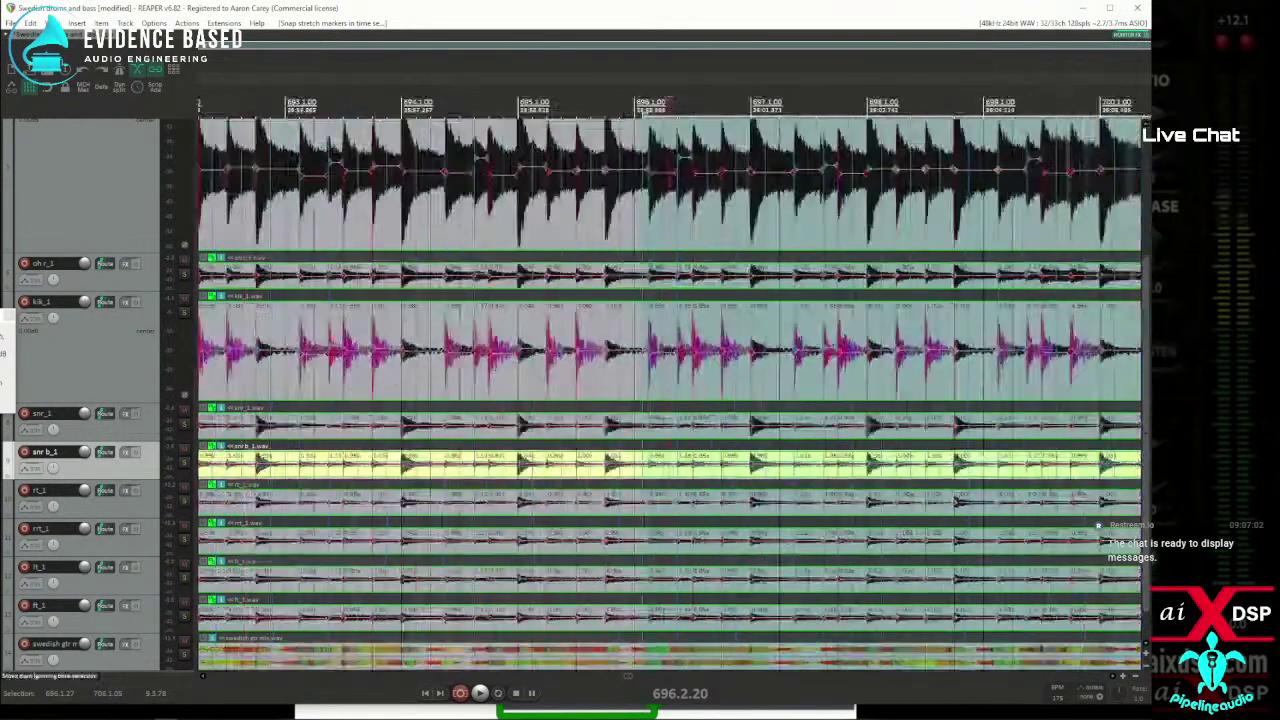
pyautogui.click(298, 378)
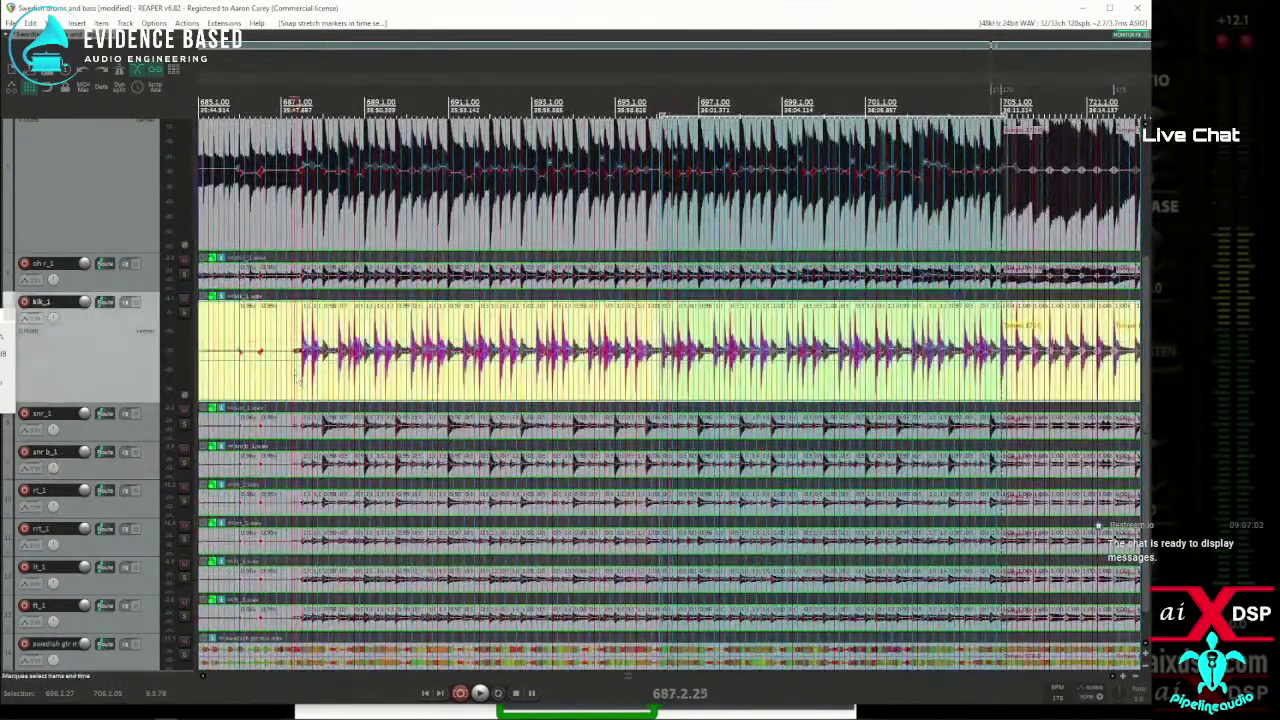
pyautogui.press('space')
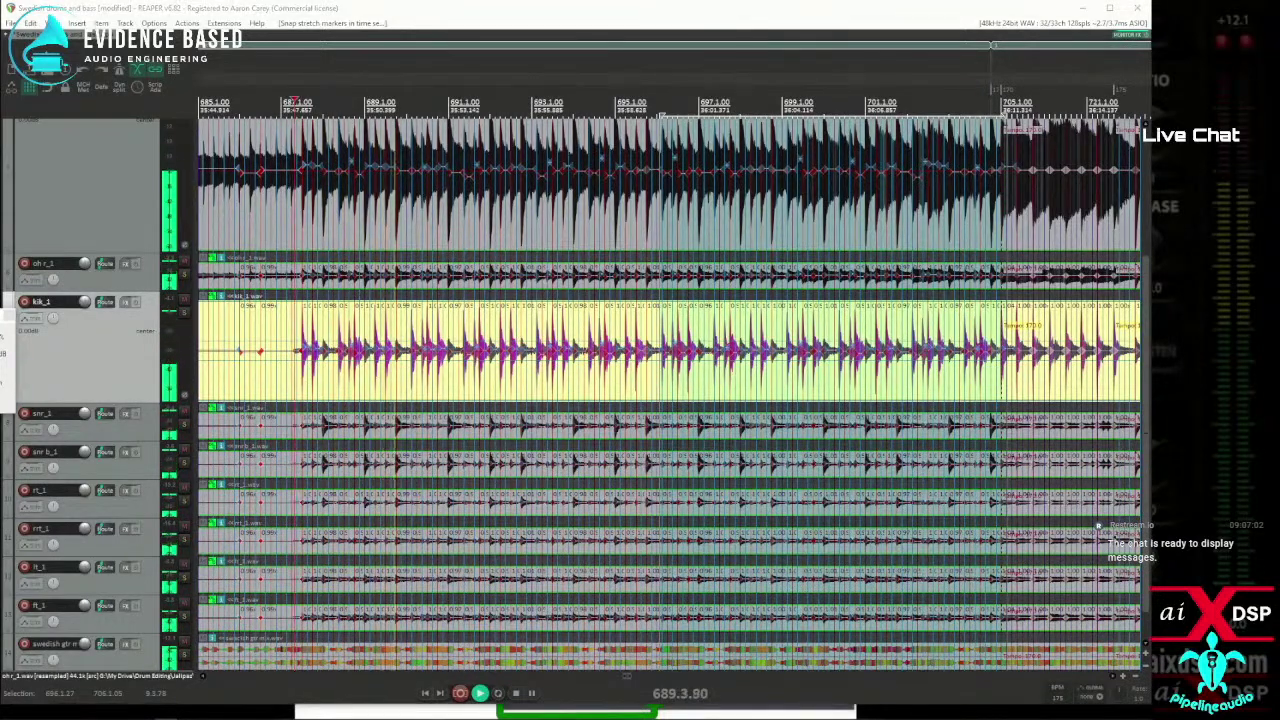
pyautogui.press('space')
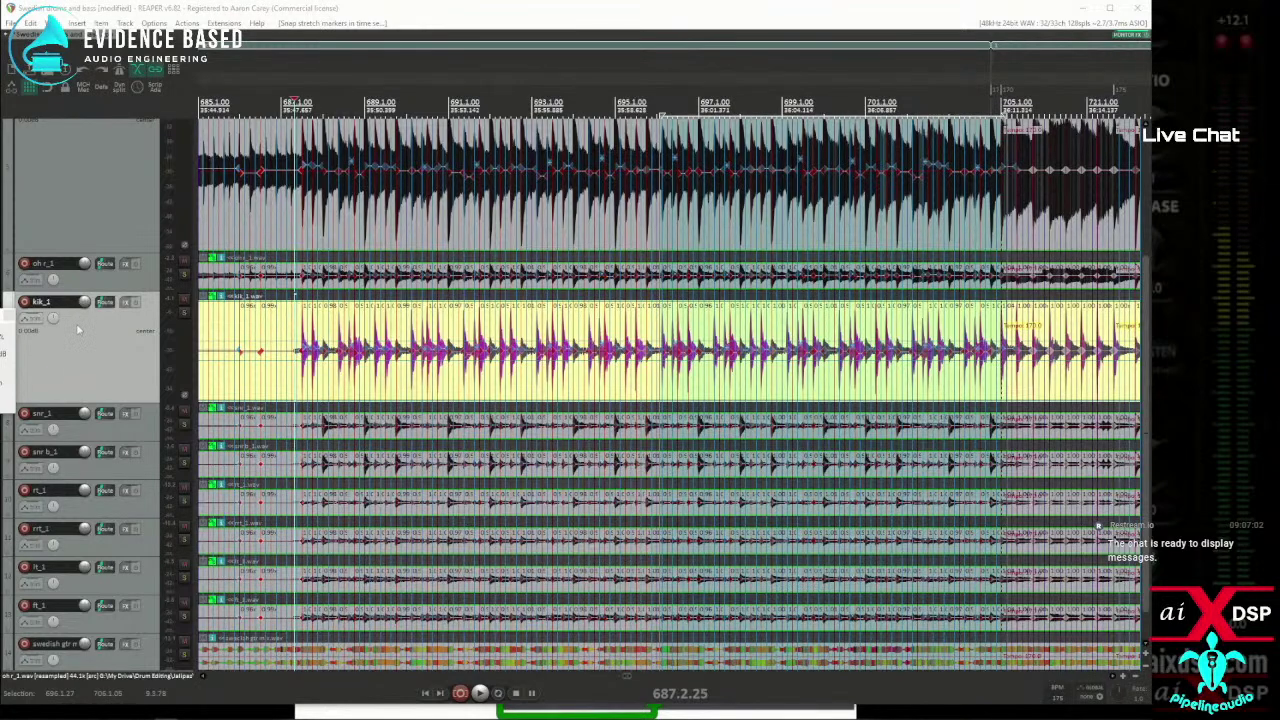
# Insert a new track directly above the oh l_1 track and name it Drums.
pyautogui.scroll(2, 82, 244)
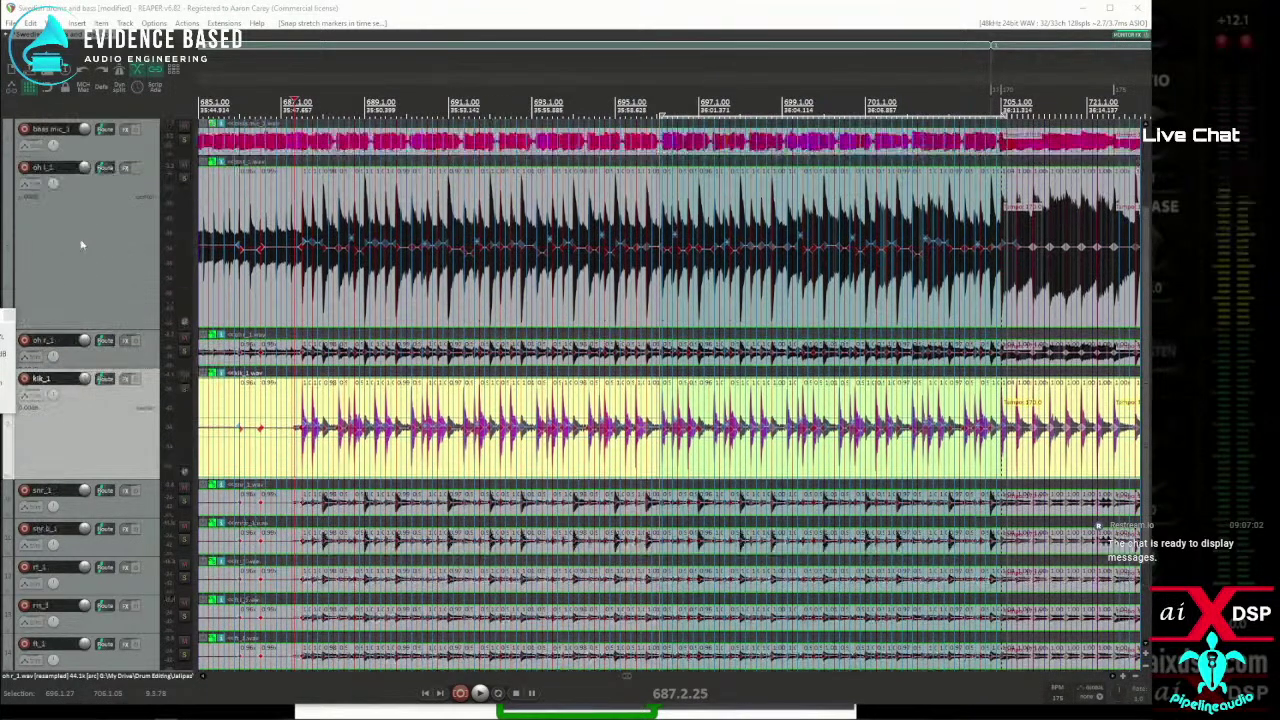
pyautogui.click(130, 148)
pyautogui.rightClick(129, 147)
pyautogui.click(166, 169)
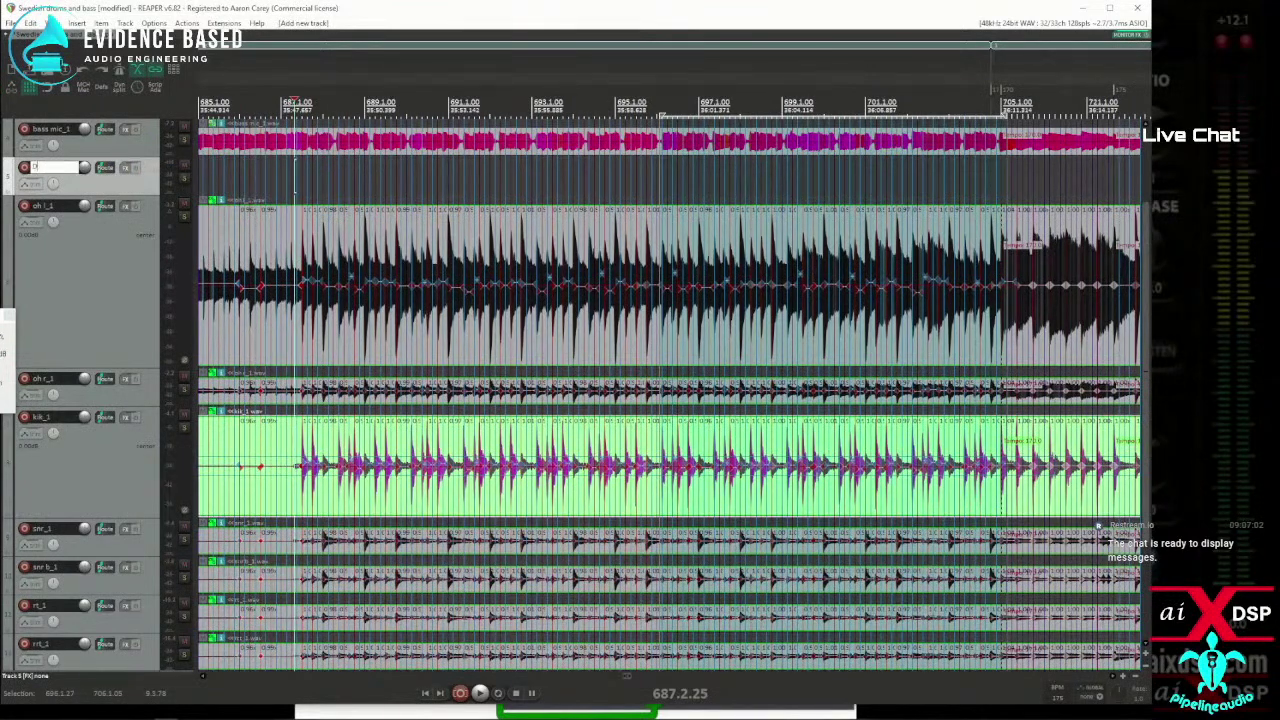
# Select all the drum tracks from oh l_1 to ft_1 and nest them in the Drums track as a folder.
pyautogui.click(99, 264)
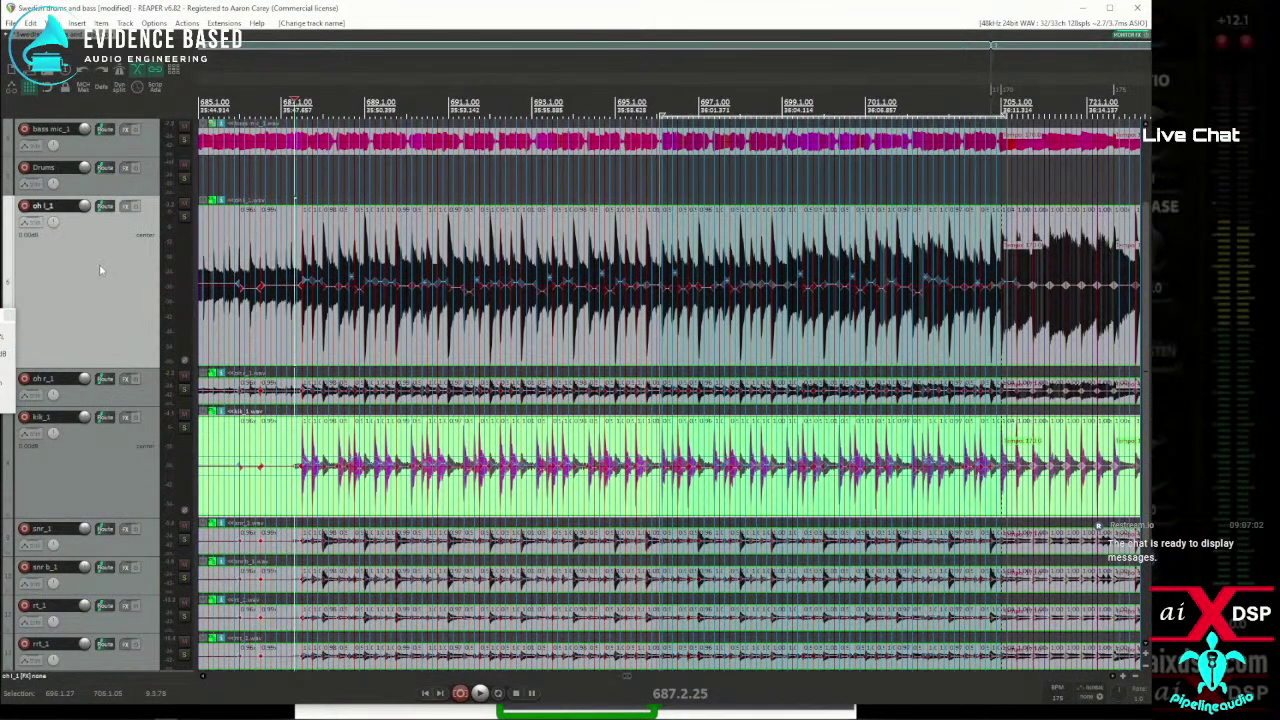
pyautogui.scroll(2, 99, 264)
pyautogui.scroll(-3, 99, 264)
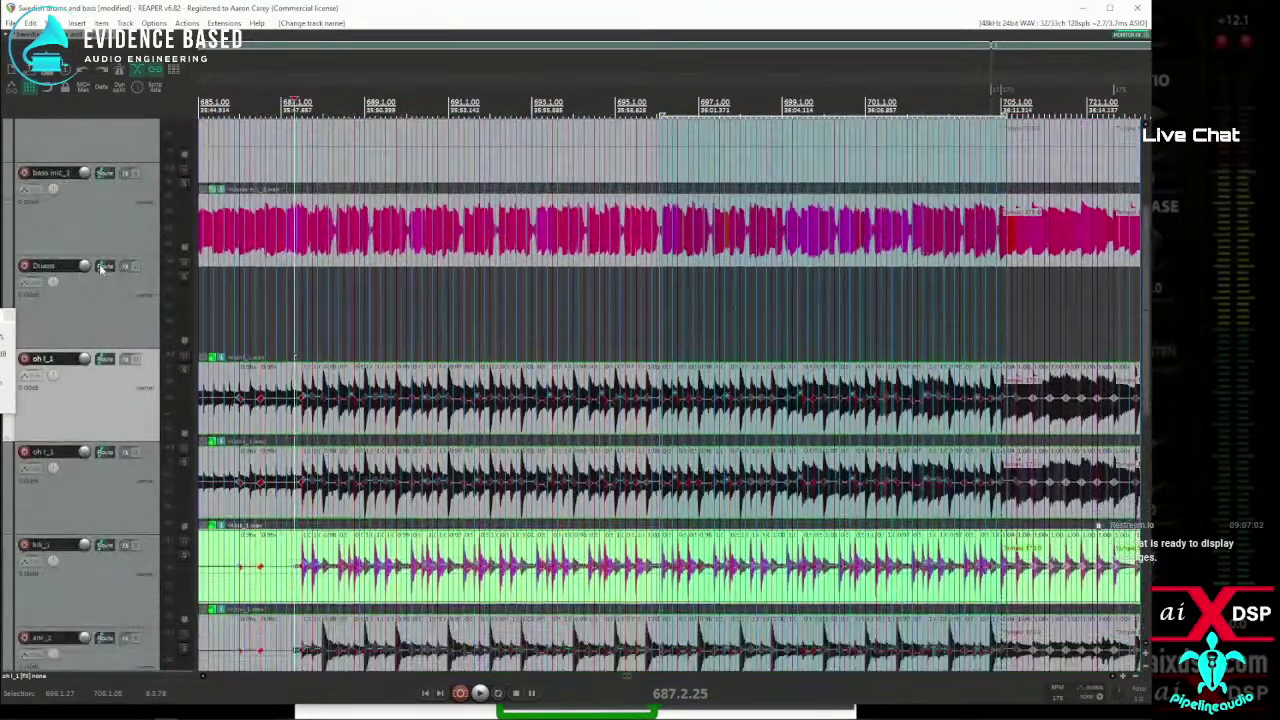
pyautogui.scroll(-5, 87, 397)
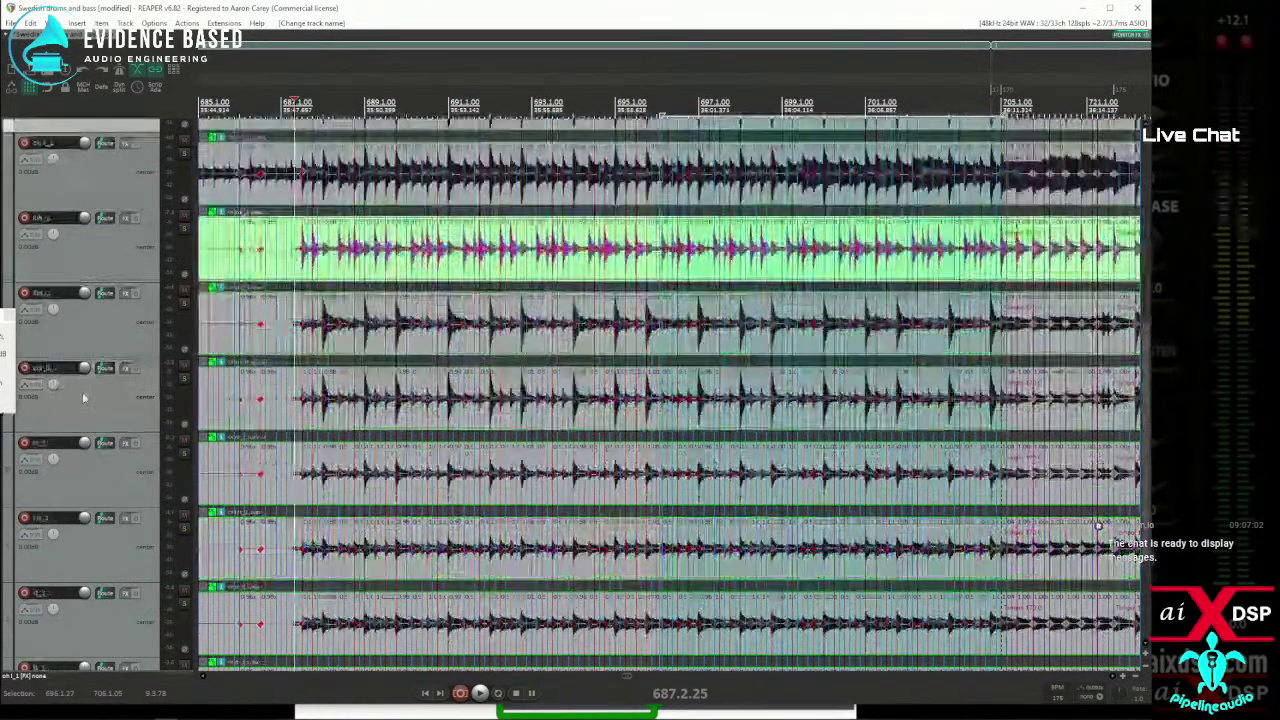
pyautogui.scroll(5, 87, 519)
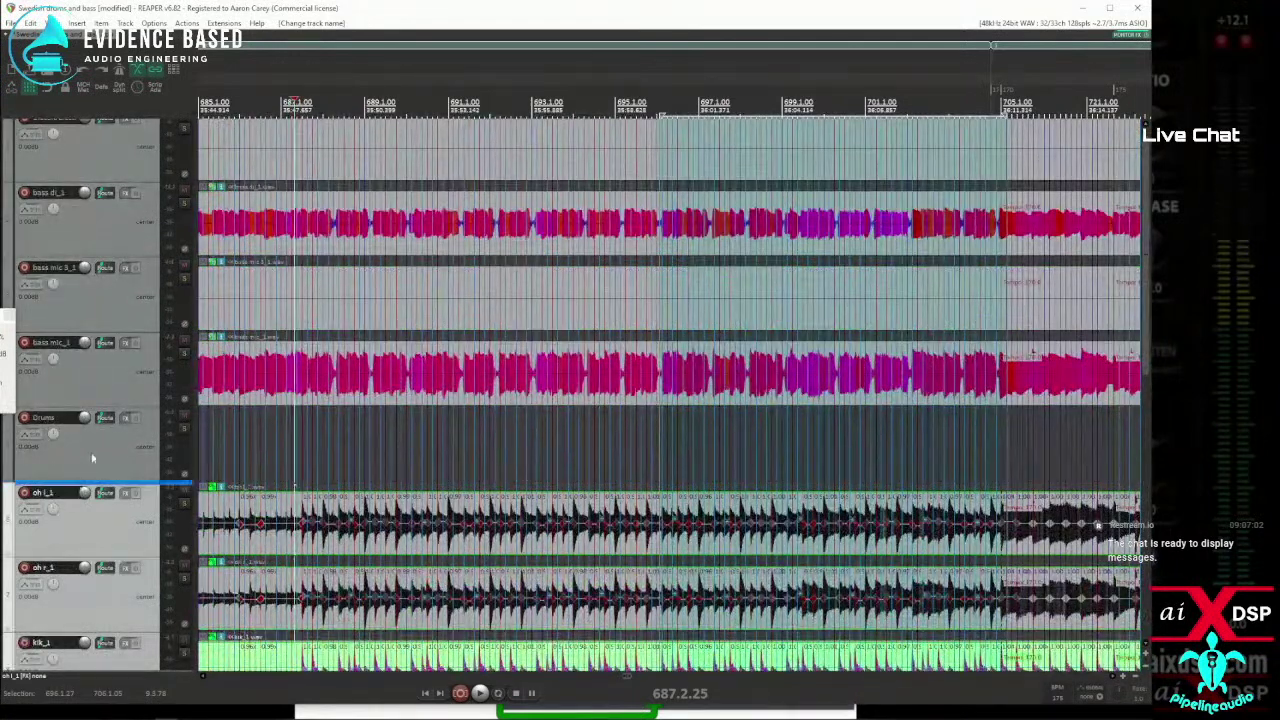
pyautogui.moveTo(92, 457); pyautogui.dragTo(91, 455)
# Insert a new track below the Classic Electric Piano track and name it Bass.
pyautogui.scroll(1, 89, 158)
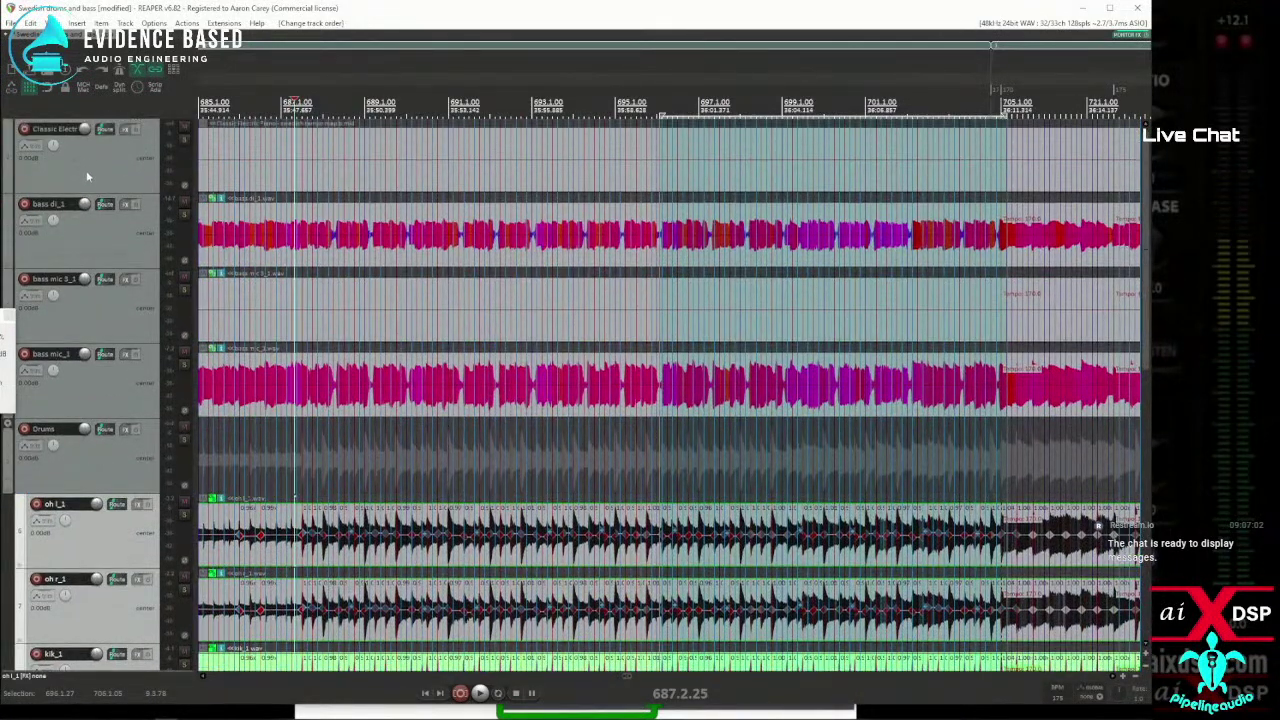
pyautogui.rightClick(89, 155)
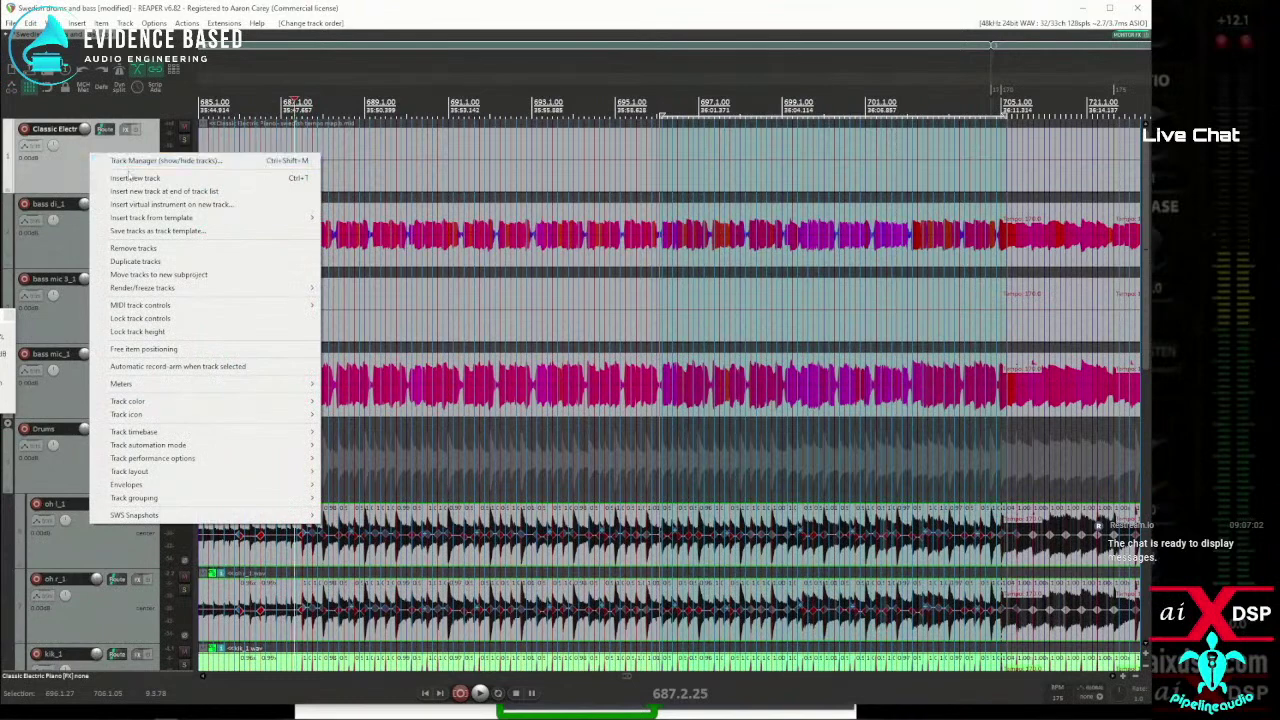
pyautogui.click(128, 180)
pyautogui.doubleClick(53, 204)
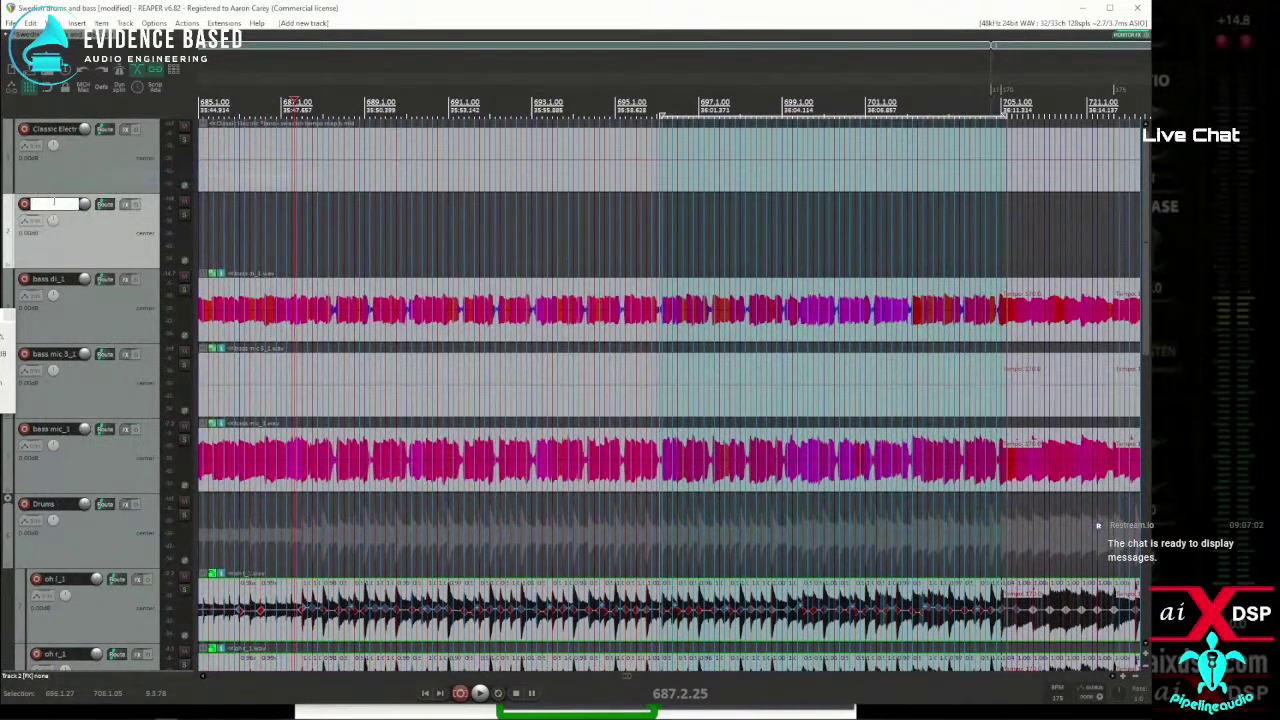
pyautogui.write('Bass')
pyautogui.press('Return')
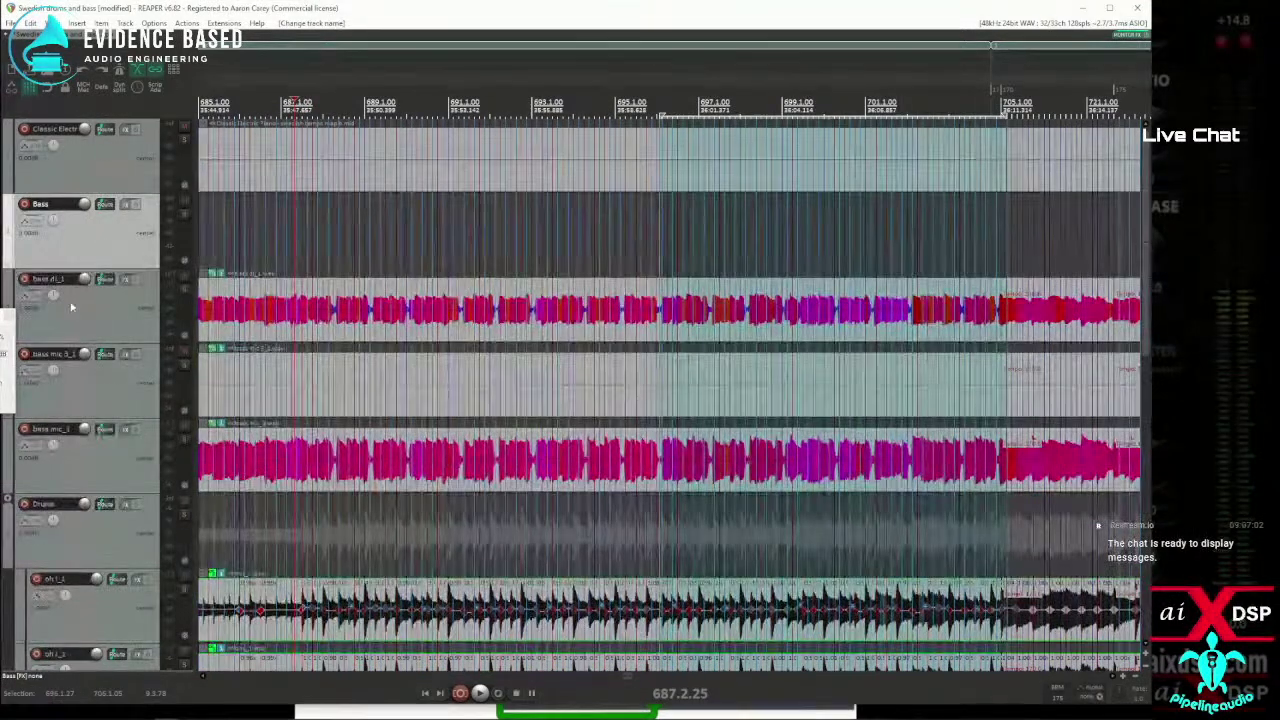
# Select the three bass tracks below the Bass track and nest them in it as a folder.
pyautogui.press('Down')
pyautogui.hotkey('shift', 'Down')
pyautogui.hotkey('shift', 'Down')
pyautogui.moveTo(72, 307); pyautogui.dragTo(106, 232)
# Balance the volumes of the swedish gtr mix, Bass and Drums tracks while playing from 687.2.25.
pyautogui.scroll(-10, 102, 453)
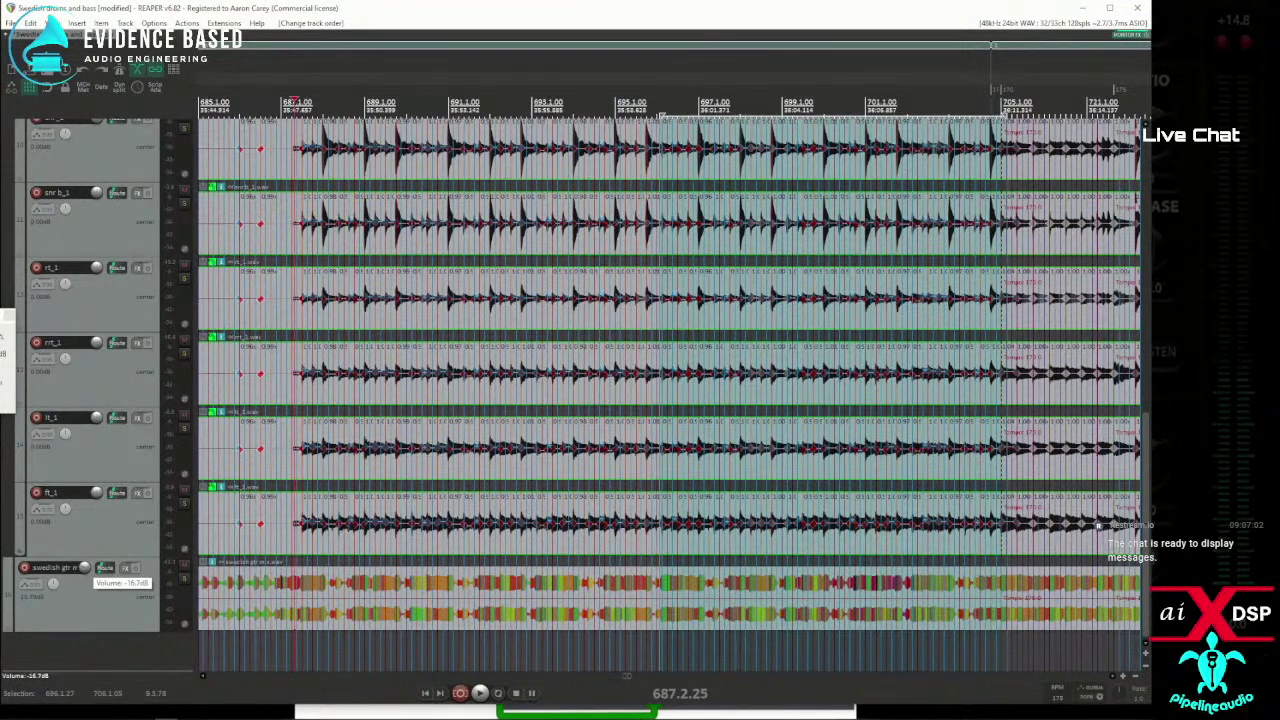
pyautogui.press('space')
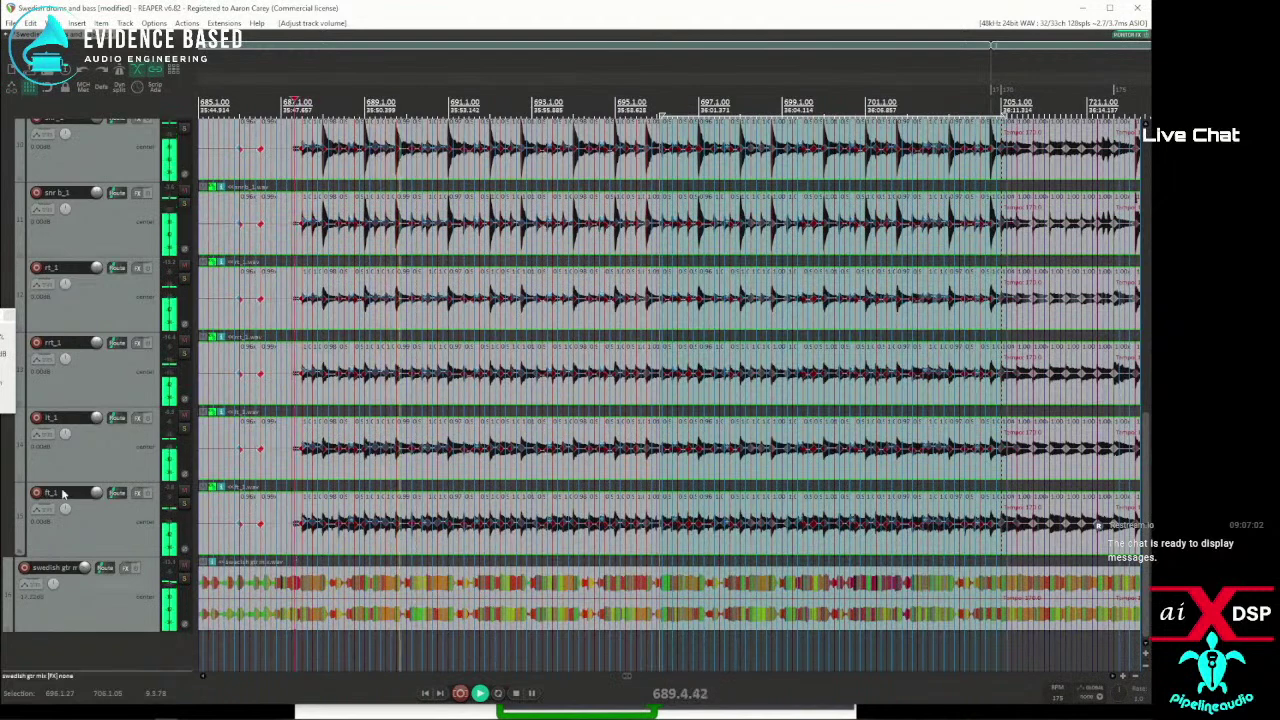
pyautogui.press('space')
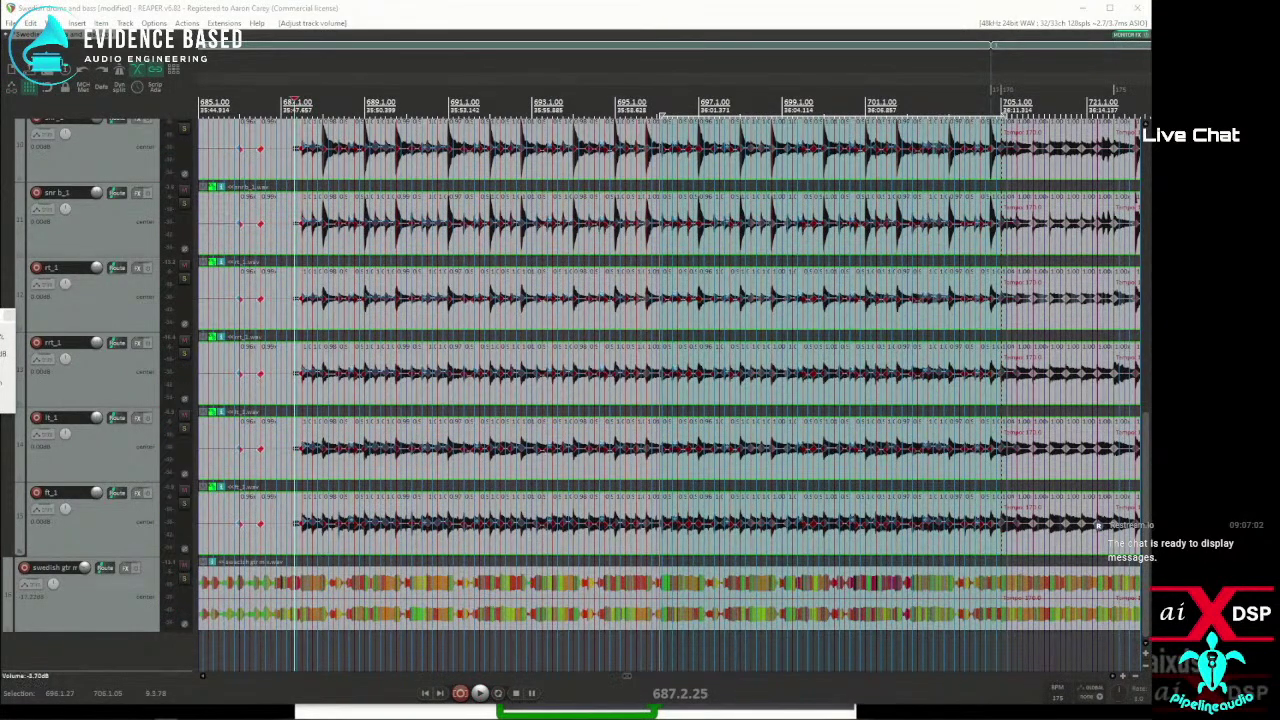
pyautogui.press('space')
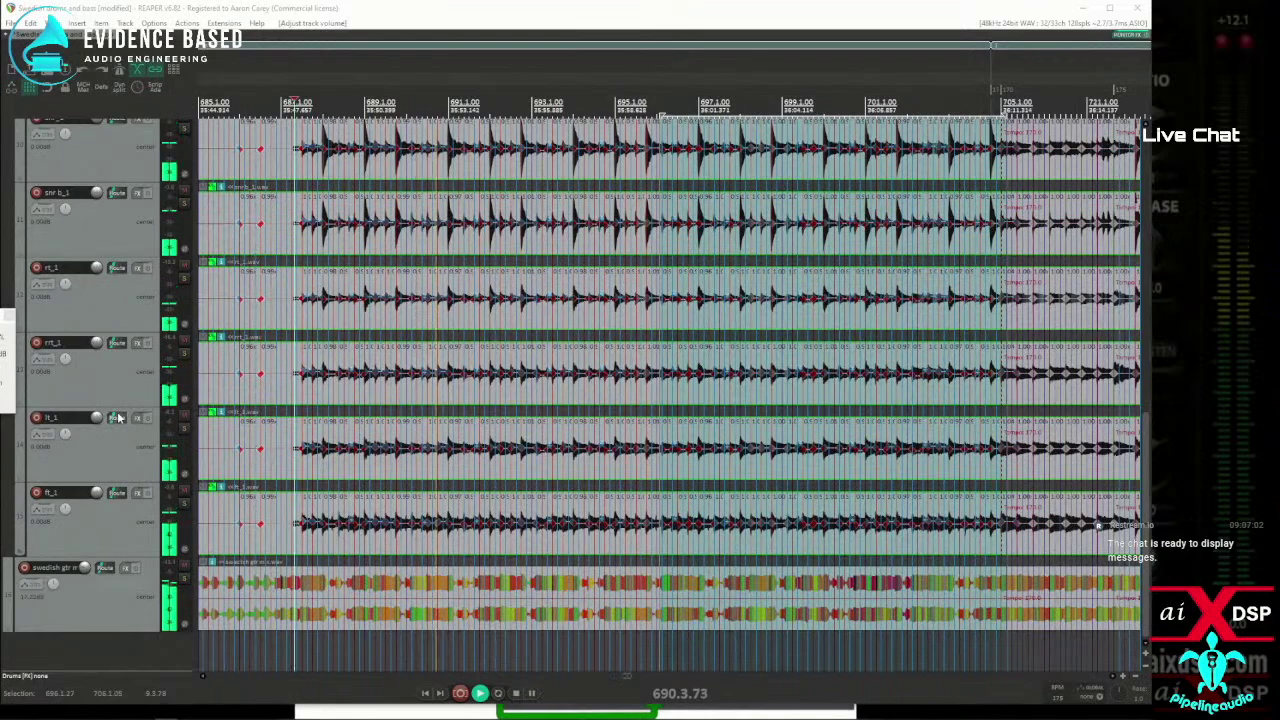
pyautogui.press('space')
# Play the session from 665.1.00 to hear the bass and drums through the opening section.
pyautogui.scroll(6, 115, 398)
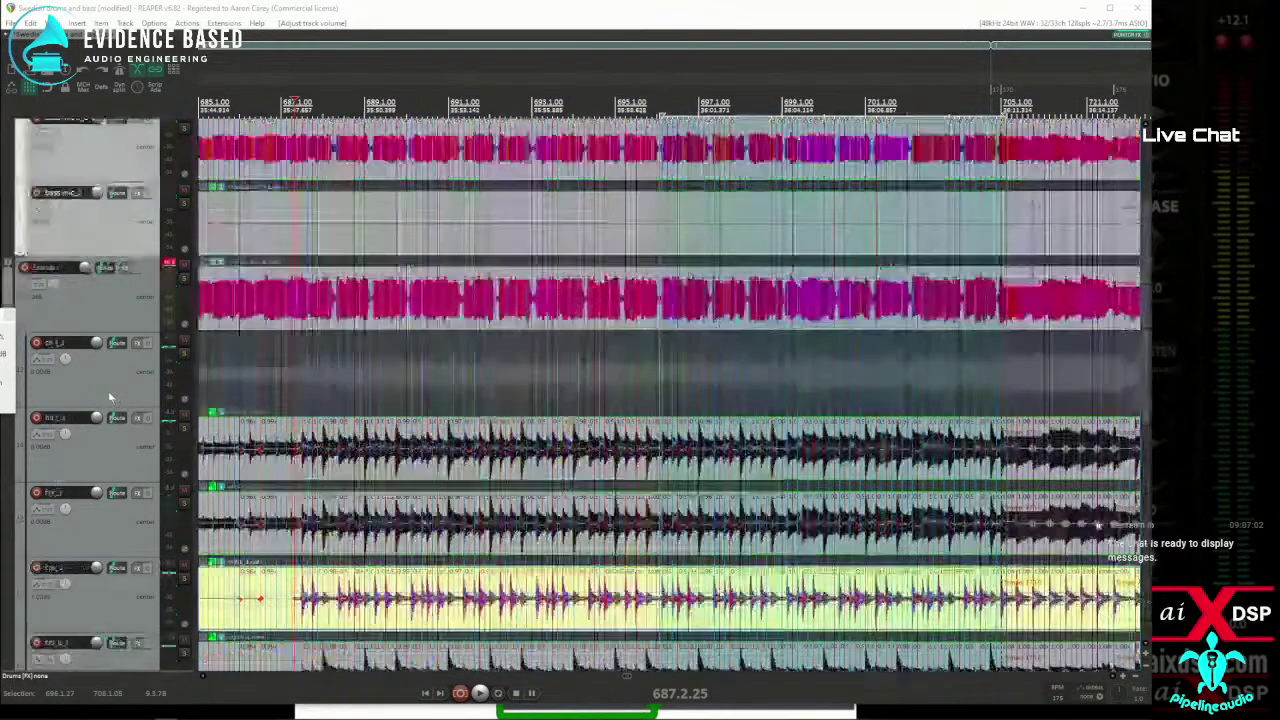
pyautogui.scroll(5, 425, 373)
pyautogui.scroll(-6, 425, 373)
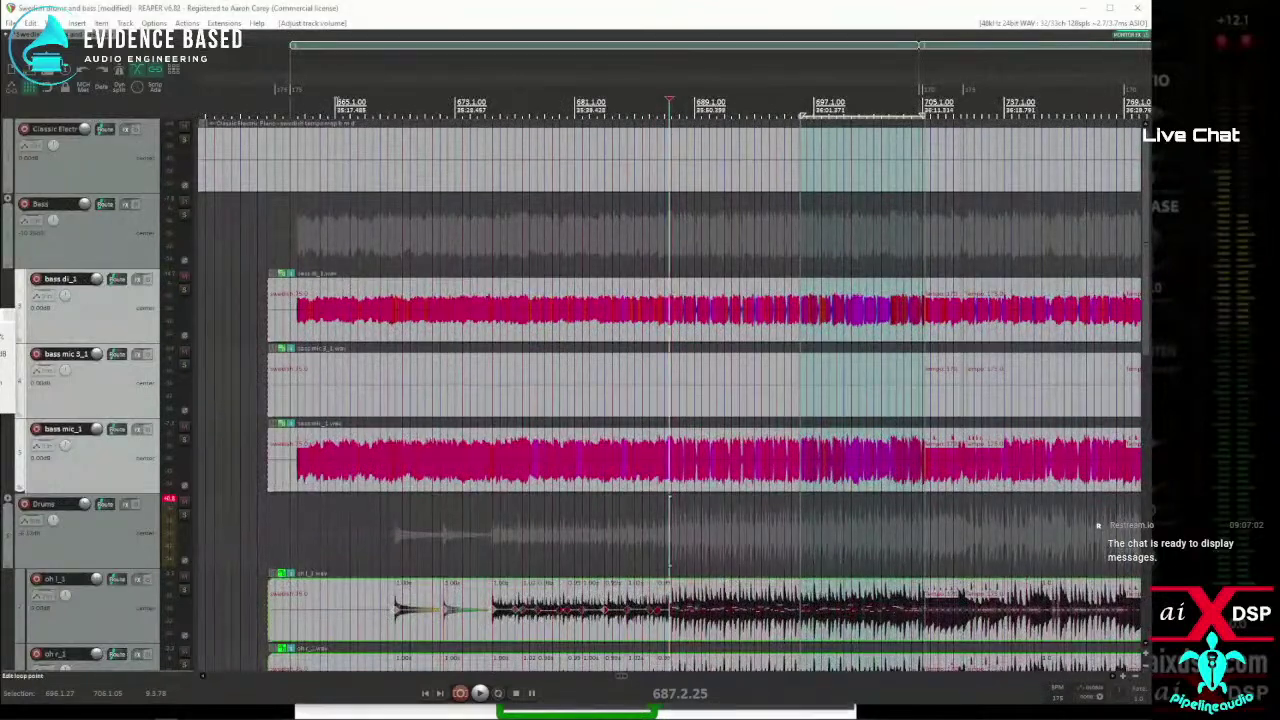
pyautogui.click(340, 105)
pyautogui.scroll(3, 478, 258)
pyautogui.press('space')
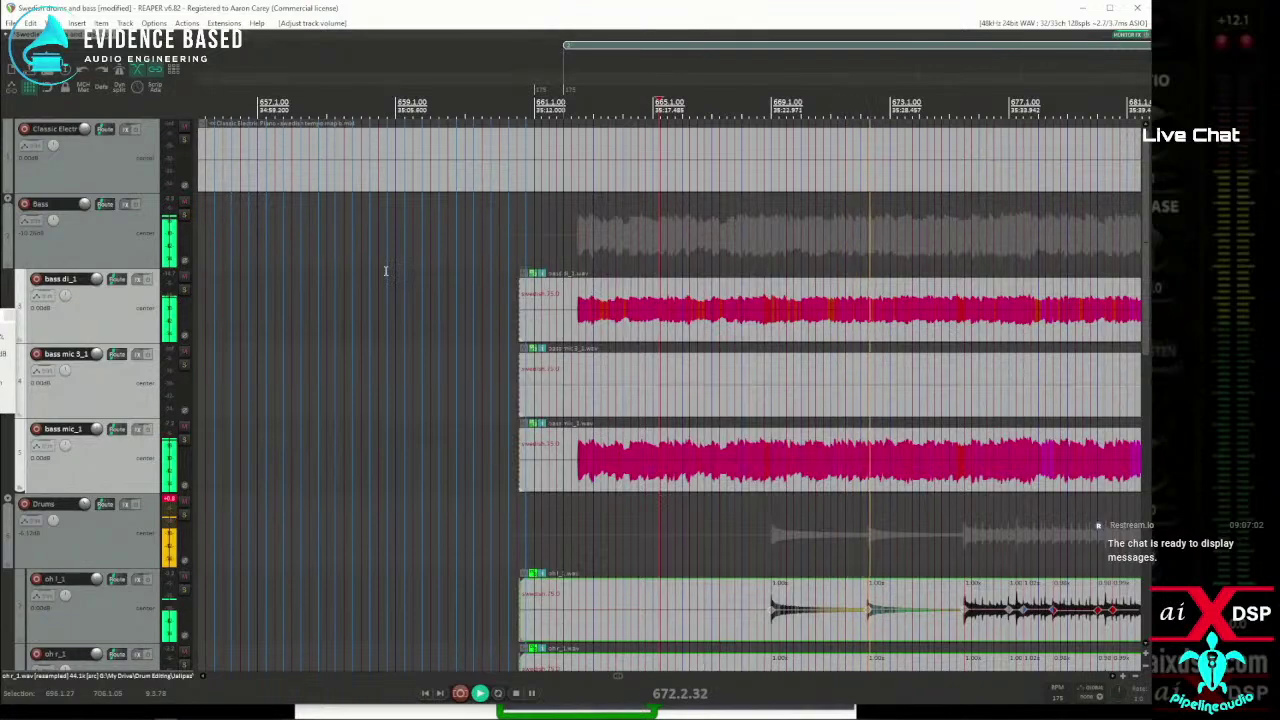
# Examine the bass items across the whole session and locate the recorded parts of the bass mic 3_1 item around bar 994.
pyautogui.click(925, 463)
pyautogui.scroll(-5, 890, 466)
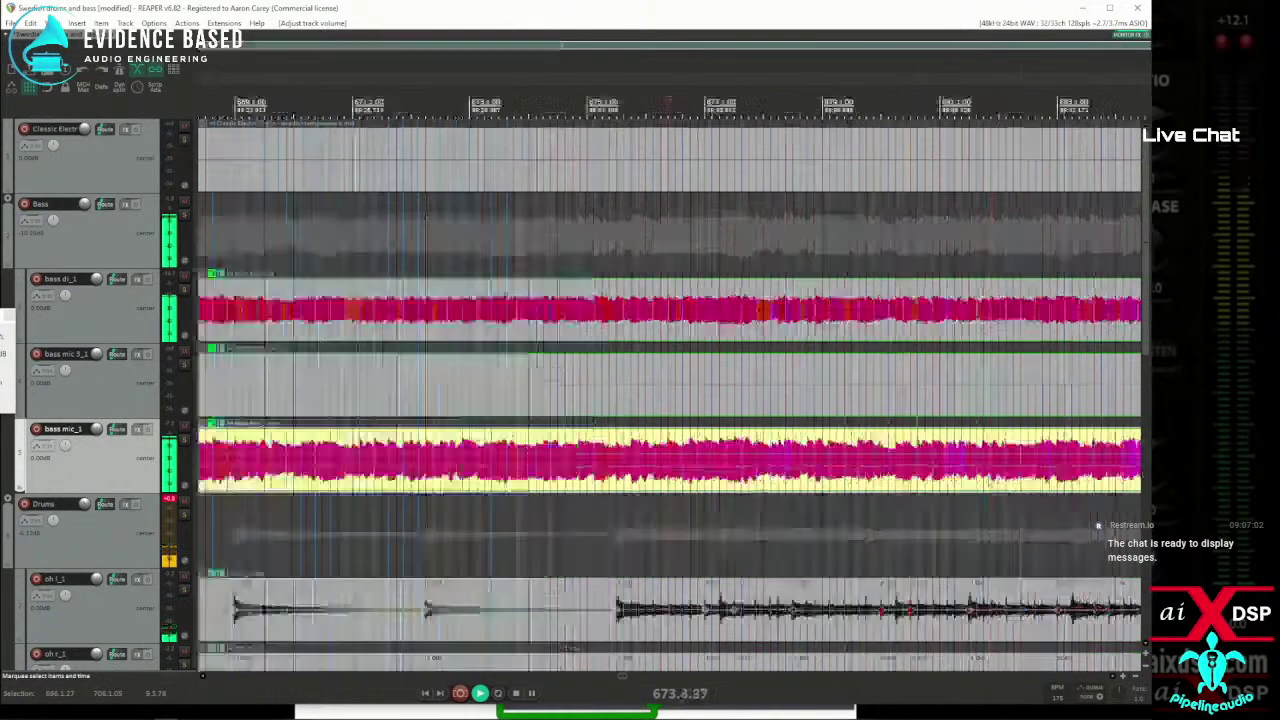
pyautogui.scroll(-5, 885, 466)
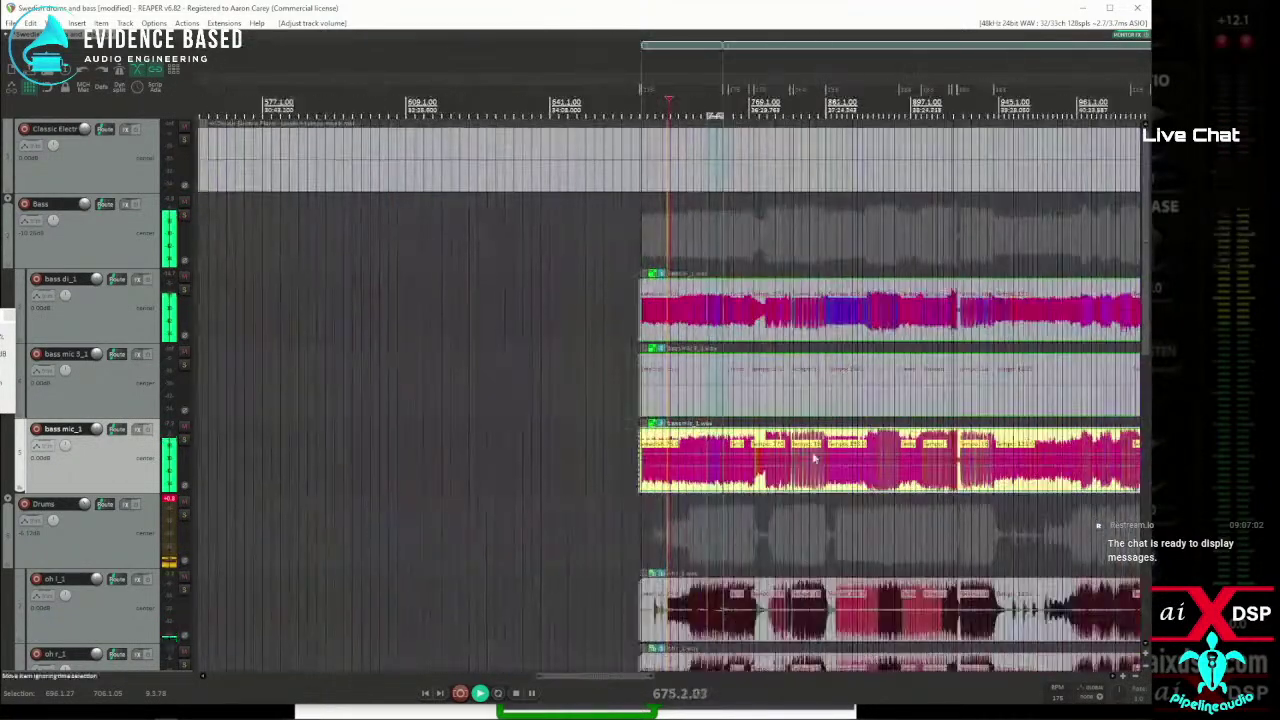
pyautogui.click(778, 392)
pyautogui.scroll(5, 776, 393)
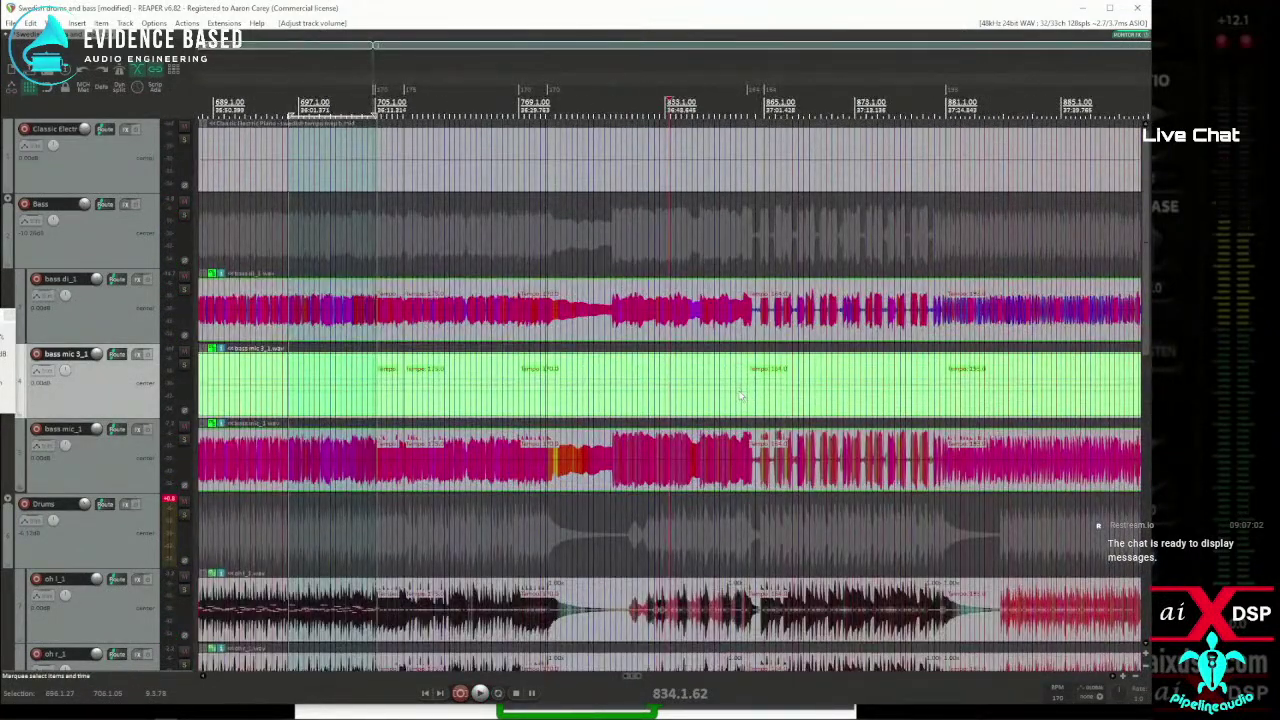
pyautogui.scroll(-8, 730, 398)
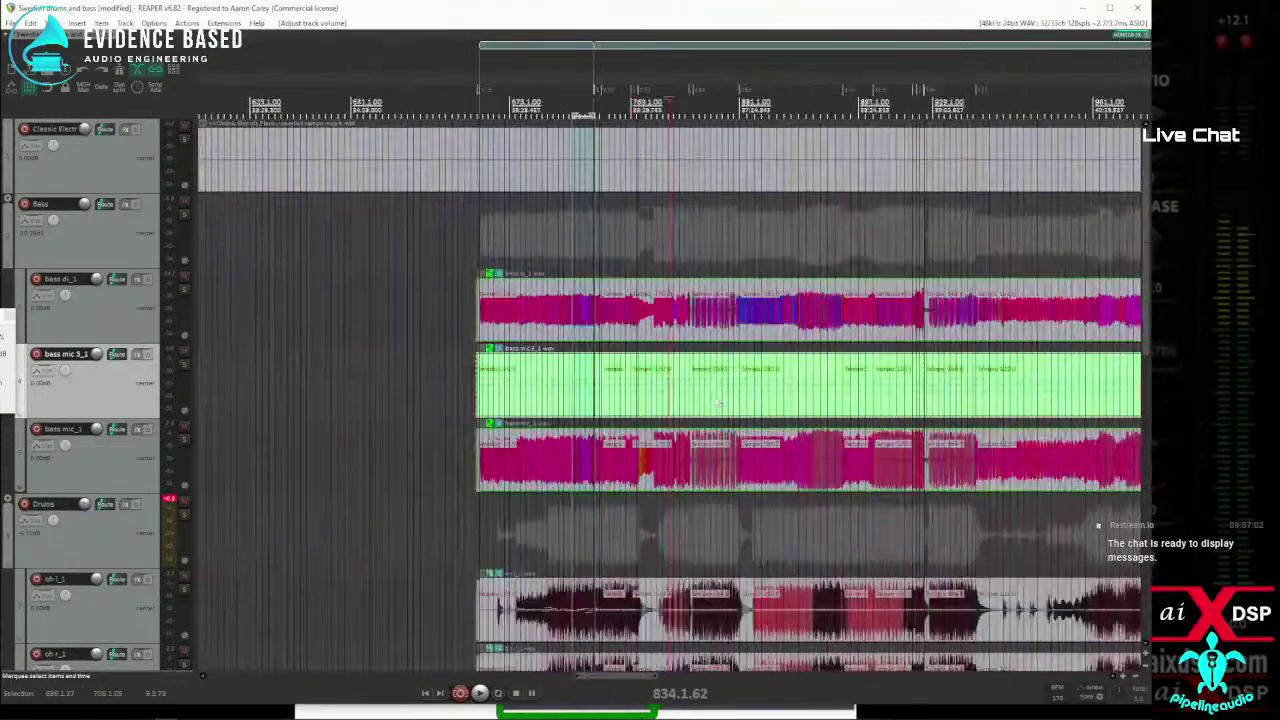
pyautogui.scroll(-3, 708, 400)
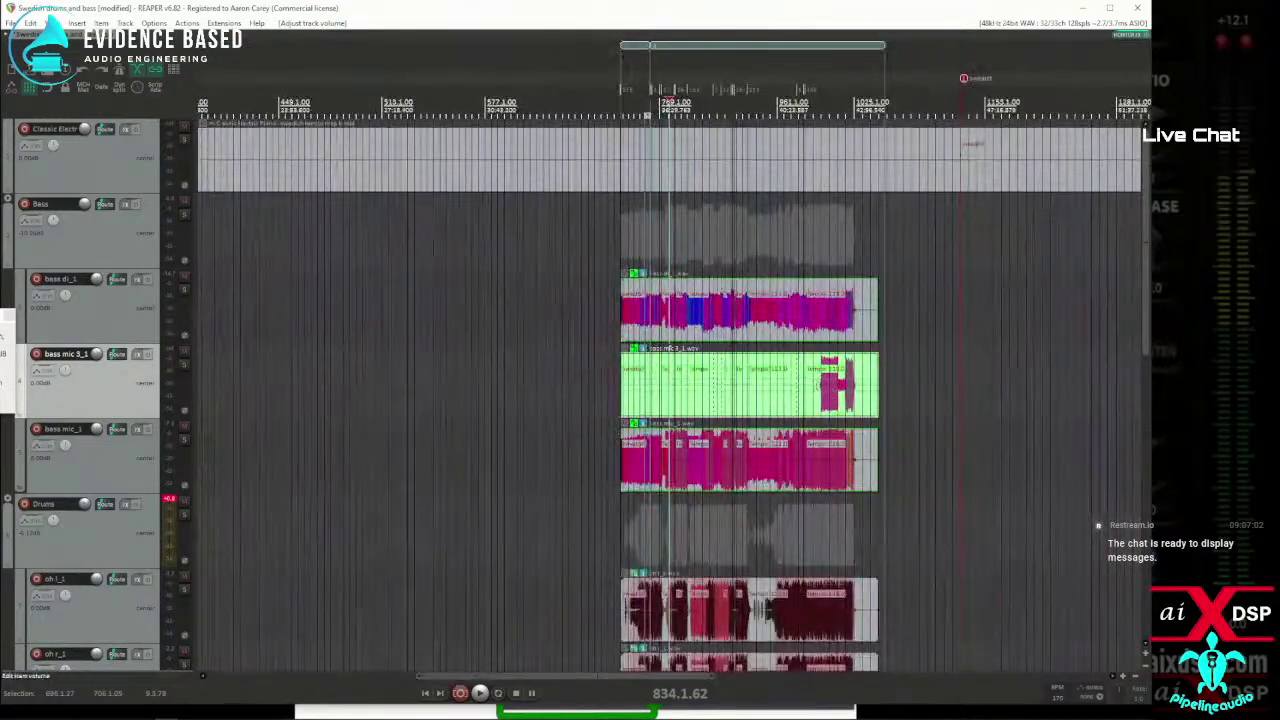
pyautogui.click(835, 408)
pyautogui.scroll(3, 815, 407)
pyautogui.scroll(5, 815, 407)
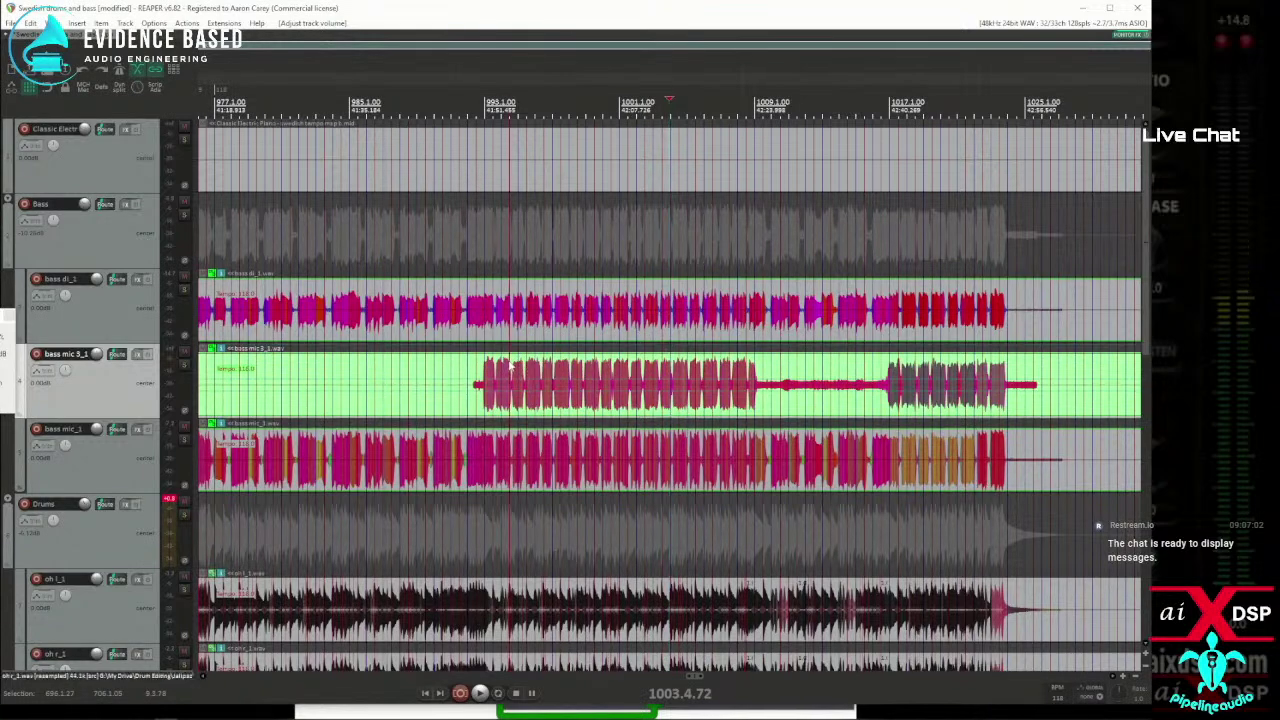
pyautogui.click(508, 365)
pyautogui.scroll(5, 506, 365)
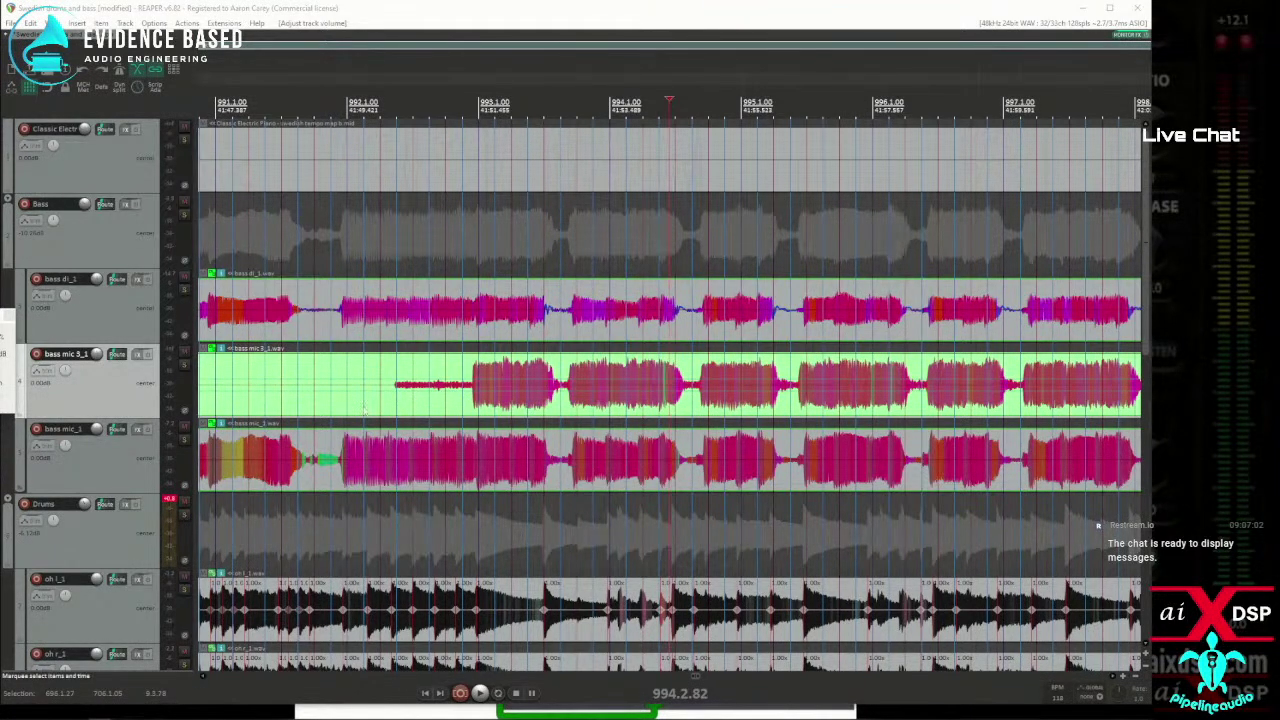
# Move the bass mic_1 track above bass mic 3_1 and remove the bass mic 3_1 item from its group.
pyautogui.moveTo(65, 450); pyautogui.dragTo(65, 372)
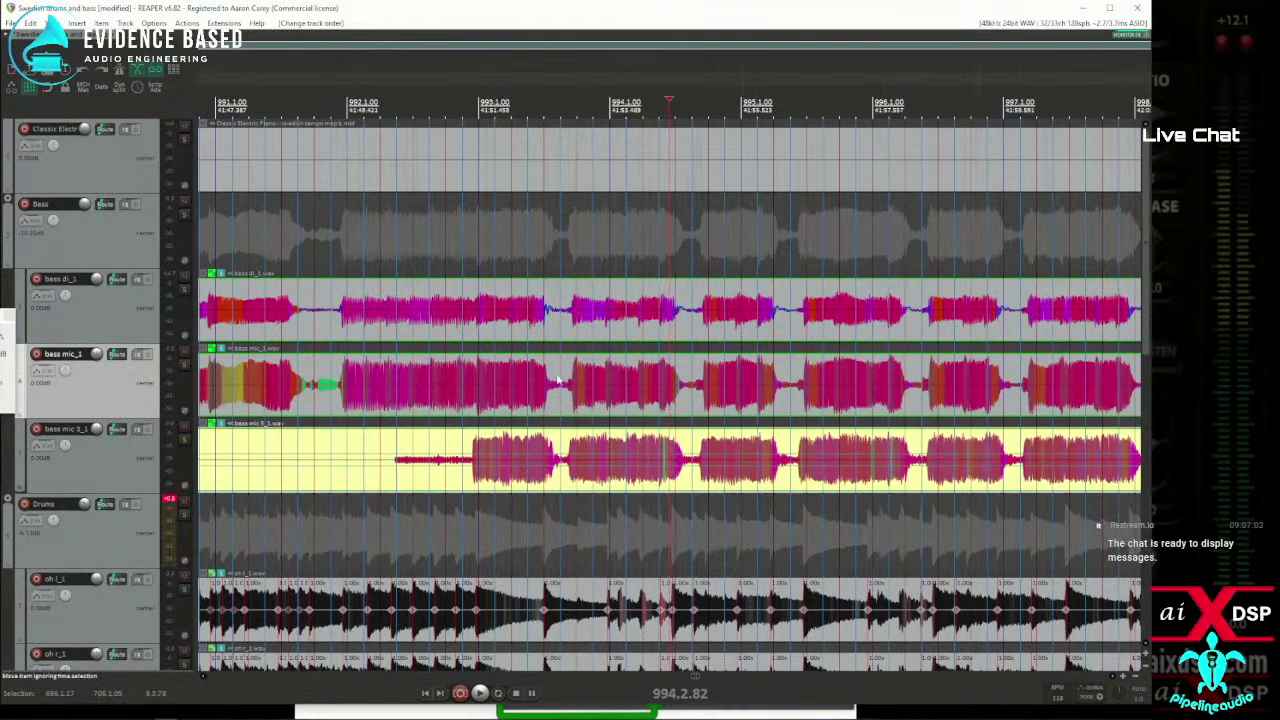
pyautogui.click(586, 449)
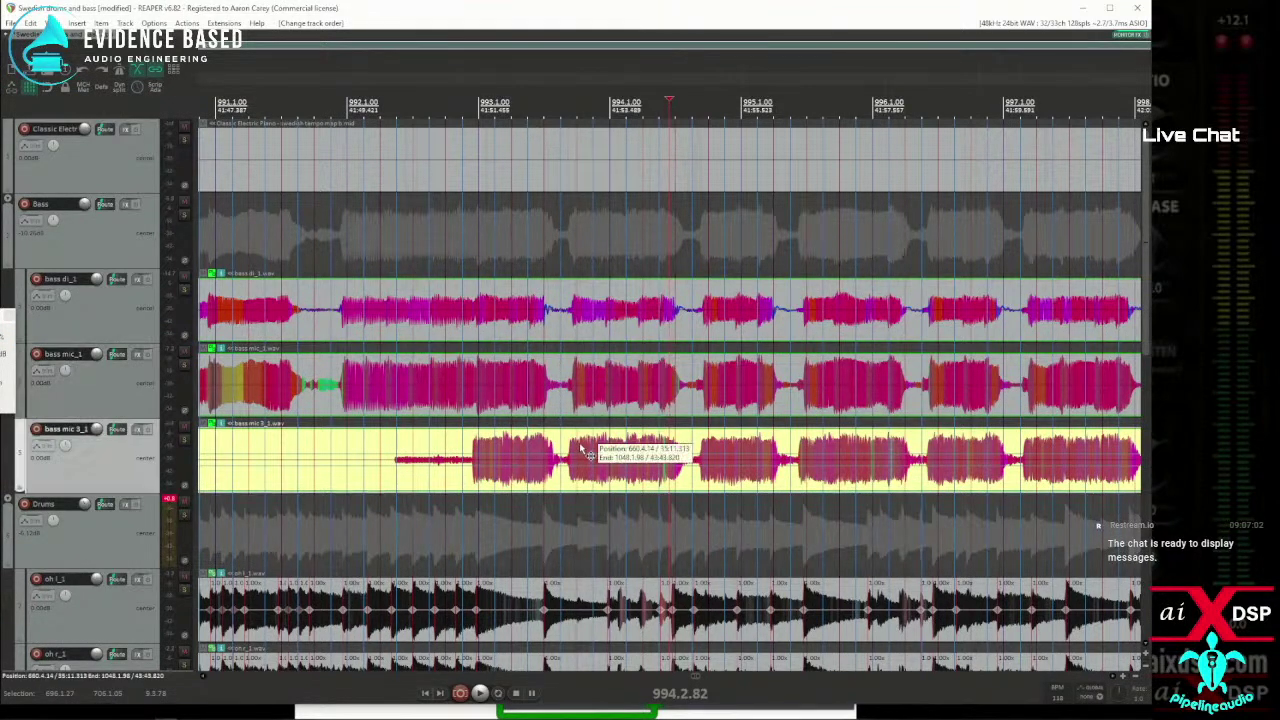
pyautogui.scroll(-10, 586, 449)
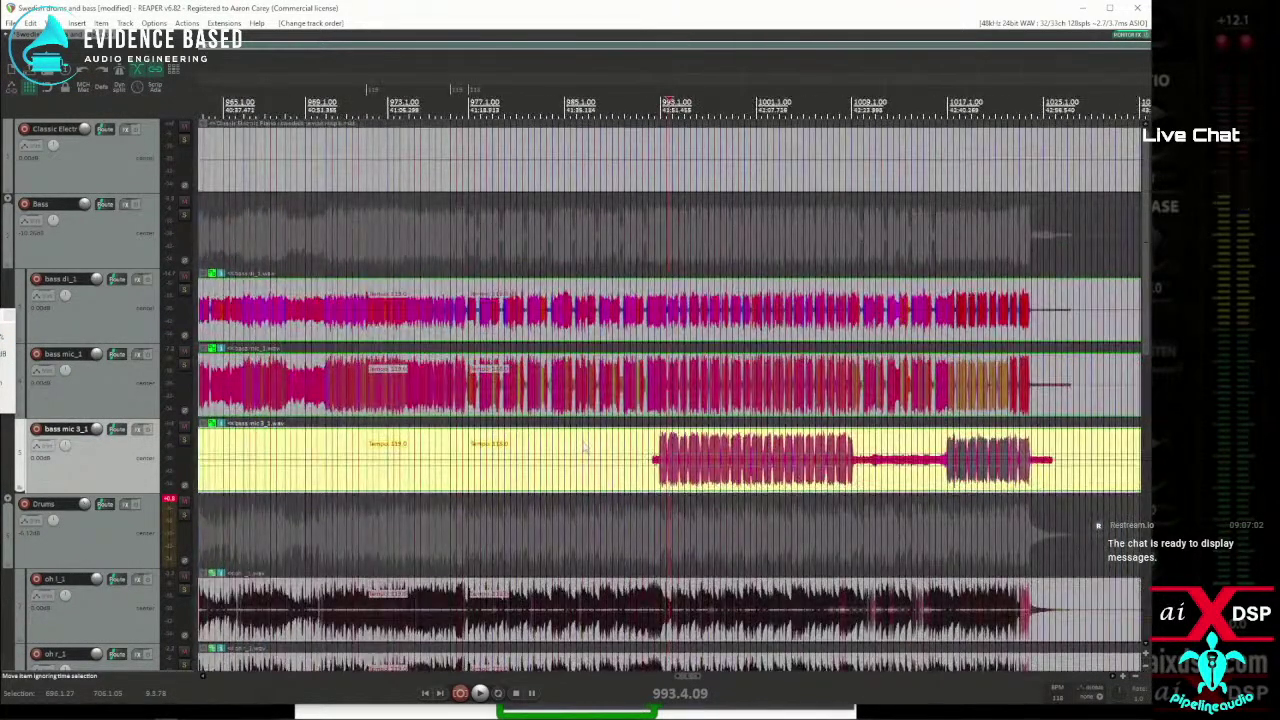
pyautogui.click(572, 450)
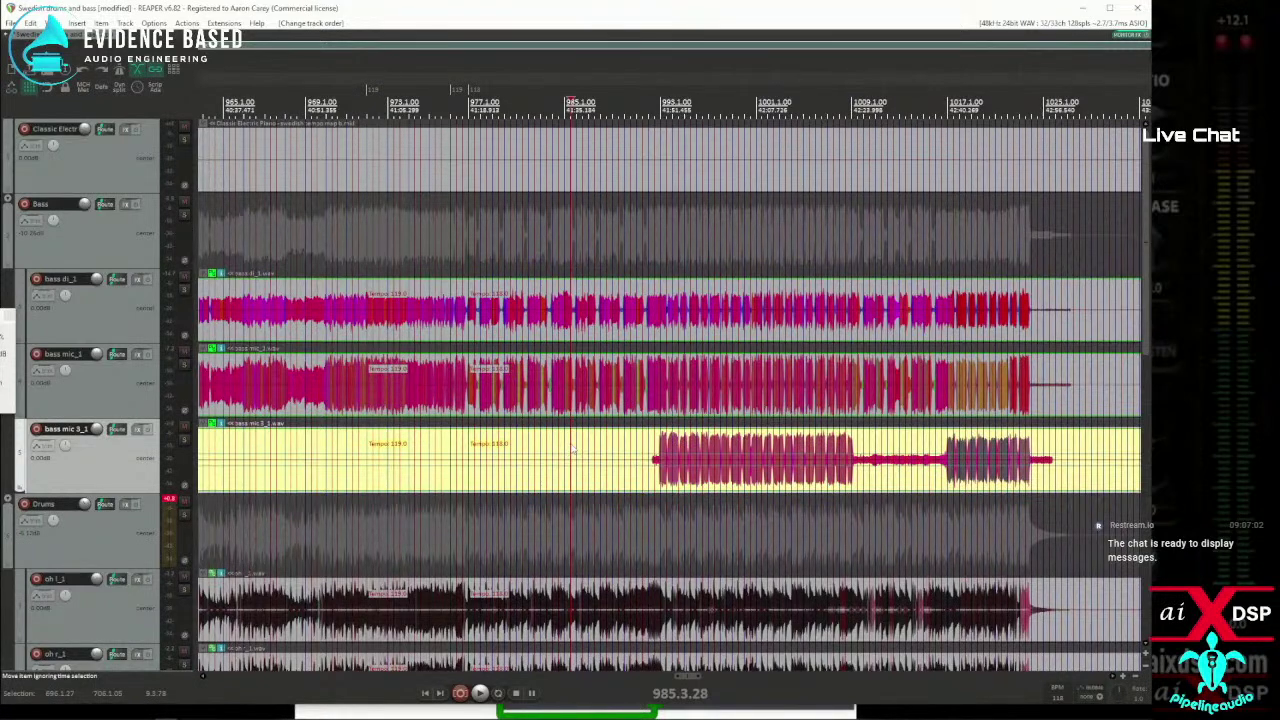
# Select the bass mic_1 item and then the bass di_1 item, and bring the full length of the bass recordings into view.
pyautogui.click(568, 385)
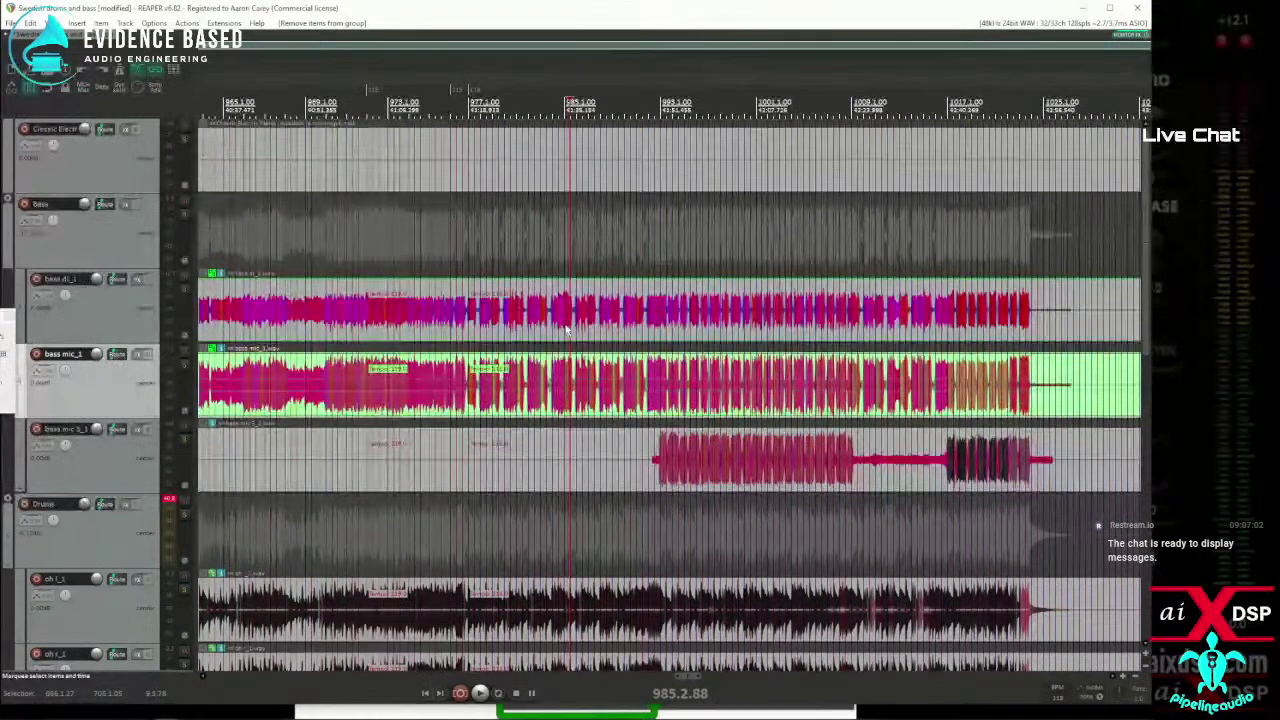
pyautogui.click(565, 330)
pyautogui.scroll(-2, 395, 388)
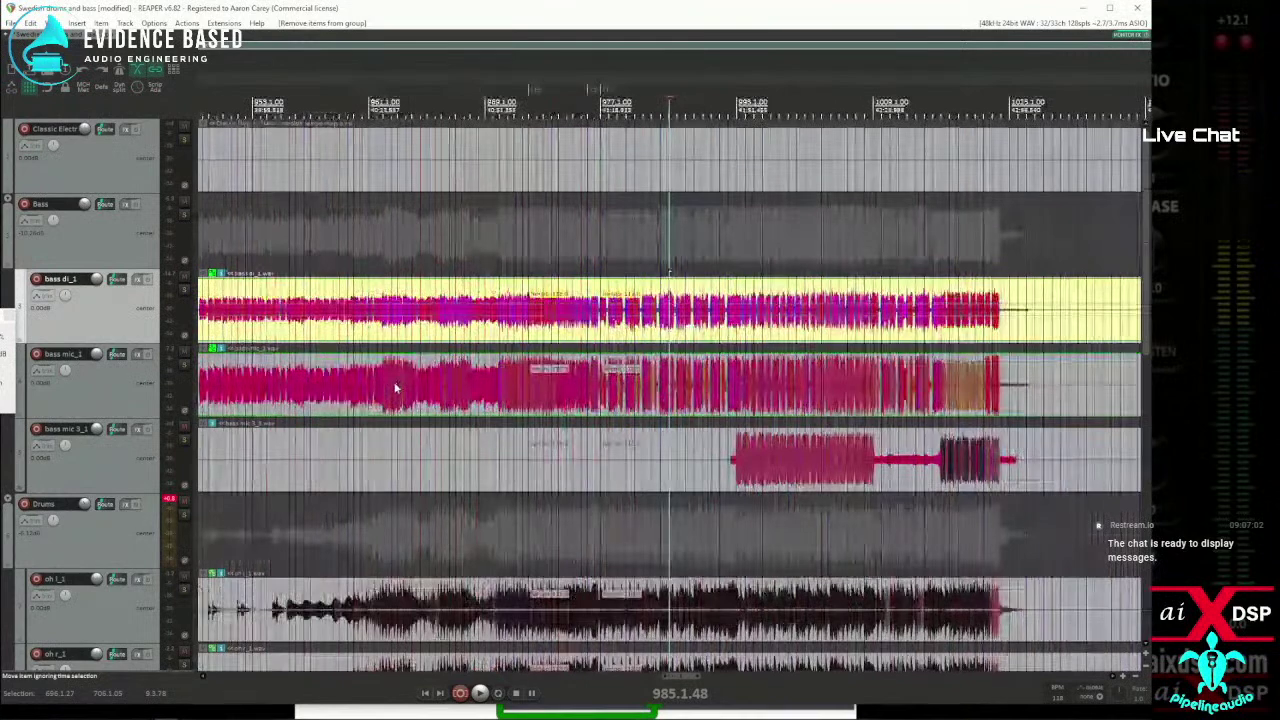
pyautogui.scroll(-4, 395, 388)
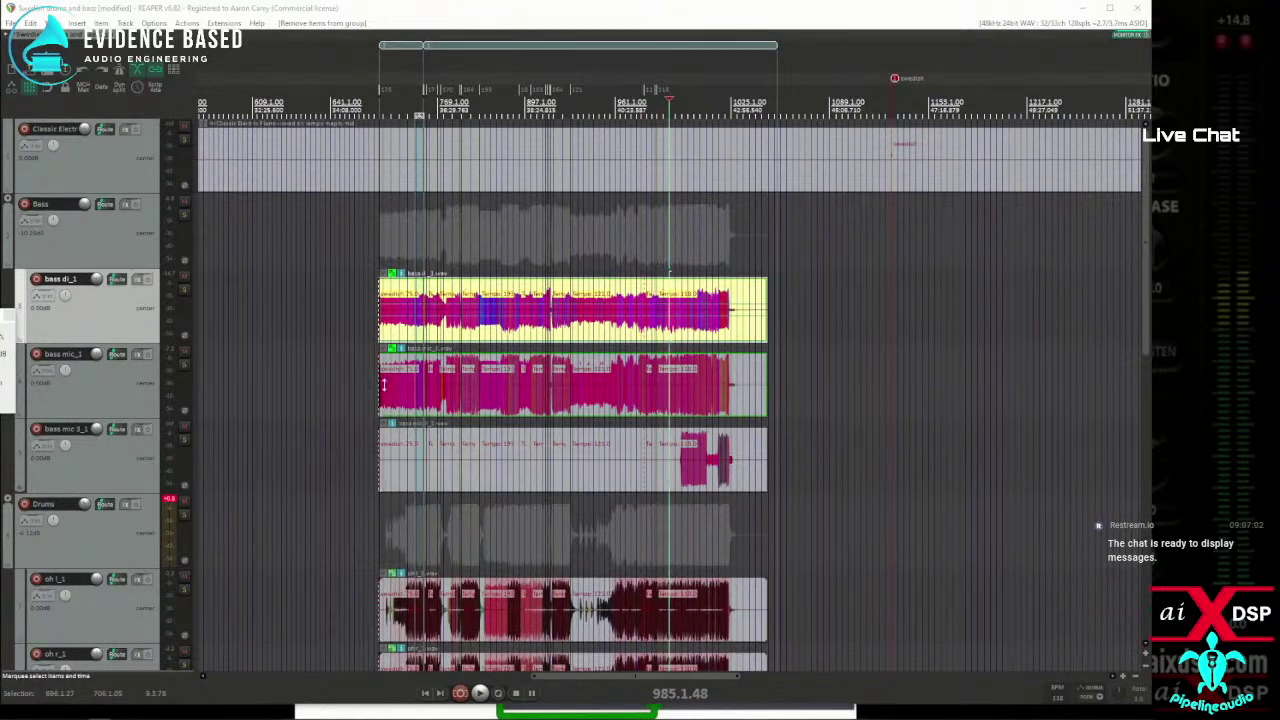
# Play the session from 667.4.24 and examine the bass and drum items up to about bar 705.
pyautogui.click(380, 253)
pyautogui.scroll(10, 426, 253)
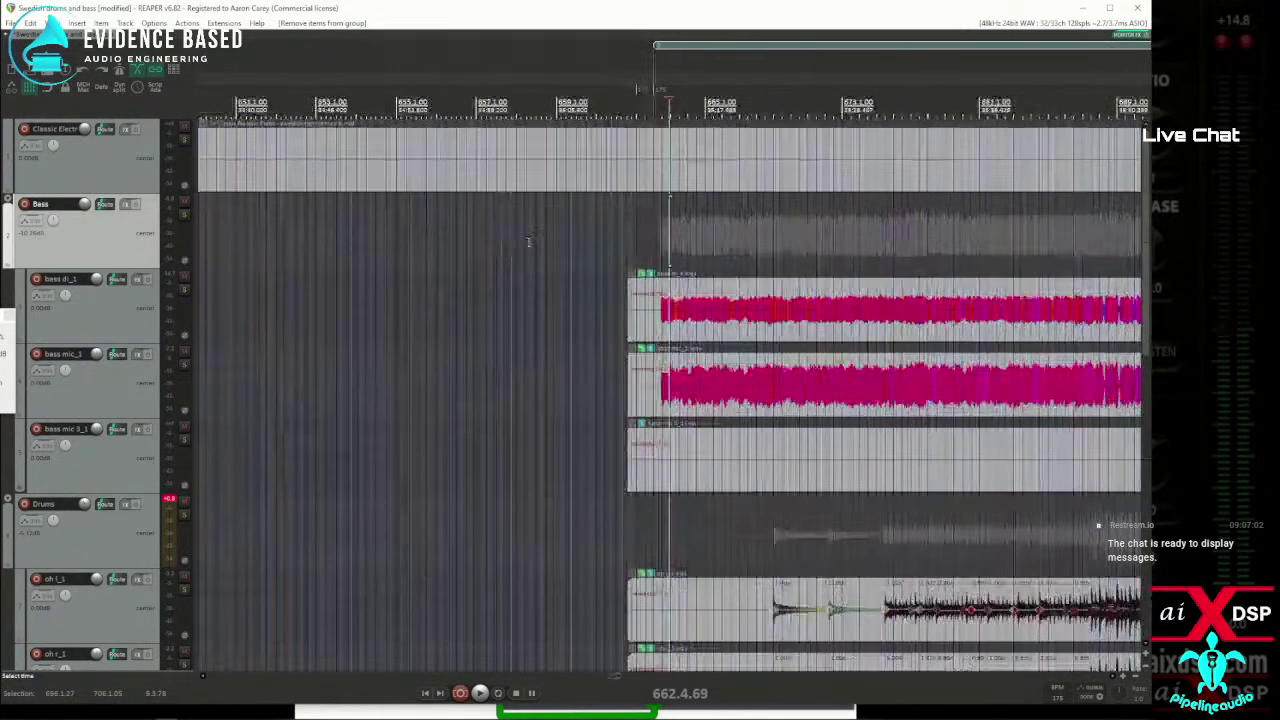
pyautogui.click(754, 253)
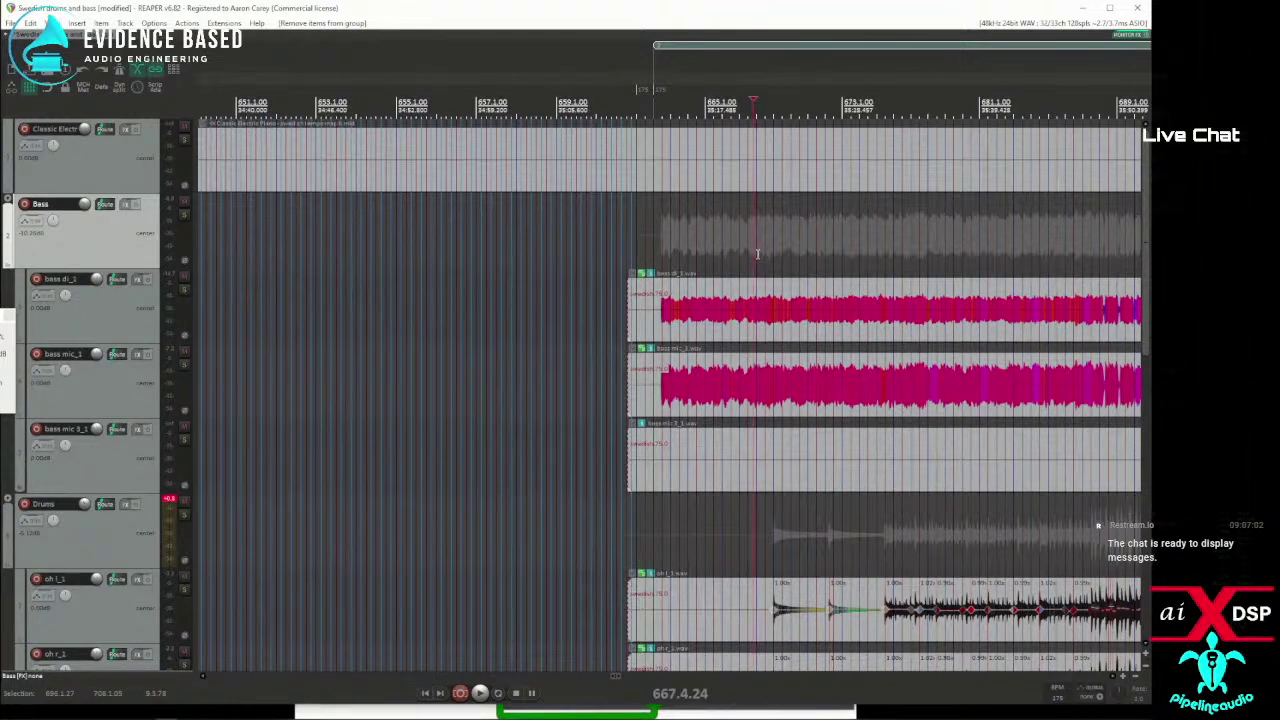
pyautogui.press('space')
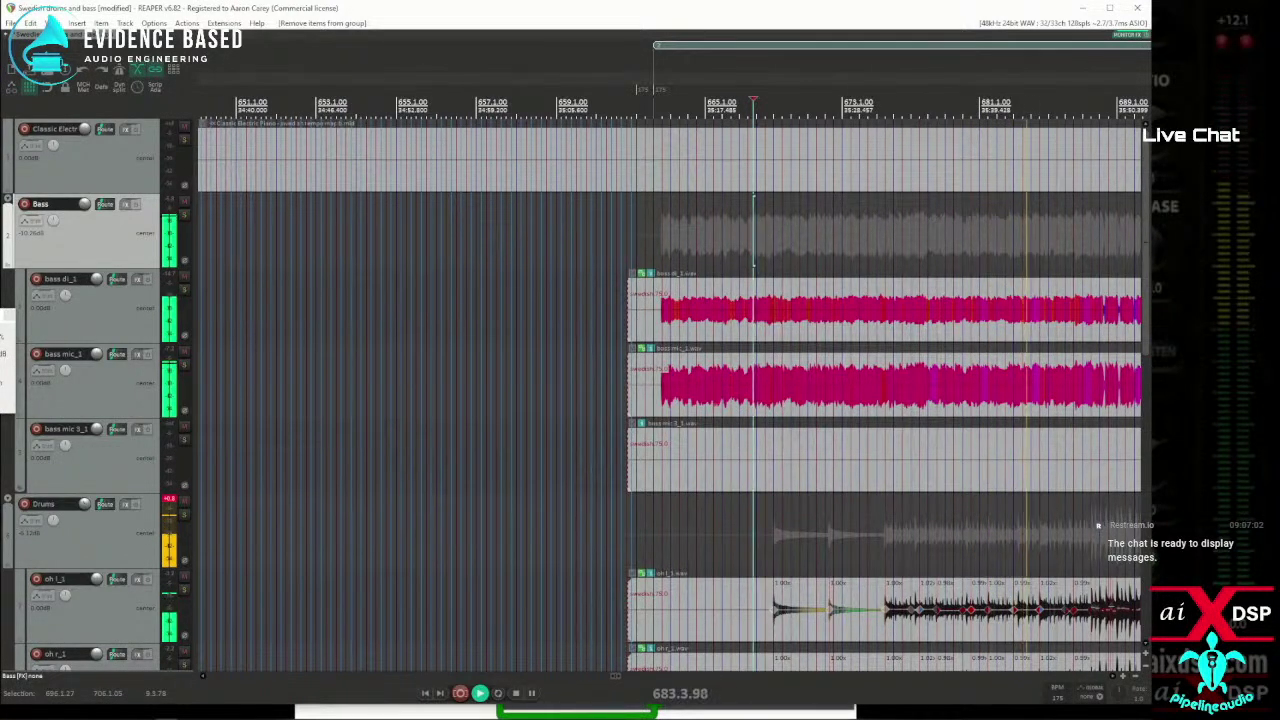
pyautogui.click(1092, 588)
pyautogui.scroll(3, 1092, 588)
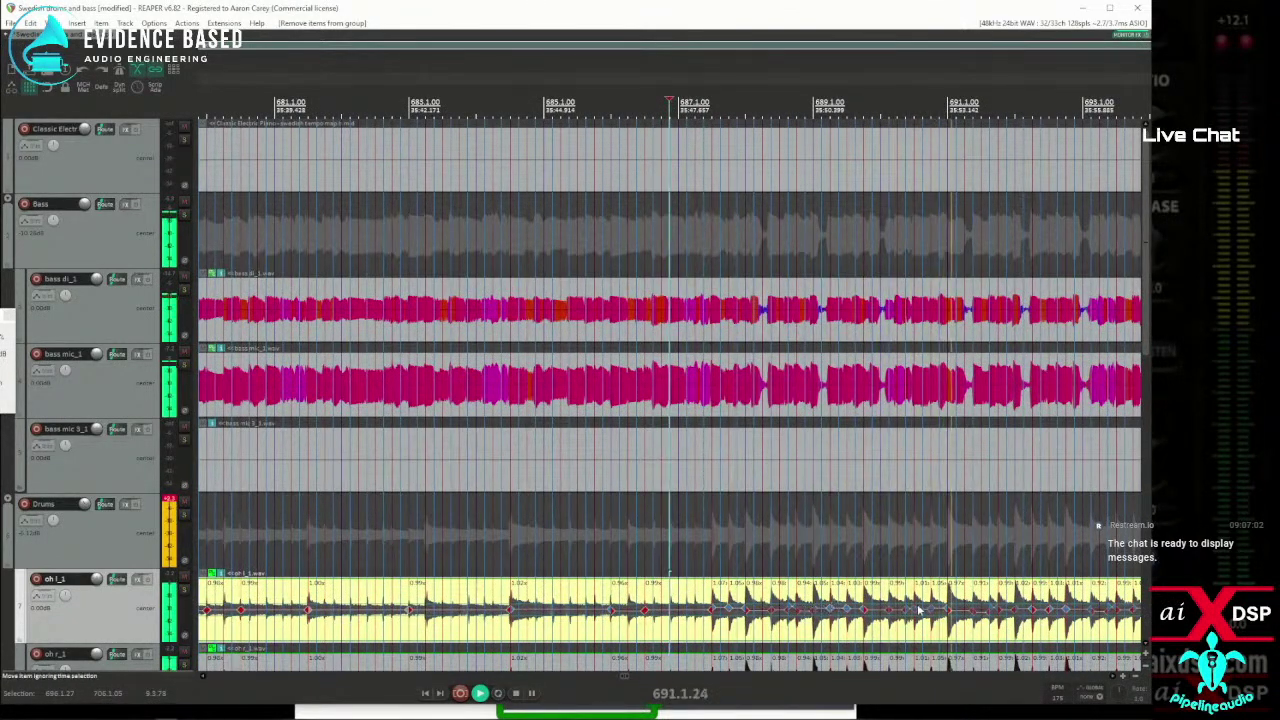
pyautogui.scroll(-5, 860, 611)
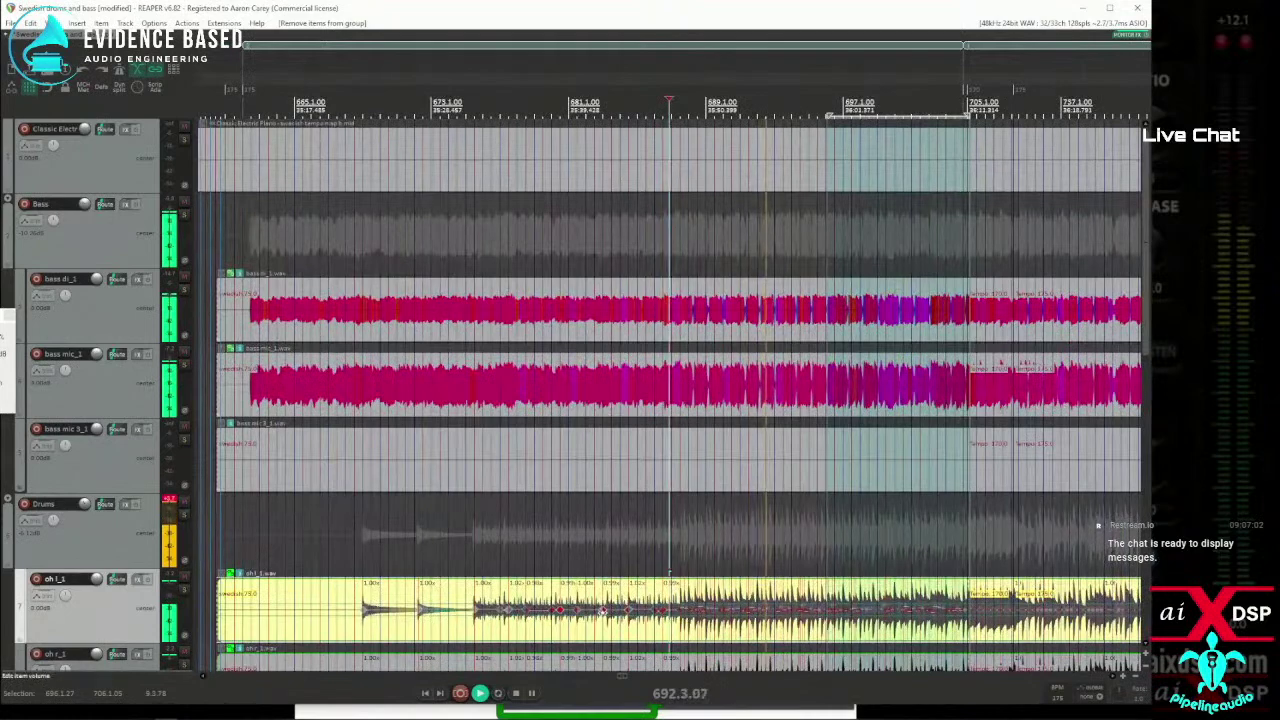
pyautogui.scroll(-4, 113, 580)
pyautogui.scroll(-1, 113, 580)
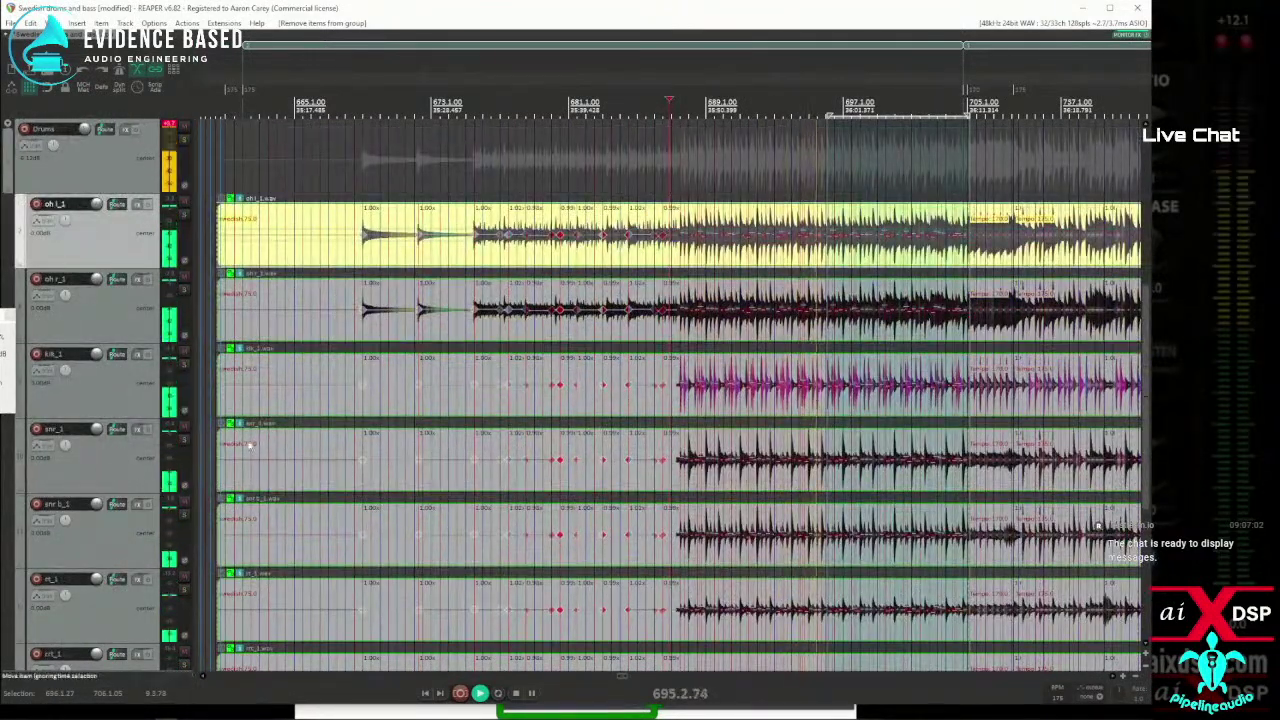
# Select the time range from 704.1.75 to 730.1.10 on the drum items and snap its stretch markers to the grid.
pyautogui.click(980, 335)
pyautogui.scroll(3, 852, 343)
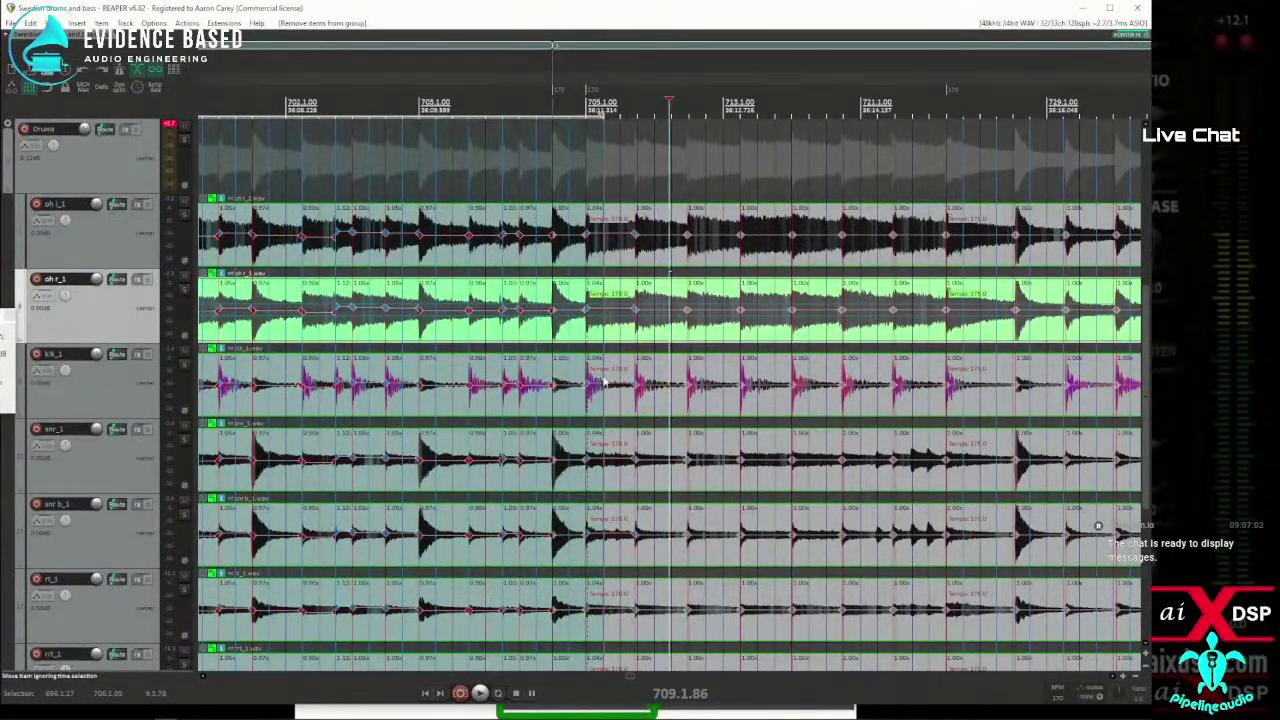
pyautogui.click(579, 406)
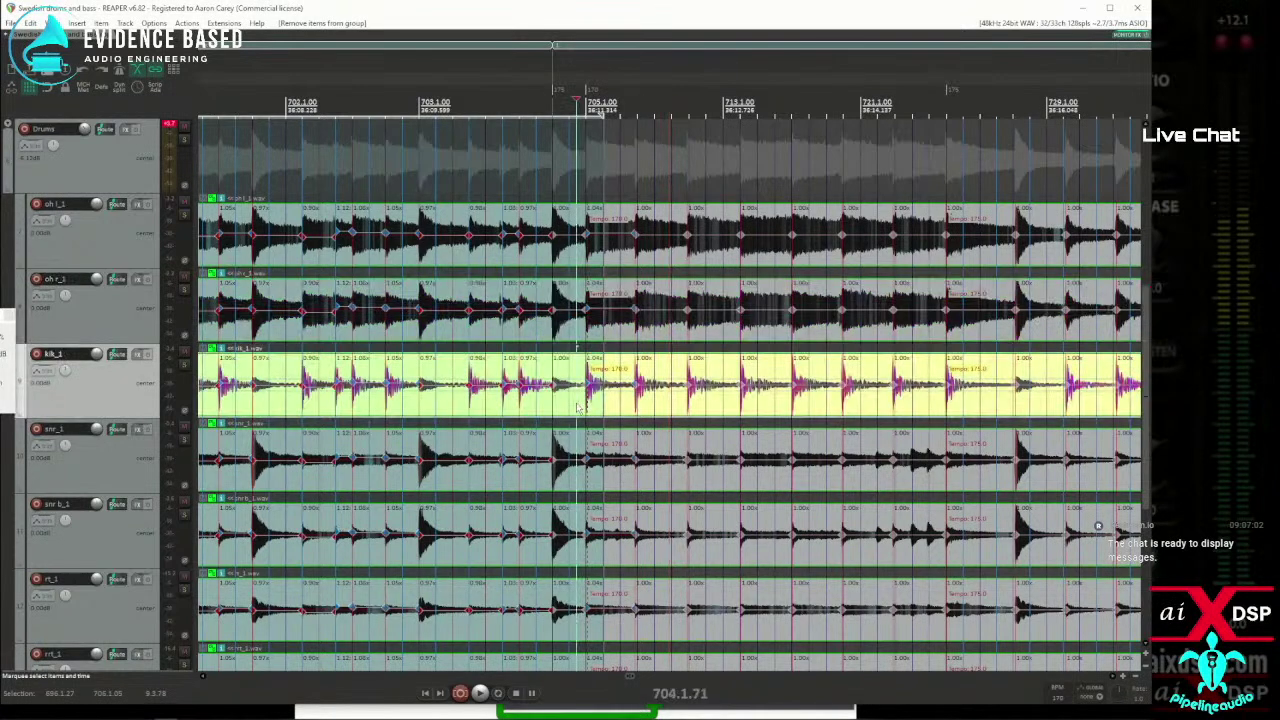
pyautogui.moveTo(579, 406); pyautogui.dragTo(1082, 415)
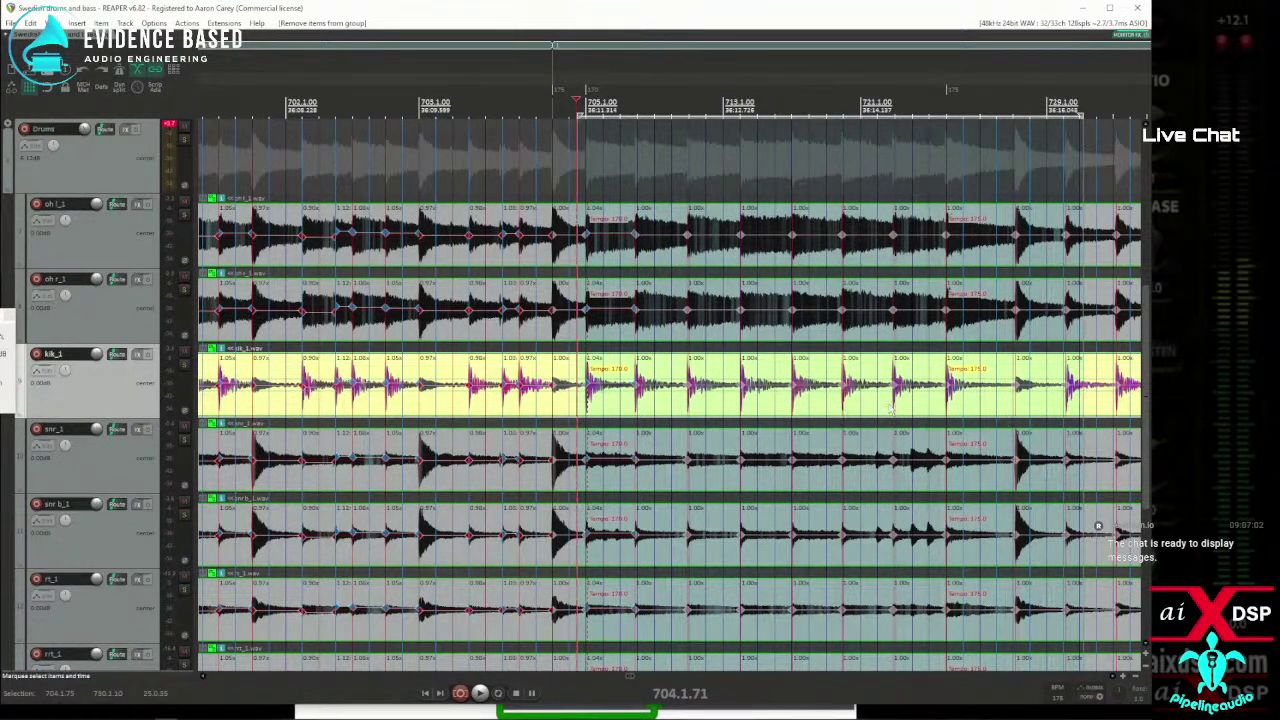
pyautogui.press('q')
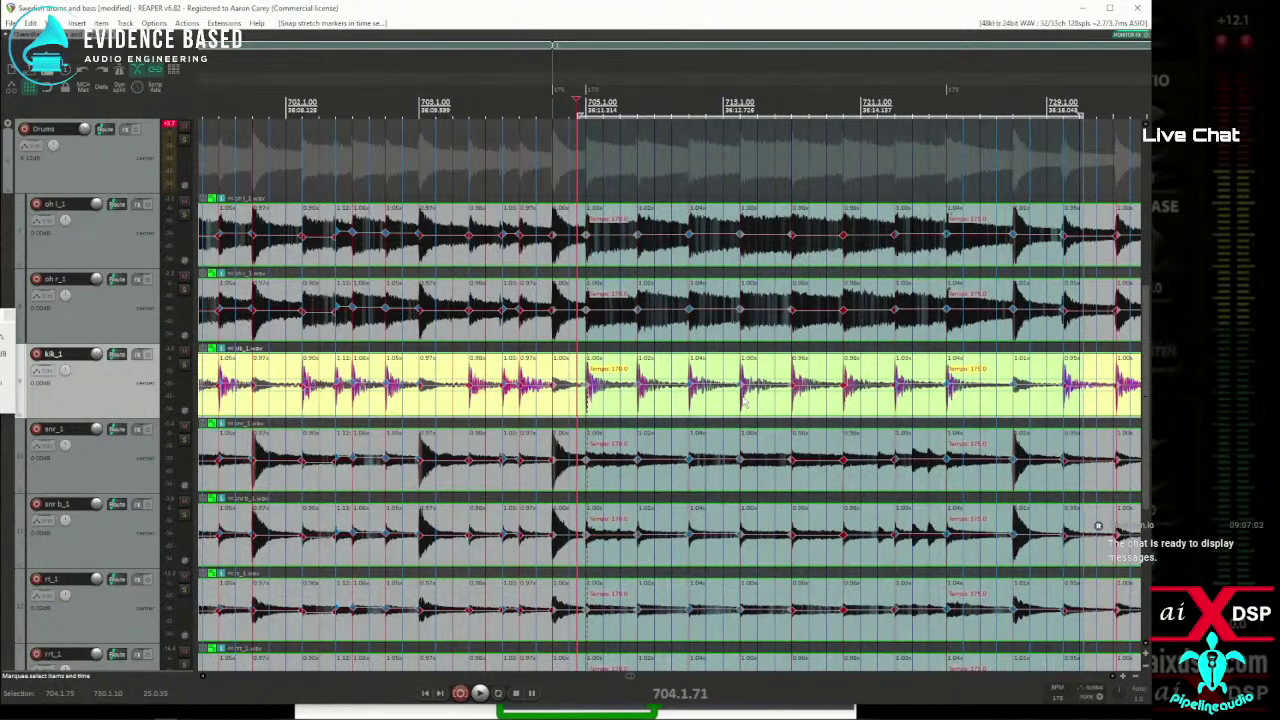
# Look up the shortcut of "Item: Snap stretch markers in time selection to grid" in the action list.
pyautogui.click(188, 23)
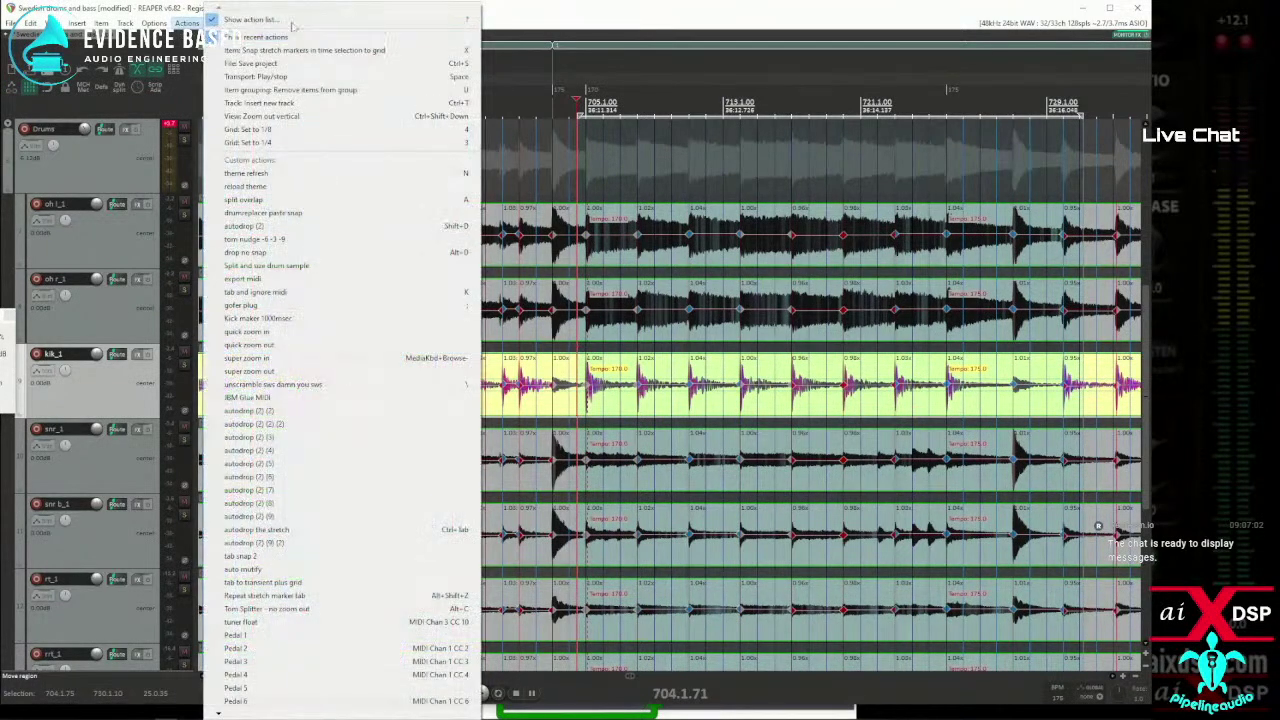
pyautogui.click(251, 20)
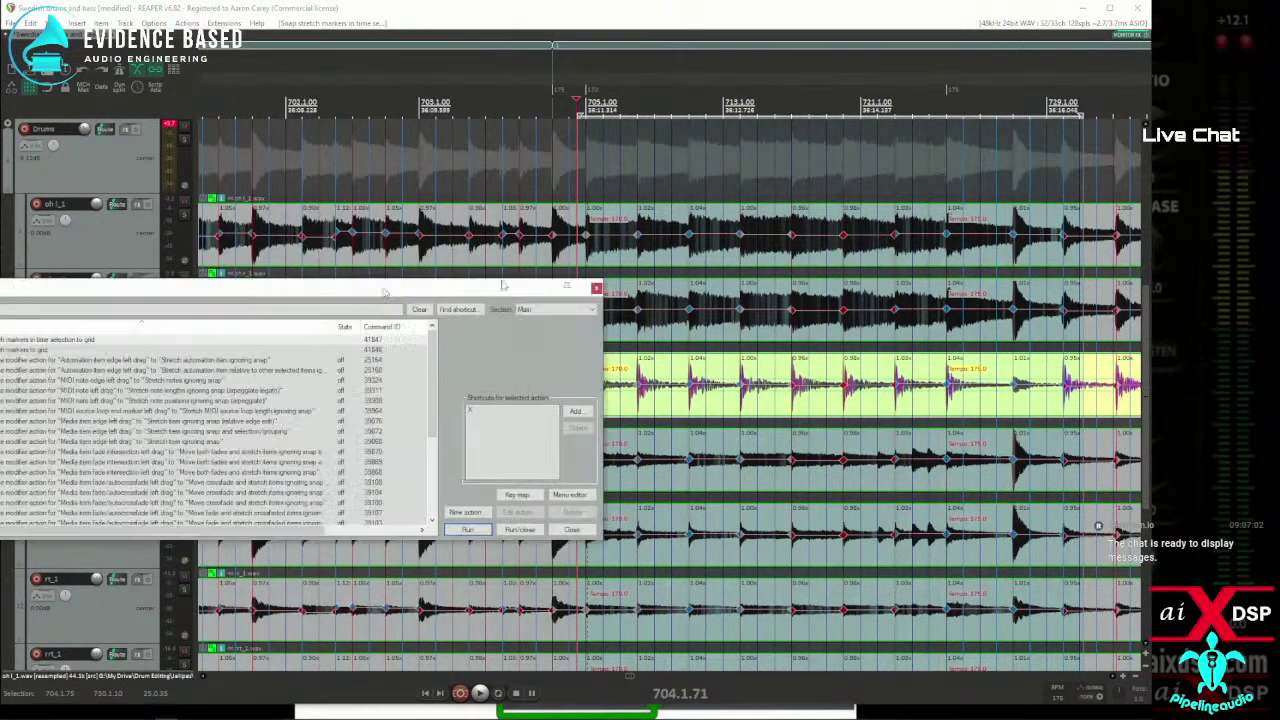
pyautogui.moveTo(503, 286); pyautogui.dragTo(650, 133)
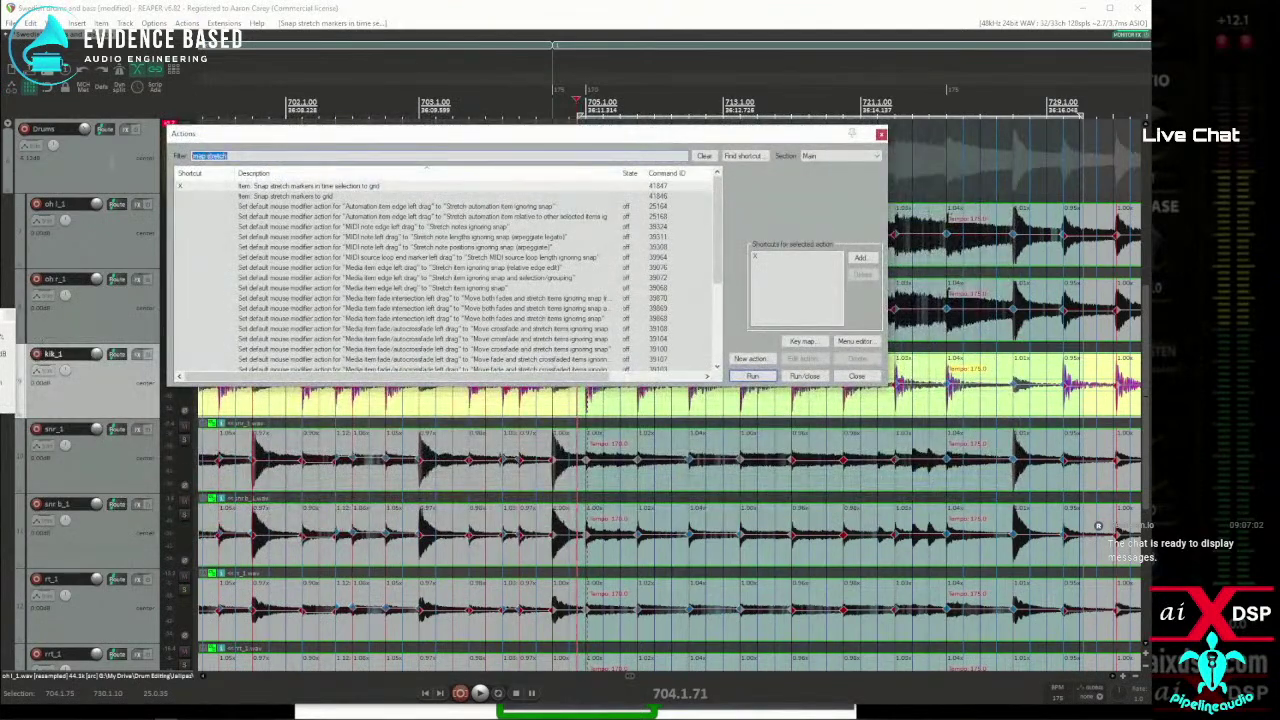
pyautogui.press('BackSpace')
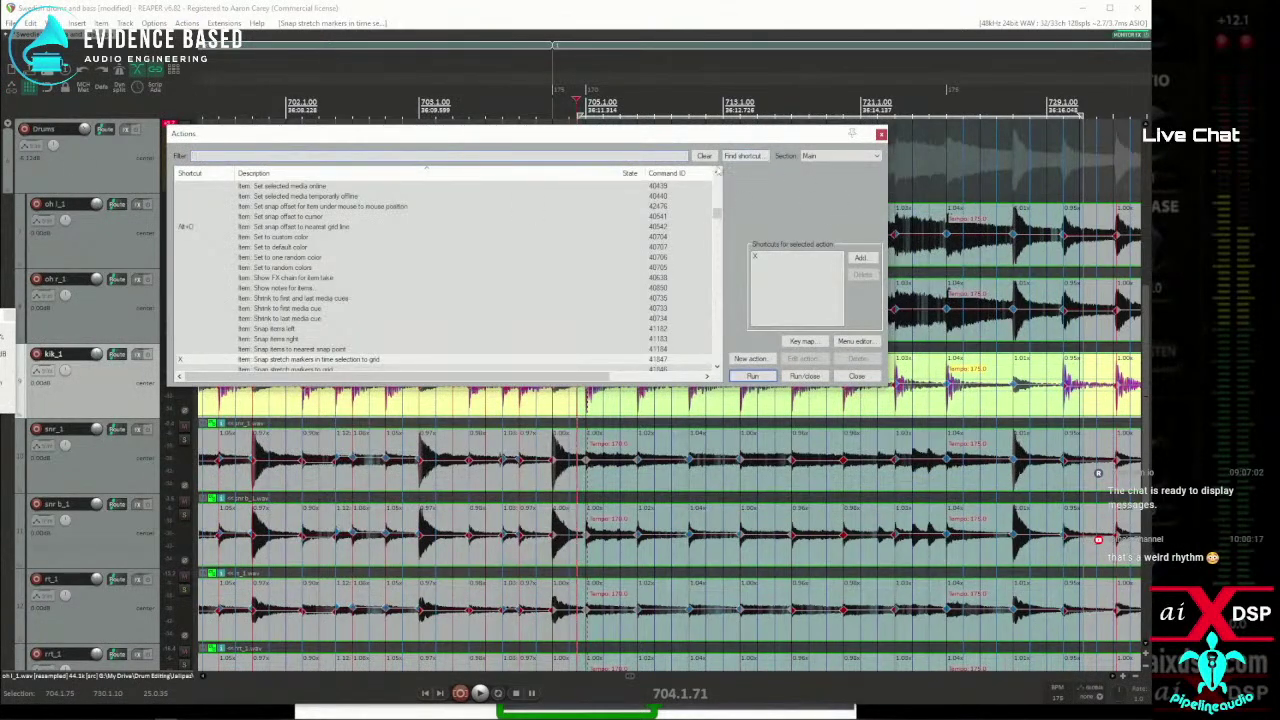
pyautogui.click(742, 156)
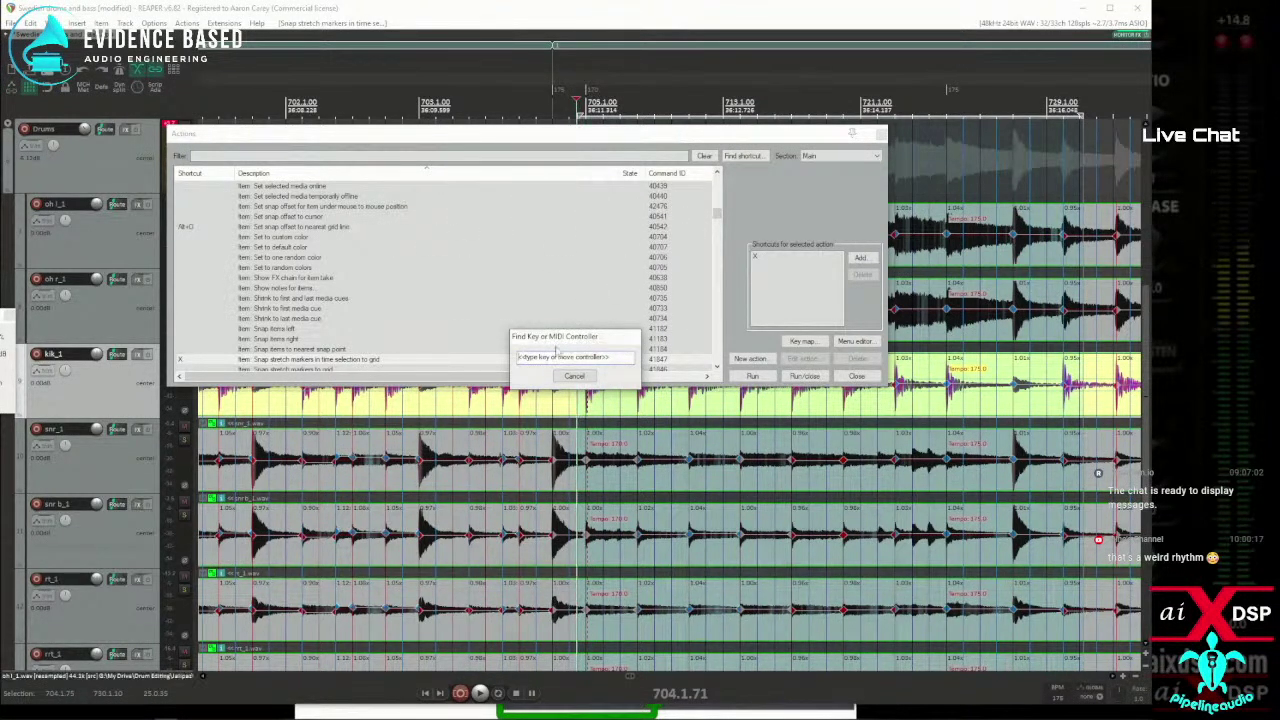
pyautogui.moveTo(559, 342); pyautogui.dragTo(518, 277)
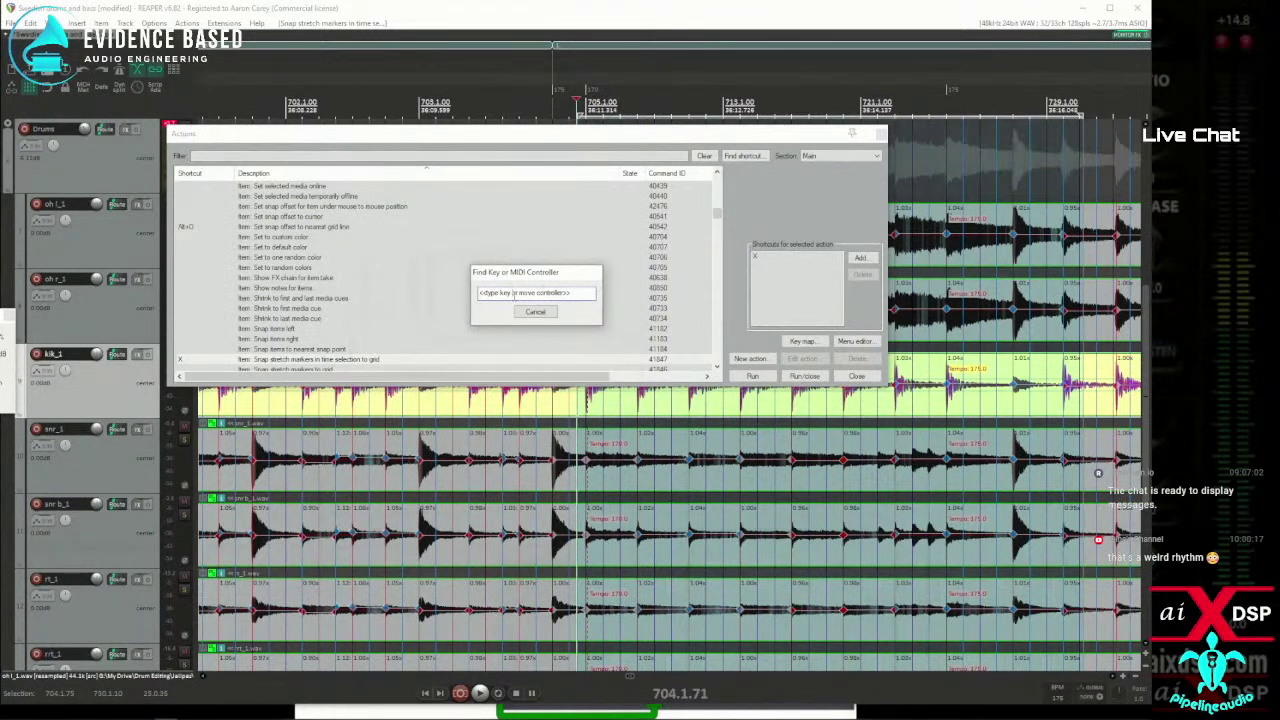
pyautogui.press('Escape')
pyautogui.click(274, 360)
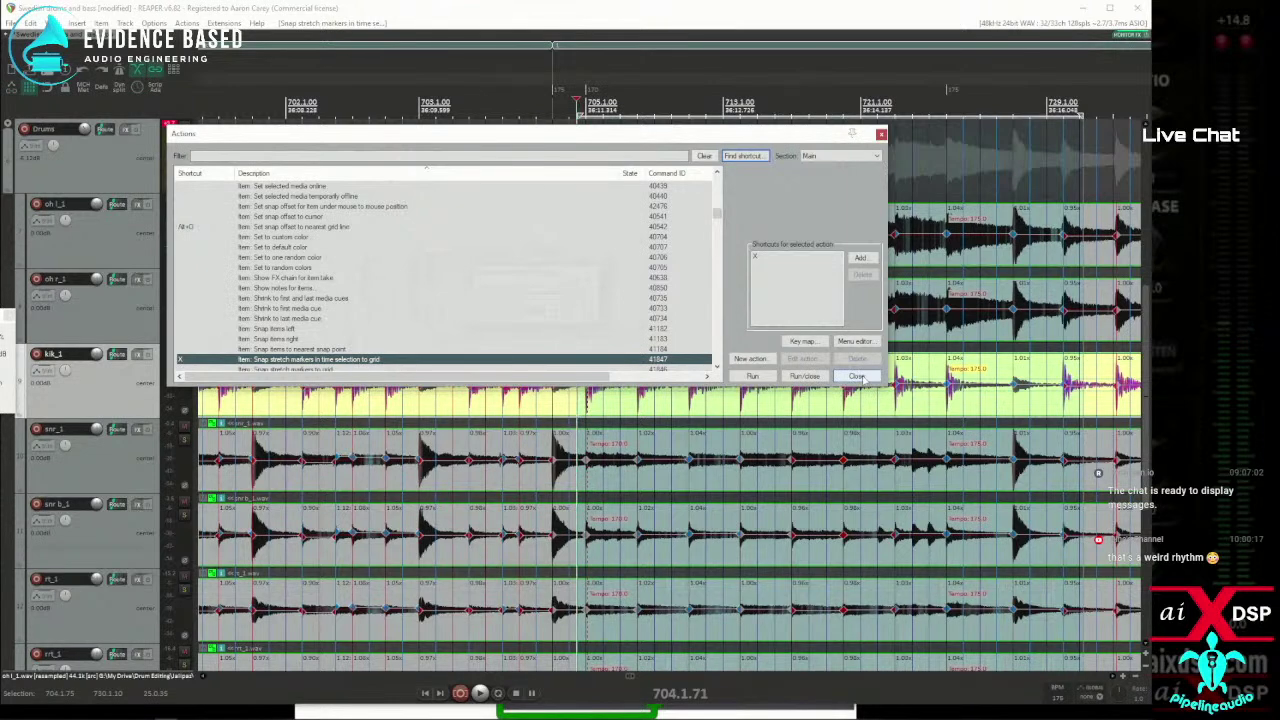
pyautogui.click(858, 376)
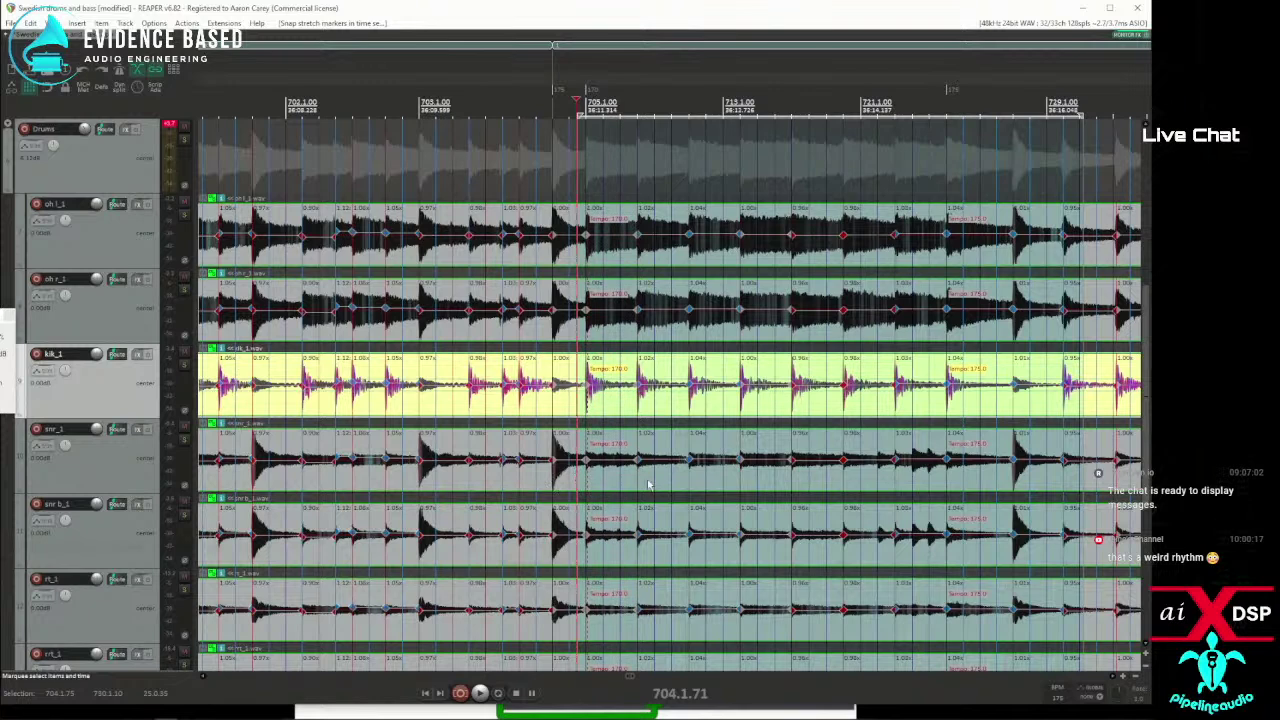
# Play the snapped drum section from 703.4.51 to check its timing.
pyautogui.press('space')
pyautogui.click(537, 477)
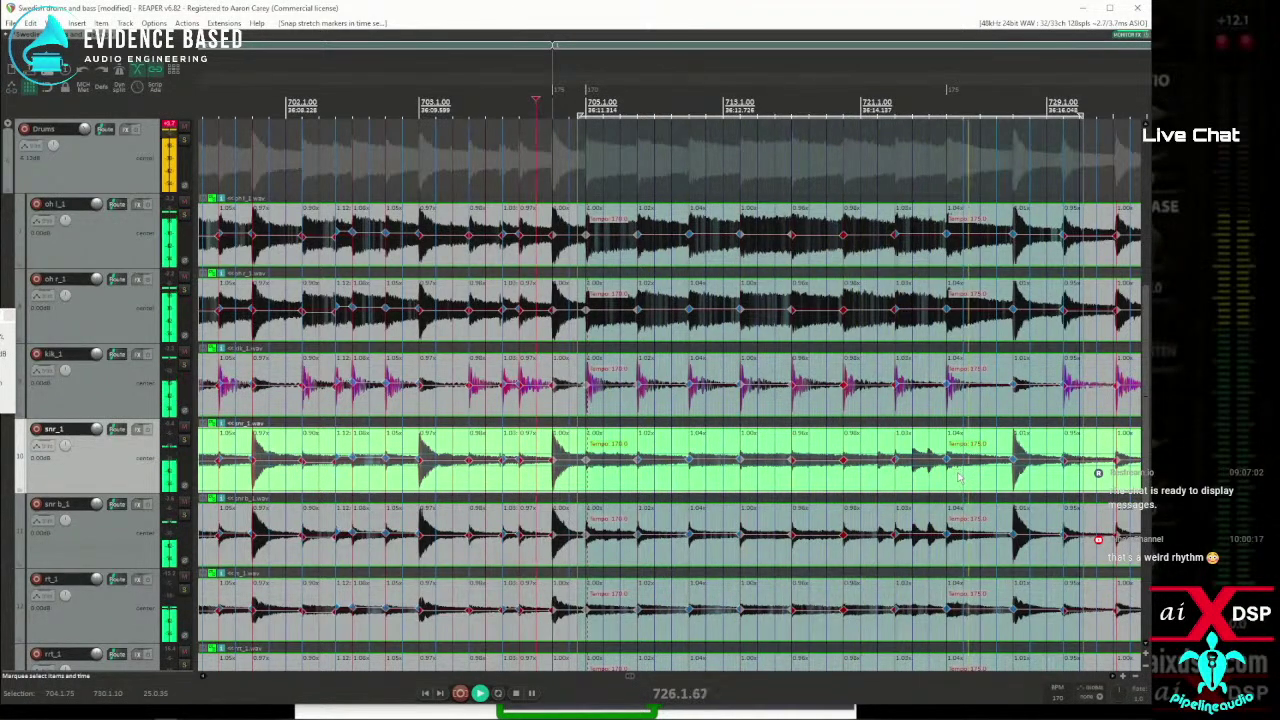
pyautogui.press('space')
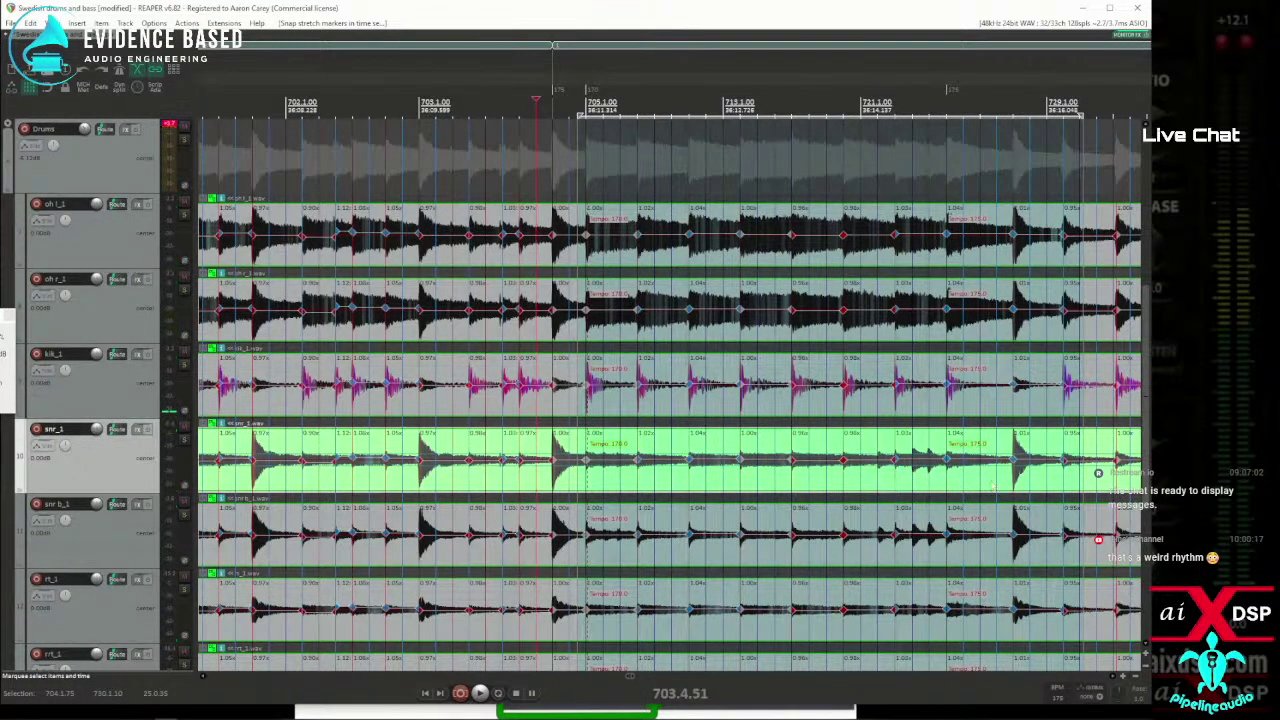
# Select the time range from 730.1.66 to 779.1.35 on the drum items and snap its stretch markers to the grid.
pyautogui.click(982, 485)
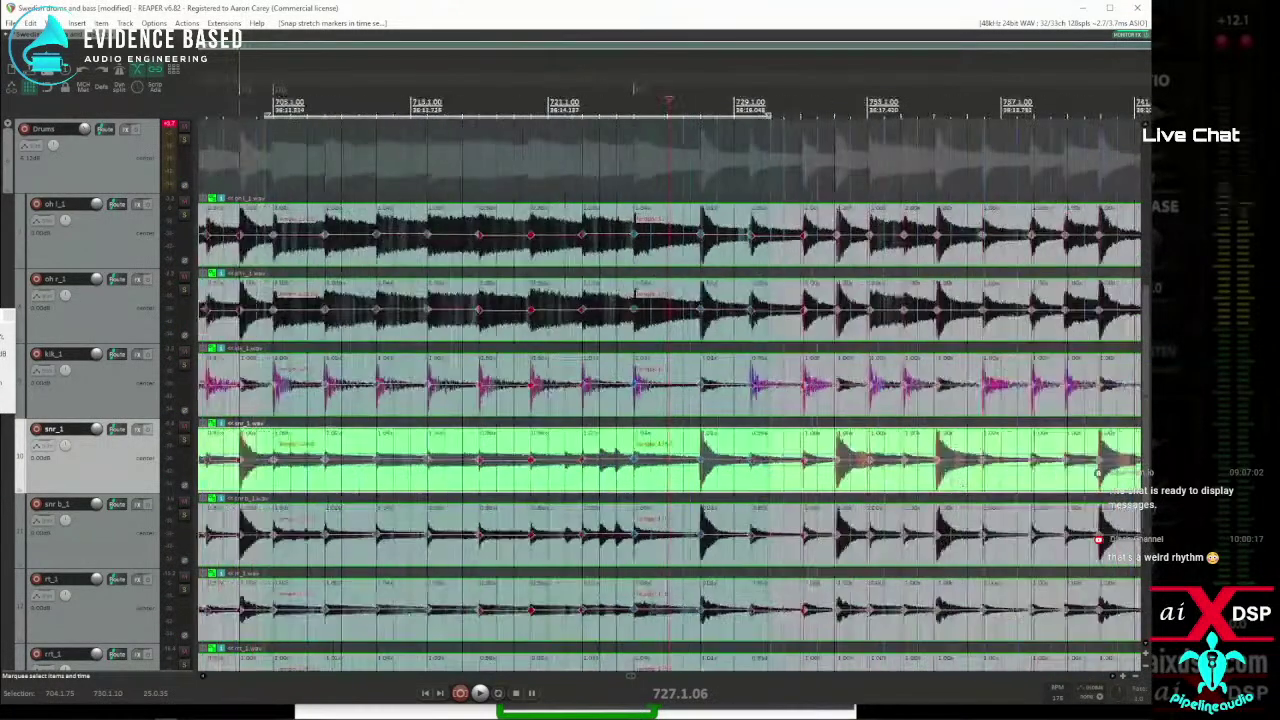
pyautogui.click(740, 483)
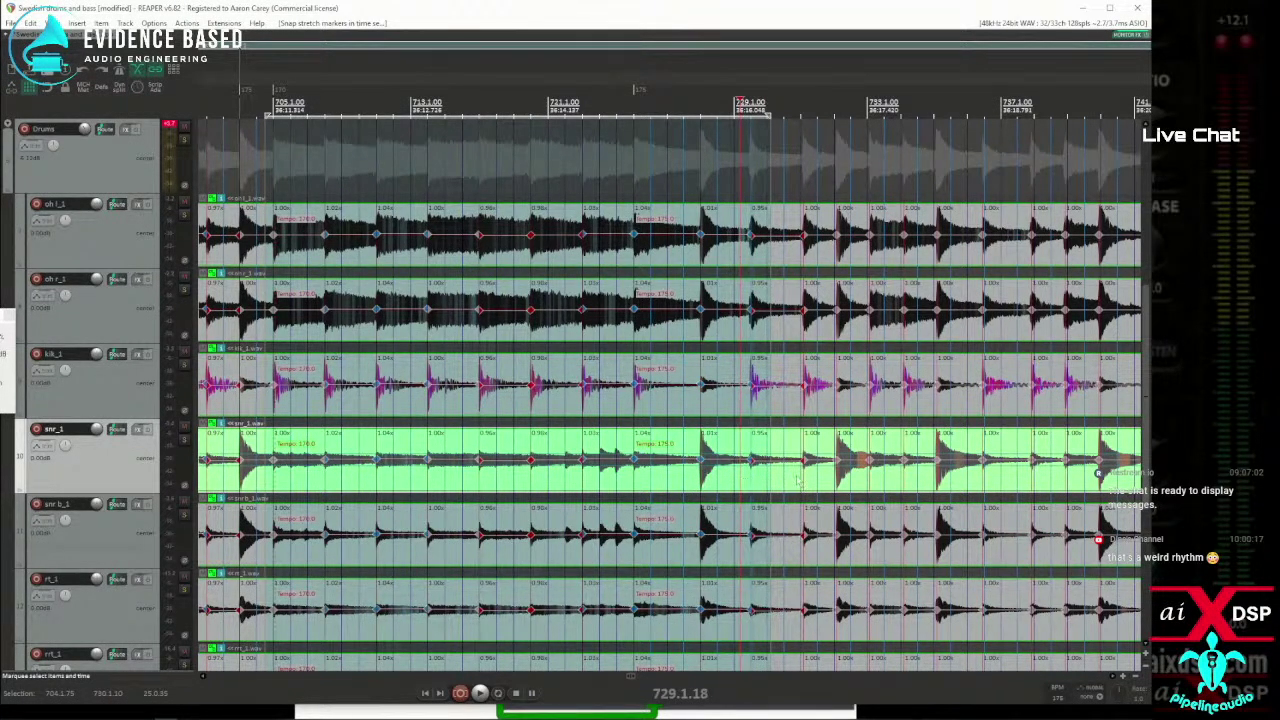
pyautogui.click(794, 483)
pyautogui.scroll(3, 794, 483)
pyautogui.scroll(-3, 793, 482)
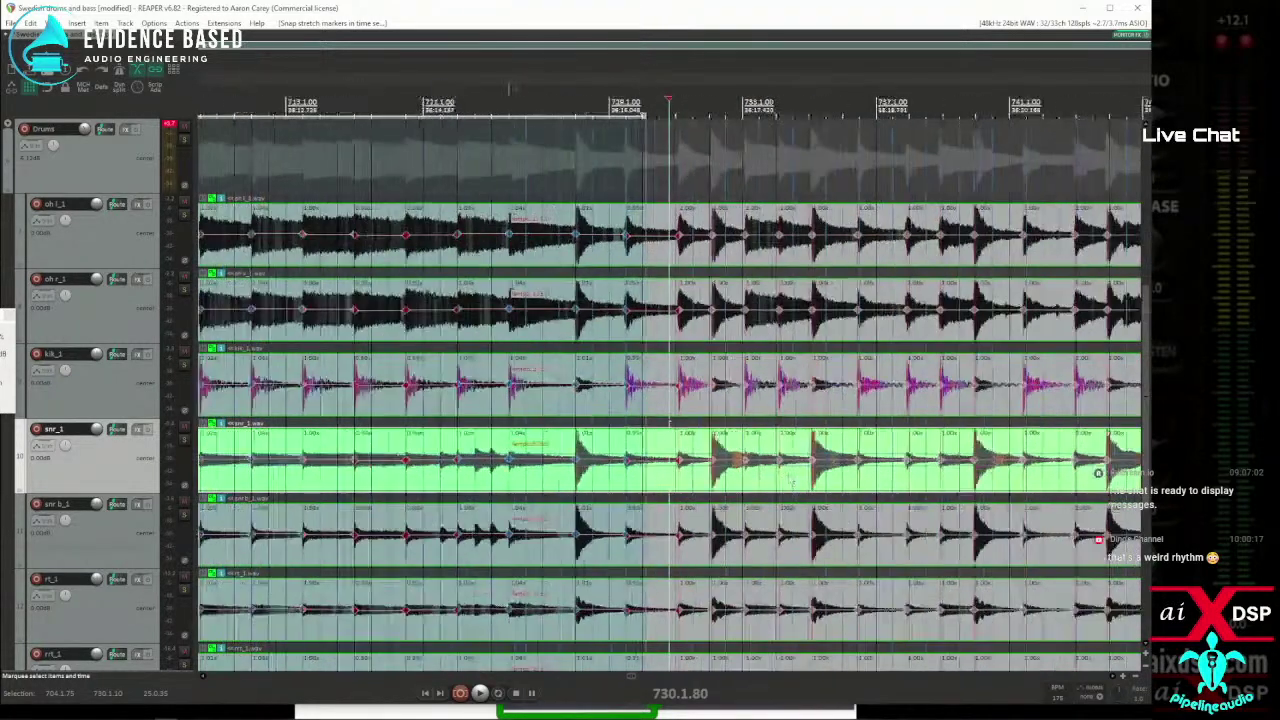
pyautogui.click(667, 482)
pyautogui.moveTo(783, 484); pyautogui.dragTo(990, 485)
pyautogui.moveTo(1140, 480)
pyautogui.mouseDown()
pyautogui.moveTo(1152, 483)
pyautogui.moveTo(938, 480)
pyautogui.moveTo(1046, 478)
pyautogui.mouseUp()
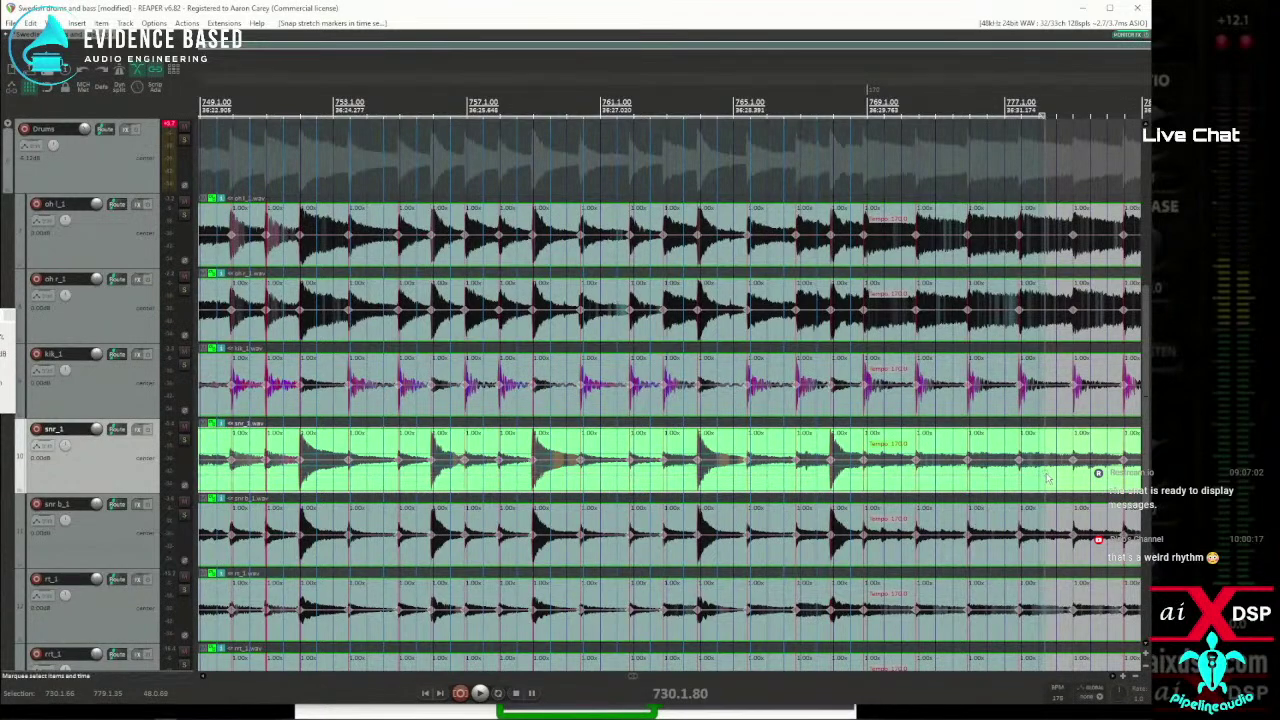
# Play the drums from 730.1.37 to check the timing of the newly snapped section.
pyautogui.scroll(-5, 975, 470)
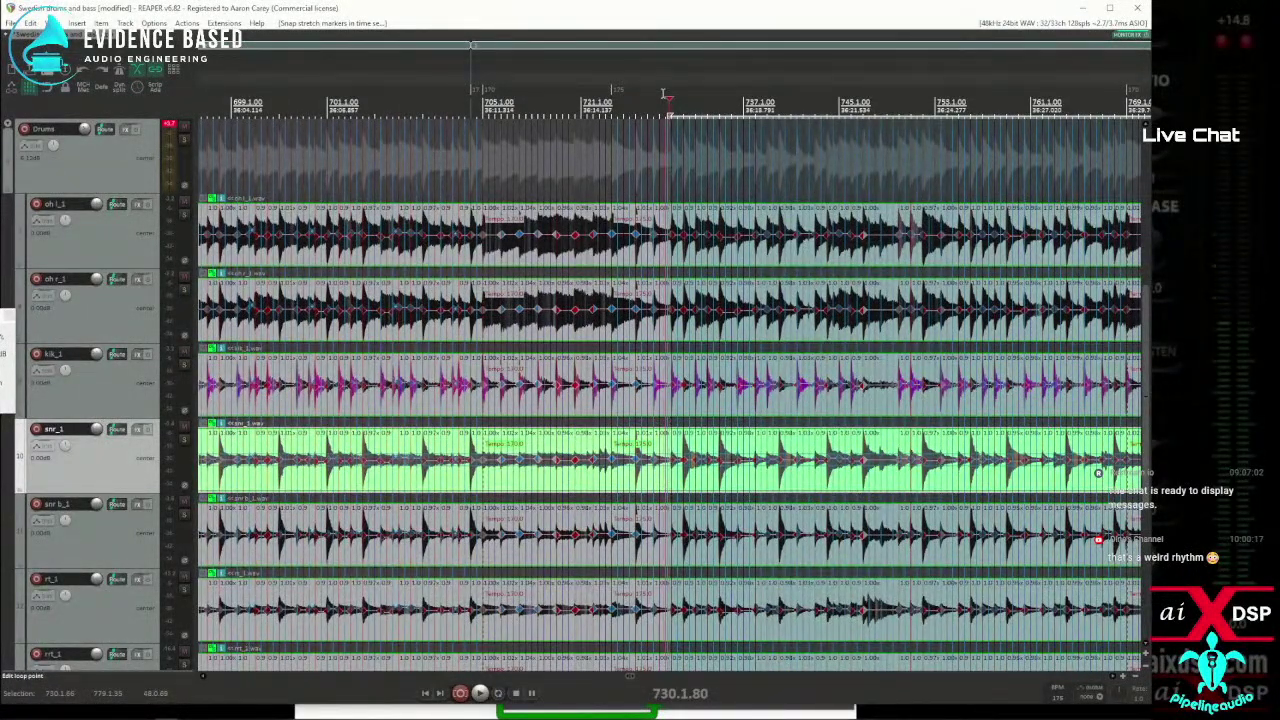
pyautogui.press('space')
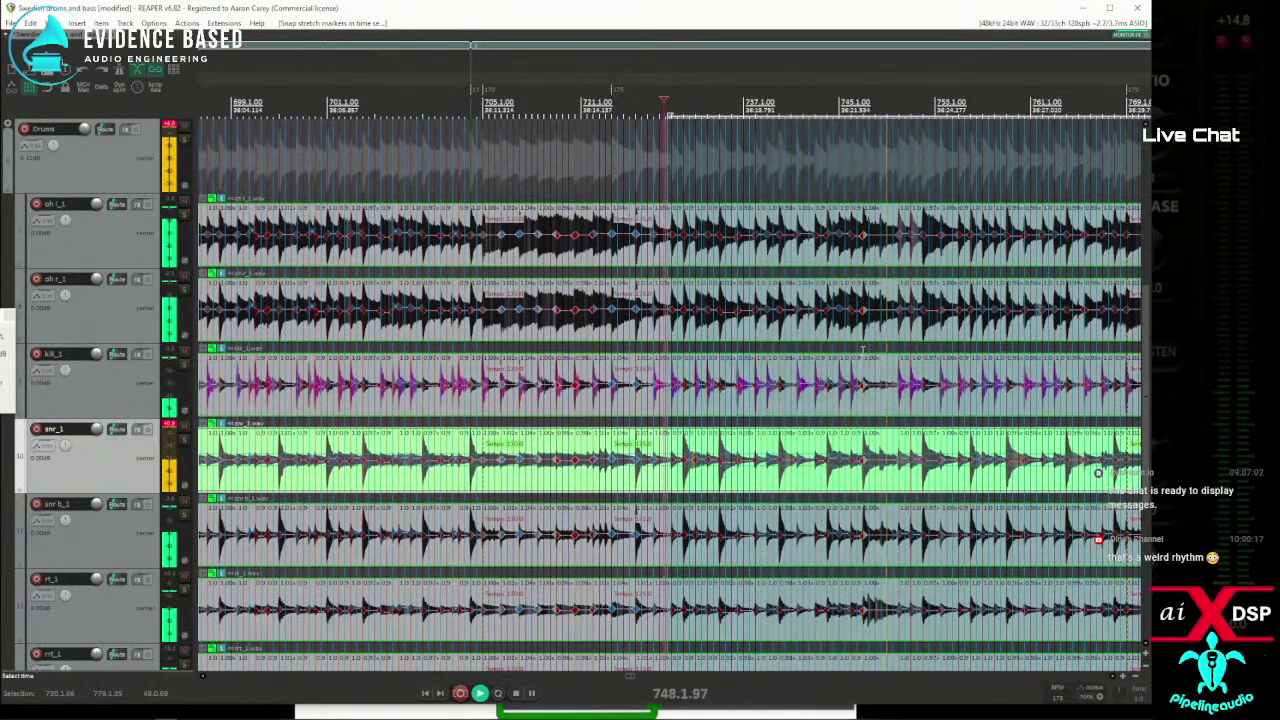
pyautogui.press('space')
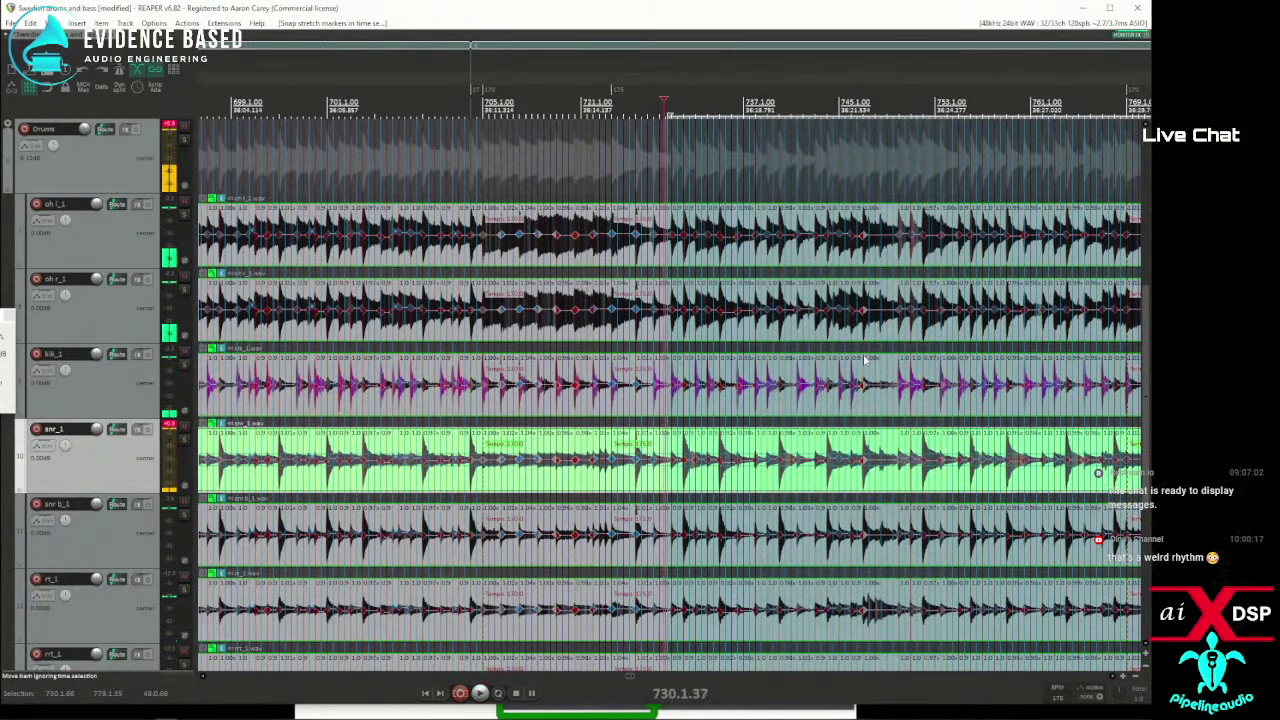